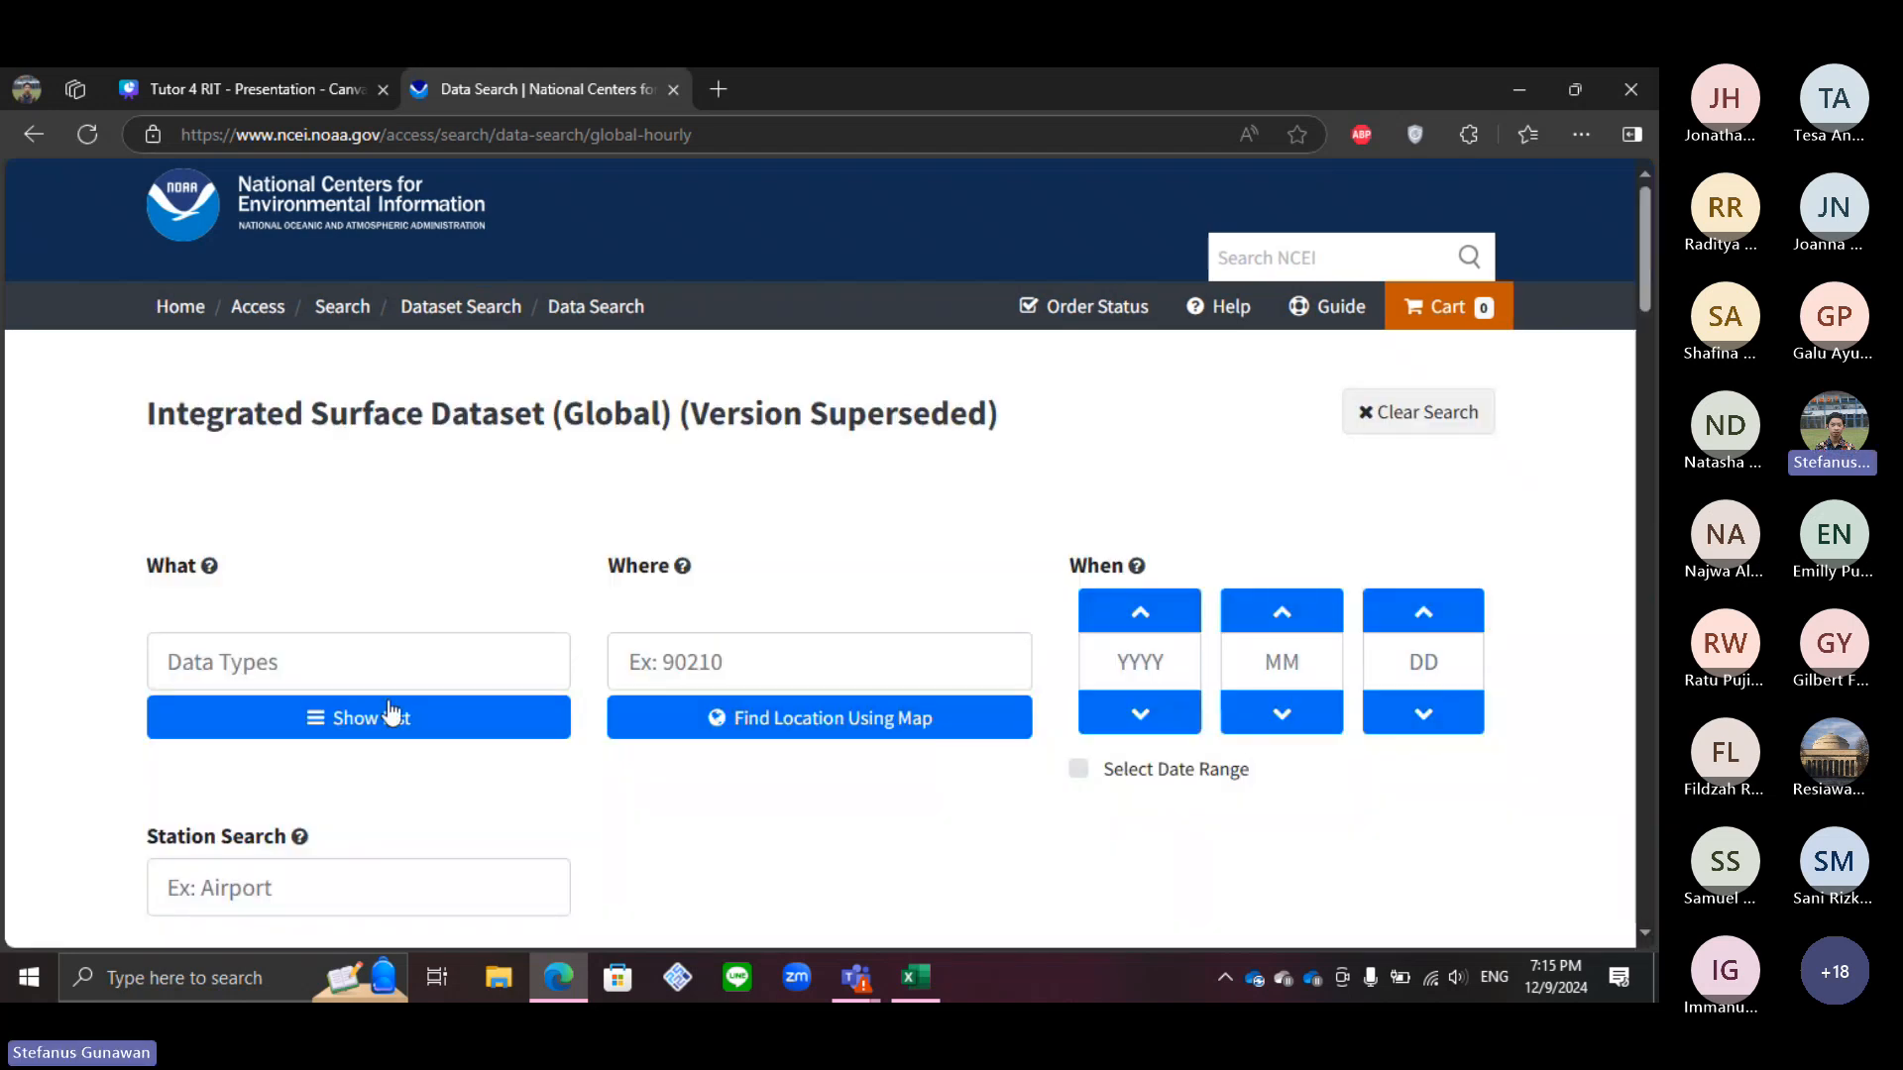
Step: Filter the Integrated Surface Dataset search to the Wind-Observation data type
{"action": "scroll", "coordinate": [387, 710], "scroll_direction": "down", "scroll_amount": 2}
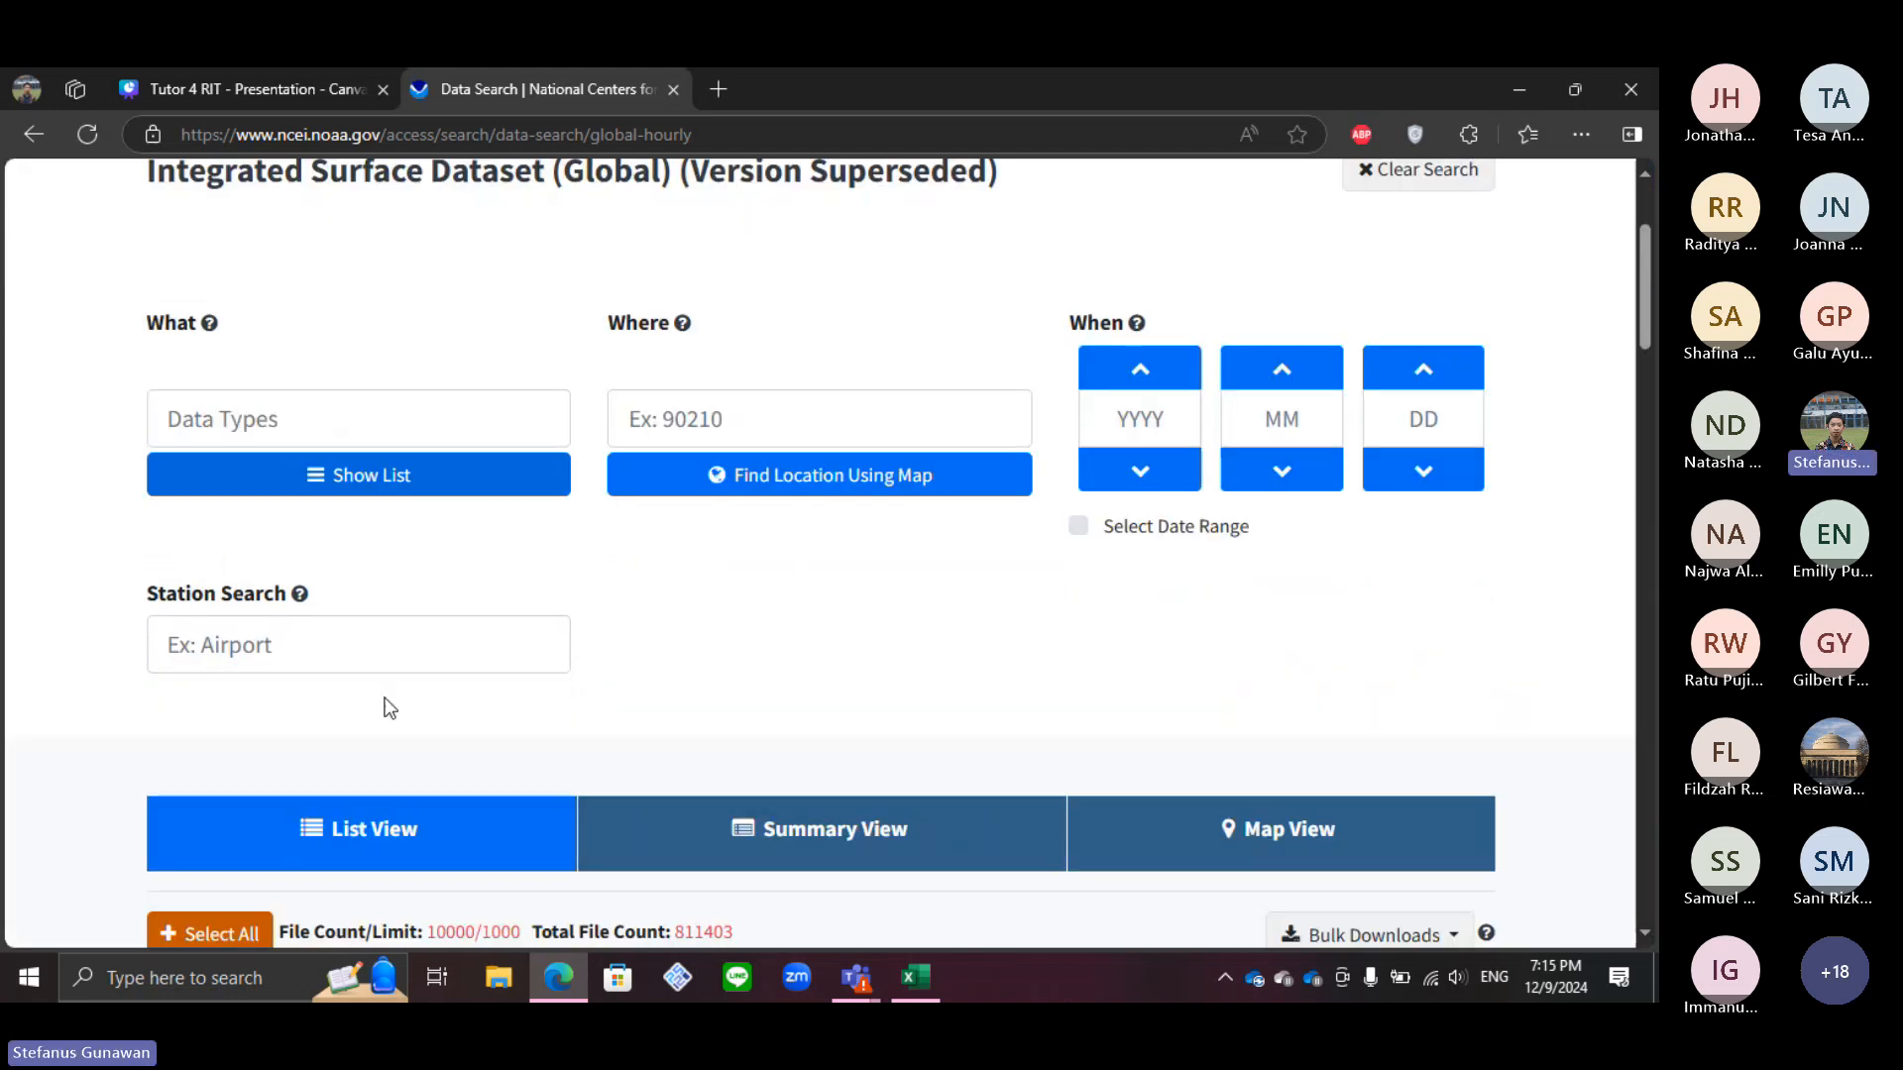
{"action": "left_click", "coordinate": [359, 492]}
{"action": "left_click", "coordinate": [416, 752]}
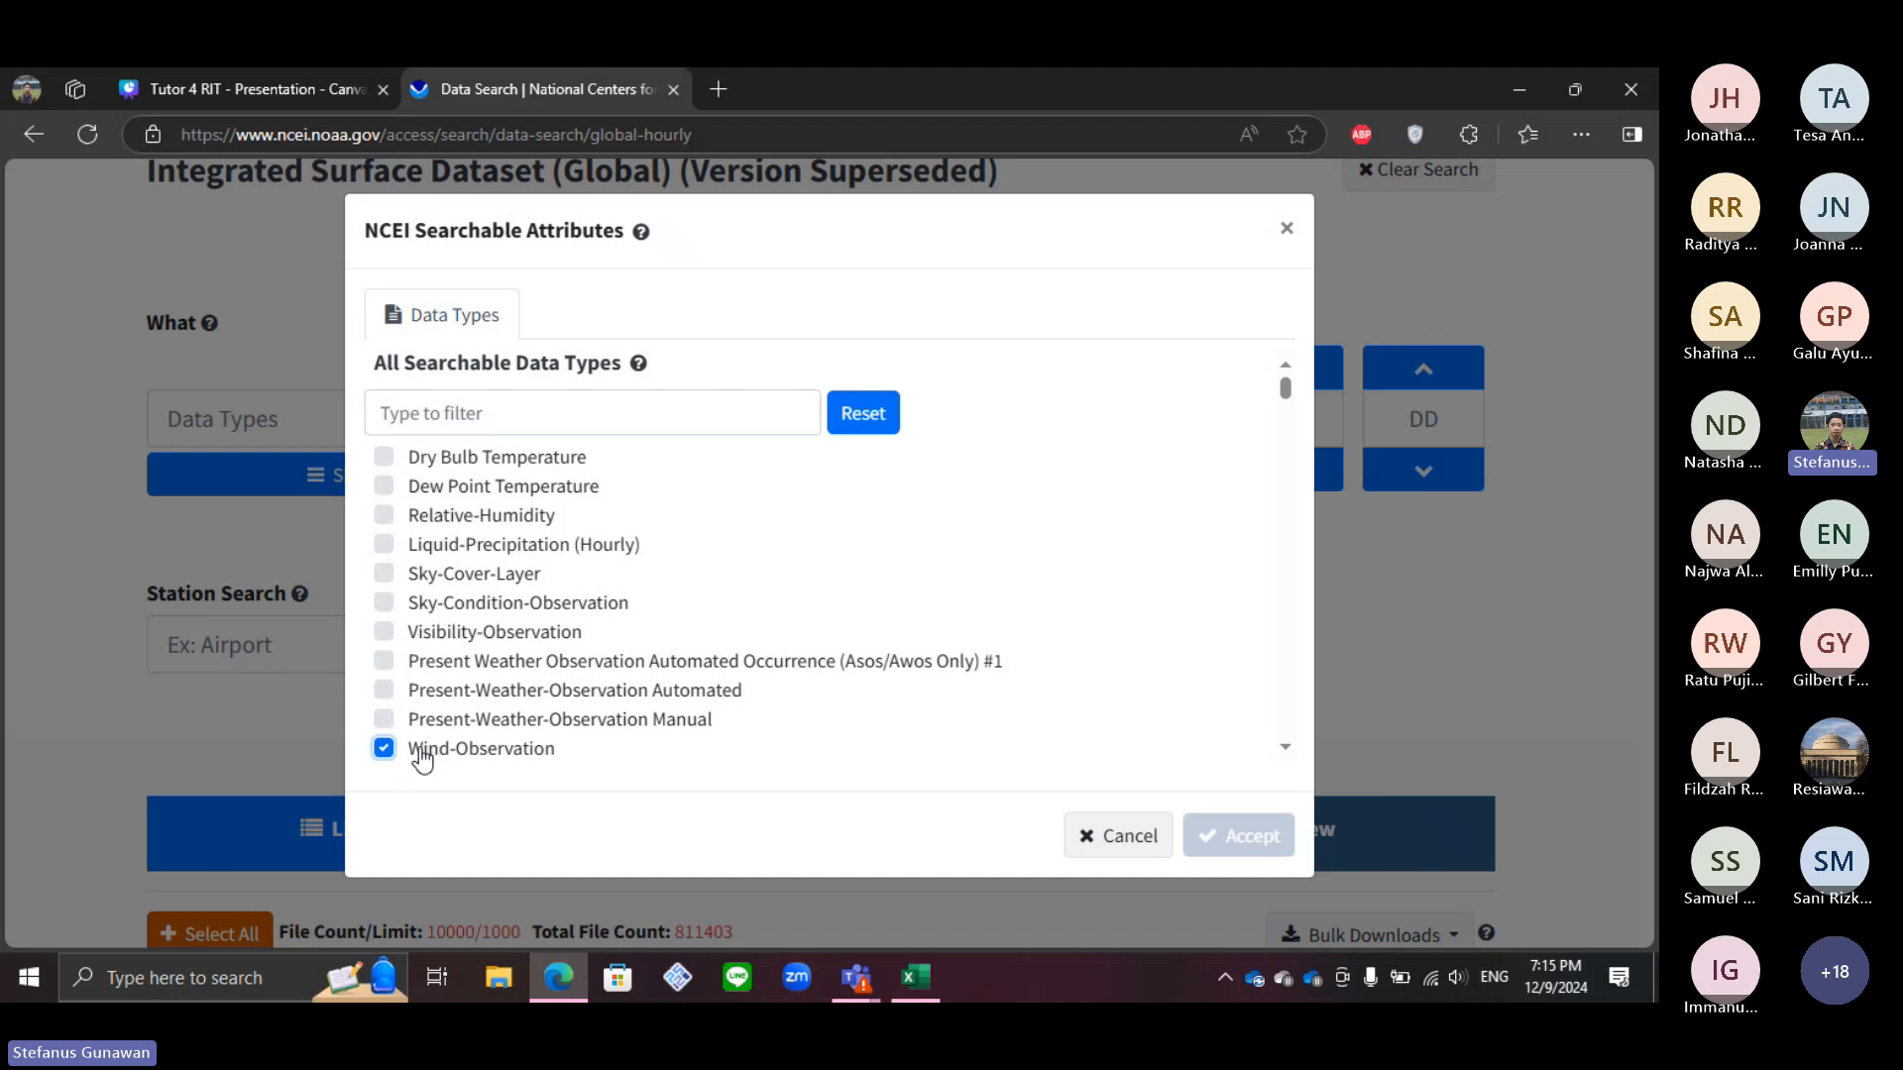
{"action": "left_click", "coordinate": [1245, 834]}
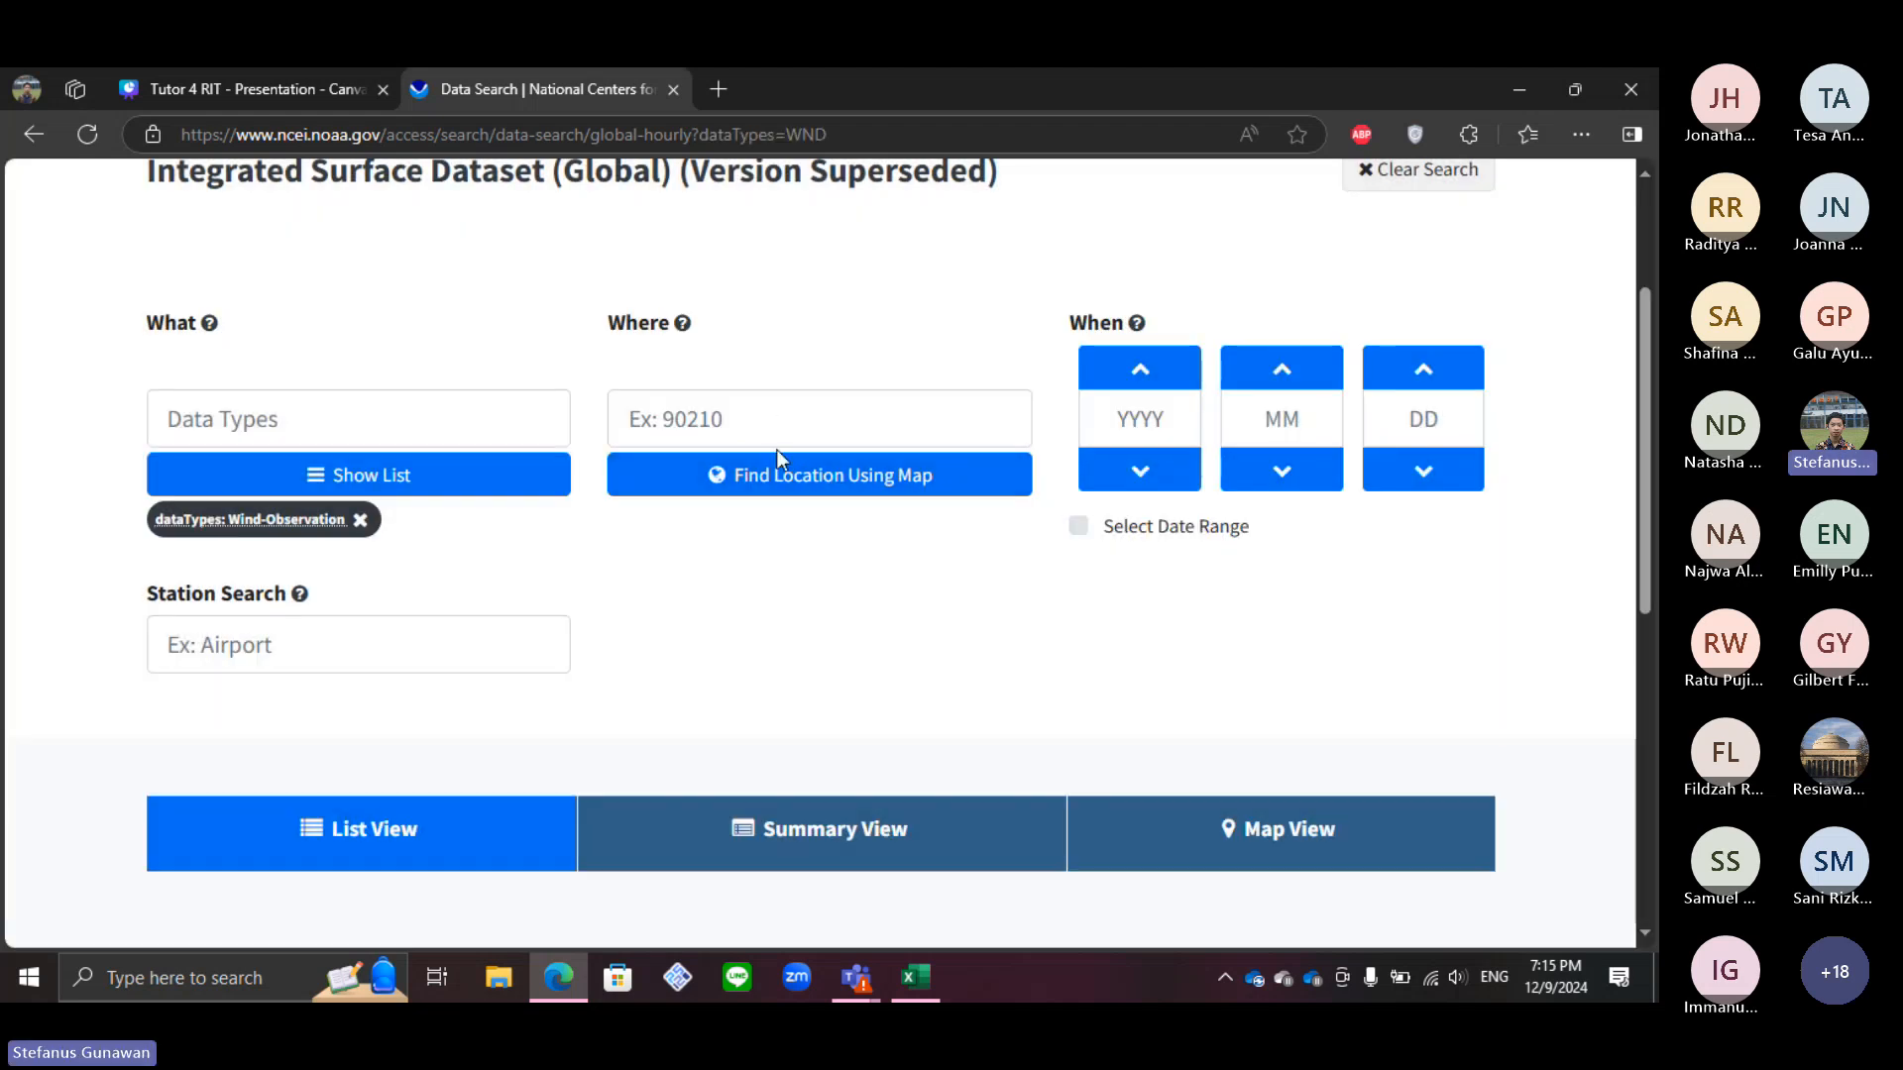
Step: Enter "indonesia" as the search location
{"action": "left_click", "coordinate": [779, 468]}
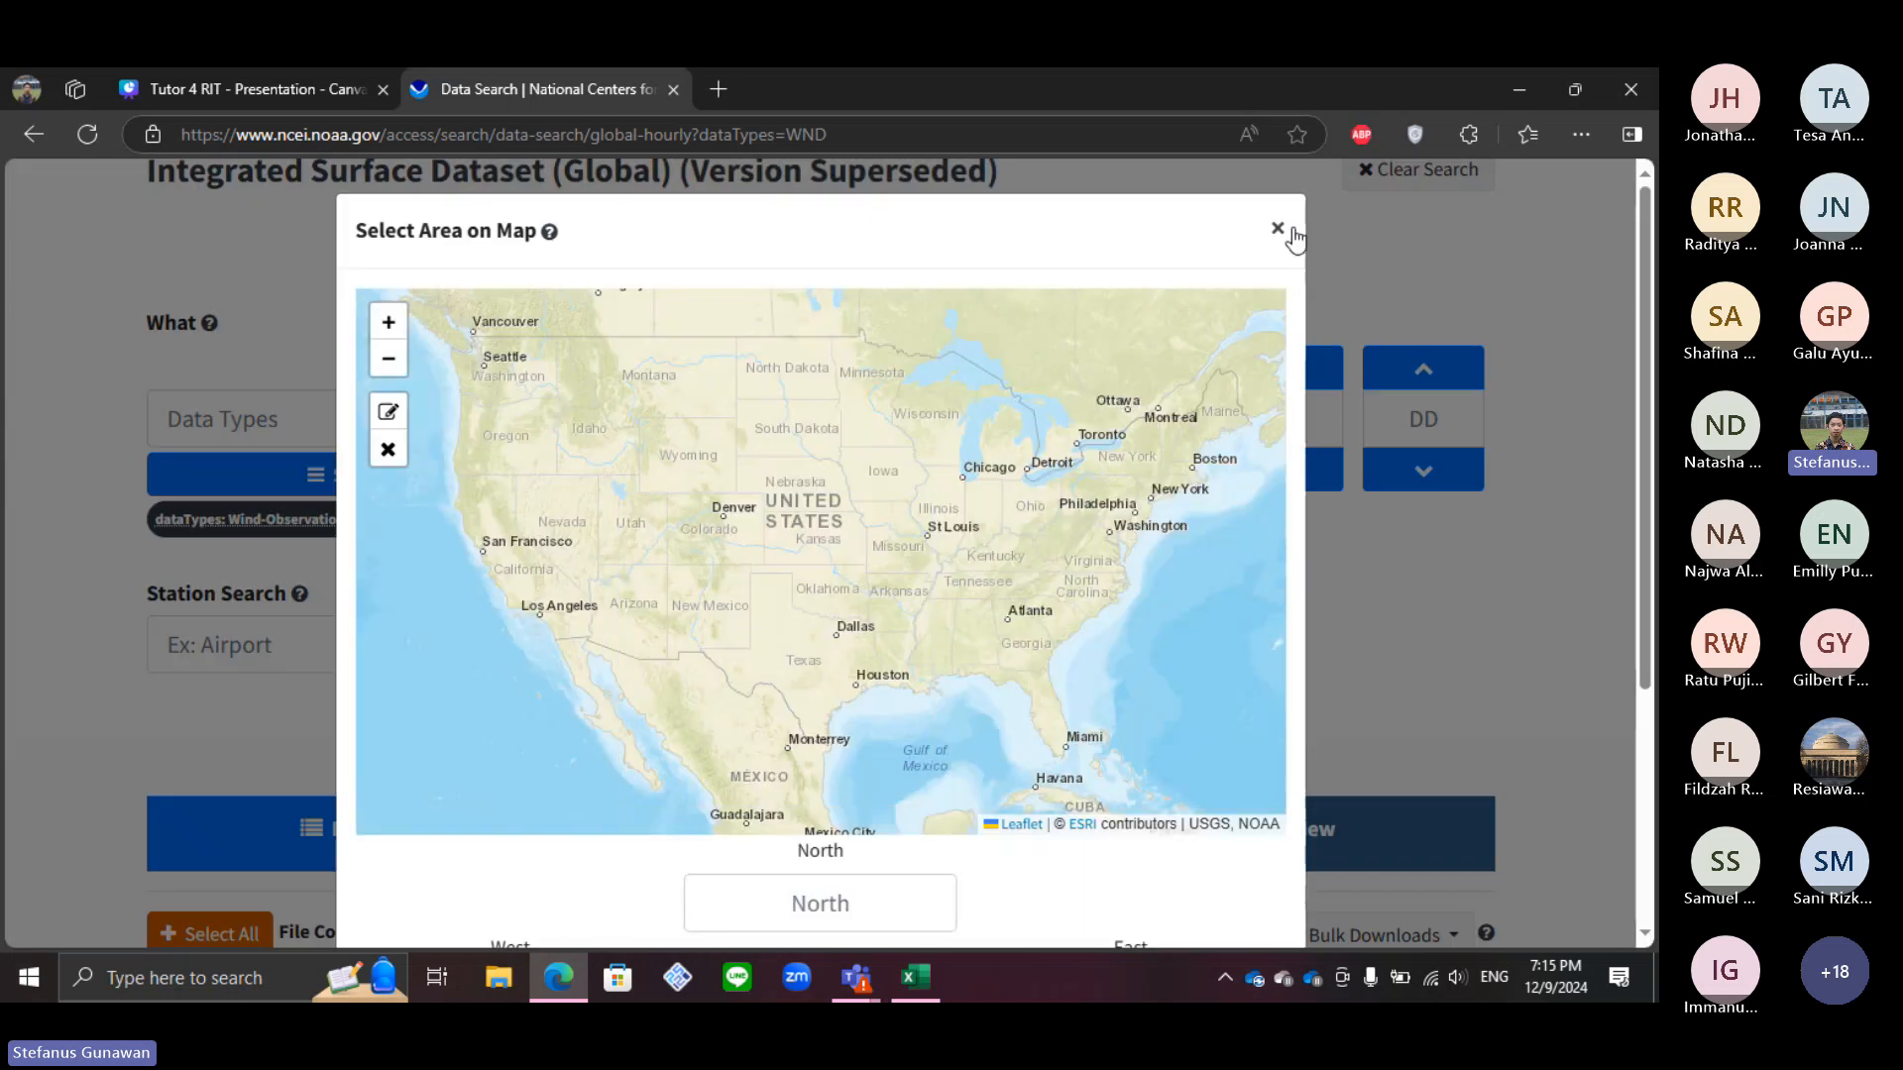
{"action": "left_click", "coordinate": [1278, 229]}
{"action": "type", "text": "in"}
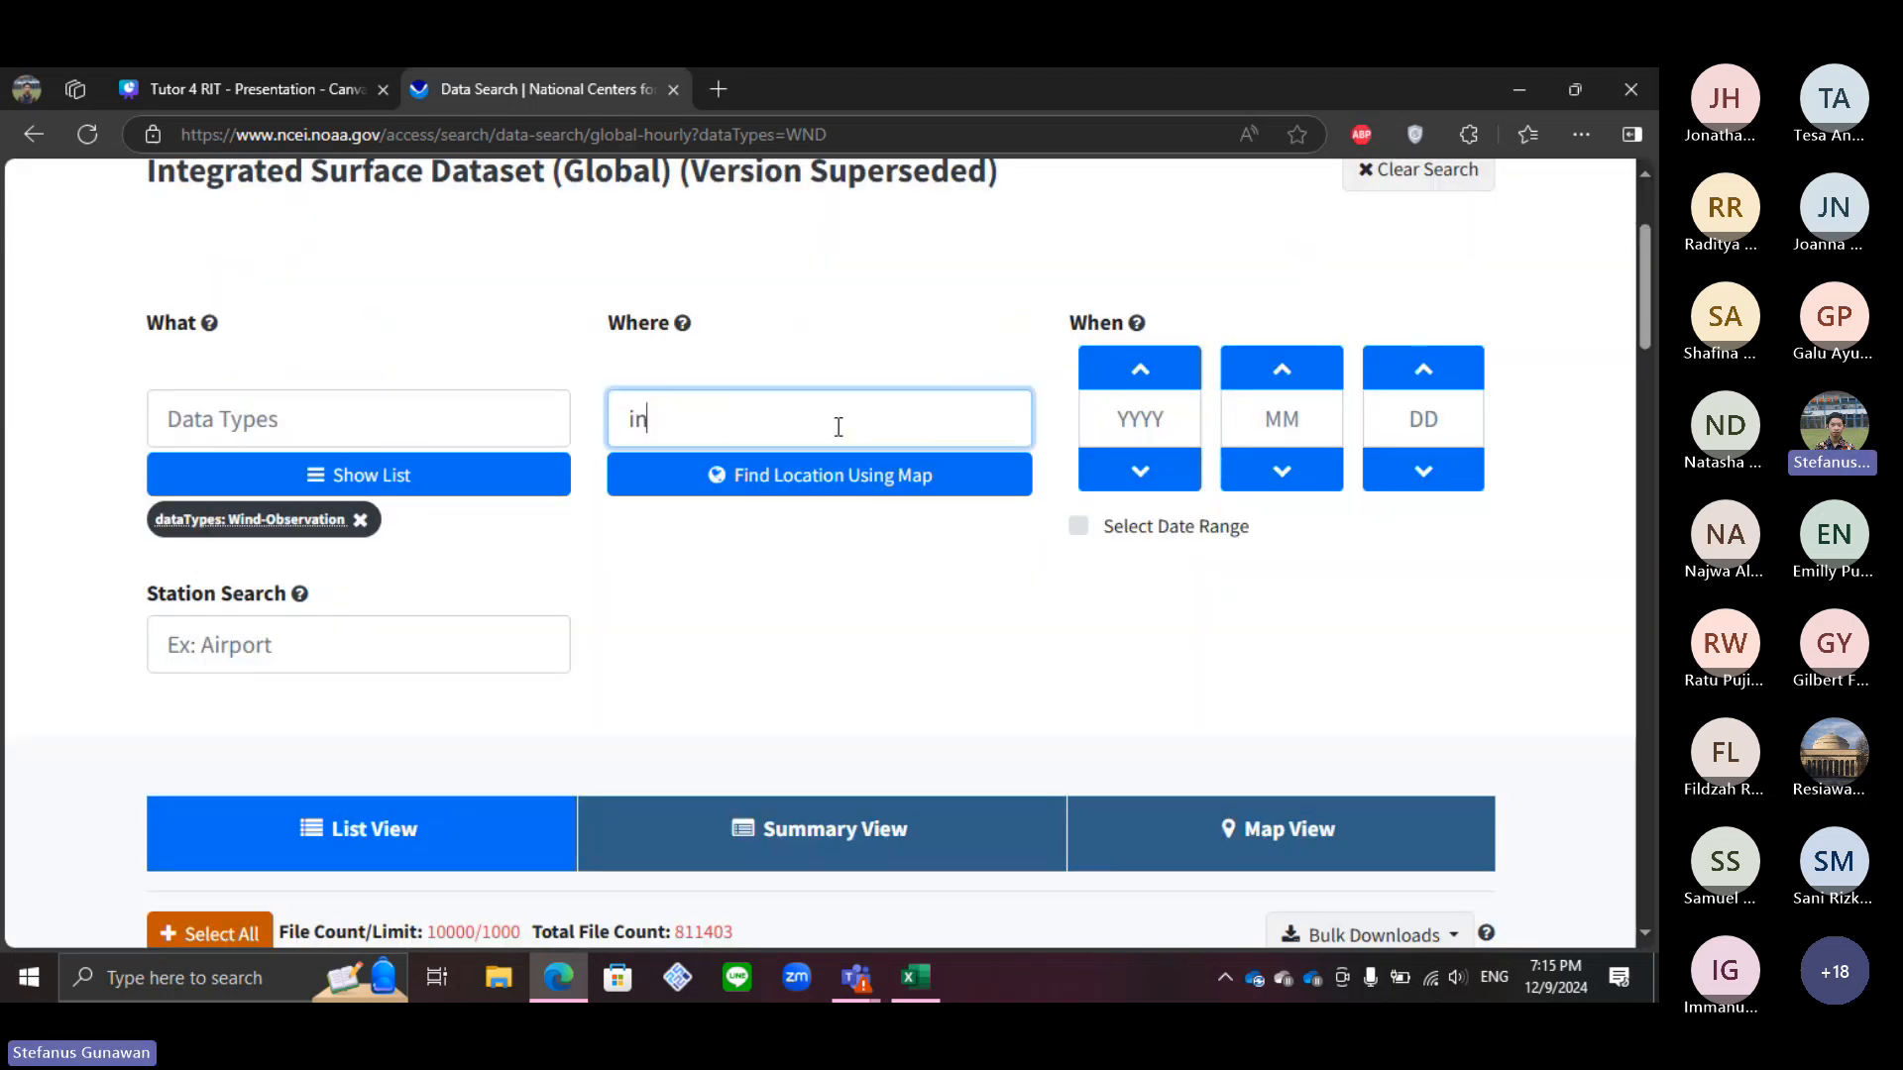
{"action": "type", "text": "donesia"}
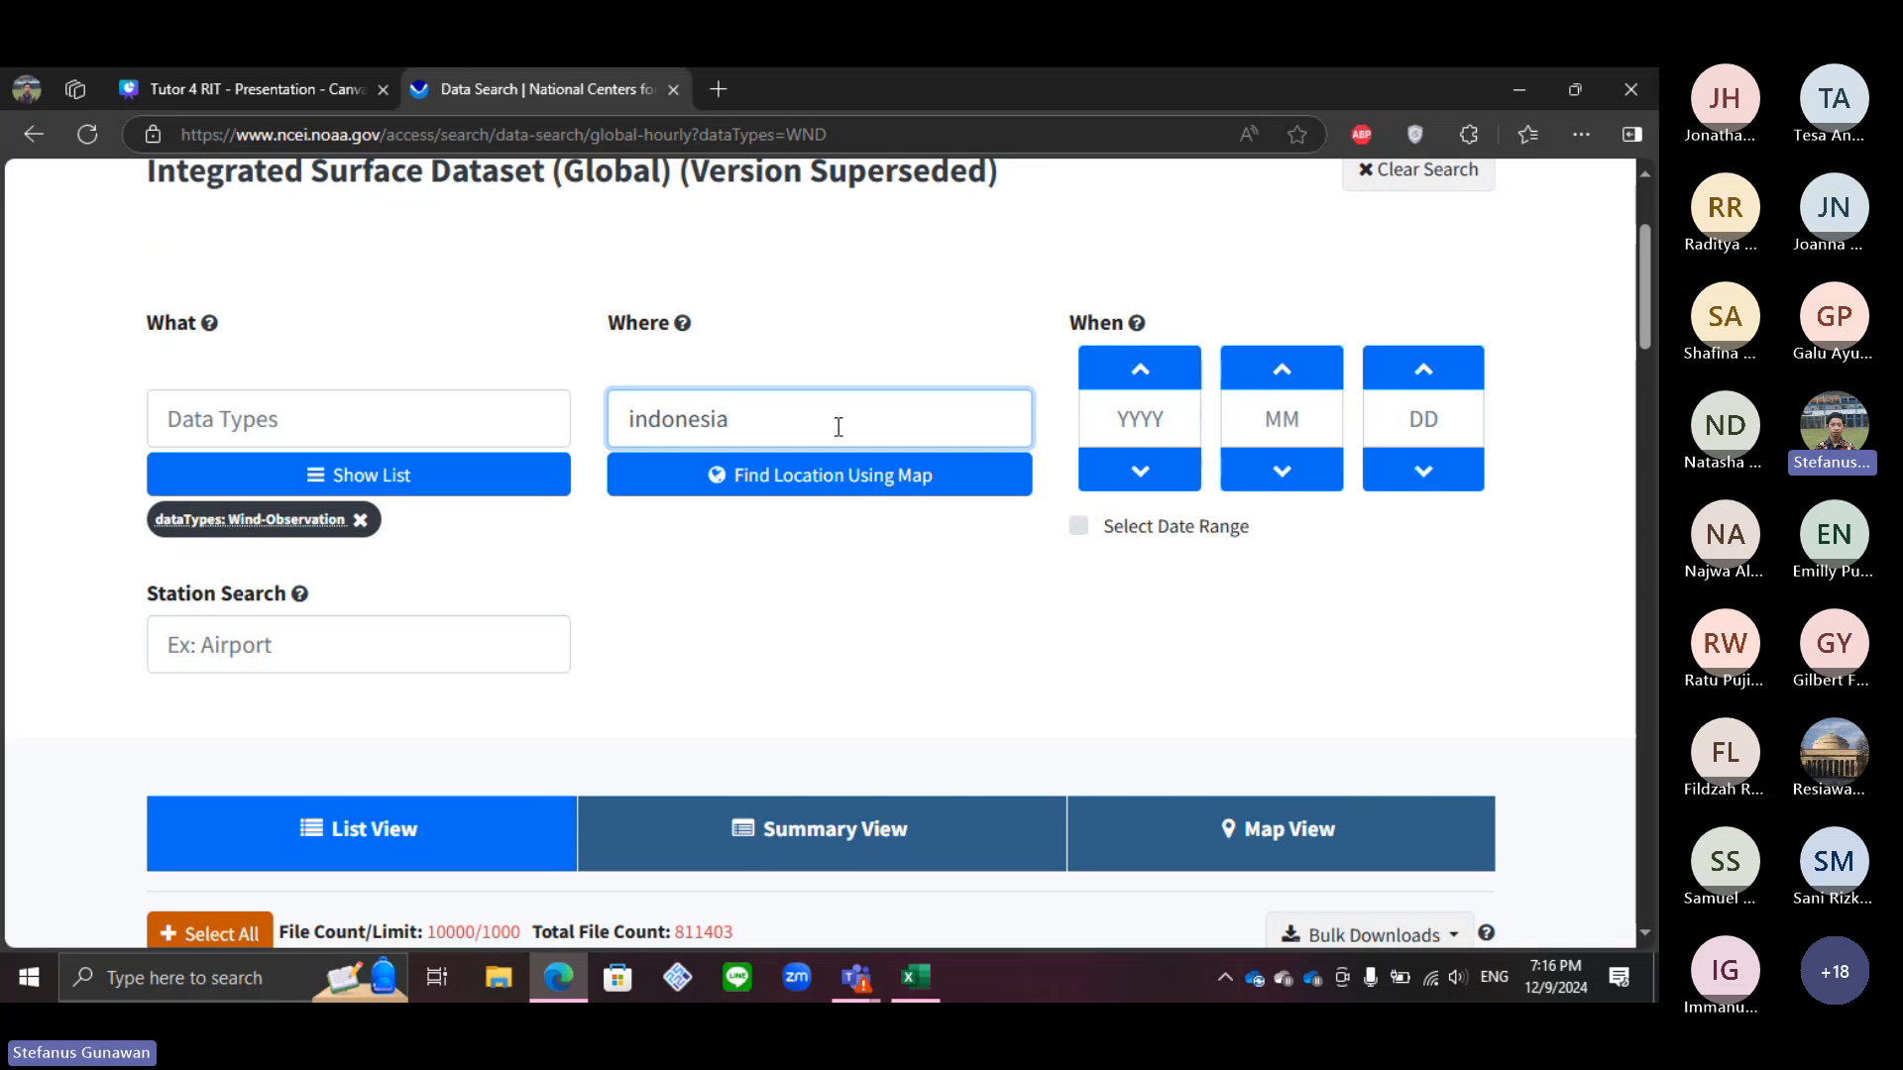
Step: Limit the search area to a map rectangle around Samarinda, about 0.107 to -0.961 latitude and 116.743 to 117.795 longitude
{"action": "left_click", "coordinate": [832, 476]}
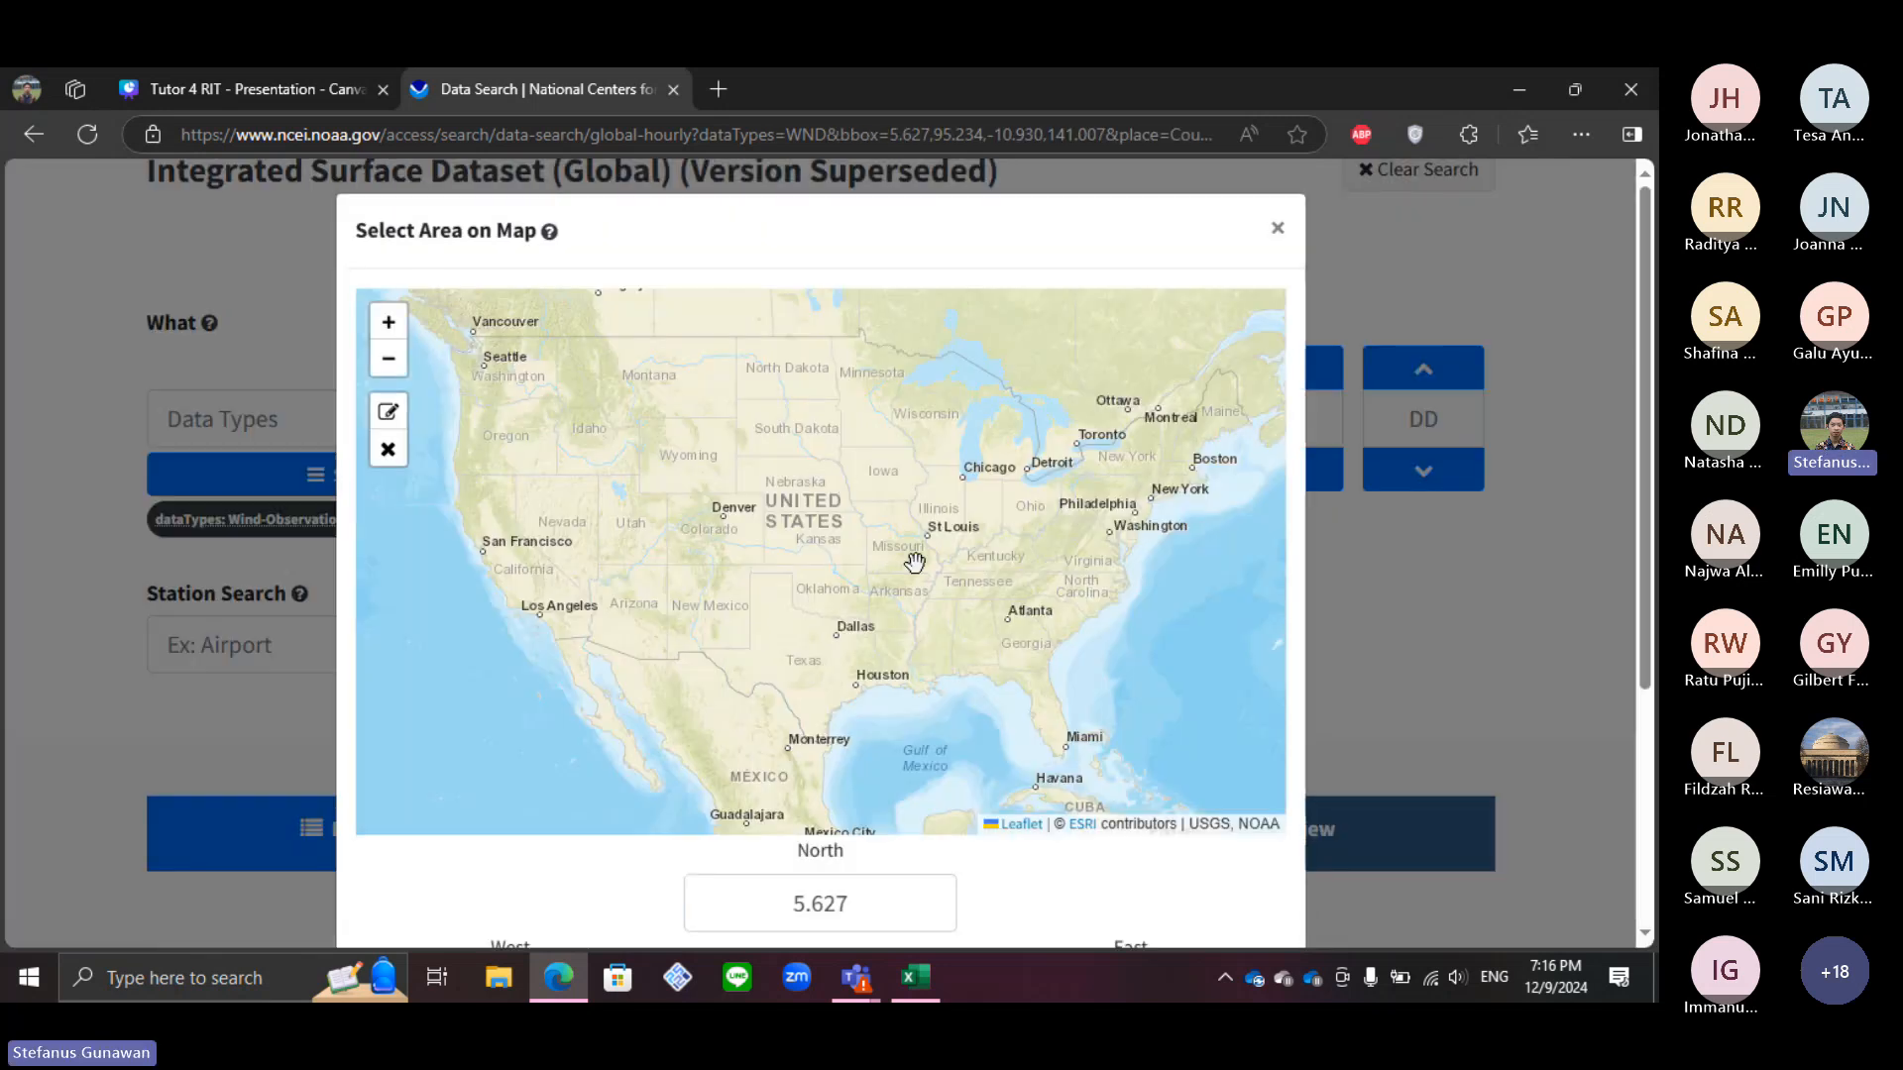
{"action": "scroll", "coordinate": [862, 555], "scroll_direction": "down", "scroll_amount": 2}
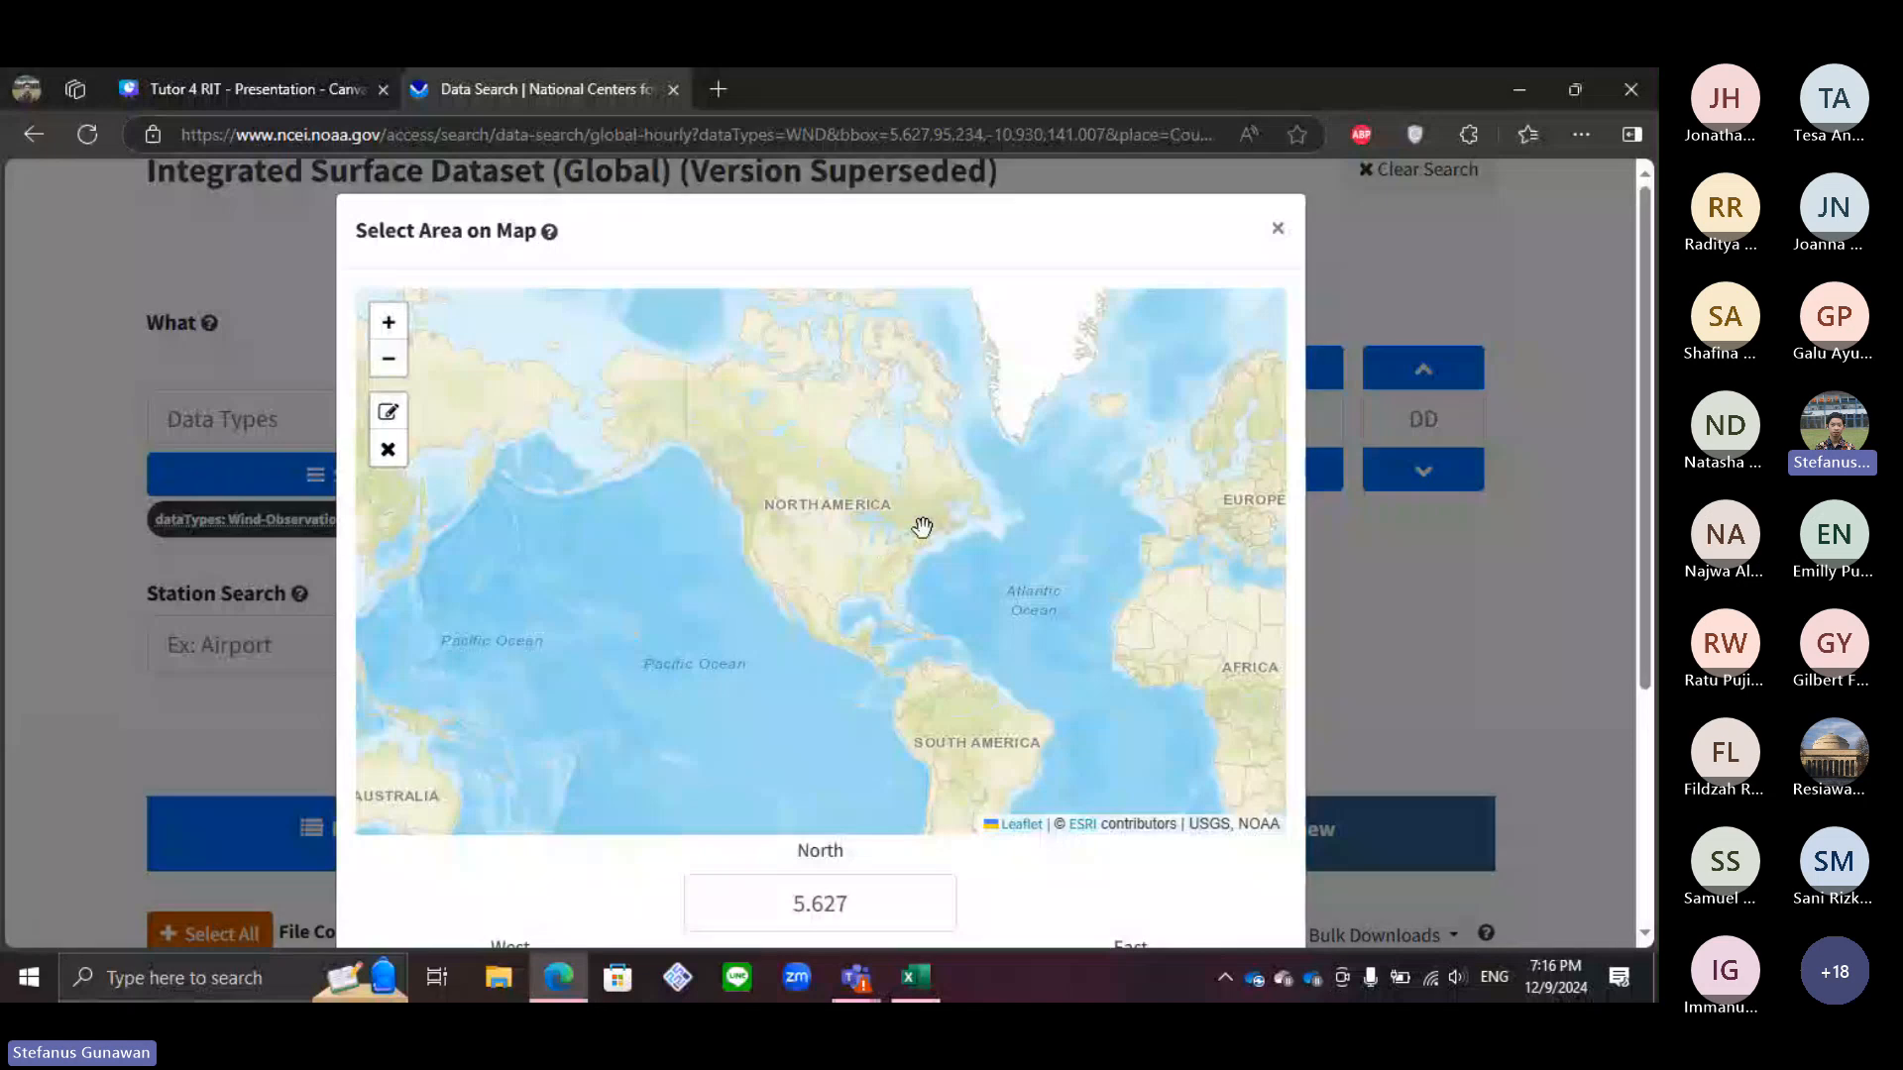
{"action": "left_click_drag", "start_coordinate": [922, 527], "coordinate": [752, 621]}
{"action": "scroll", "coordinate": [986, 692], "scroll_direction": "up", "scroll_amount": 1}
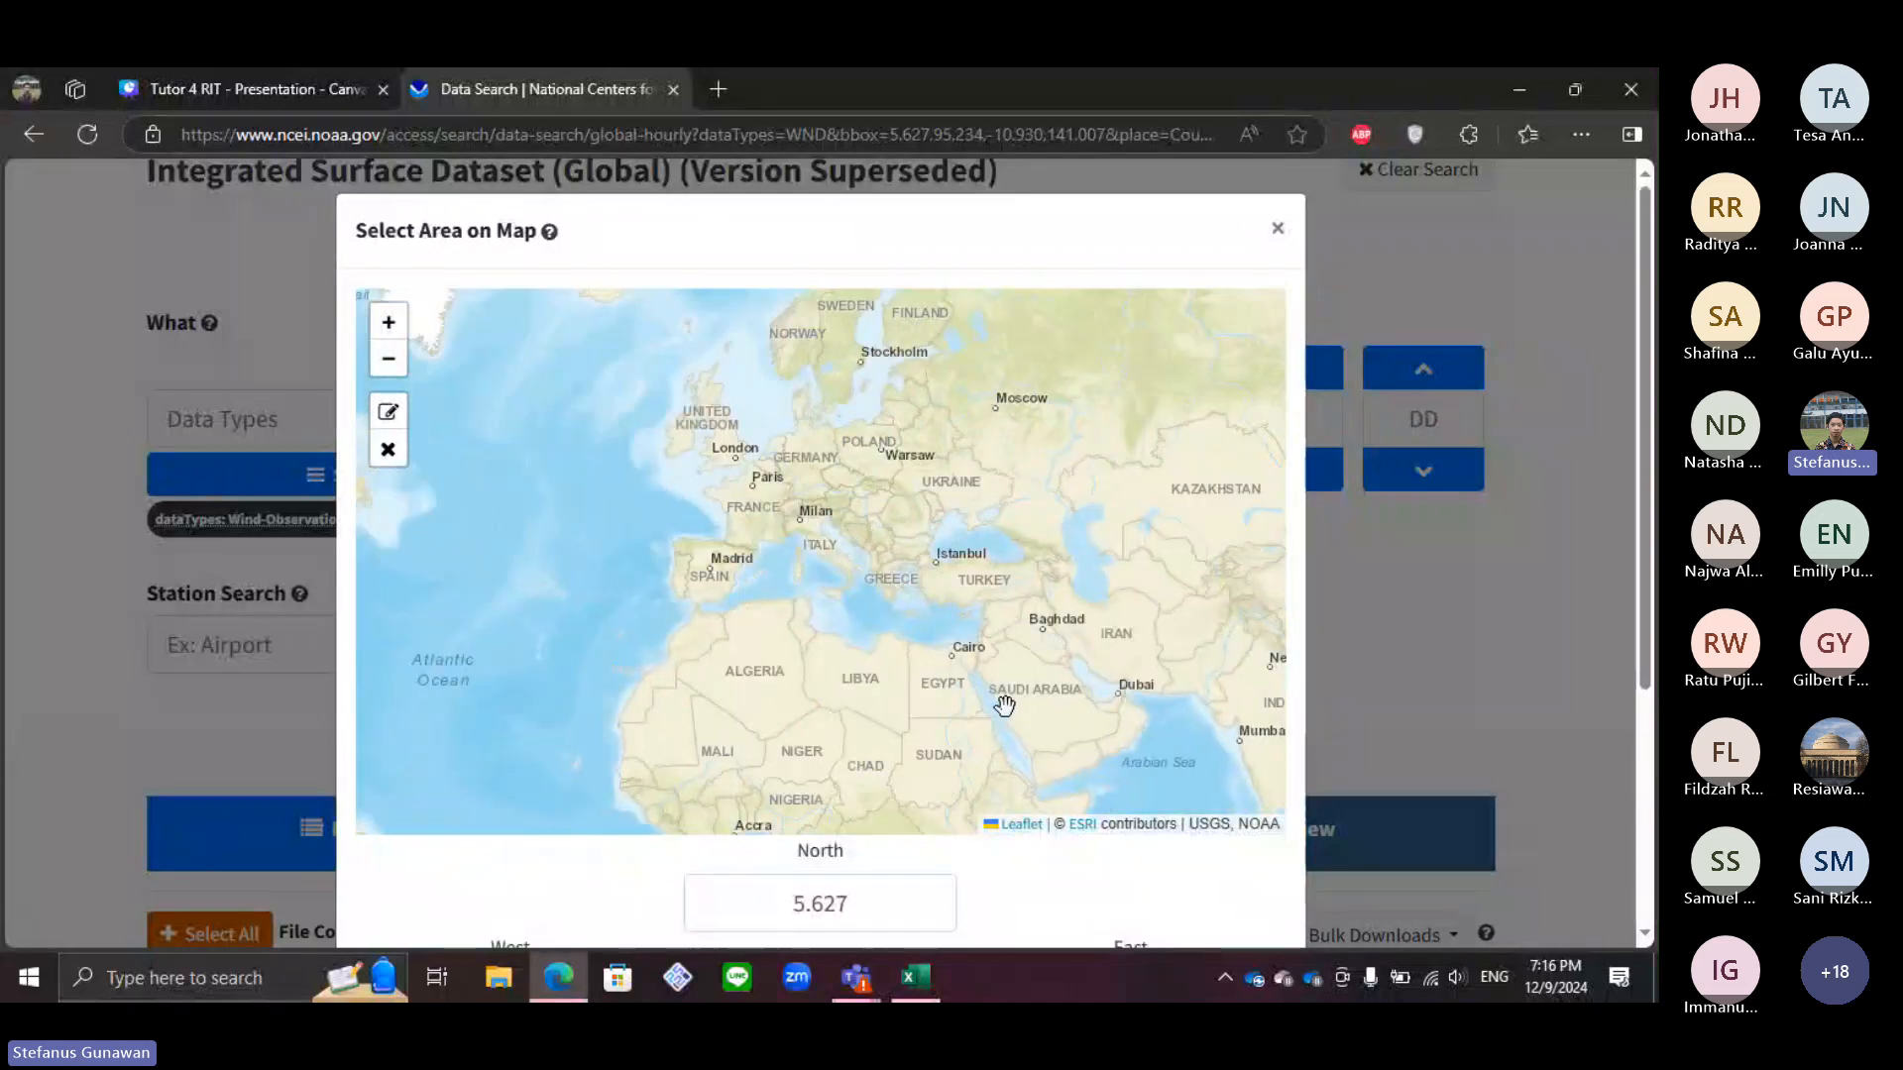
{"action": "left_click_drag", "start_coordinate": [1126, 638], "coordinate": [625, 535]}
{"action": "left_click_drag", "start_coordinate": [894, 652], "coordinate": [807, 658]}
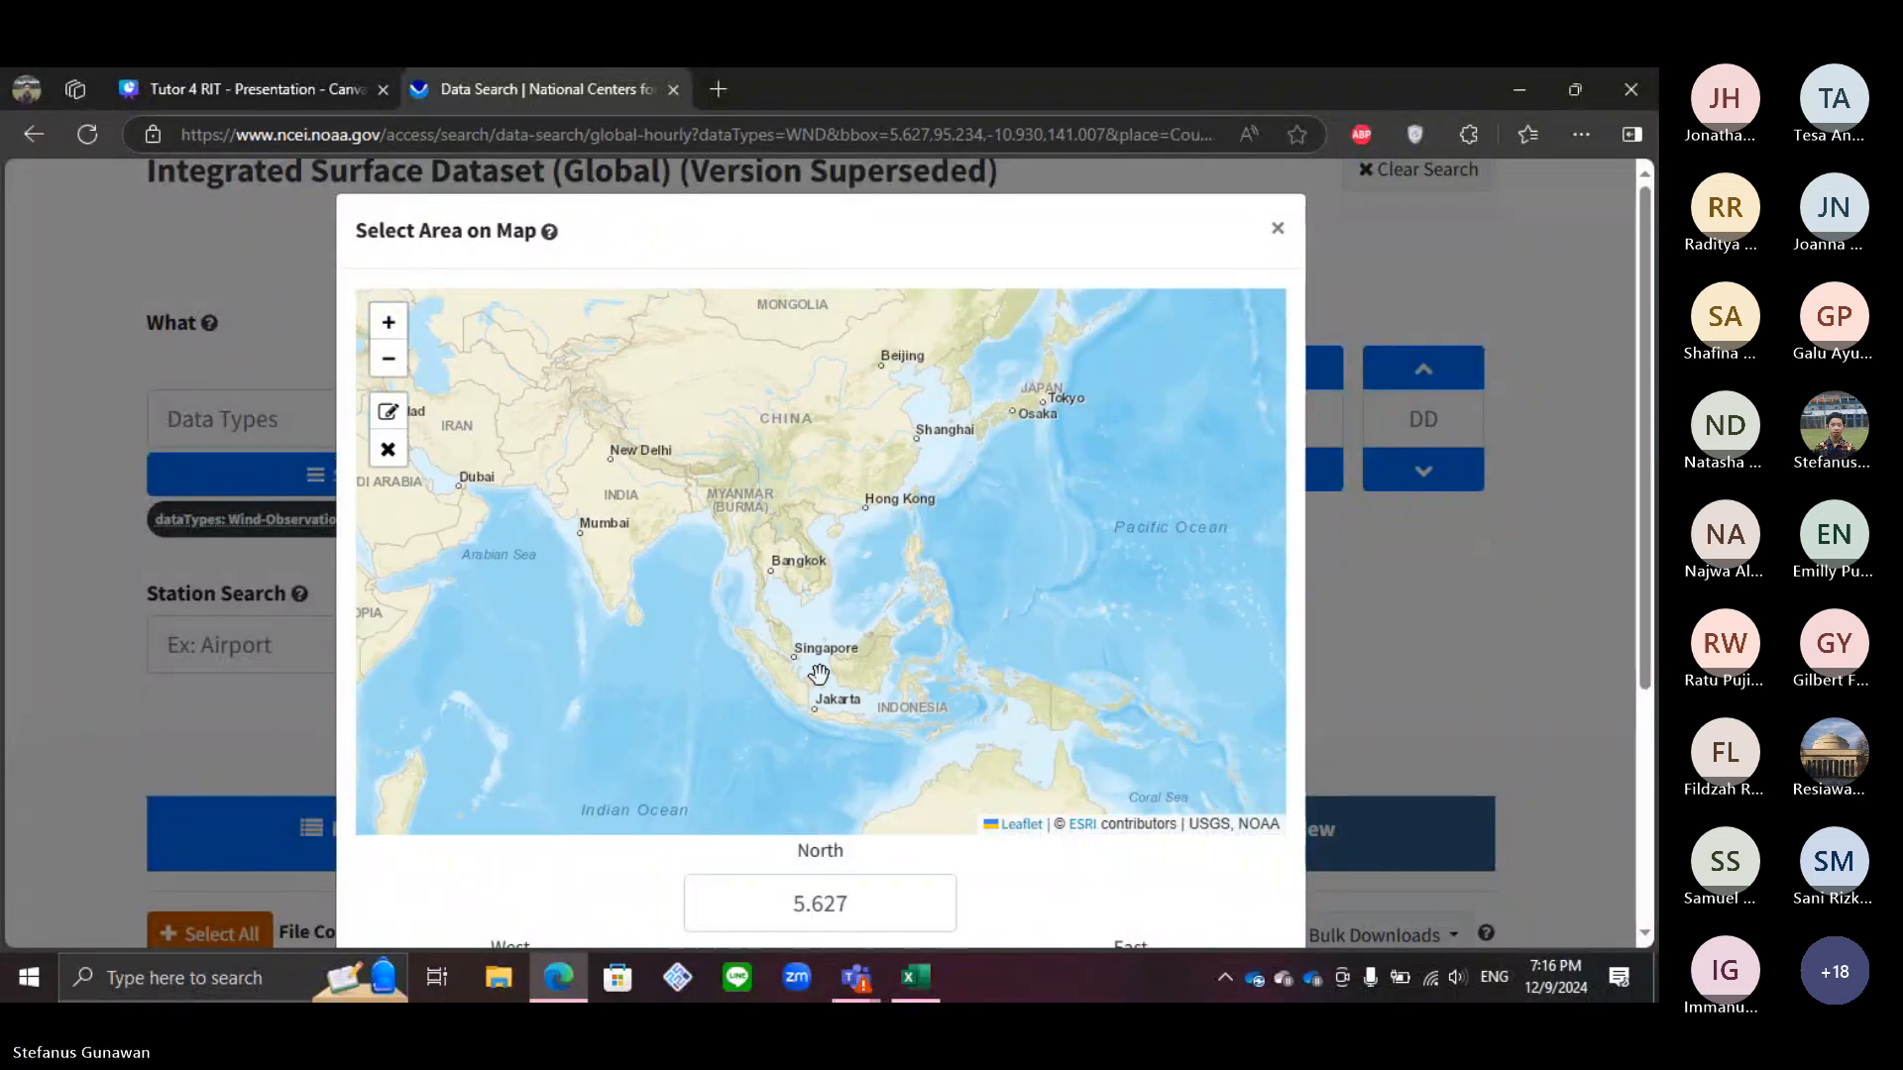
{"action": "scroll", "coordinate": [798, 684], "scroll_direction": "up", "scroll_amount": 1}
{"action": "scroll", "coordinate": [829, 658], "scroll_direction": "up", "scroll_amount": 2}
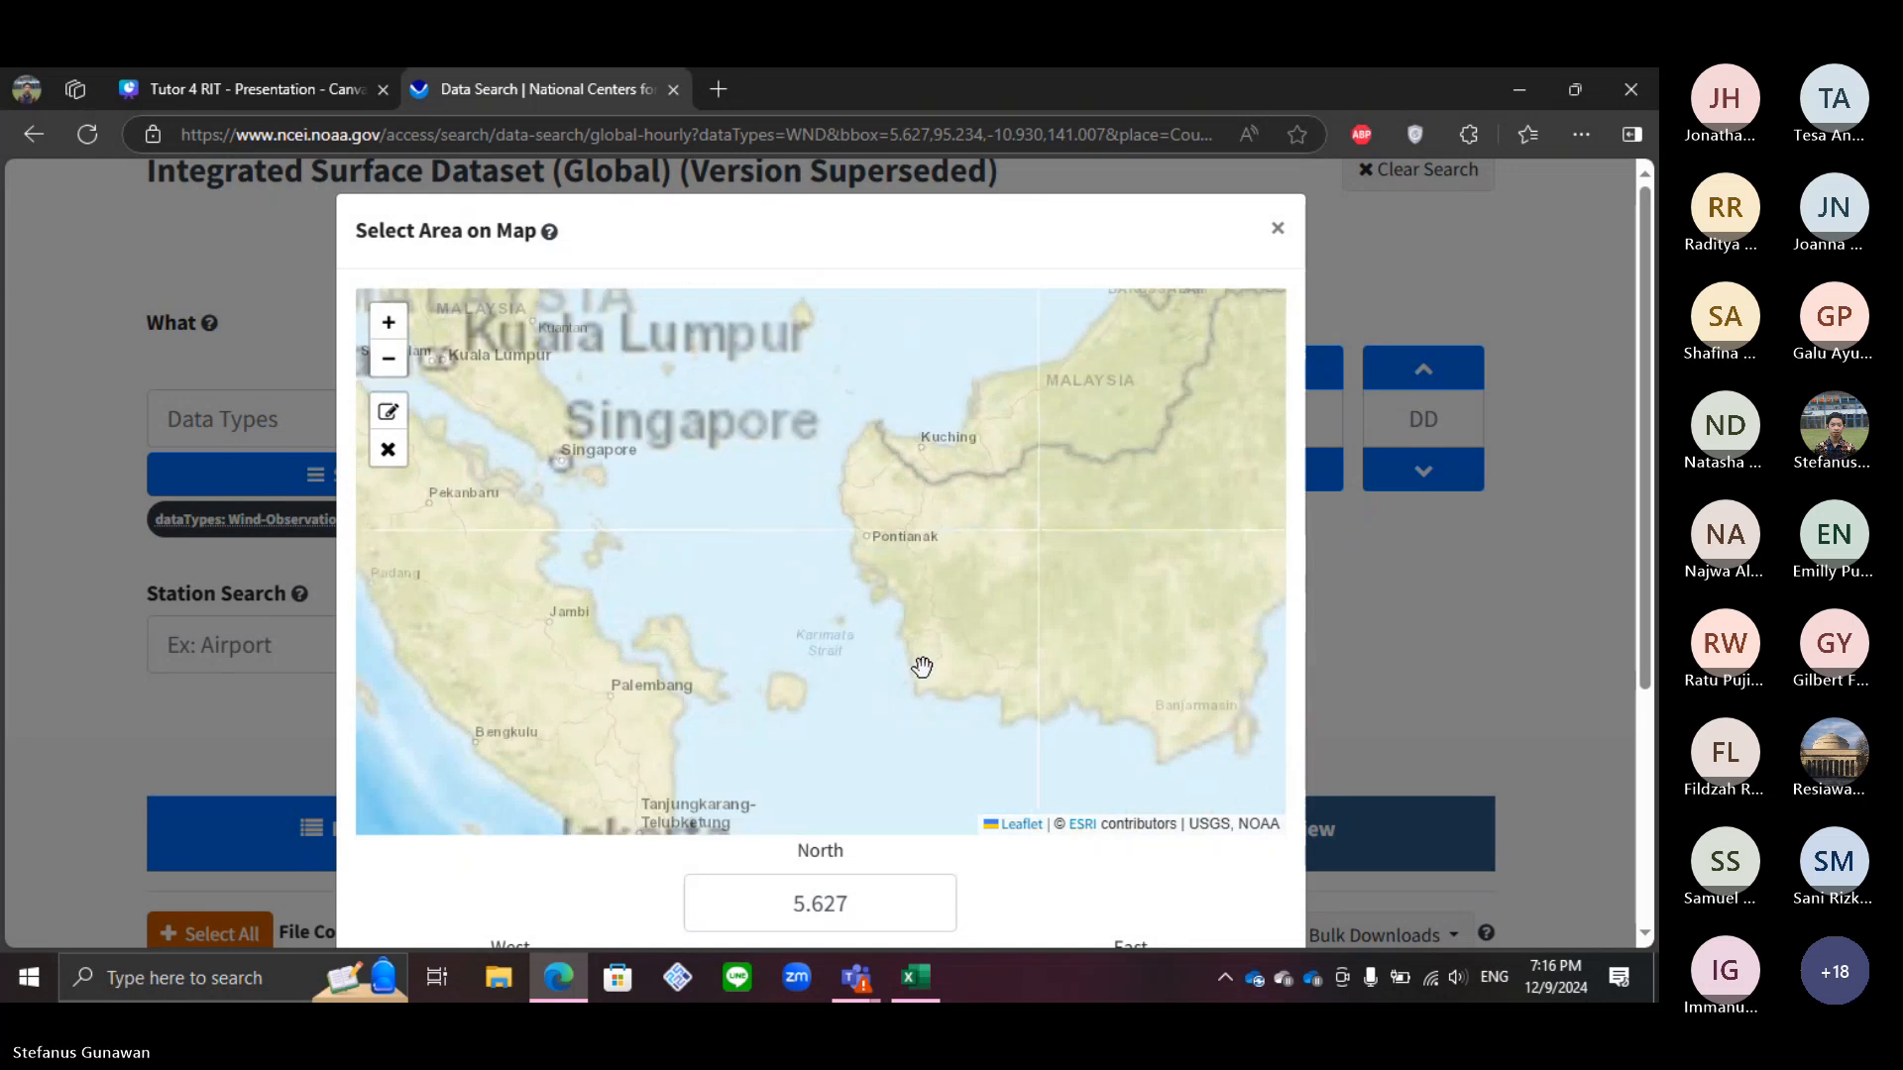
{"action": "left_click_drag", "start_coordinate": [921, 667], "coordinate": [556, 638]}
{"action": "scroll", "coordinate": [942, 537], "scroll_direction": "up", "scroll_amount": 2}
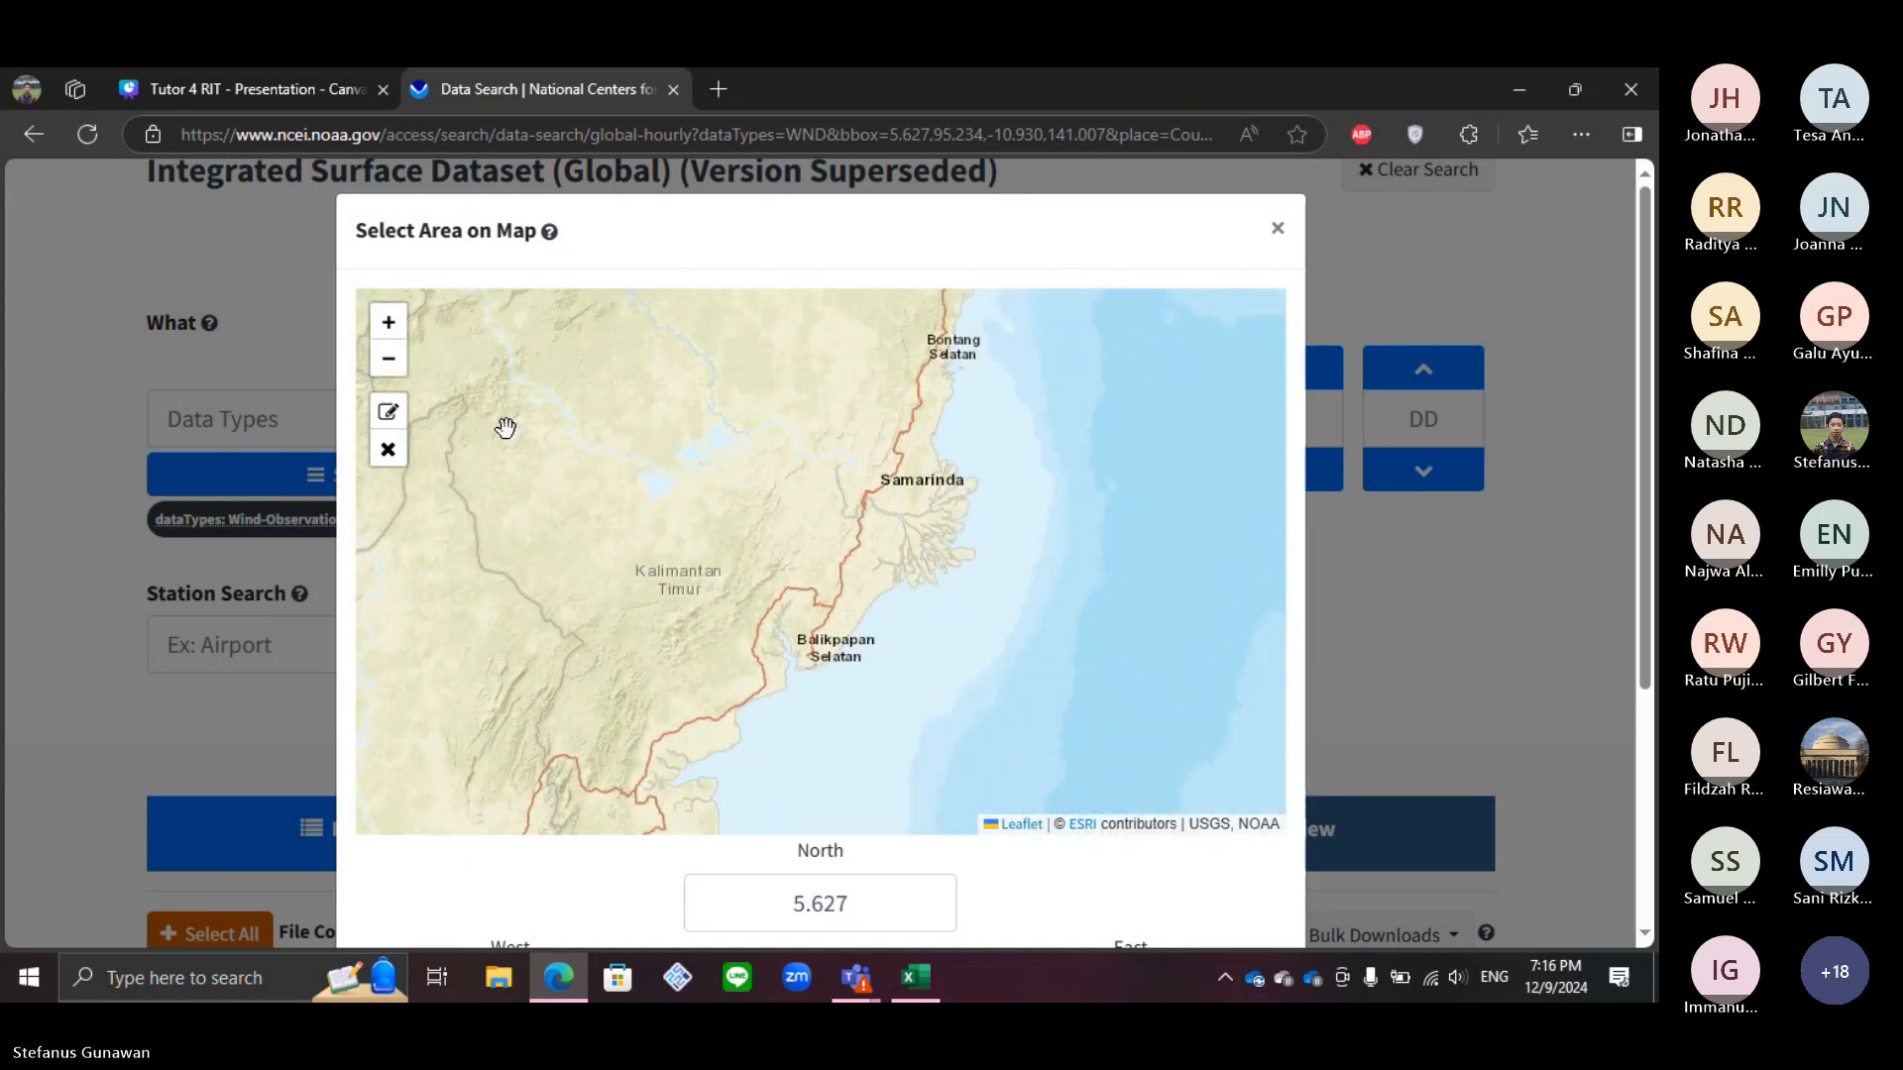
{"action": "left_click", "coordinate": [388, 412]}
{"action": "mouse_move", "coordinate": [782, 364]}
{"action": "left_mouse_down"}
{"action": "mouse_move", "coordinate": [880, 520]}
{"action": "mouse_move", "coordinate": [1108, 629]}
{"action": "mouse_move", "coordinate": [1015, 599]}
{"action": "left_mouse_up"}
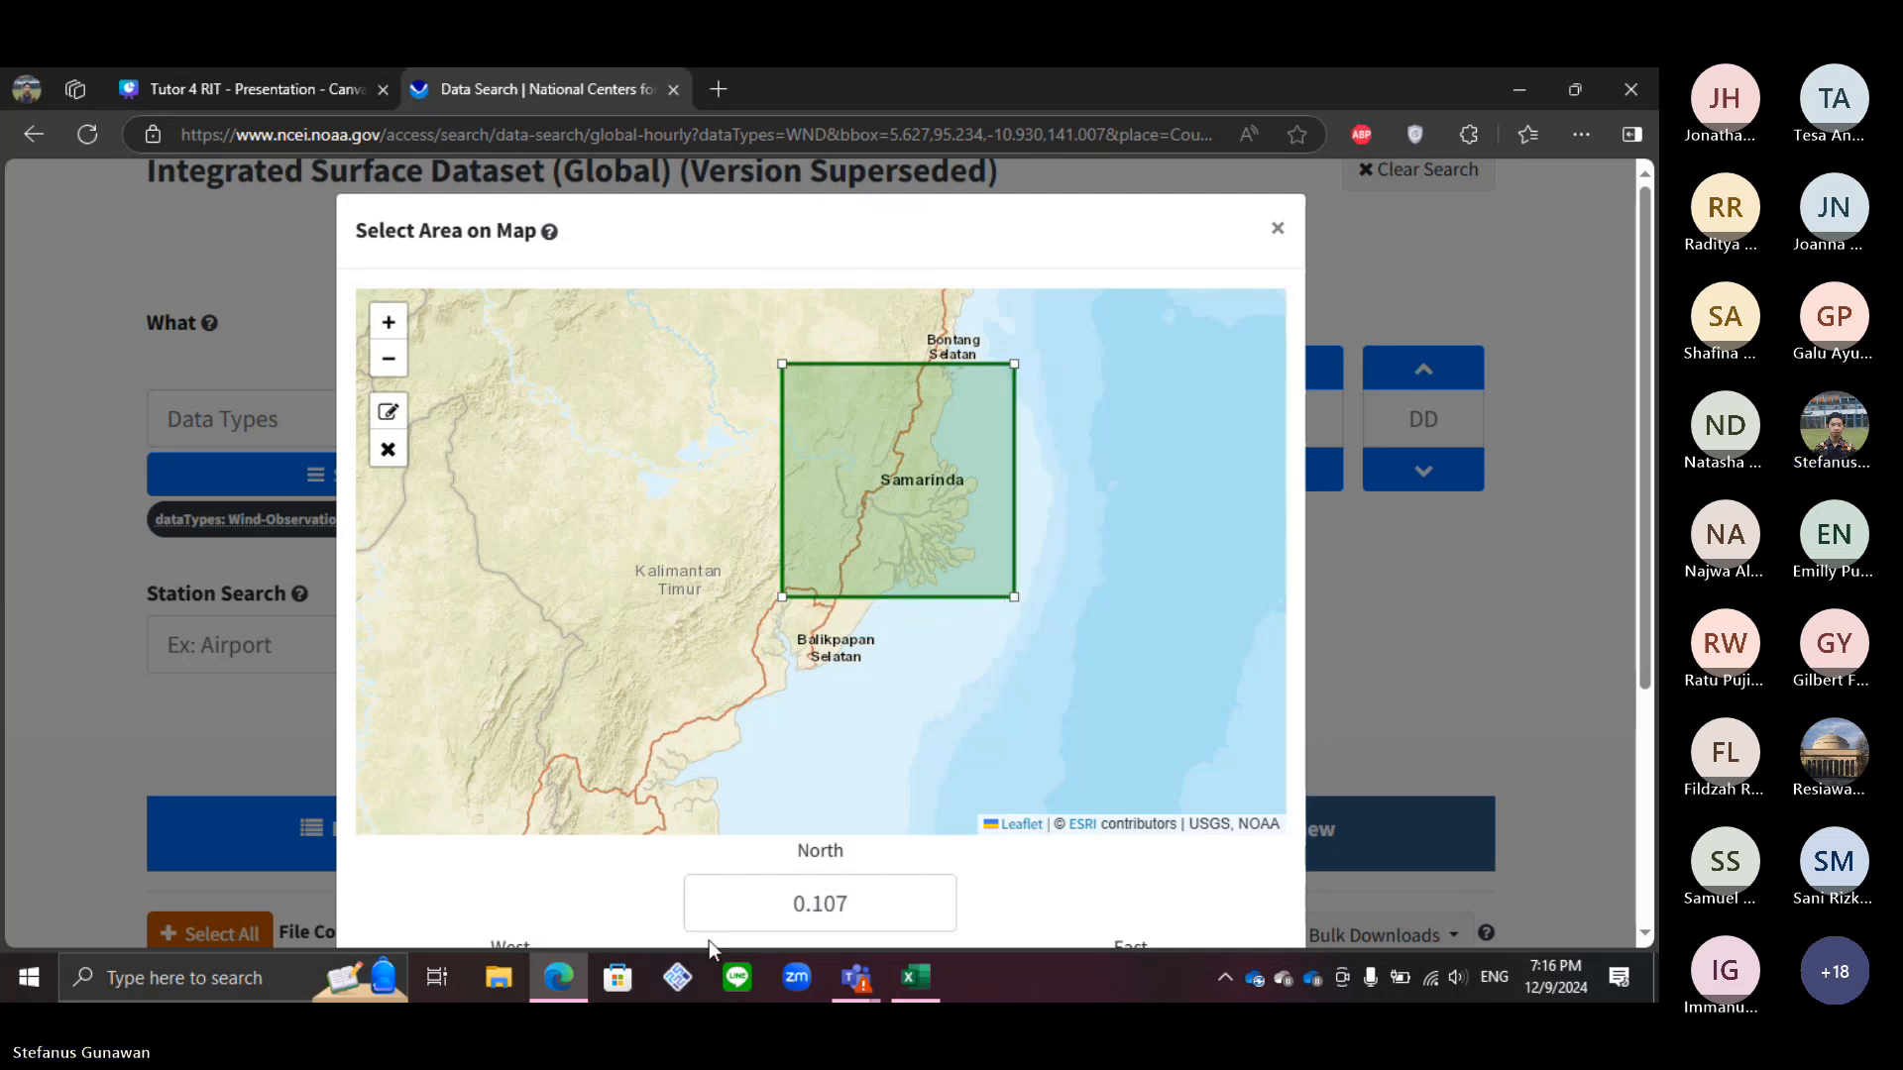
{"action": "scroll", "coordinate": [1159, 880], "scroll_direction": "down", "scroll_amount": 4}
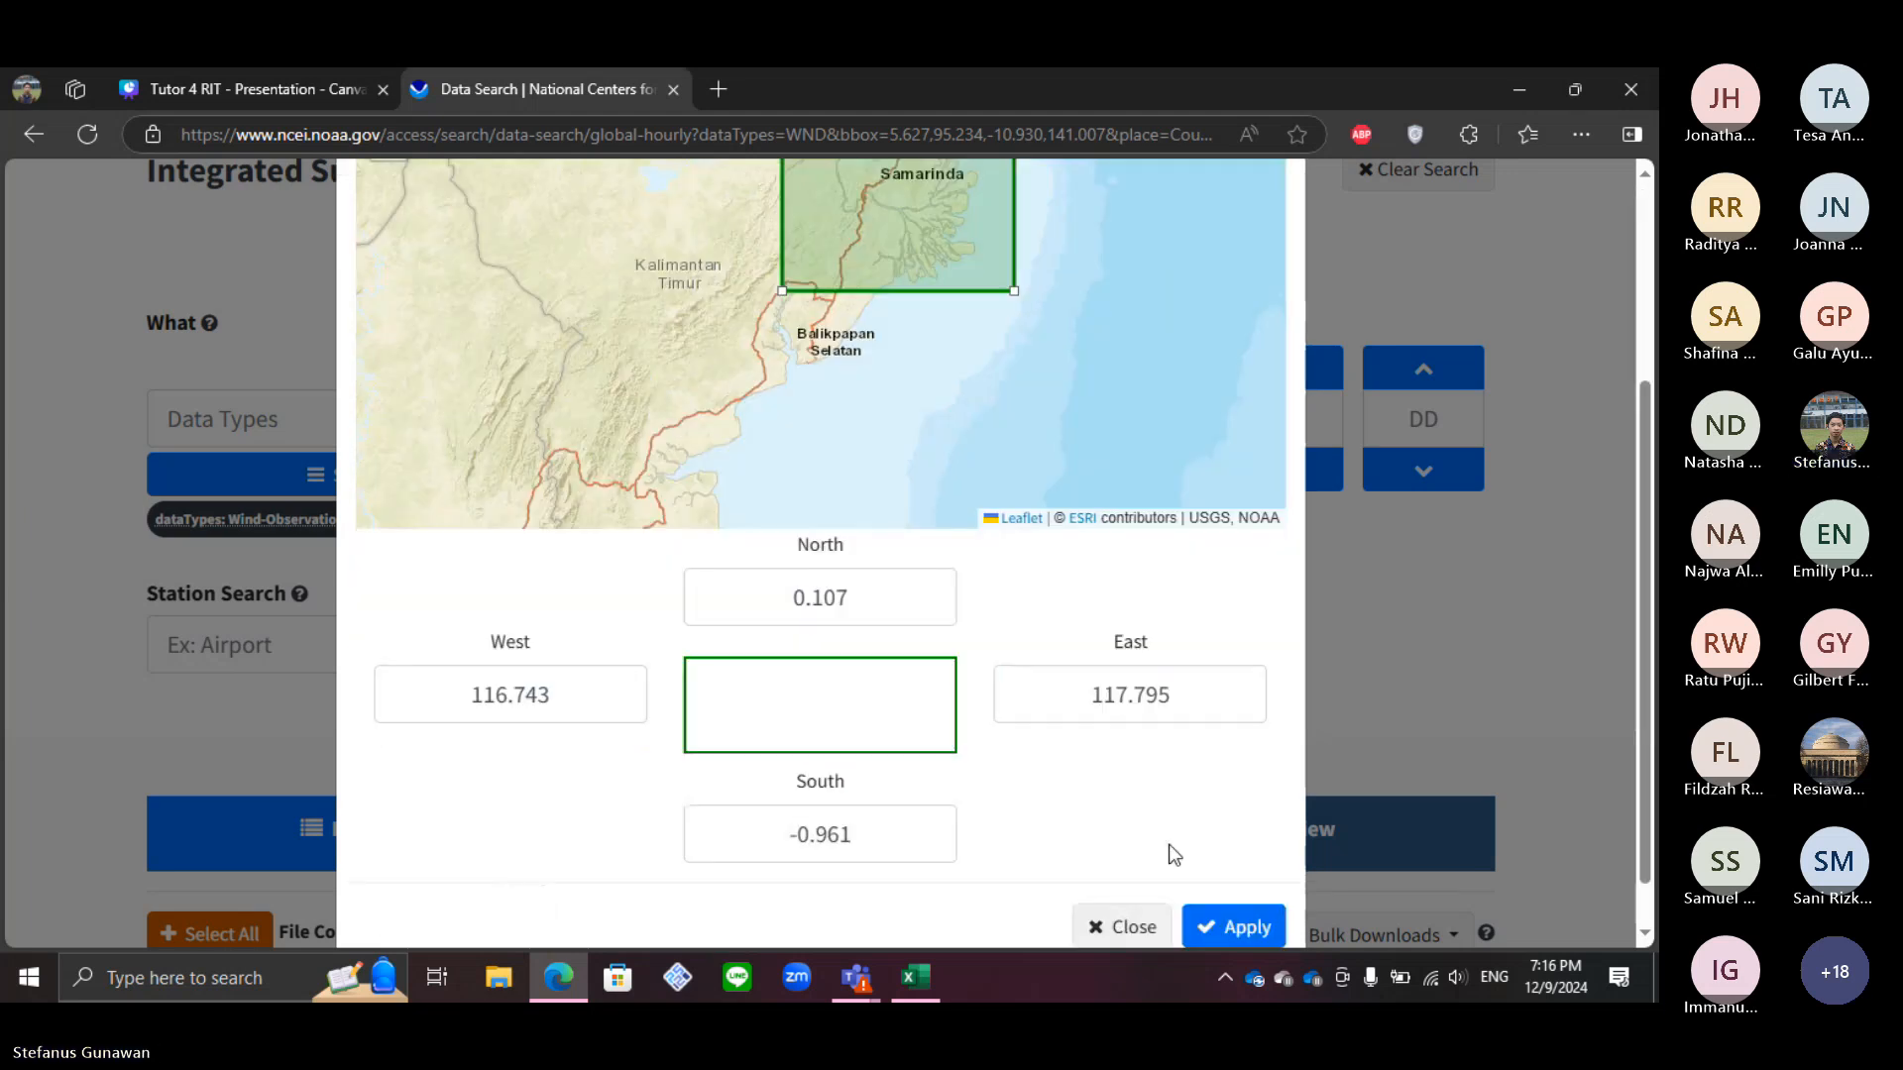
{"action": "left_click", "coordinate": [1208, 862]}
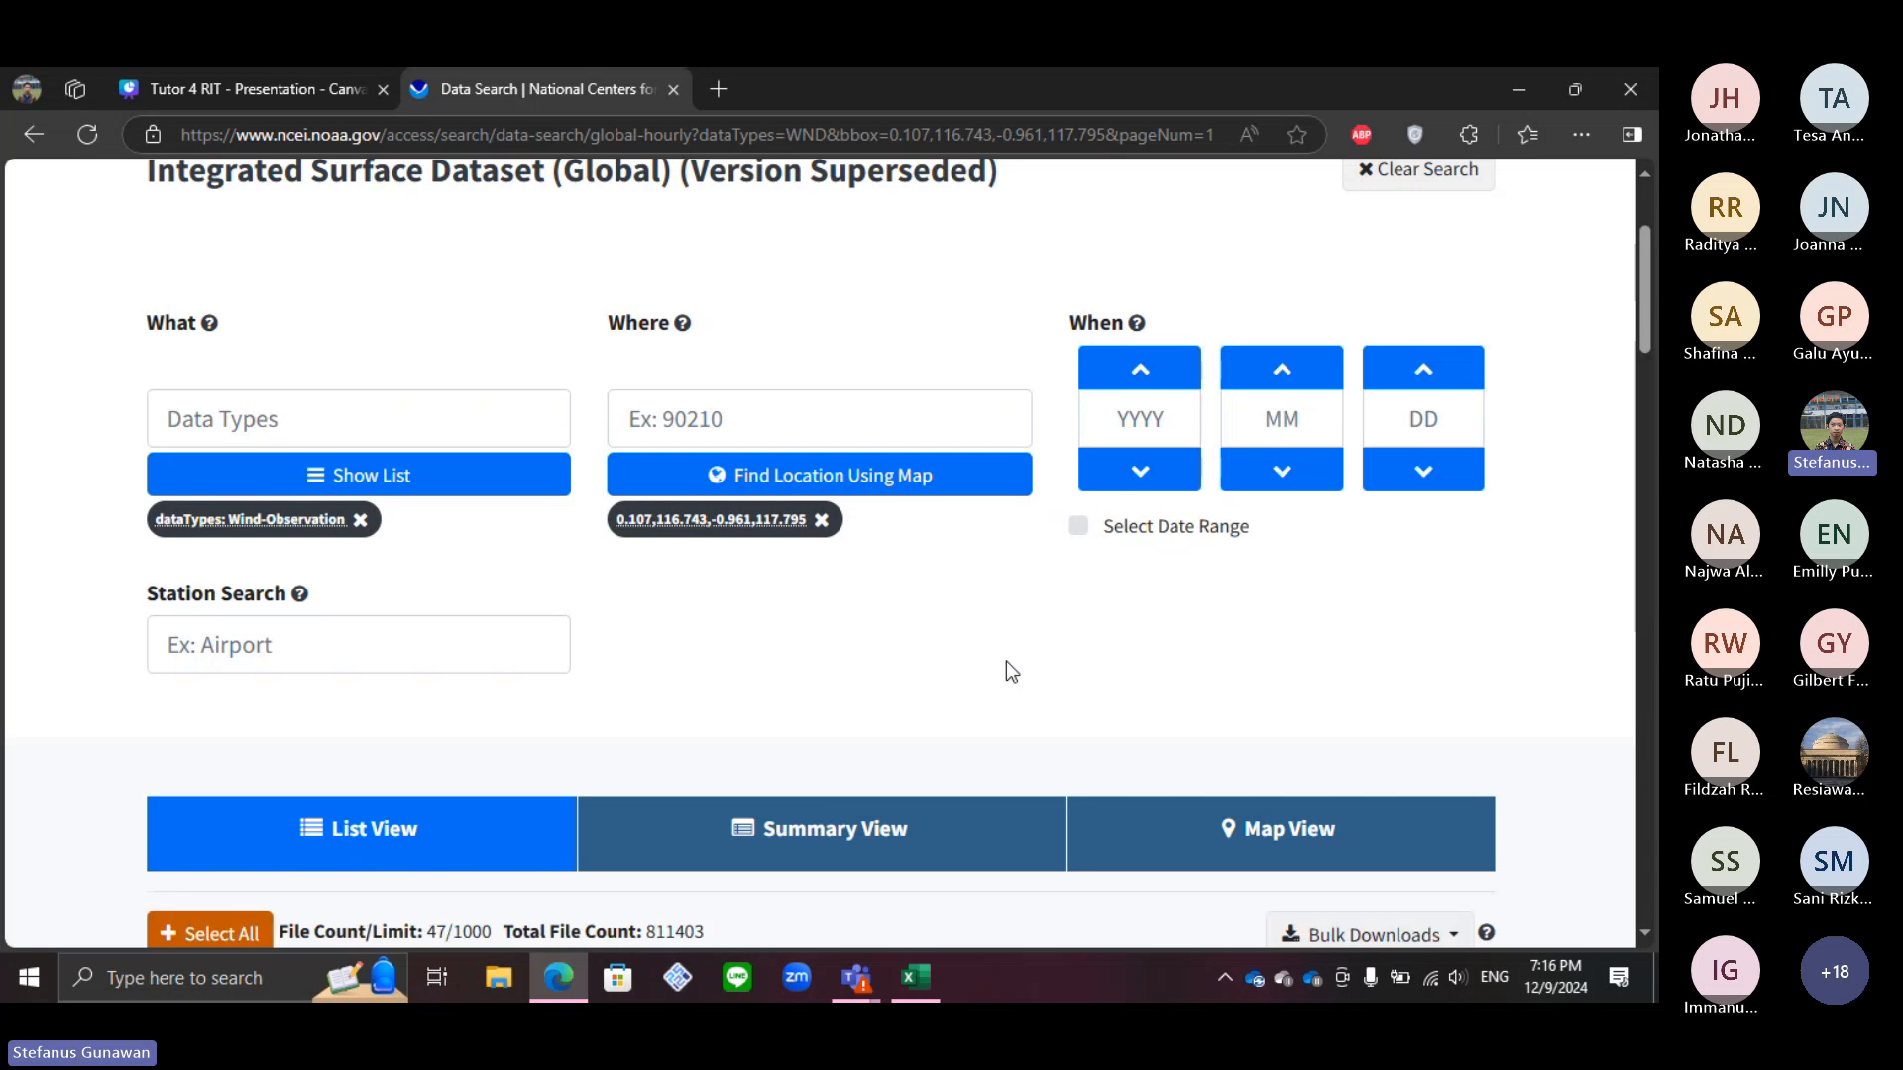
Step: Restrict the search to a date range from 2024-01-01 to 2024-01-31
{"action": "left_click", "coordinate": [1080, 526]}
{"action": "left_click", "coordinate": [1160, 377]}
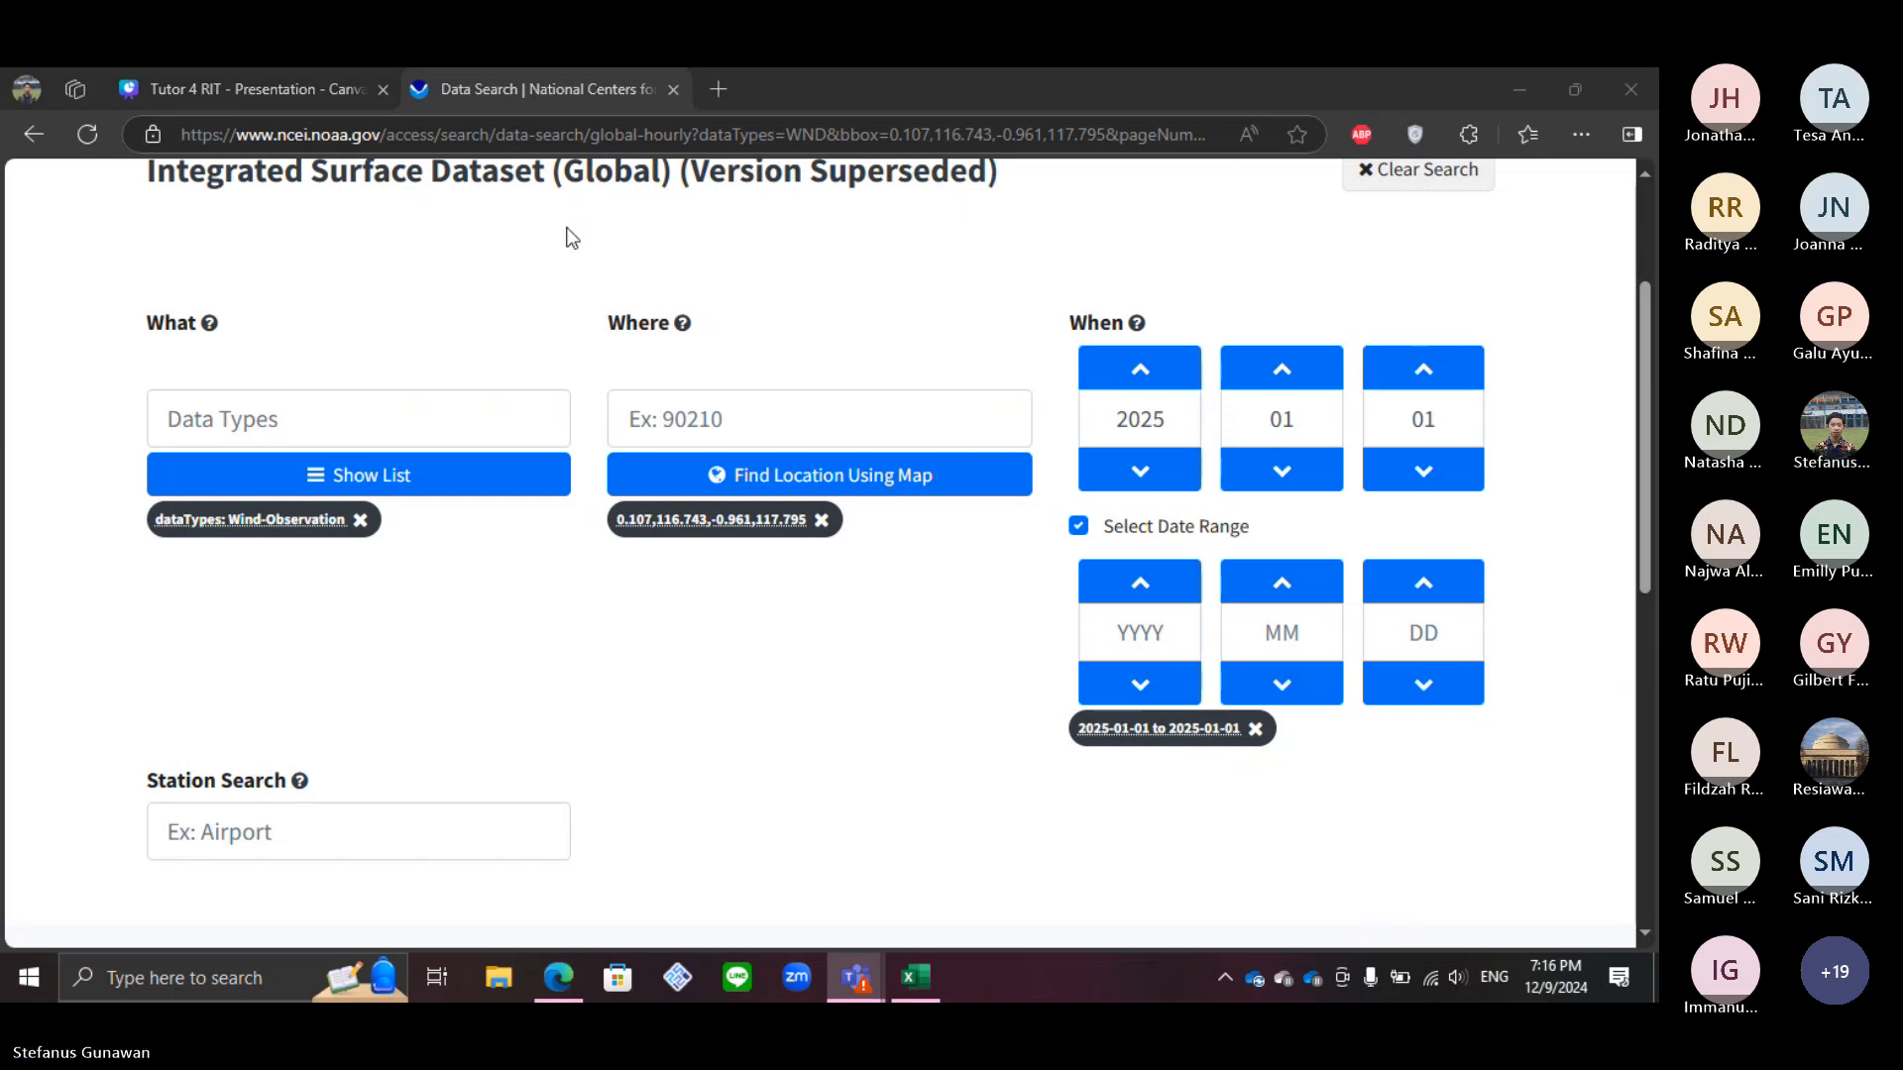
{"action": "left_click", "coordinate": [1155, 472]}
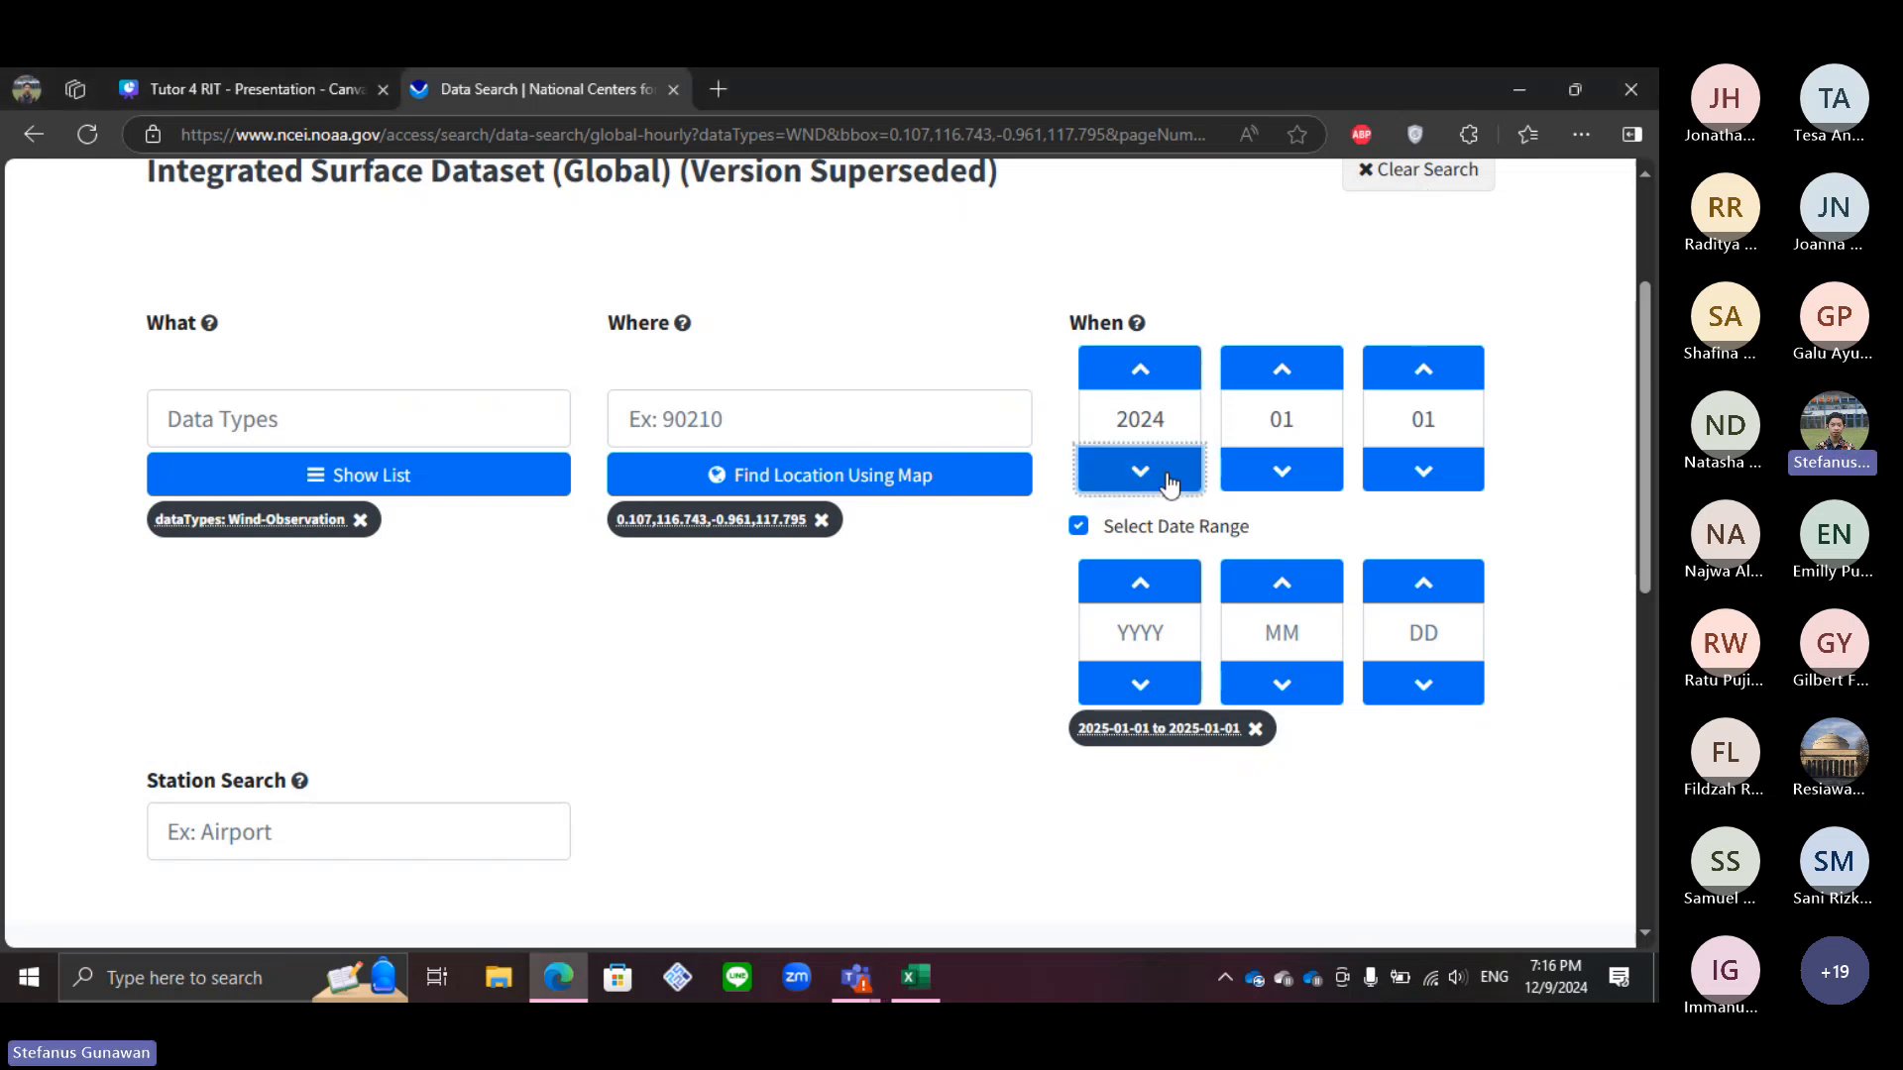
{"action": "left_click", "coordinate": [1140, 587]}
{"action": "left_click", "coordinate": [1142, 686]}
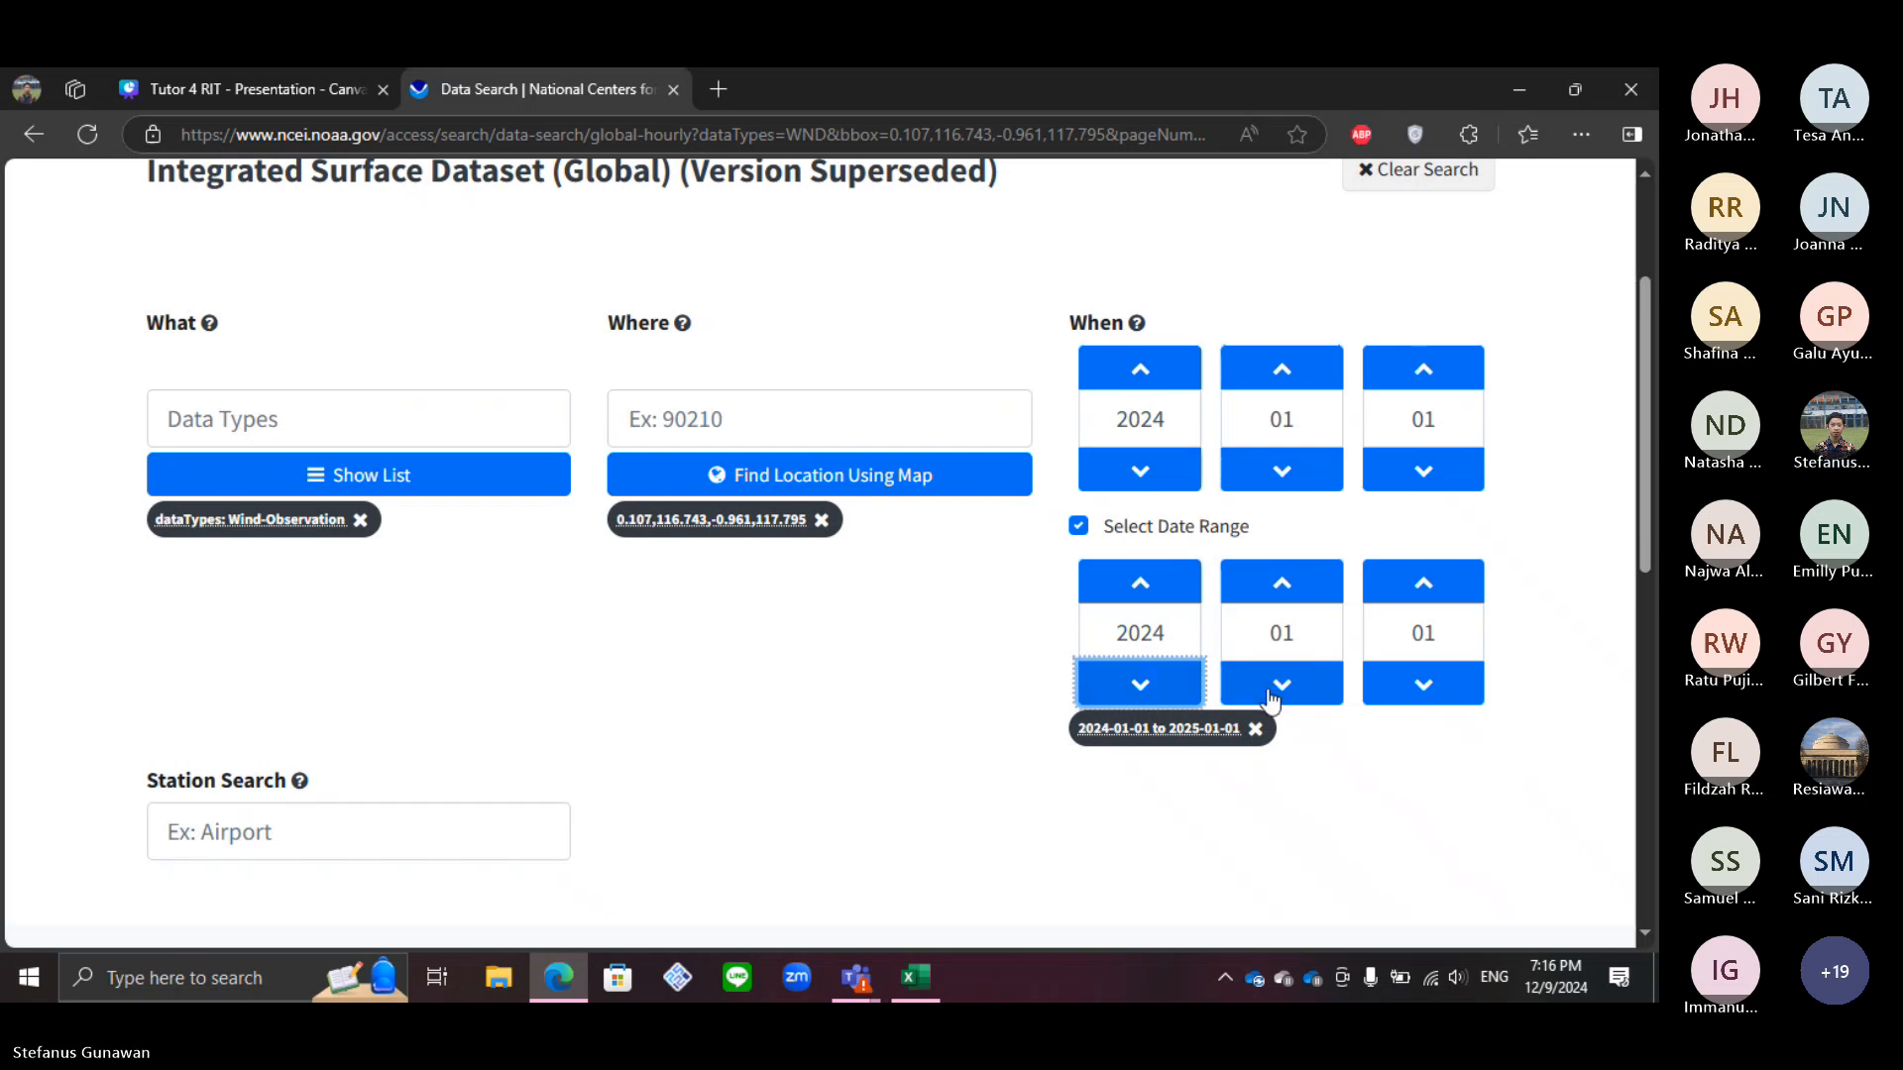
{"action": "left_click", "coordinate": [1423, 686]}
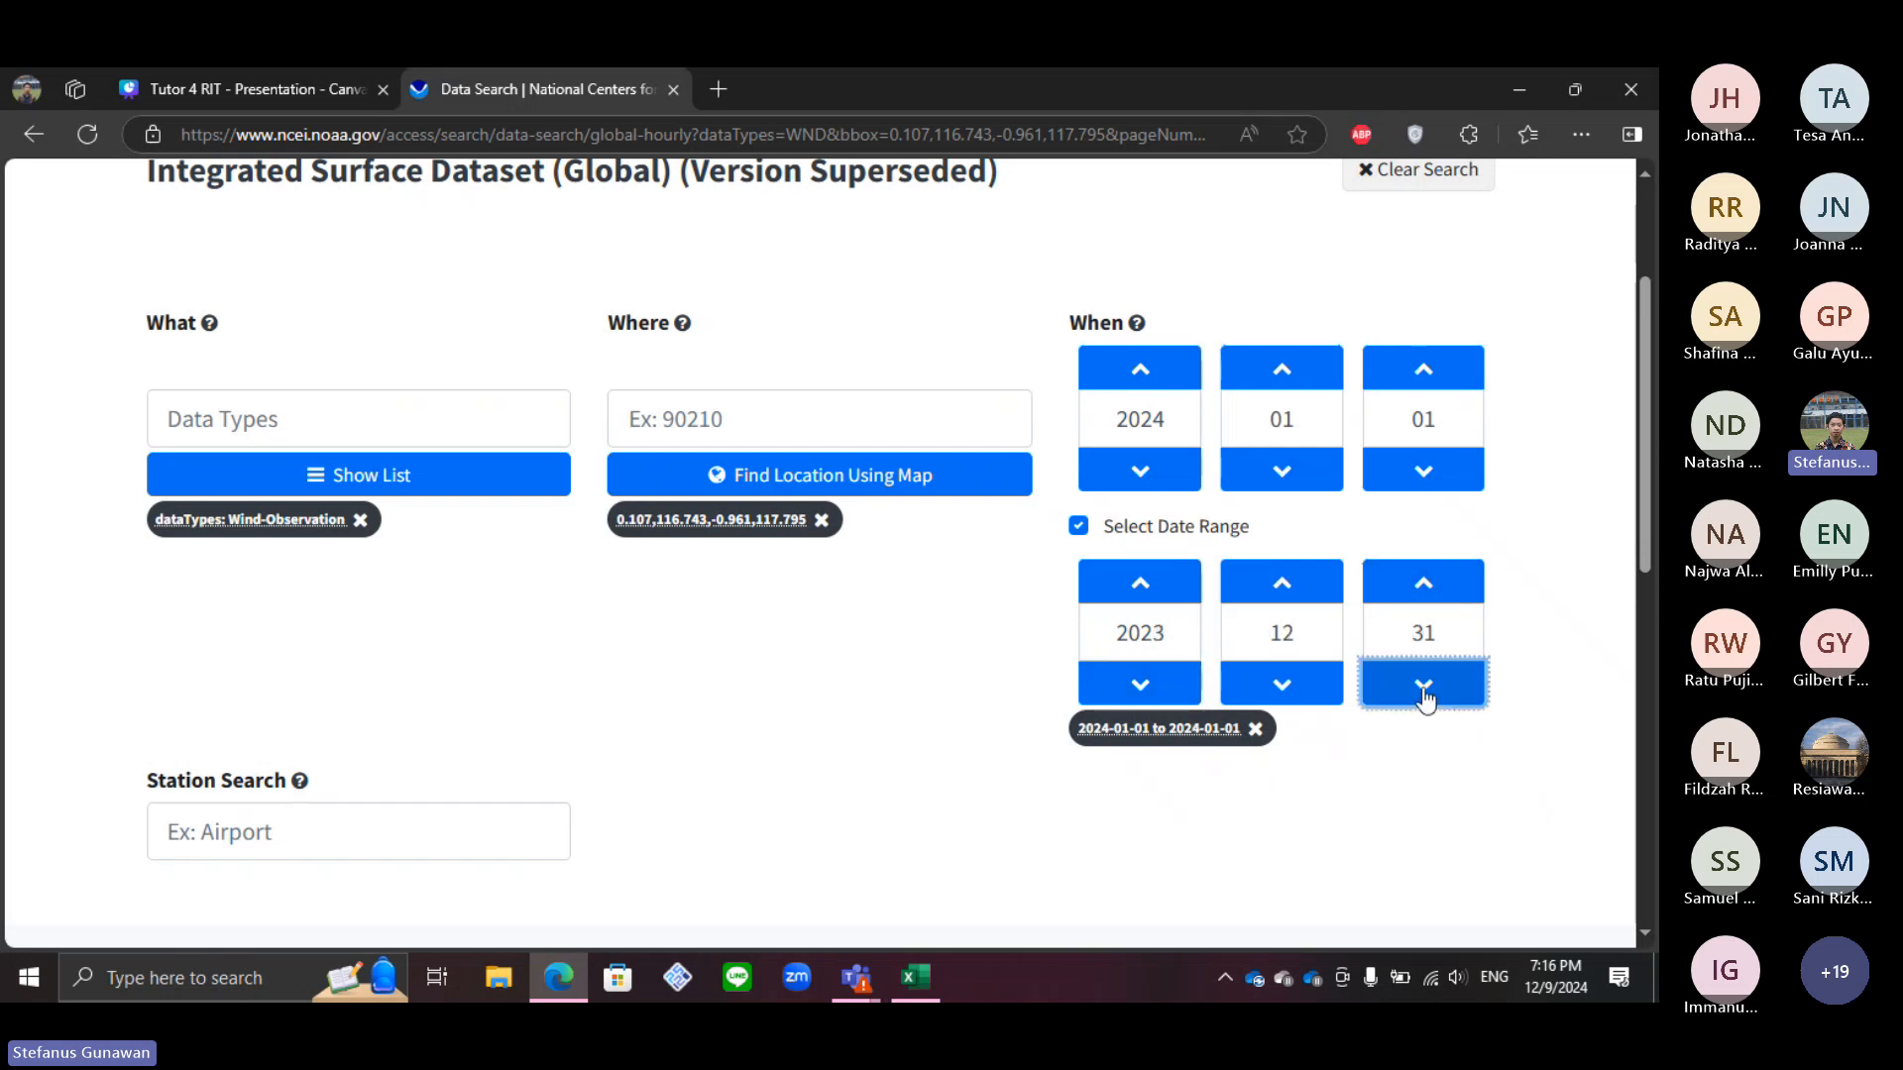
{"action": "left_click", "coordinate": [1279, 589]}
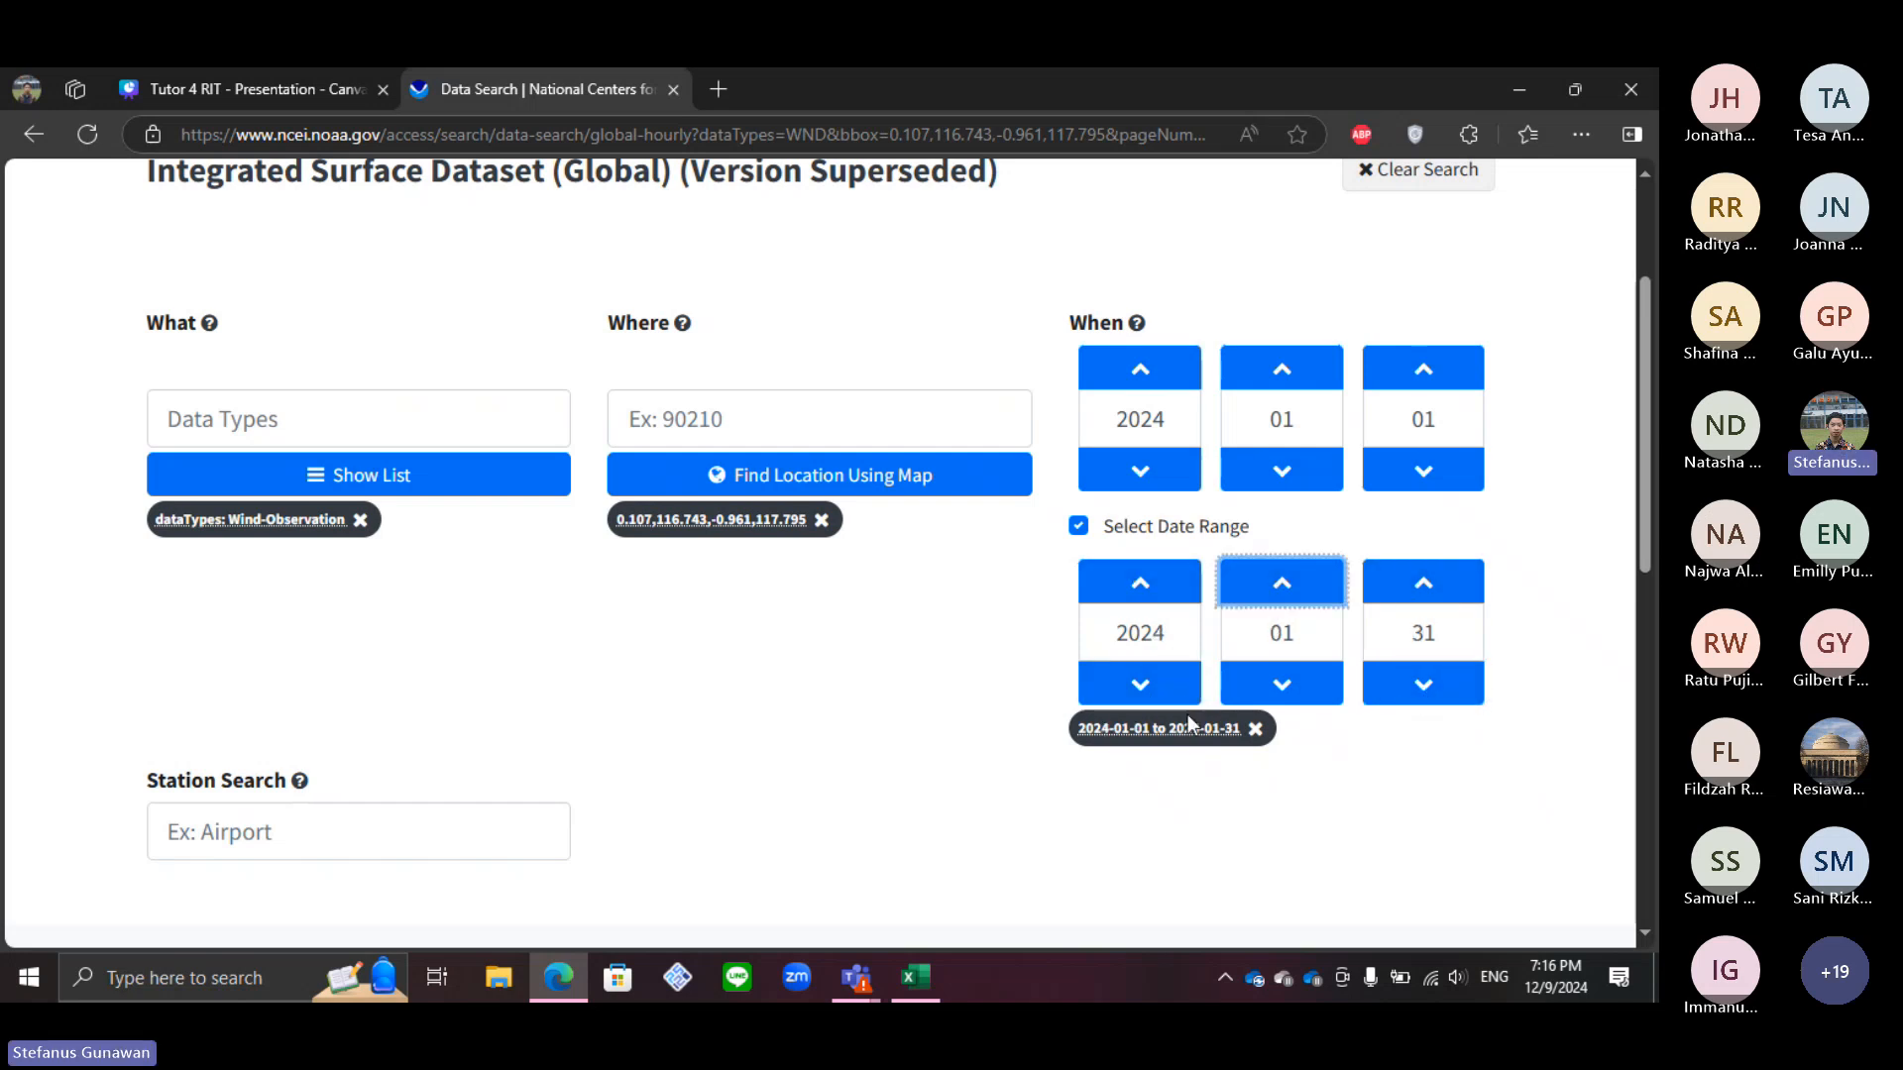
Step: Download the TEMINDUNG, ID station file 96607099999.csv and open it in Excel
{"action": "scroll", "coordinate": [897, 682], "scroll_direction": "down", "scroll_amount": 2}
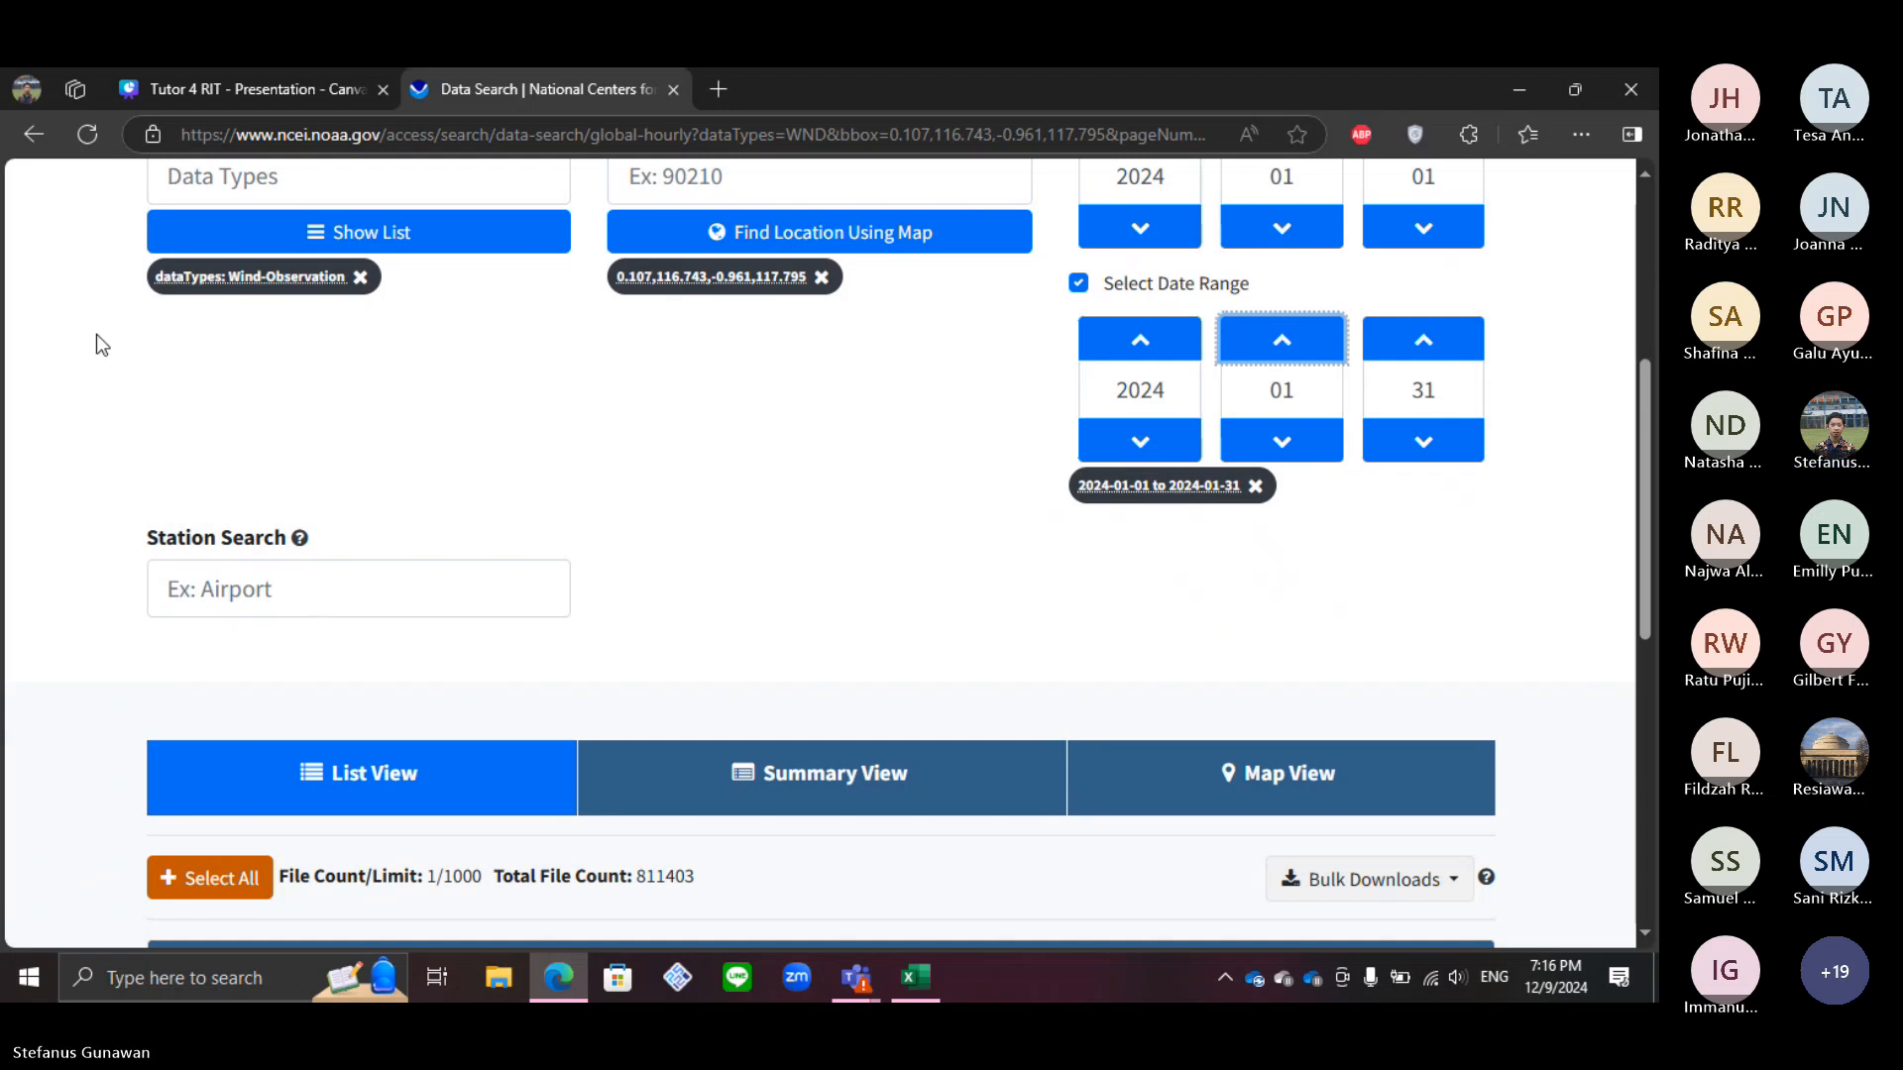
{"action": "left_click", "coordinate": [63, 265]}
{"action": "scroll", "coordinate": [1168, 674], "scroll_direction": "down", "scroll_amount": 5}
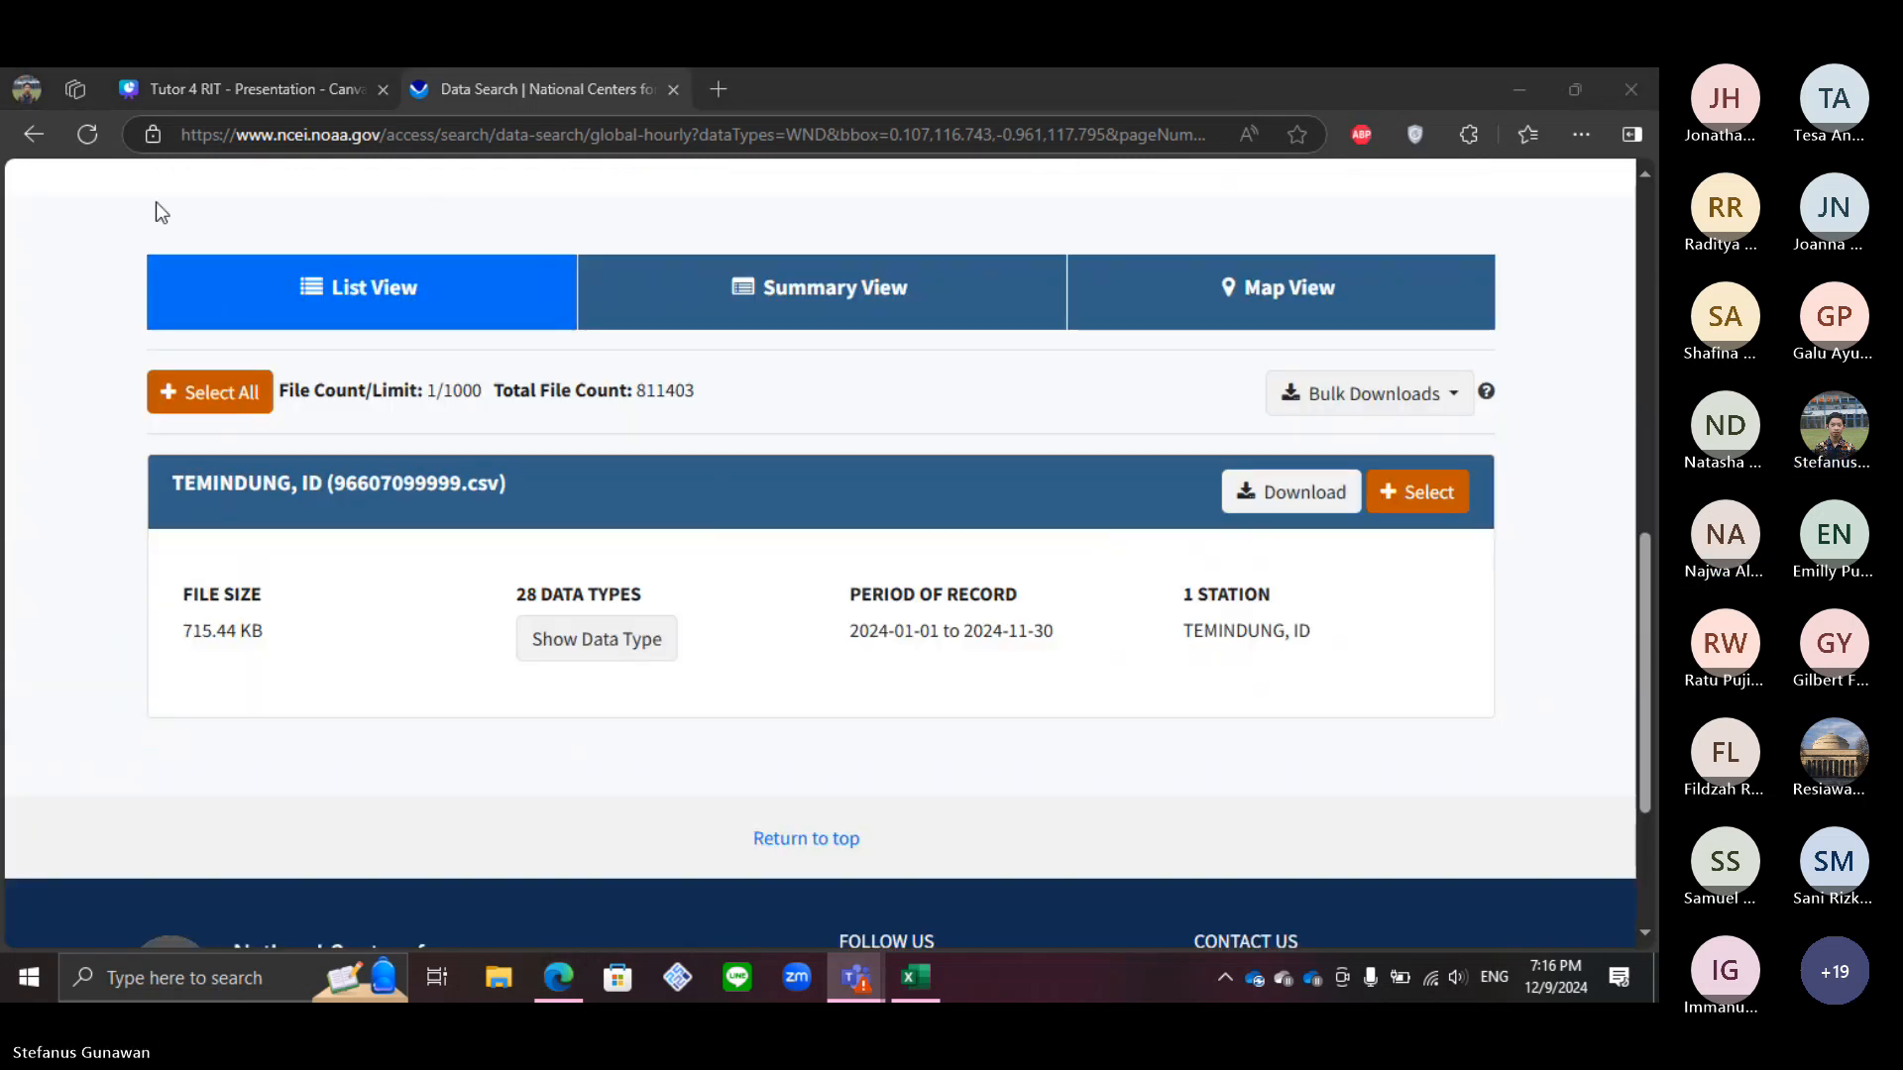
{"action": "left_click", "coordinate": [1217, 625]}
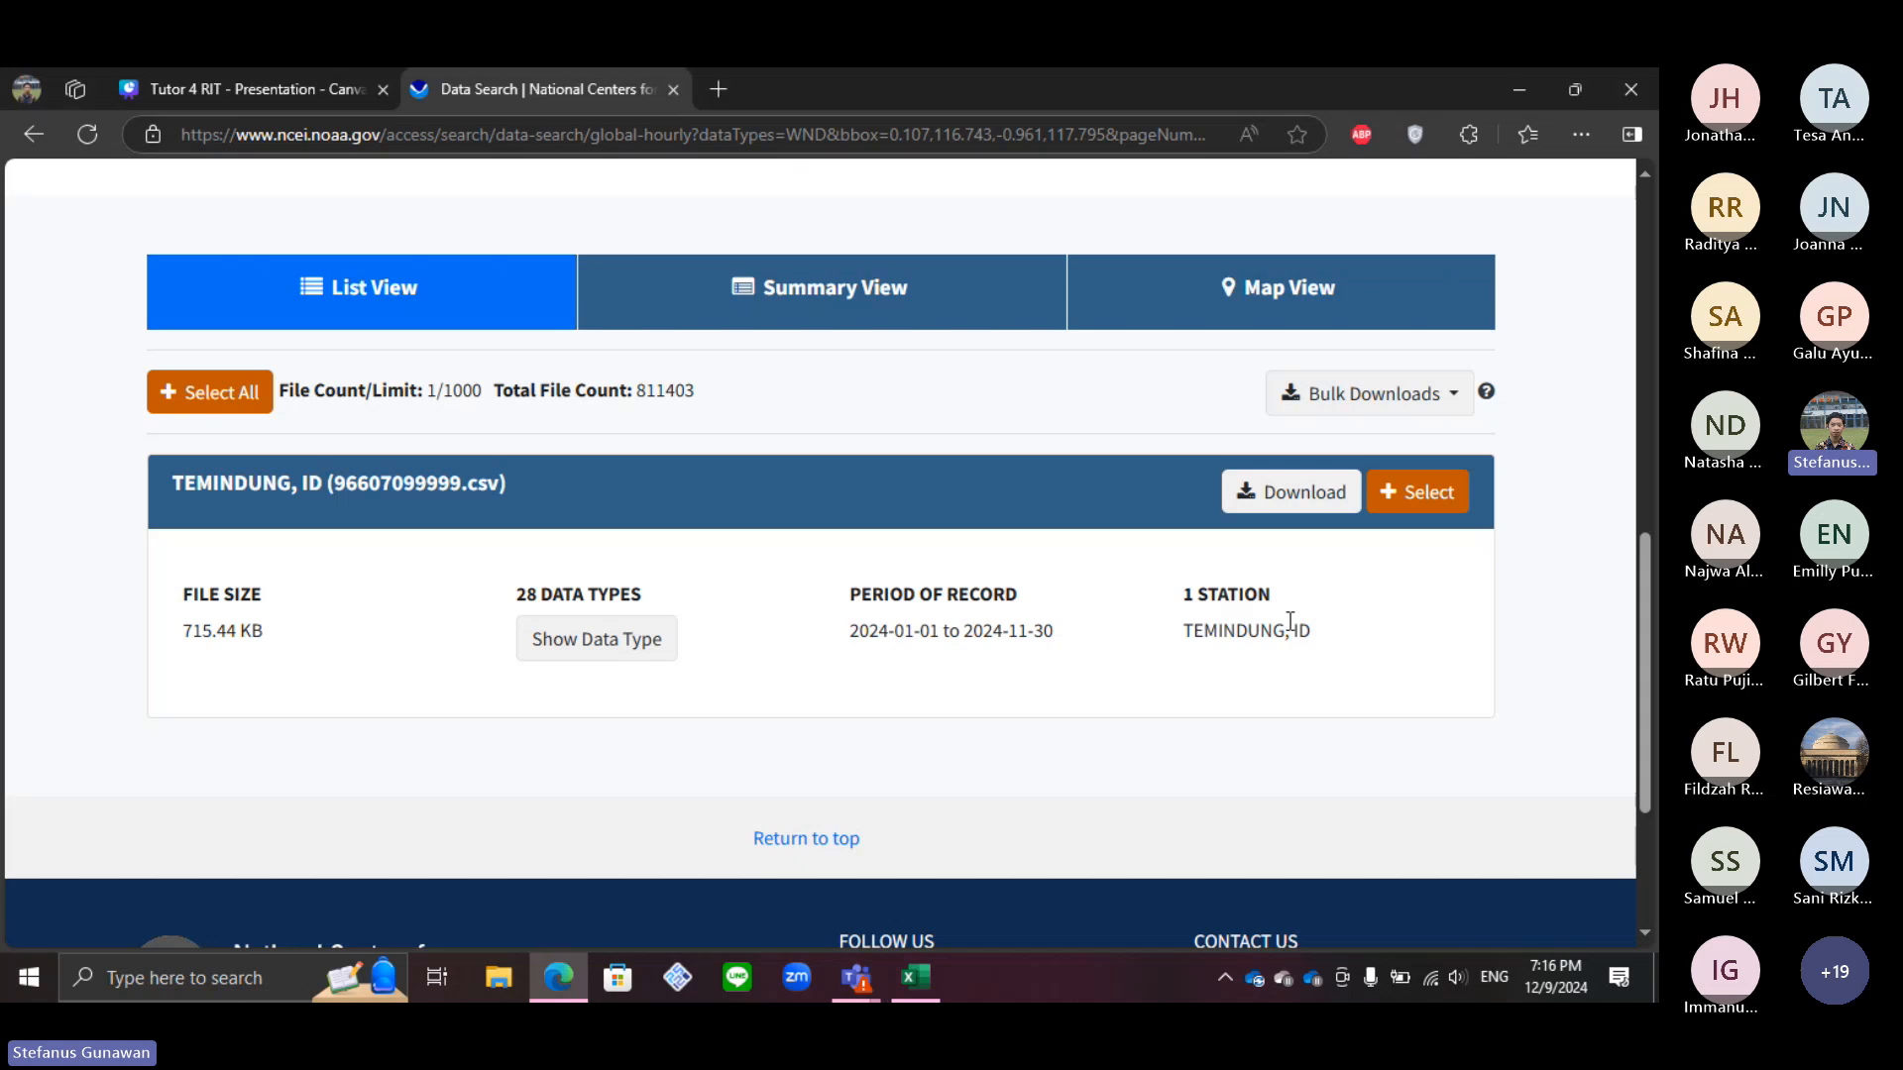
{"action": "left_click", "coordinate": [1296, 511]}
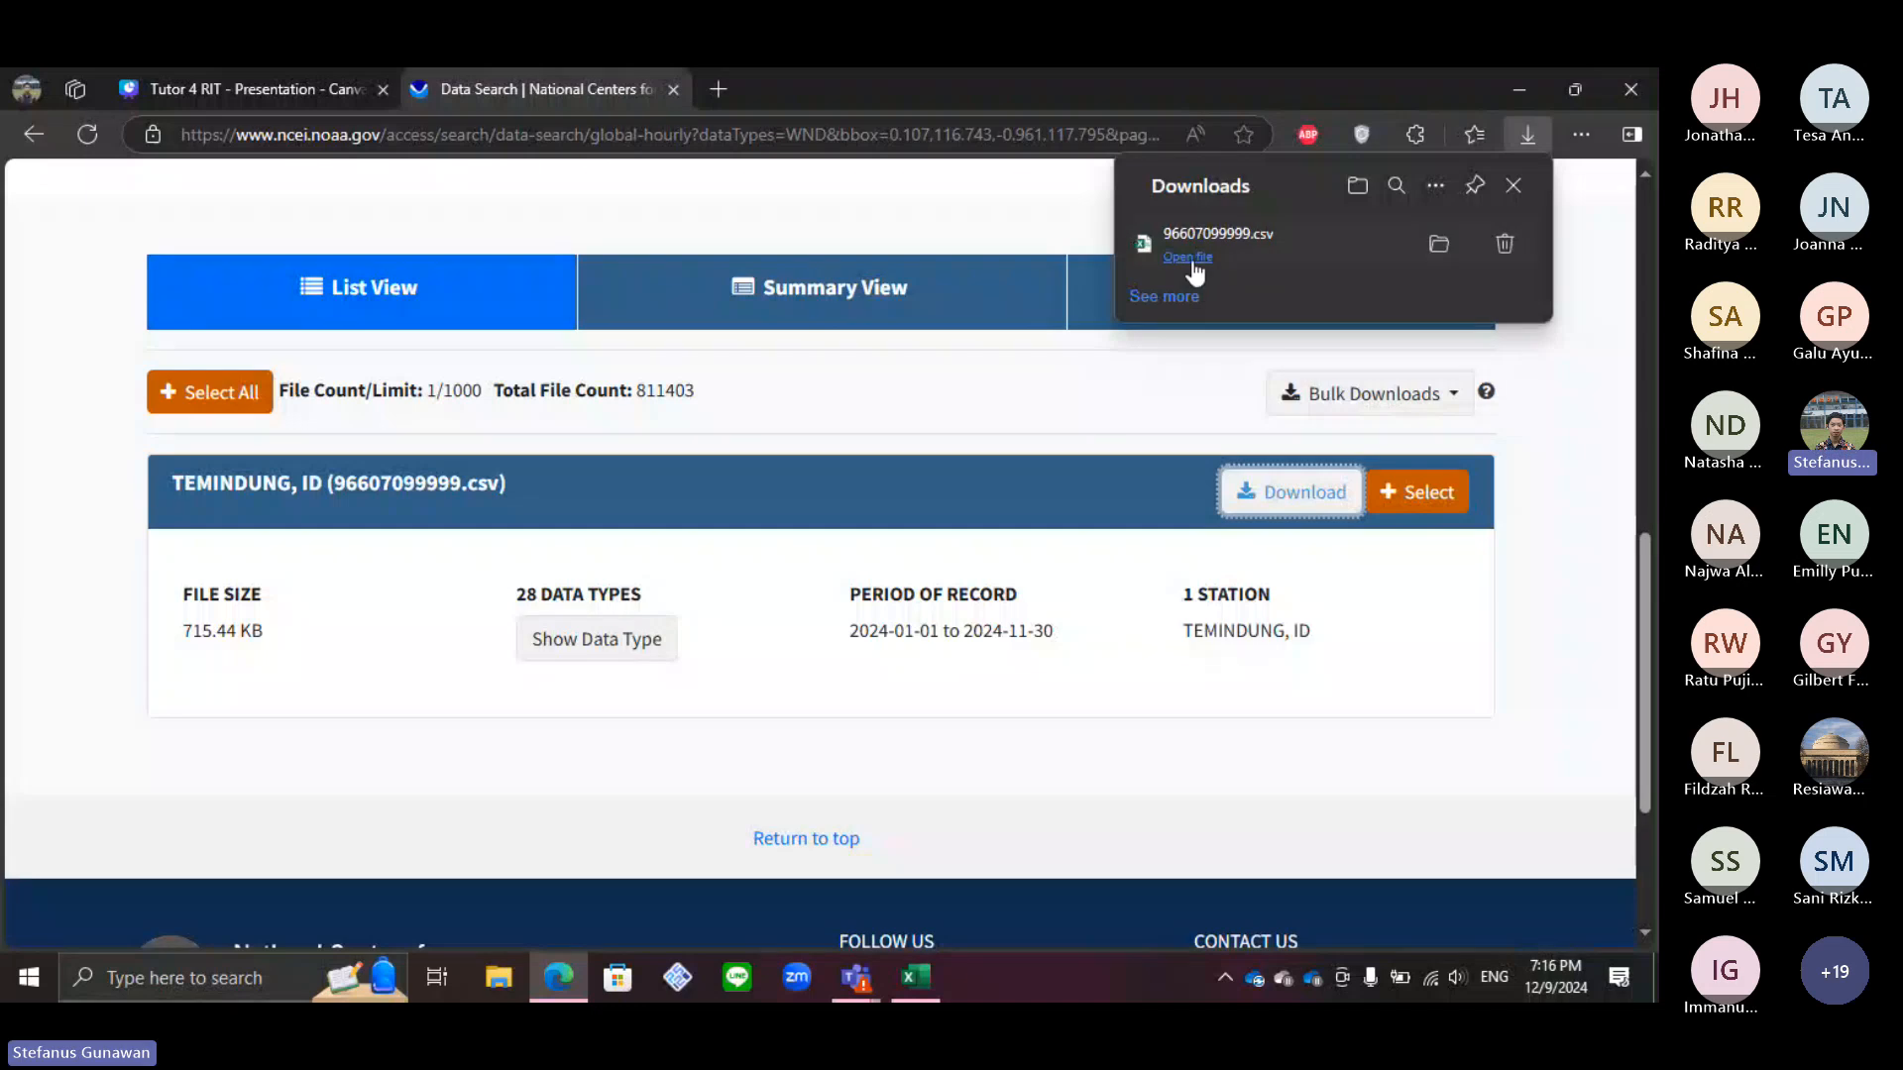
{"action": "left_click", "coordinate": [1189, 258]}
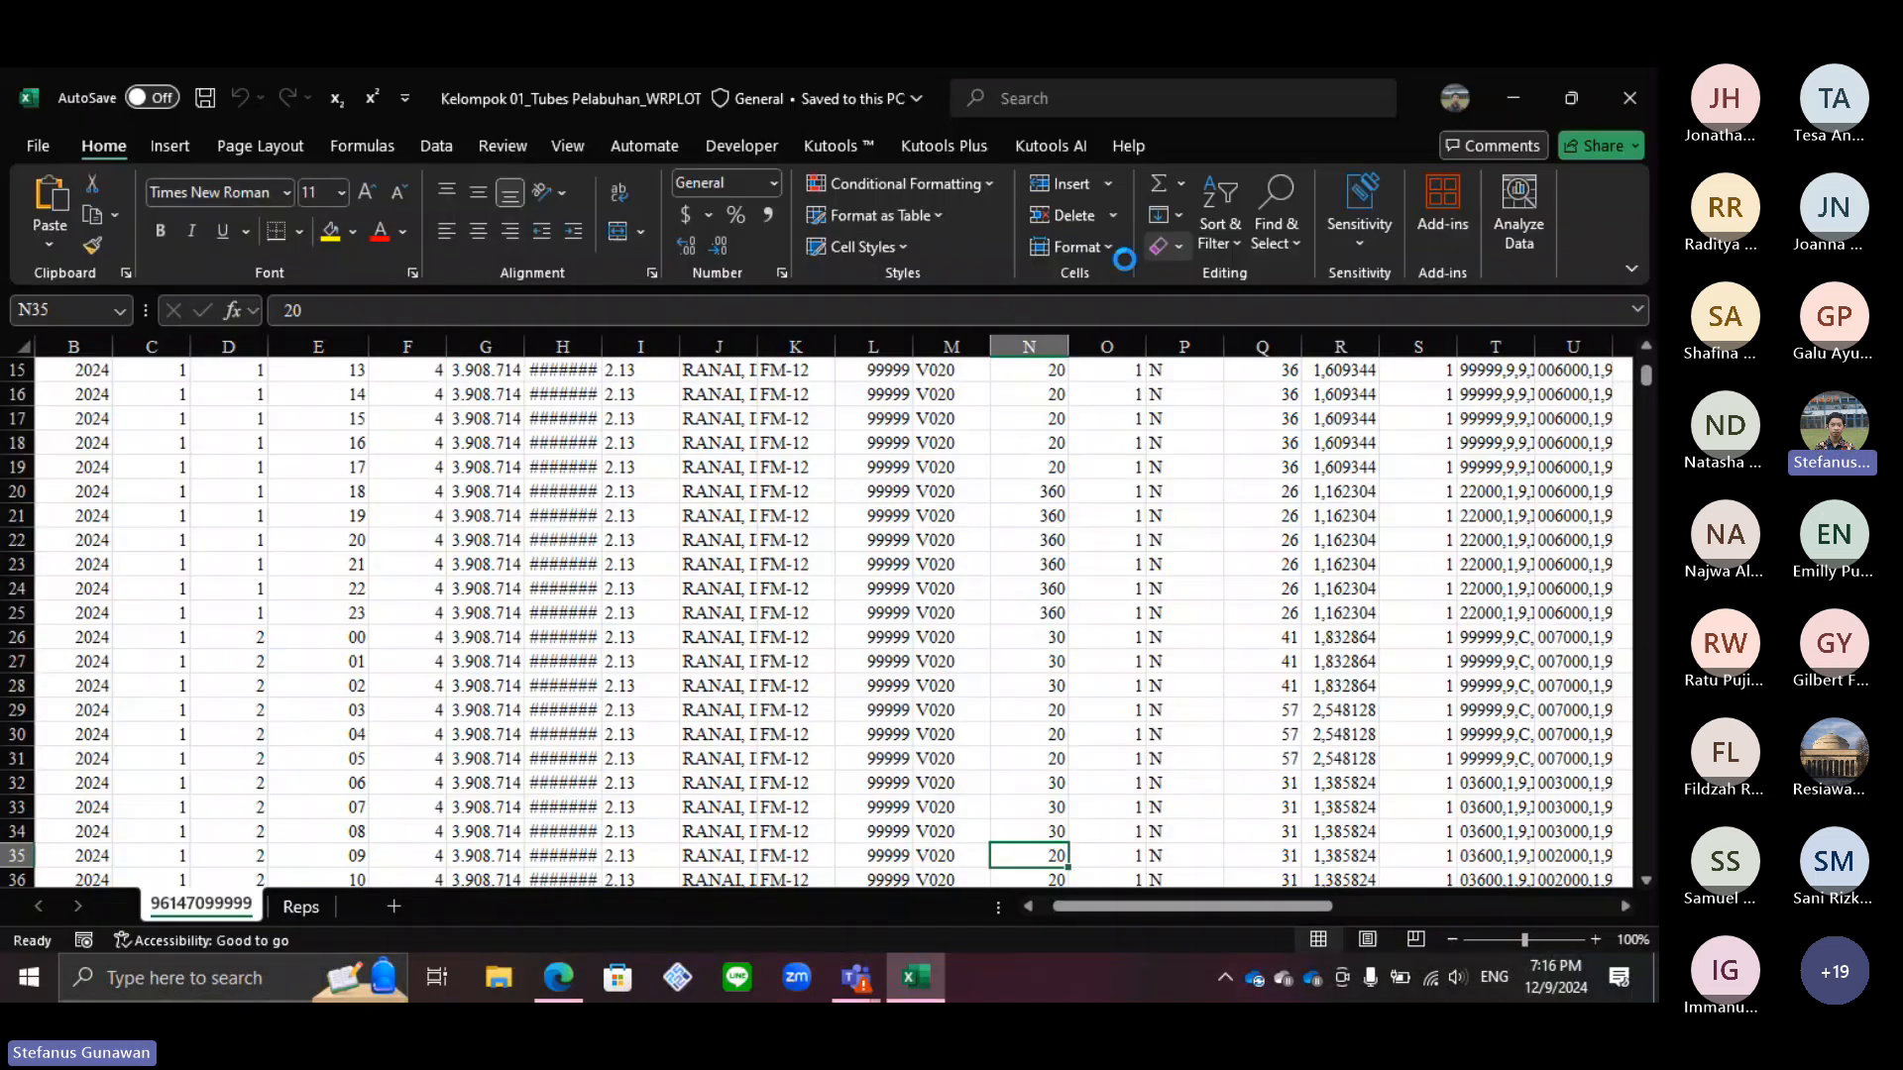
{"action": "mouse_move", "coordinate": [559, 978]}
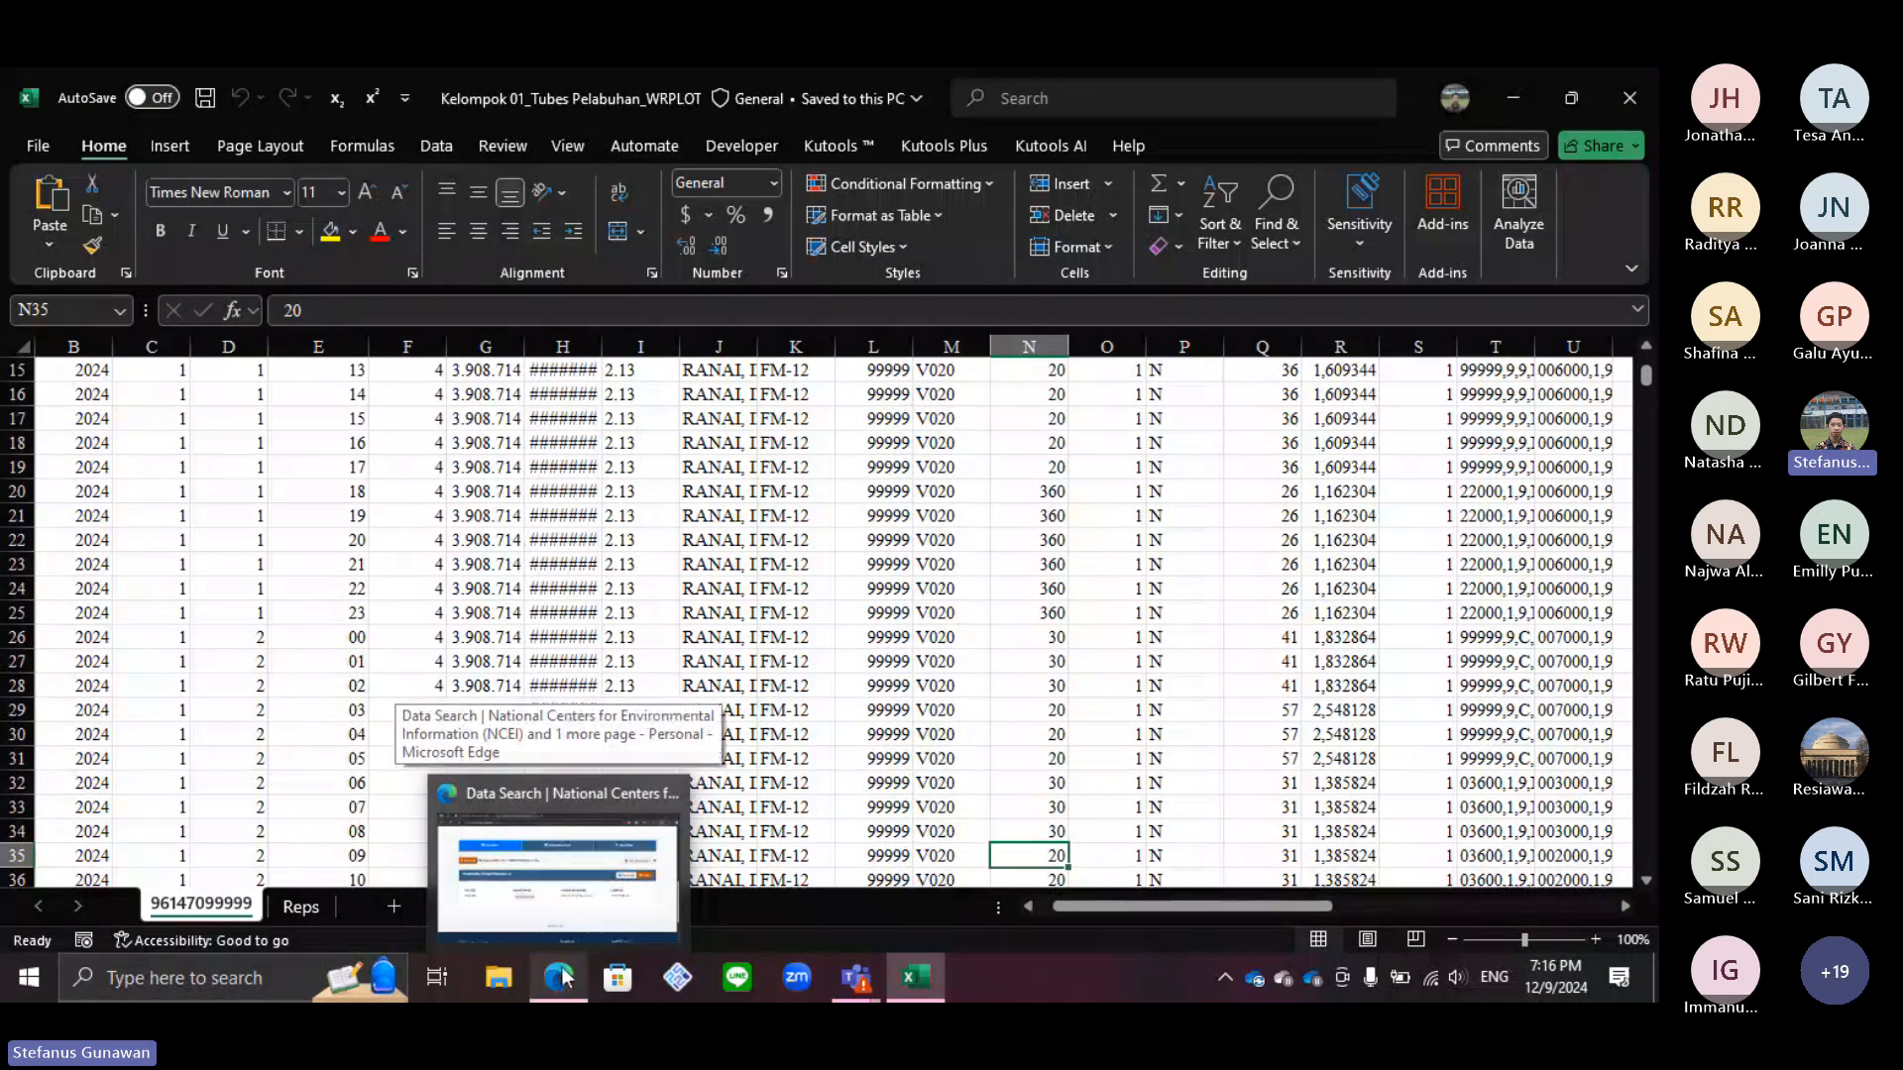
{"action": "left_click", "coordinate": [580, 920]}
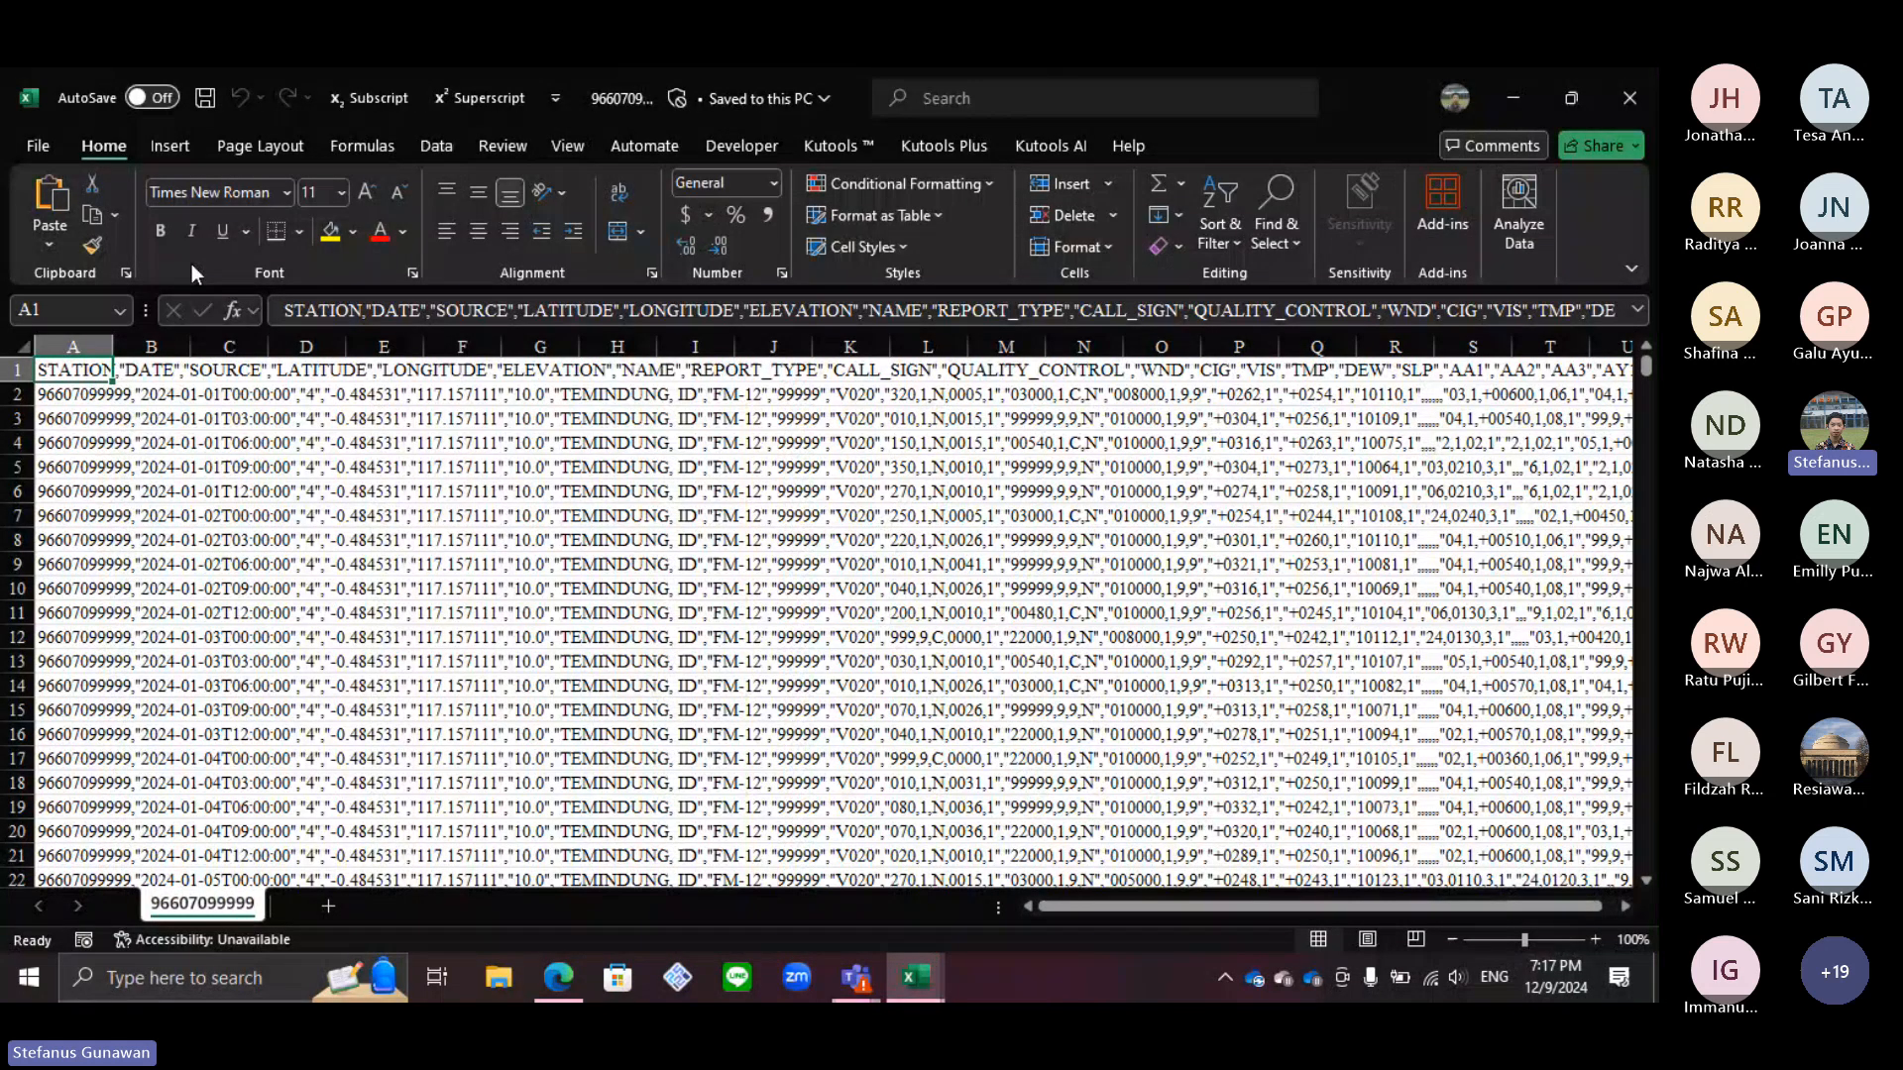
Step: Set up Text to Columns for column A as delimited data, enabling Comma as a delimiter alongside Tab, up to the column format stage
{"action": "left_click", "coordinate": [81, 339]}
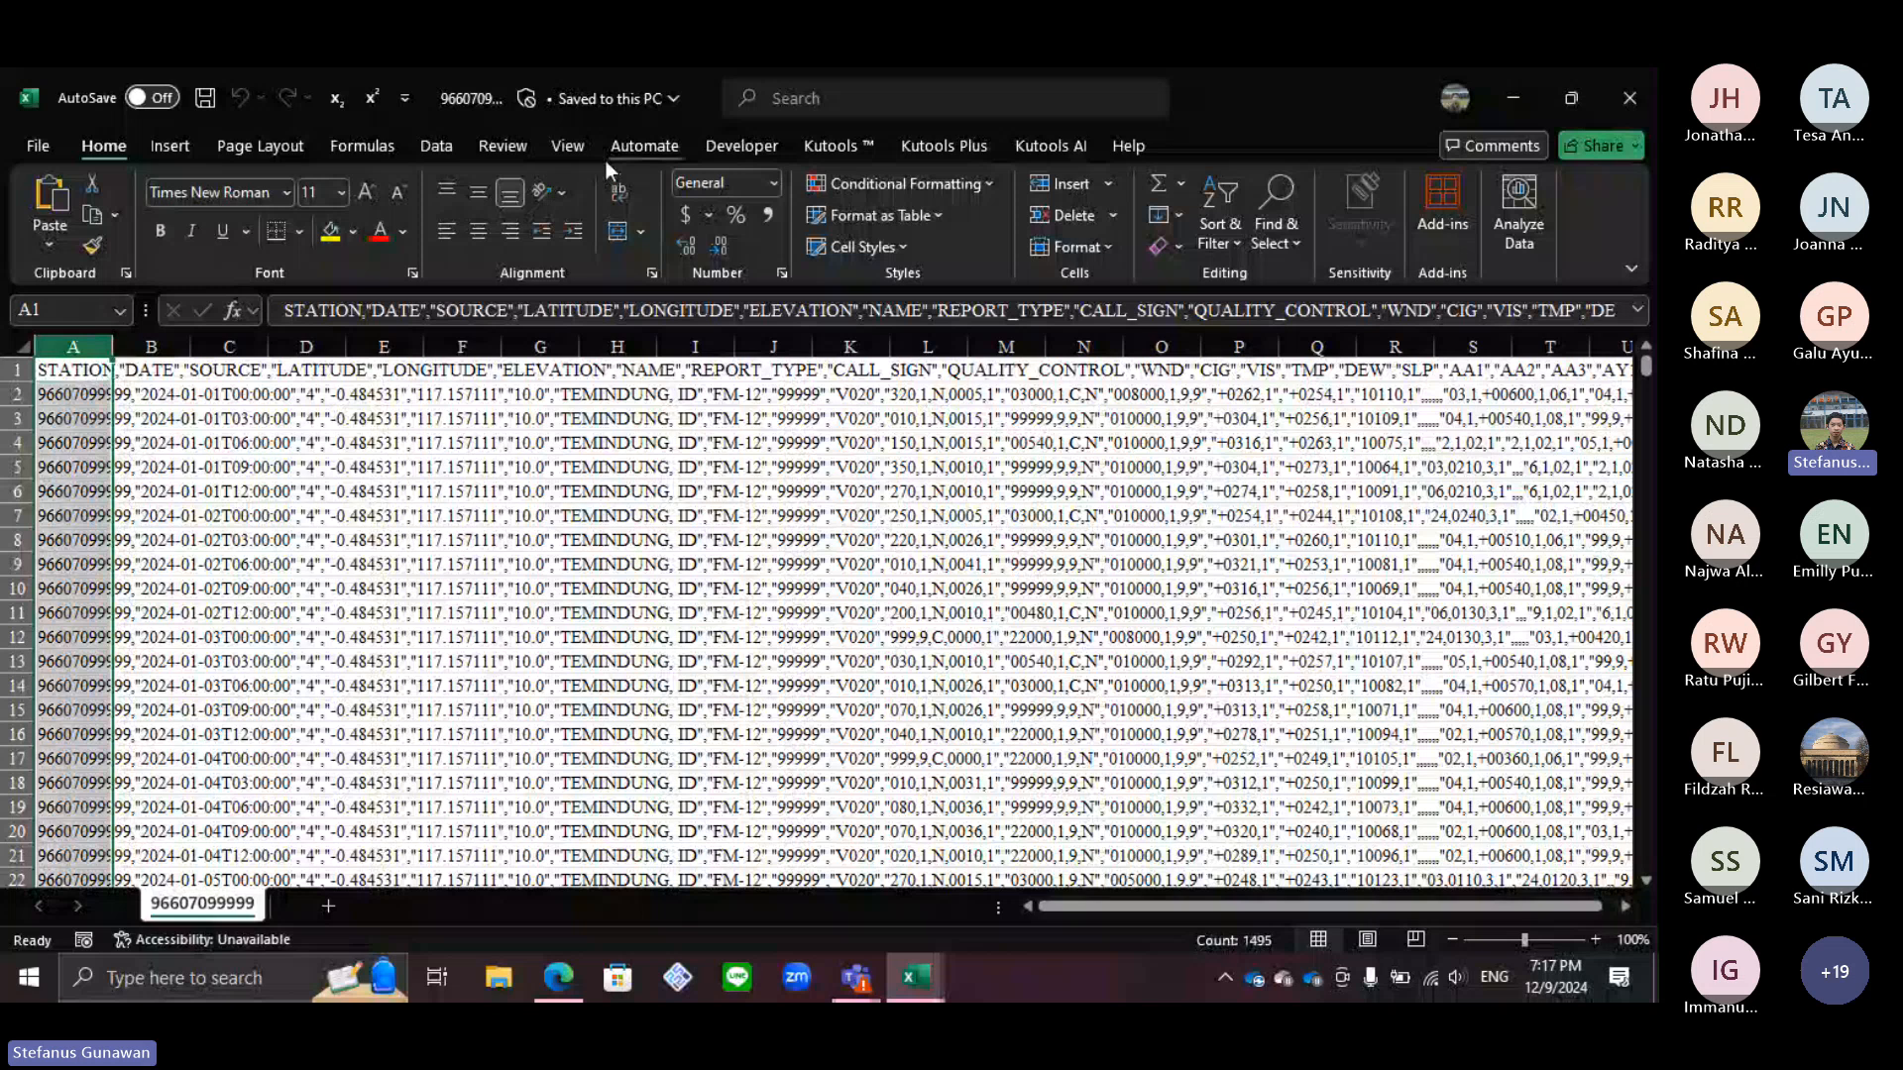
{"action": "left_click", "coordinate": [422, 145]}
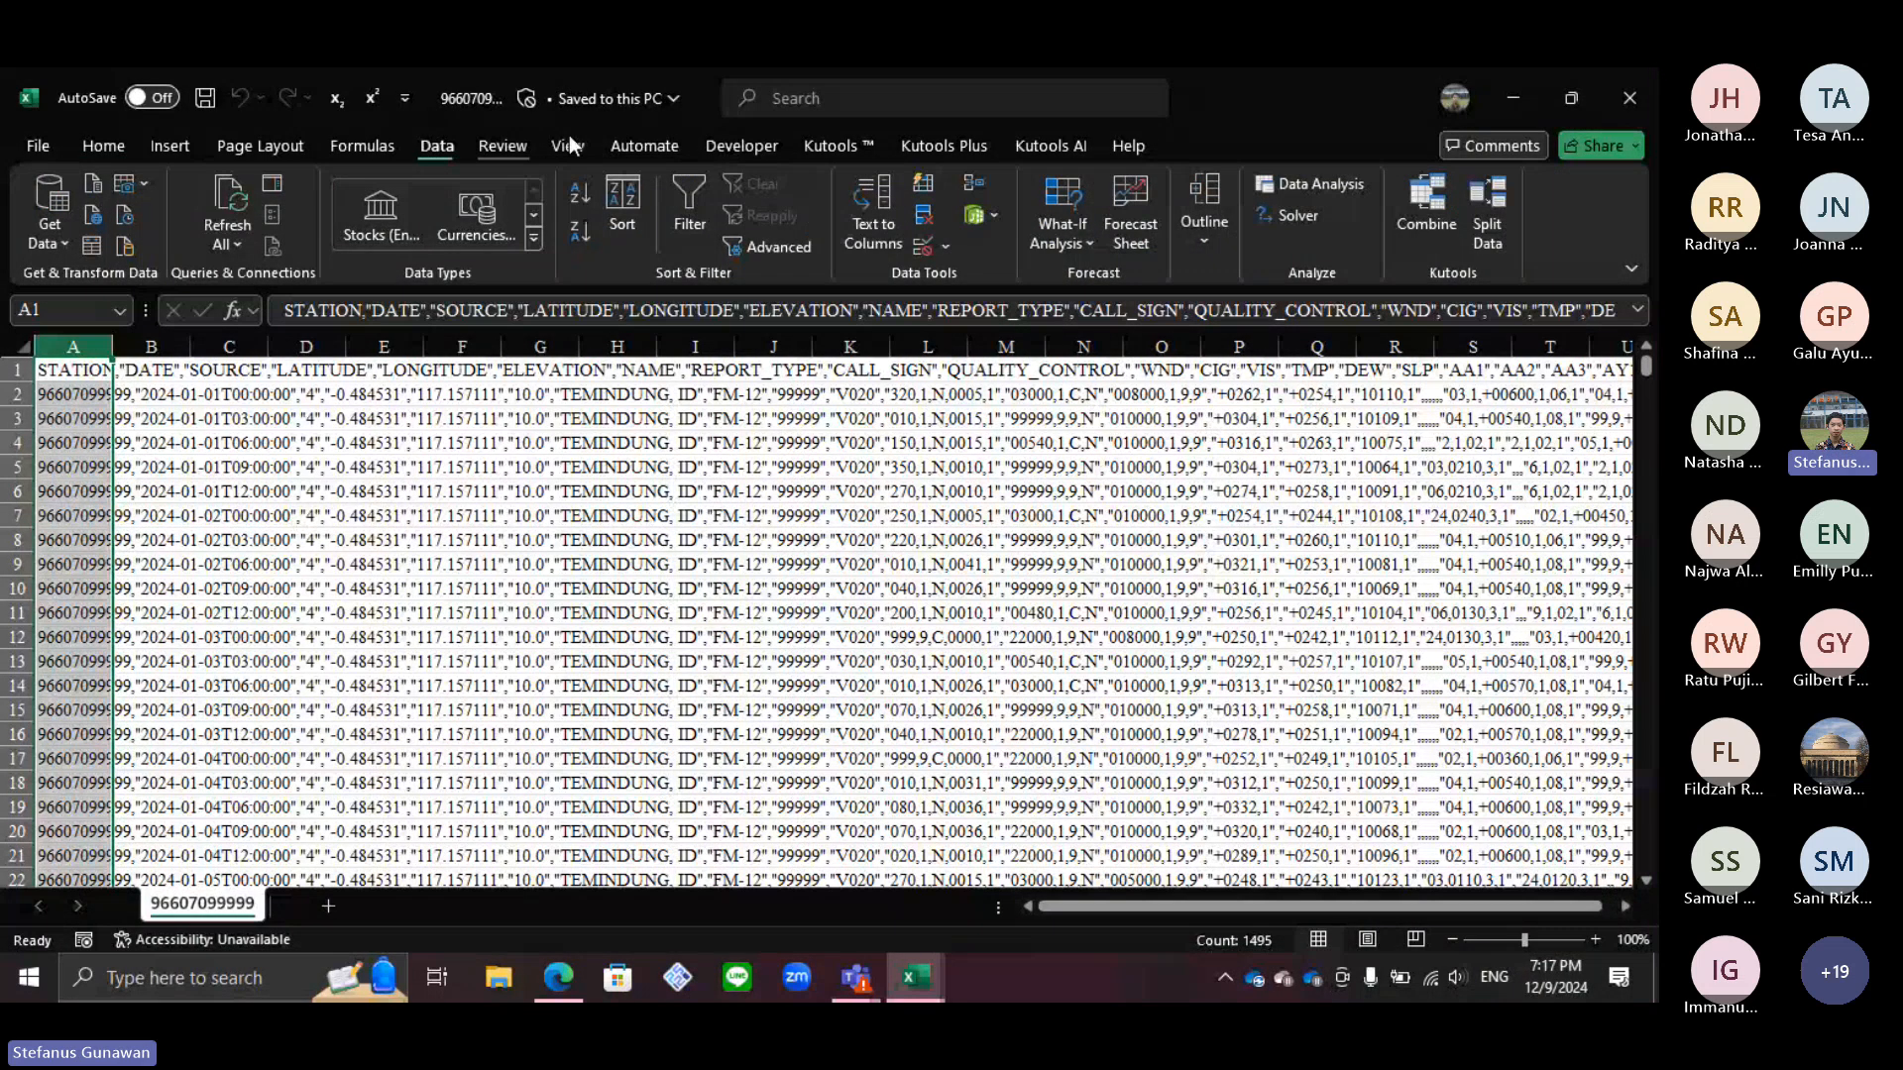
{"action": "left_click", "coordinate": [873, 215]}
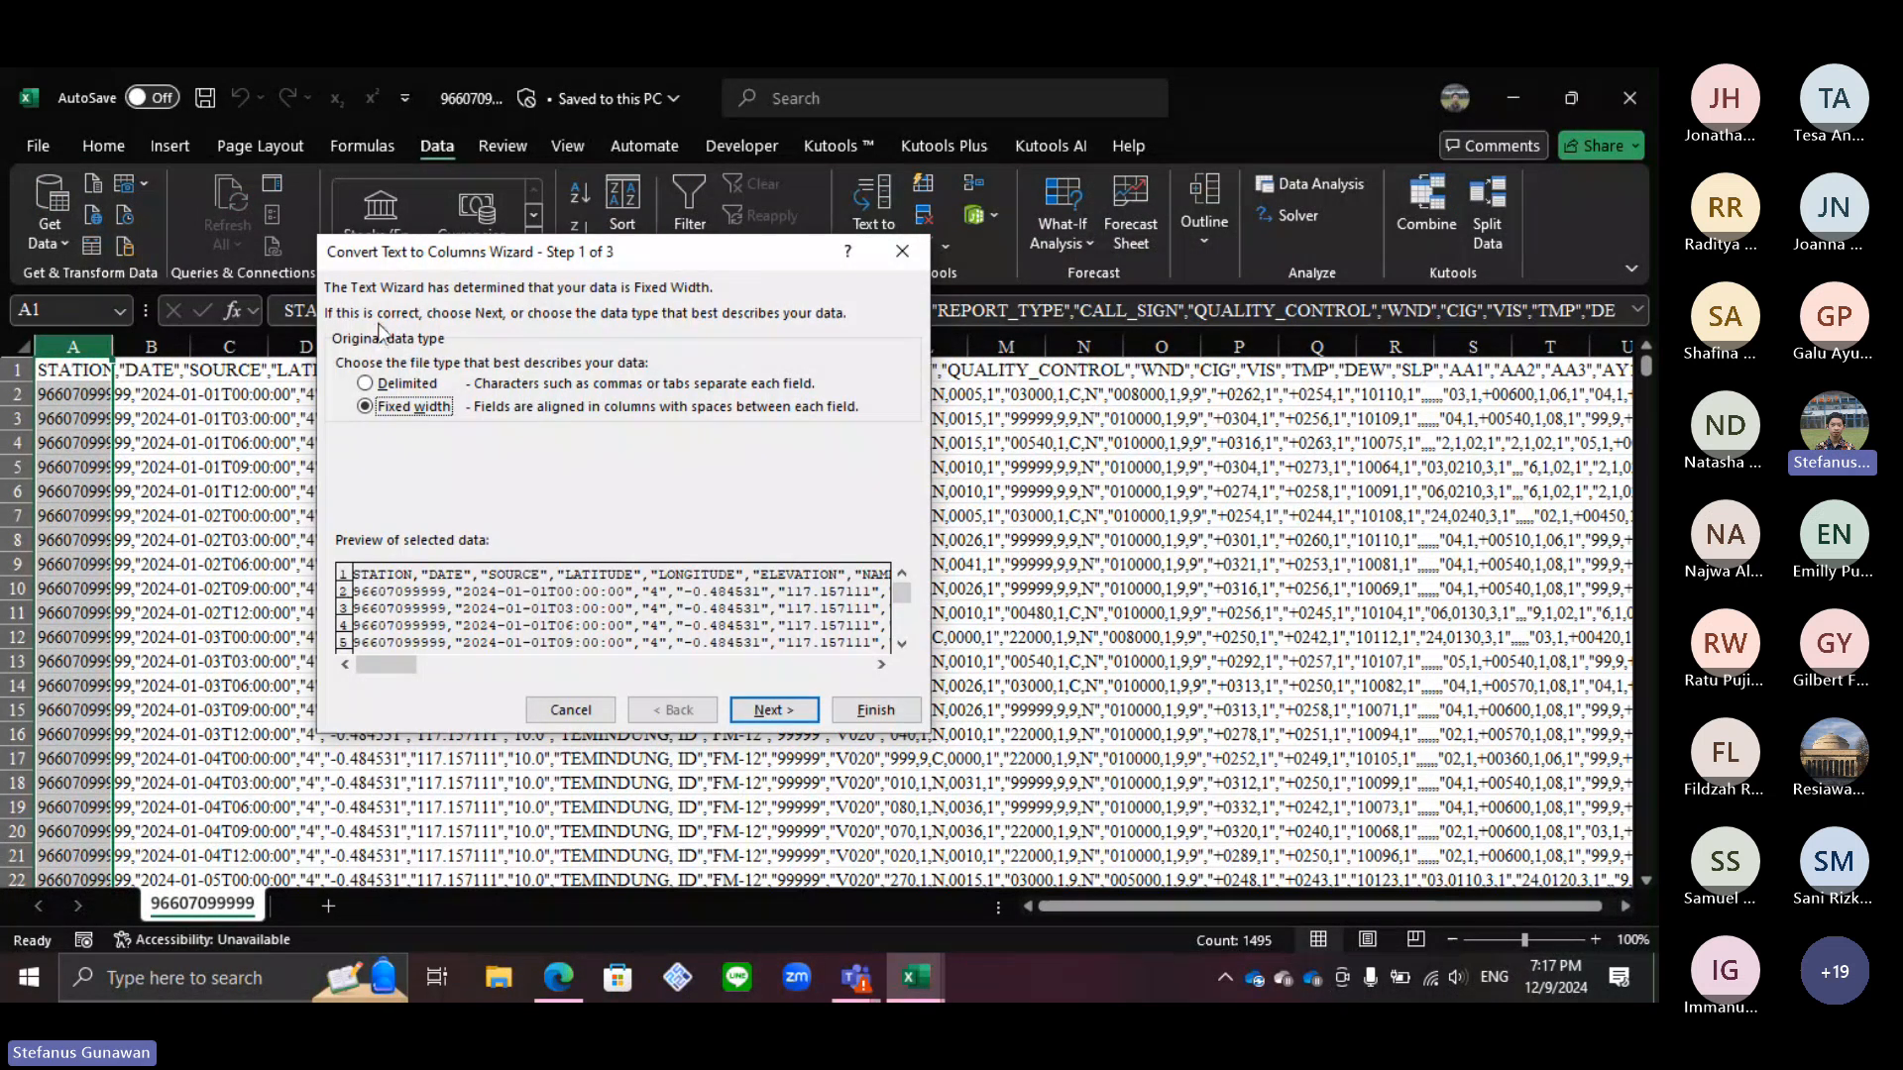
{"action": "left_click", "coordinate": [399, 387]}
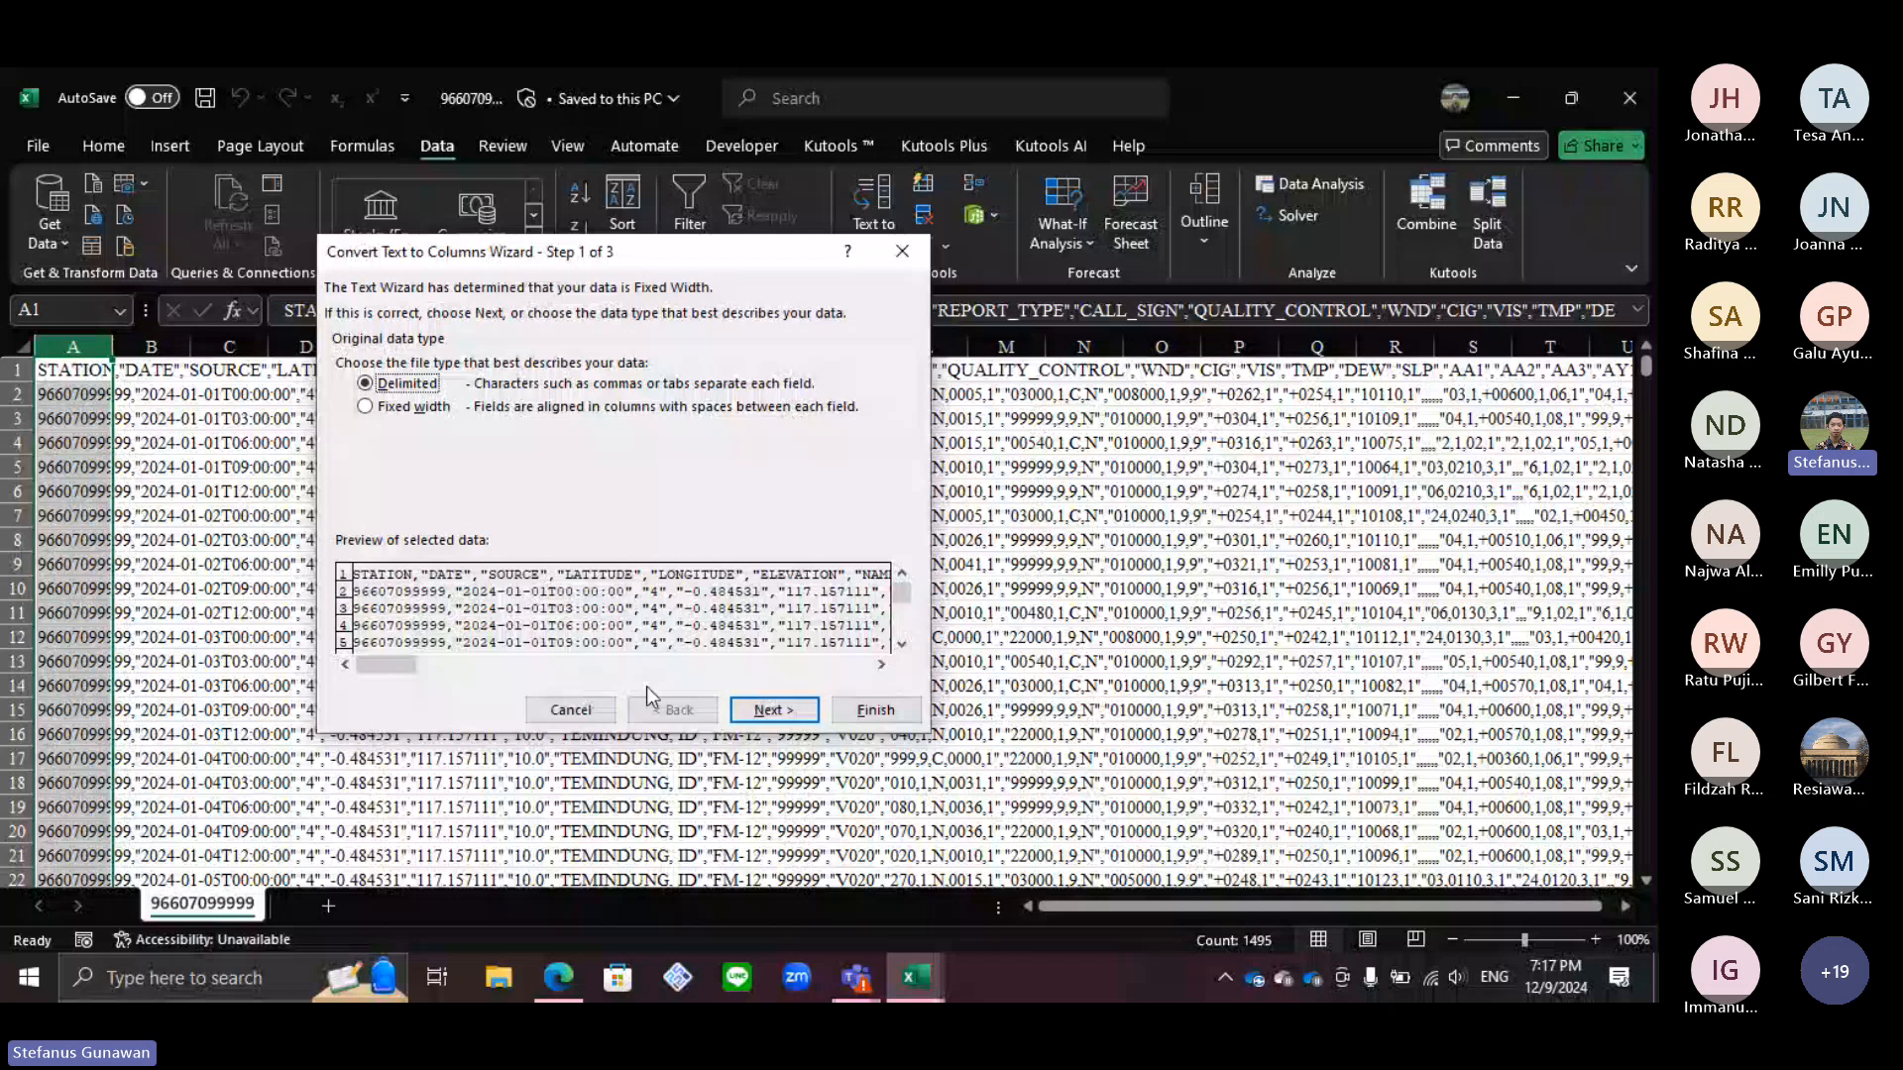
{"action": "left_click", "coordinate": [758, 714]}
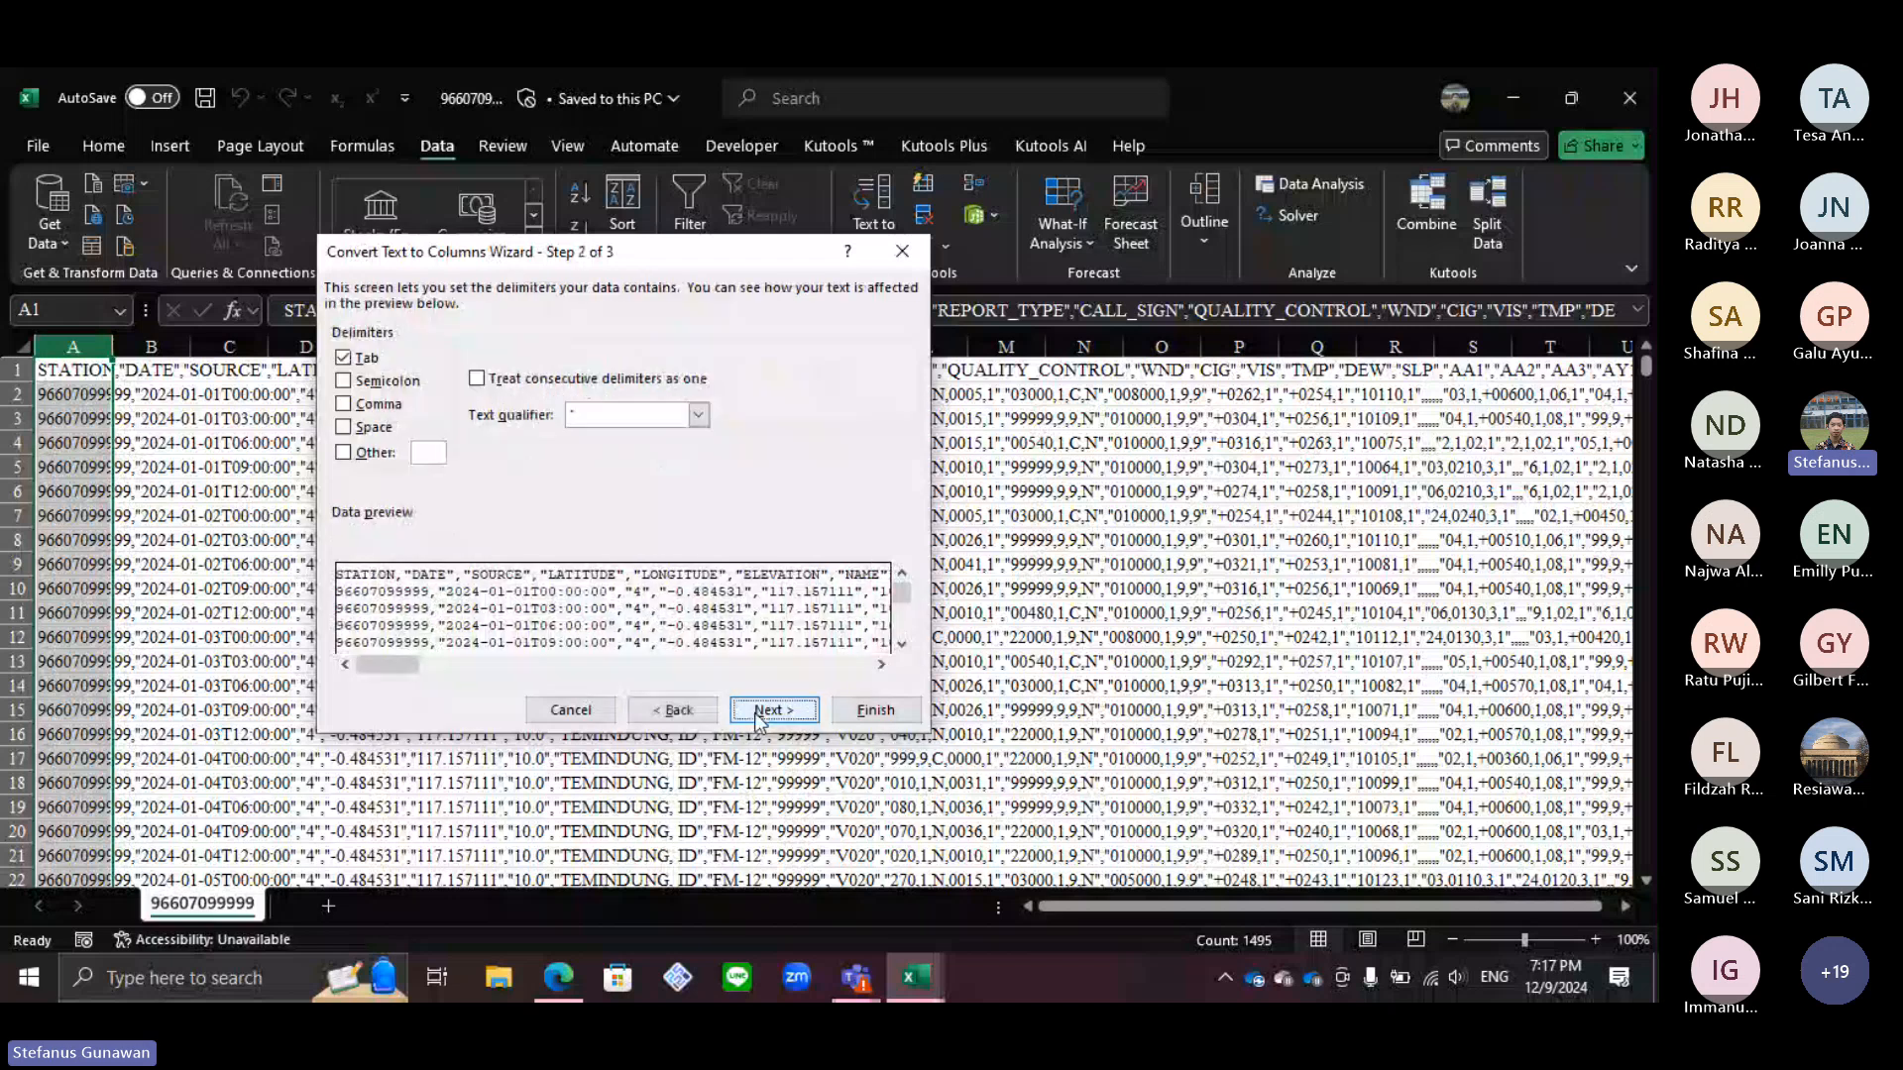
{"action": "left_click", "coordinate": [343, 405]}
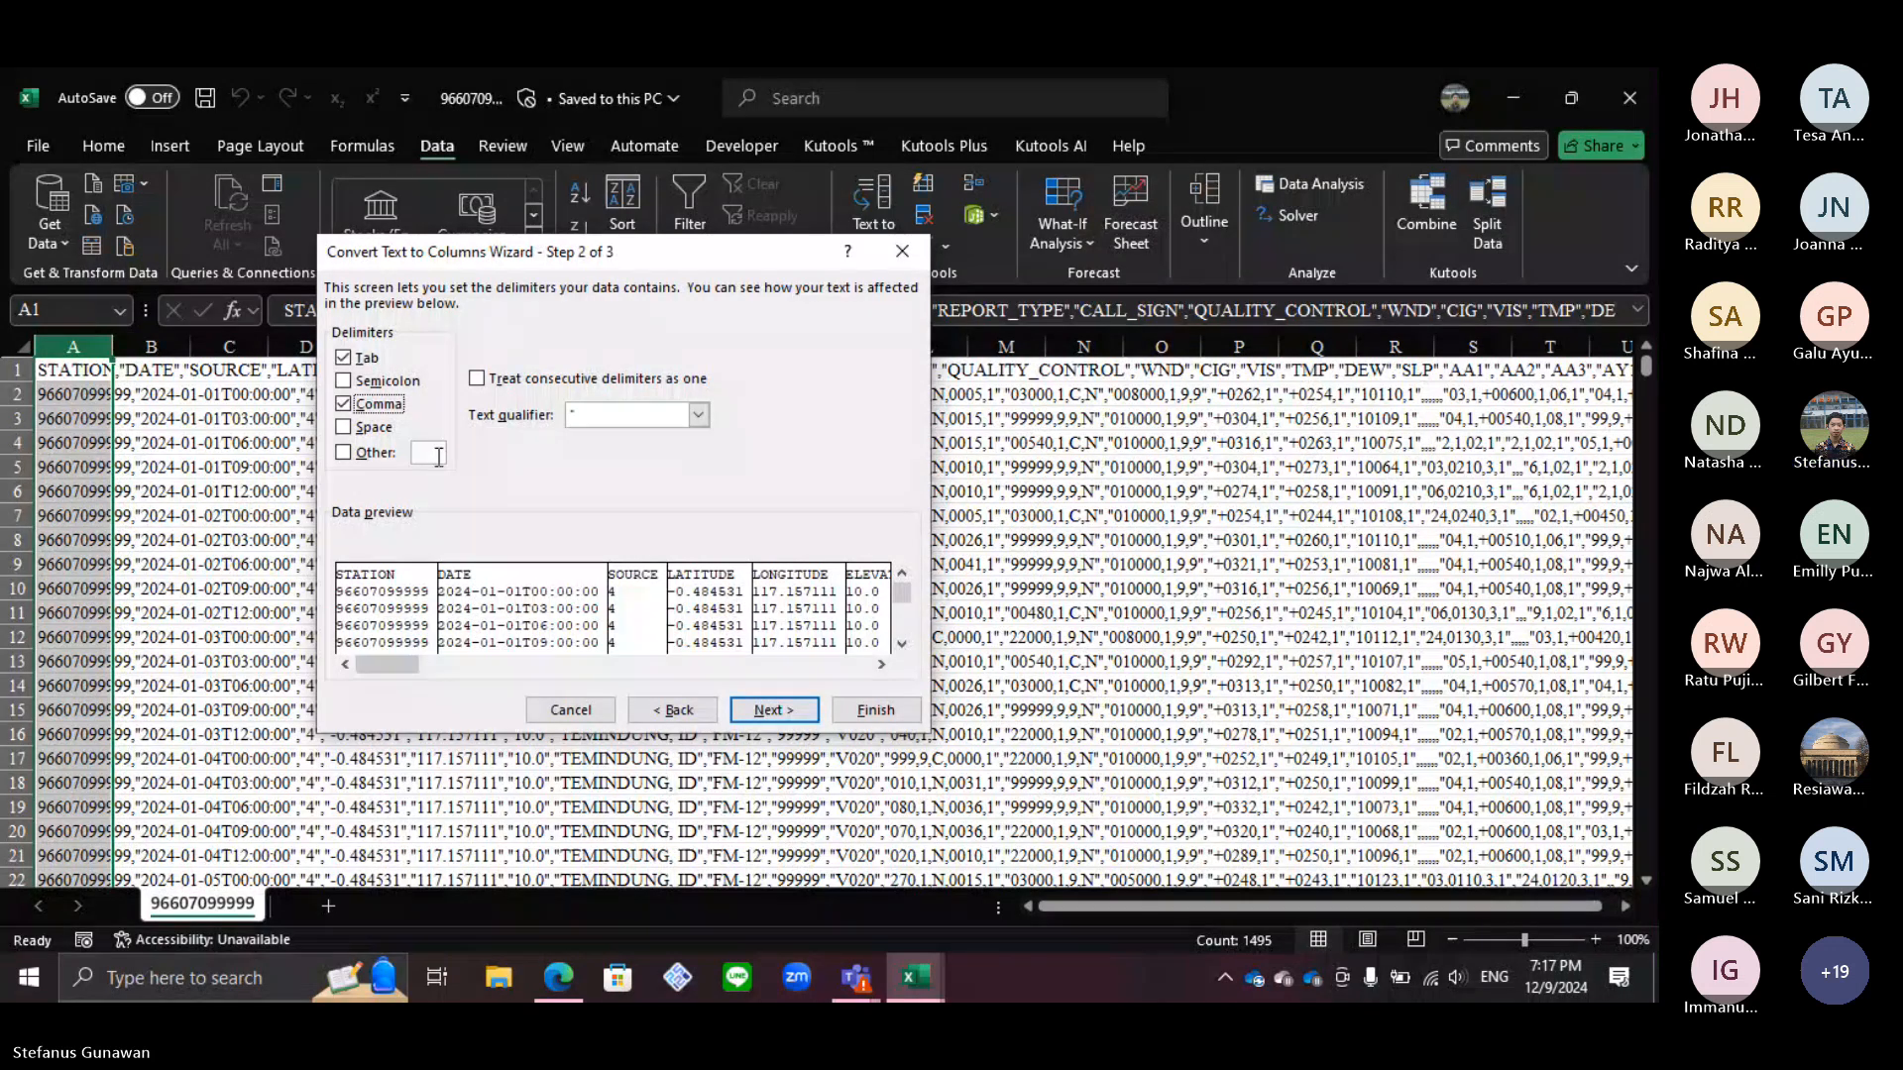
{"action": "left_click", "coordinate": [781, 710]}
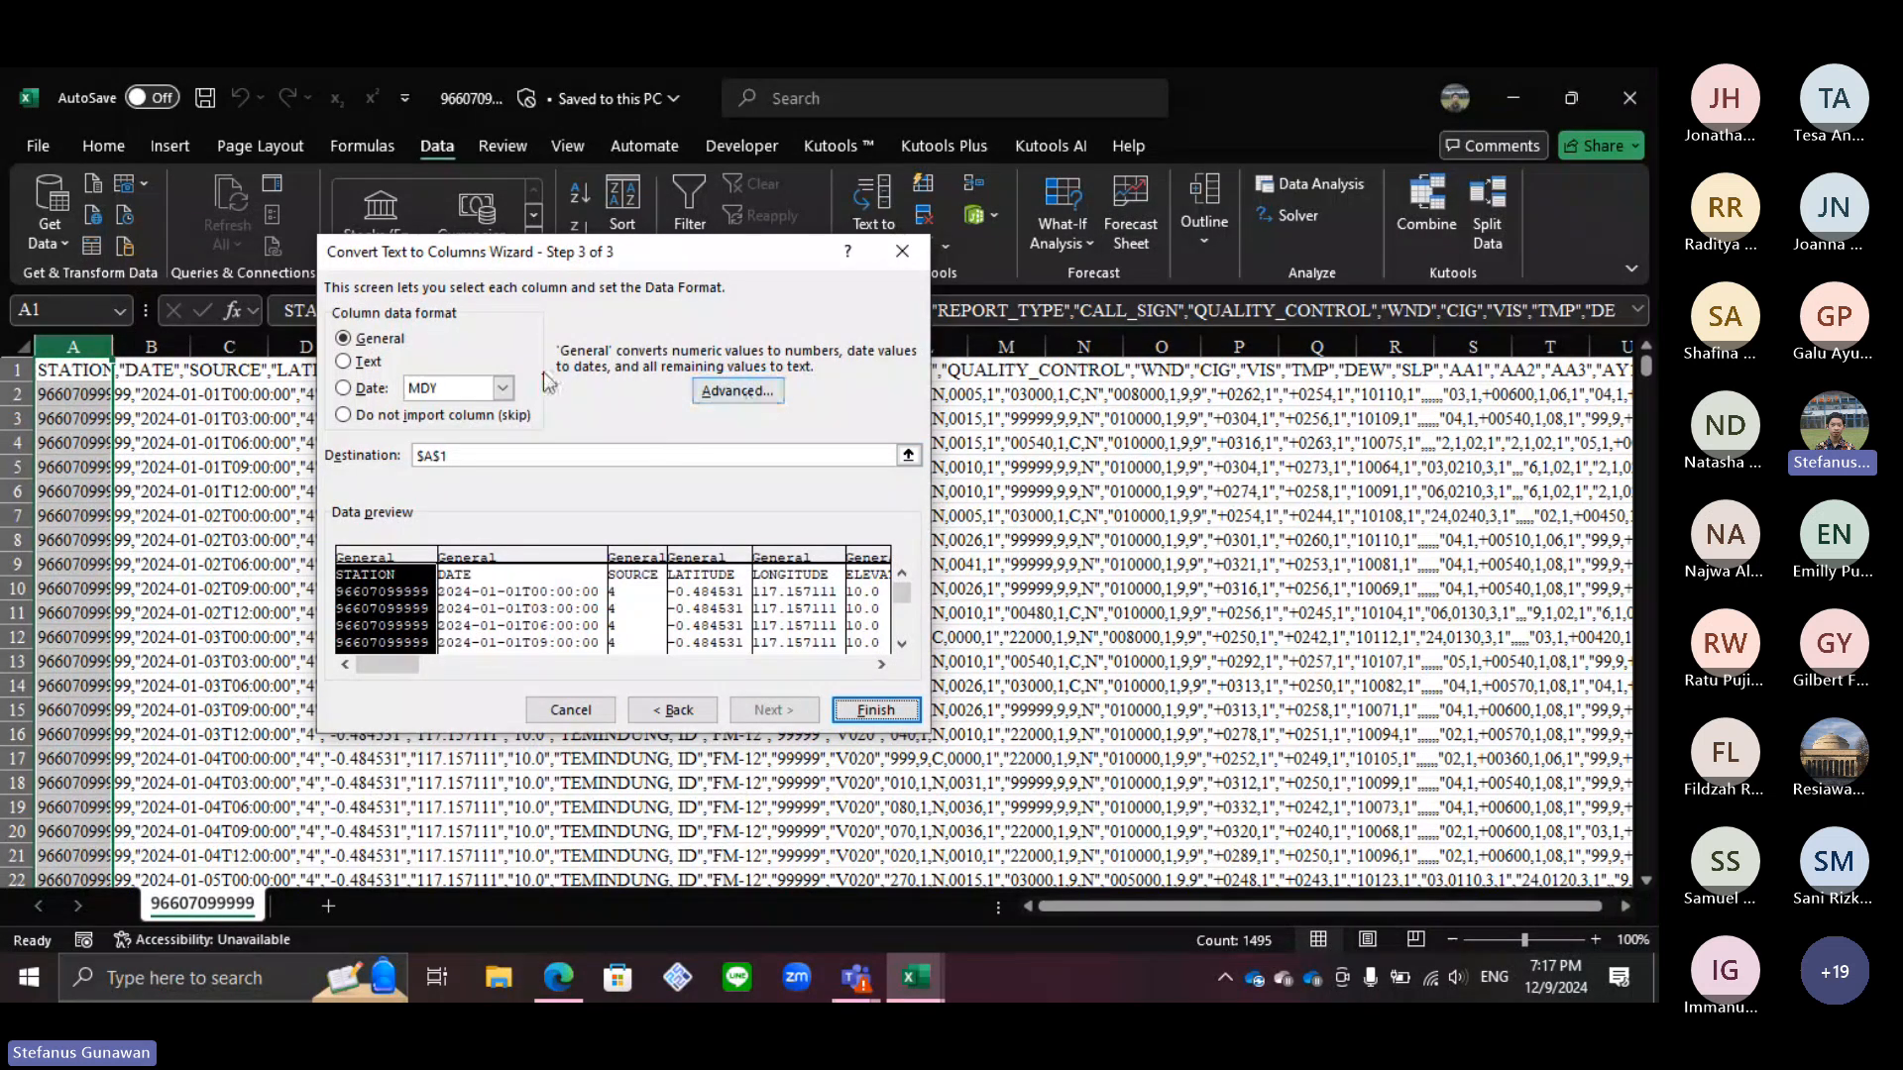
Step: Switch to the Canva presentation in the browser and review the wind data extraction slides through page 11
{"action": "left_click", "coordinate": [560, 980]}
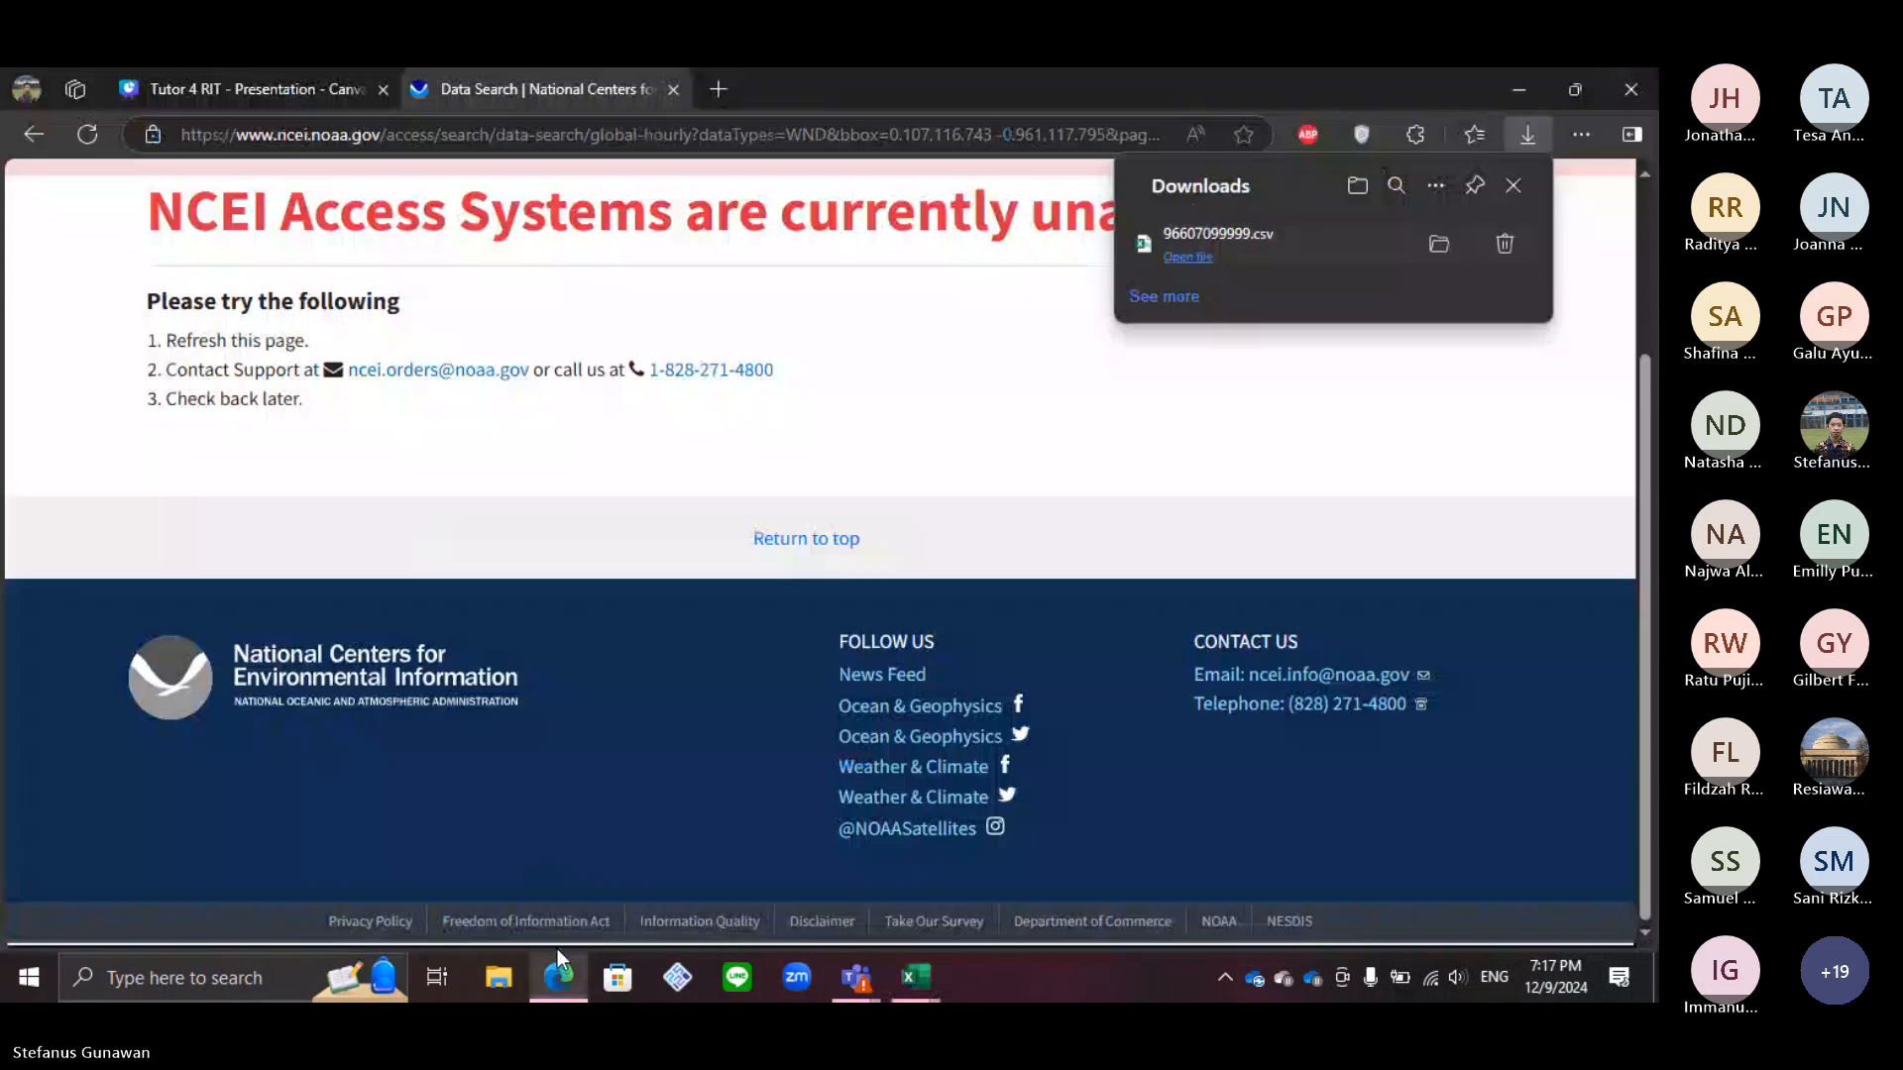
{"action": "left_click", "coordinate": [300, 99]}
{"action": "scroll", "coordinate": [691, 639], "scroll_direction": "down", "scroll_amount": 10}
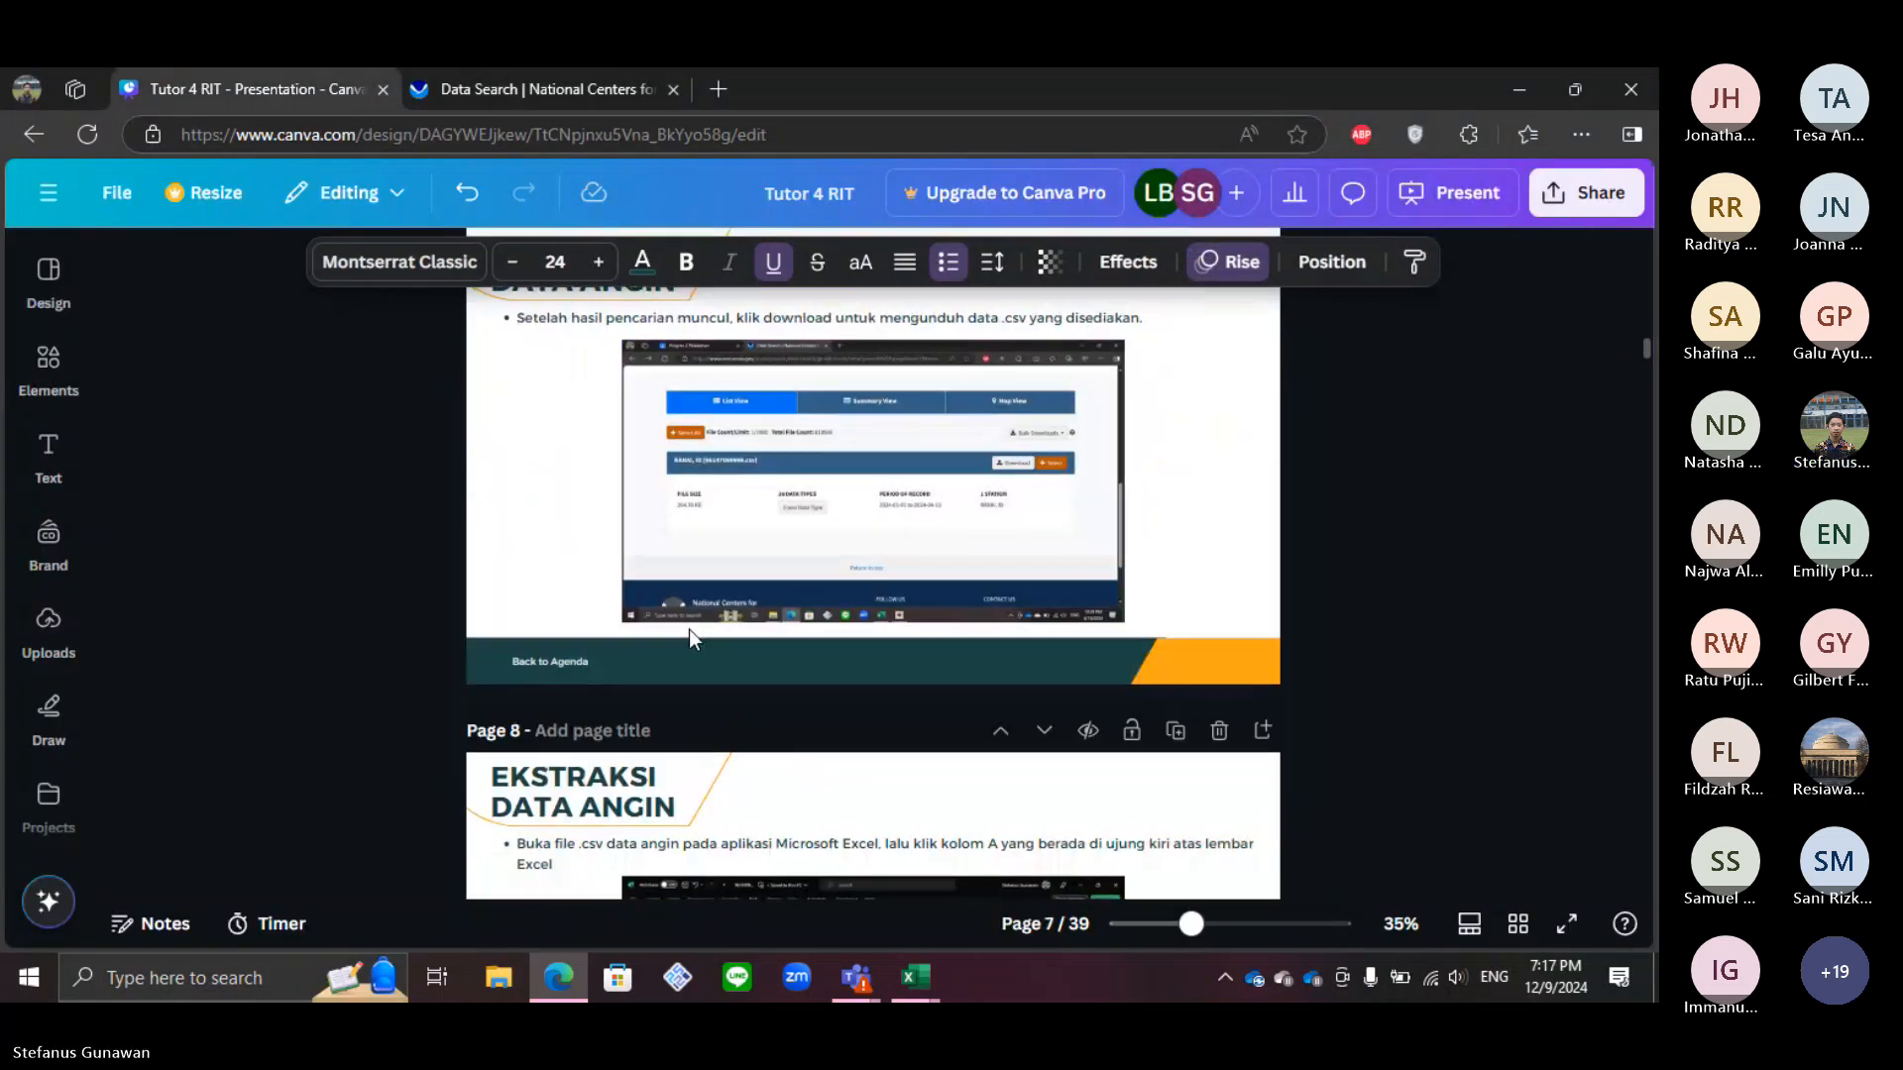
{"action": "scroll", "coordinate": [811, 626], "scroll_direction": "down", "scroll_amount": 3}
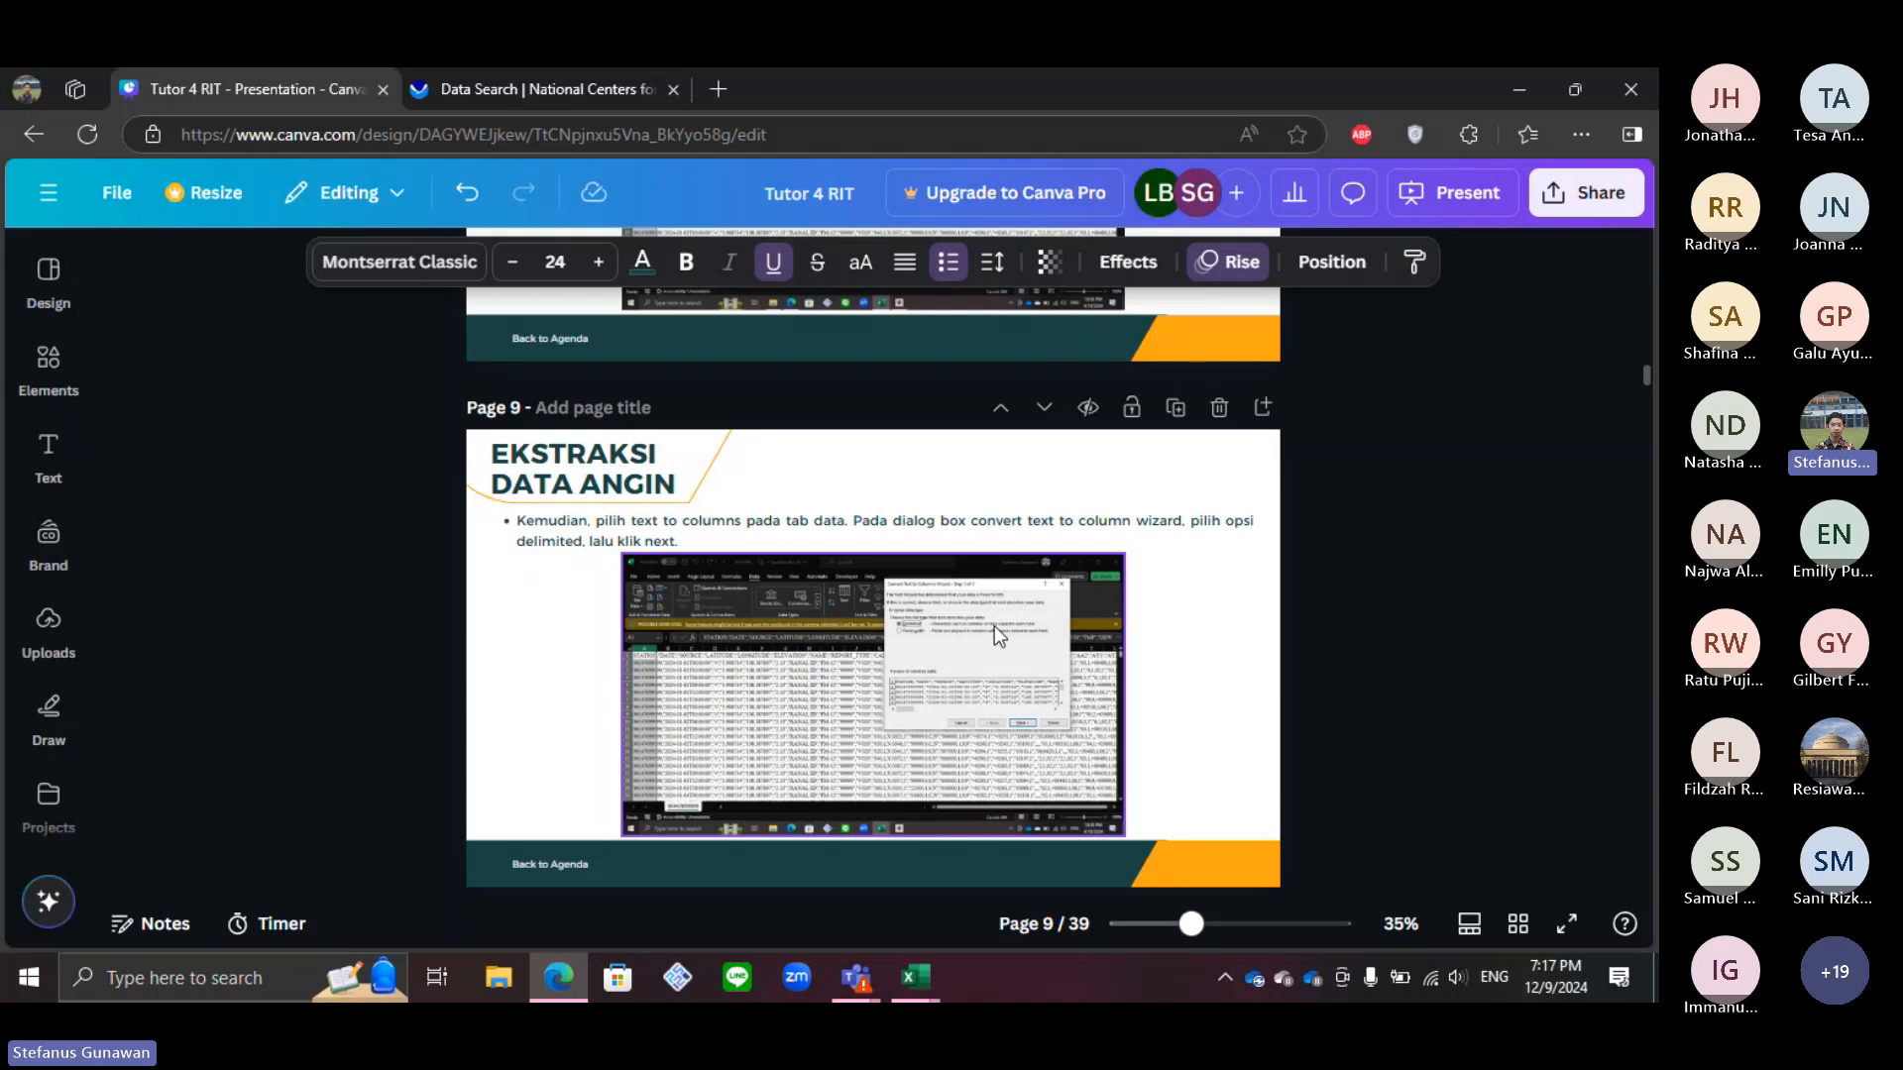
{"action": "scroll", "coordinate": [872, 595], "scroll_direction": "down", "scroll_amount": 5}
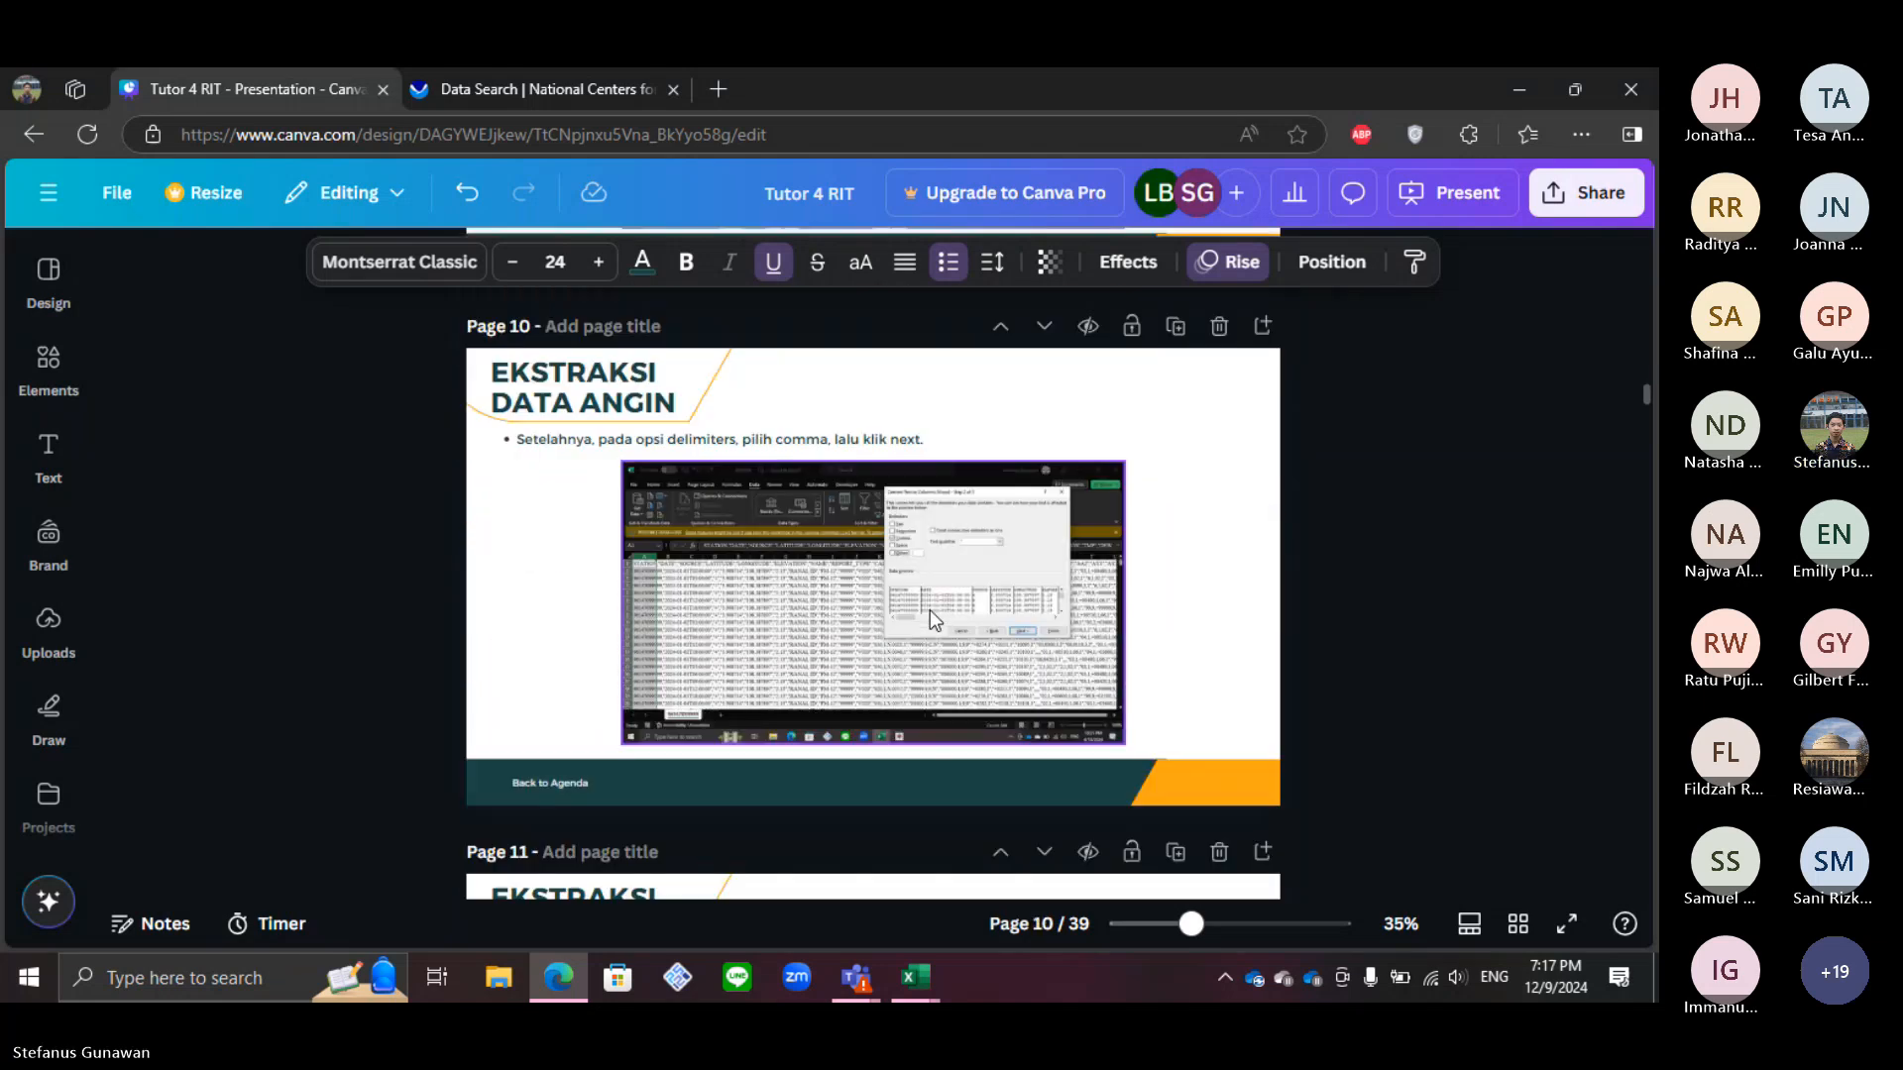
{"action": "scroll", "coordinate": [929, 610], "scroll_direction": "down", "scroll_amount": 5}
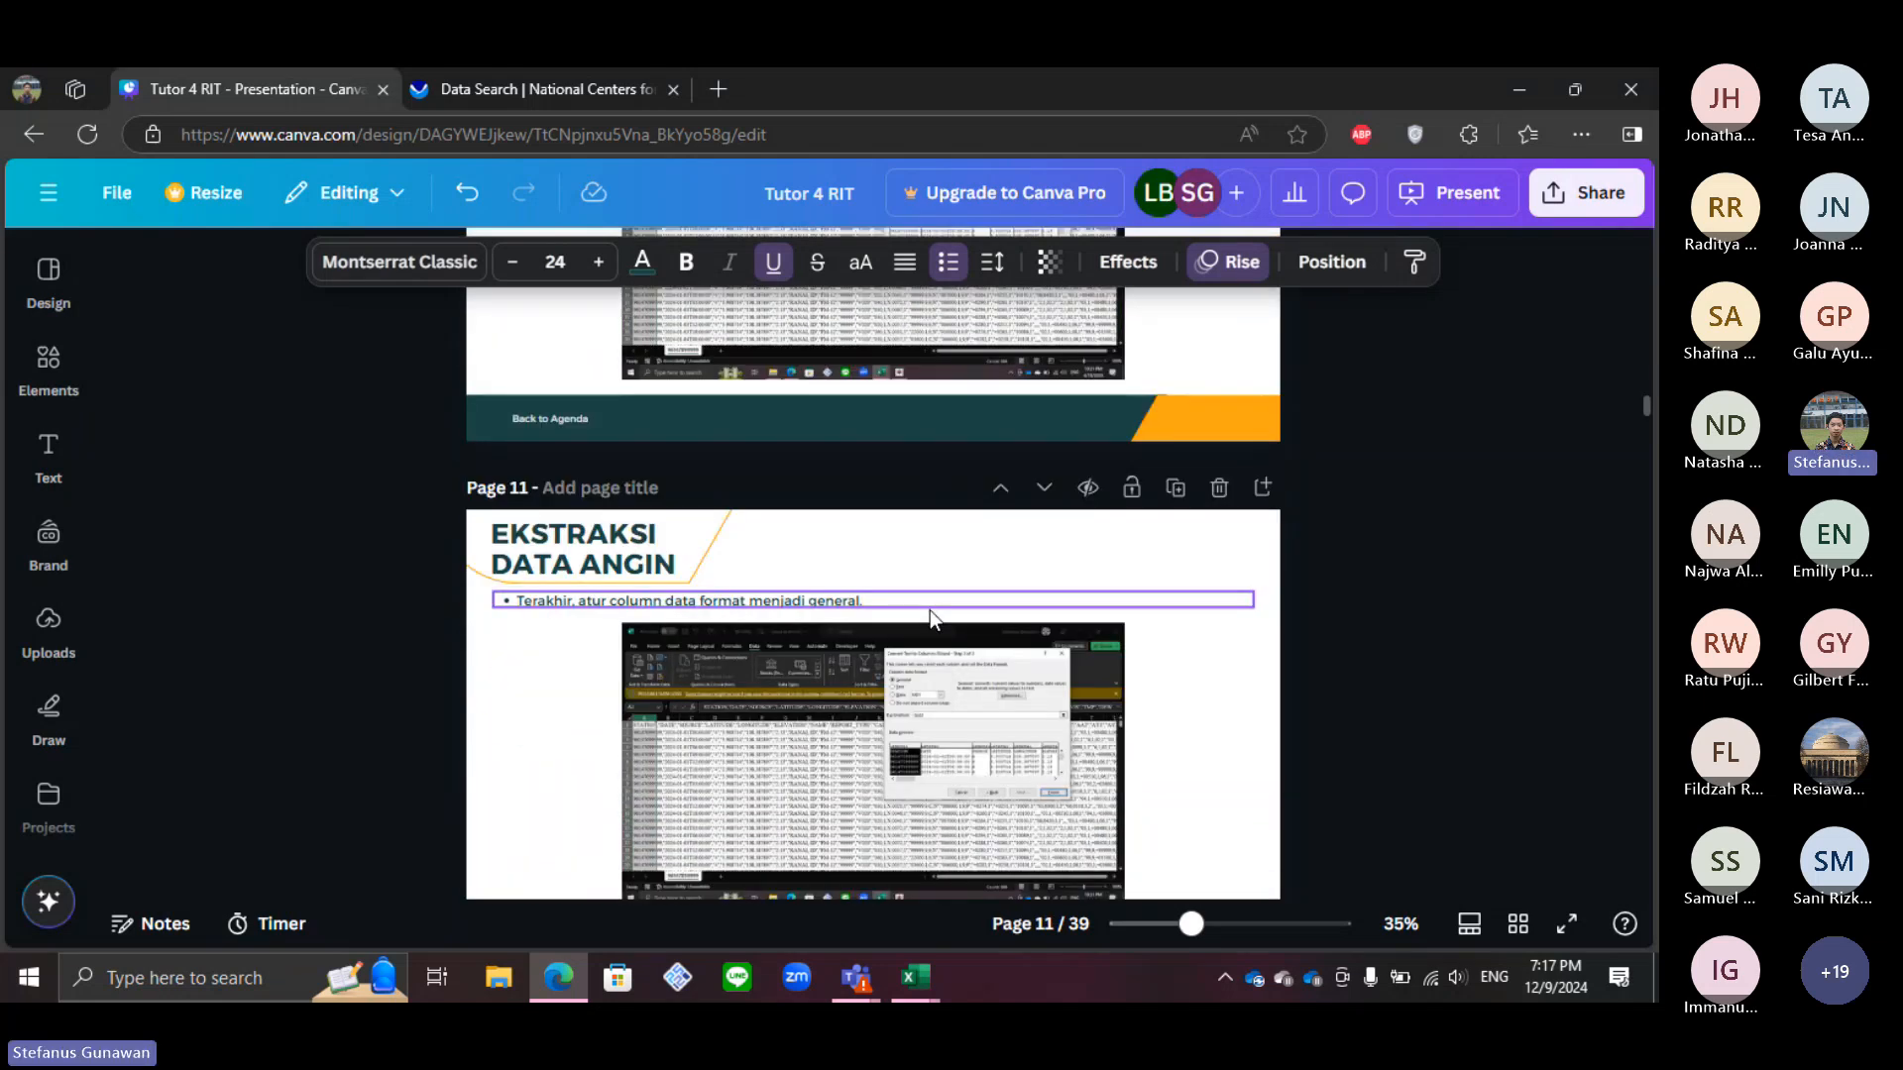
{"action": "left_click", "coordinate": [904, 977]}
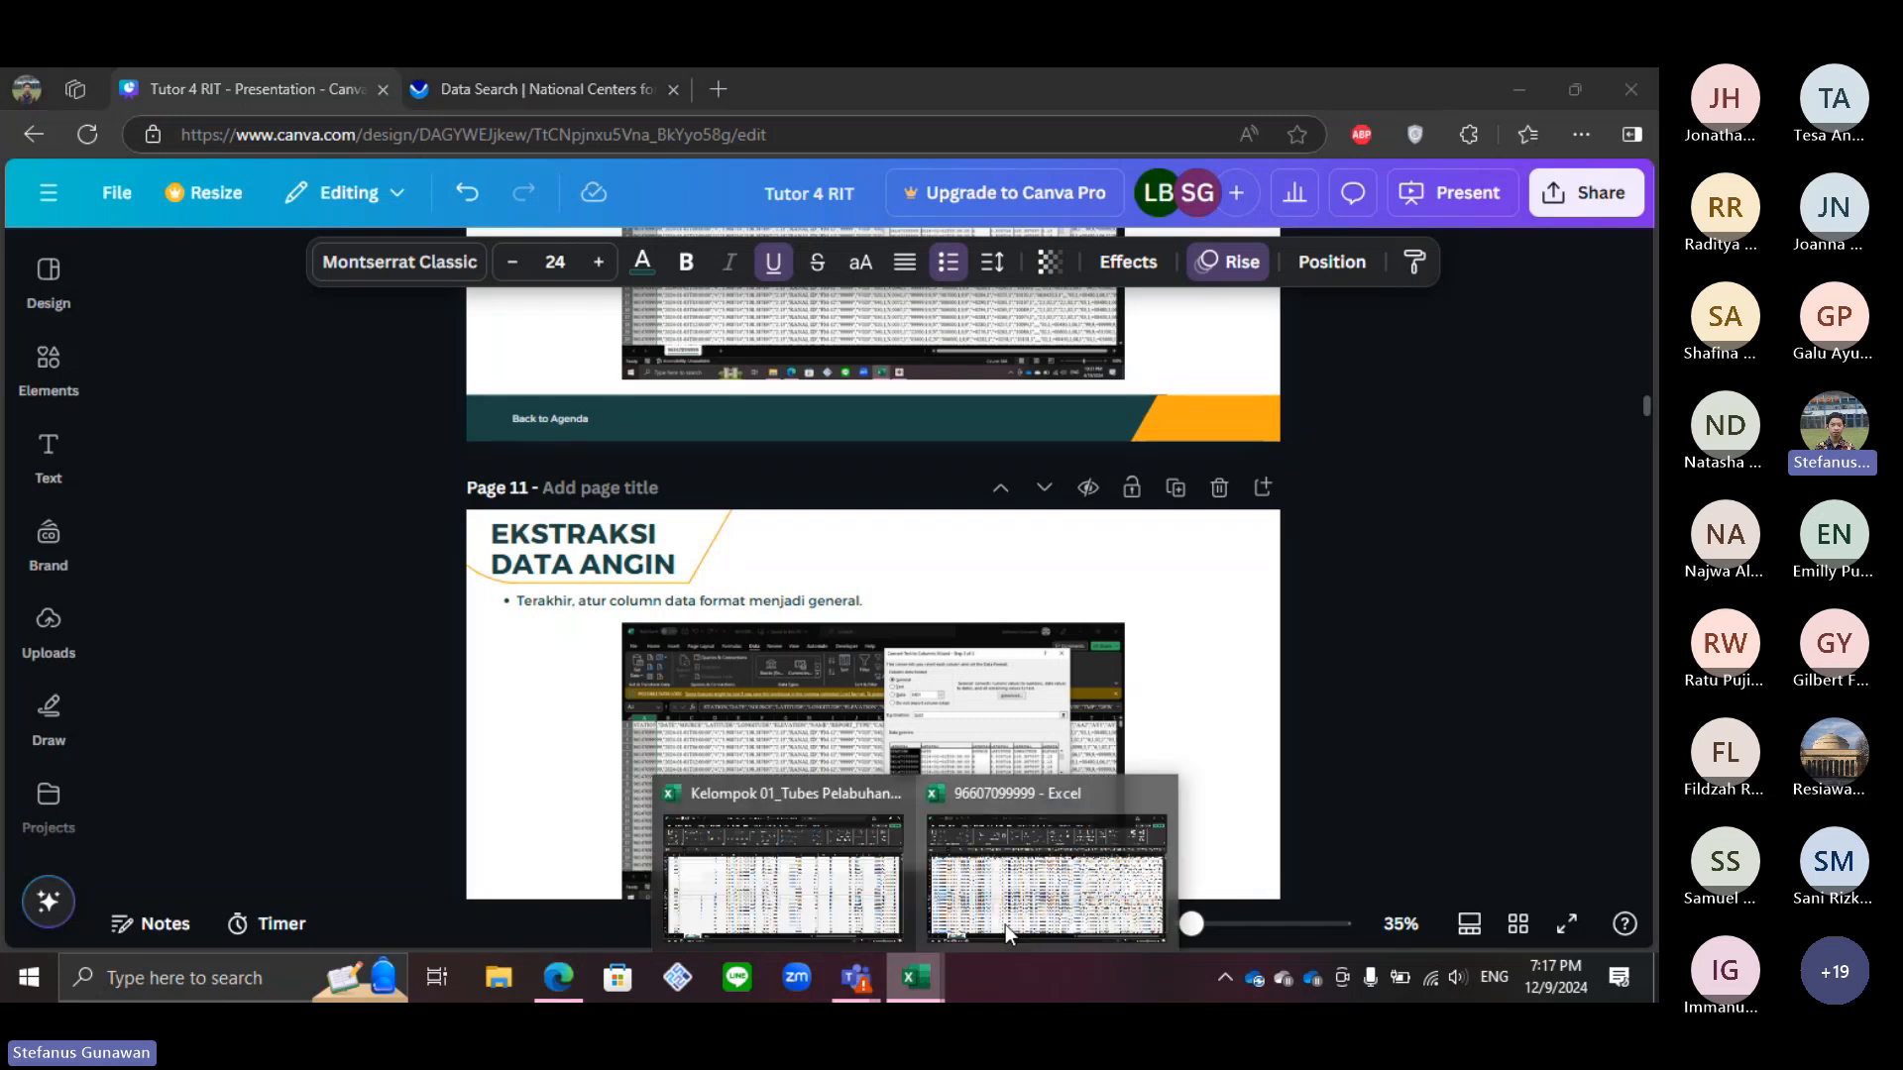
{"action": "left_click", "coordinate": [1079, 902]}
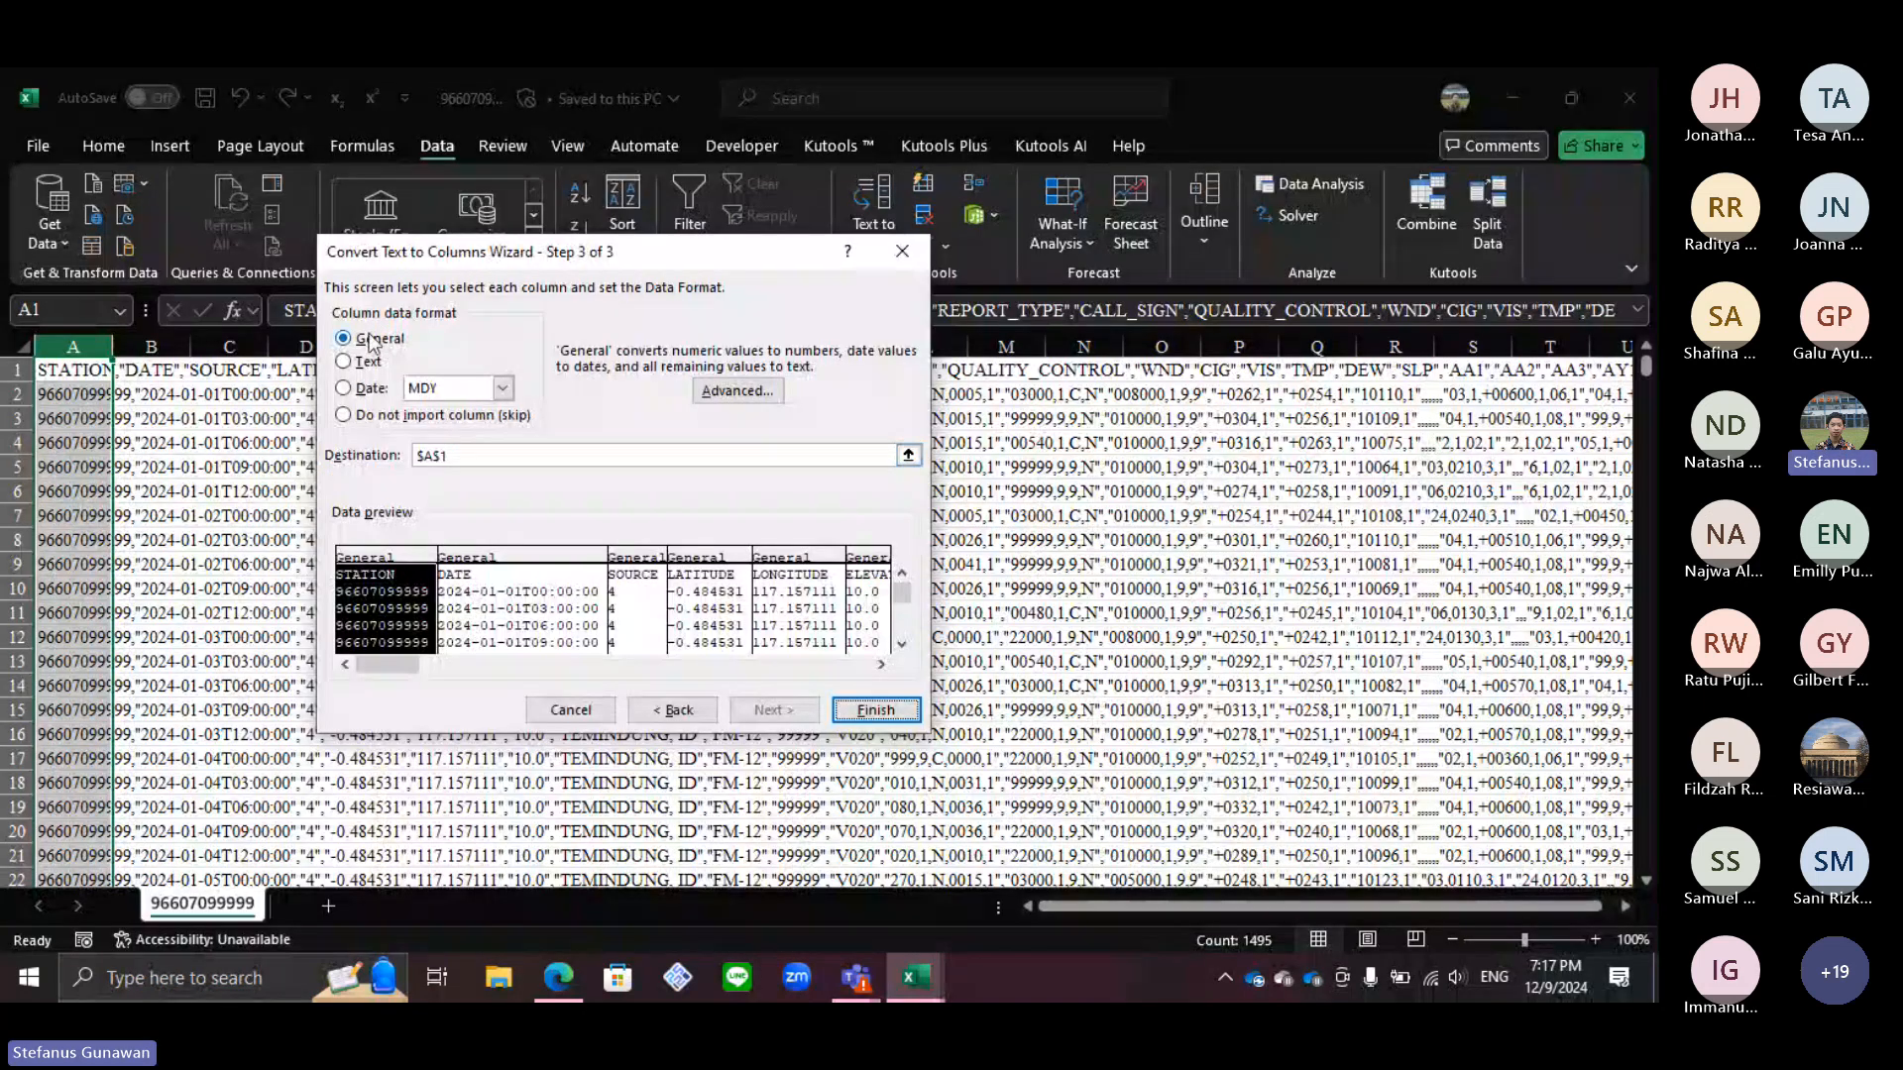
{"action": "key", "text": "Return"}
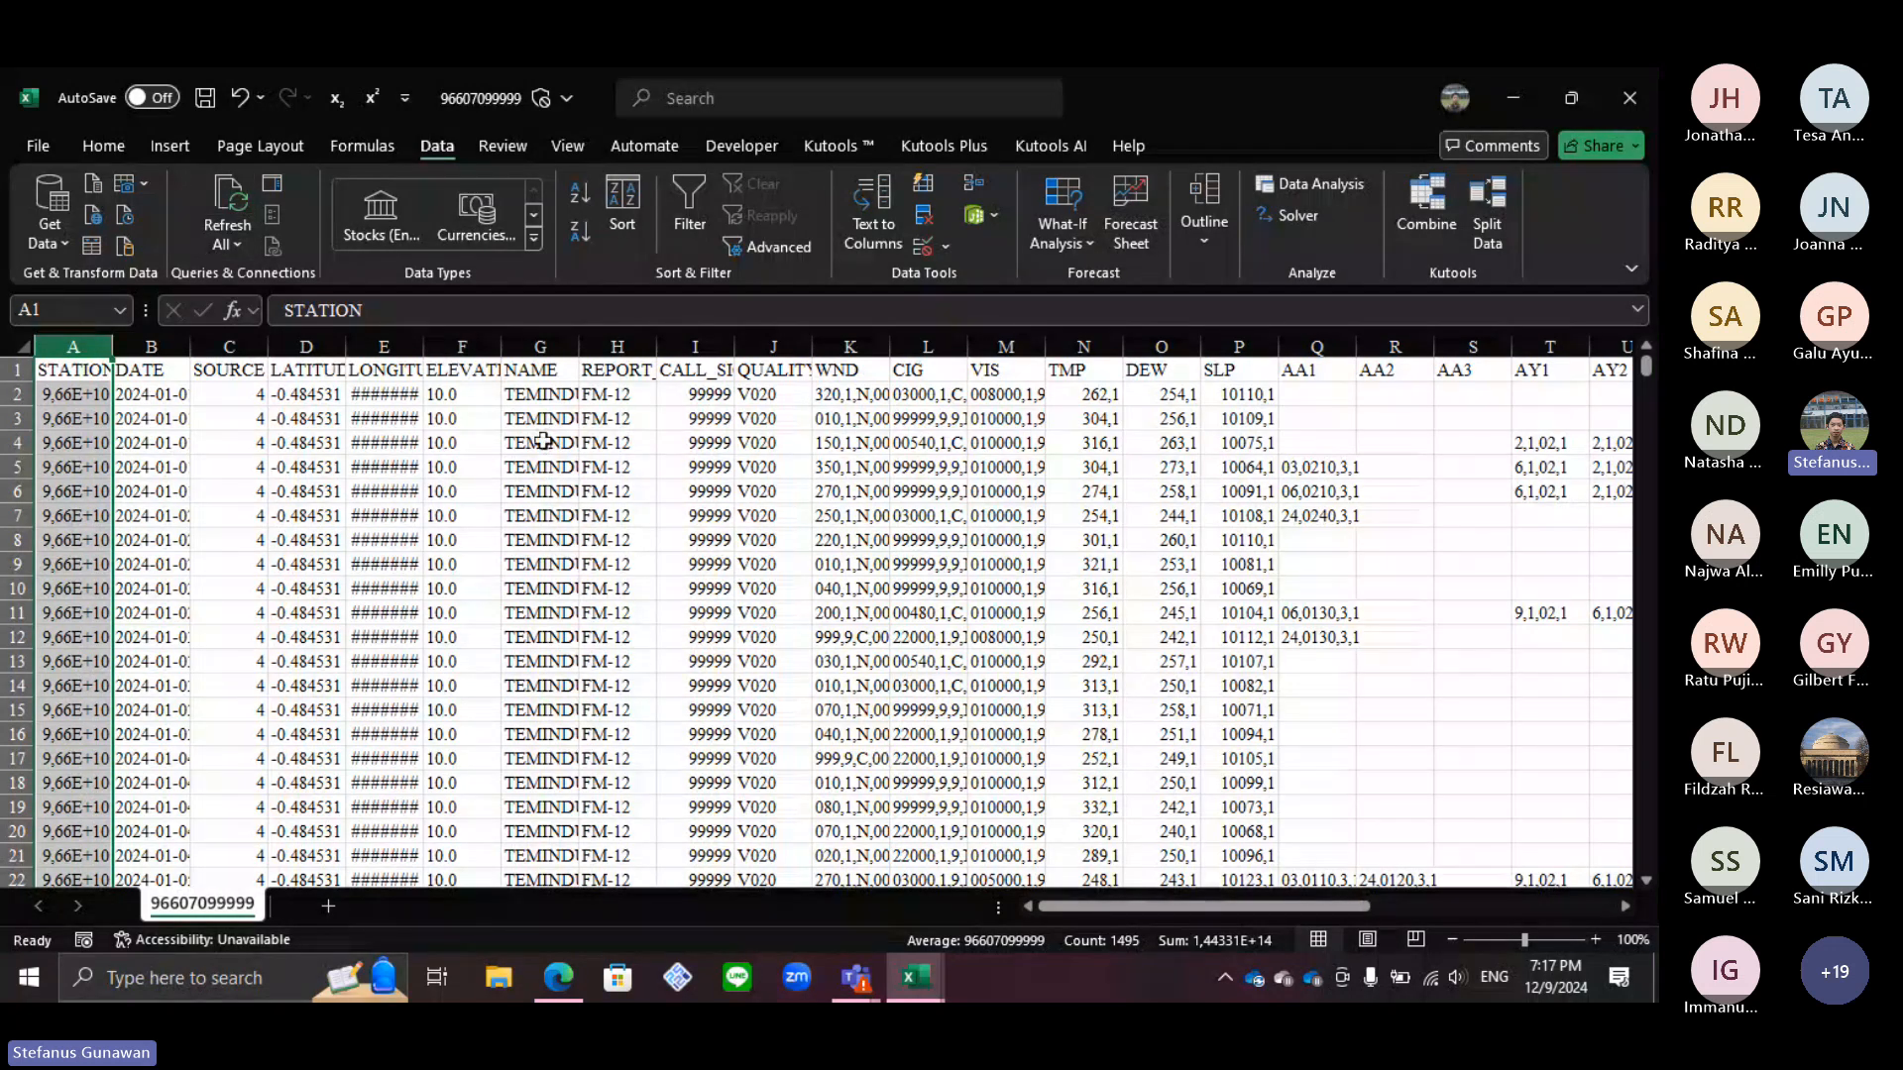
{"action": "left_click", "coordinate": [555, 979]}
{"action": "scroll", "coordinate": [628, 737], "scroll_direction": "down", "scroll_amount": 5}
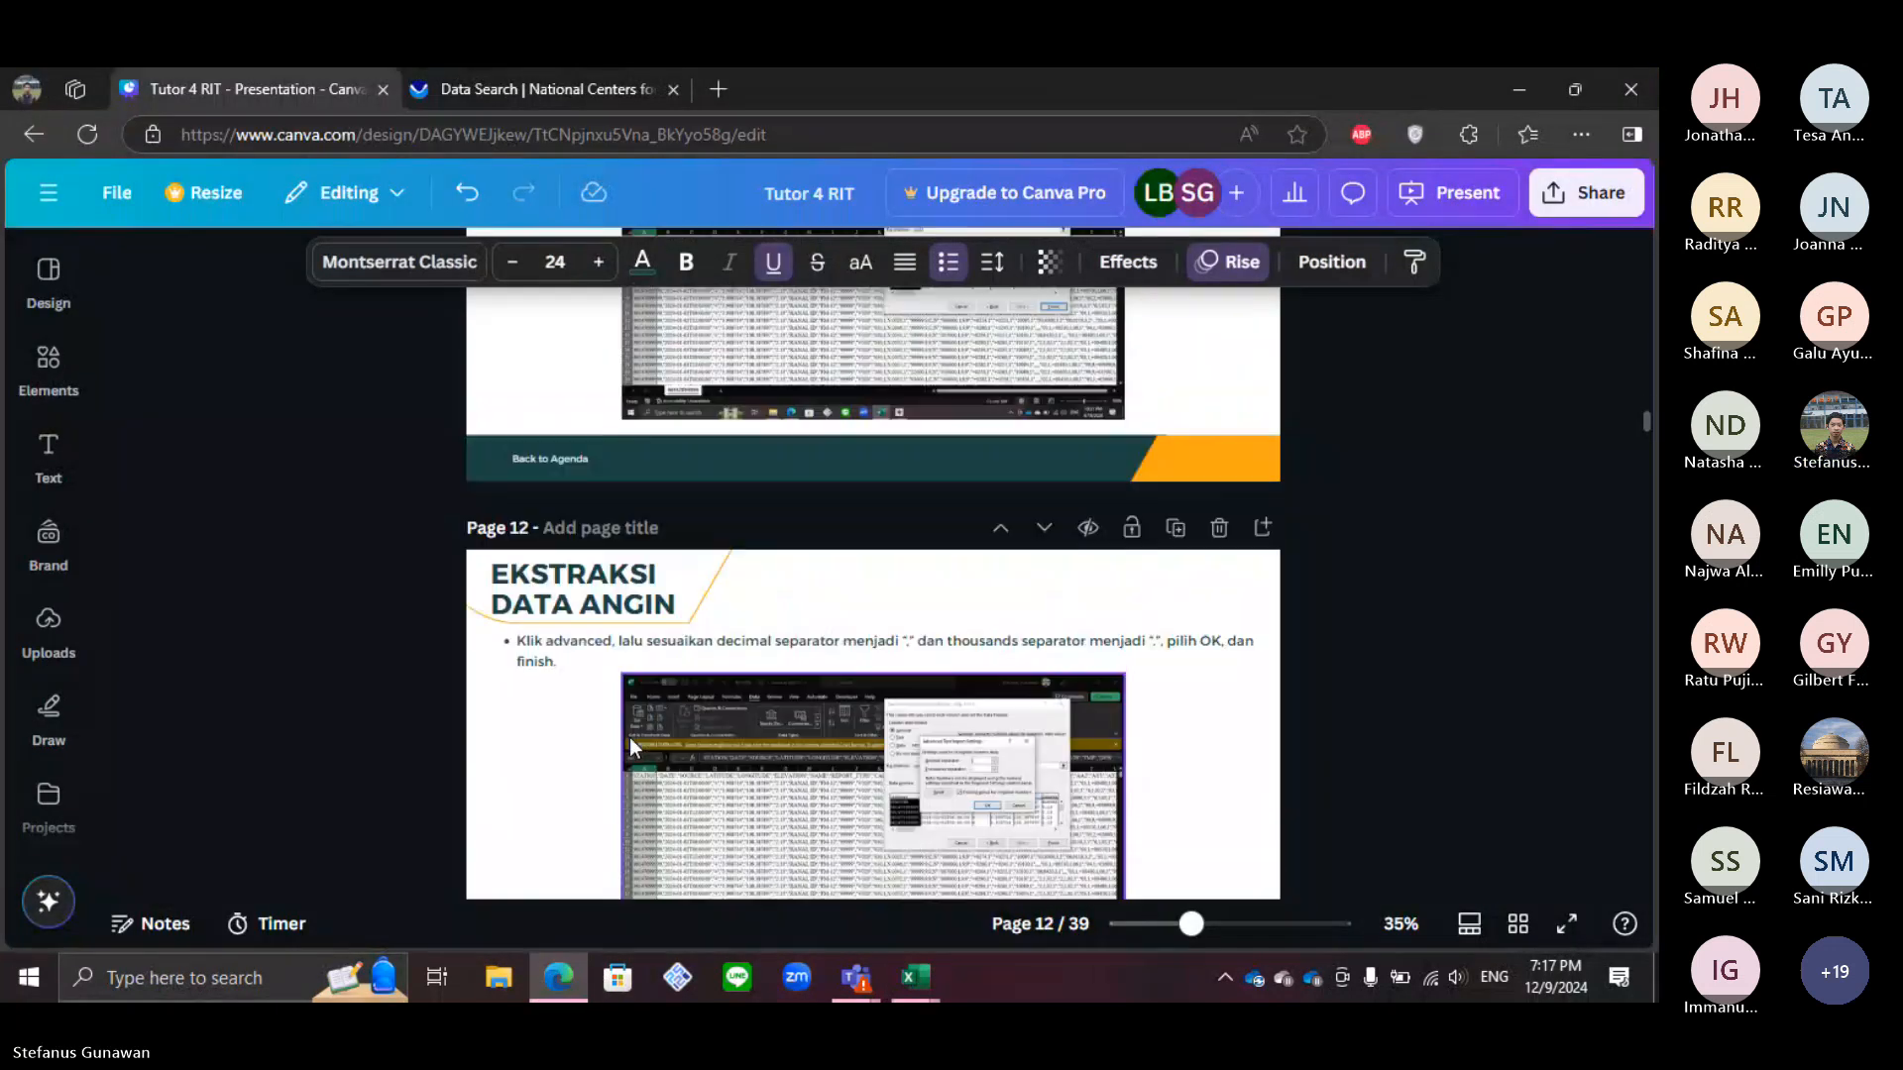
{"action": "scroll", "coordinate": [628, 737], "scroll_direction": "down", "scroll_amount": 1}
{"action": "scroll", "coordinate": [628, 738], "scroll_direction": "up", "scroll_amount": 1}
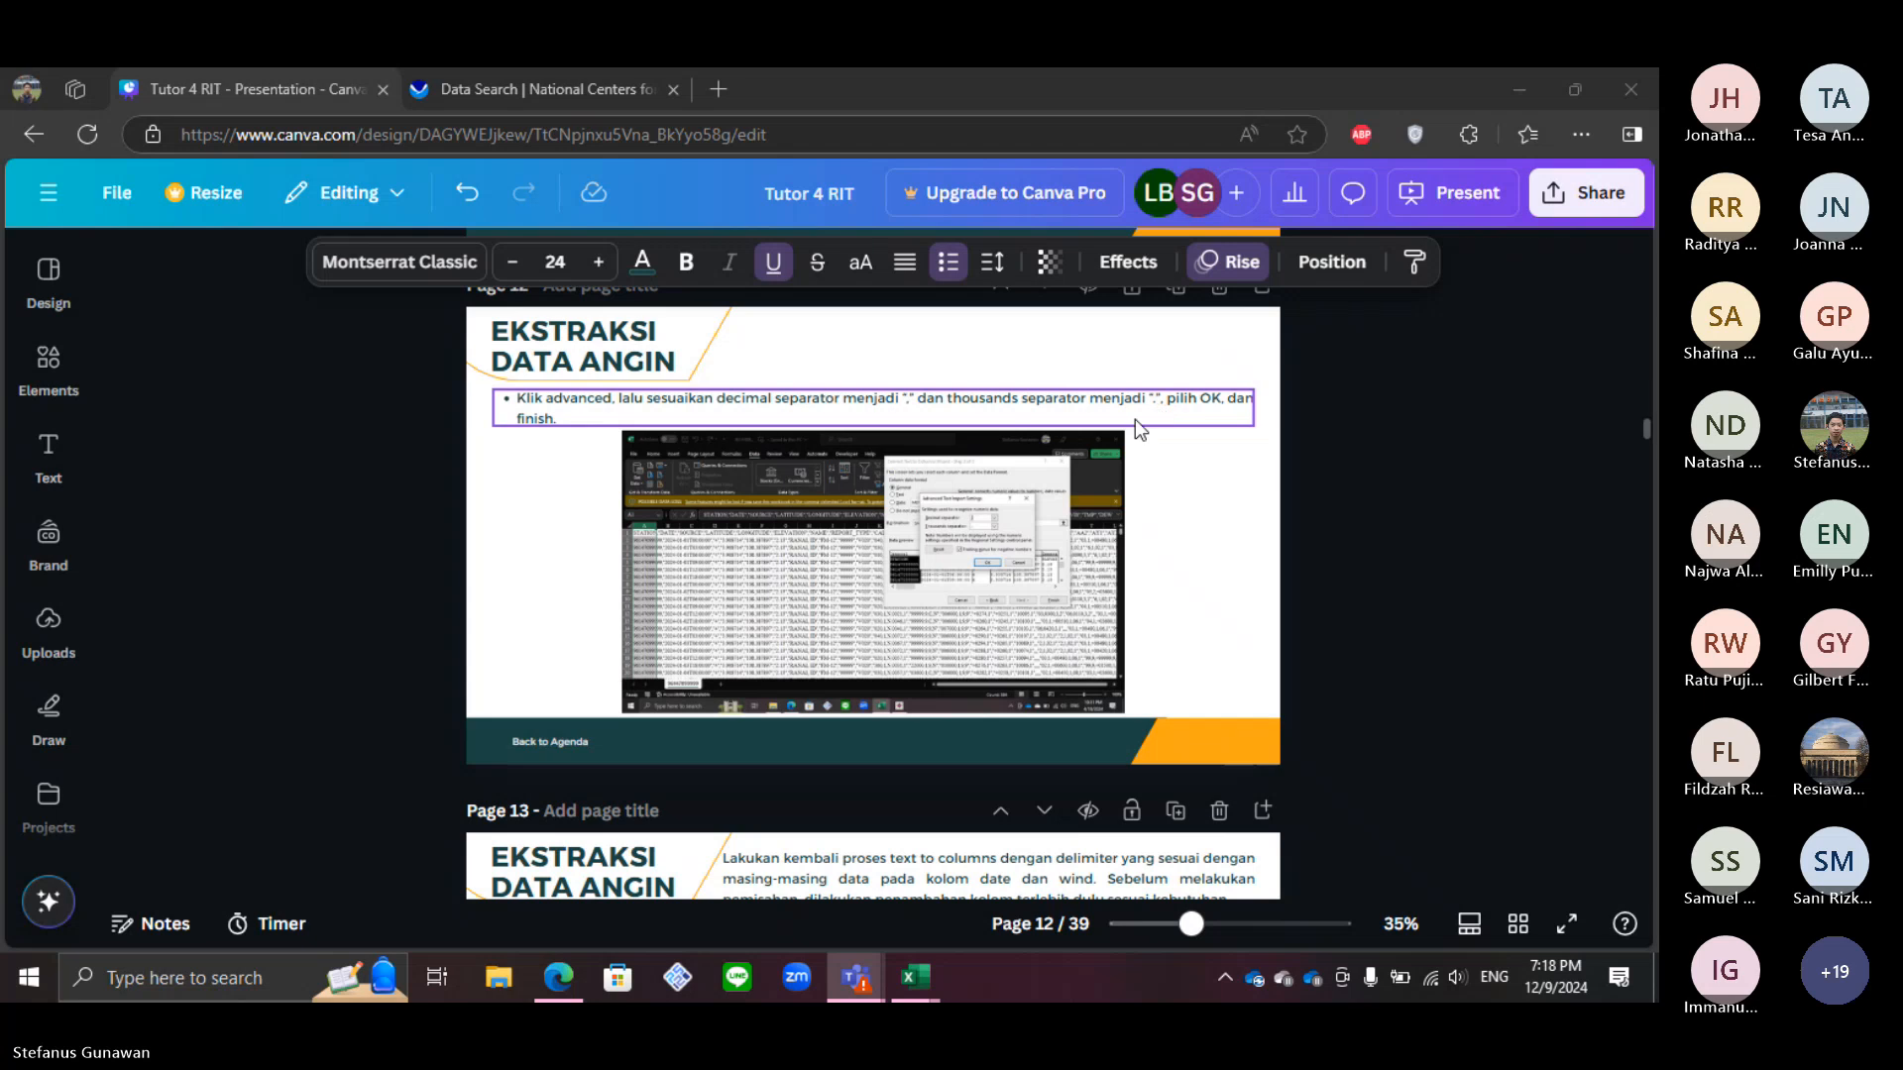
{"action": "scroll", "coordinate": [1095, 614], "scroll_direction": "down", "scroll_amount": 5}
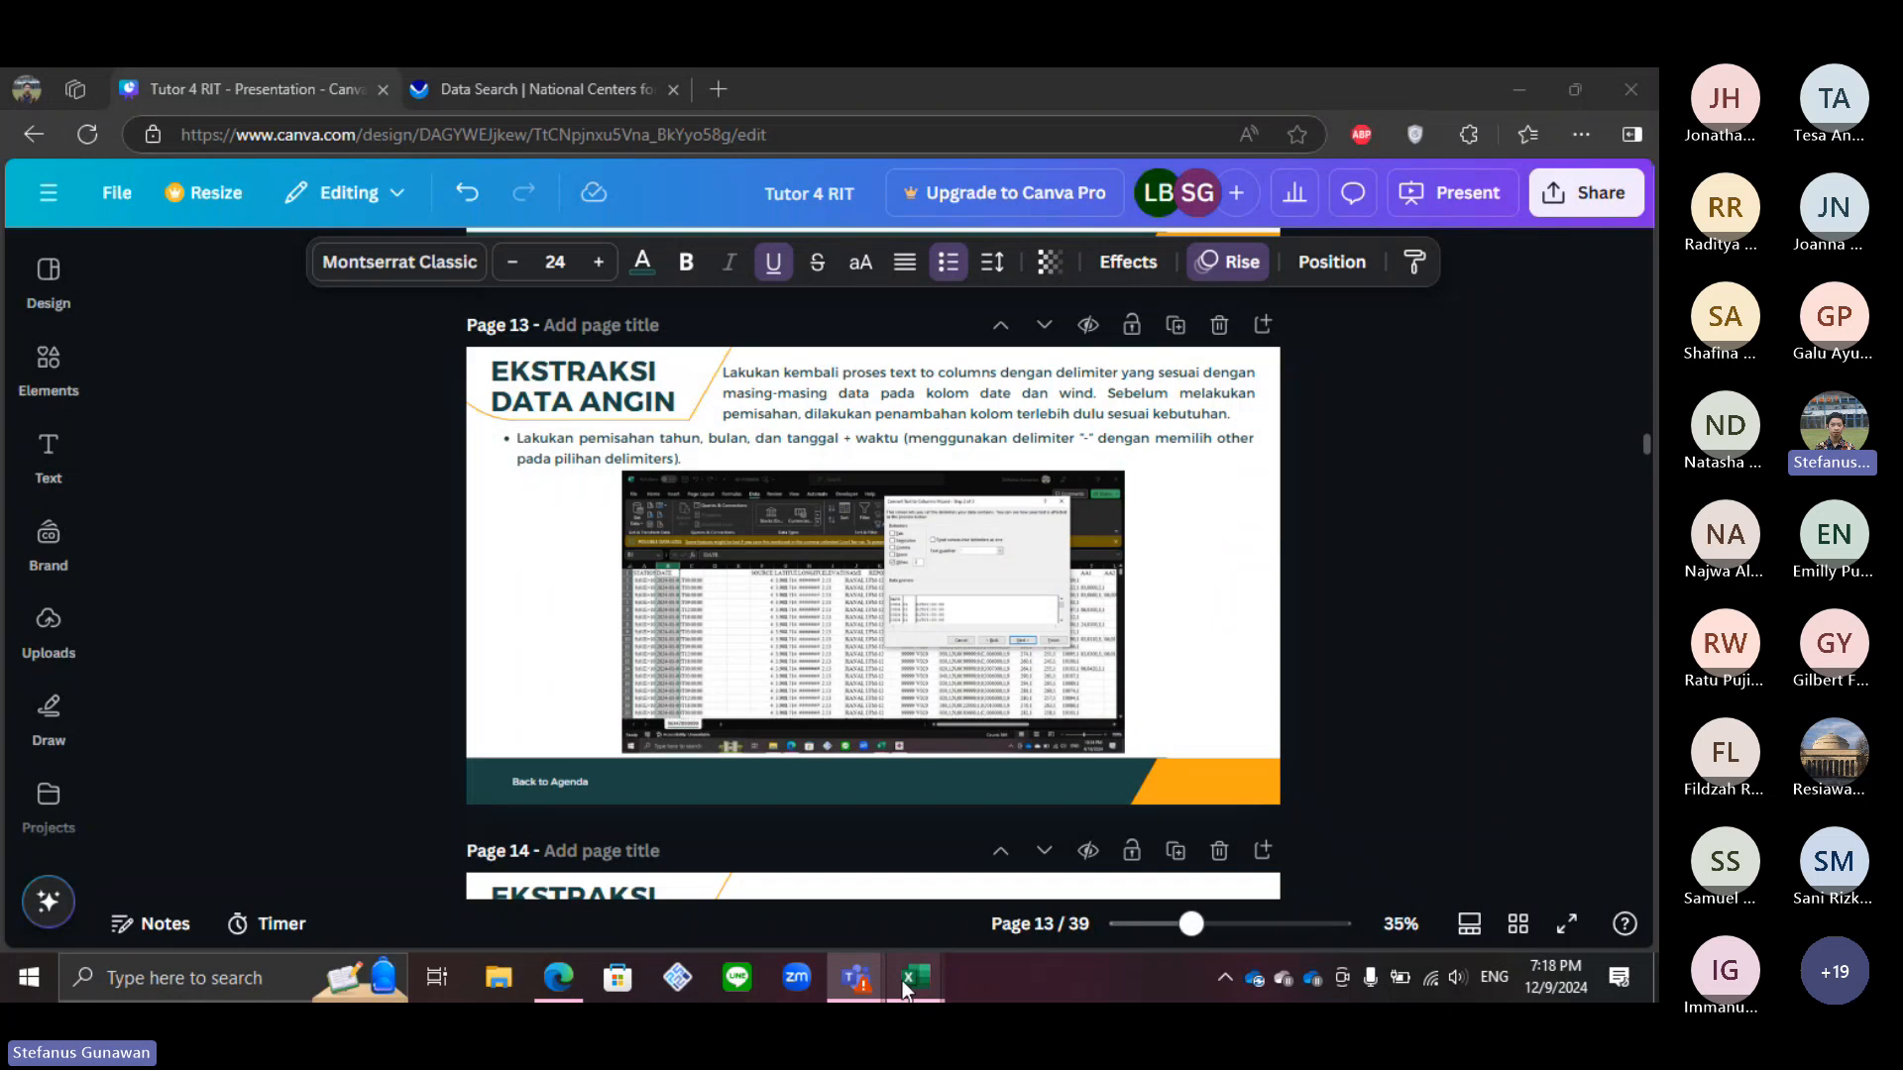
{"action": "mouse_move", "coordinate": [902, 979]}
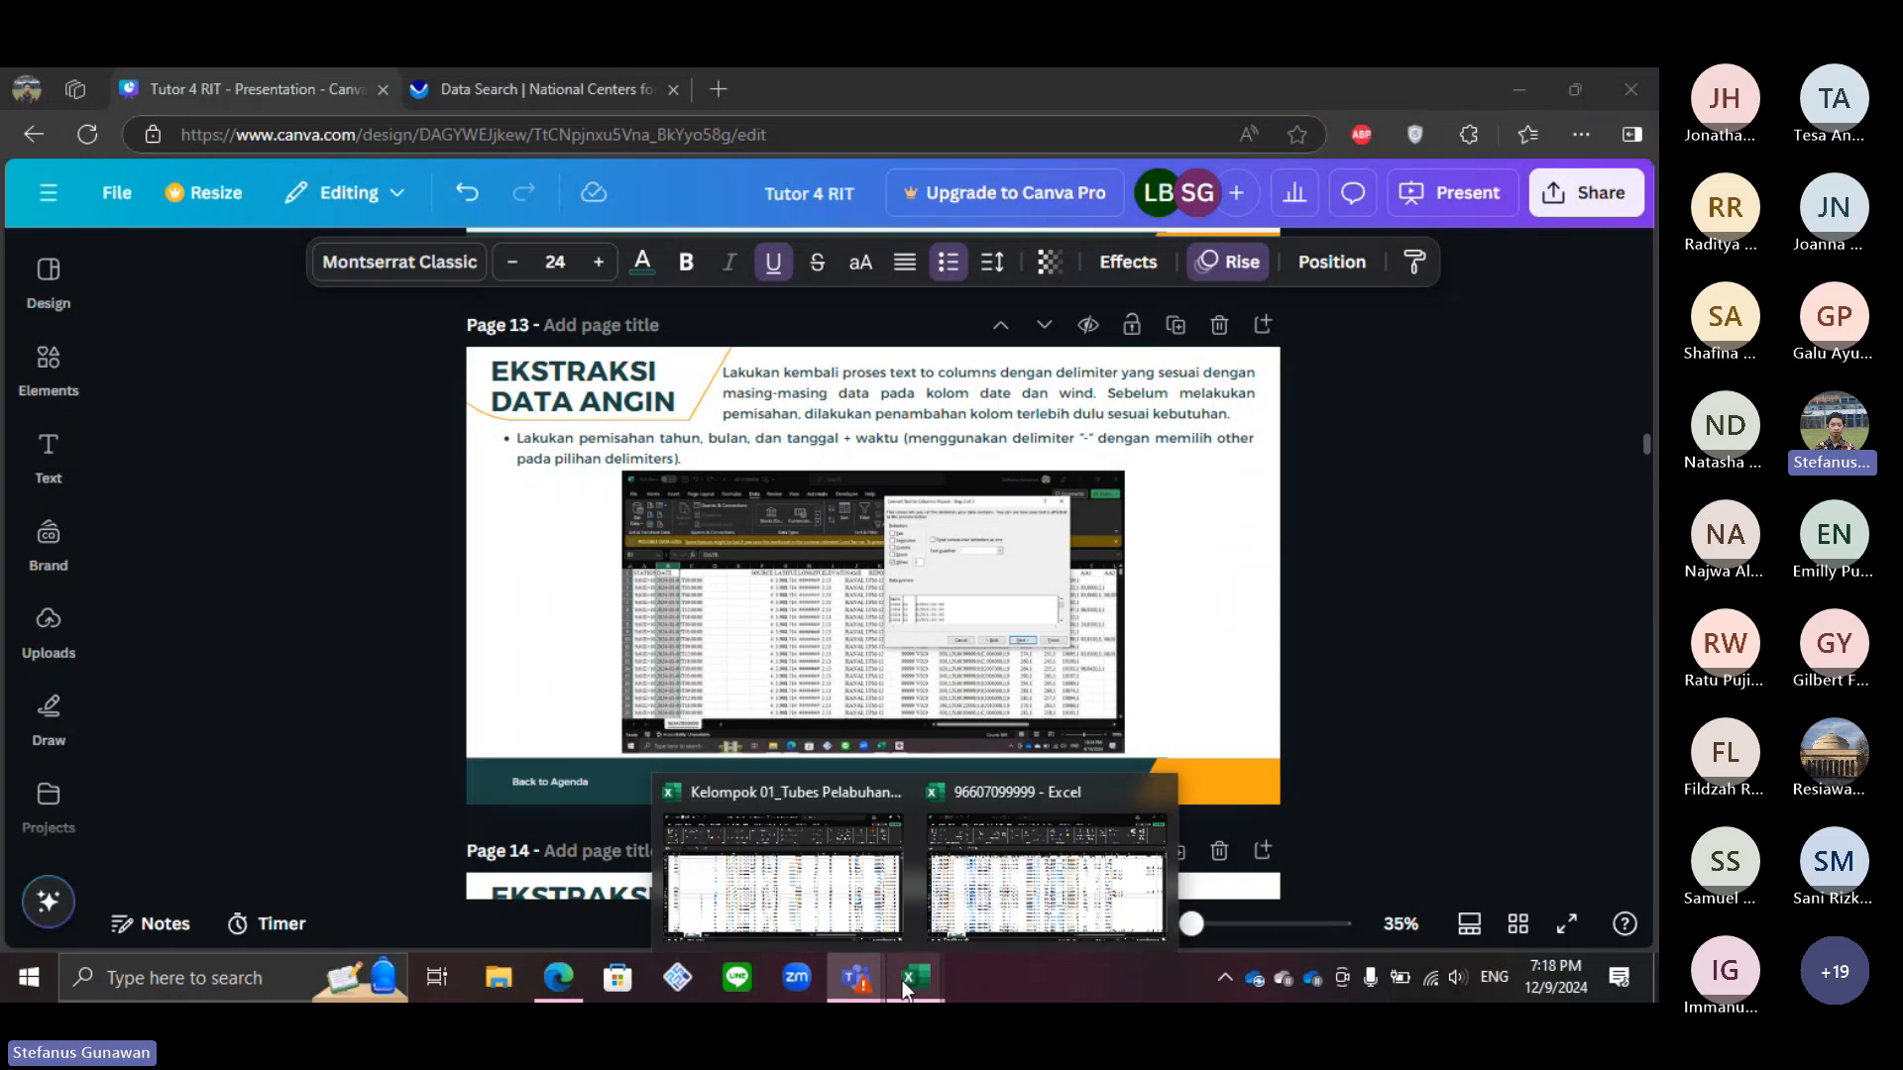
{"action": "left_click", "coordinate": [1046, 873]}
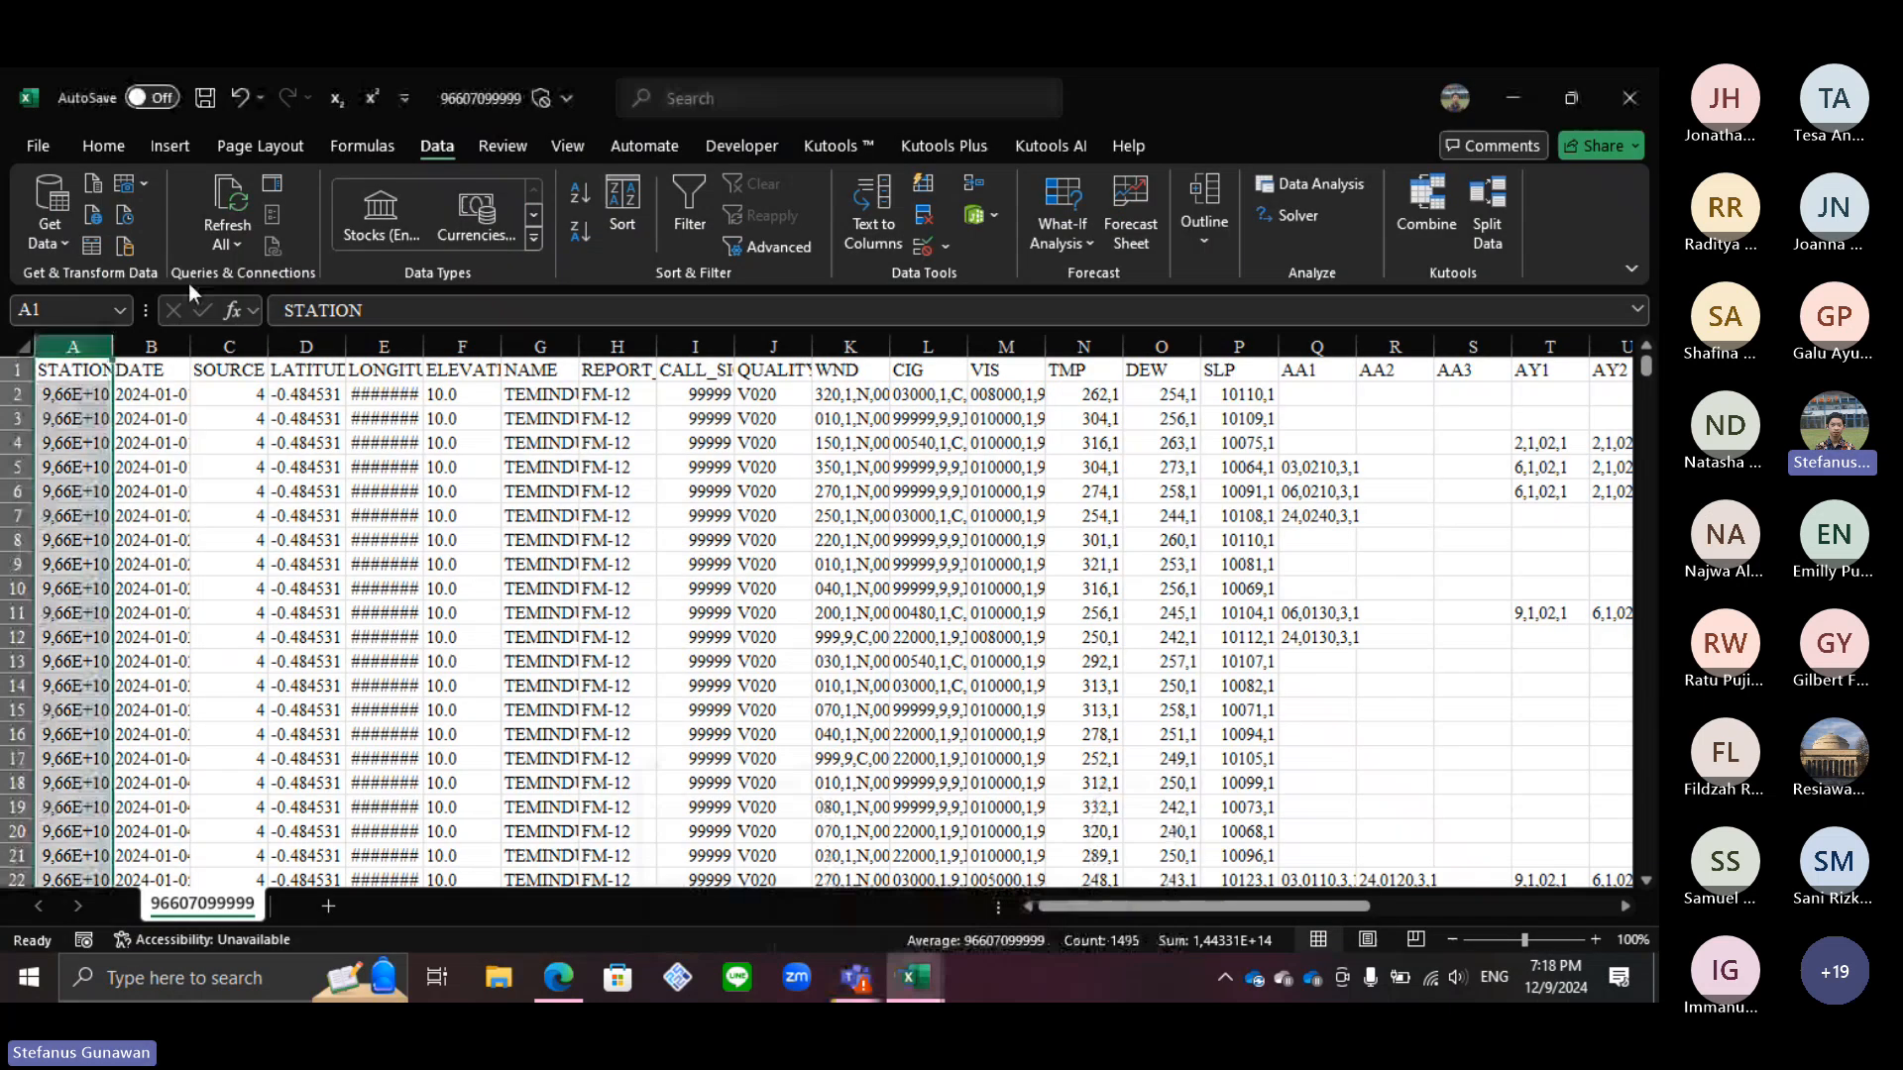
{"action": "left_click", "coordinate": [153, 344]}
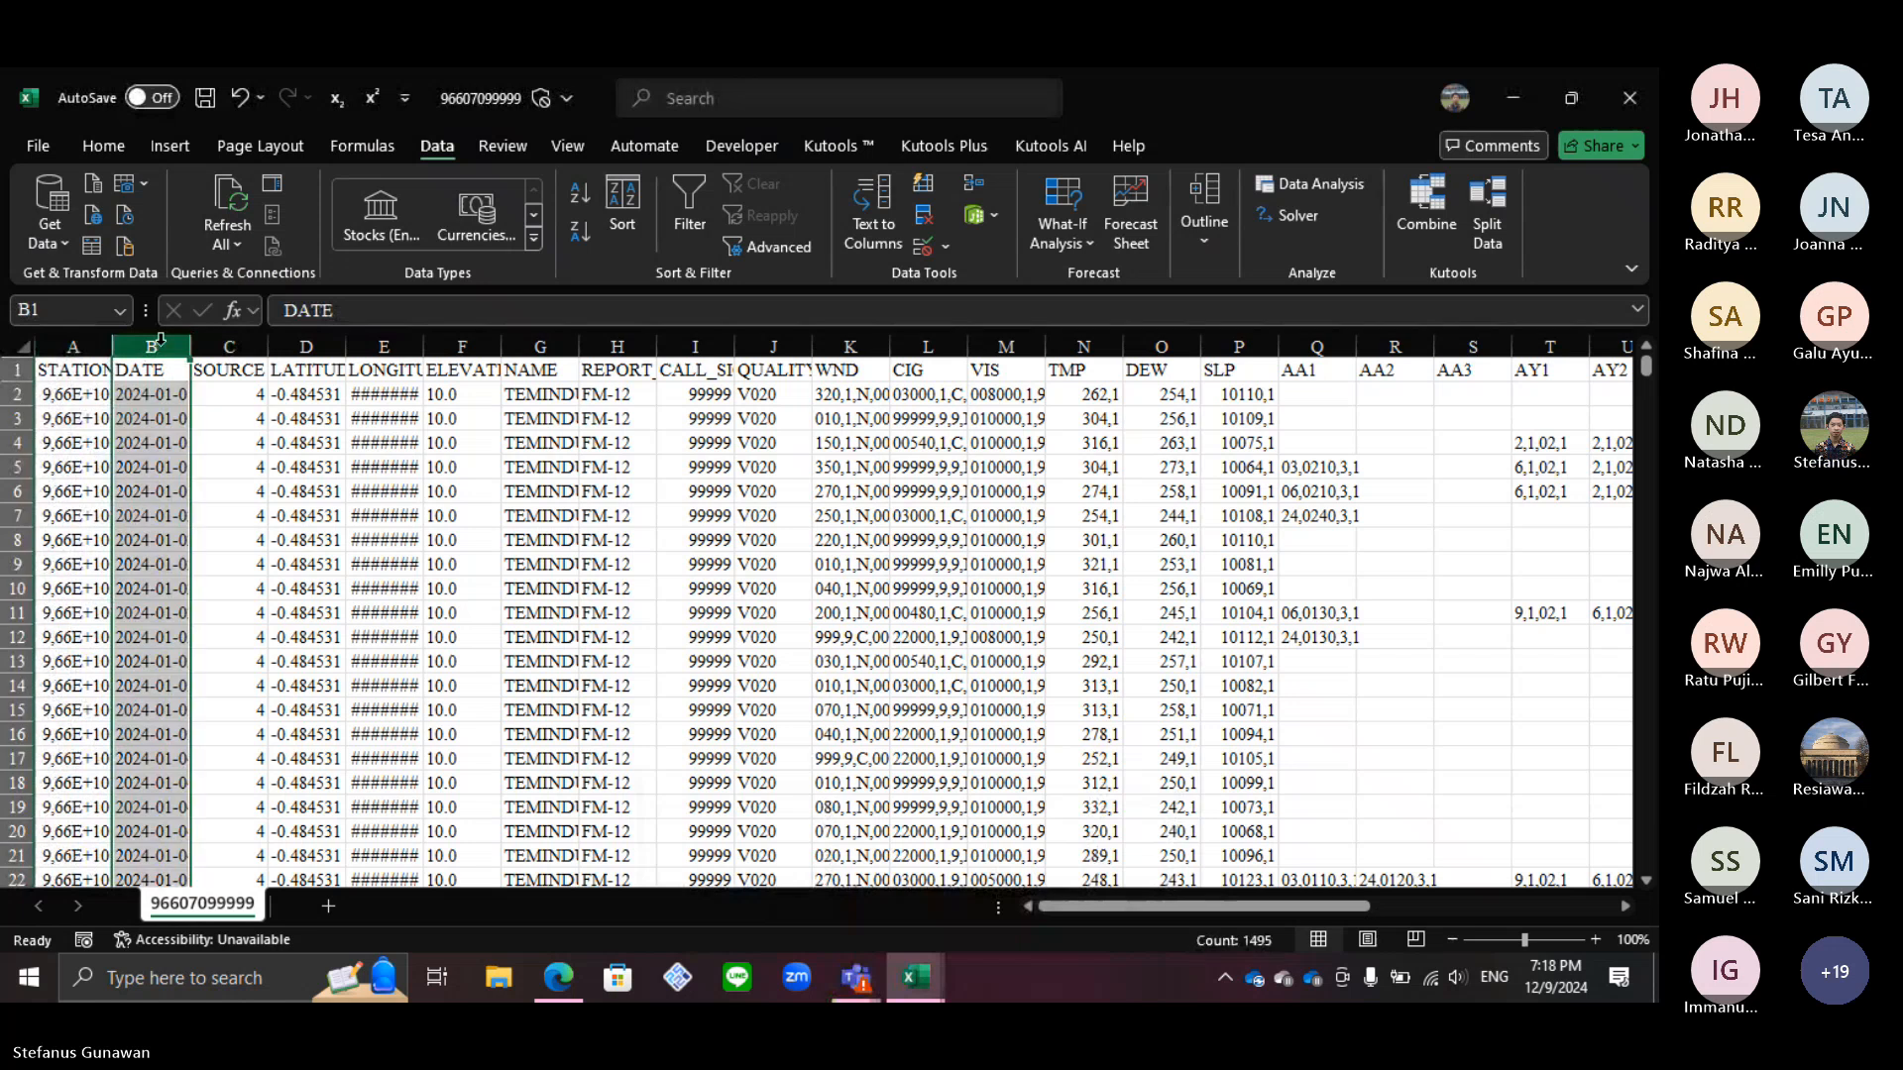
{"action": "left_click", "coordinate": [163, 389]}
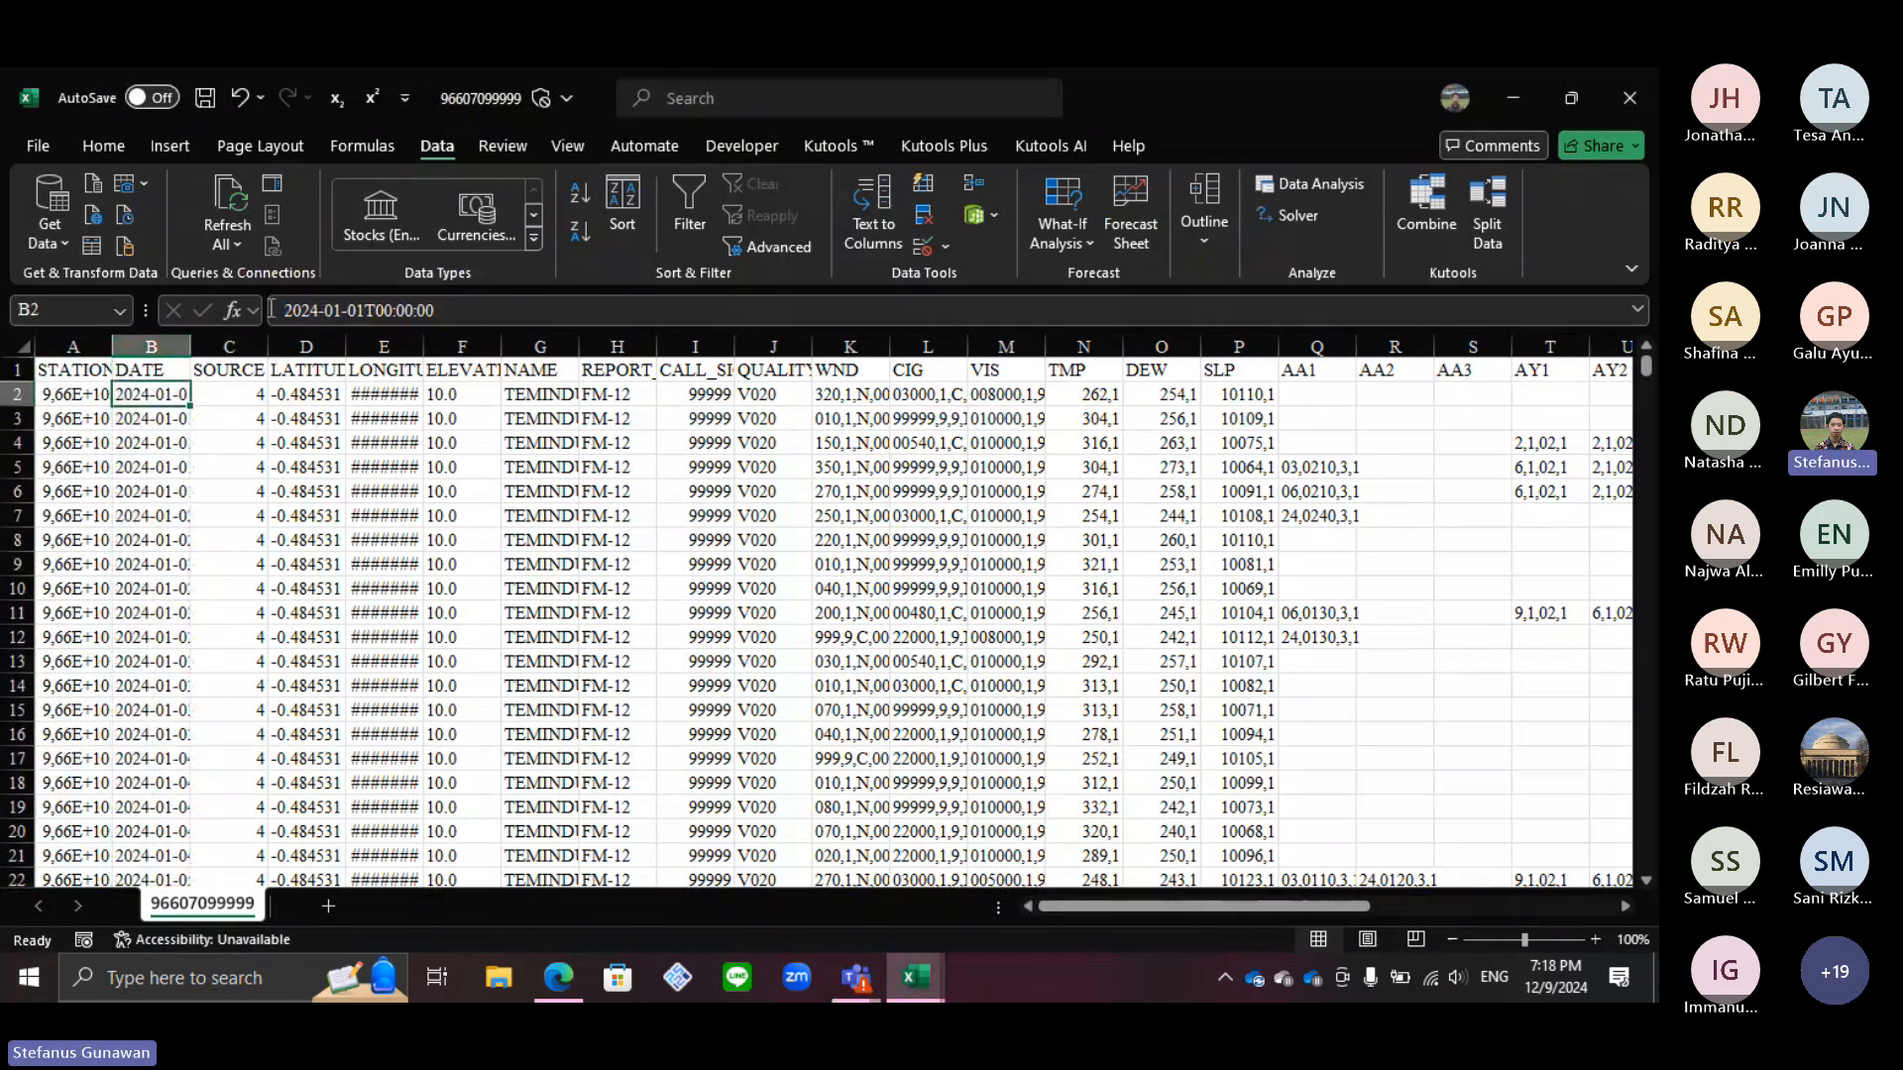
{"action": "left_click", "coordinate": [153, 344]}
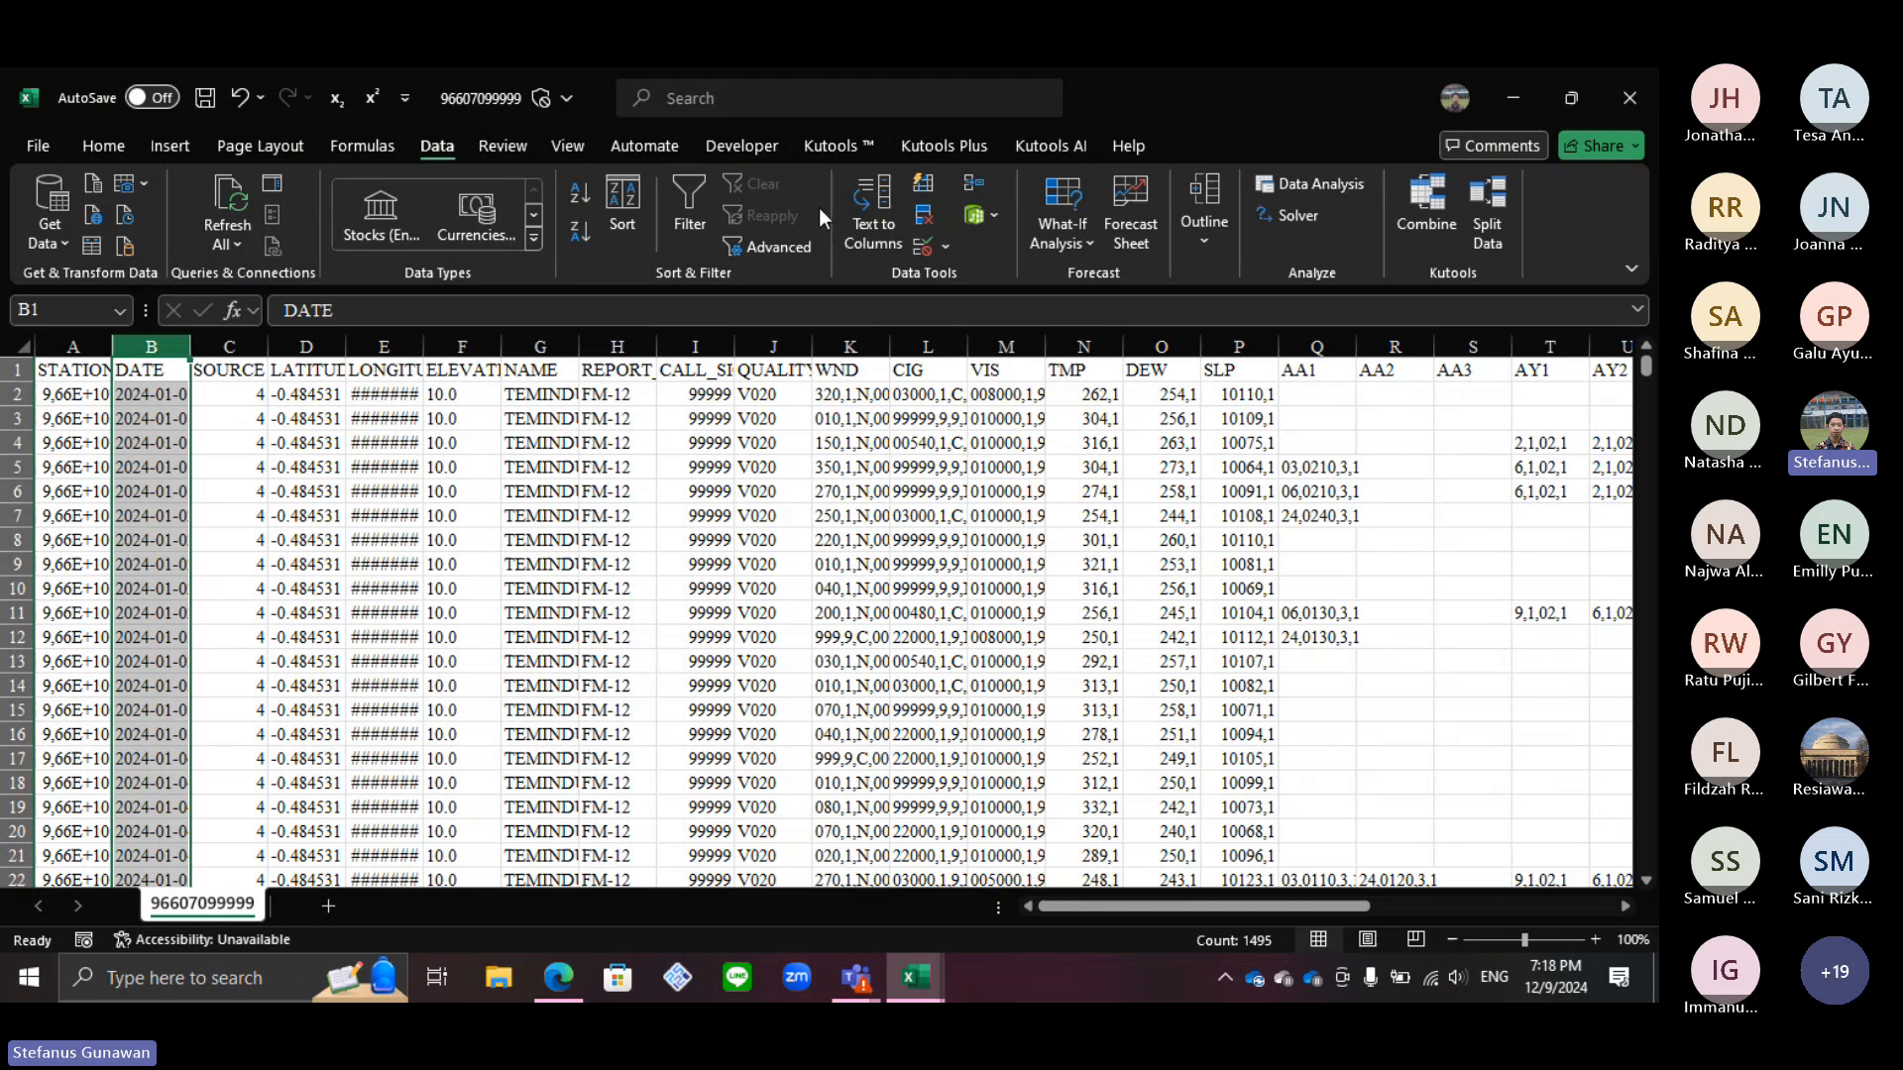
{"action": "left_click", "coordinate": [872, 213]}
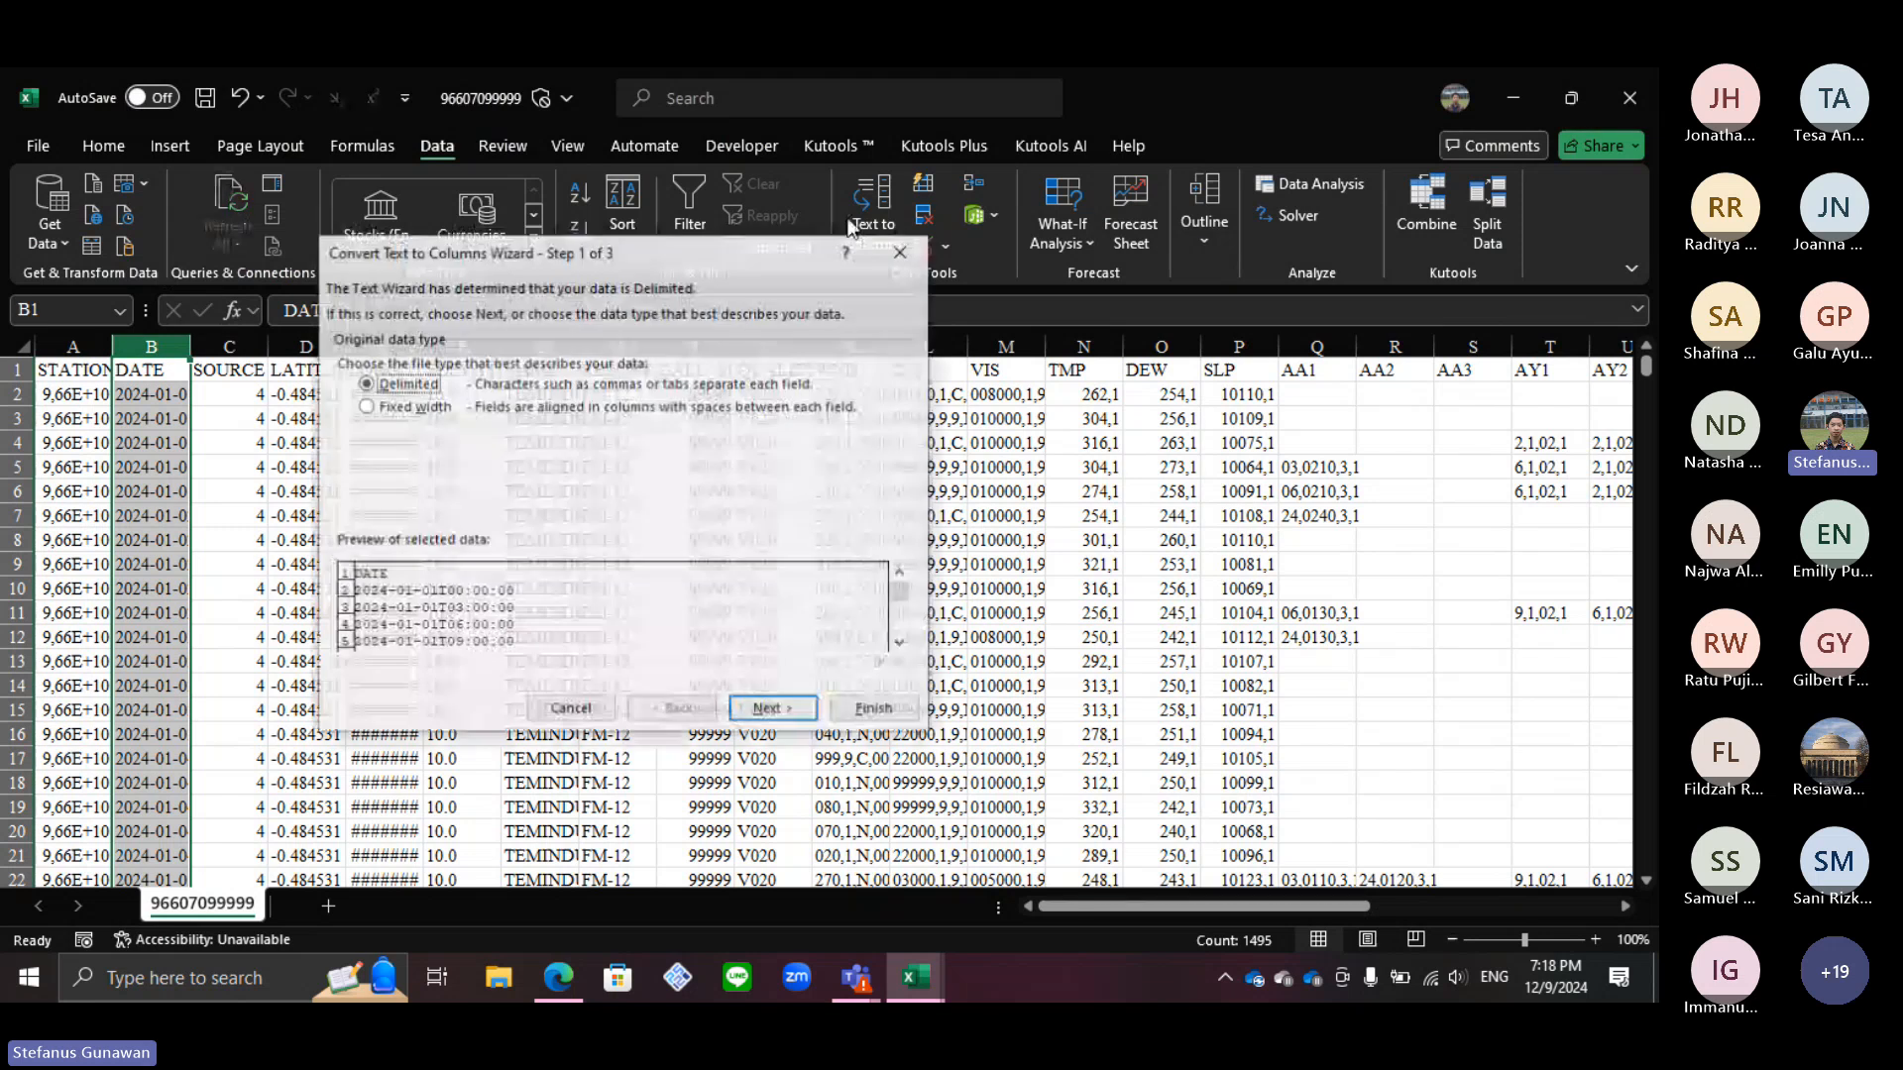
{"action": "left_click", "coordinate": [902, 252]}
Step: Insert eight blank columns between the DATE and SOURCE columns, at columns C through J
{"action": "left_click_drag", "start_coordinate": [239, 344], "coordinate": [808, 347]}
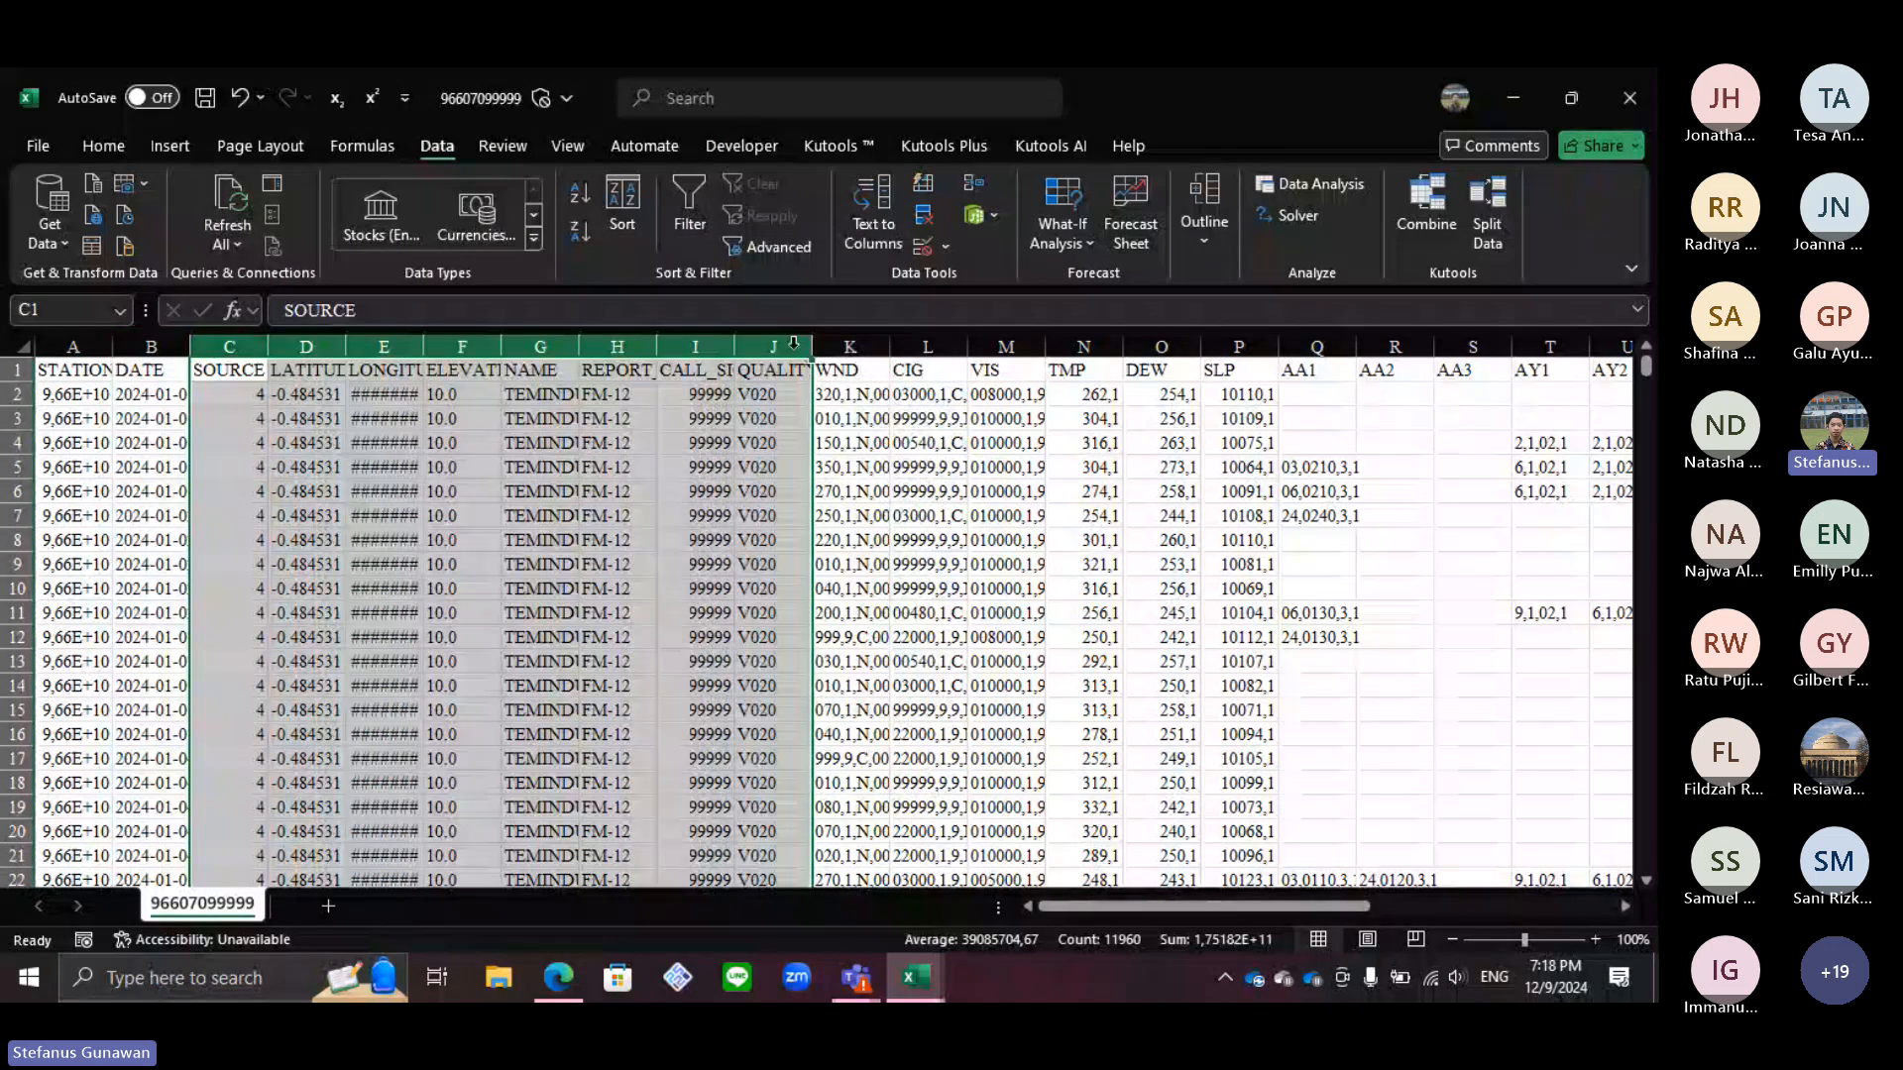
{"action": "right_click", "coordinate": [793, 343]}
{"action": "left_click", "coordinate": [943, 666]}
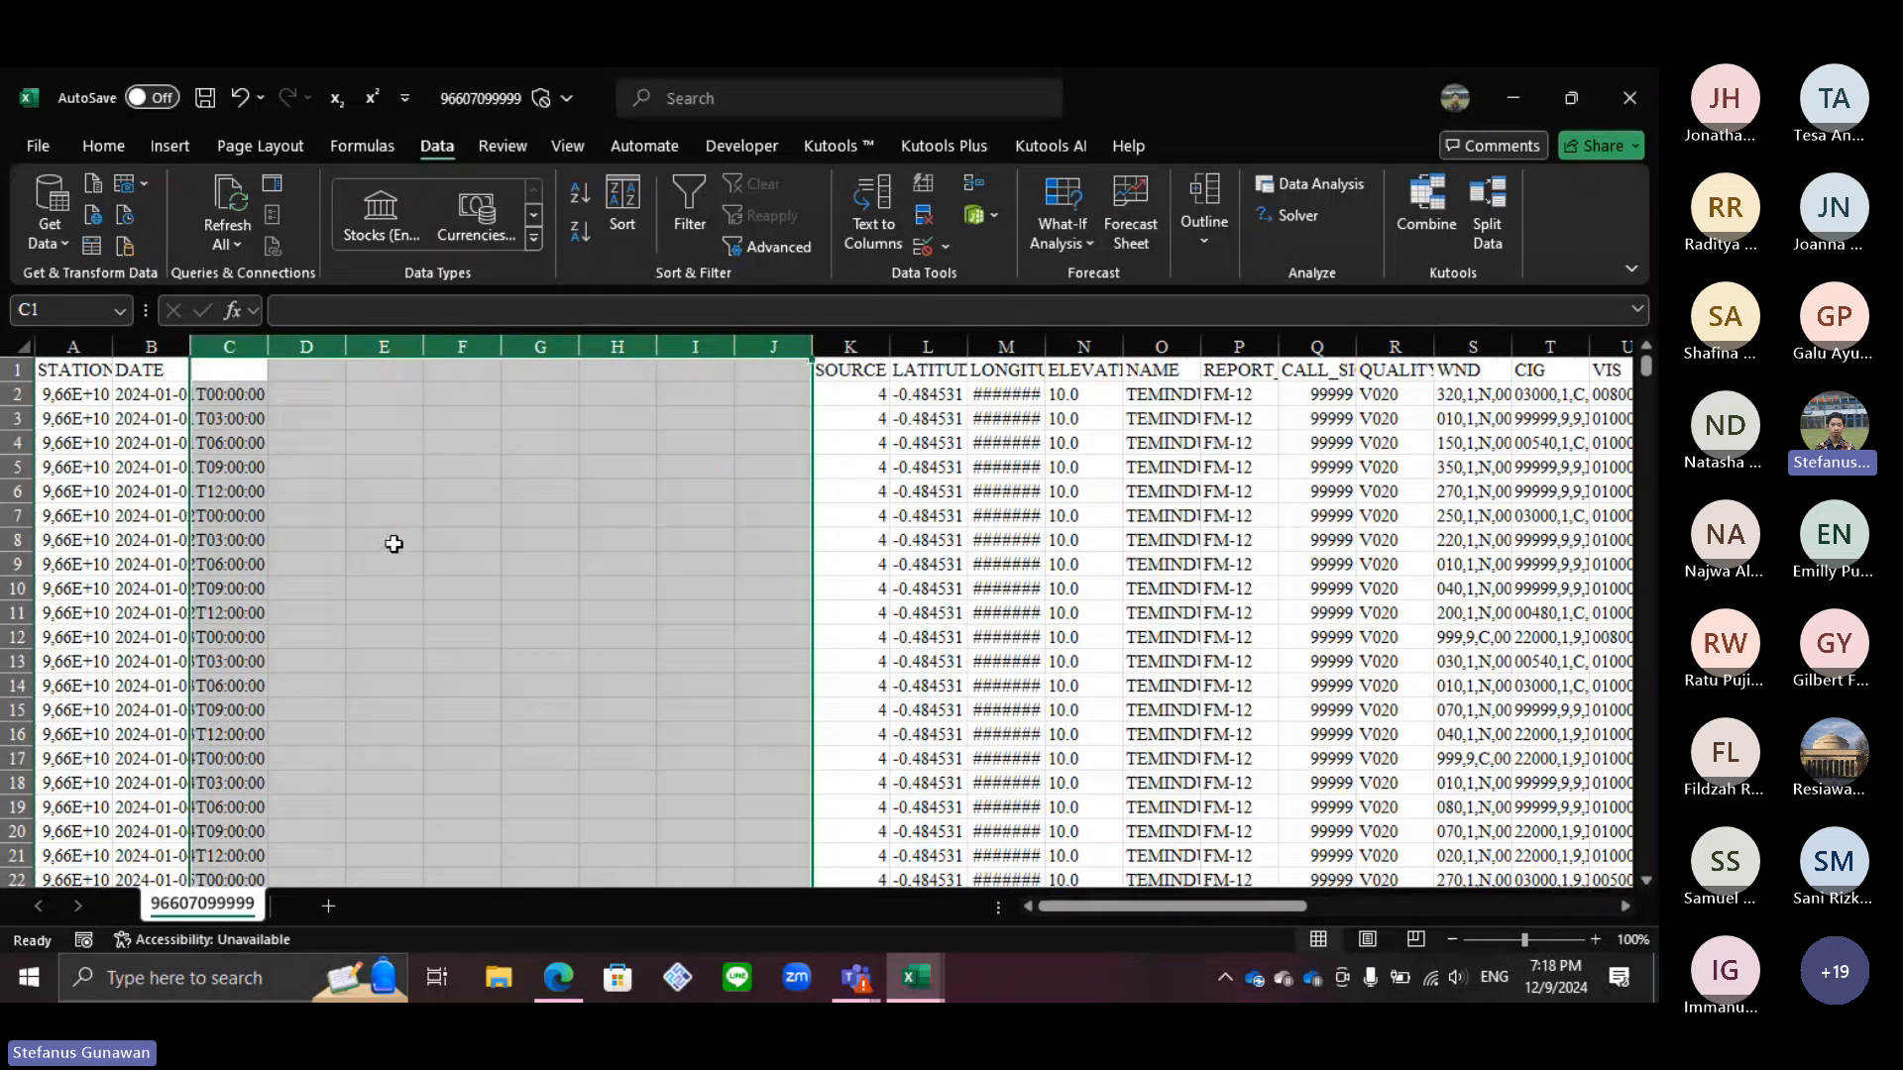
{"action": "left_click", "coordinate": [386, 541]}
Step: Split the DATE column B with Text to Columns as delimited data, disabling Comma and using "-" as the other delimiter
{"action": "left_click", "coordinate": [151, 345]}
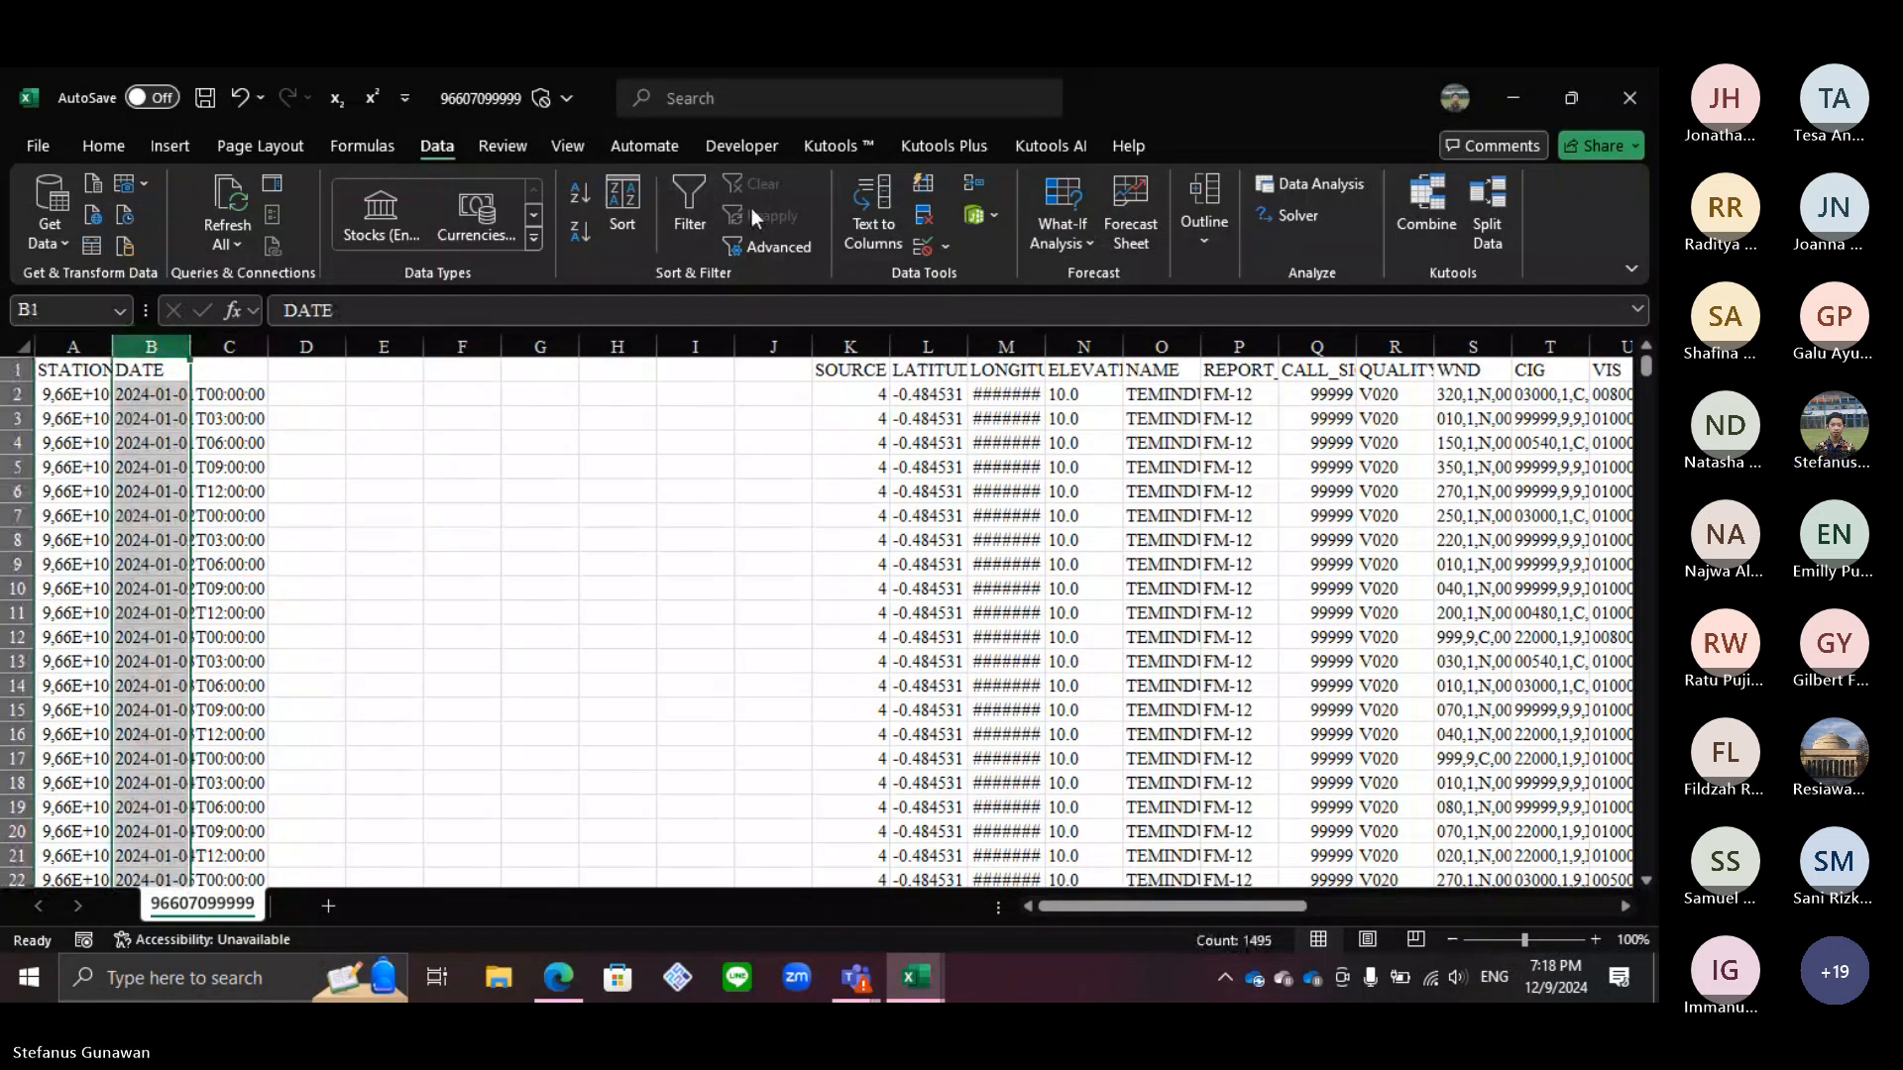
{"action": "left_click", "coordinate": [873, 223]}
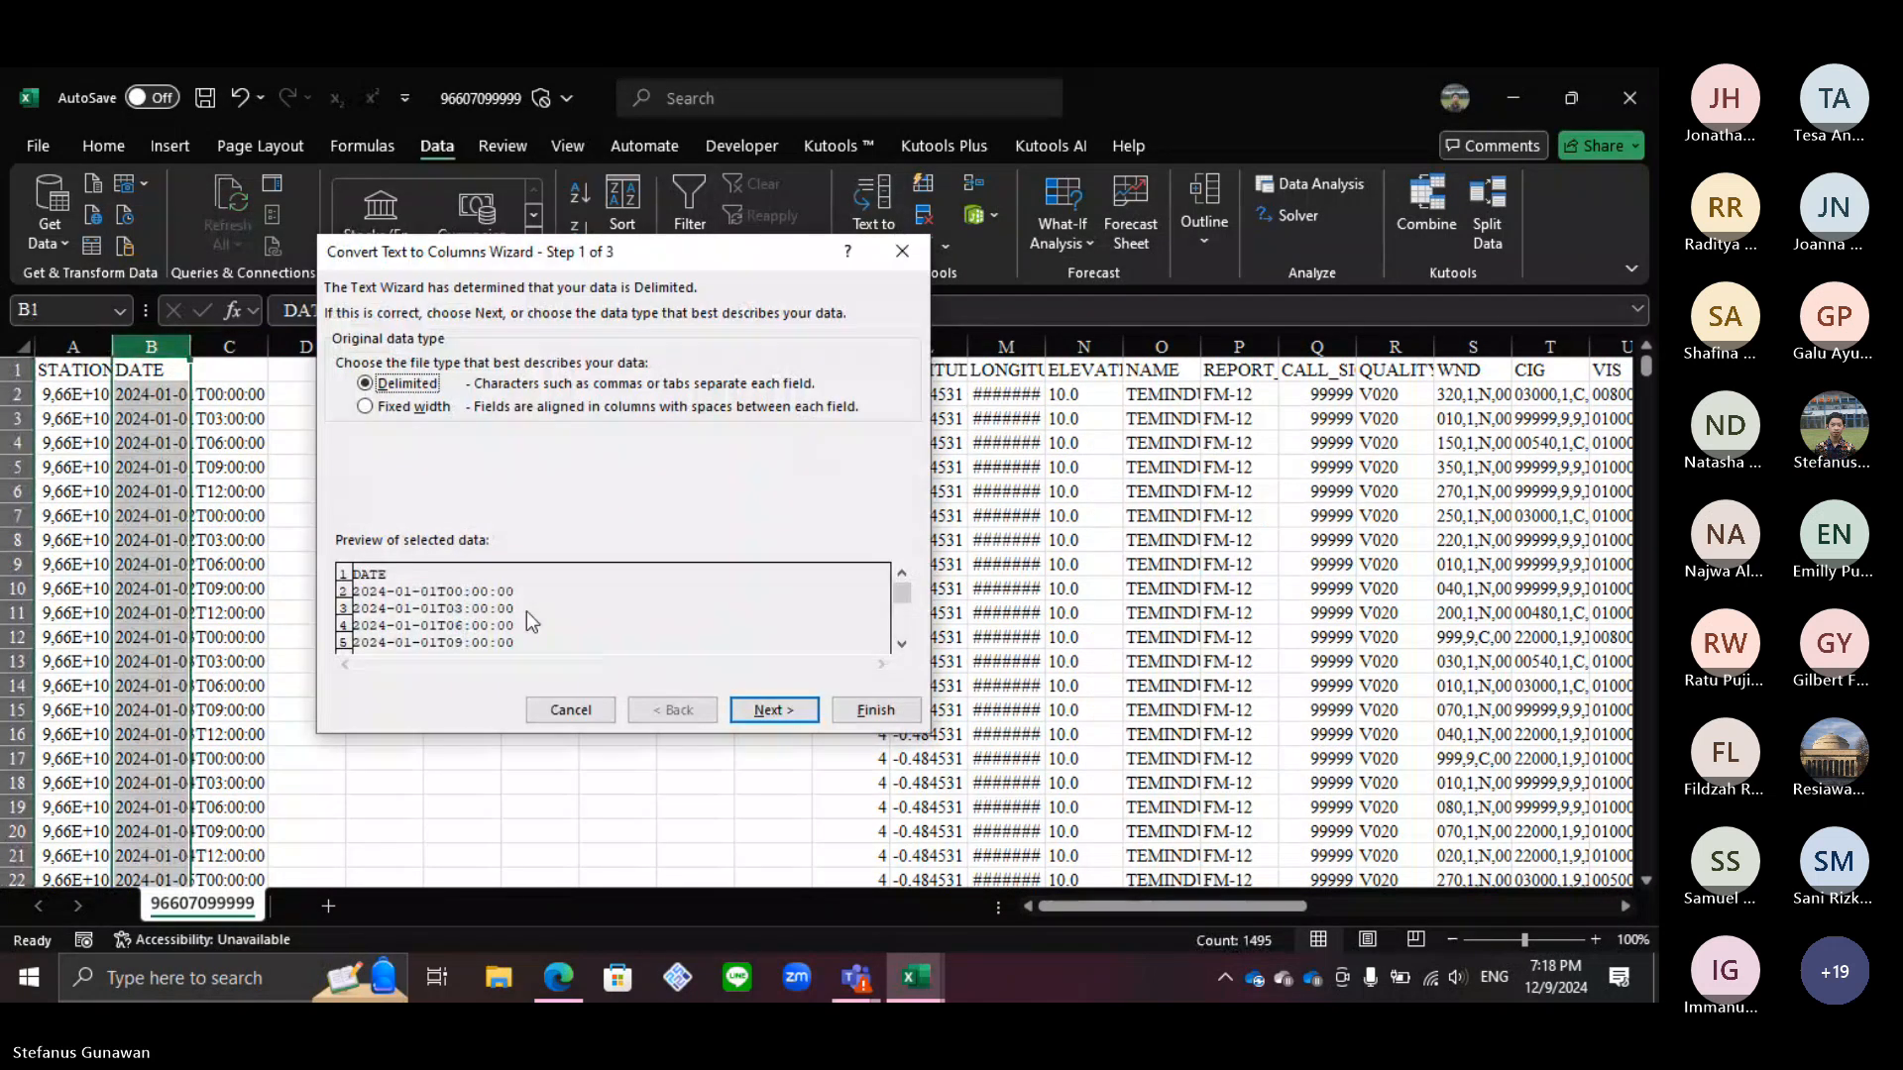
{"action": "left_click", "coordinate": [774, 710]}
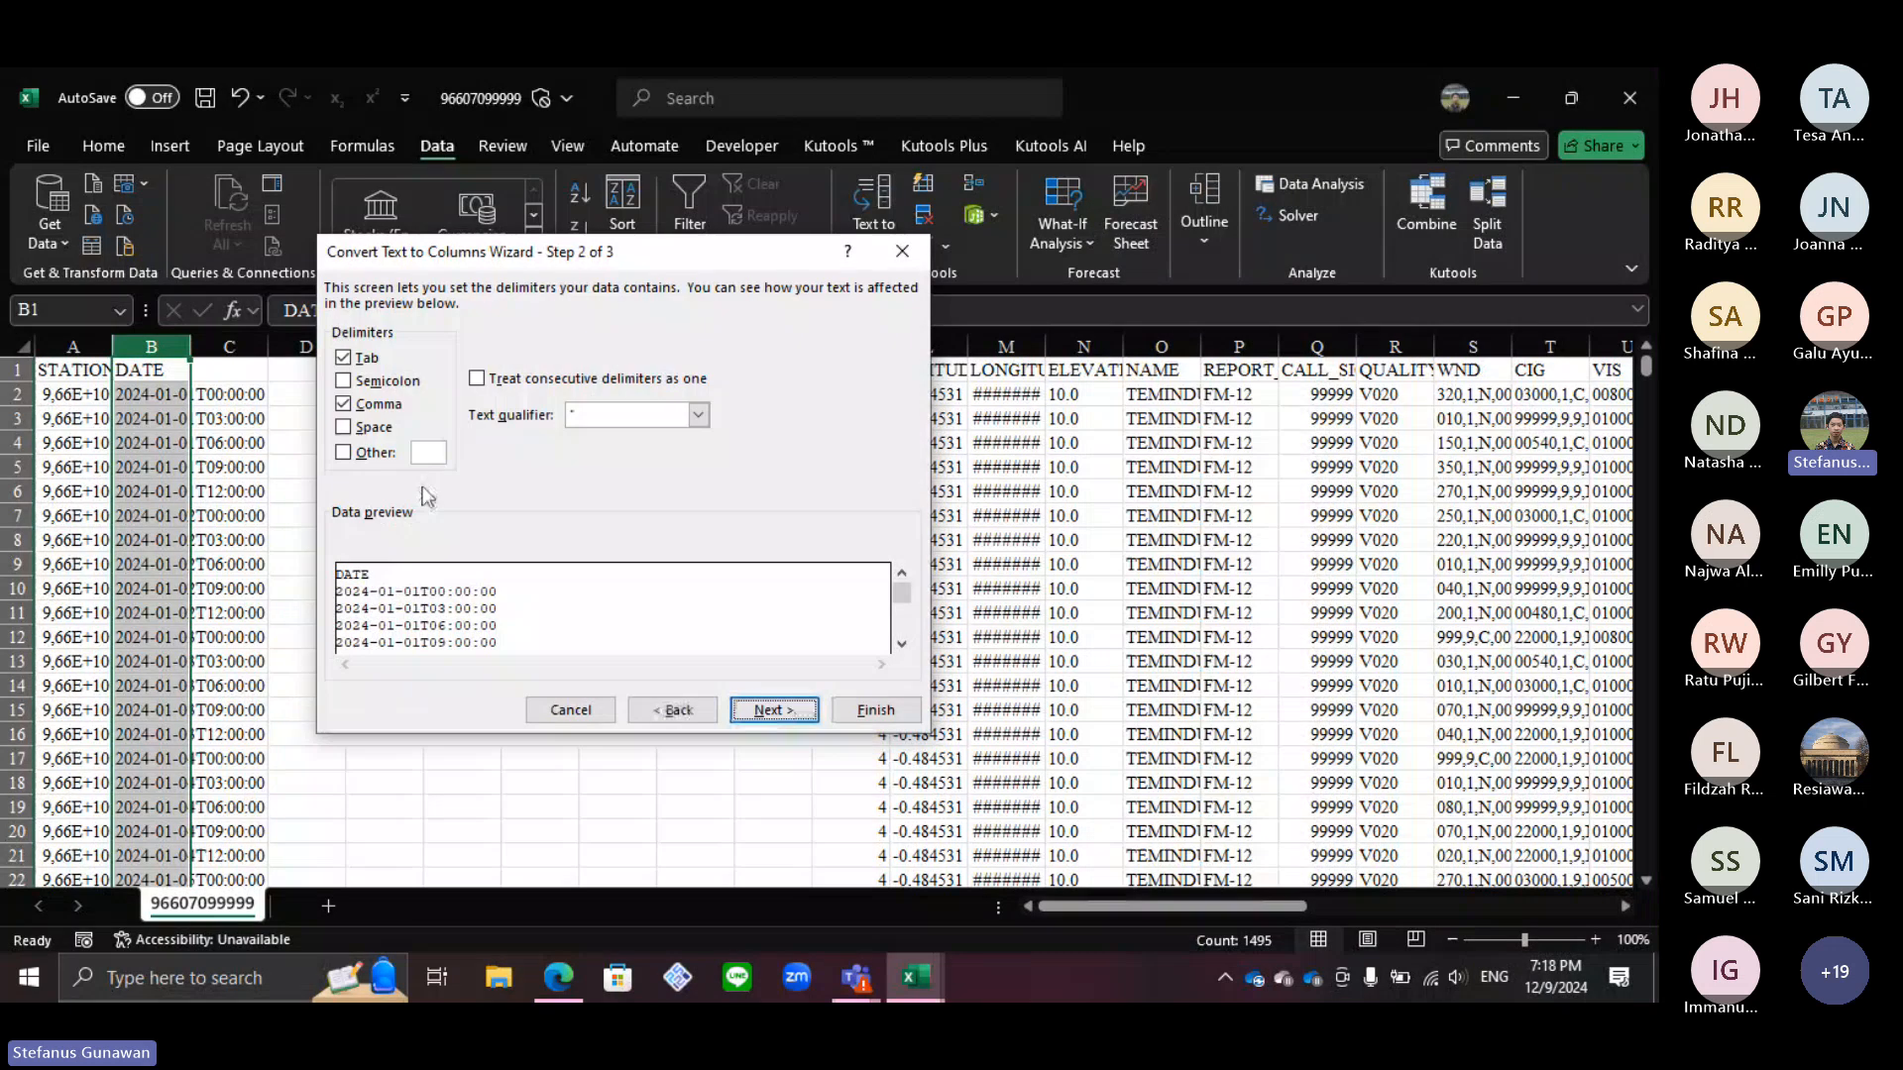
{"action": "left_click", "coordinate": [345, 404]}
{"action": "left_click", "coordinate": [433, 456]}
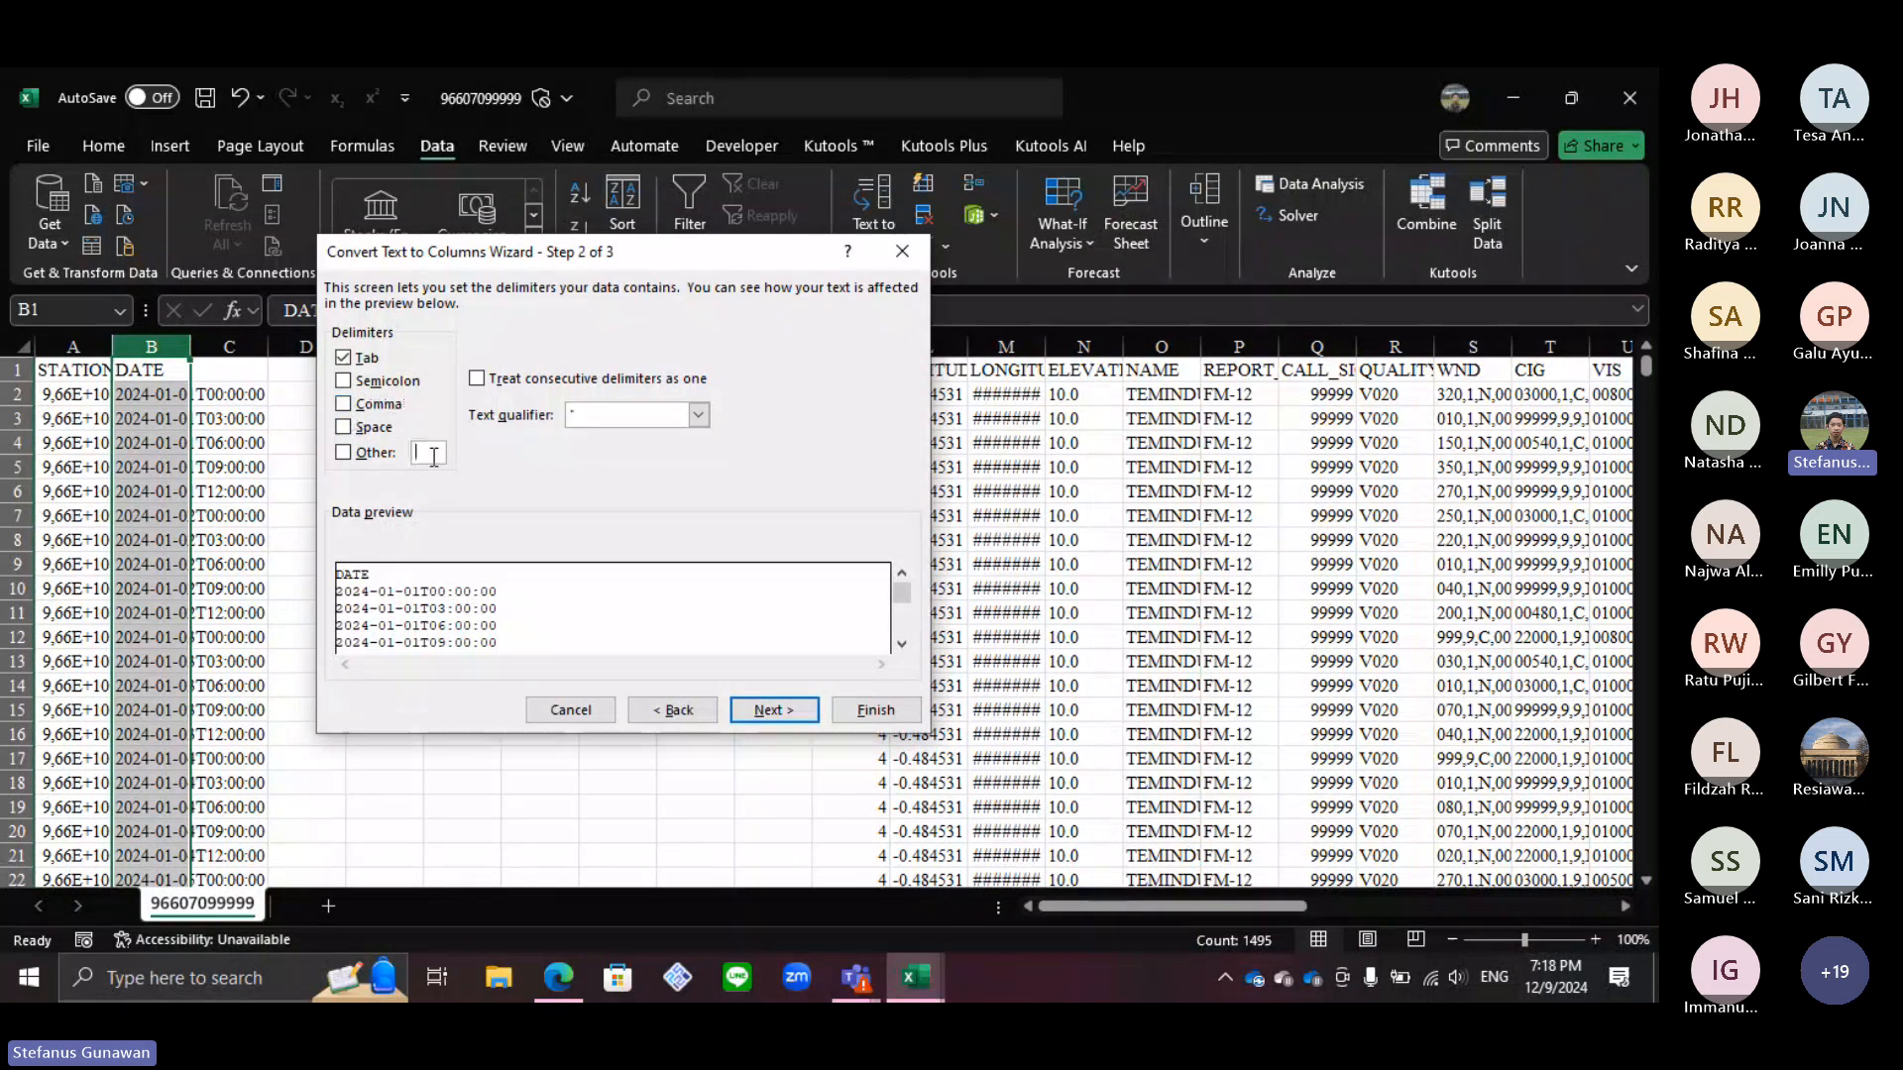
{"action": "type", "text": "-"}
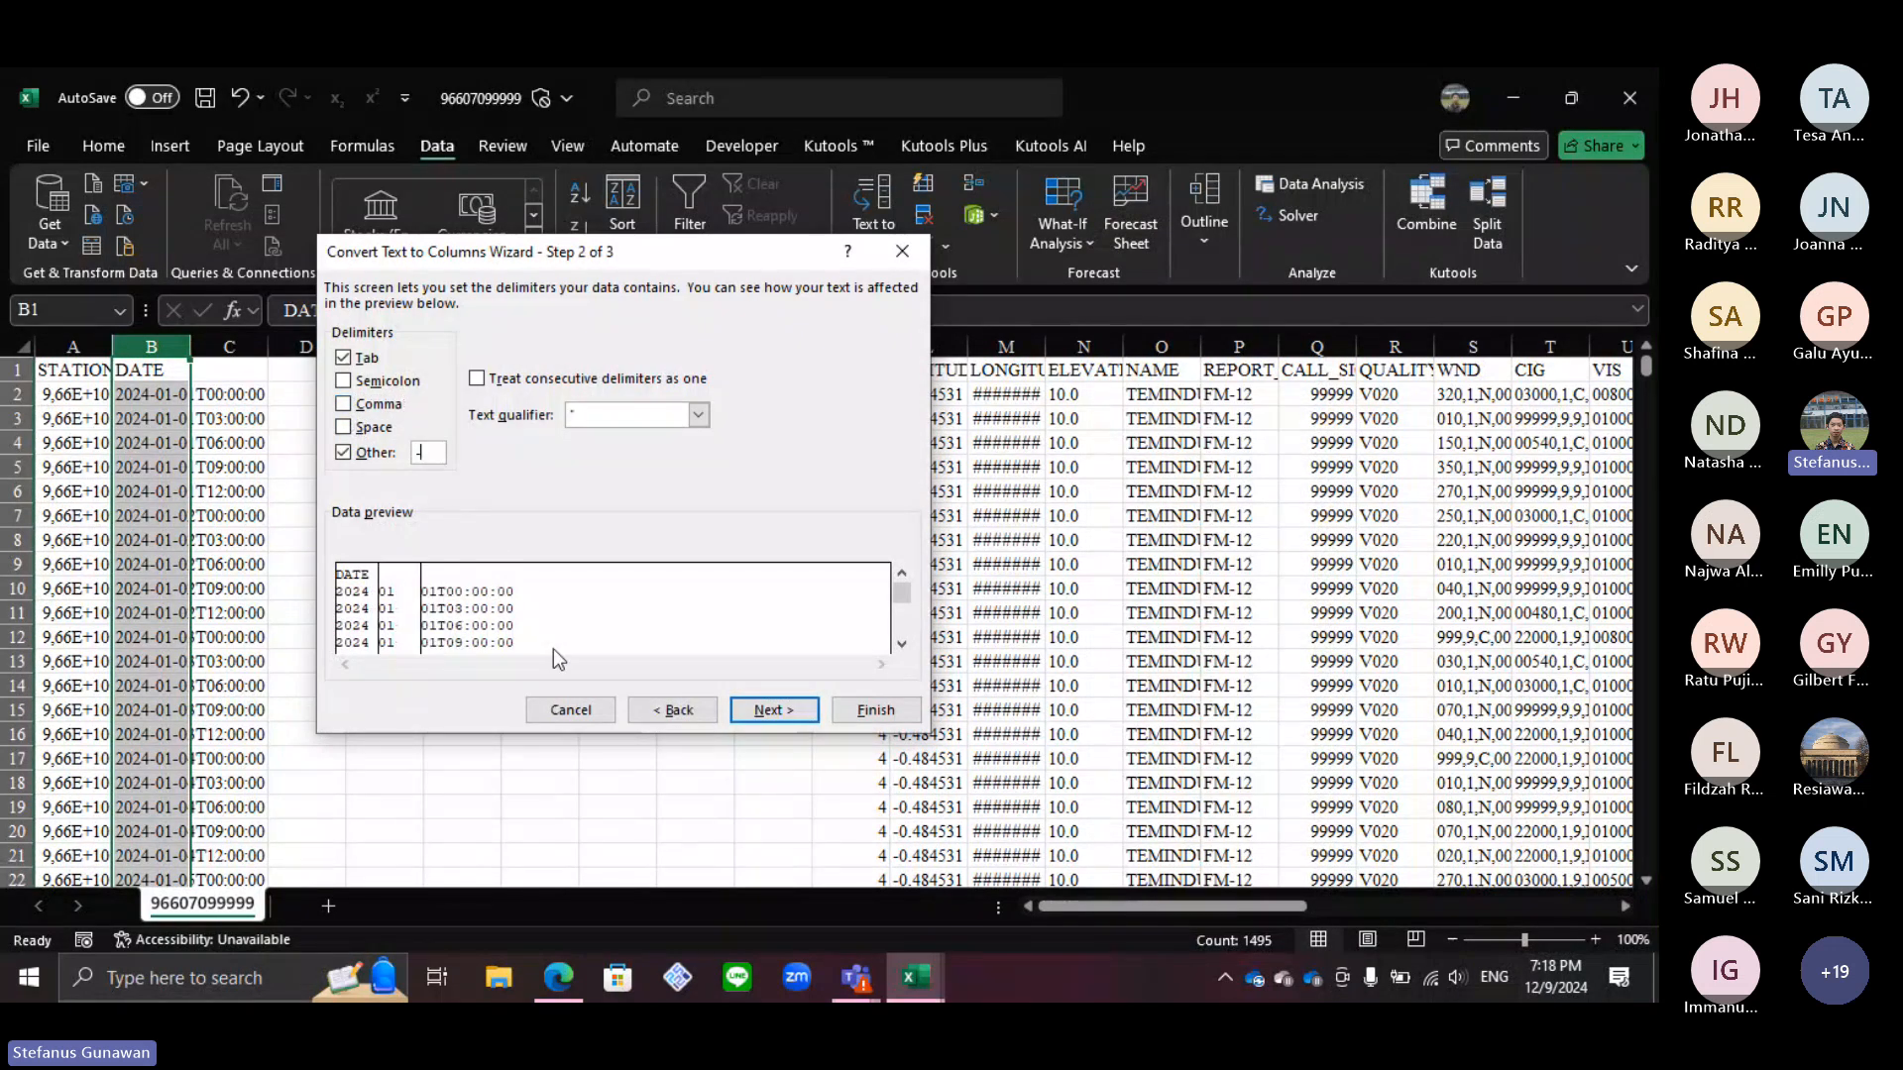
{"action": "left_click", "coordinate": [746, 711]}
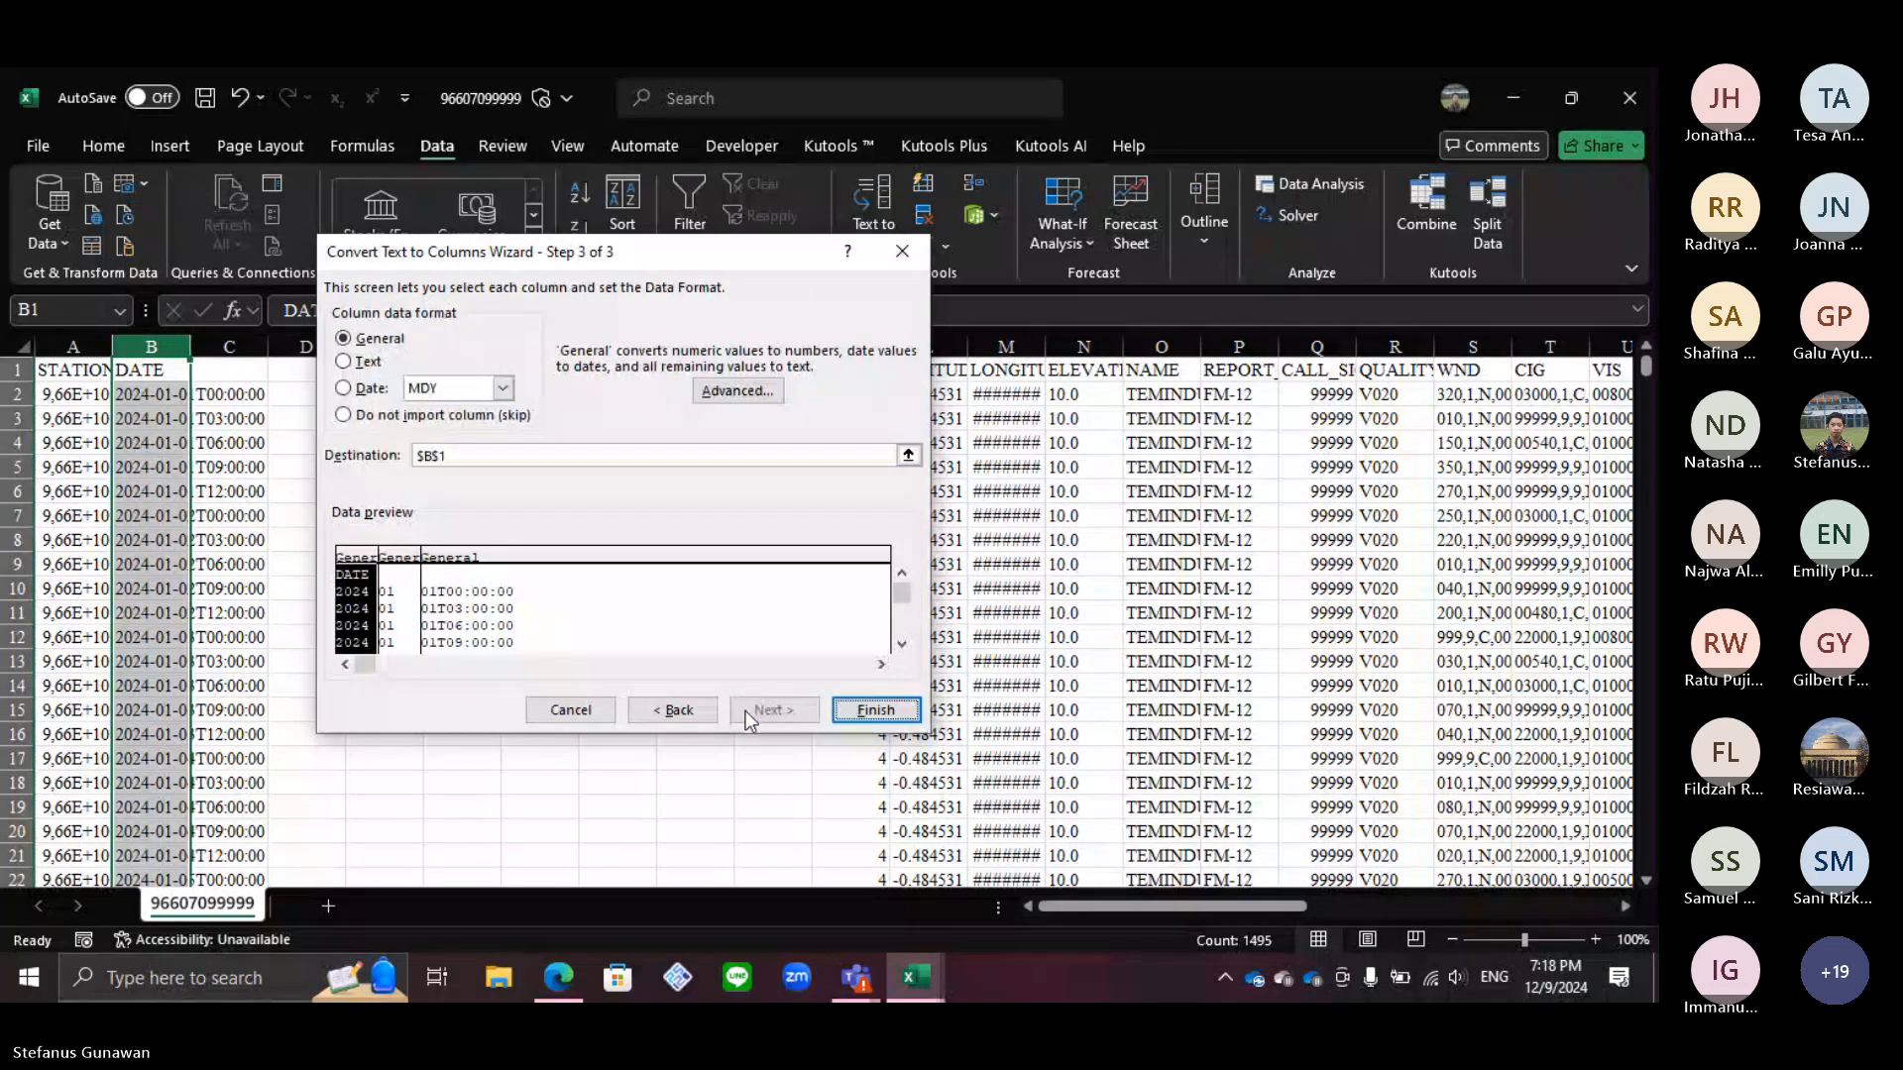
{"action": "left_click", "coordinate": [865, 710]}
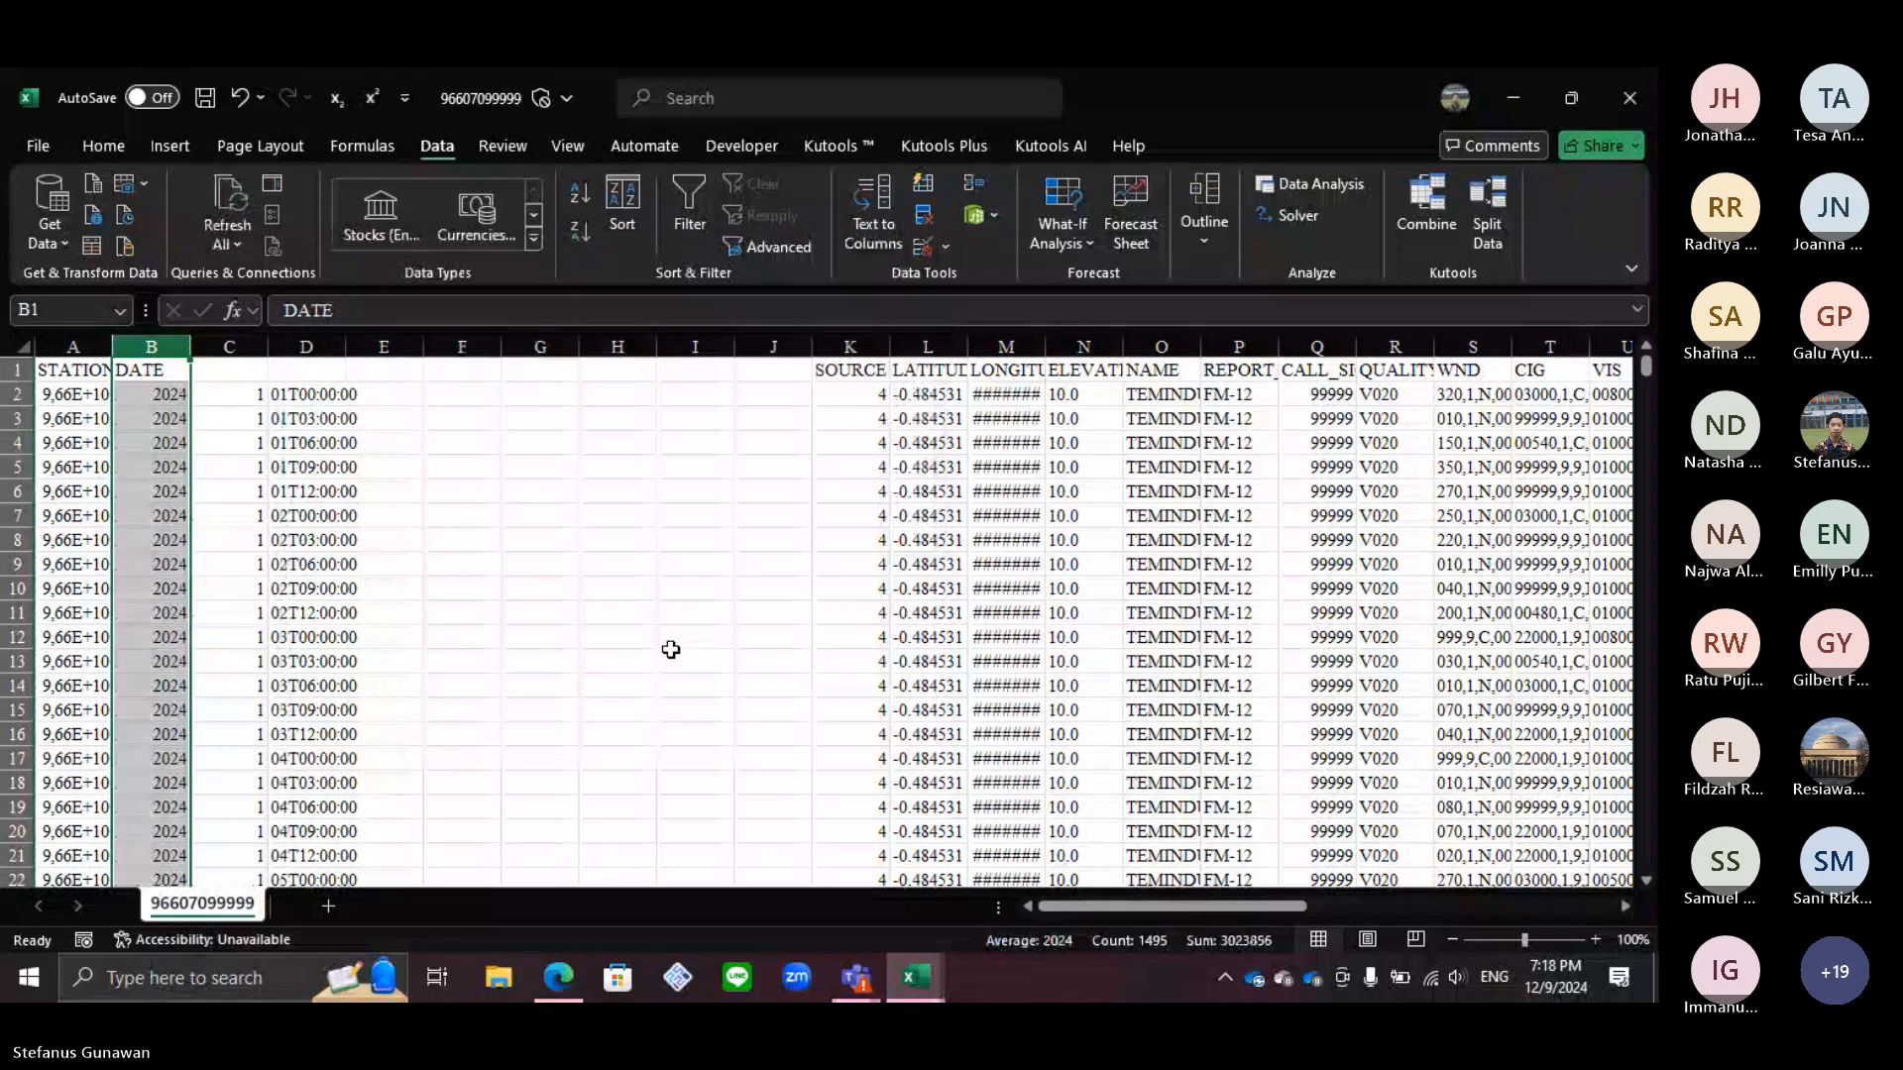
{"action": "left_click", "coordinate": [241, 395]}
{"action": "left_click", "coordinate": [310, 413]}
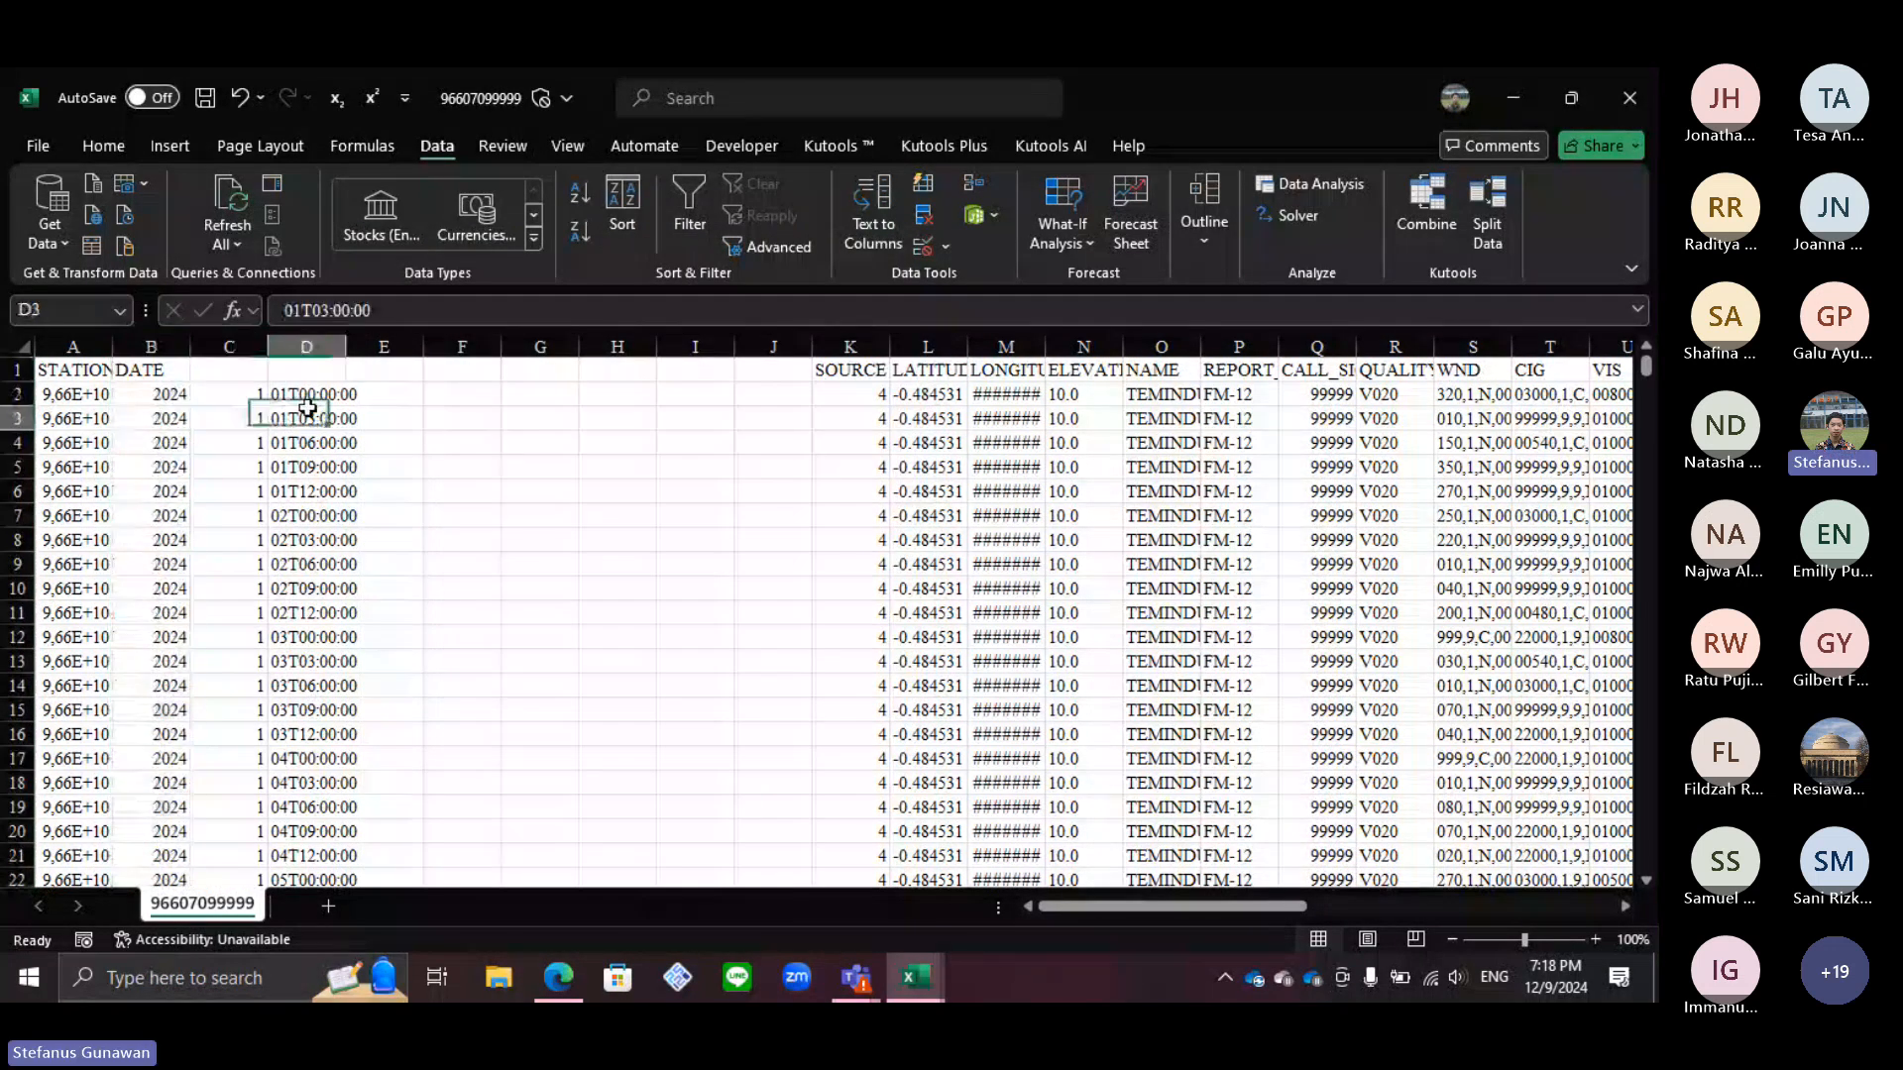
Step: Split the day-and-time values in column D with Text to Columns, using "T" as the other delimiter and General format
{"action": "left_click", "coordinate": [313, 347]}
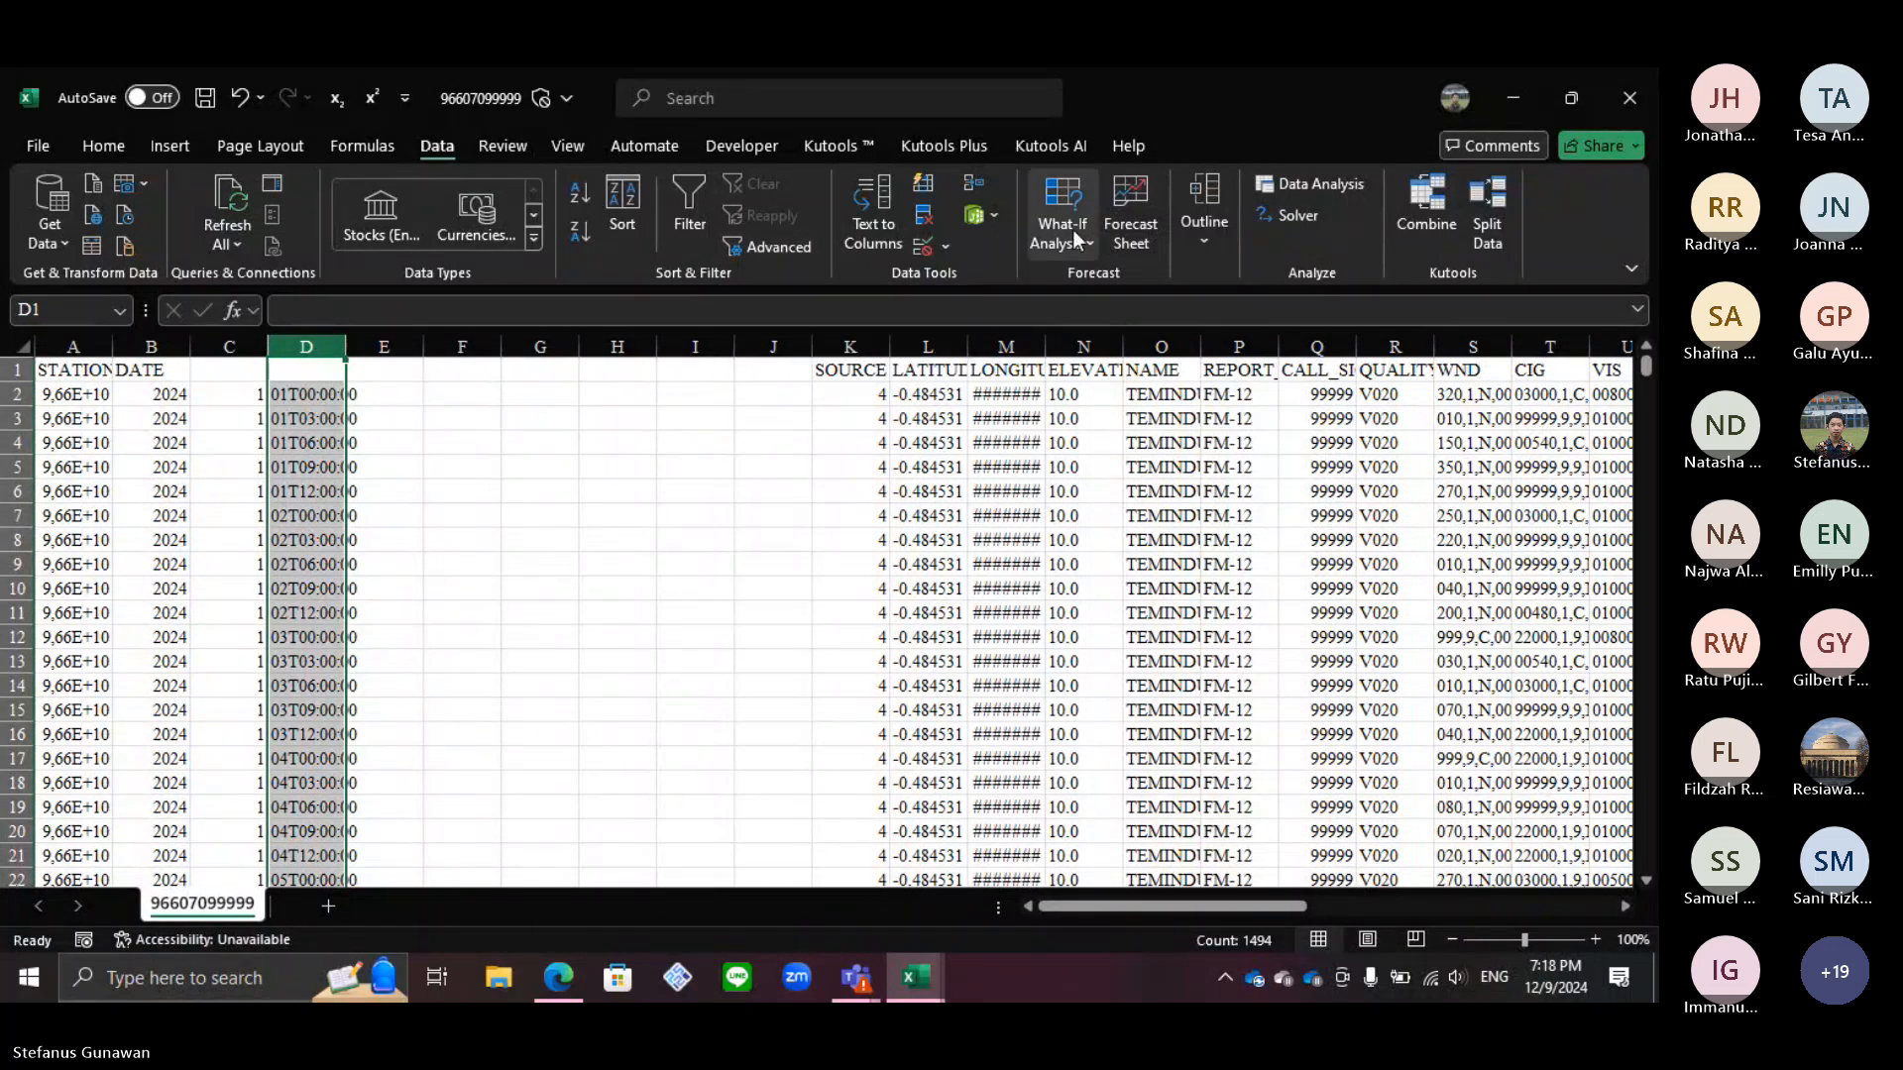
{"action": "left_click", "coordinate": [898, 236]}
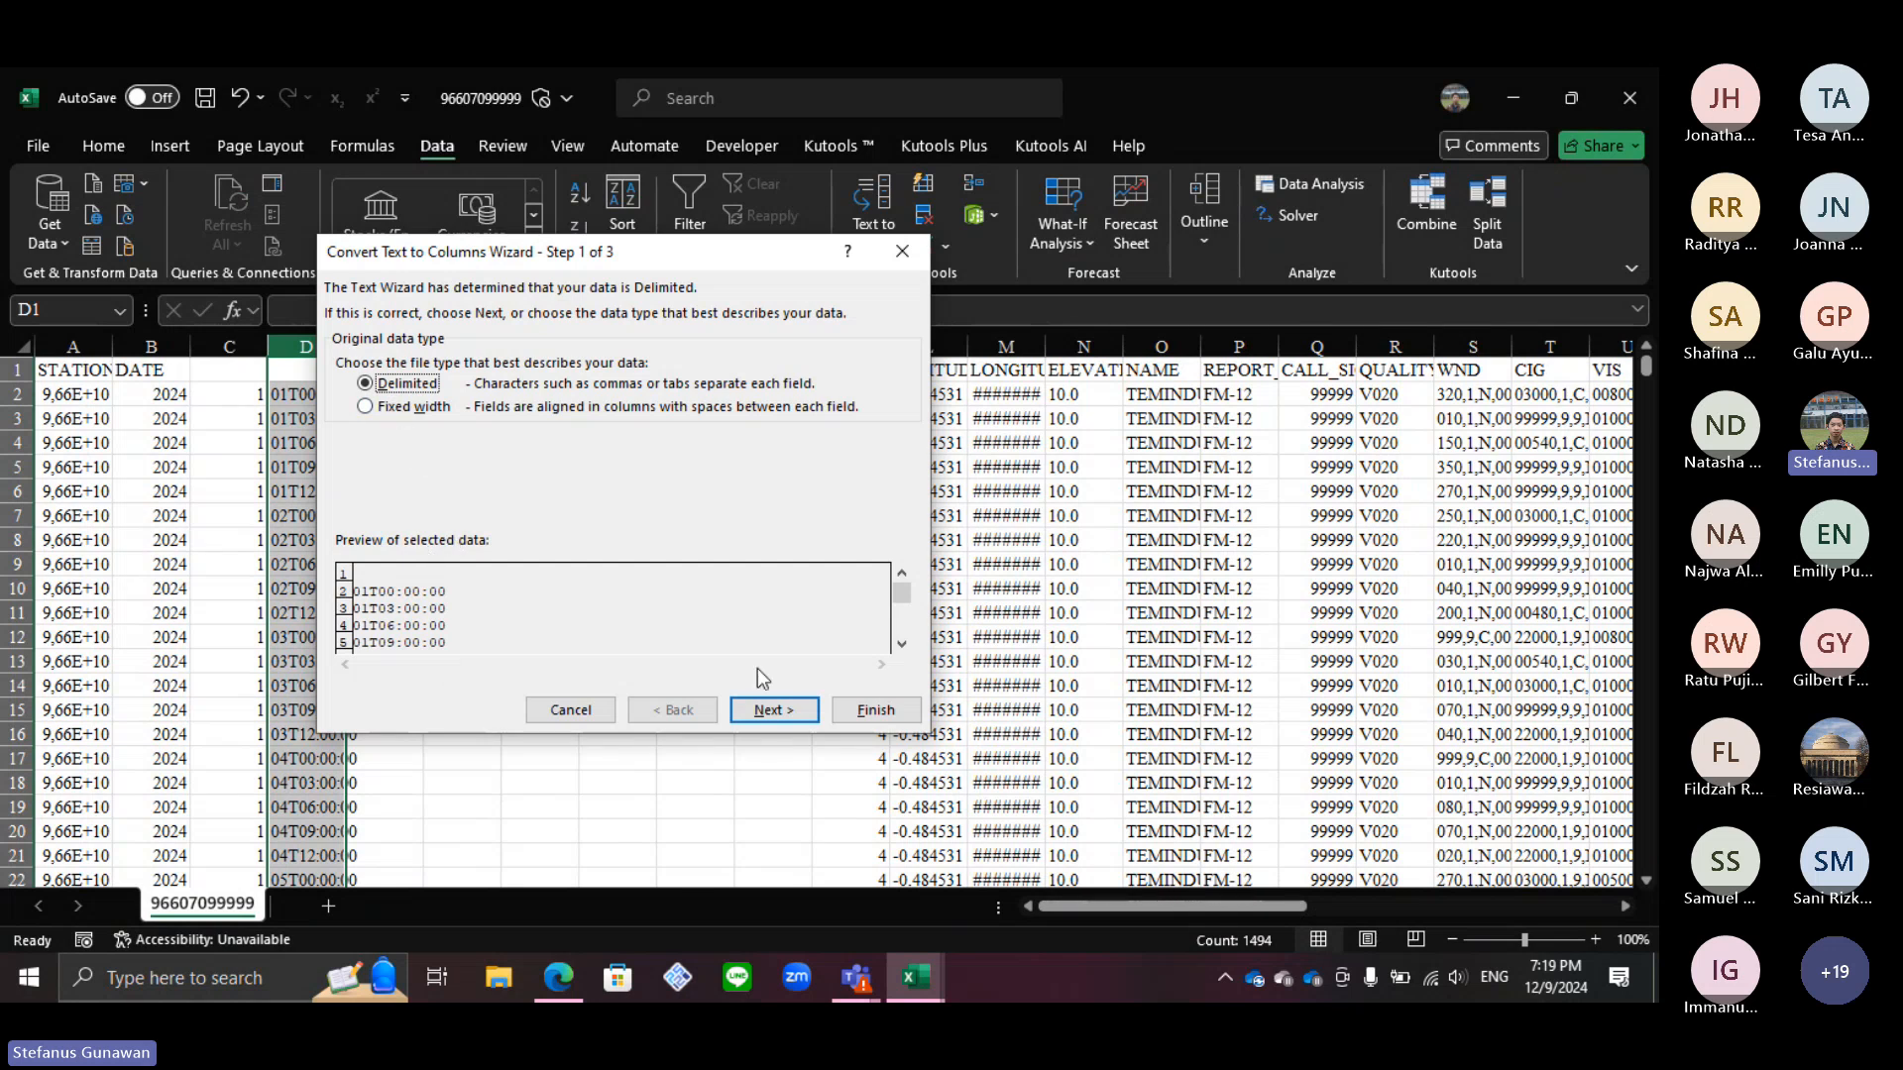
{"action": "left_click", "coordinate": [788, 711]}
{"action": "left_click", "coordinate": [429, 454]}
{"action": "type", "text": "-"}
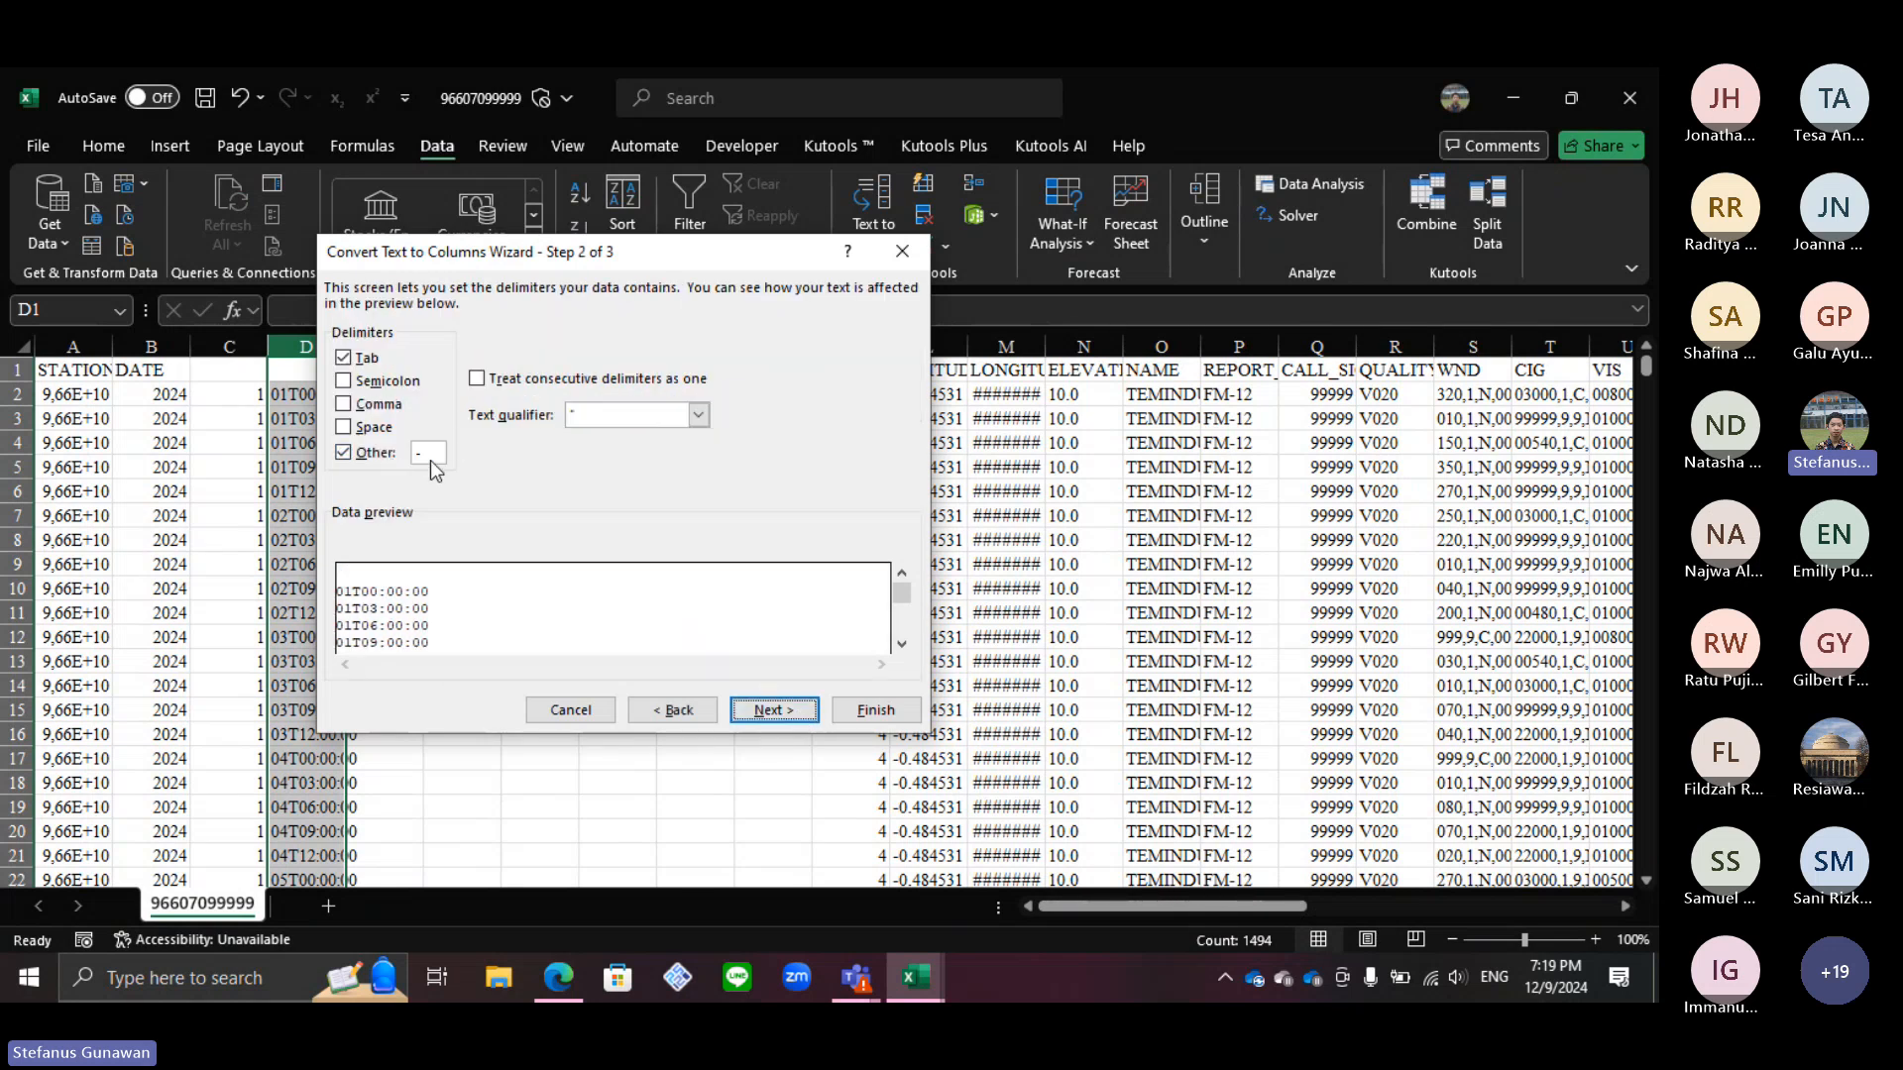
{"action": "left_click", "coordinate": [426, 460]}
{"action": "left_click_drag", "start_coordinate": [424, 456], "coordinate": [411, 454]}
{"action": "type", "text": "T"}
{"action": "left_click", "coordinate": [772, 711]}
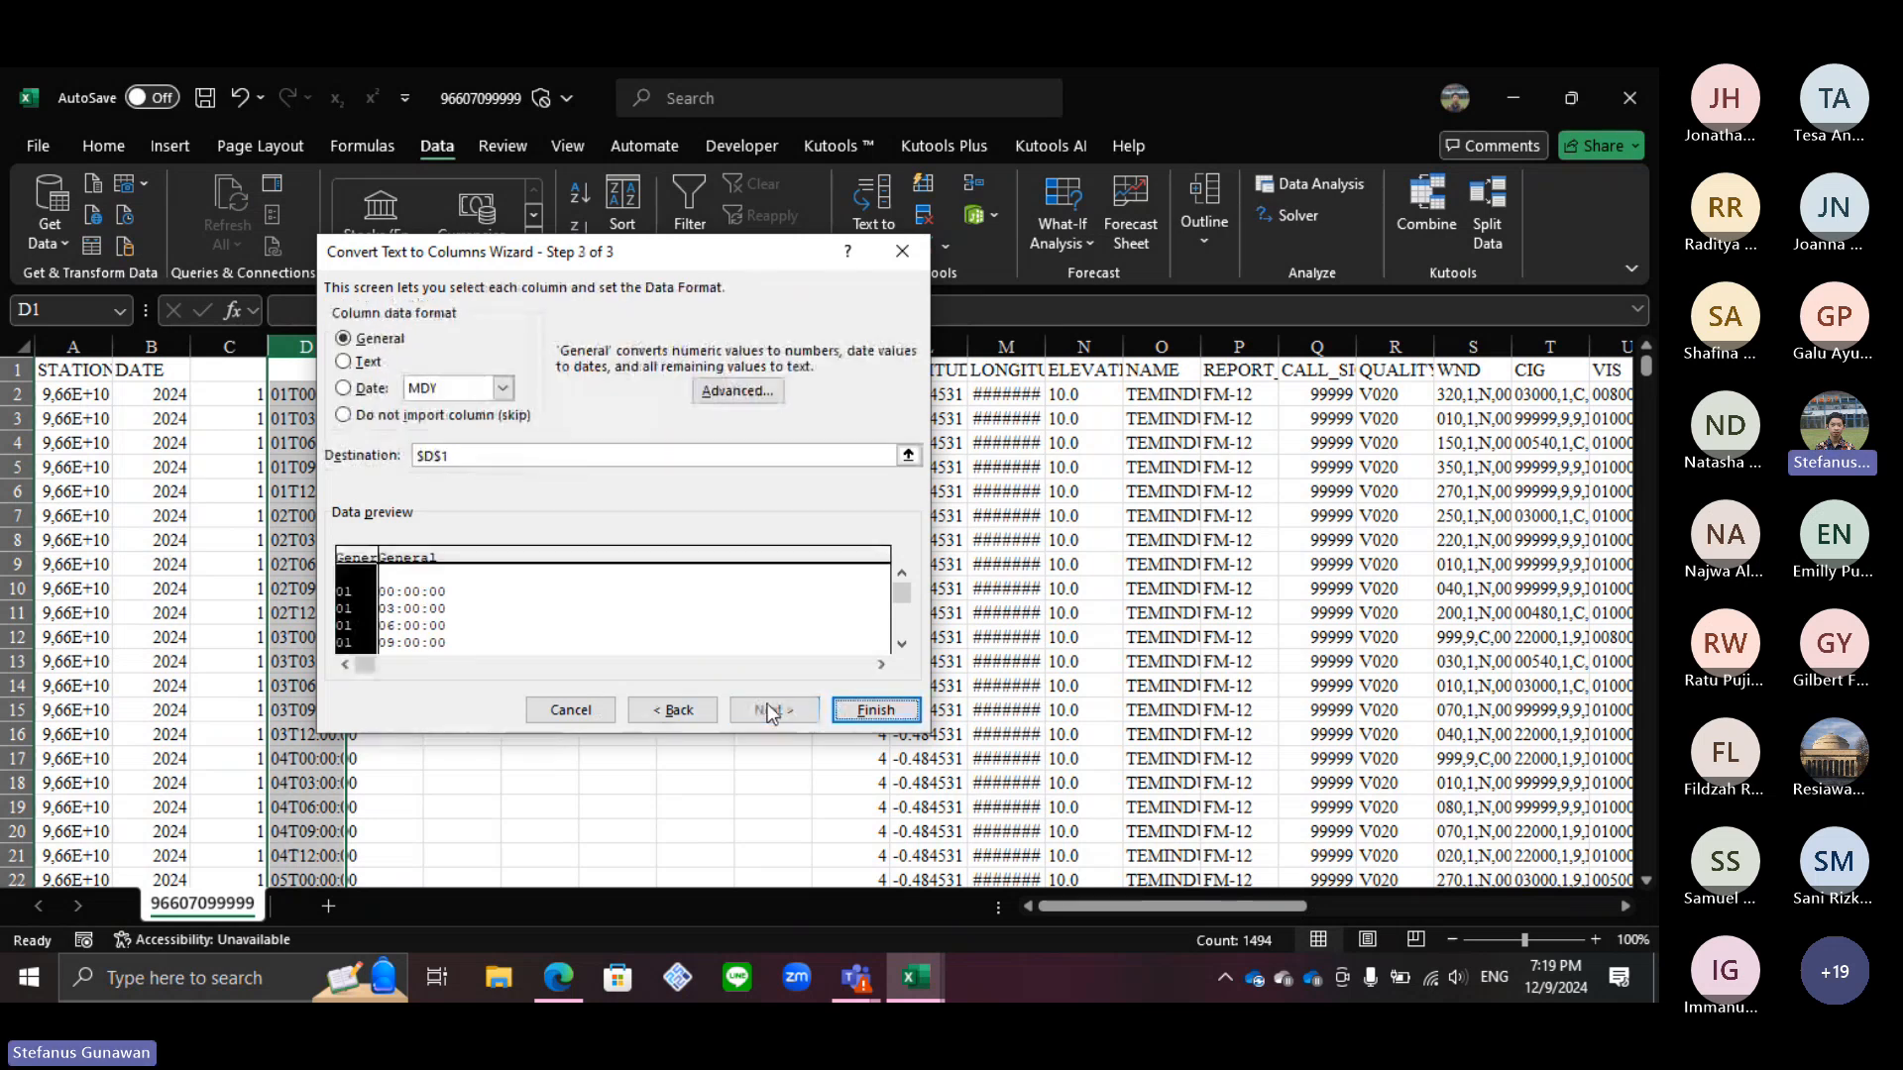
{"action": "left_click", "coordinate": [875, 710]}
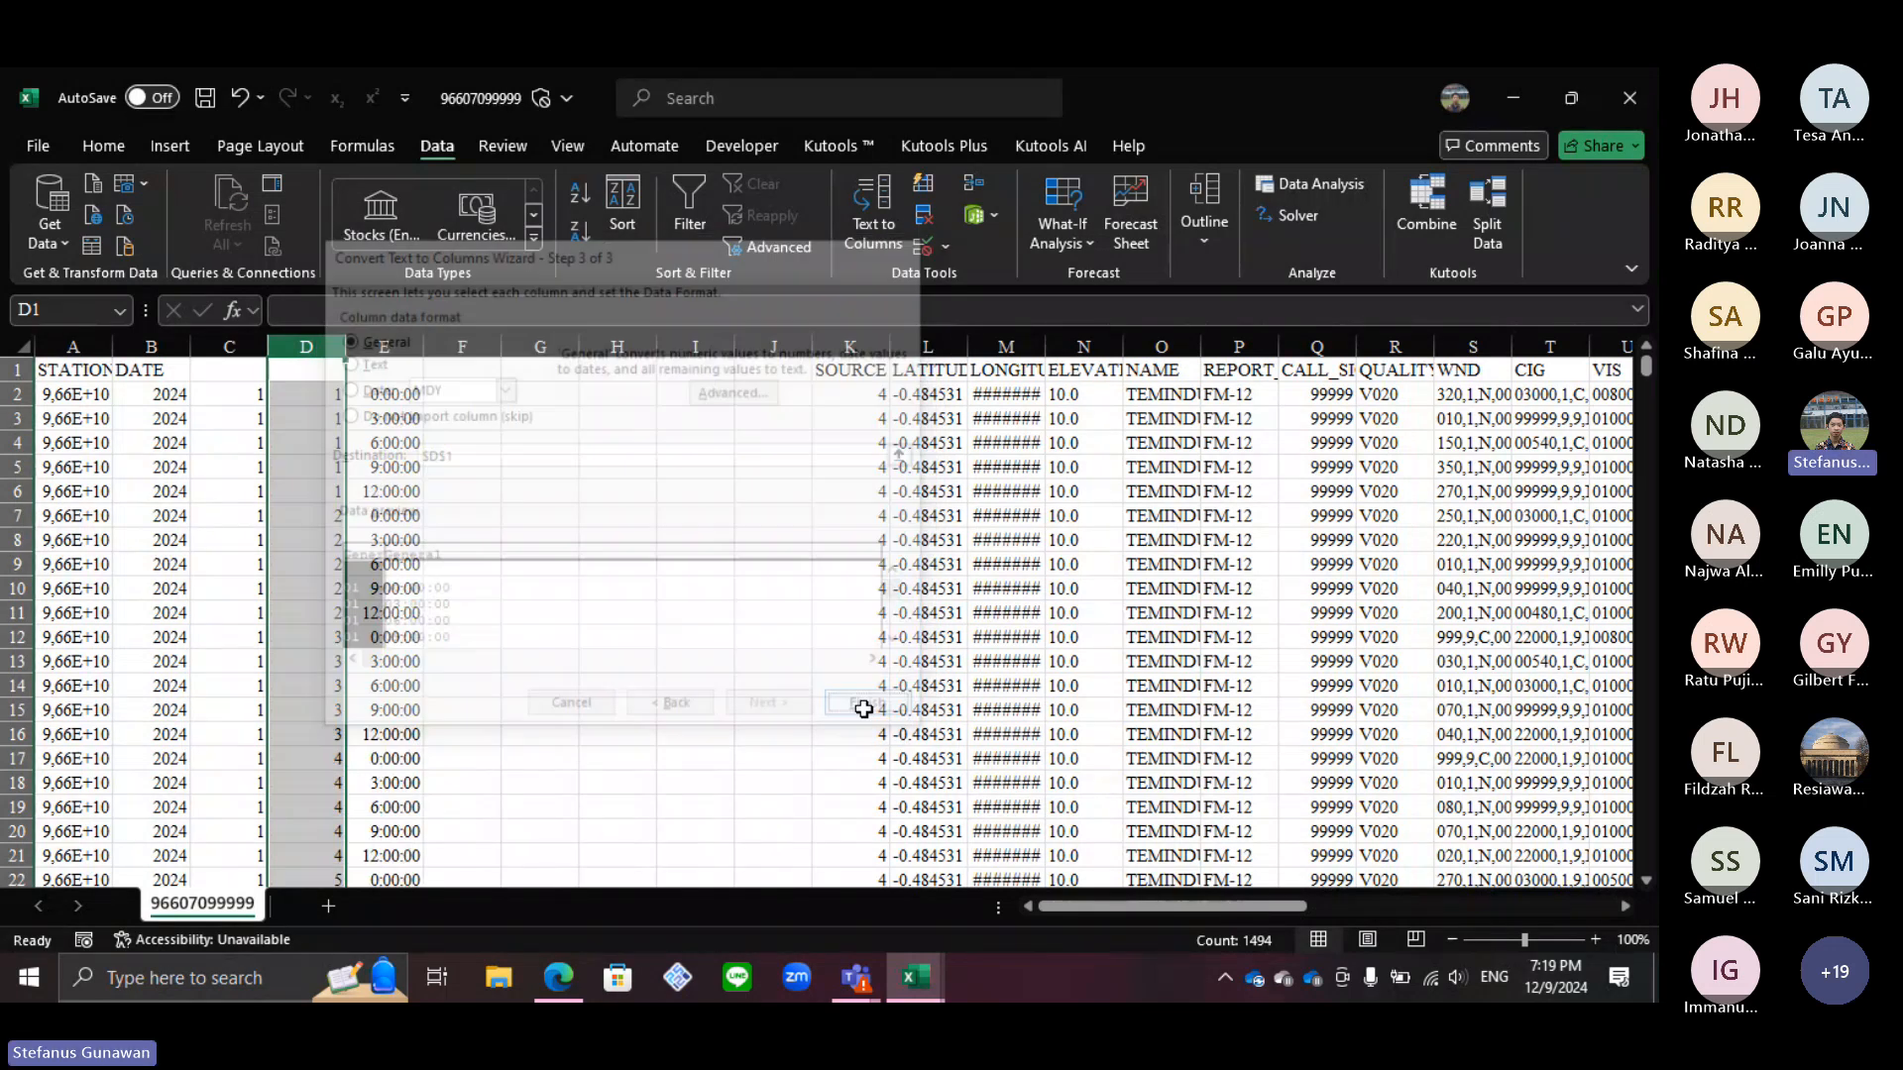
{"action": "left_click", "coordinate": [441, 467]}
{"action": "left_click", "coordinate": [393, 440]}
{"action": "left_click", "coordinate": [434, 412]}
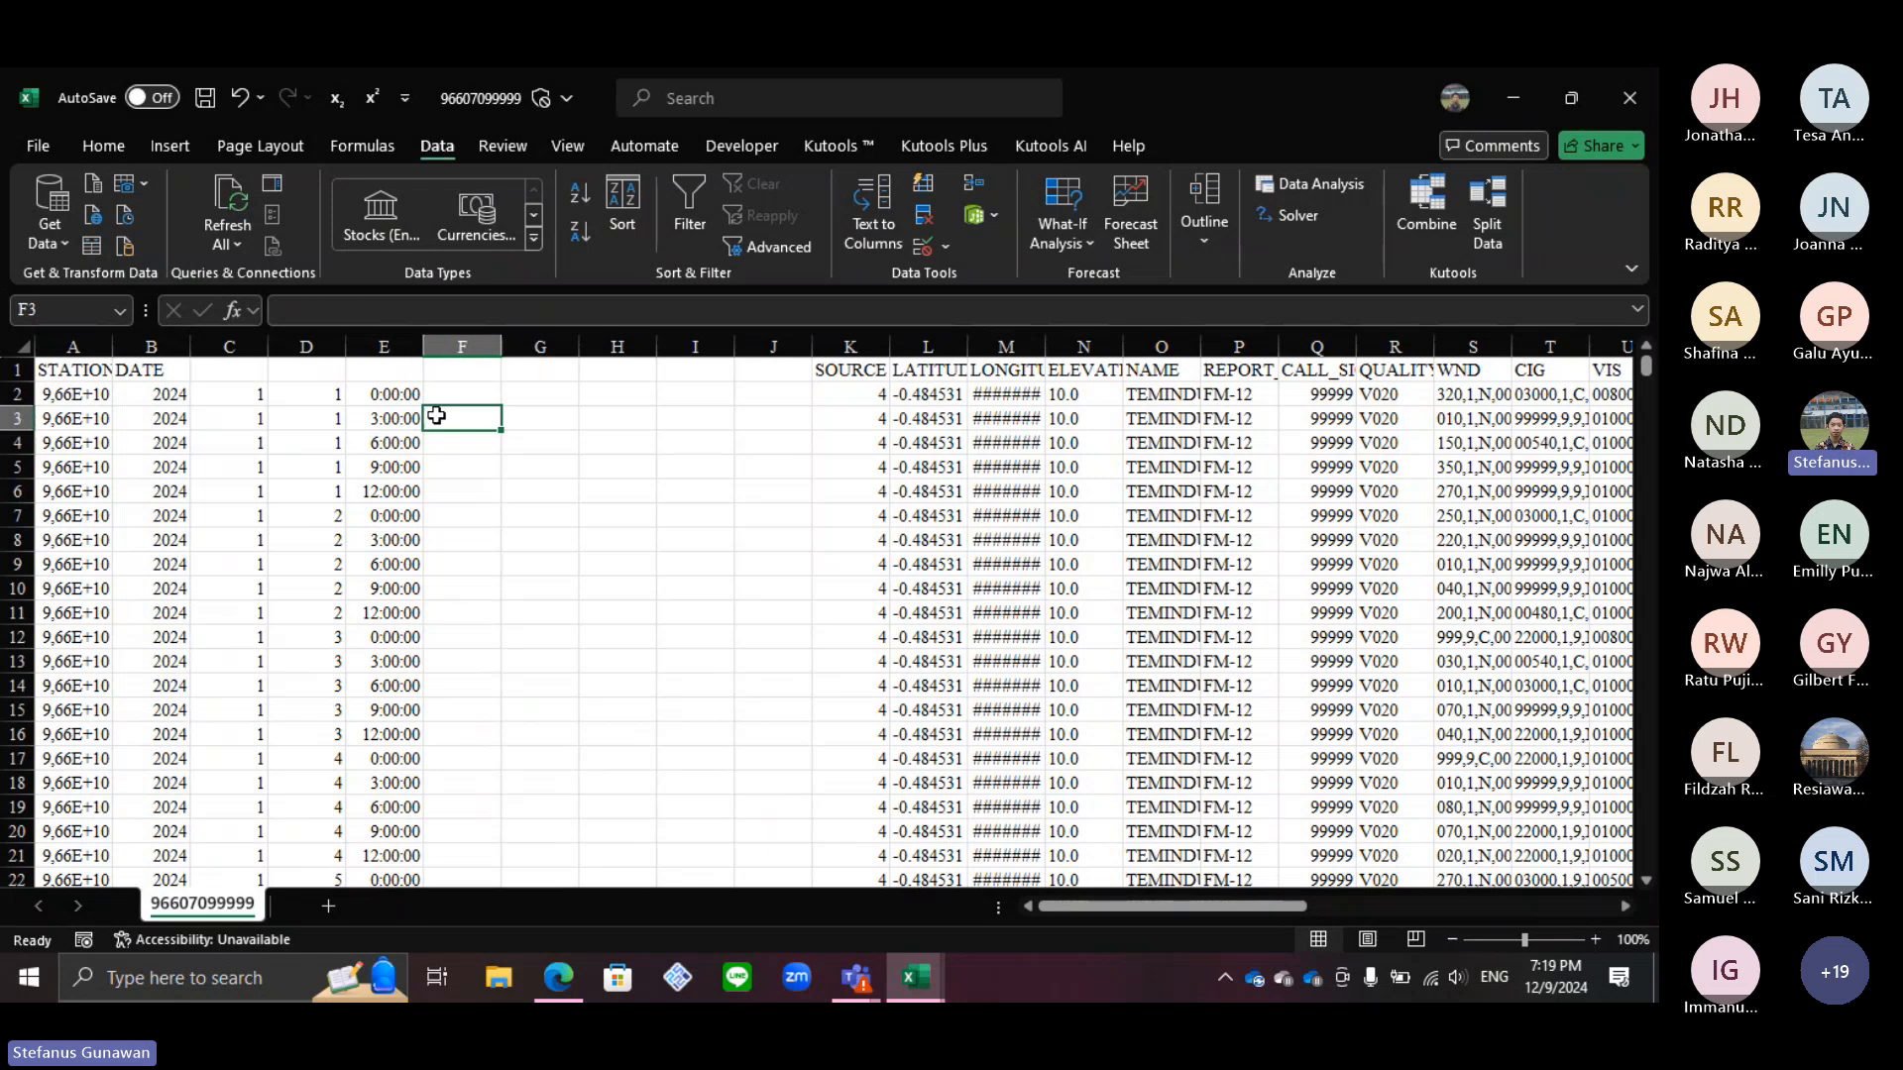
Step: Replace the DATE header in cell B1 with YEAR
{"action": "left_click", "coordinate": [306, 391]}
{"action": "left_click", "coordinate": [157, 371]}
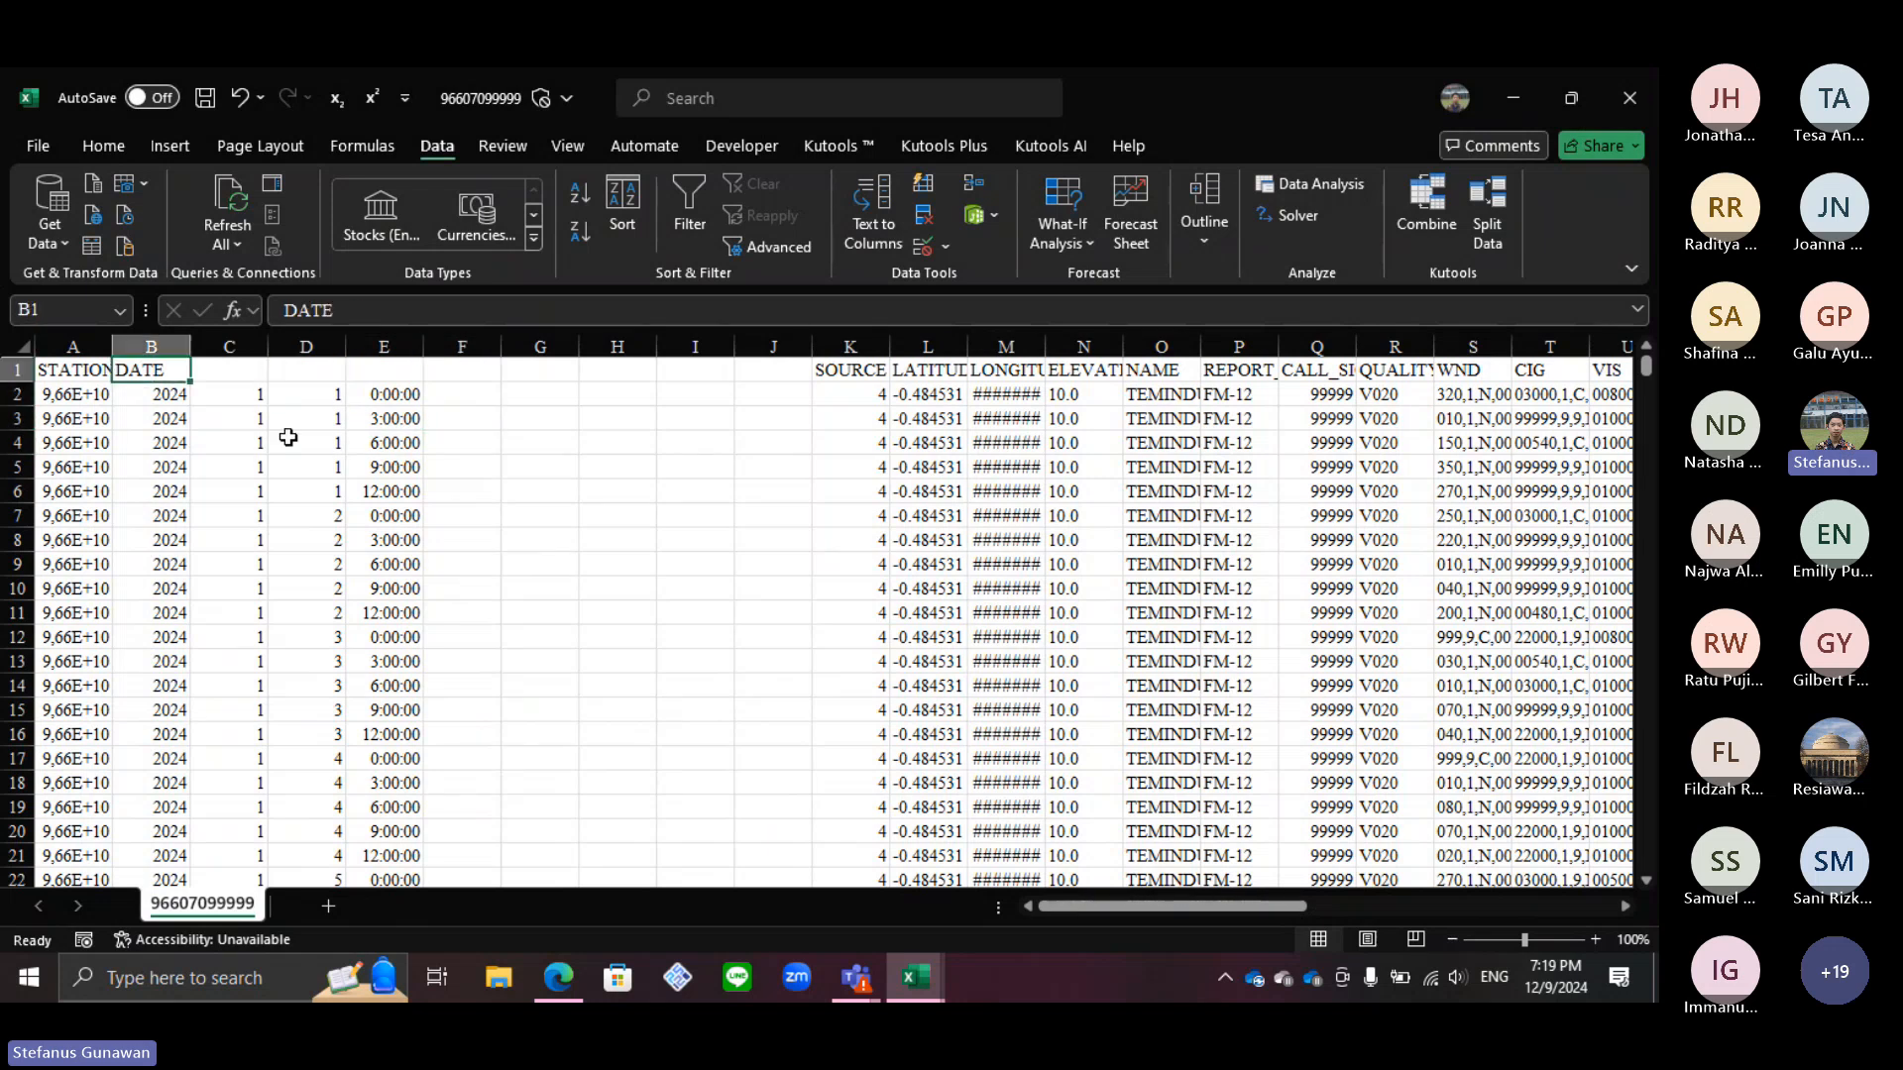
{"action": "type", "text": "YEAR"}
{"action": "key", "text": "Tab"}
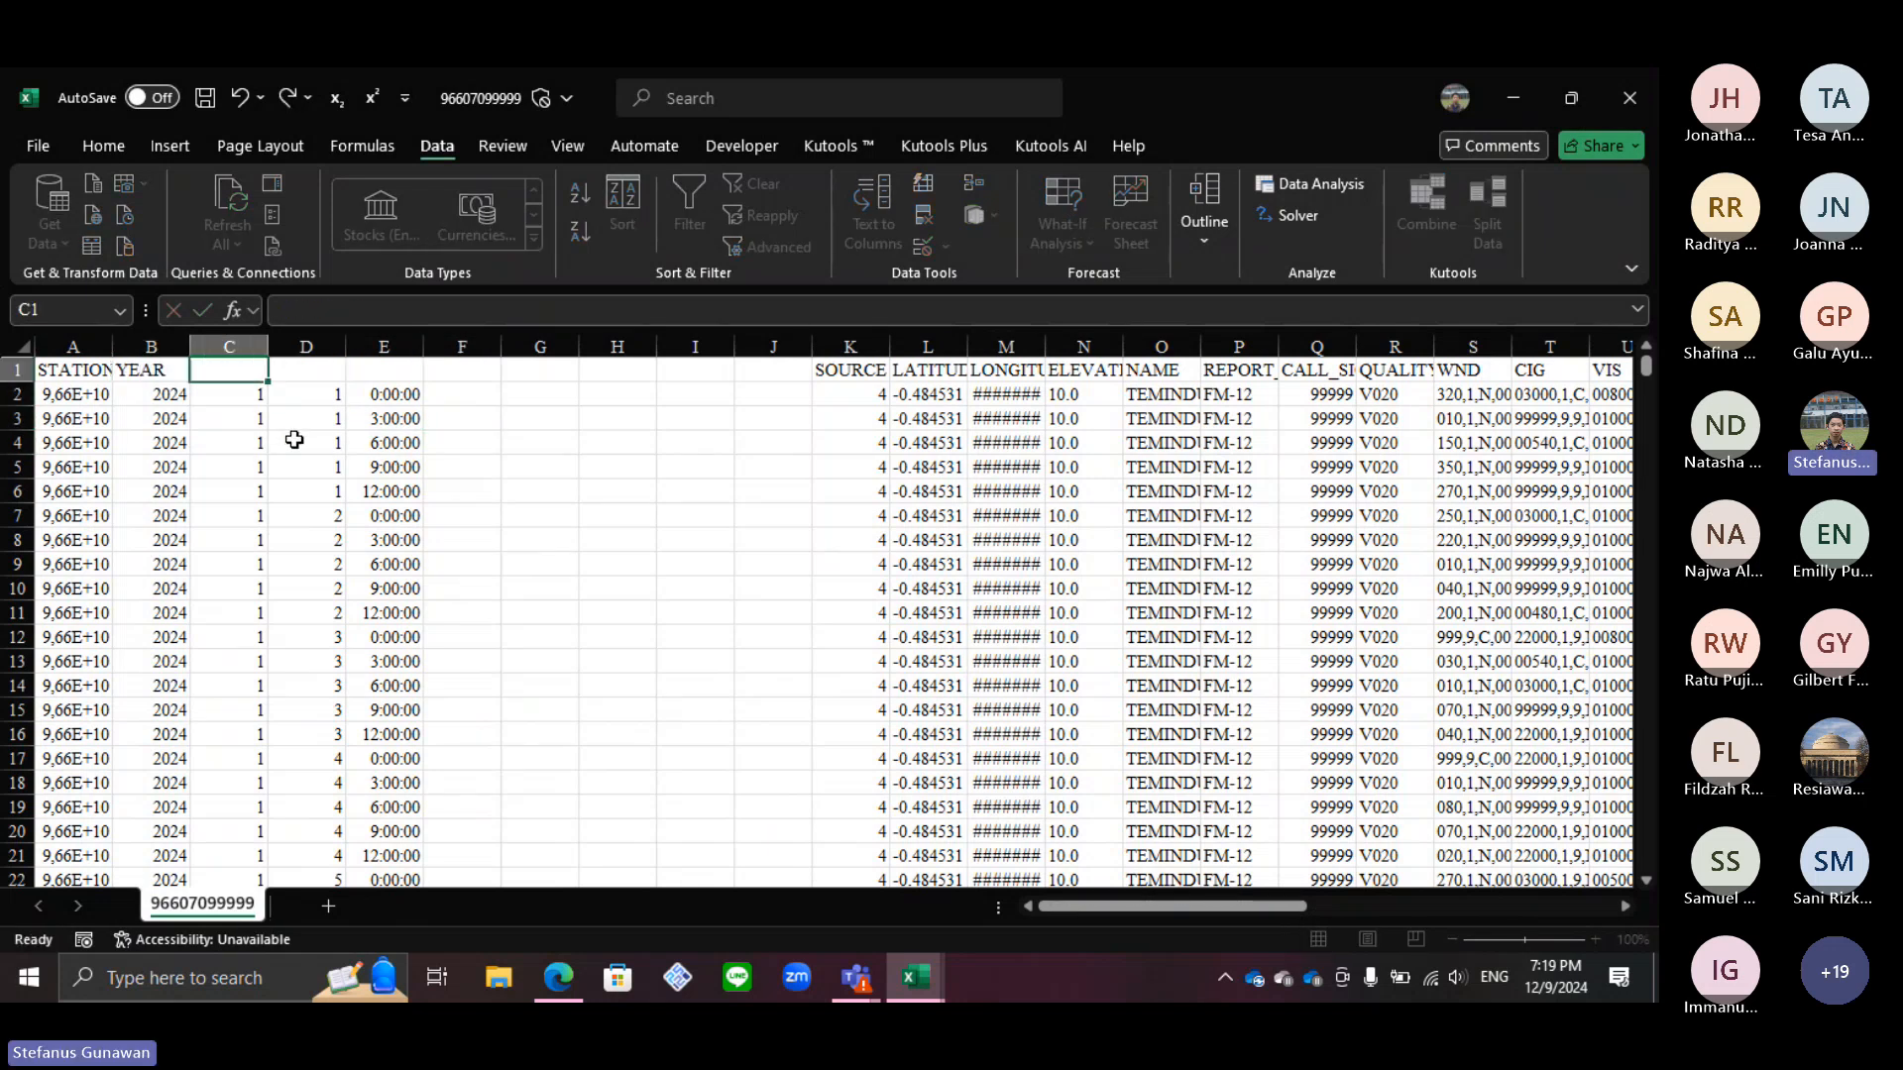
Step: Label the split date columns by entering MONTH in C1, DATE in D1 and TIME in E1
{"action": "type", "text": "MONTH"}
{"action": "key", "text": "Tab"}
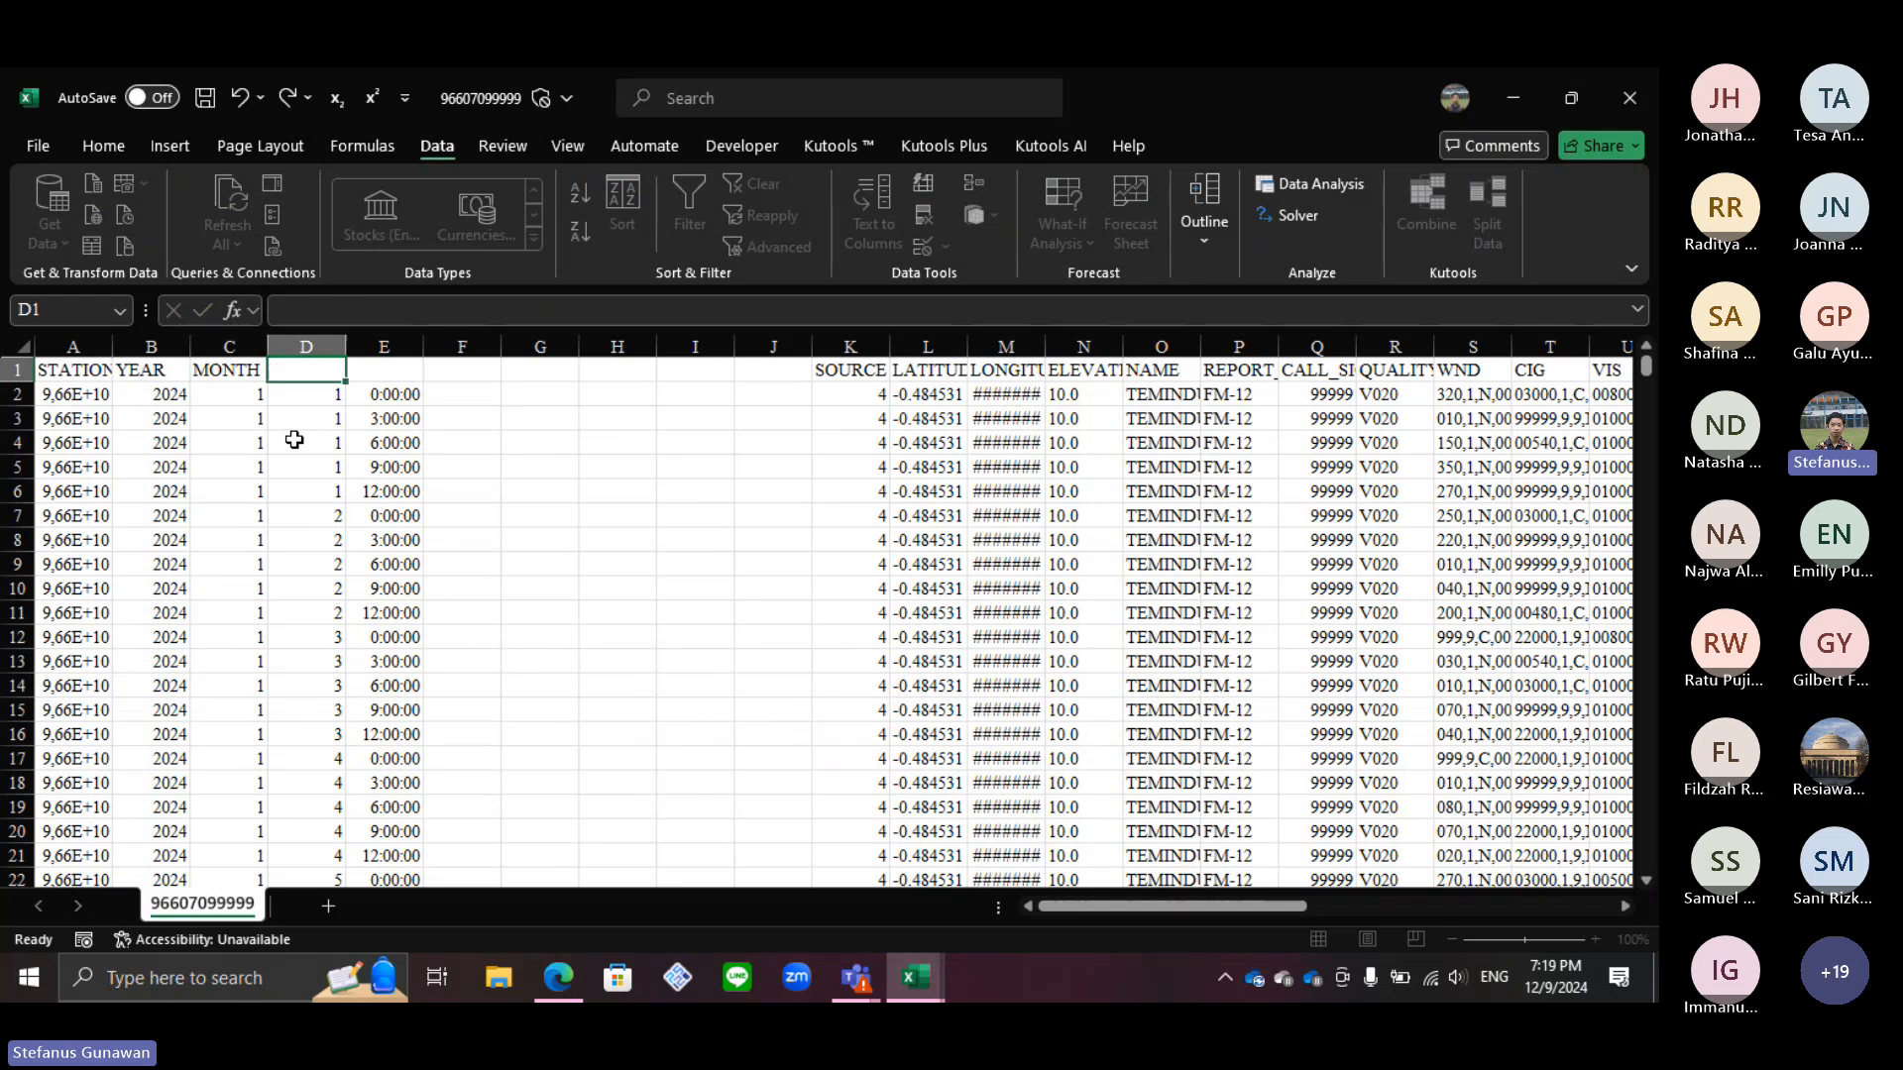
{"action": "type", "text": "DATE"}
{"action": "key", "text": "Tab"}
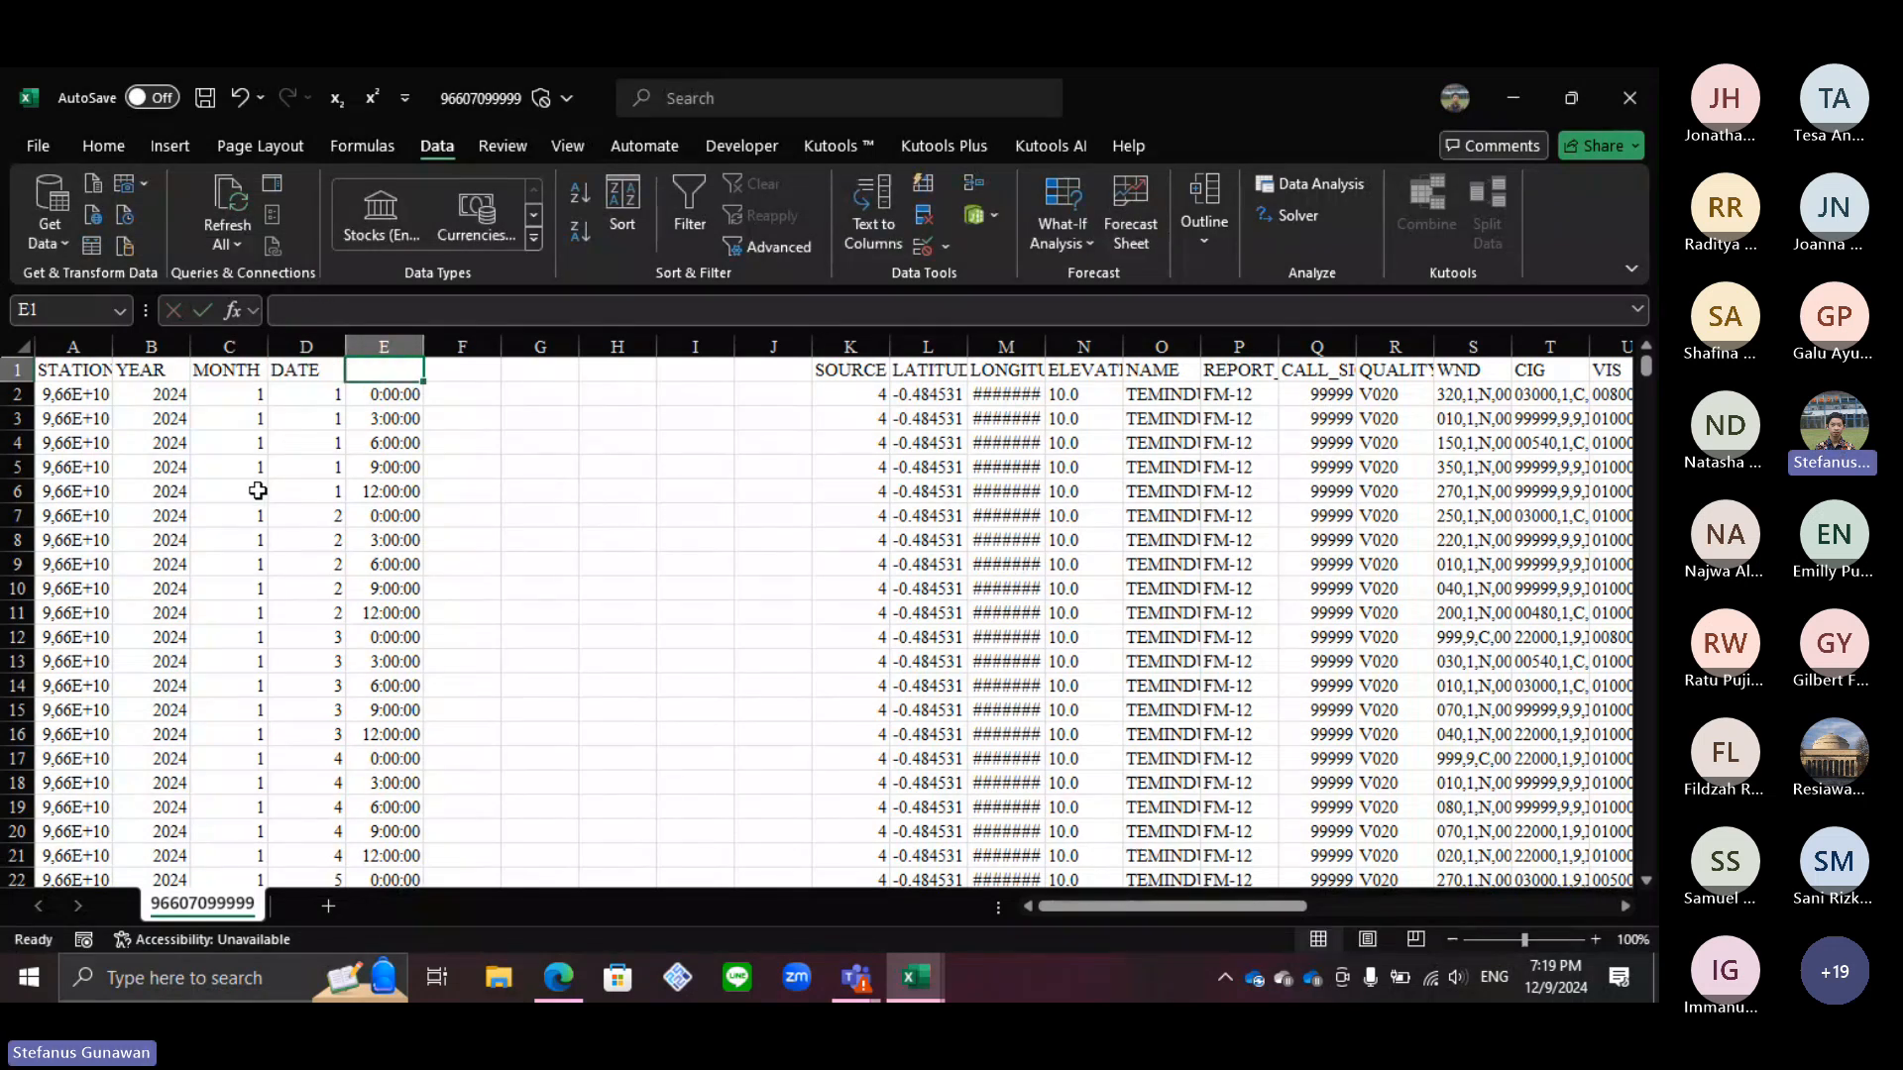
{"action": "type", "text": "TIME"}
{"action": "key", "text": "Return"}
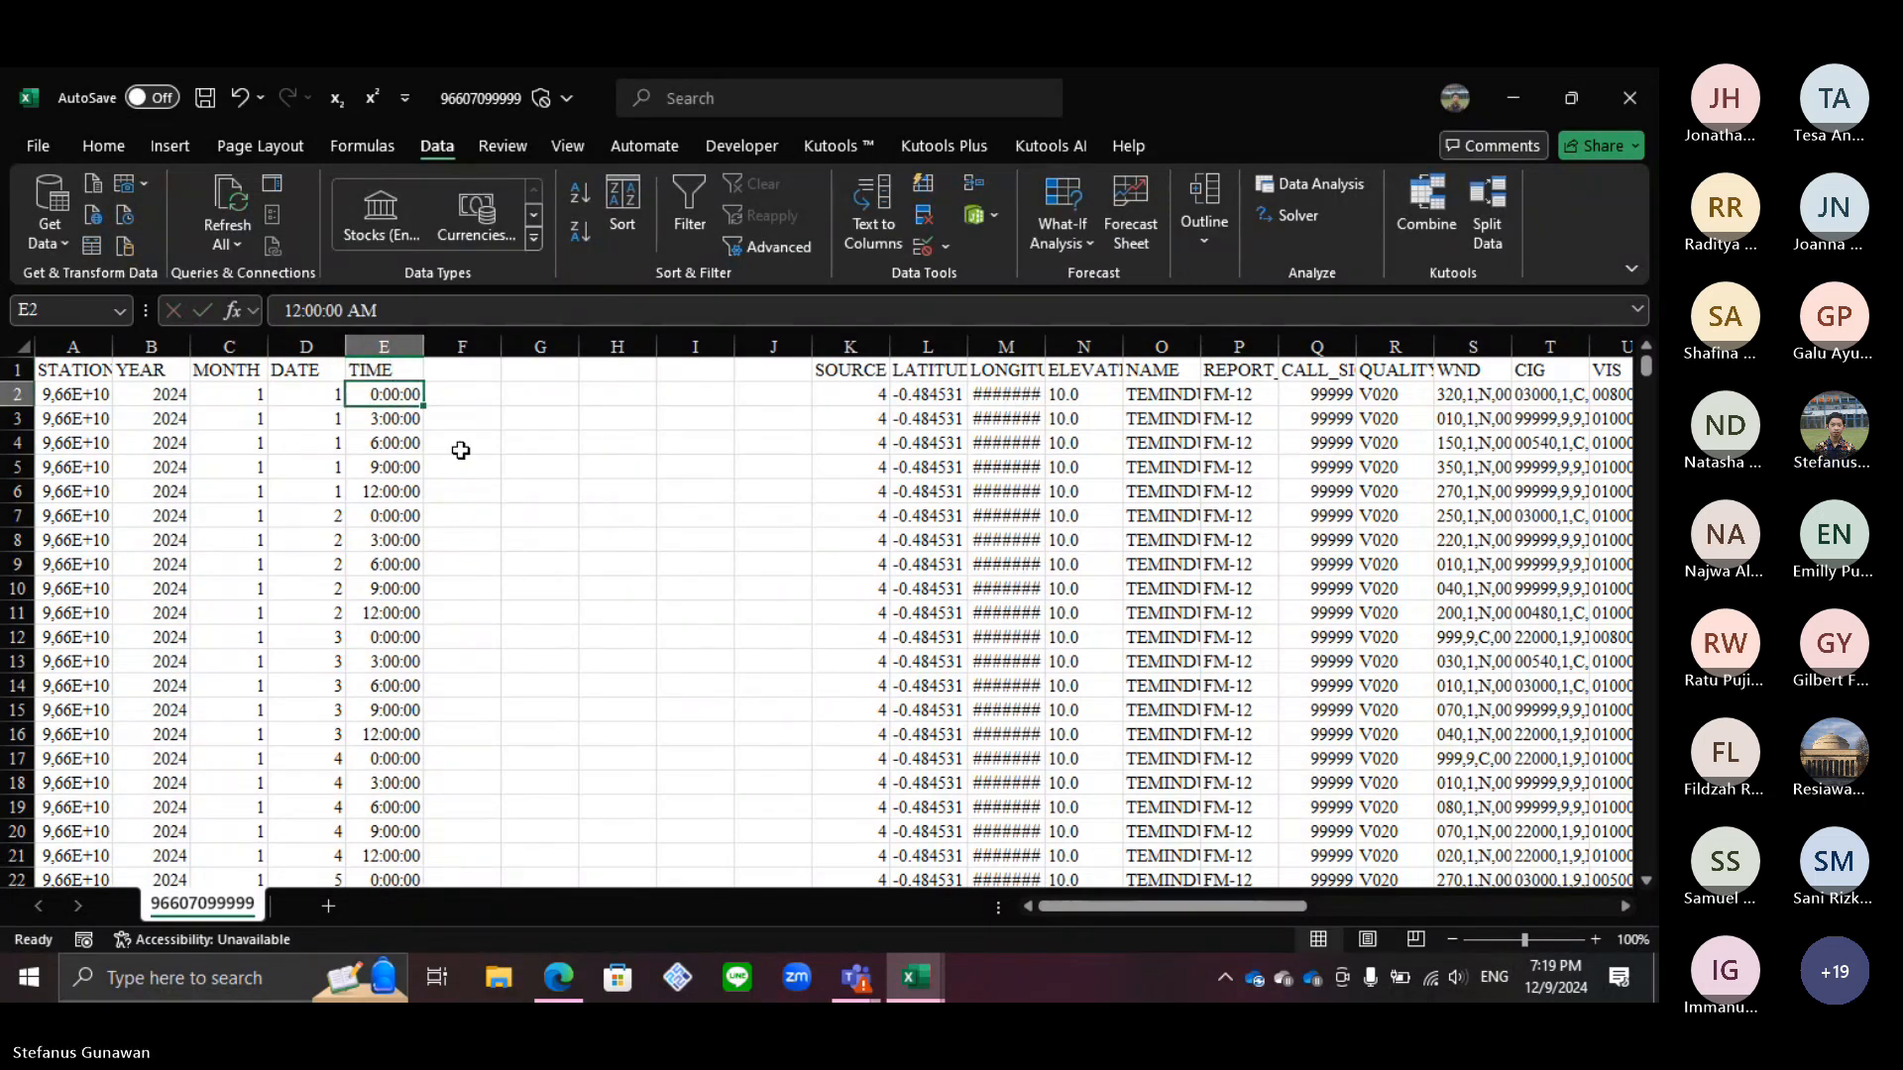
Step: Delete the five empty columns F through J between the TIME and SOURCE columns
{"action": "left_click", "coordinate": [459, 443]}
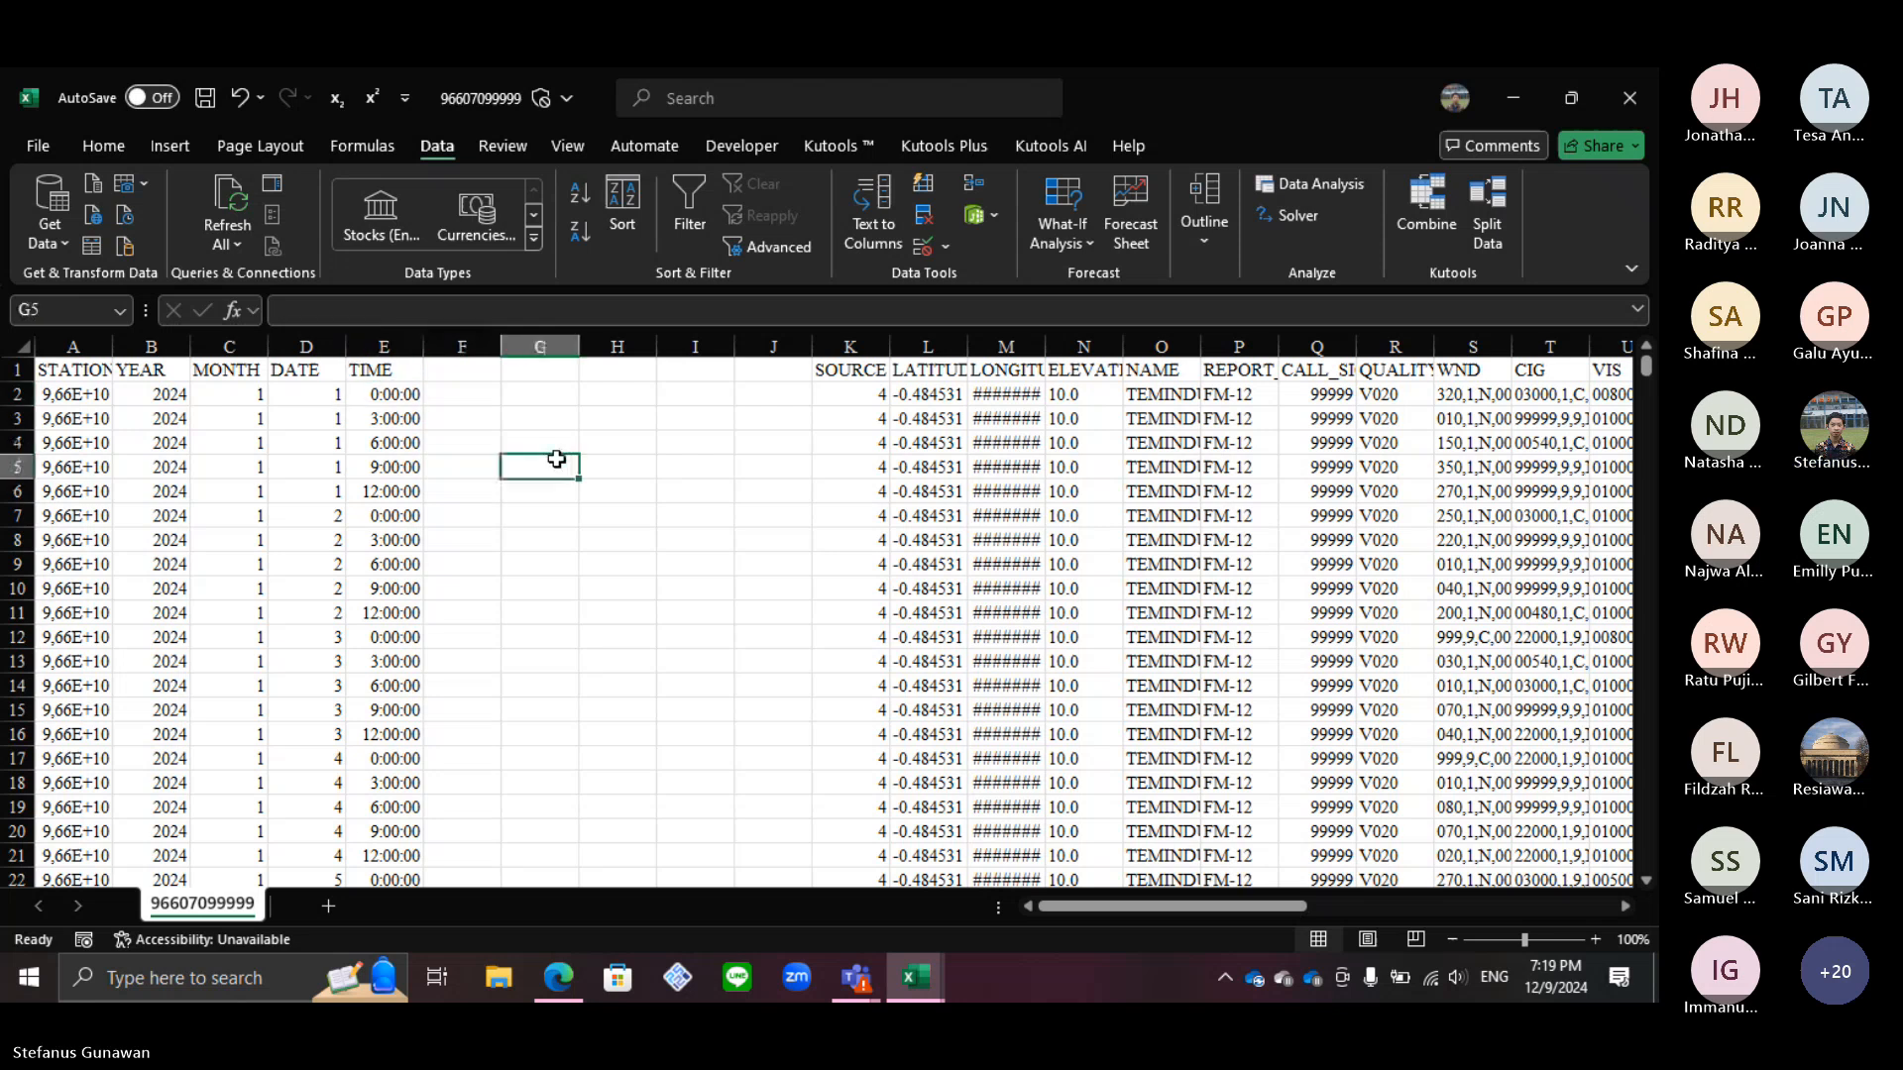
{"action": "left_click", "coordinate": [488, 417]}
{"action": "left_click", "coordinate": [462, 347]}
{"action": "left_click_drag", "start_coordinate": [694, 349], "coordinate": [778, 349]}
{"action": "right_click", "coordinate": [777, 354]}
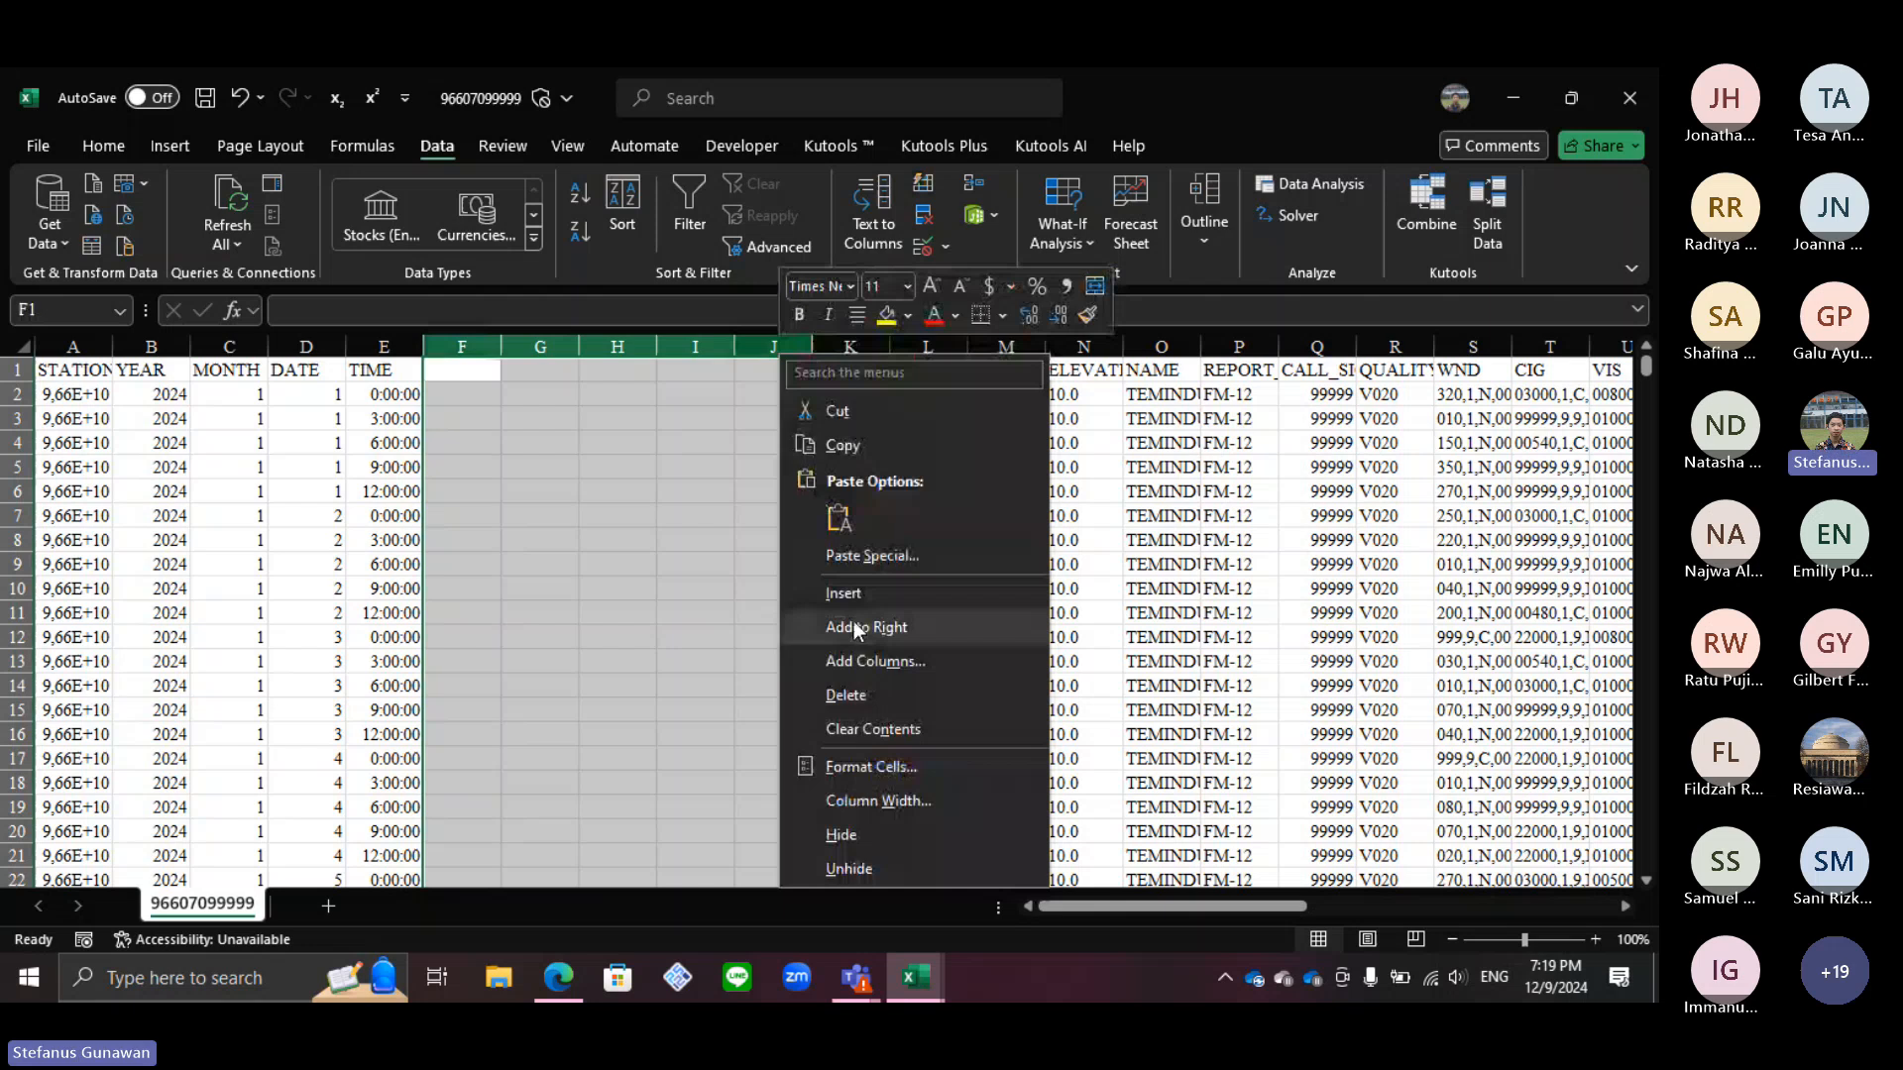
{"action": "left_click", "coordinate": [854, 697]}
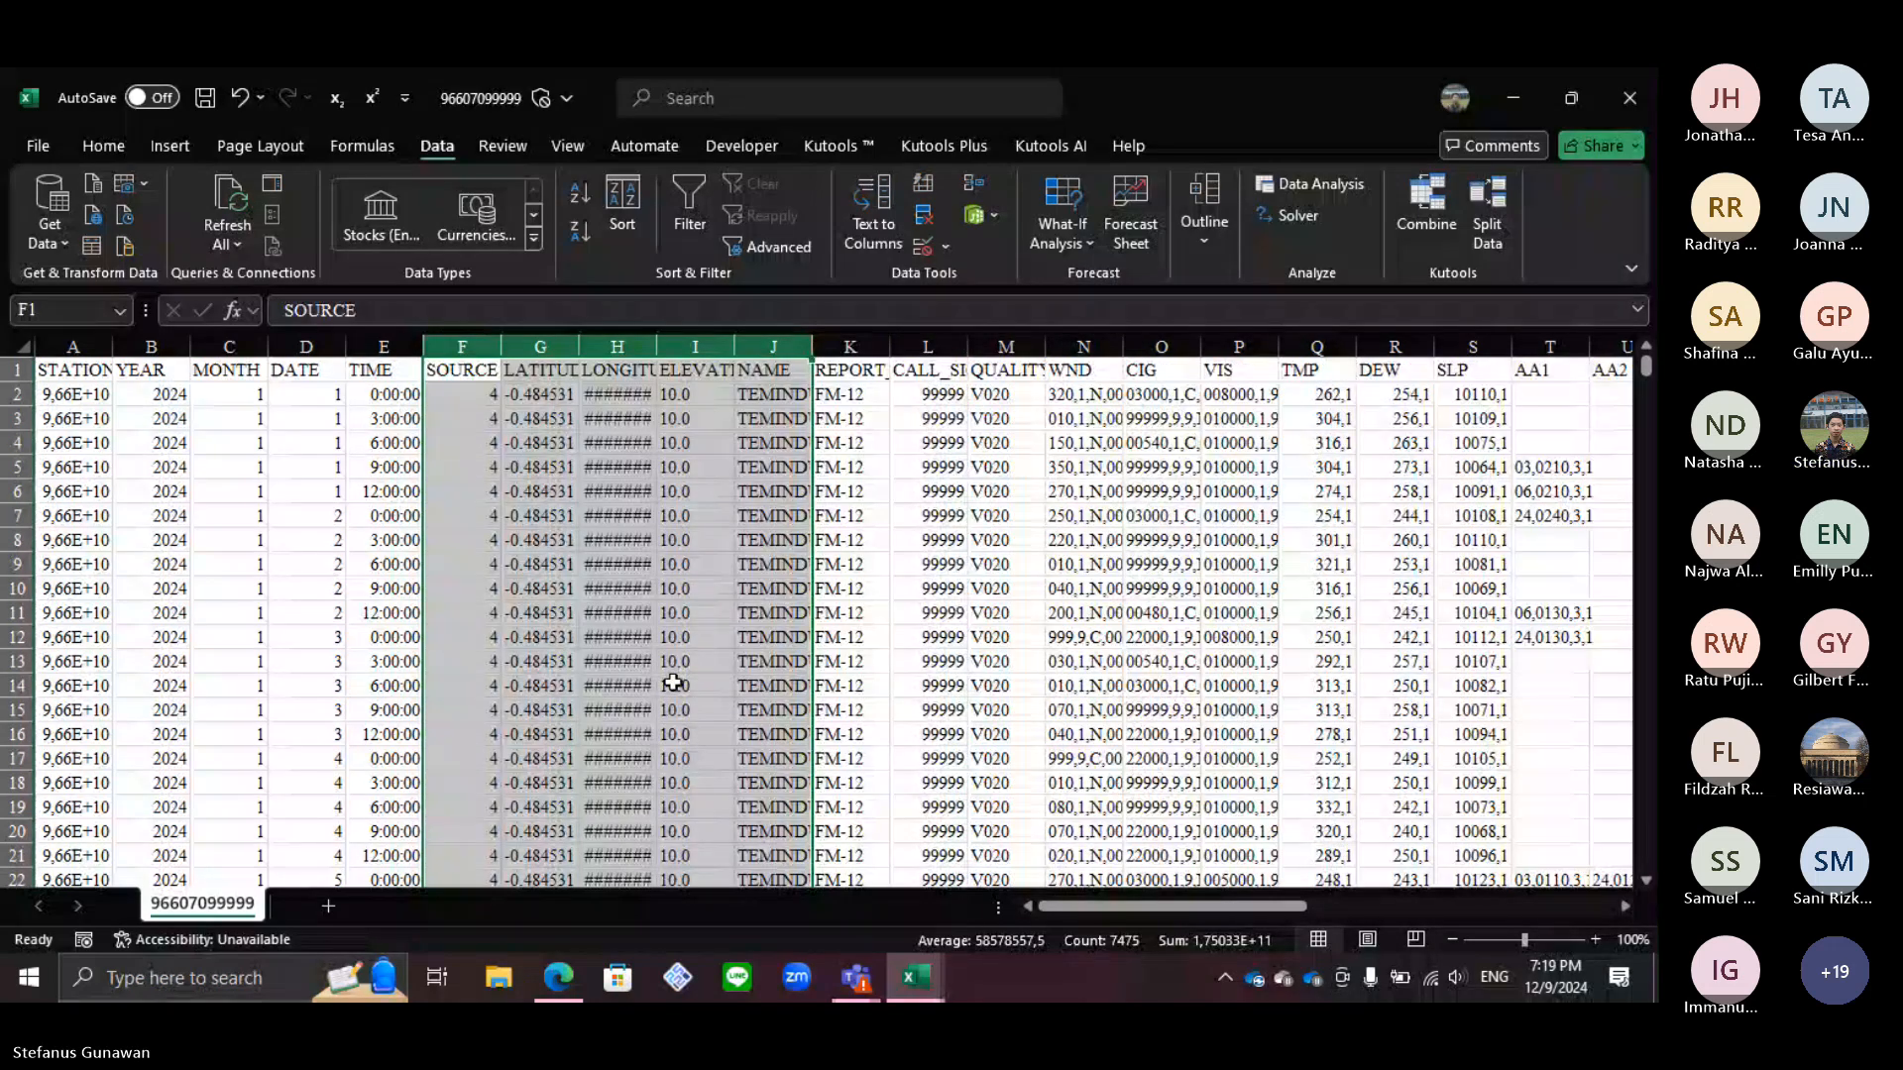
{"action": "left_click", "coordinate": [557, 978]}
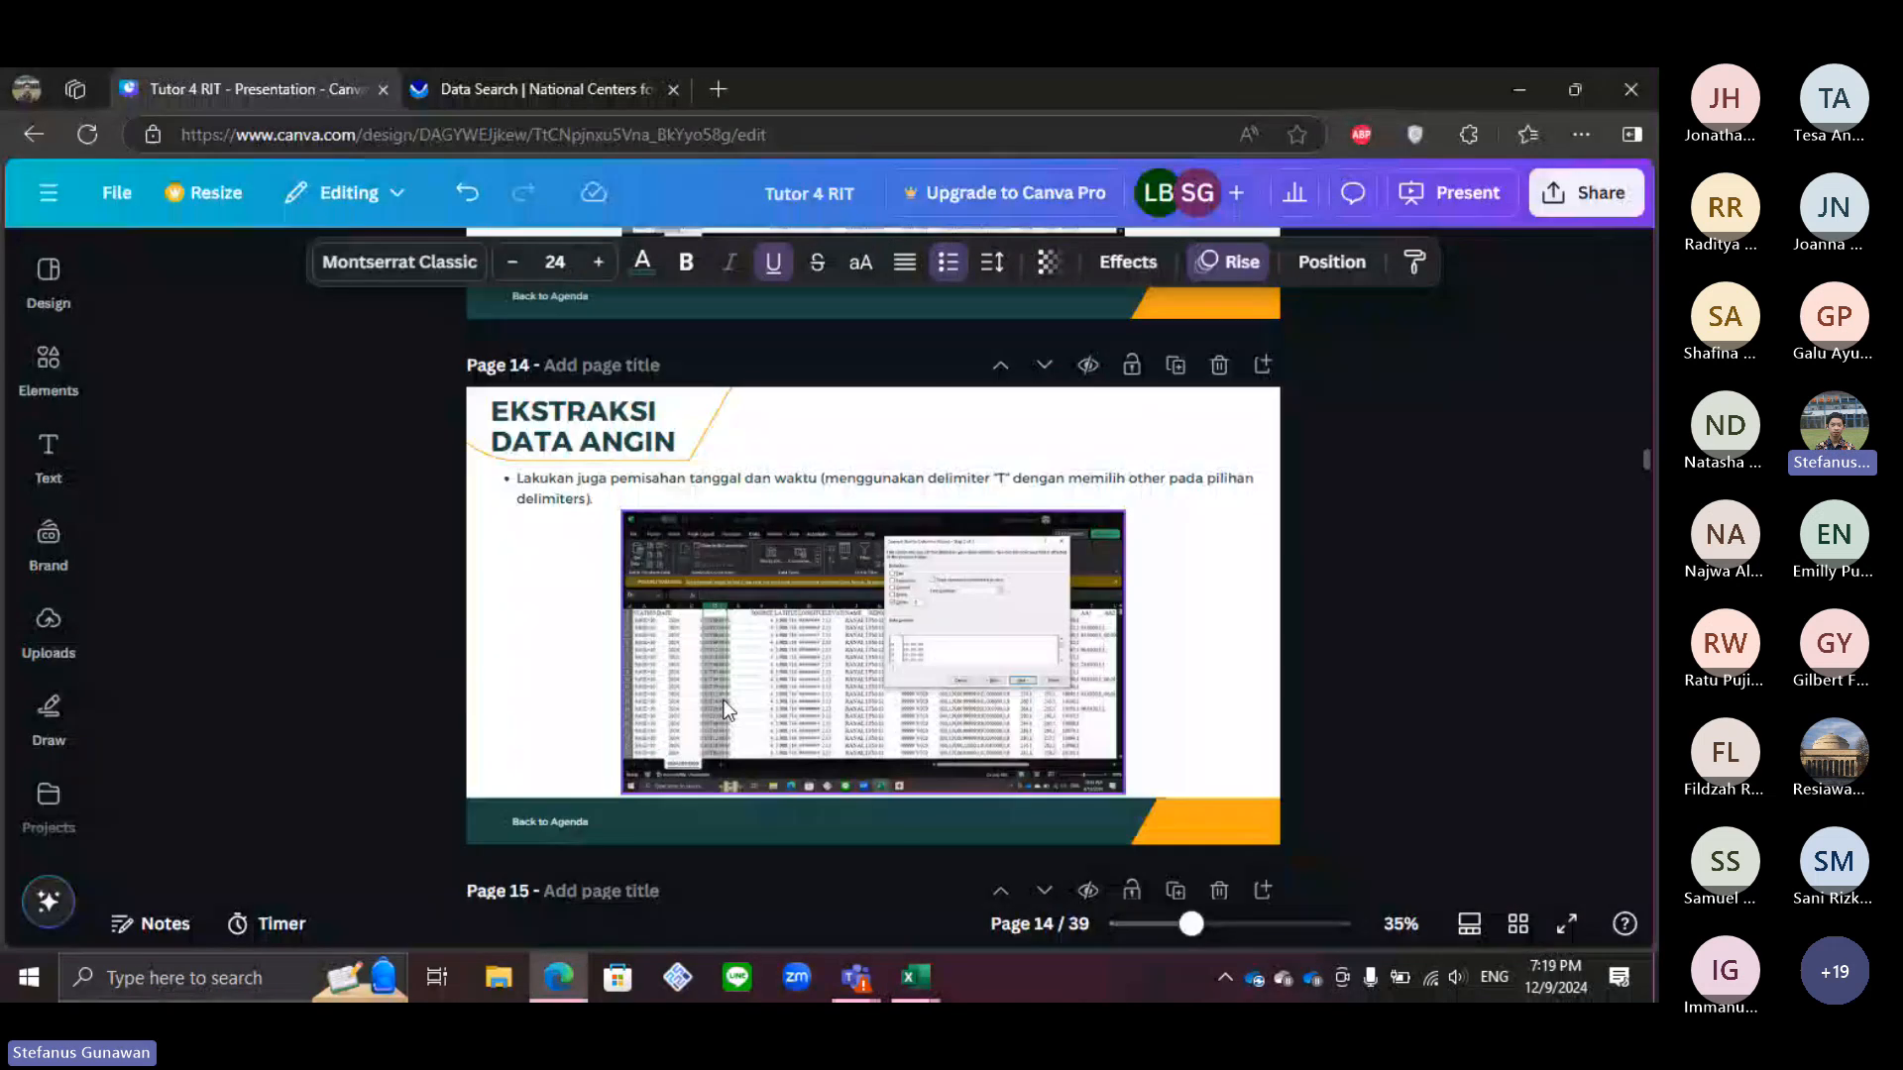
{"action": "scroll", "coordinate": [724, 700], "scroll_direction": "down", "scroll_amount": 2}
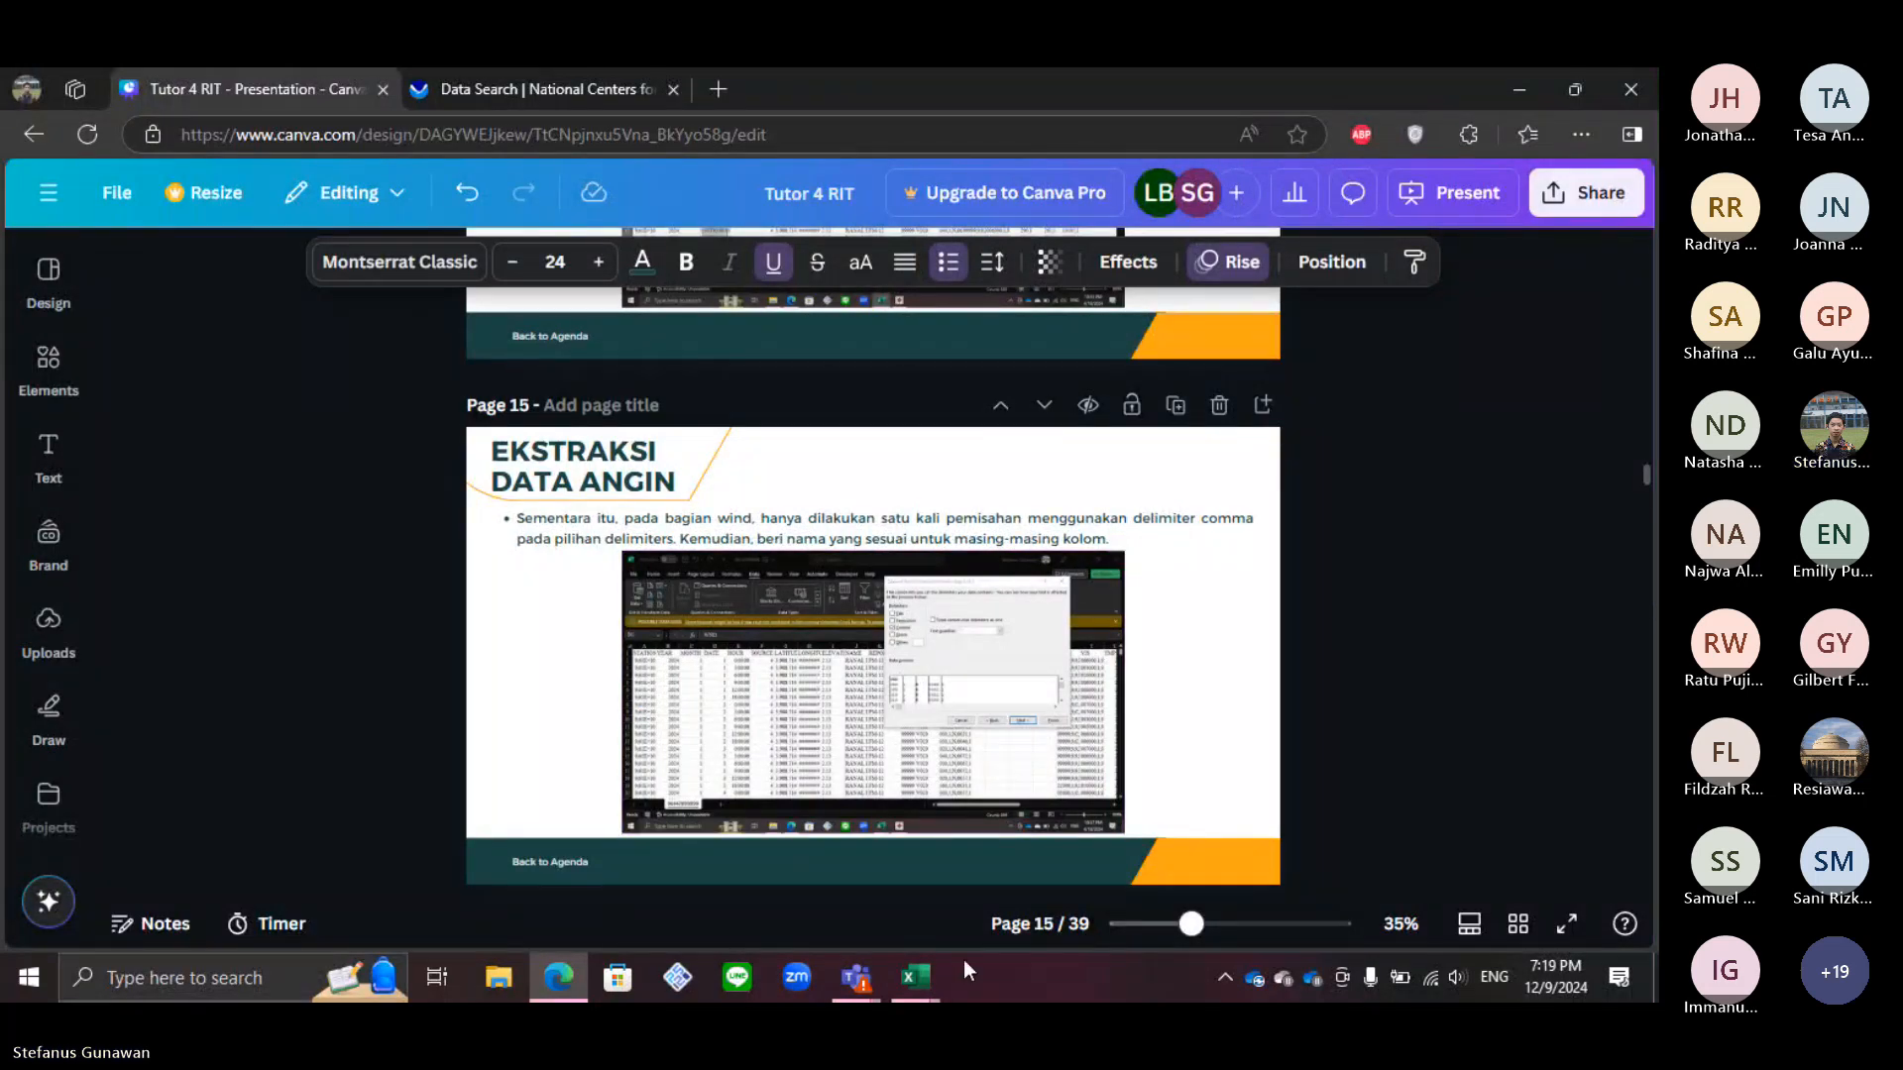
{"action": "left_click", "coordinate": [922, 978]}
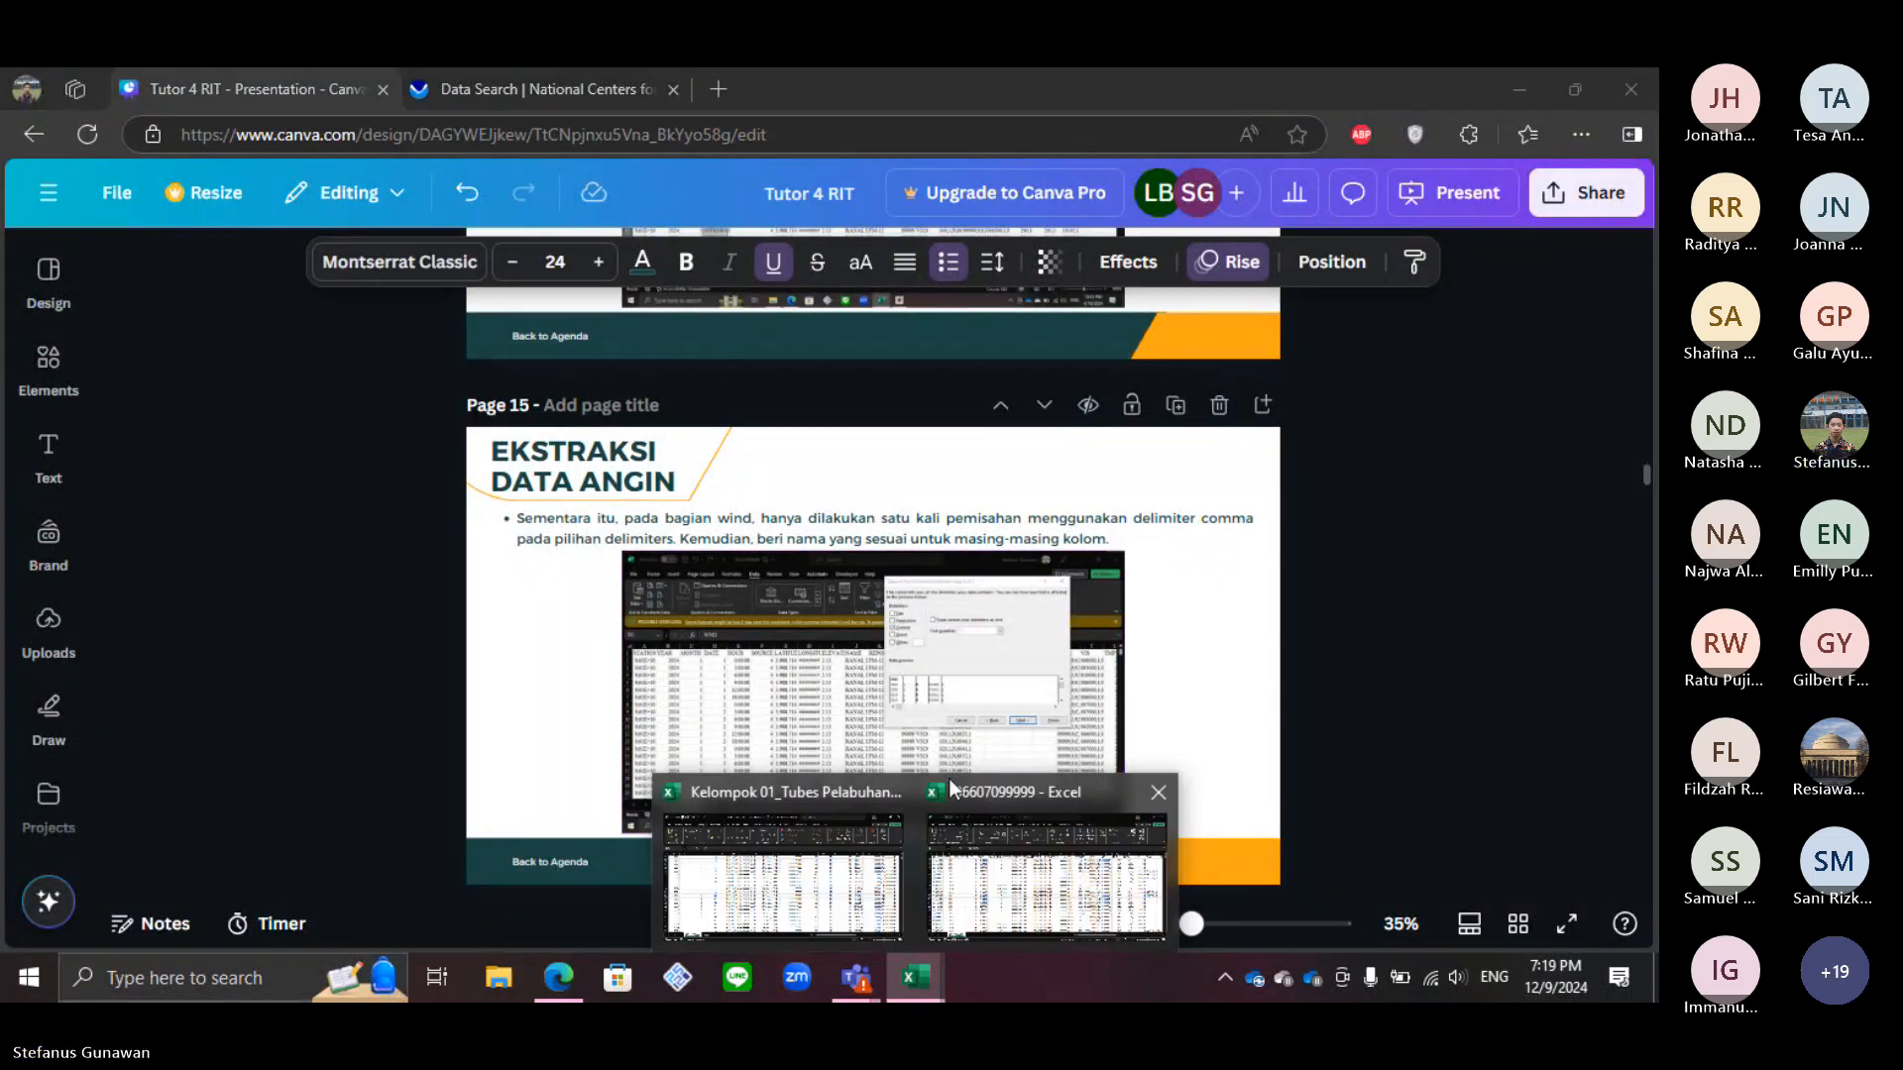
{"action": "left_click", "coordinate": [948, 777]}
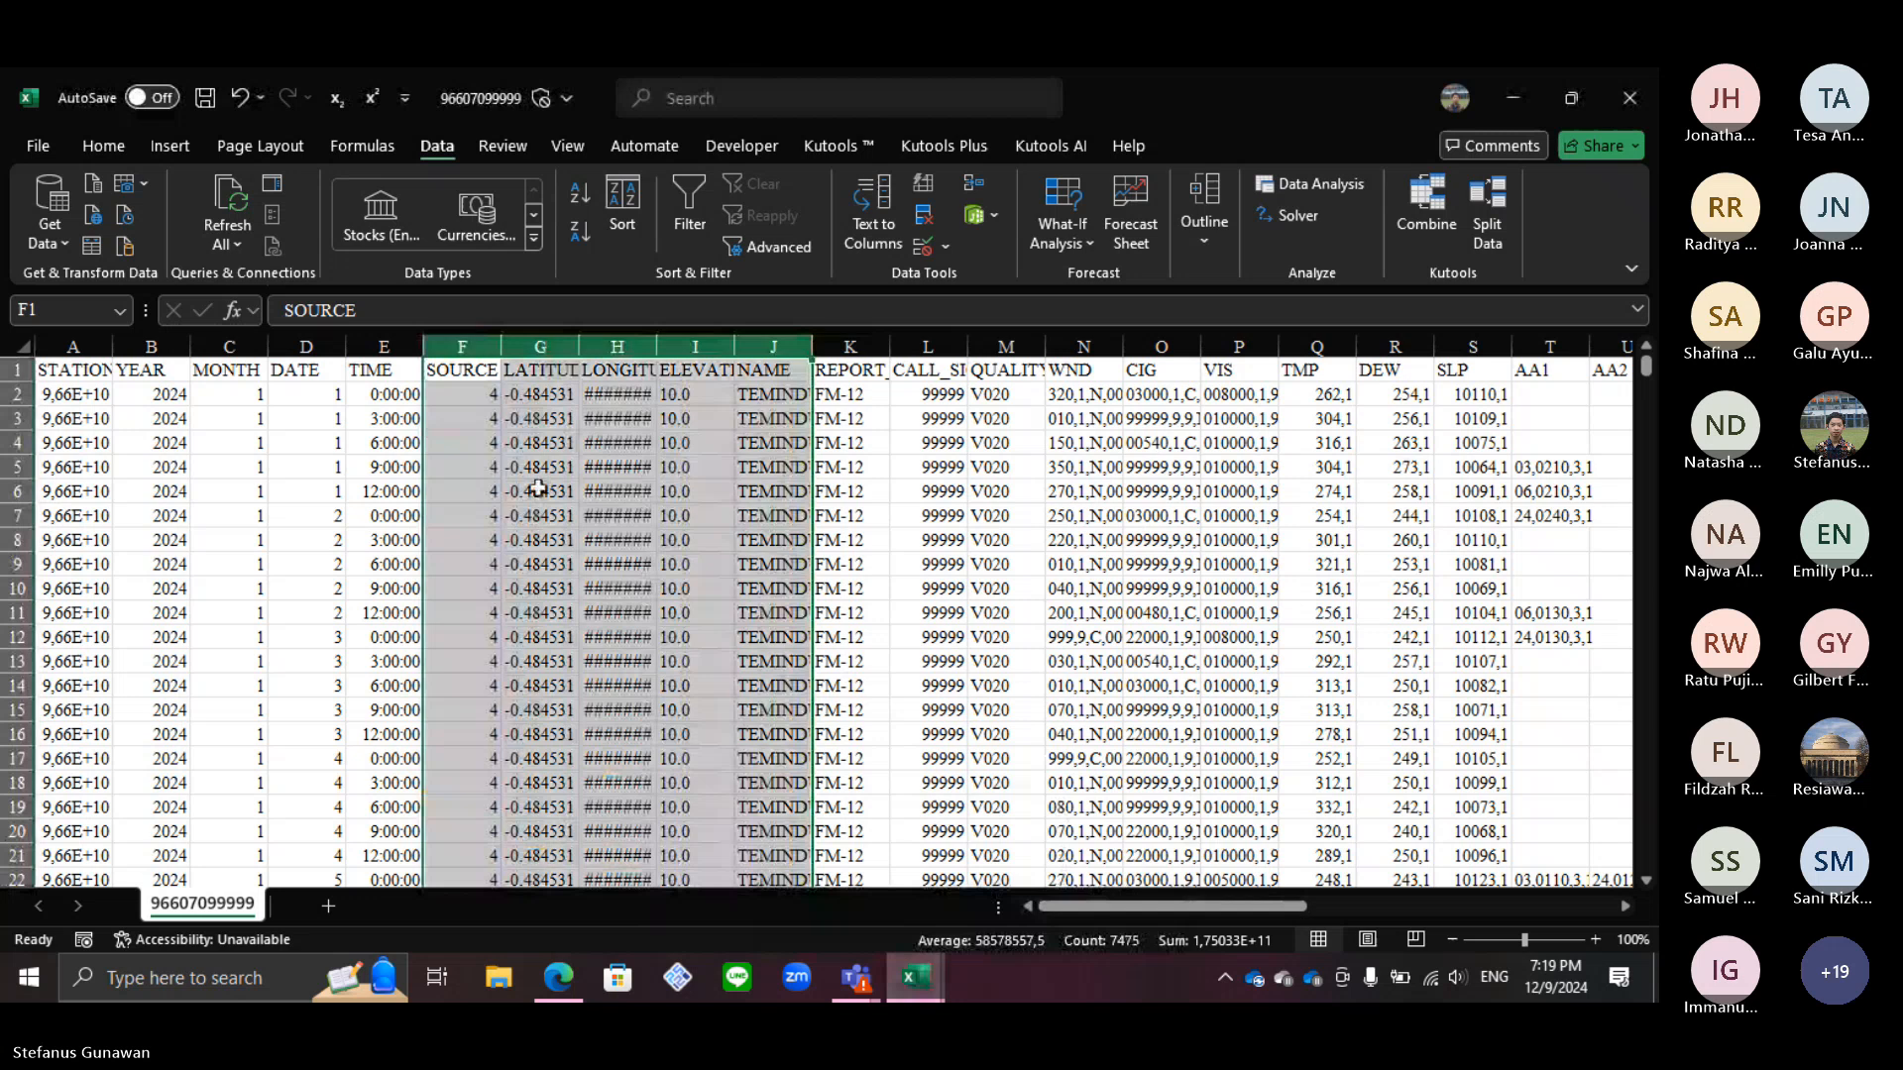
{"action": "left_click", "coordinate": [383, 370]}
{"action": "type", "text": "HOU"}
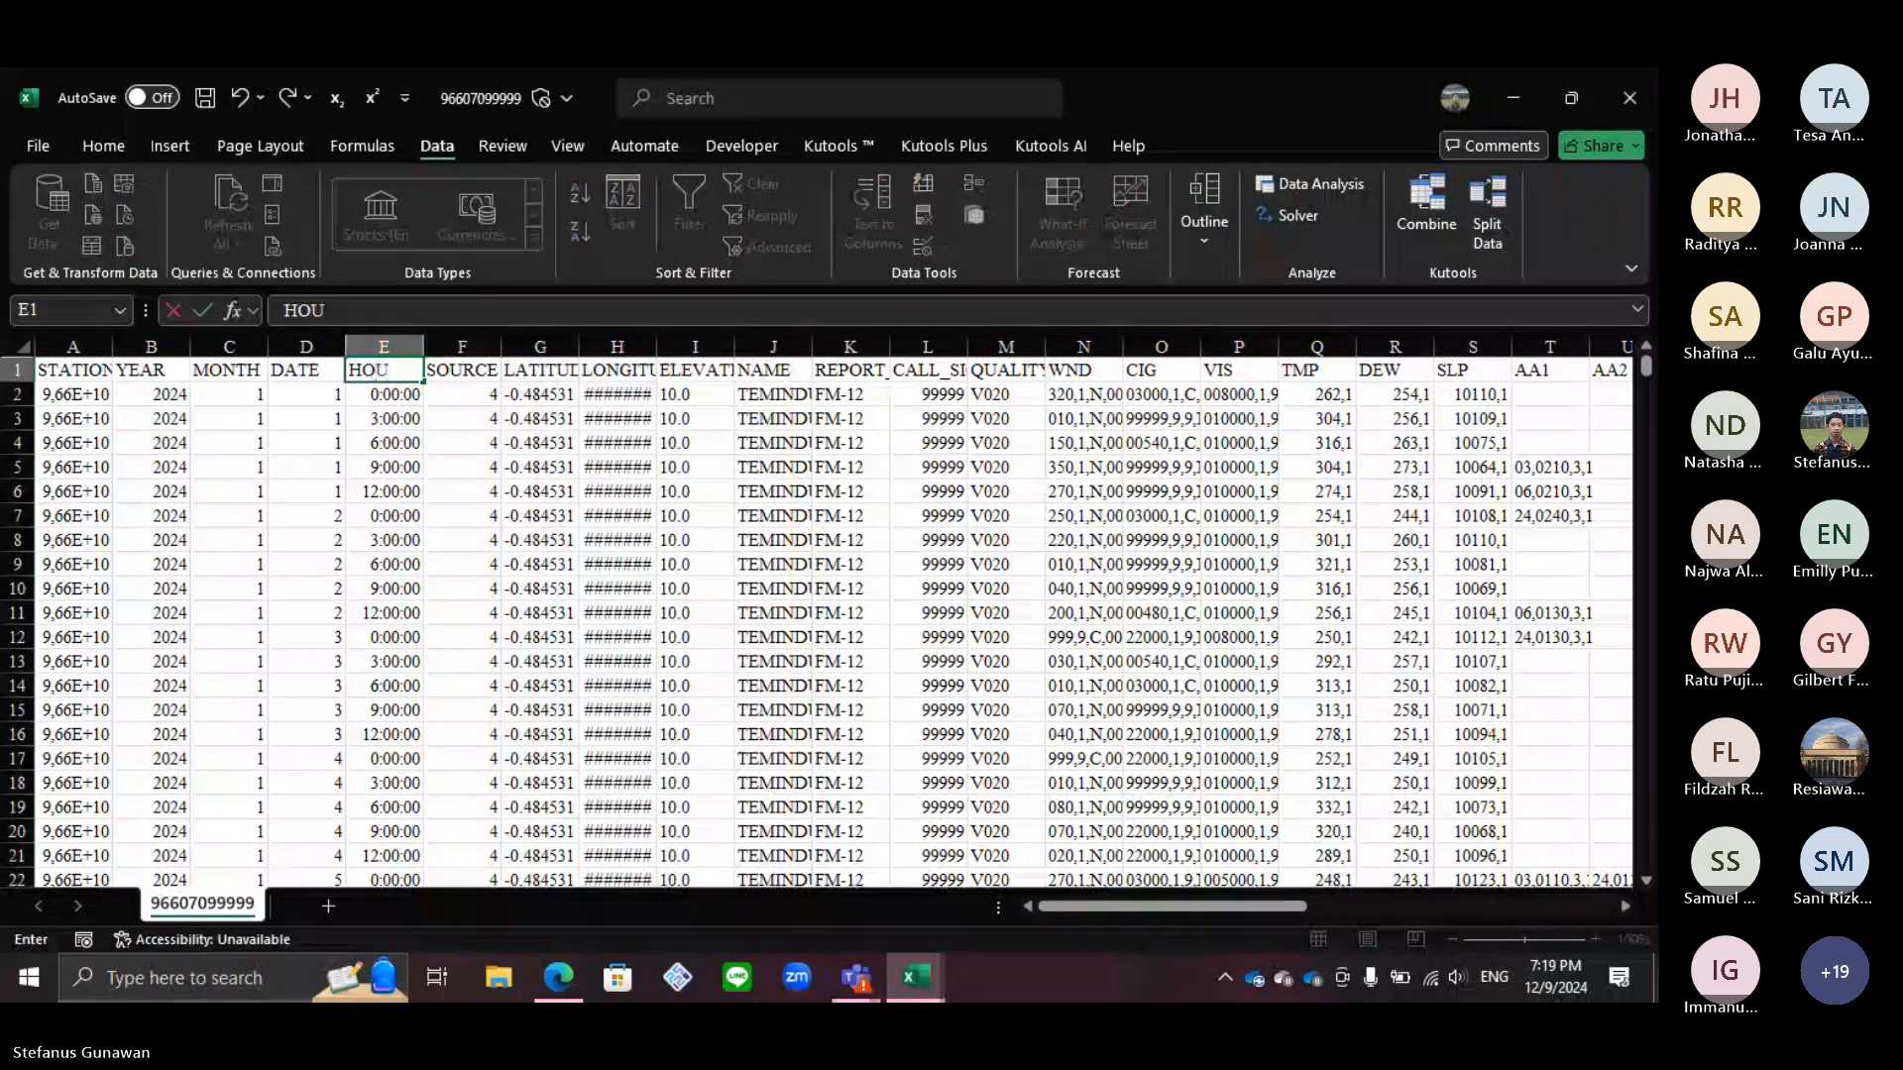
{"action": "type", "text": "R"}
{"action": "key", "text": "Return"}
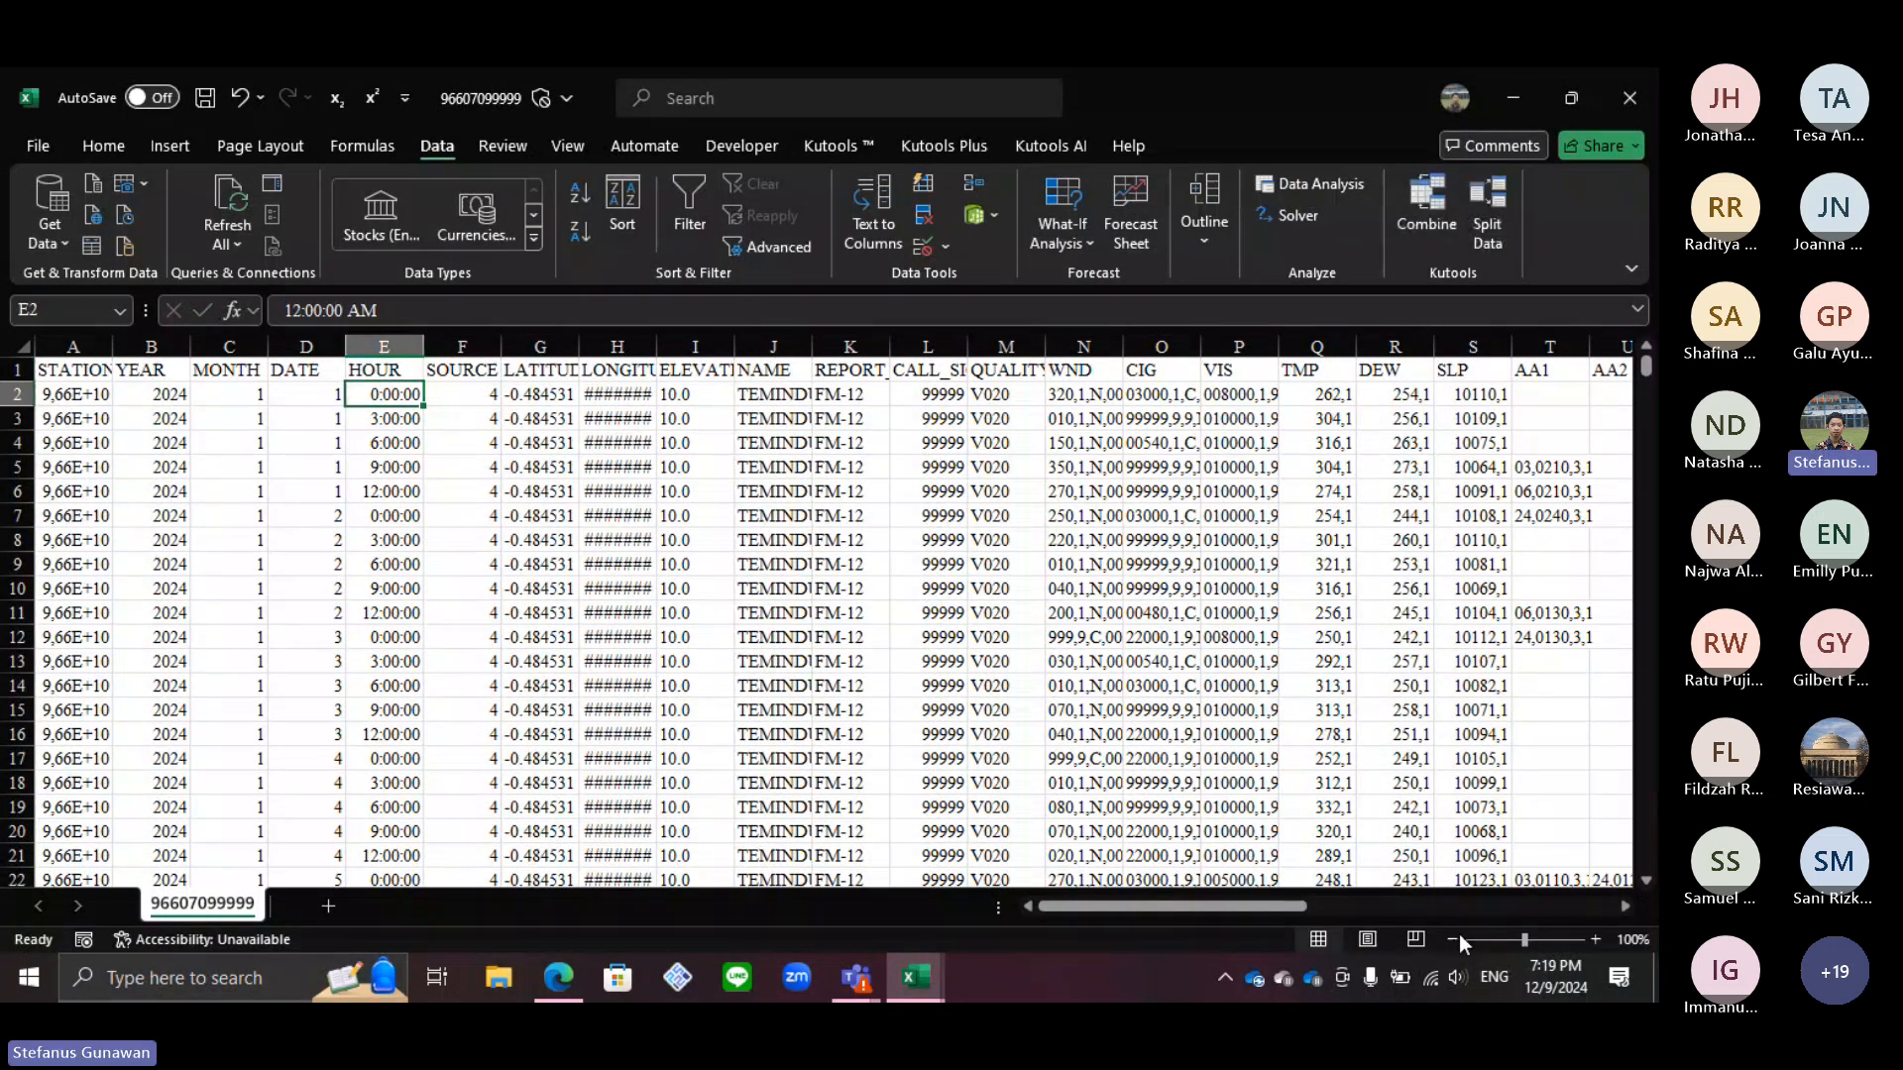
{"action": "left_click", "coordinate": [560, 979]}
{"action": "scroll", "coordinate": [869, 656], "scroll_direction": "down", "scroll_amount": 2}
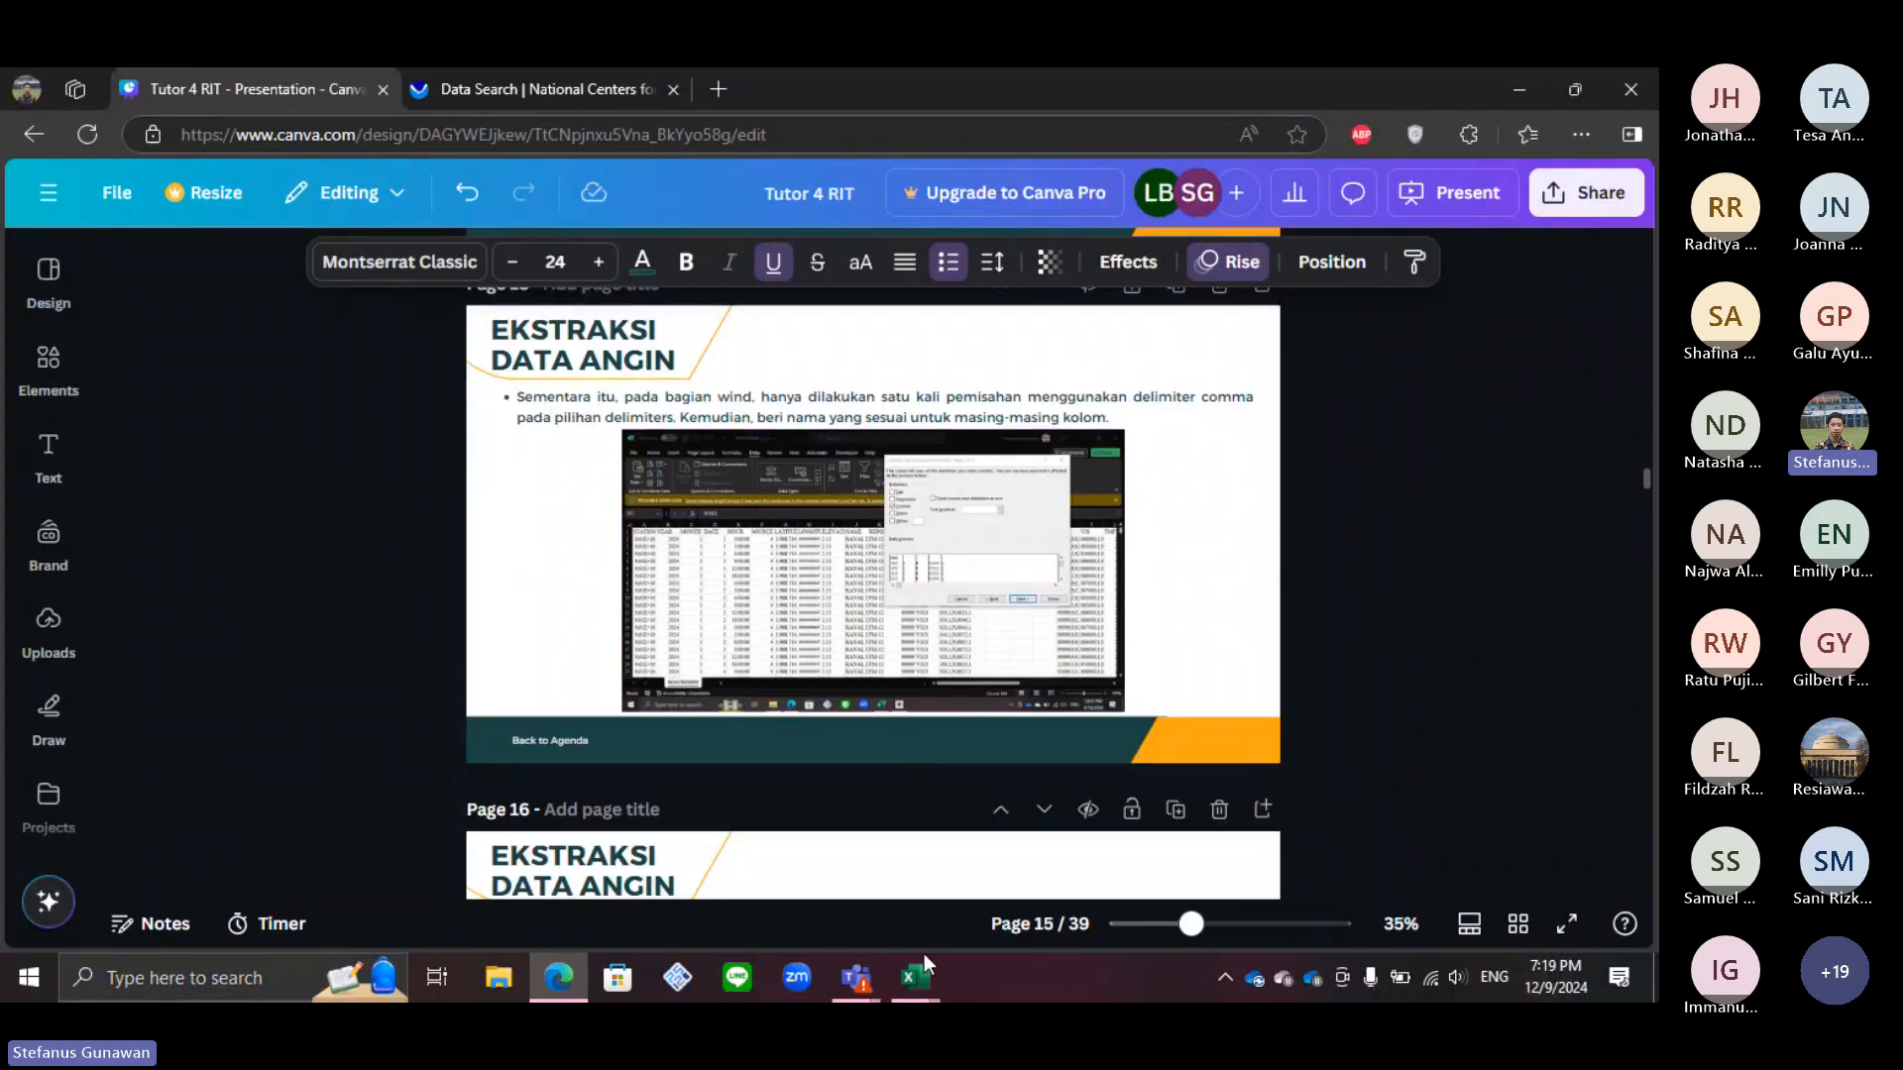
{"action": "mouse_move", "coordinate": [915, 978]}
{"action": "mouse_move", "coordinate": [1130, 872]}
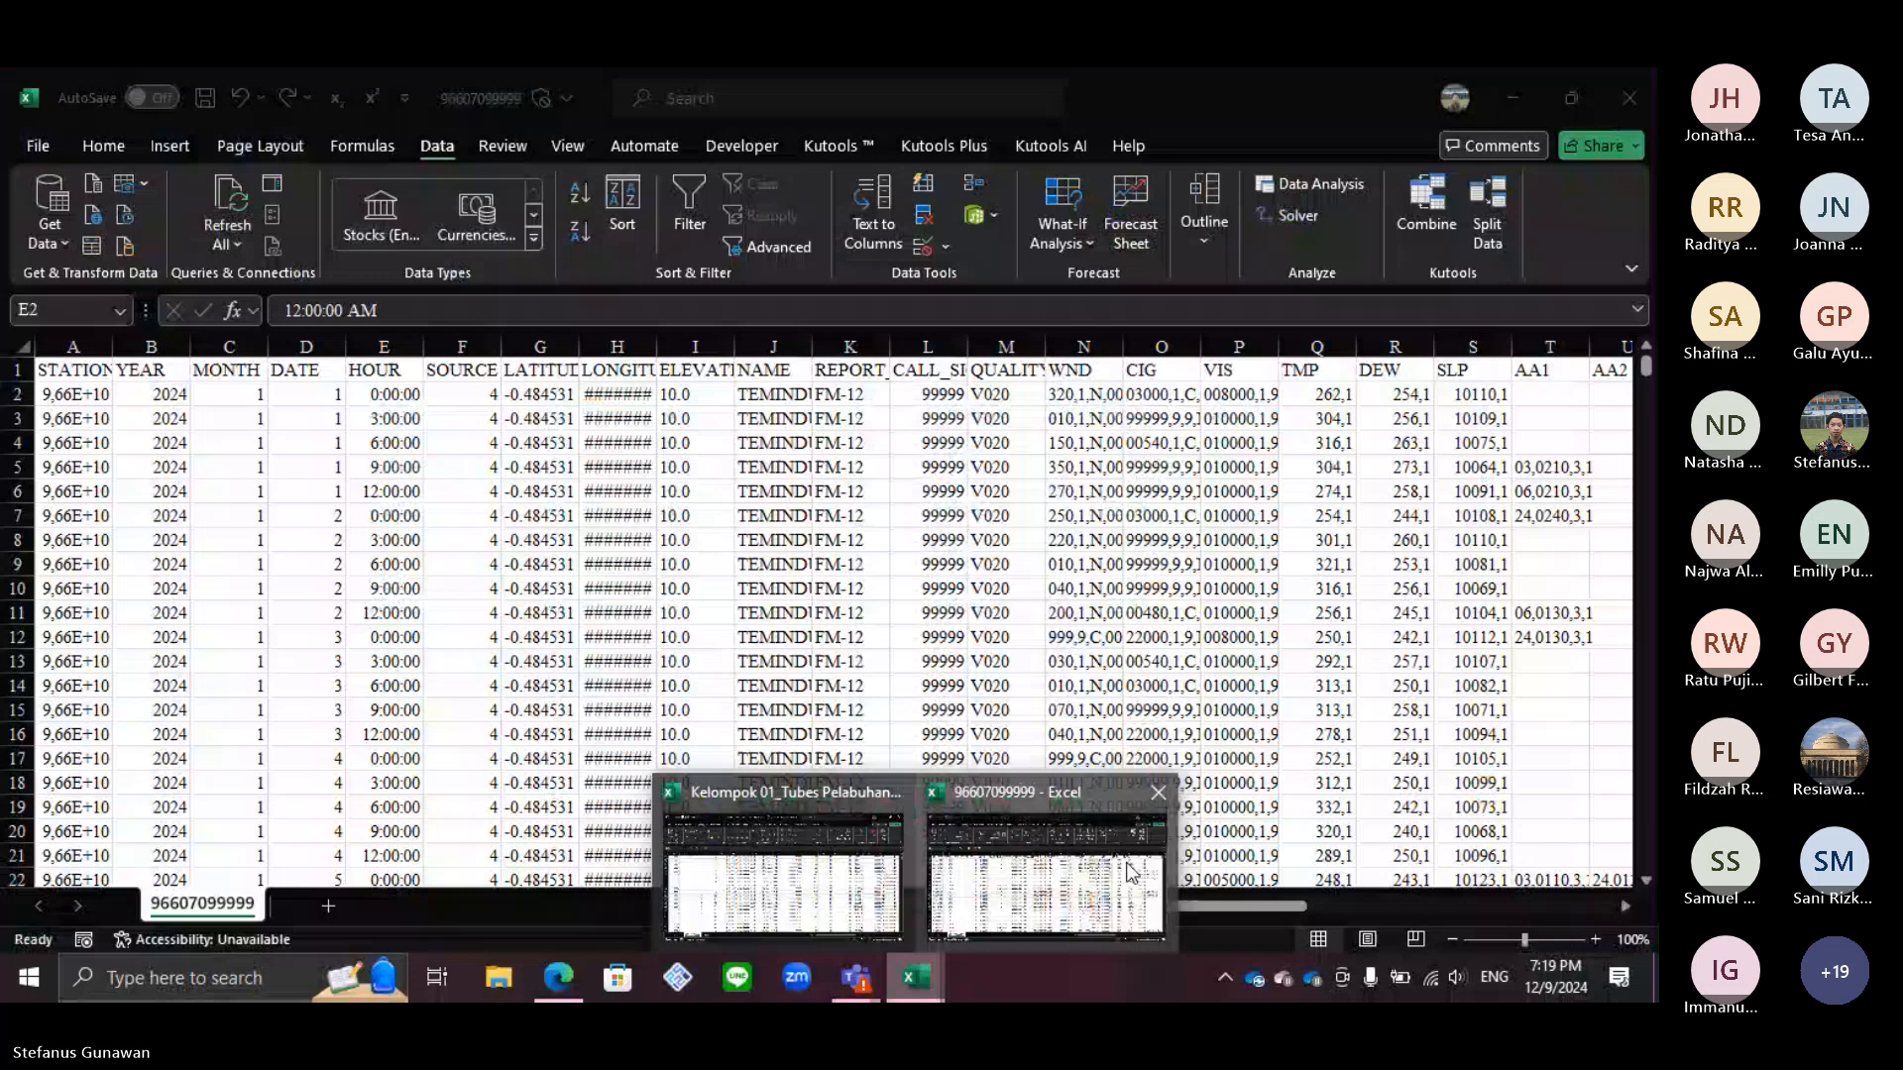
{"action": "left_click", "coordinate": [1130, 873]}
{"action": "left_click", "coordinate": [1116, 345]}
{"action": "left_click_drag", "start_coordinate": [1142, 344], "coordinate": [1487, 370]}
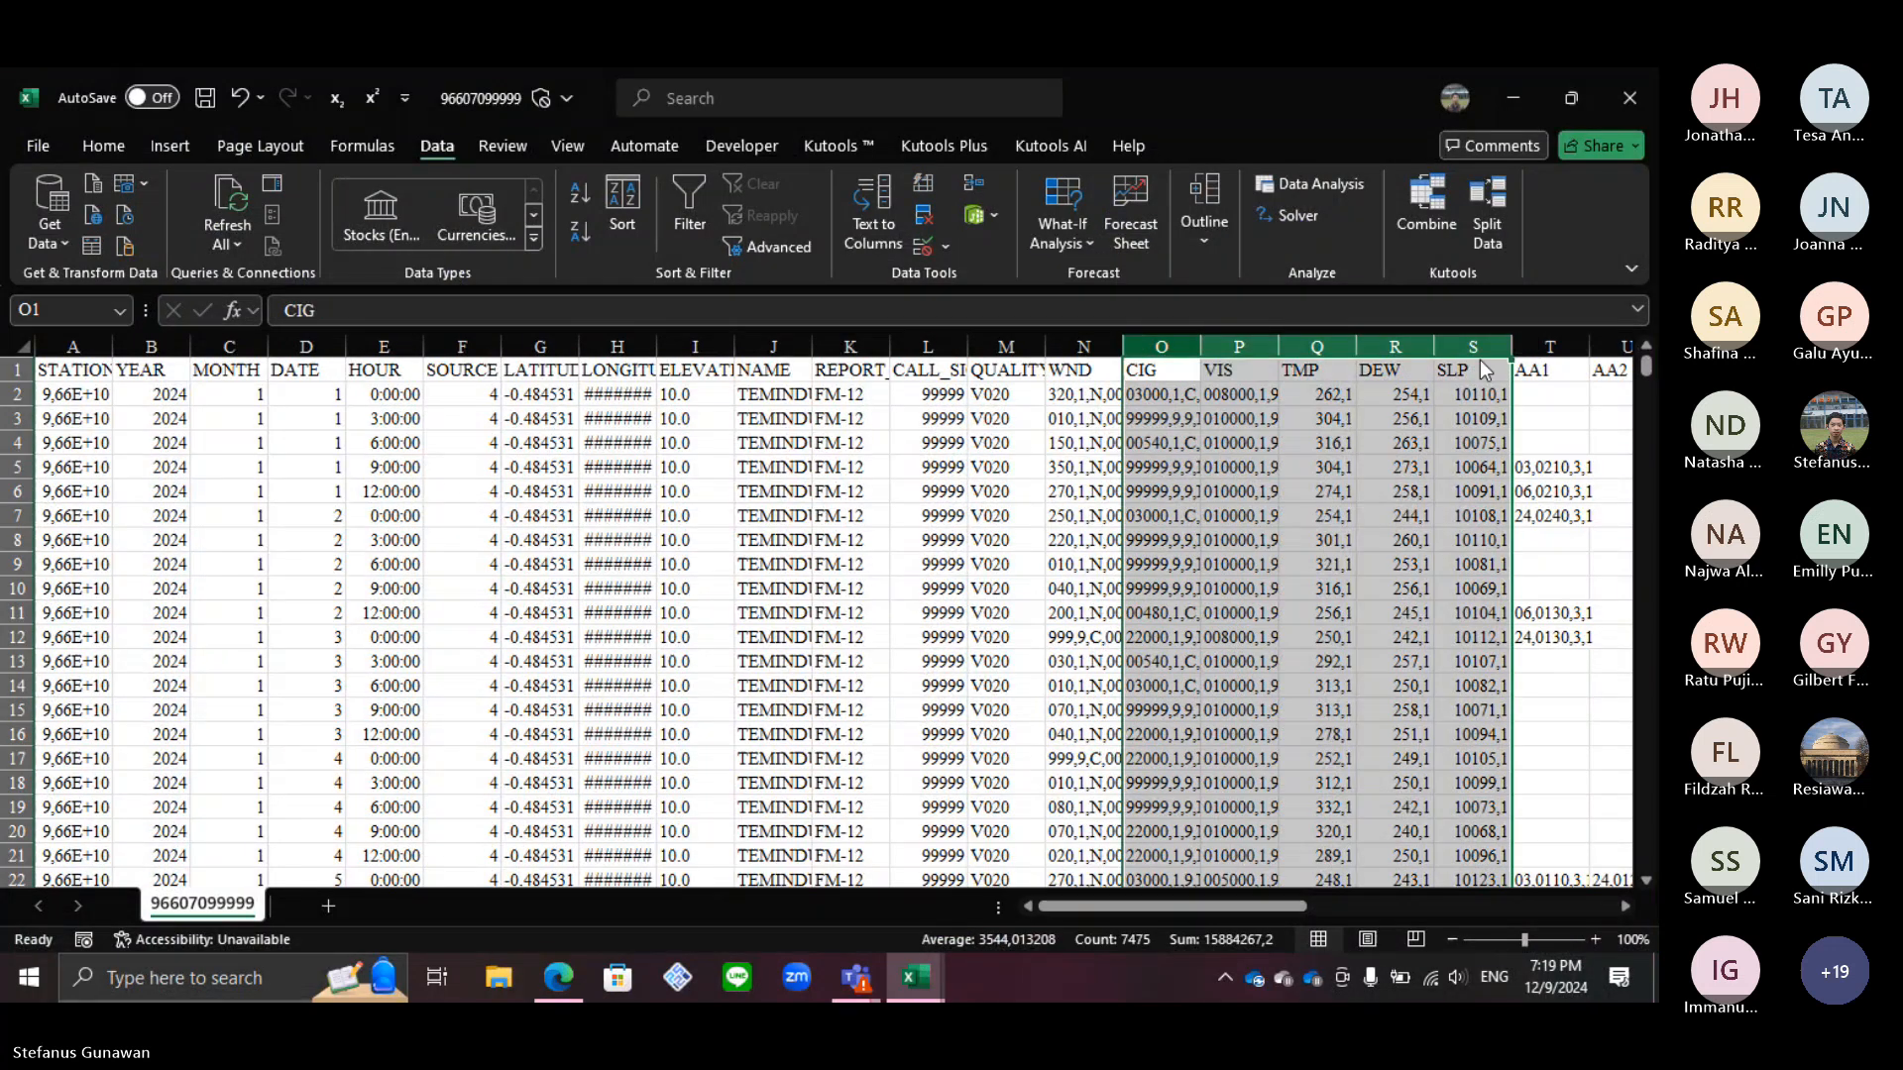
{"action": "right_click", "coordinate": [1251, 347]}
{"action": "left_click", "coordinate": [1348, 585]}
{"action": "left_click", "coordinate": [1108, 494]}
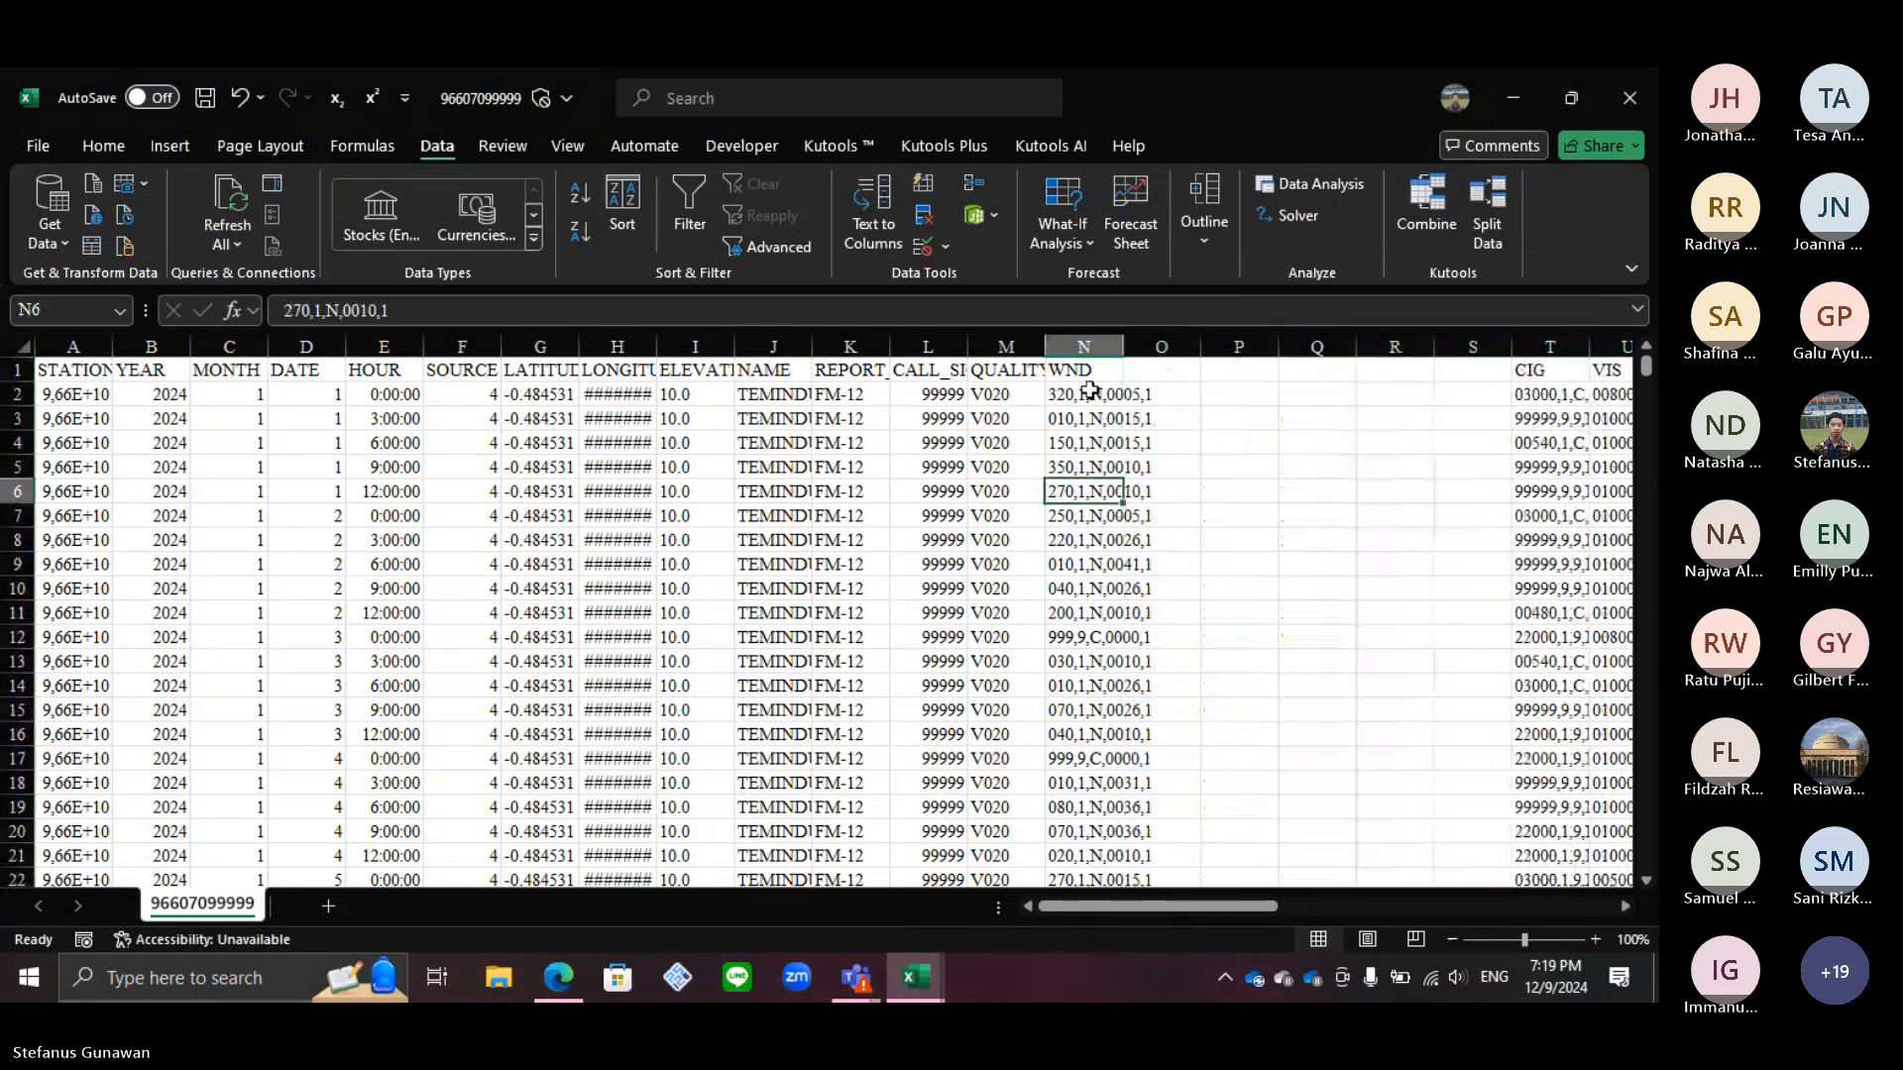
Step: Split the WND column N with Text to Columns as delimited data, enabling Comma and disabling the other delimiter "T"
{"action": "left_click", "coordinate": [1089, 369]}
{"action": "left_click", "coordinate": [1083, 346]}
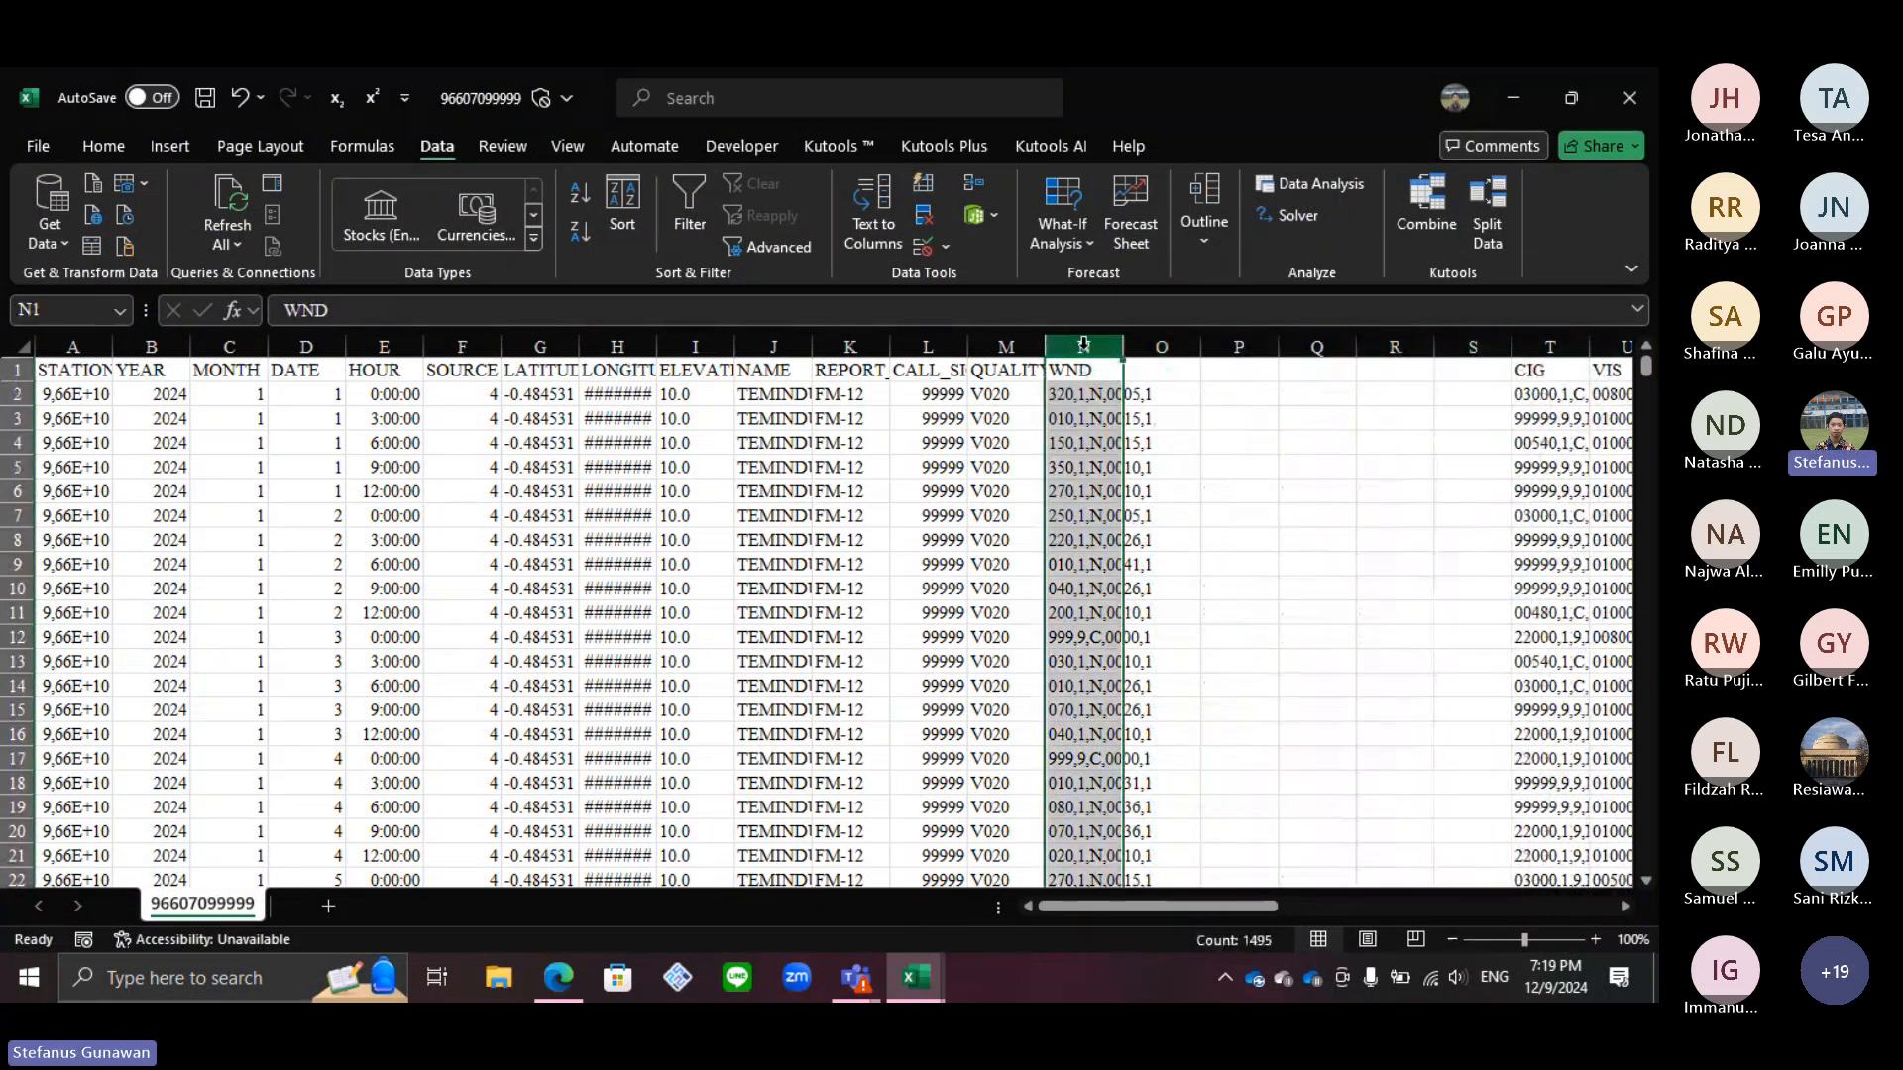
{"action": "left_click", "coordinate": [887, 247]}
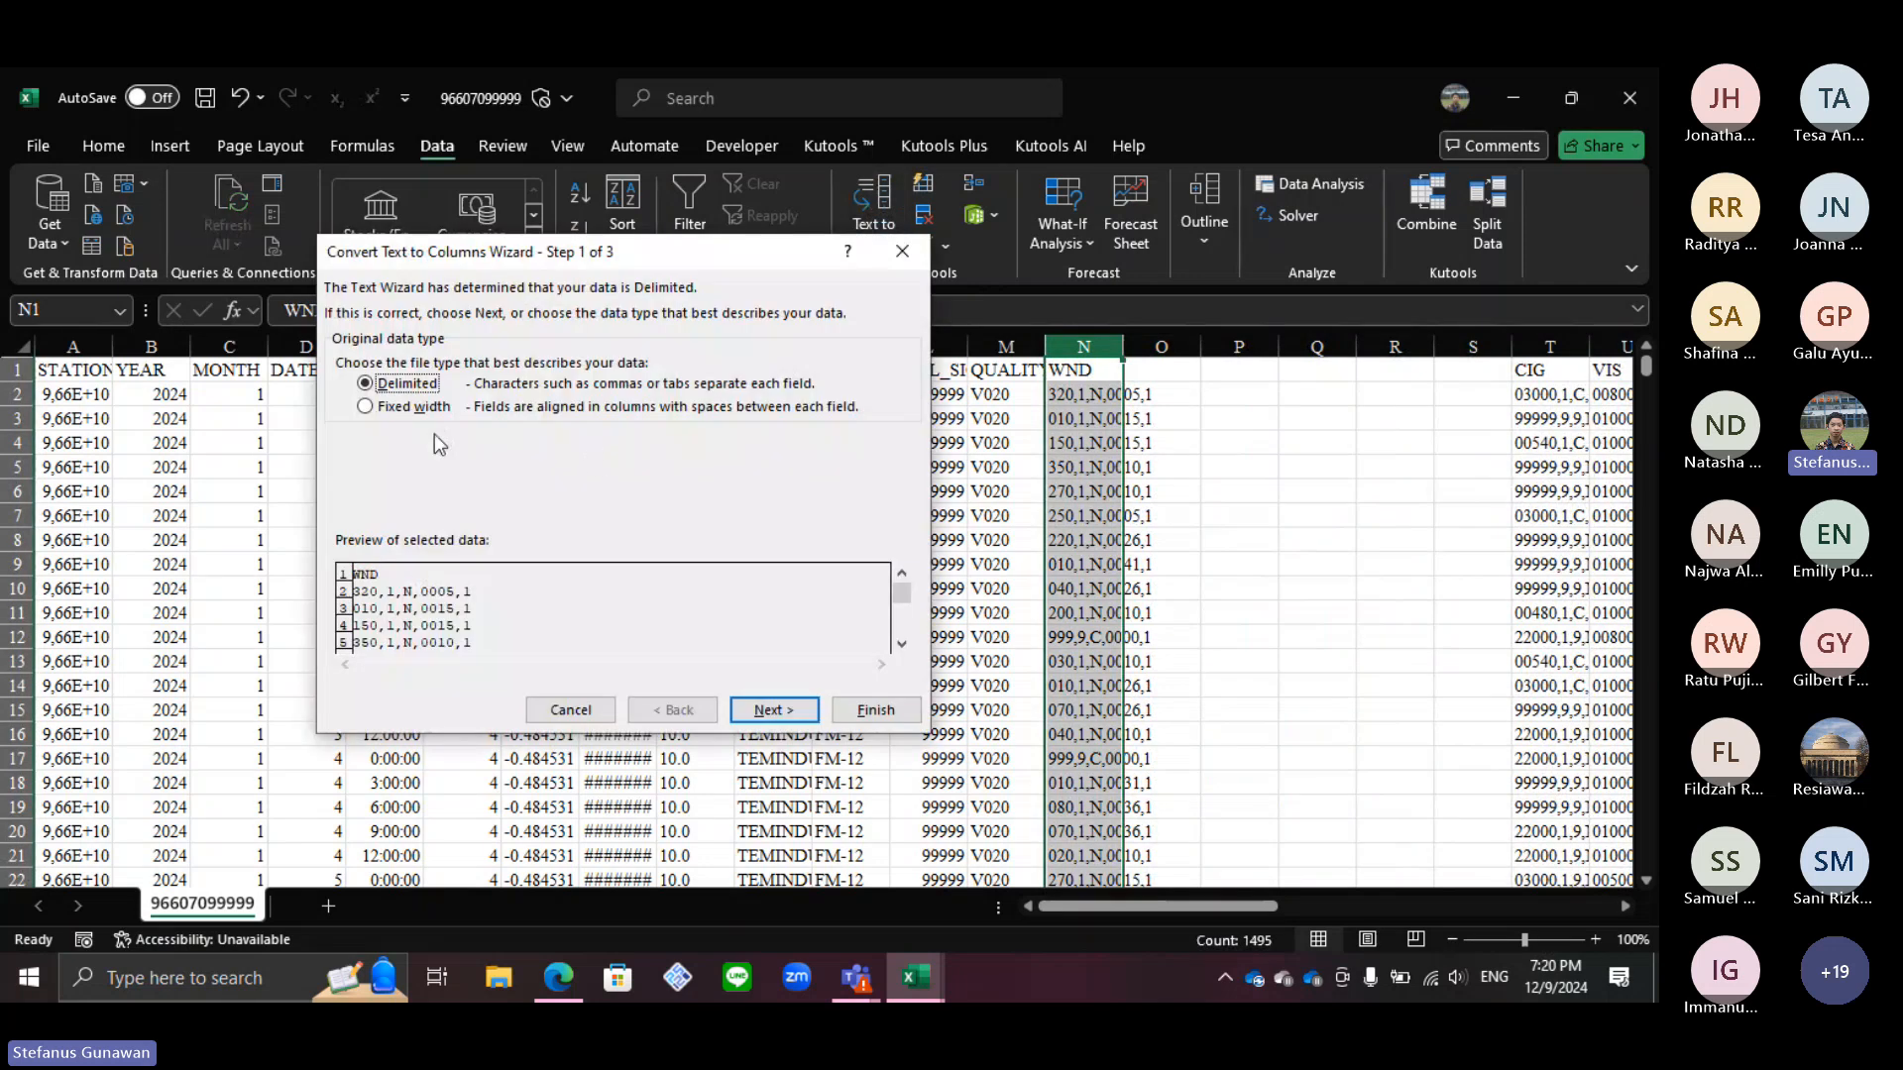
{"action": "left_click", "coordinate": [783, 710]}
{"action": "left_click", "coordinate": [344, 403]}
{"action": "left_click", "coordinate": [343, 452]}
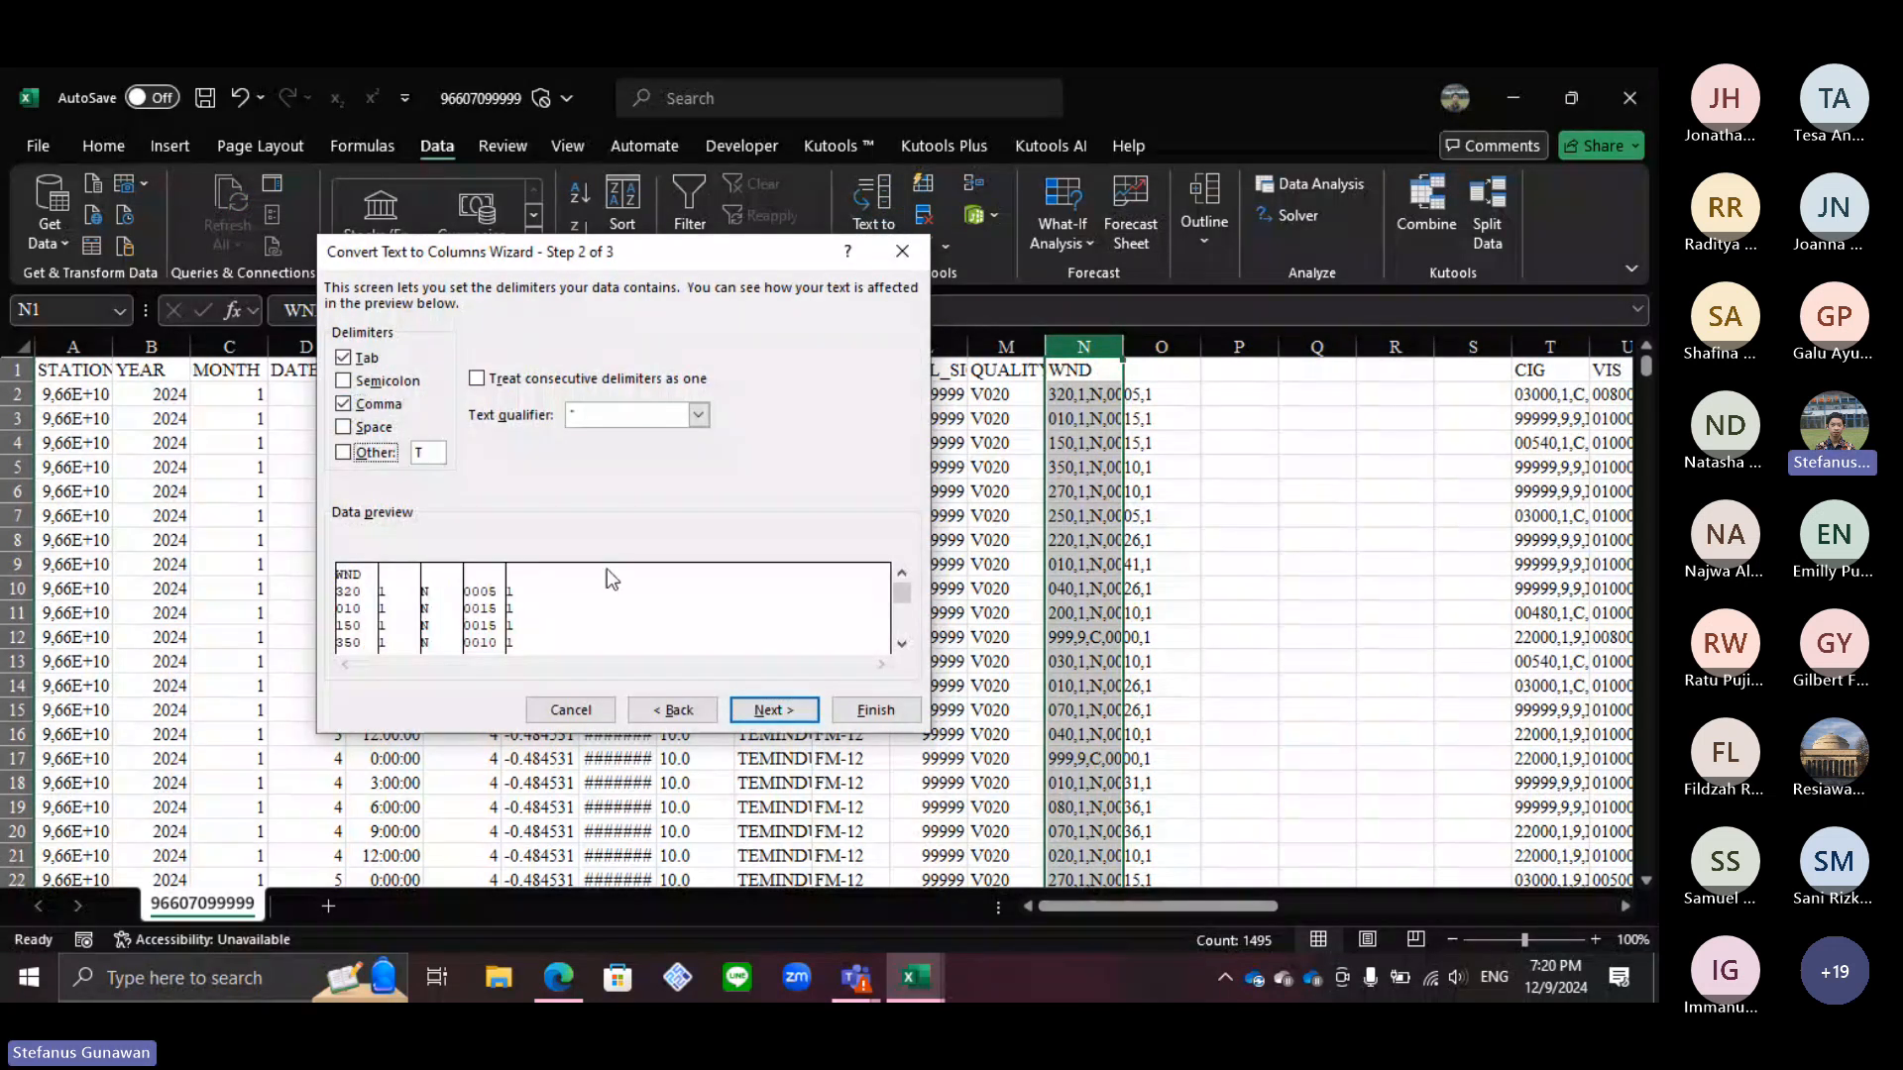
{"action": "left_click", "coordinate": [770, 711]}
{"action": "left_click", "coordinate": [872, 710]}
{"action": "left_click", "coordinate": [1157, 467]}
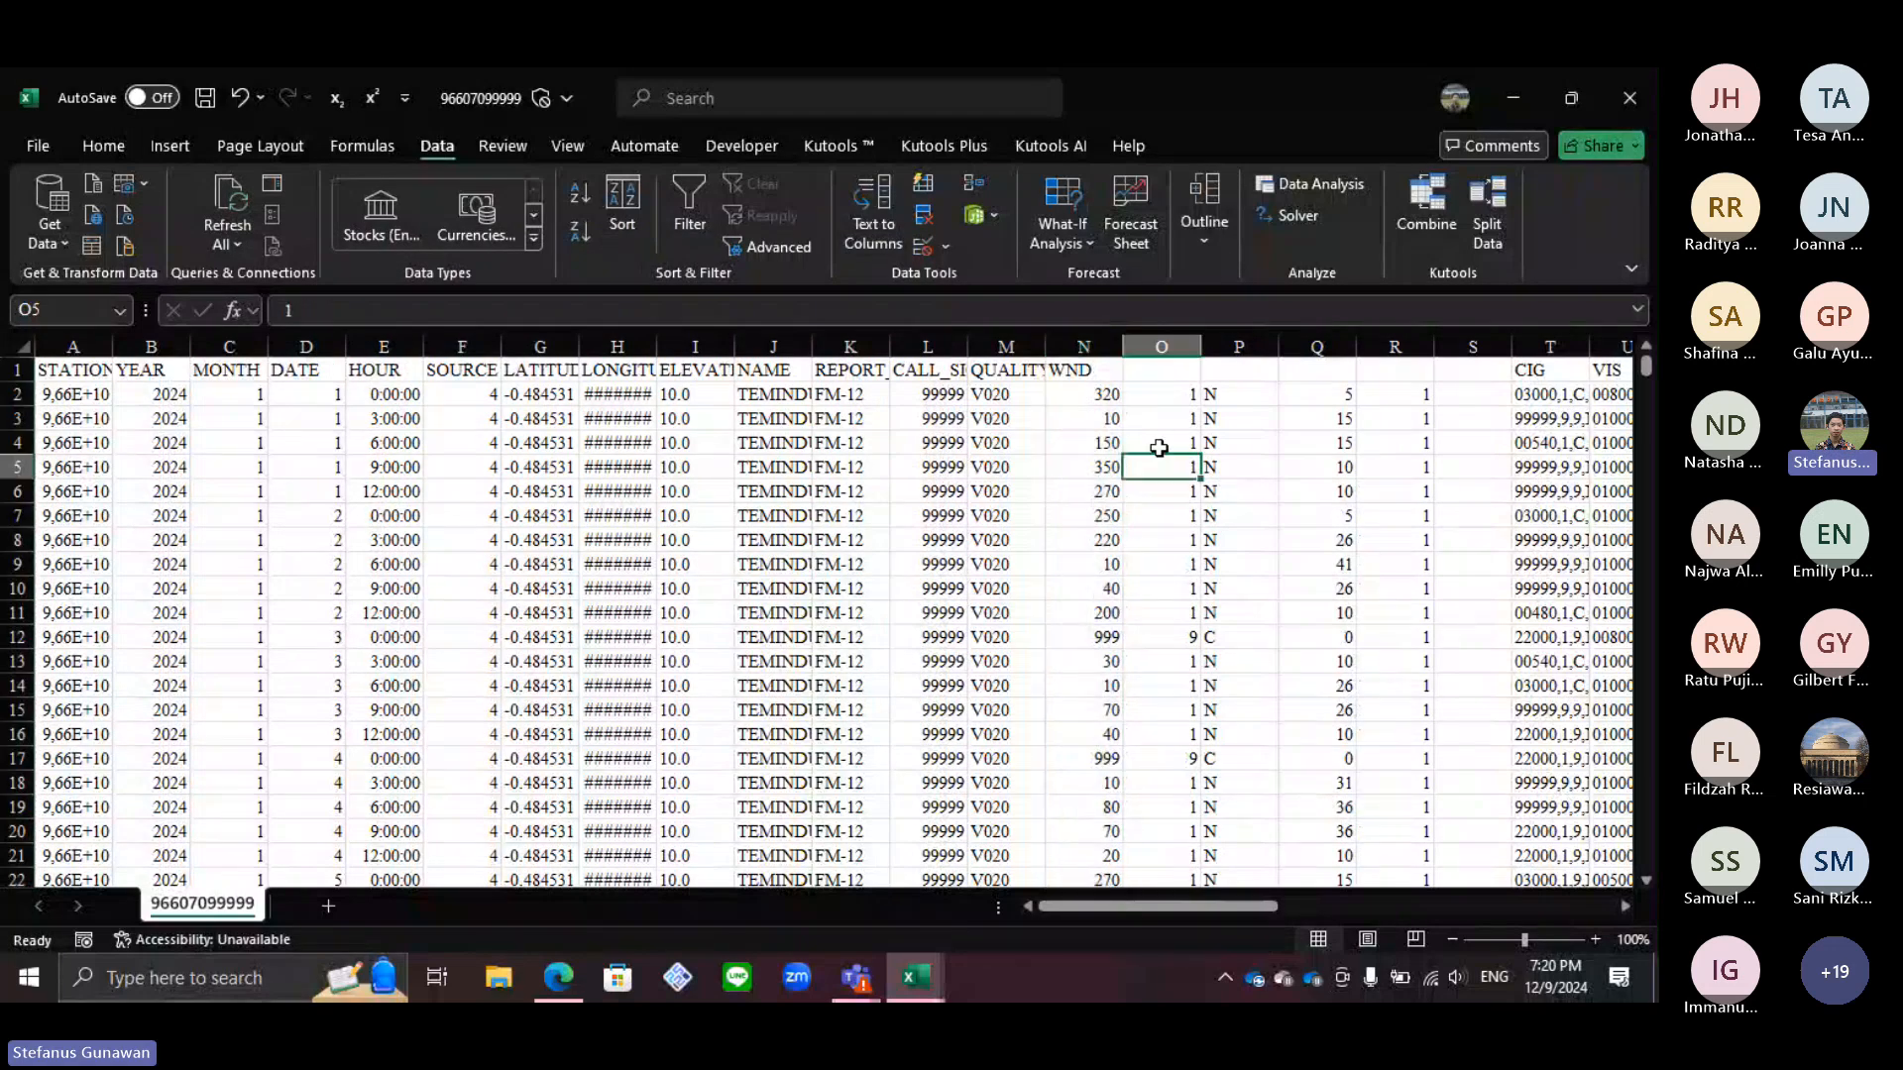
Step: Switch to the Canva presentation and read page 16 about changing the number format of the hour column
{"action": "left_click", "coordinate": [1098, 372]}
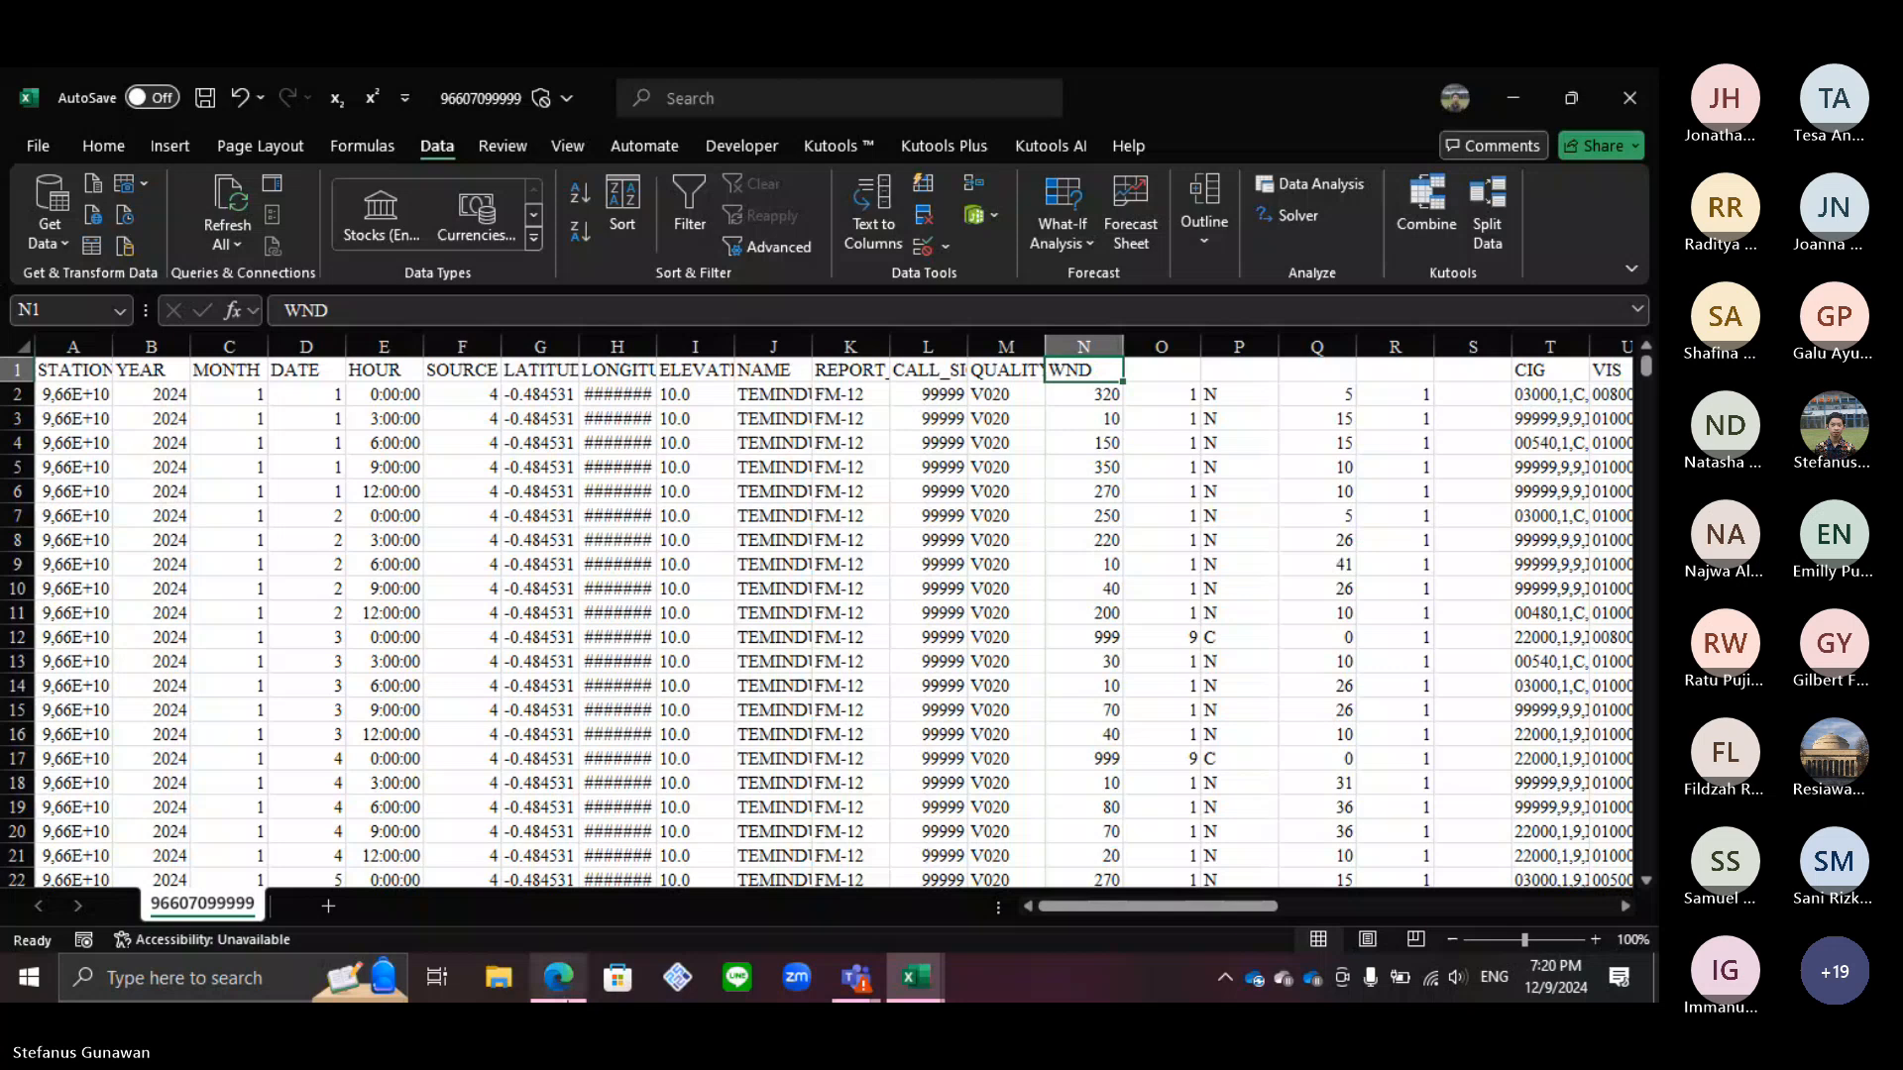
{"action": "left_click", "coordinate": [558, 978]}
{"action": "scroll", "coordinate": [748, 708], "scroll_direction": "down", "scroll_amount": 5}
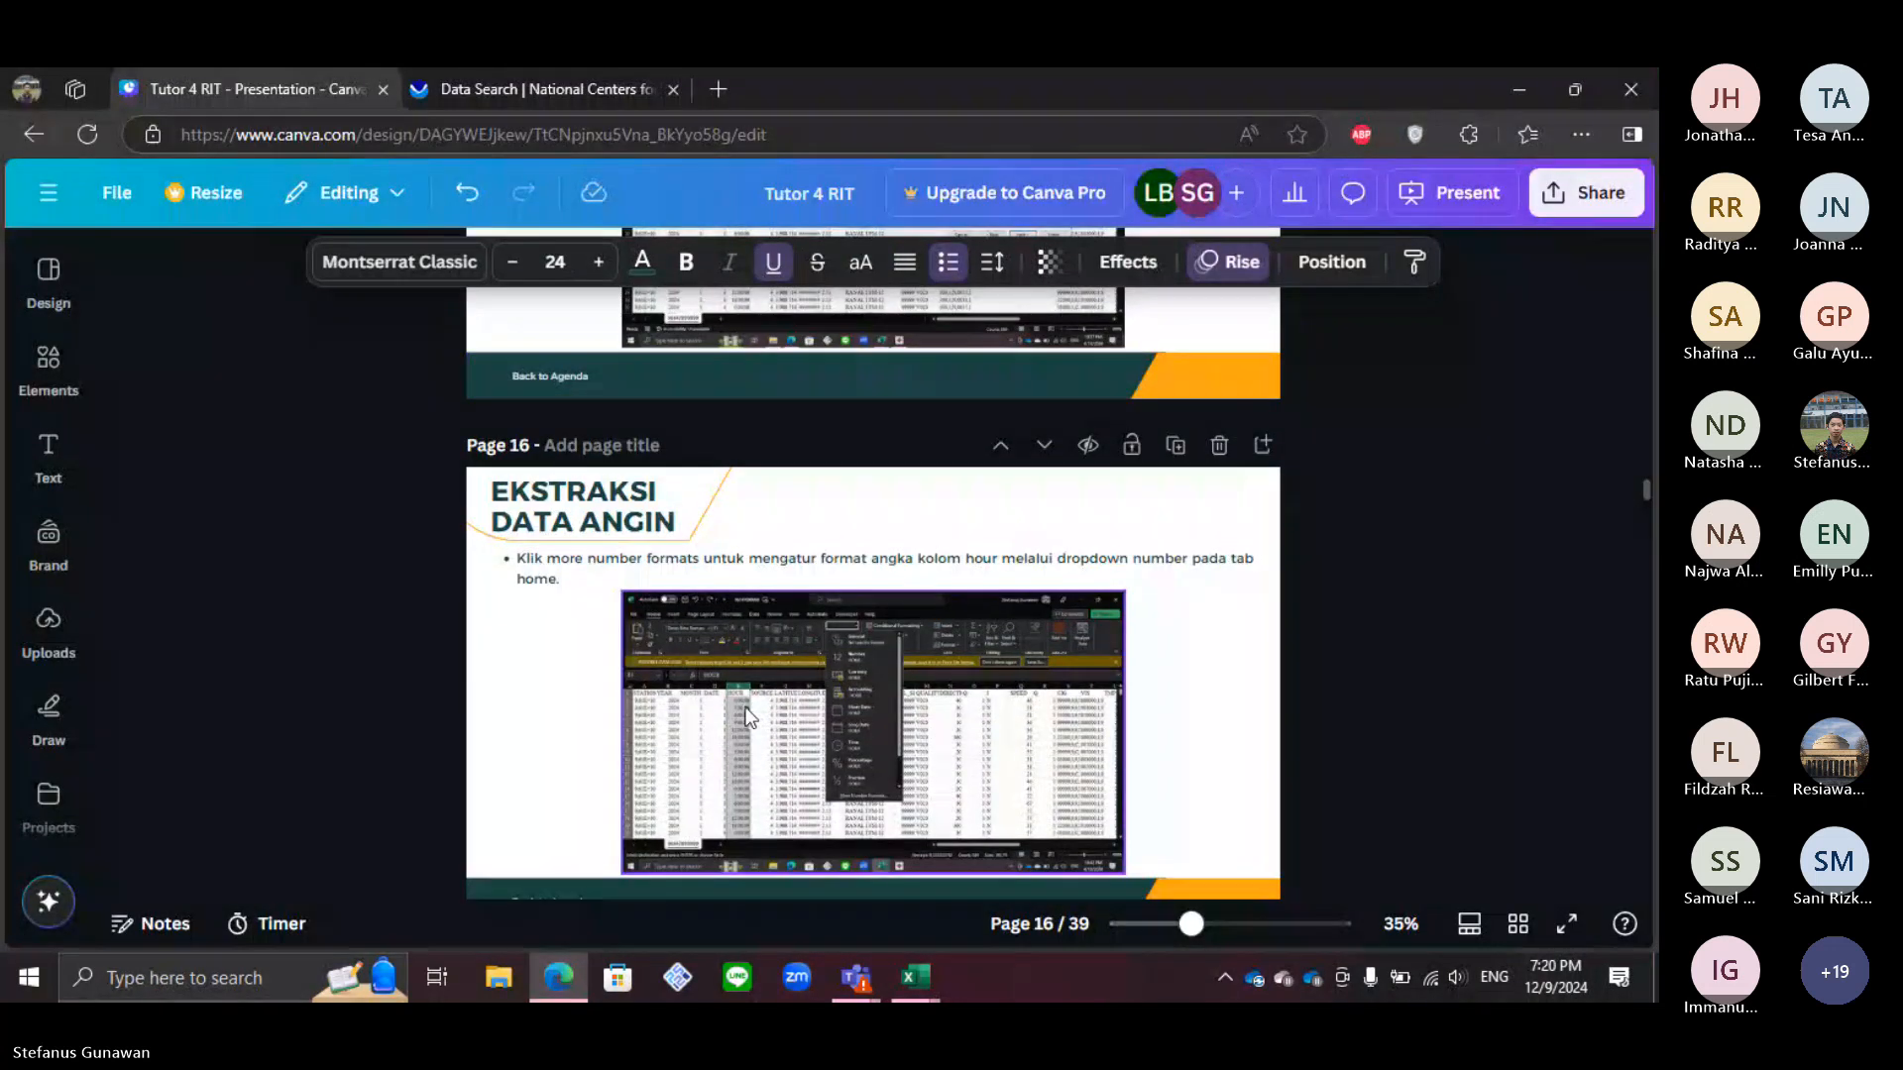
{"action": "scroll", "coordinate": [748, 715], "scroll_direction": "down", "scroll_amount": 2}
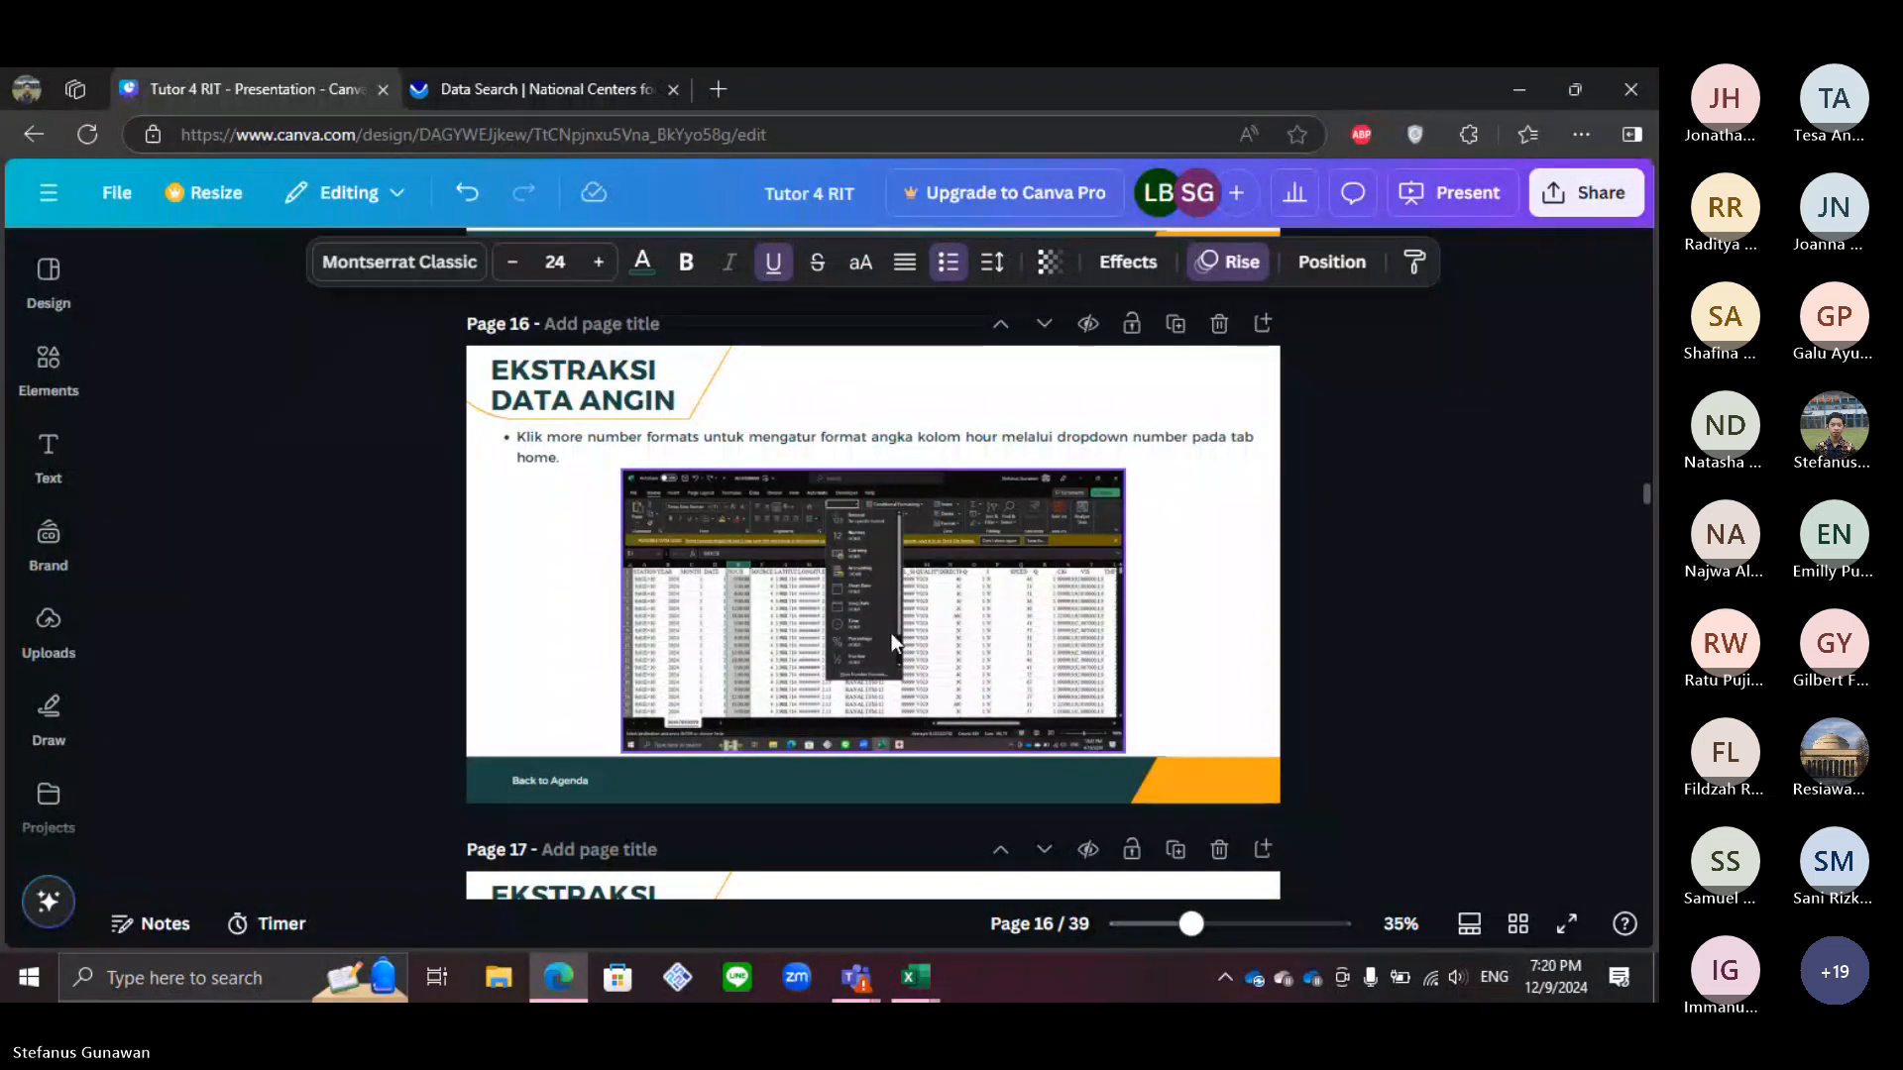
{"action": "left_click", "coordinate": [950, 634]}
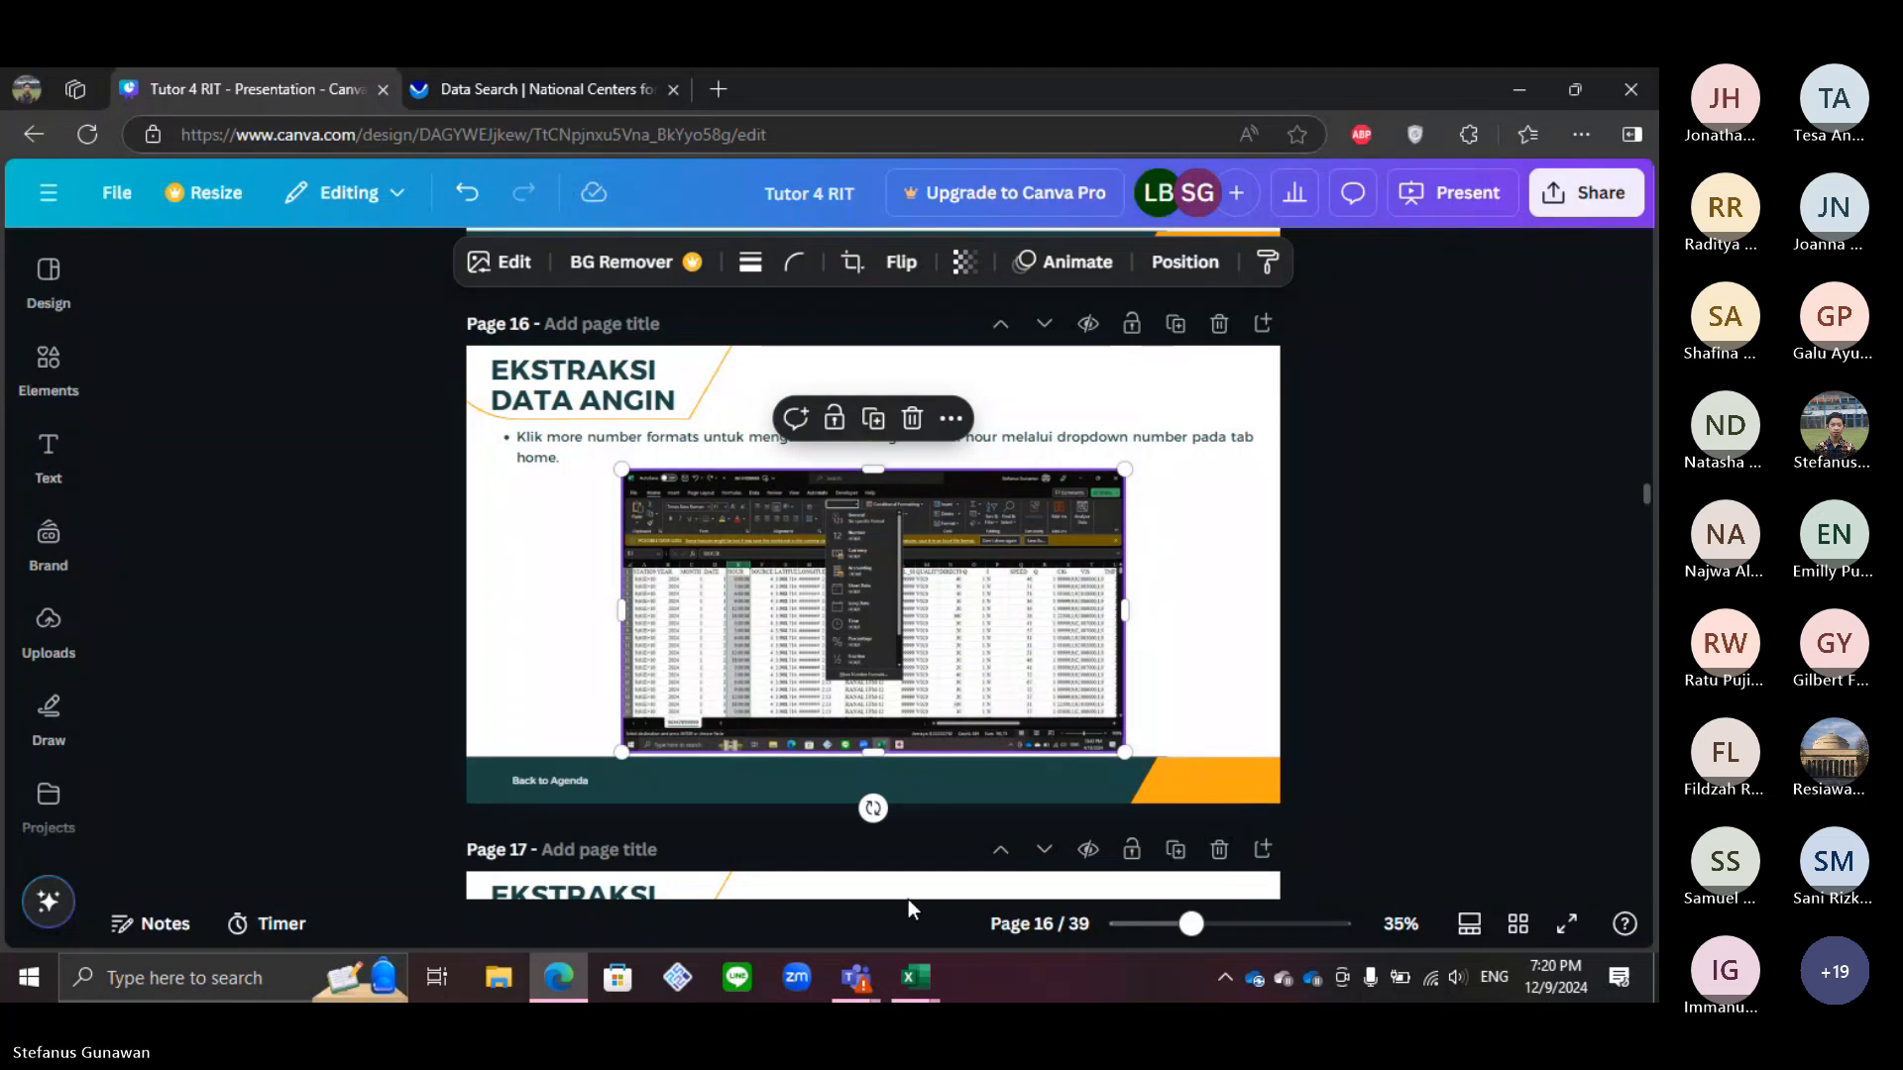
{"action": "mouse_move", "coordinate": [920, 981]}
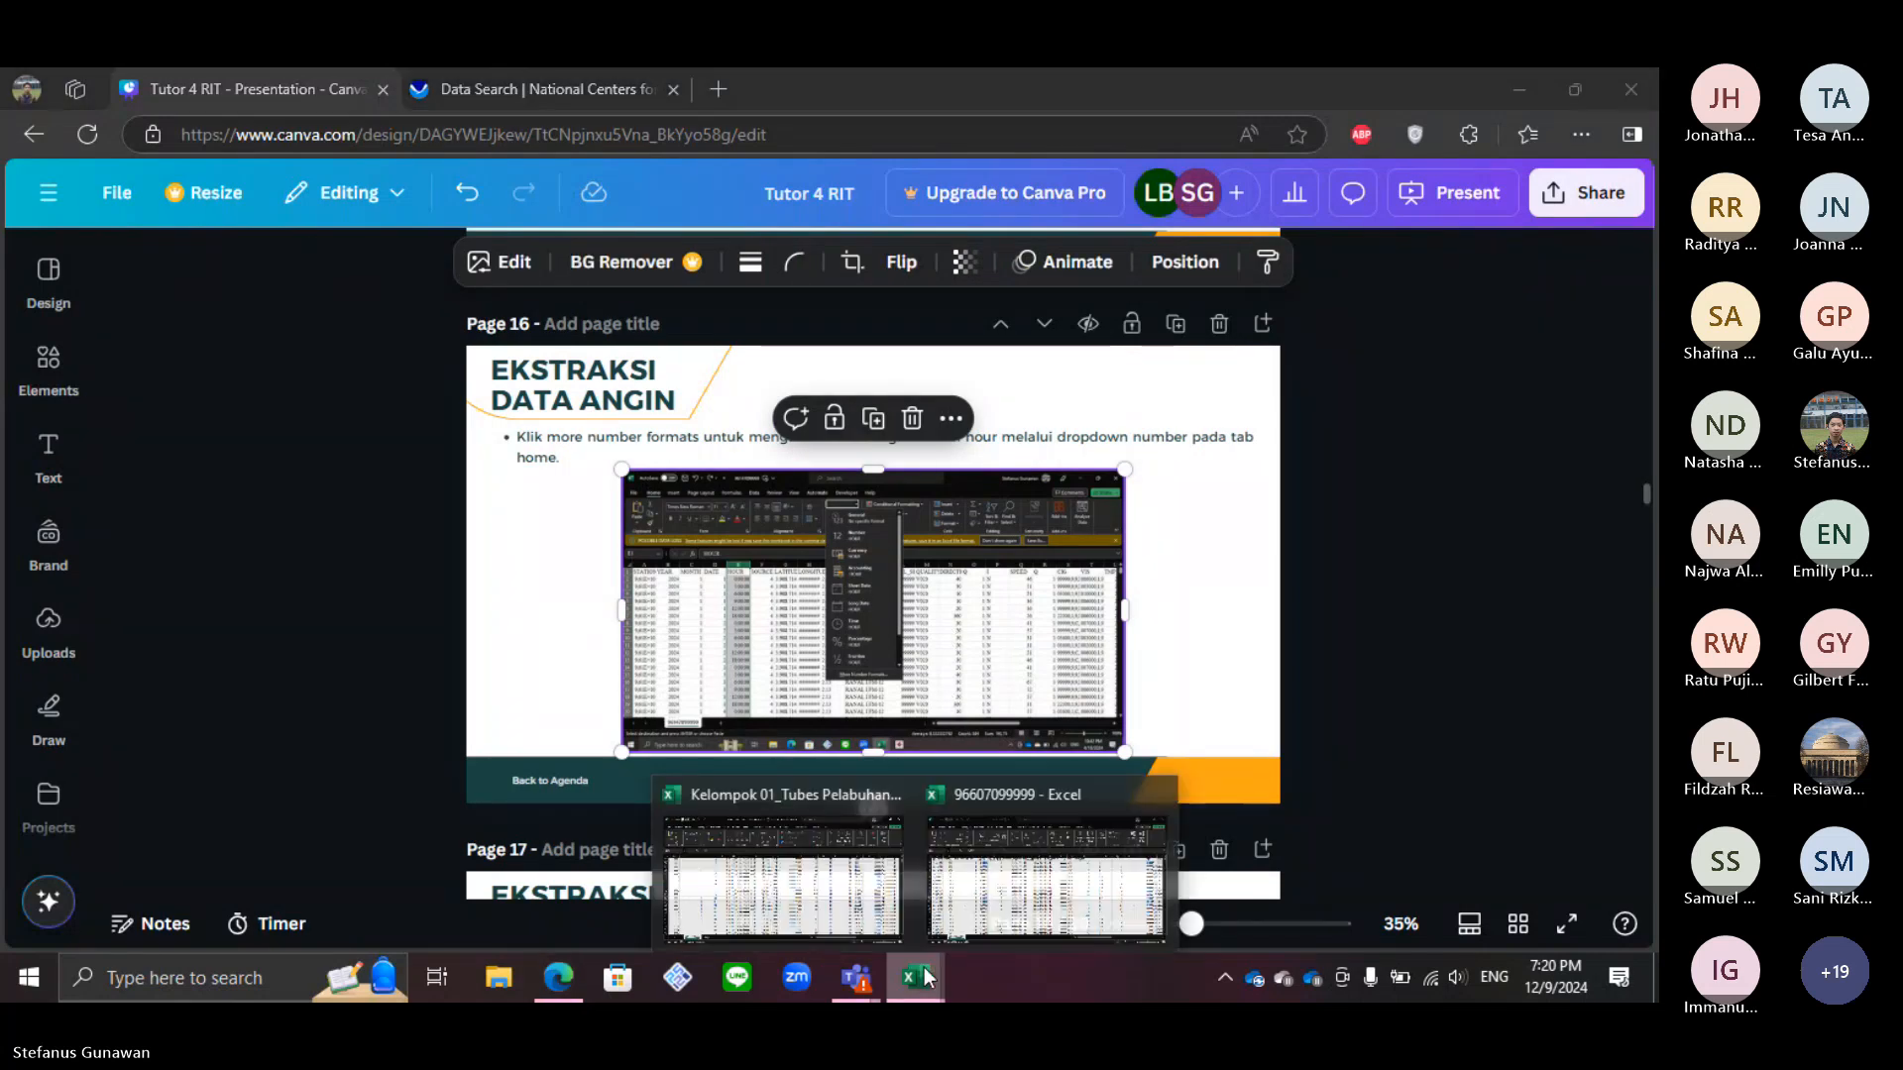
{"action": "left_click", "coordinate": [1046, 877]}
{"action": "left_click", "coordinate": [318, 591]}
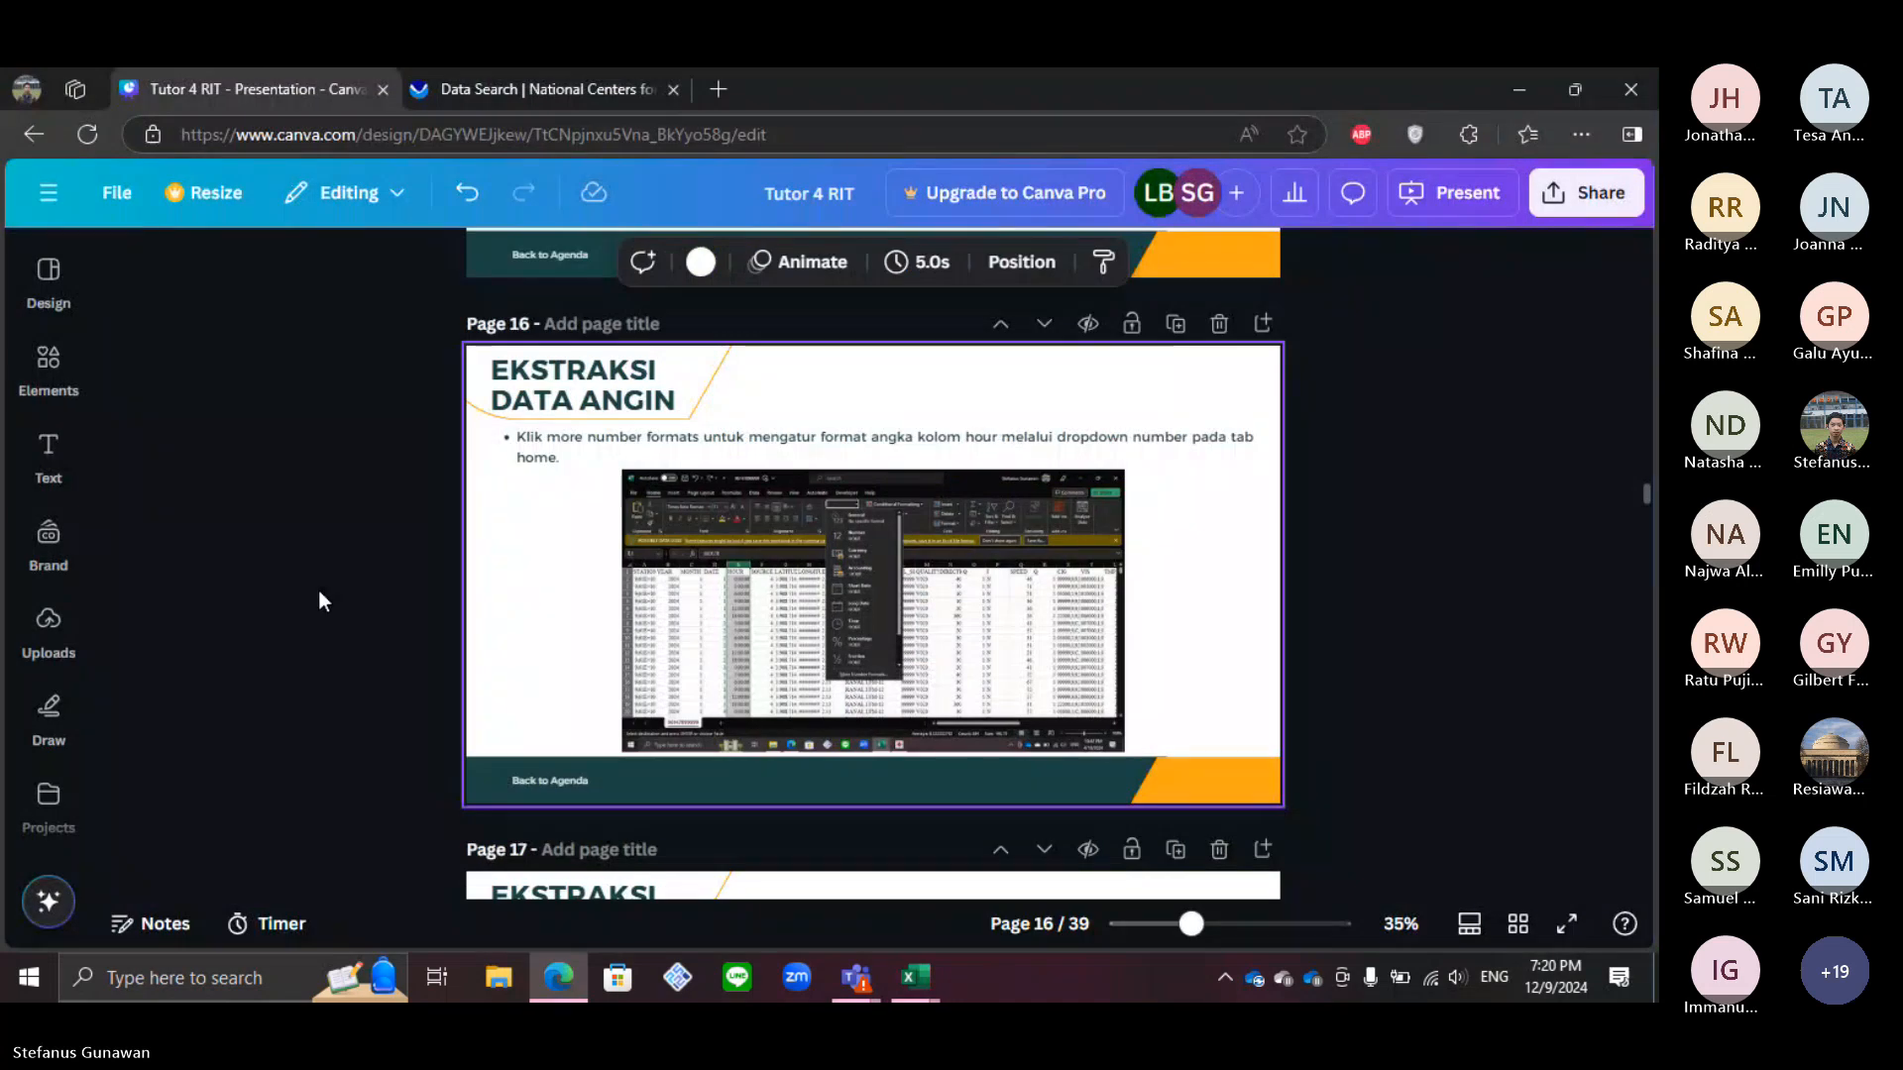
{"action": "scroll", "coordinate": [318, 590], "scroll_direction": "up", "scroll_amount": 3}
{"action": "mouse_move", "coordinate": [917, 979]}
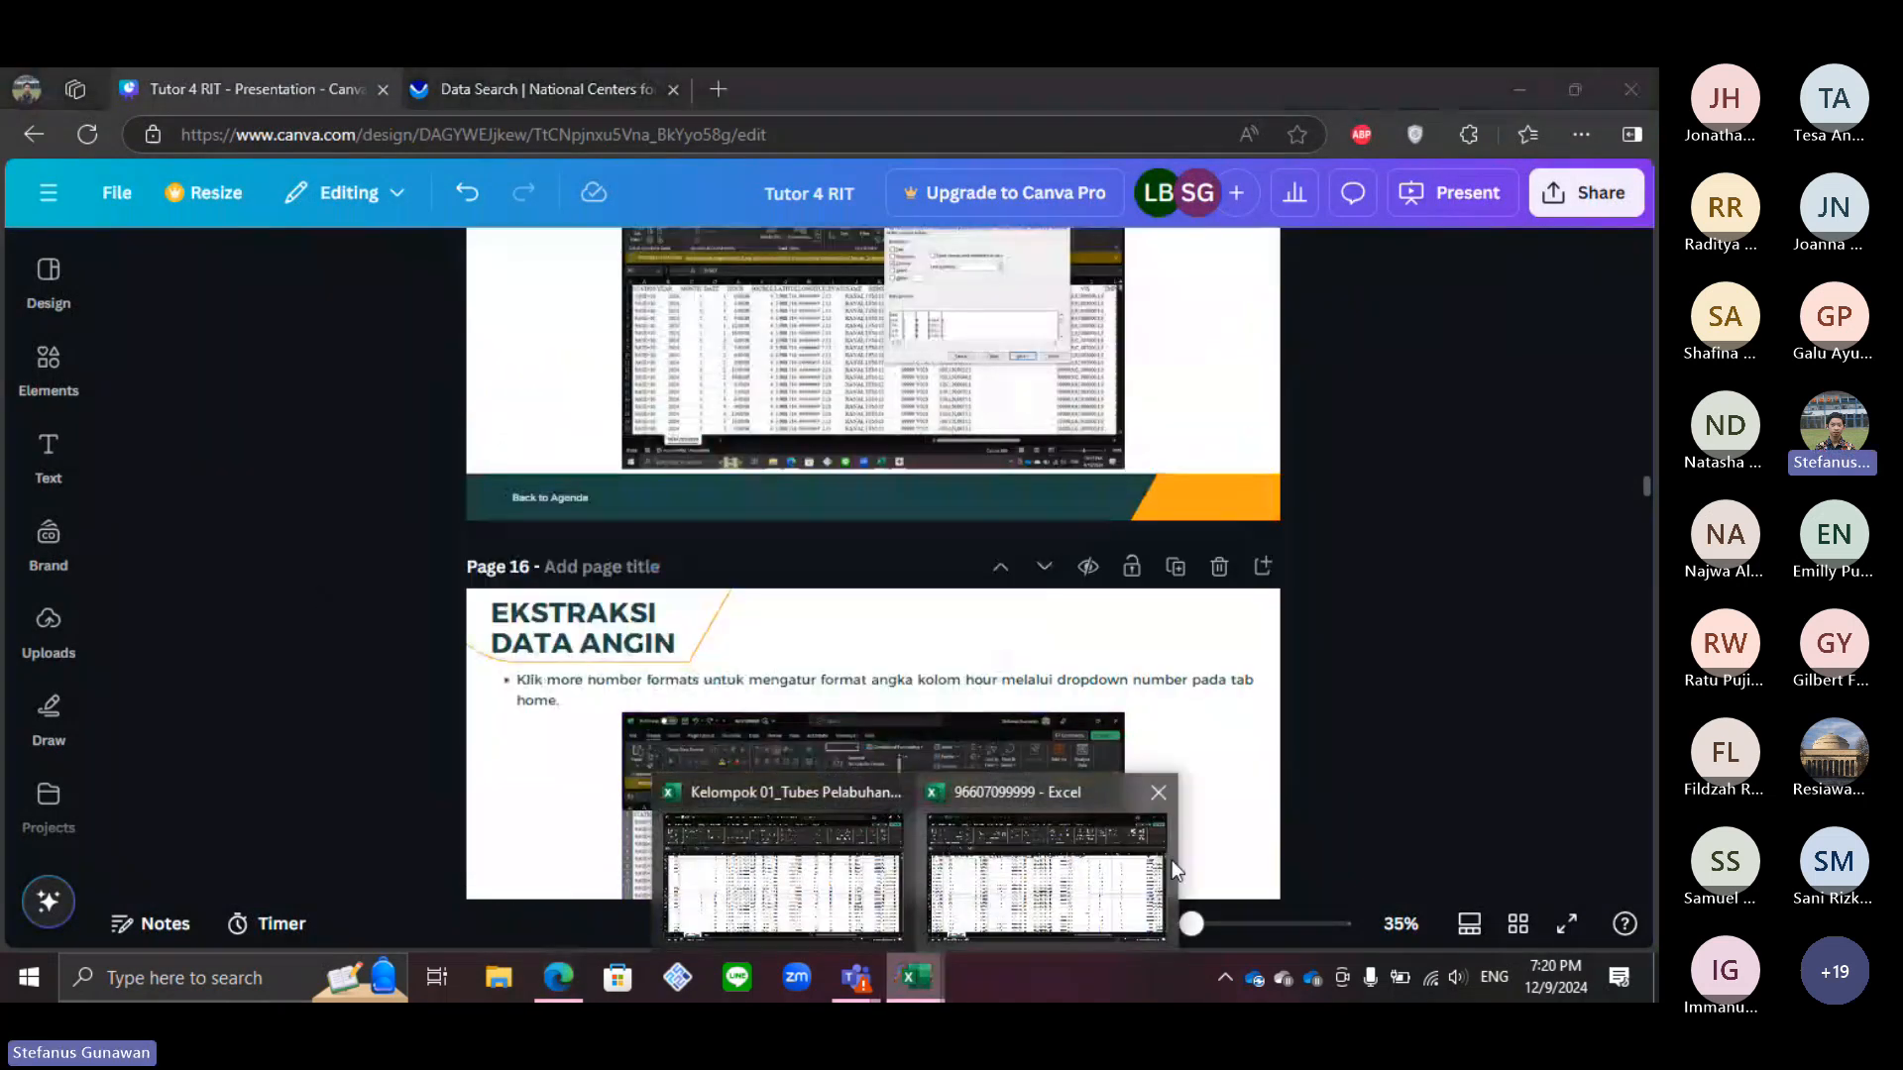
{"action": "left_click", "coordinate": [1080, 878]}
{"action": "left_click", "coordinate": [385, 395]}
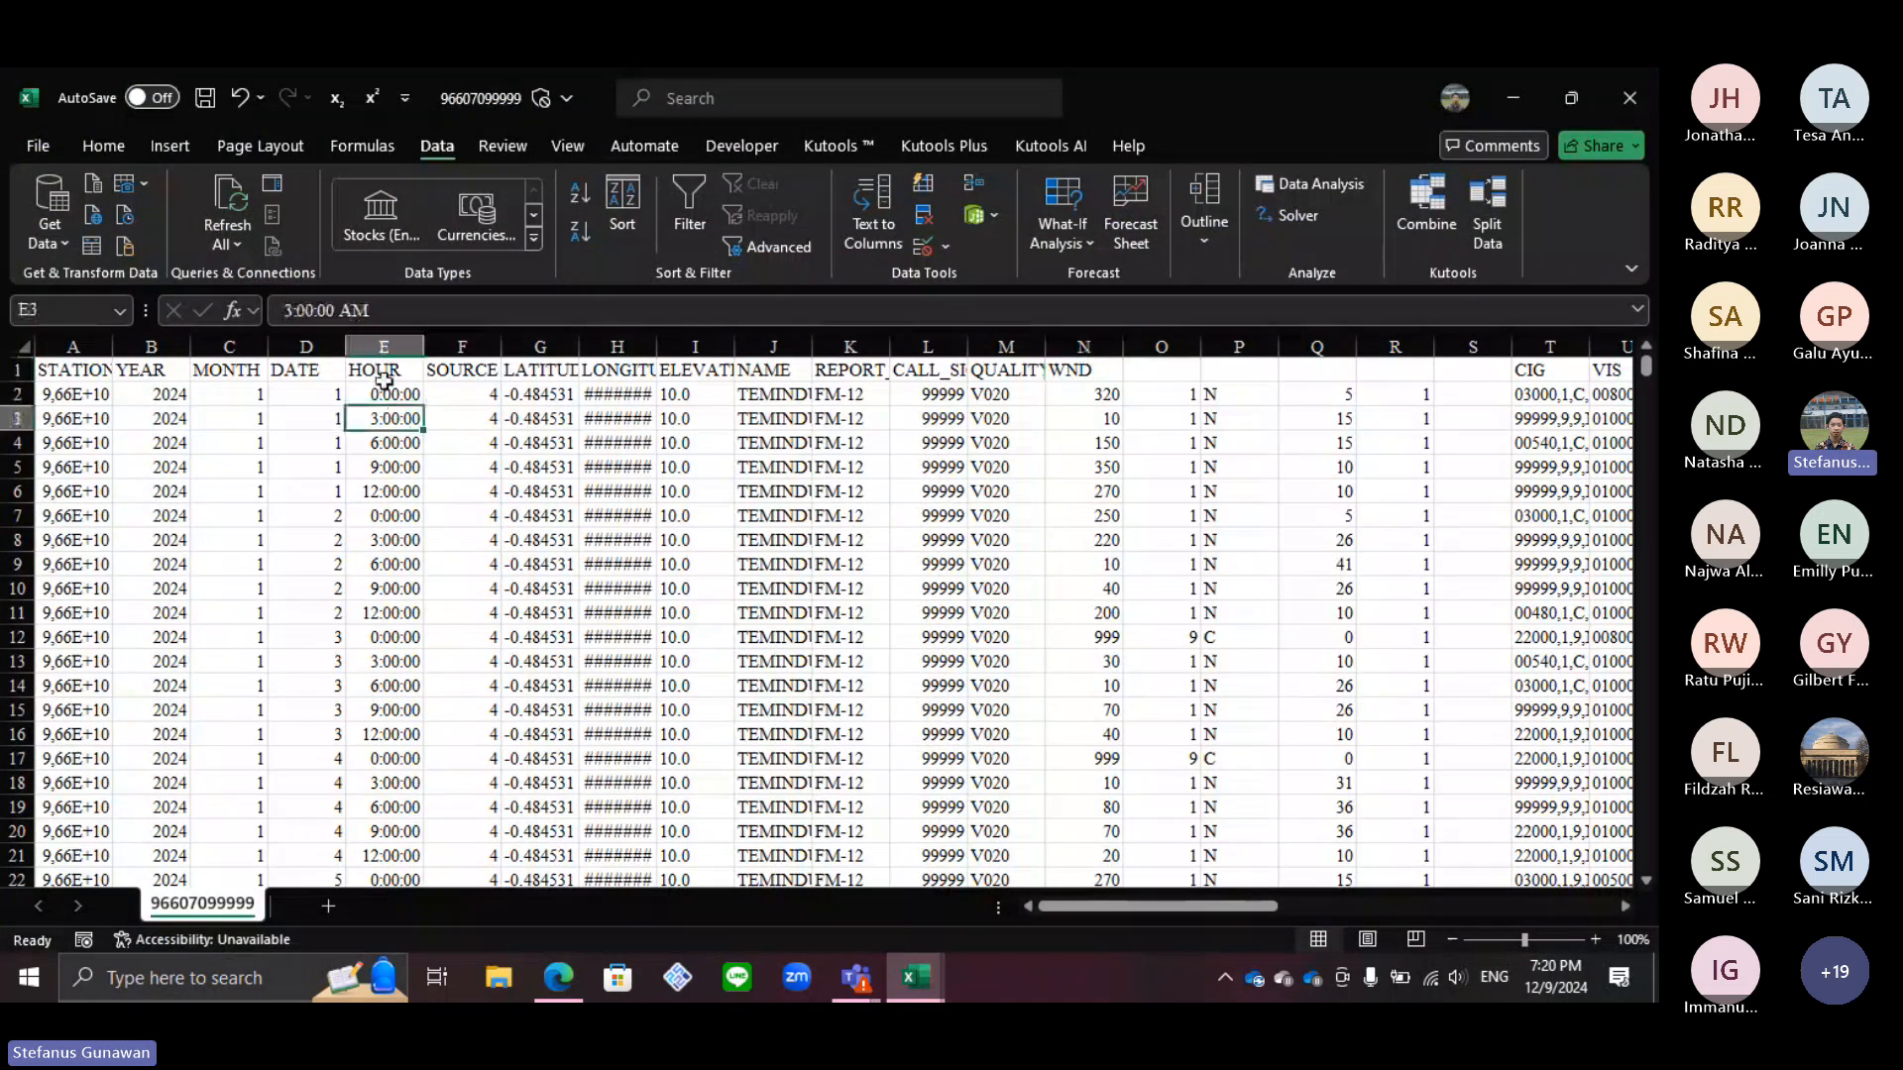
{"action": "left_click", "coordinate": [373, 310]}
{"action": "left_click_drag", "start_coordinate": [282, 310], "coordinate": [429, 310]}
{"action": "key", "text": "Escape"}
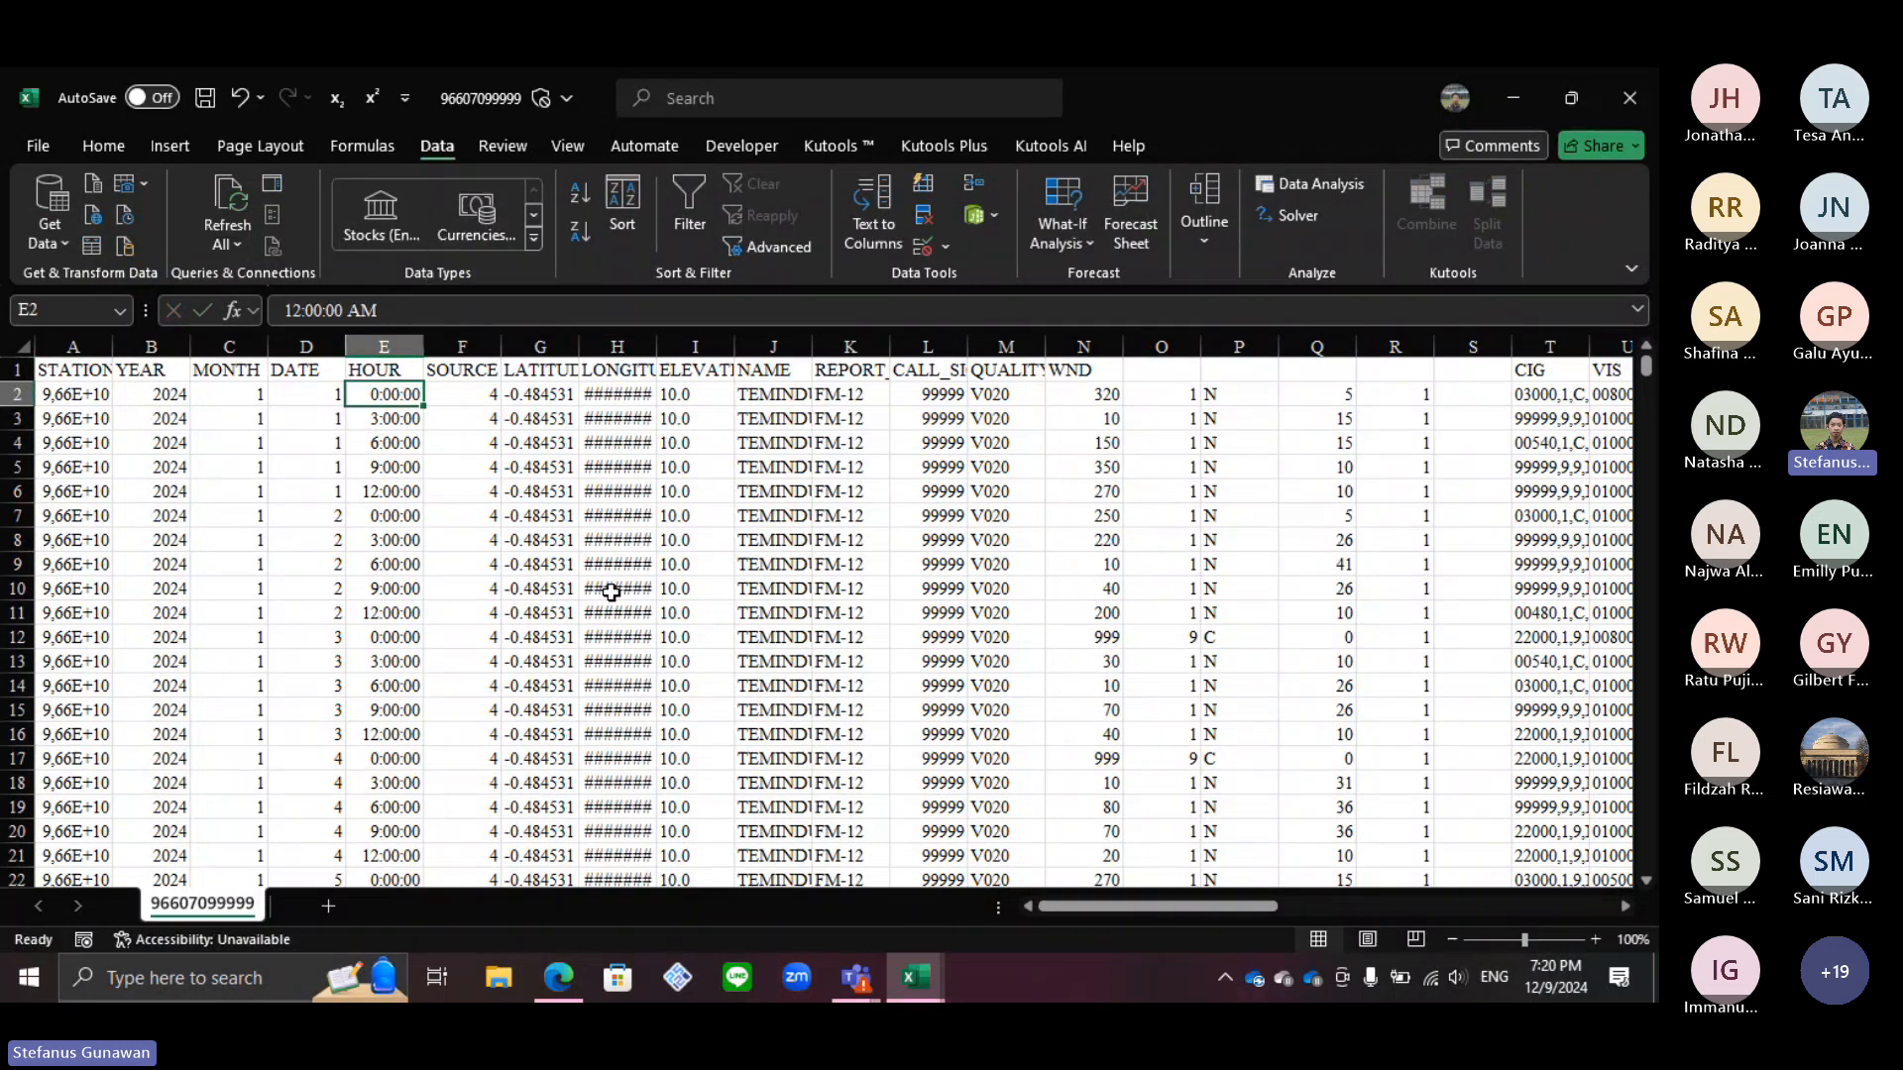
Step: Switch to the Canva presentation and read pages 16 to 18 on applying the custom "00" format to the hour column
{"action": "key", "text": "alt+Tab"}
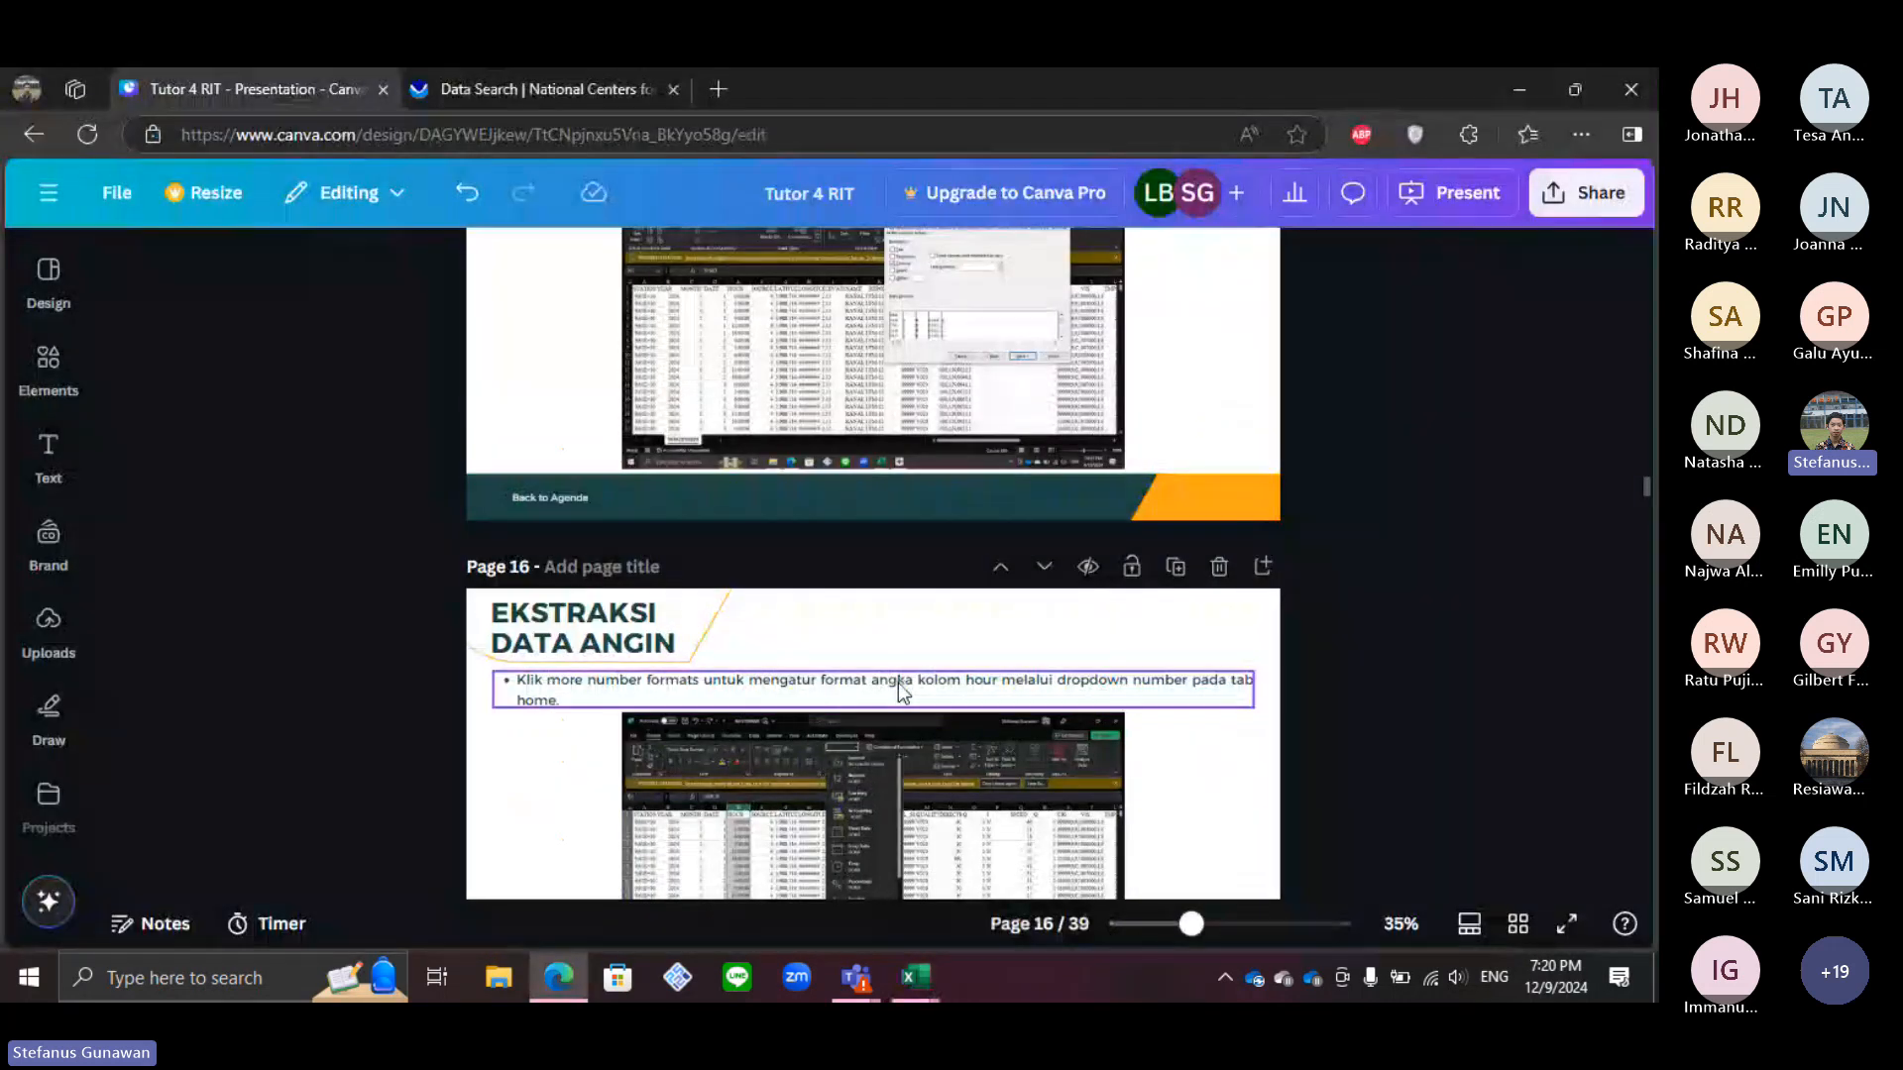
{"action": "scroll", "coordinate": [898, 682], "scroll_direction": "down", "scroll_amount": 1}
{"action": "left_click", "coordinate": [847, 580]}
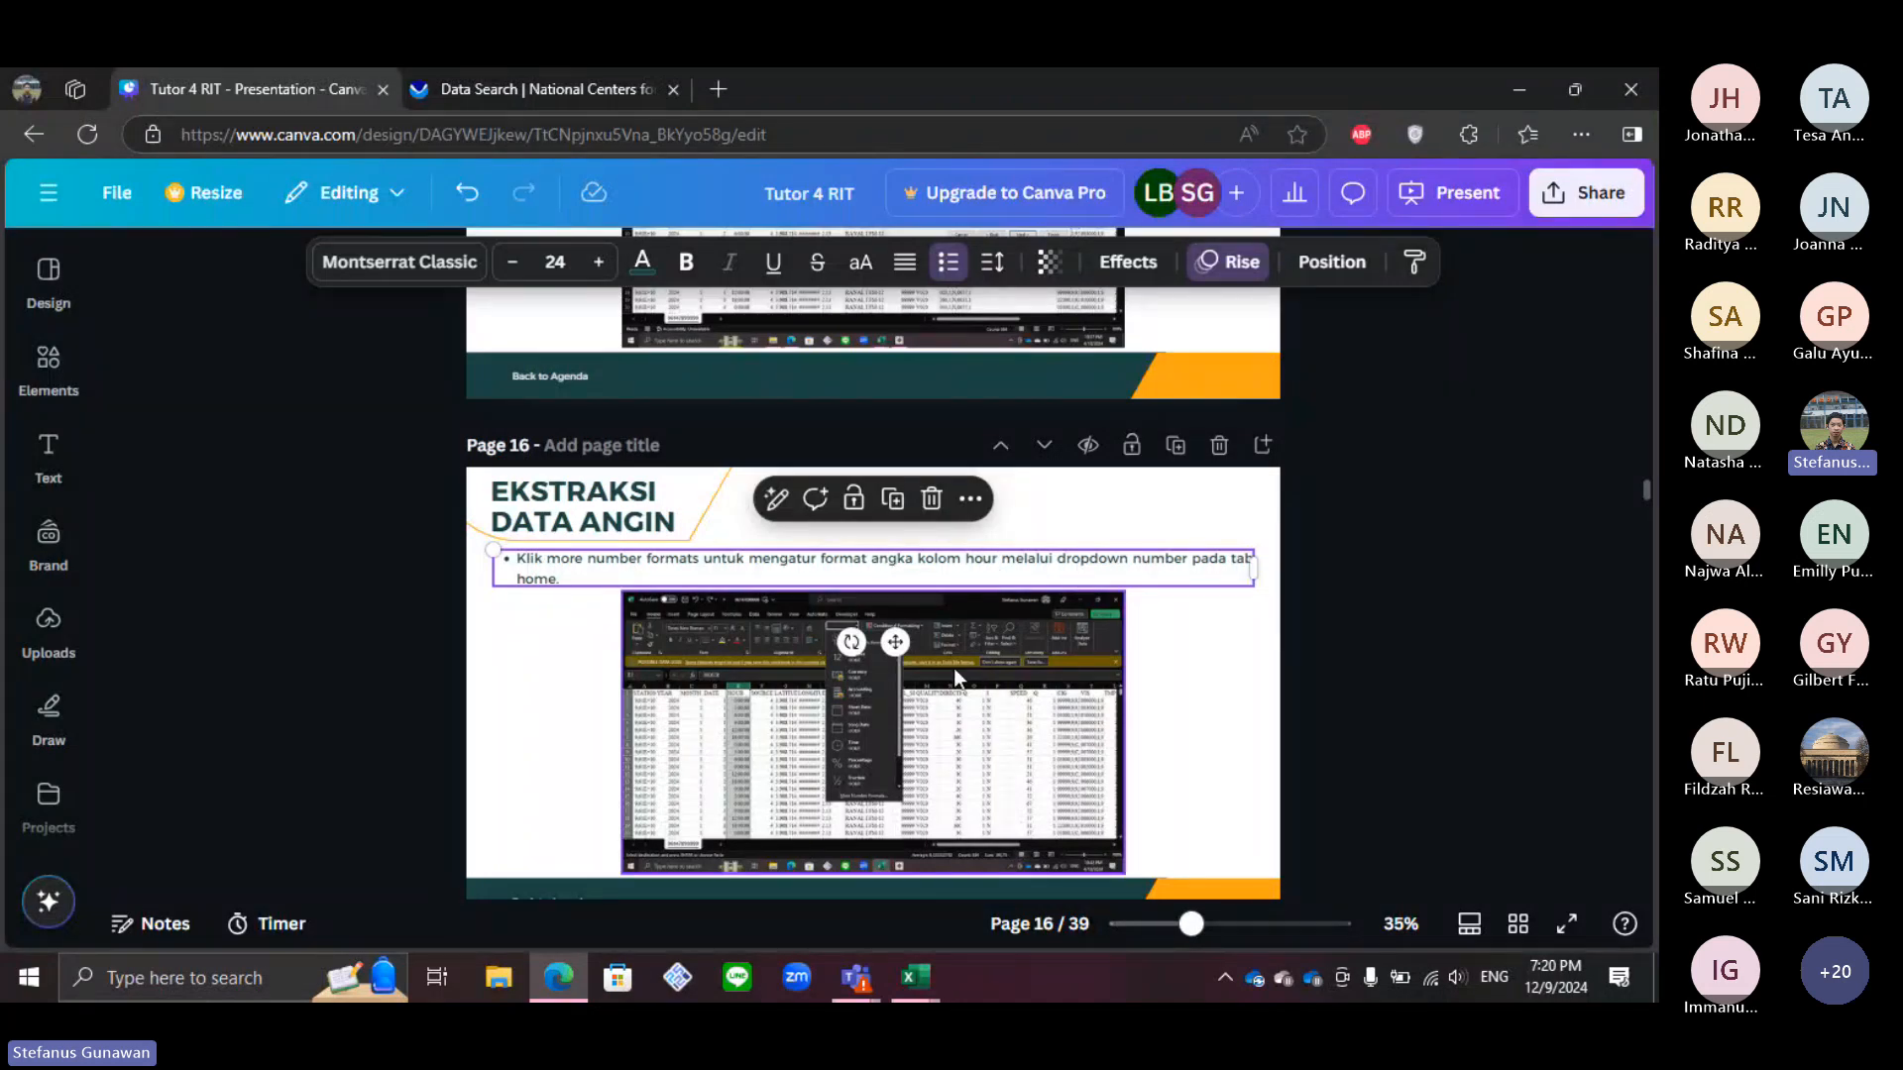
{"action": "scroll", "coordinate": [1099, 607], "scroll_direction": "down", "scroll_amount": 1}
{"action": "scroll", "coordinate": [1097, 598], "scroll_direction": "down", "scroll_amount": 5}
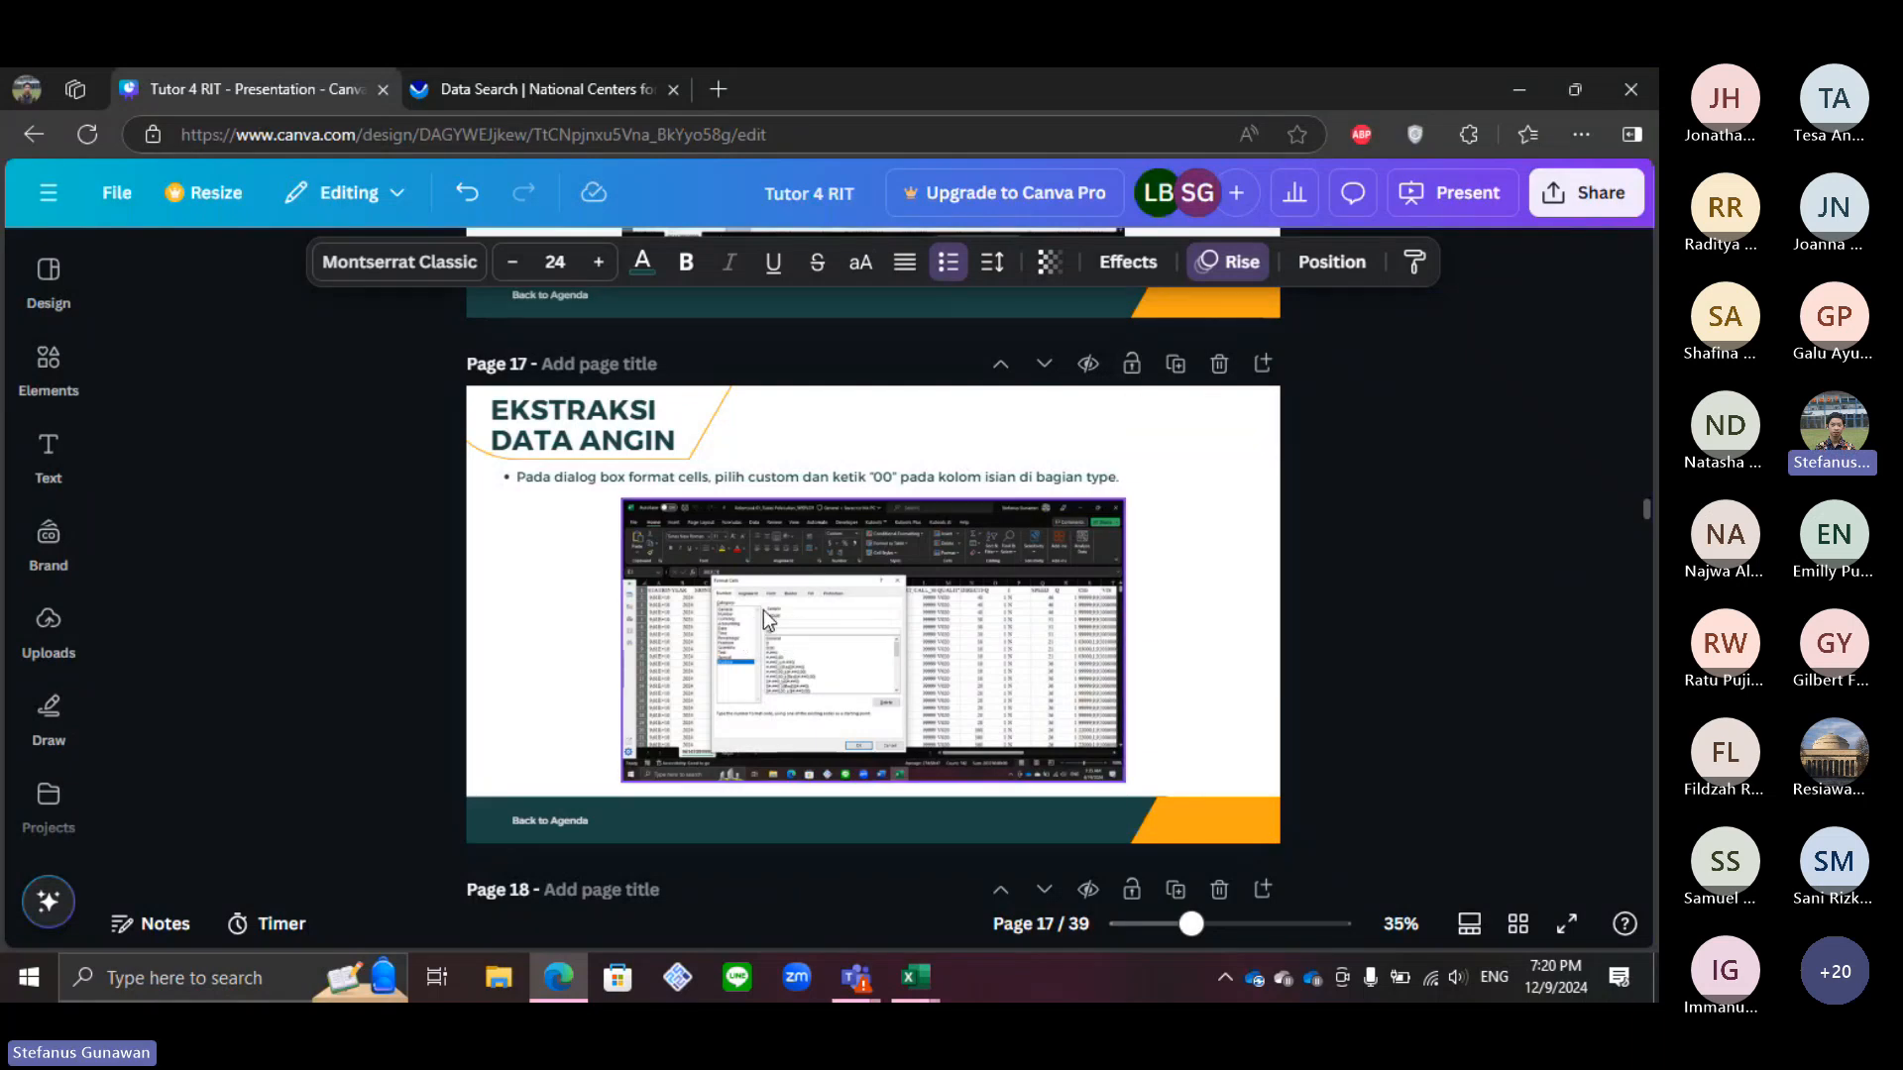
{"action": "scroll", "coordinate": [918, 639], "scroll_direction": "up", "scroll_amount": 3}
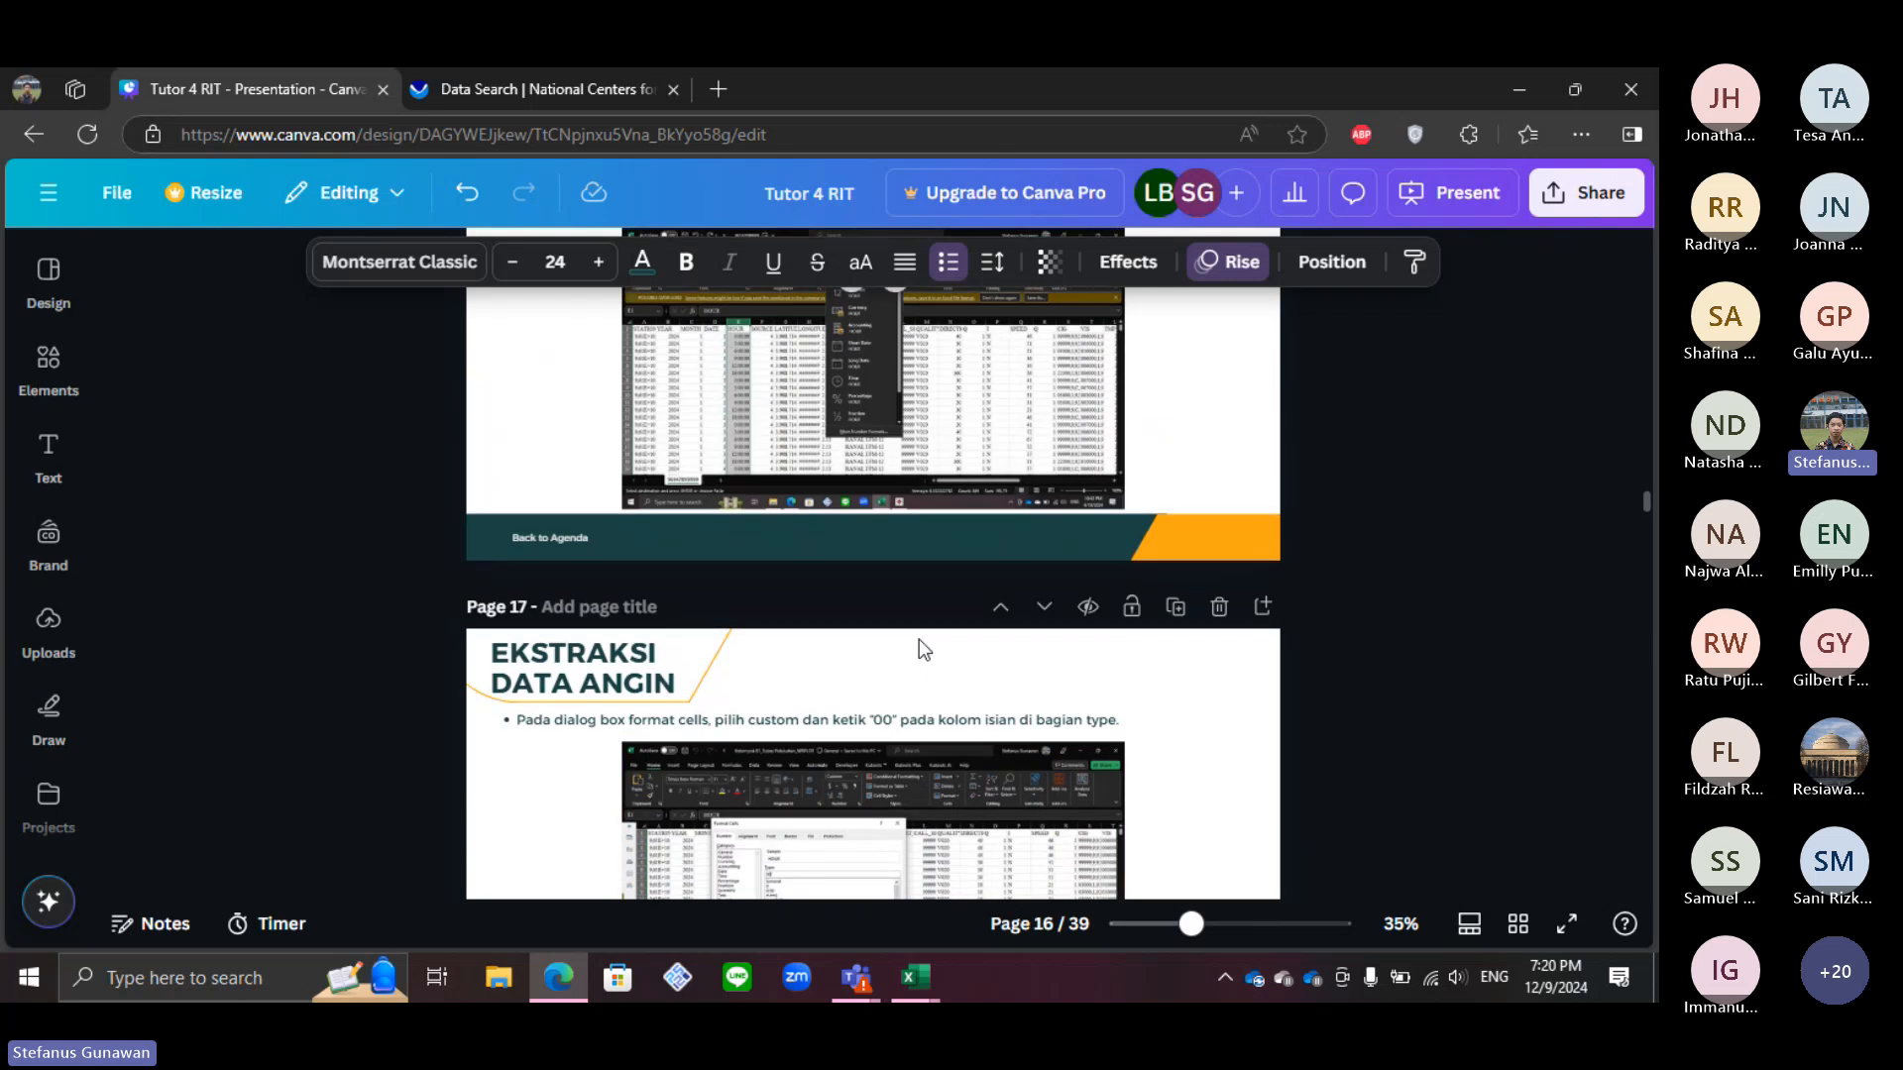
{"action": "scroll", "coordinate": [1005, 724], "scroll_direction": "down", "scroll_amount": 2}
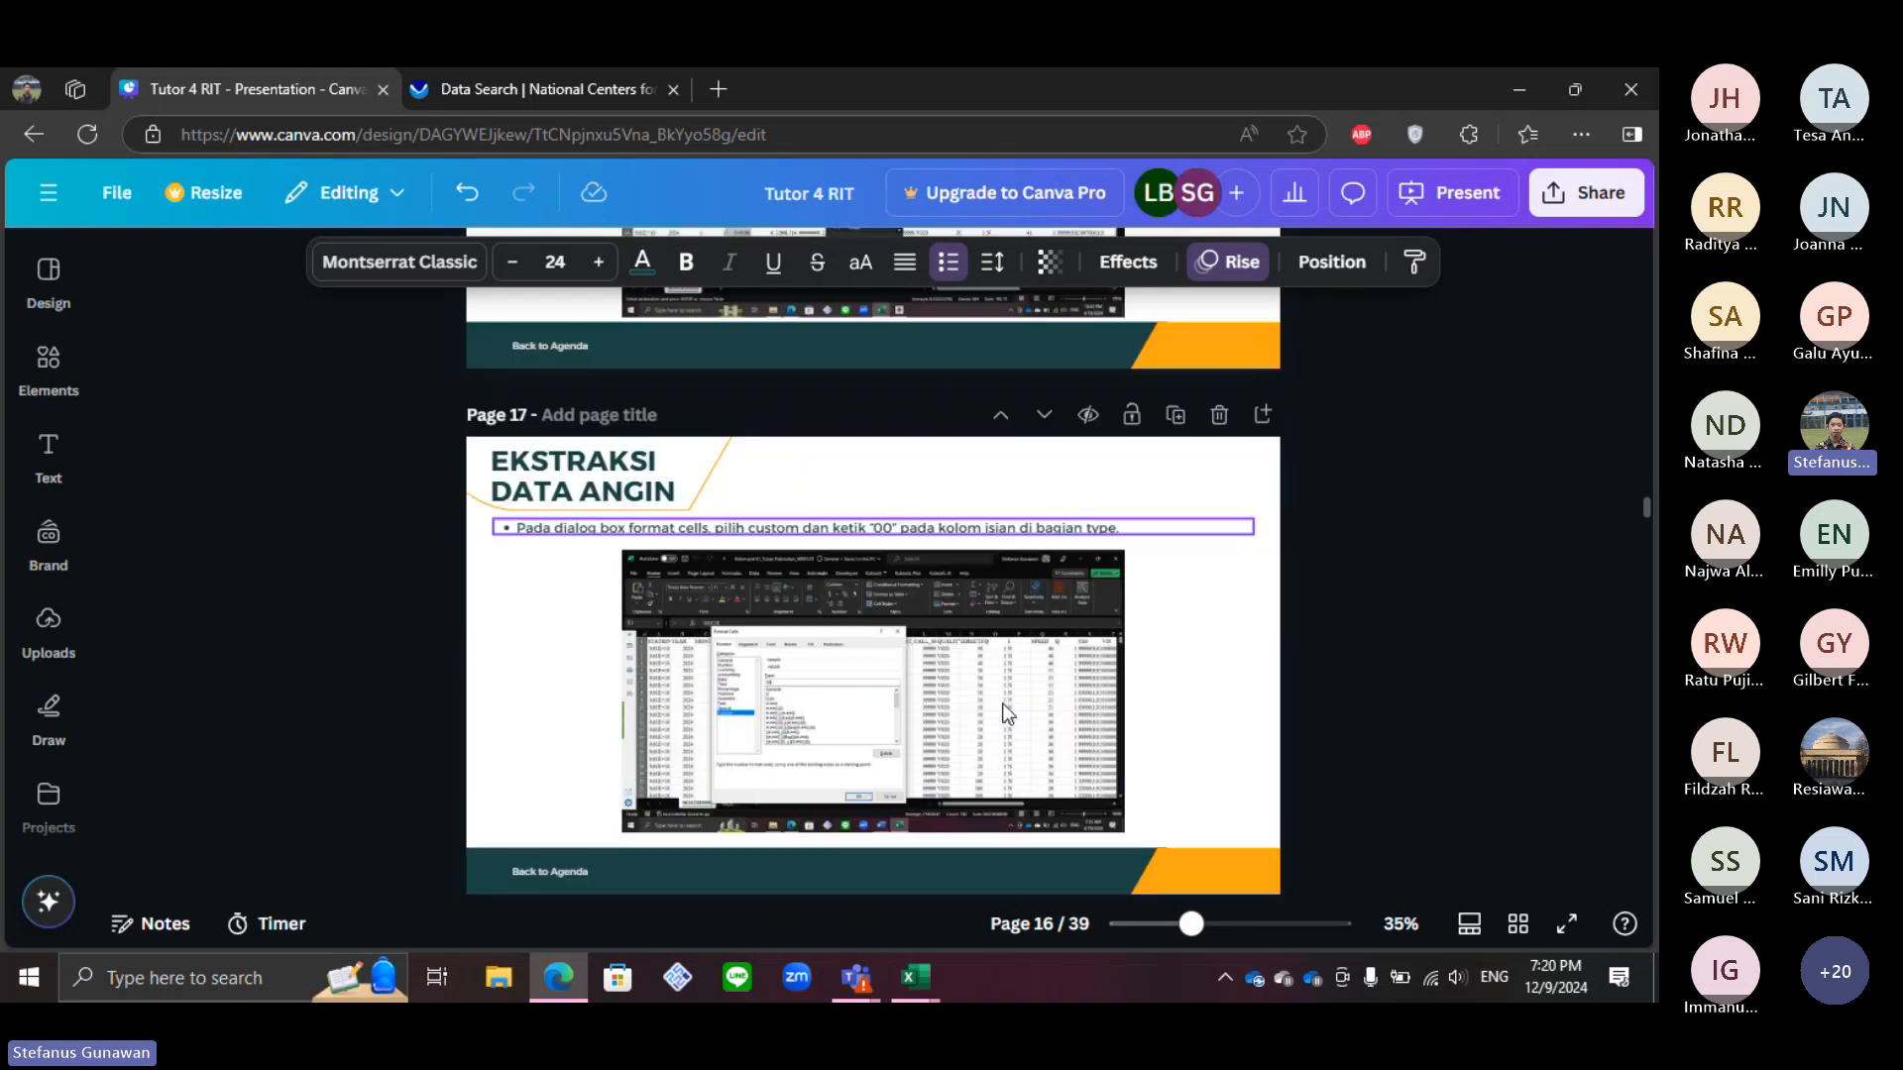
{"action": "scroll", "coordinate": [1004, 706], "scroll_direction": "down", "scroll_amount": 5}
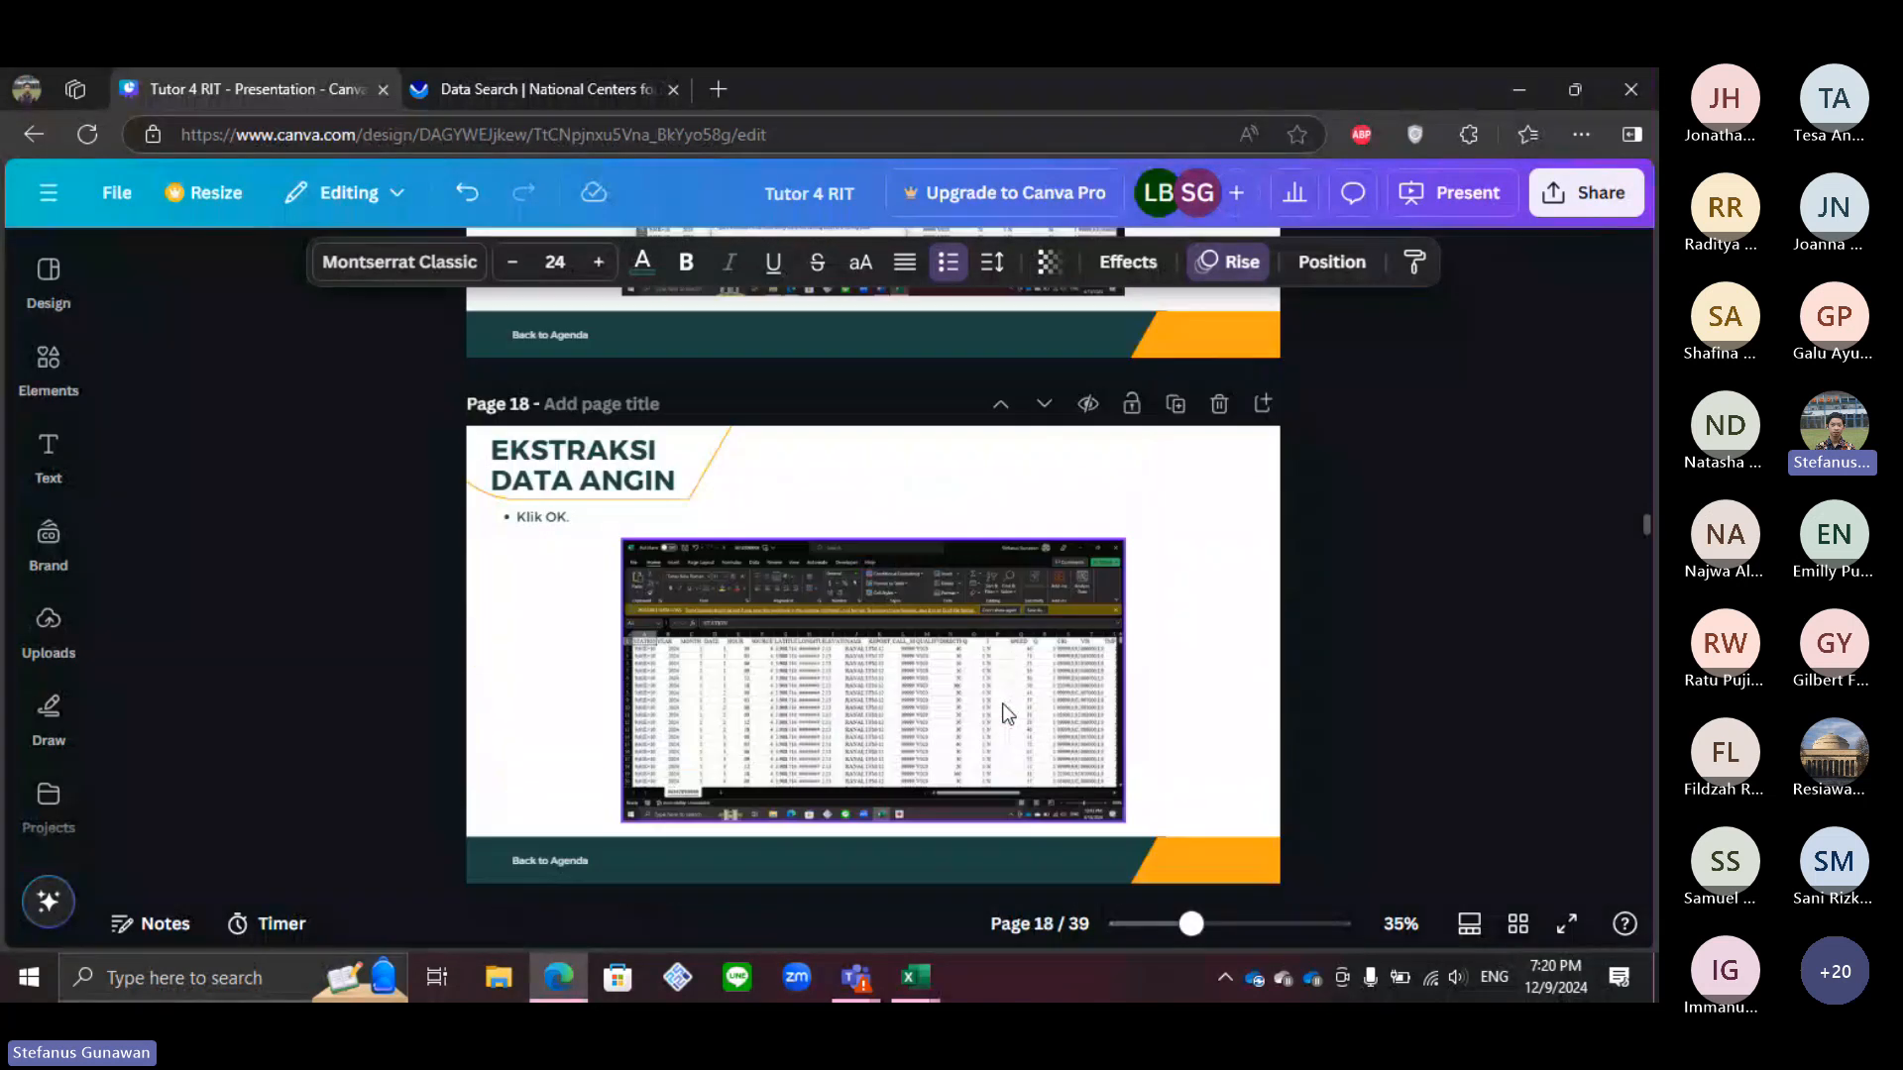
Step: Look back through pages 18 to 15 of the Canva presentation on splitting the wind column and formatting the hours
{"action": "scroll", "coordinate": [1004, 710], "scroll_direction": "down", "scroll_amount": 7}
{"action": "scroll", "coordinate": [1004, 711], "scroll_direction": "up", "scroll_amount": 6}
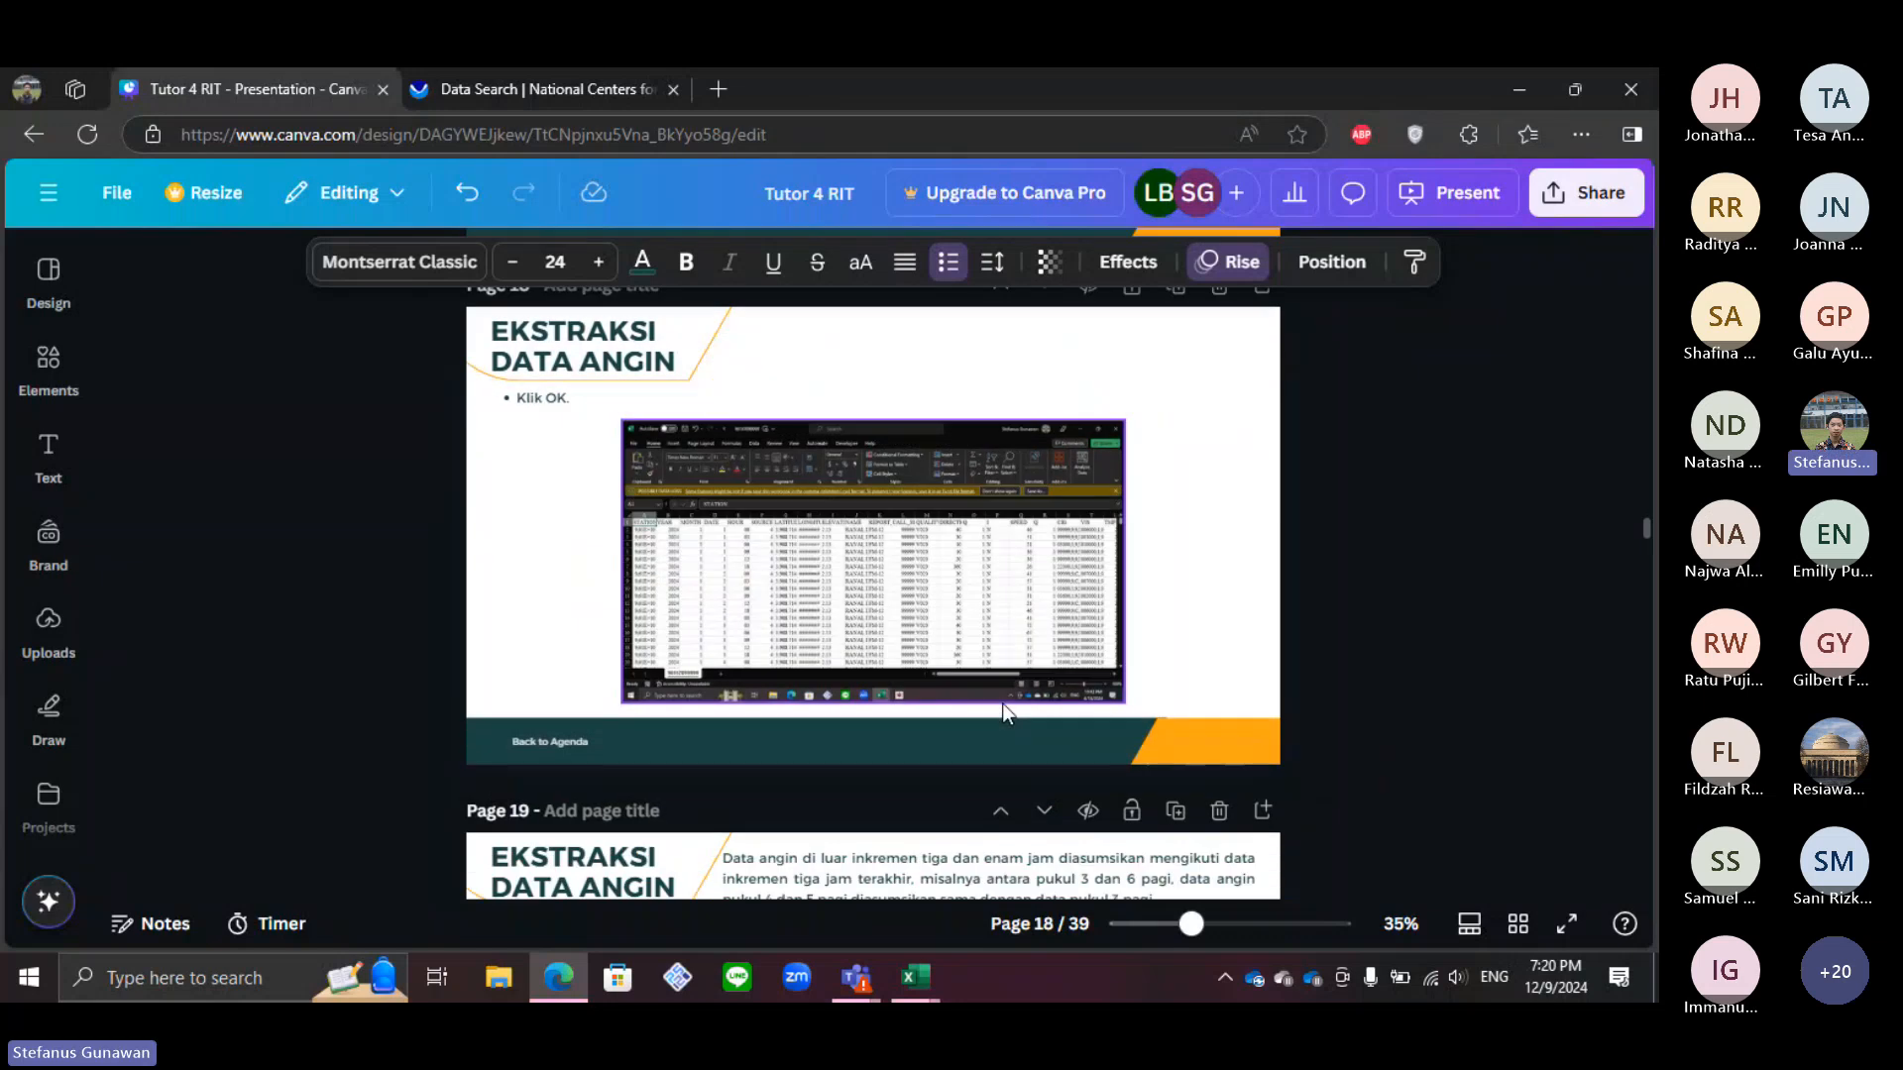
{"action": "scroll", "coordinate": [1002, 704], "scroll_direction": "up", "scroll_amount": 15}
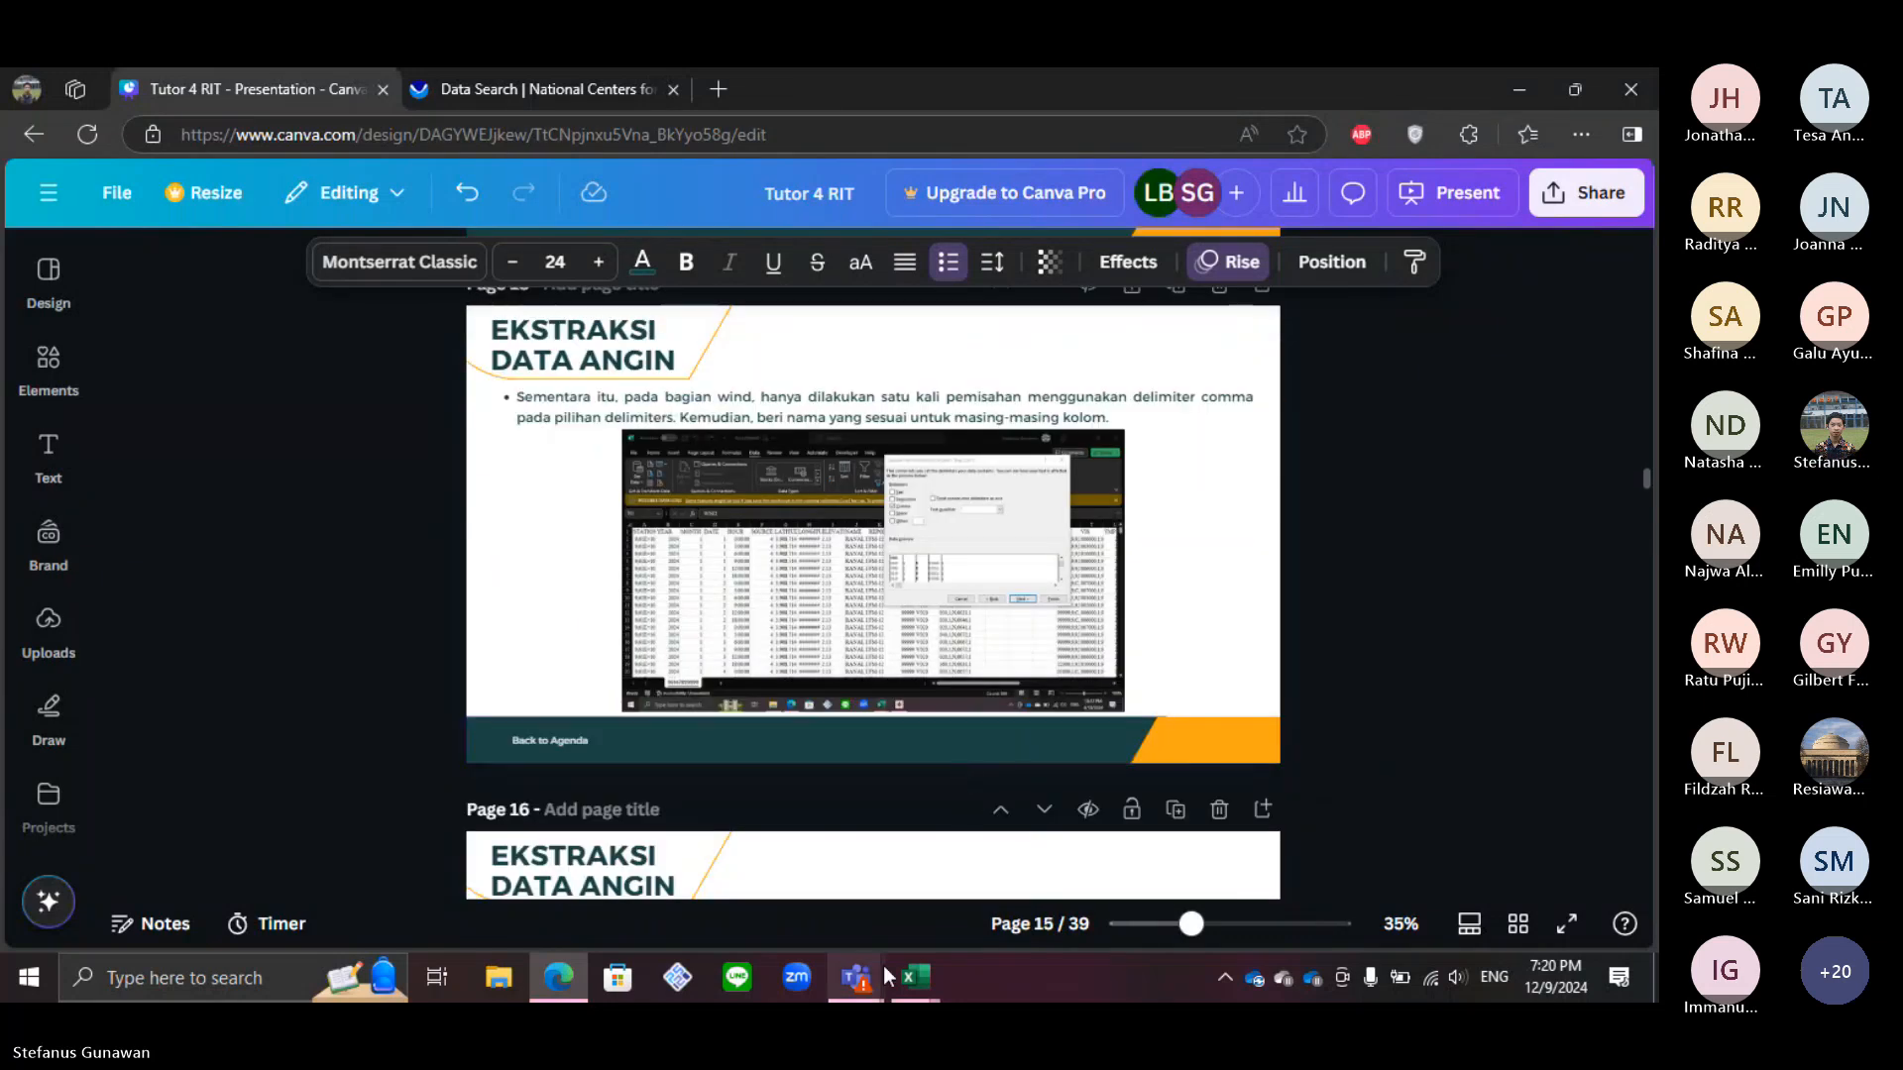
{"action": "left_click", "coordinate": [922, 971]}
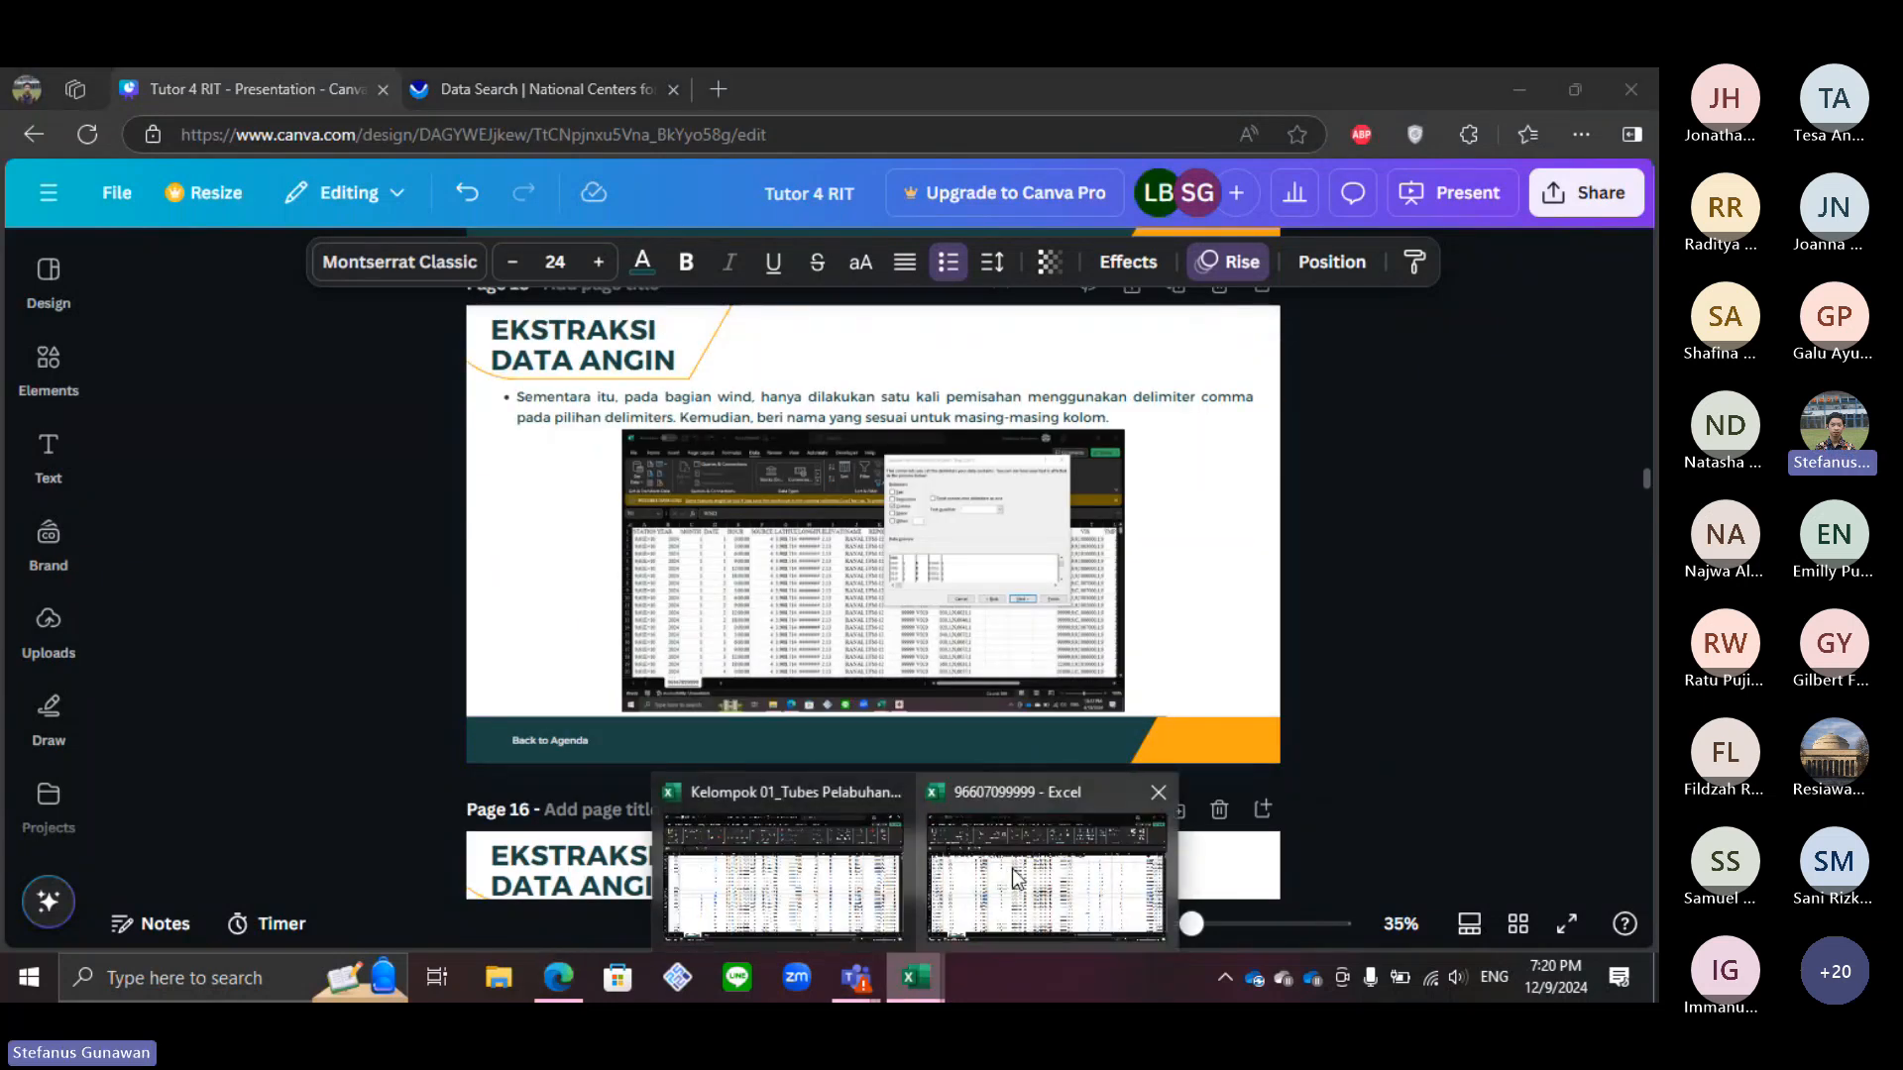
{"action": "left_click", "coordinate": [1016, 878]}
{"action": "left_click", "coordinate": [1160, 395]}
{"action": "left_click", "coordinate": [1159, 372]}
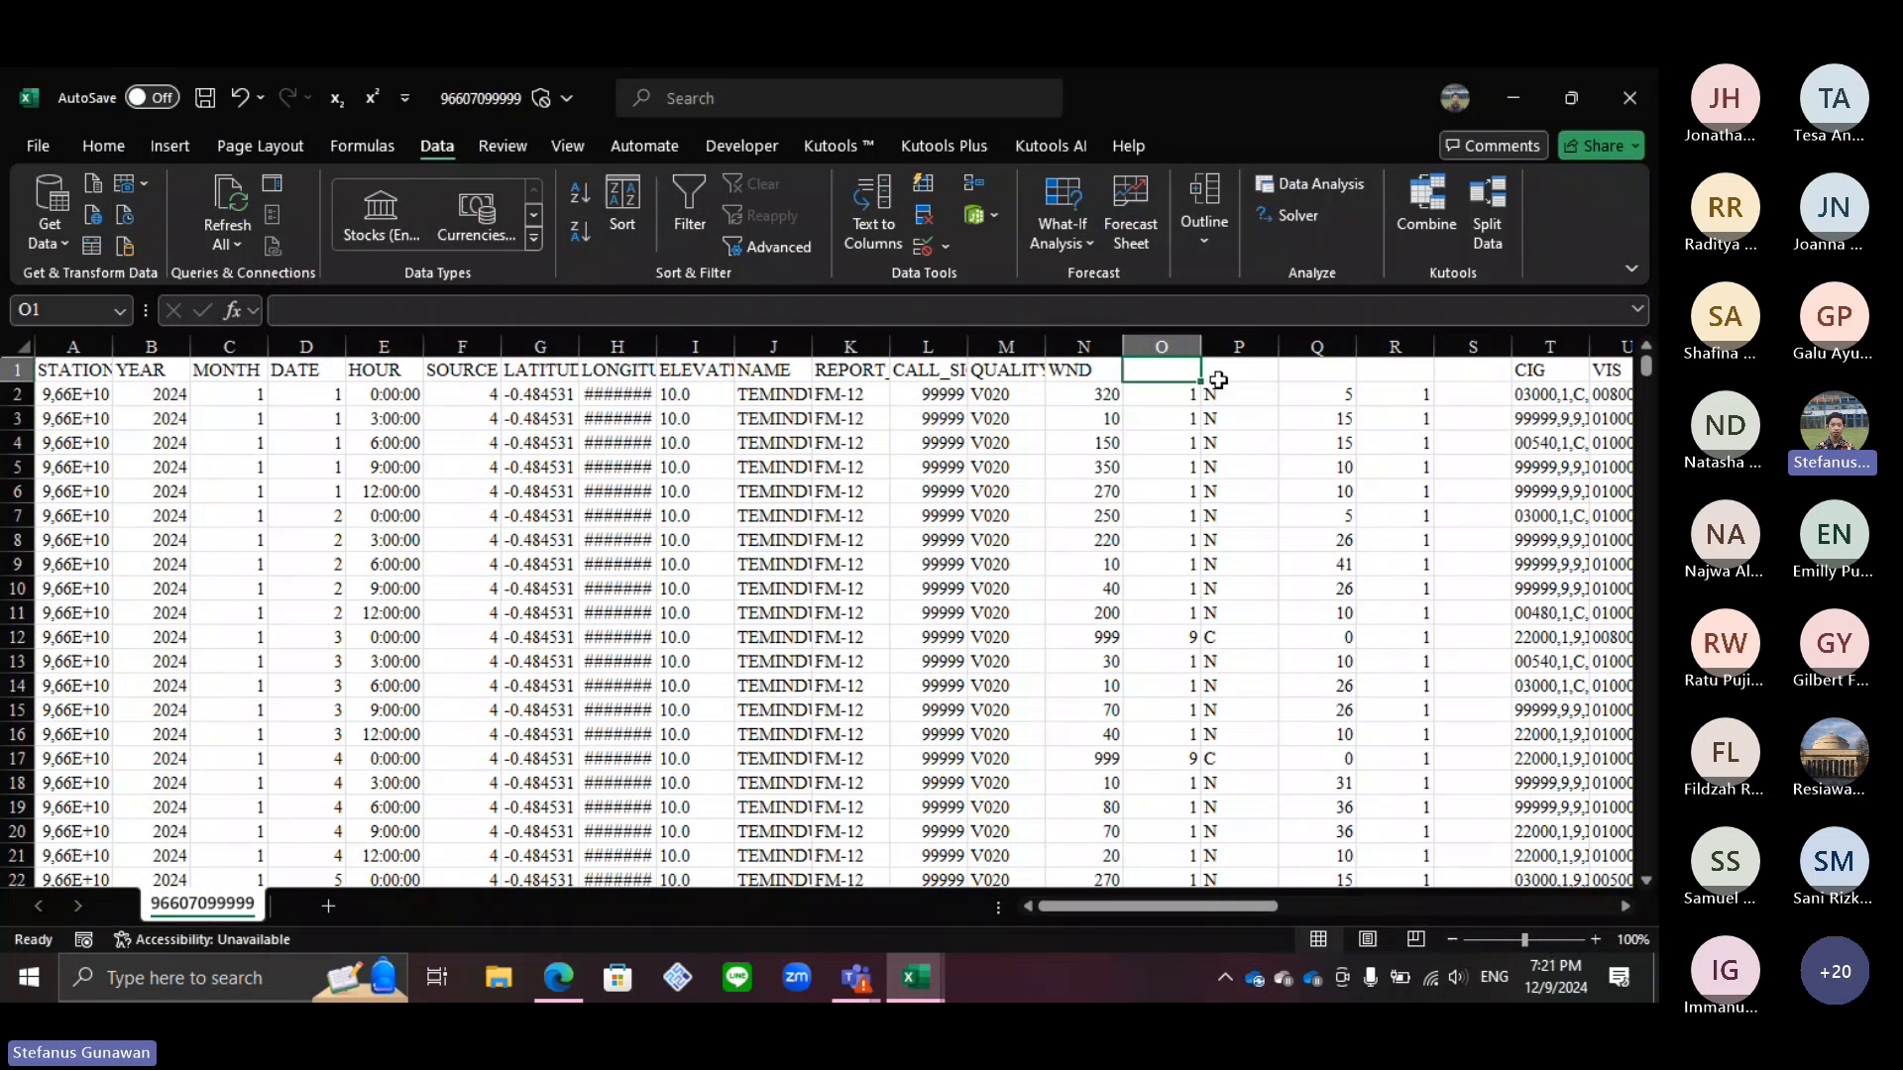
{"action": "key", "text": "Right"}
{"action": "key", "text": "Right"}
{"action": "key", "text": "Right"}
{"action": "key", "text": "Right"}
{"action": "key", "text": "Right"}
{"action": "key", "text": "Right"}
{"action": "key", "text": "Right"}
{"action": "key", "text": "Right"}
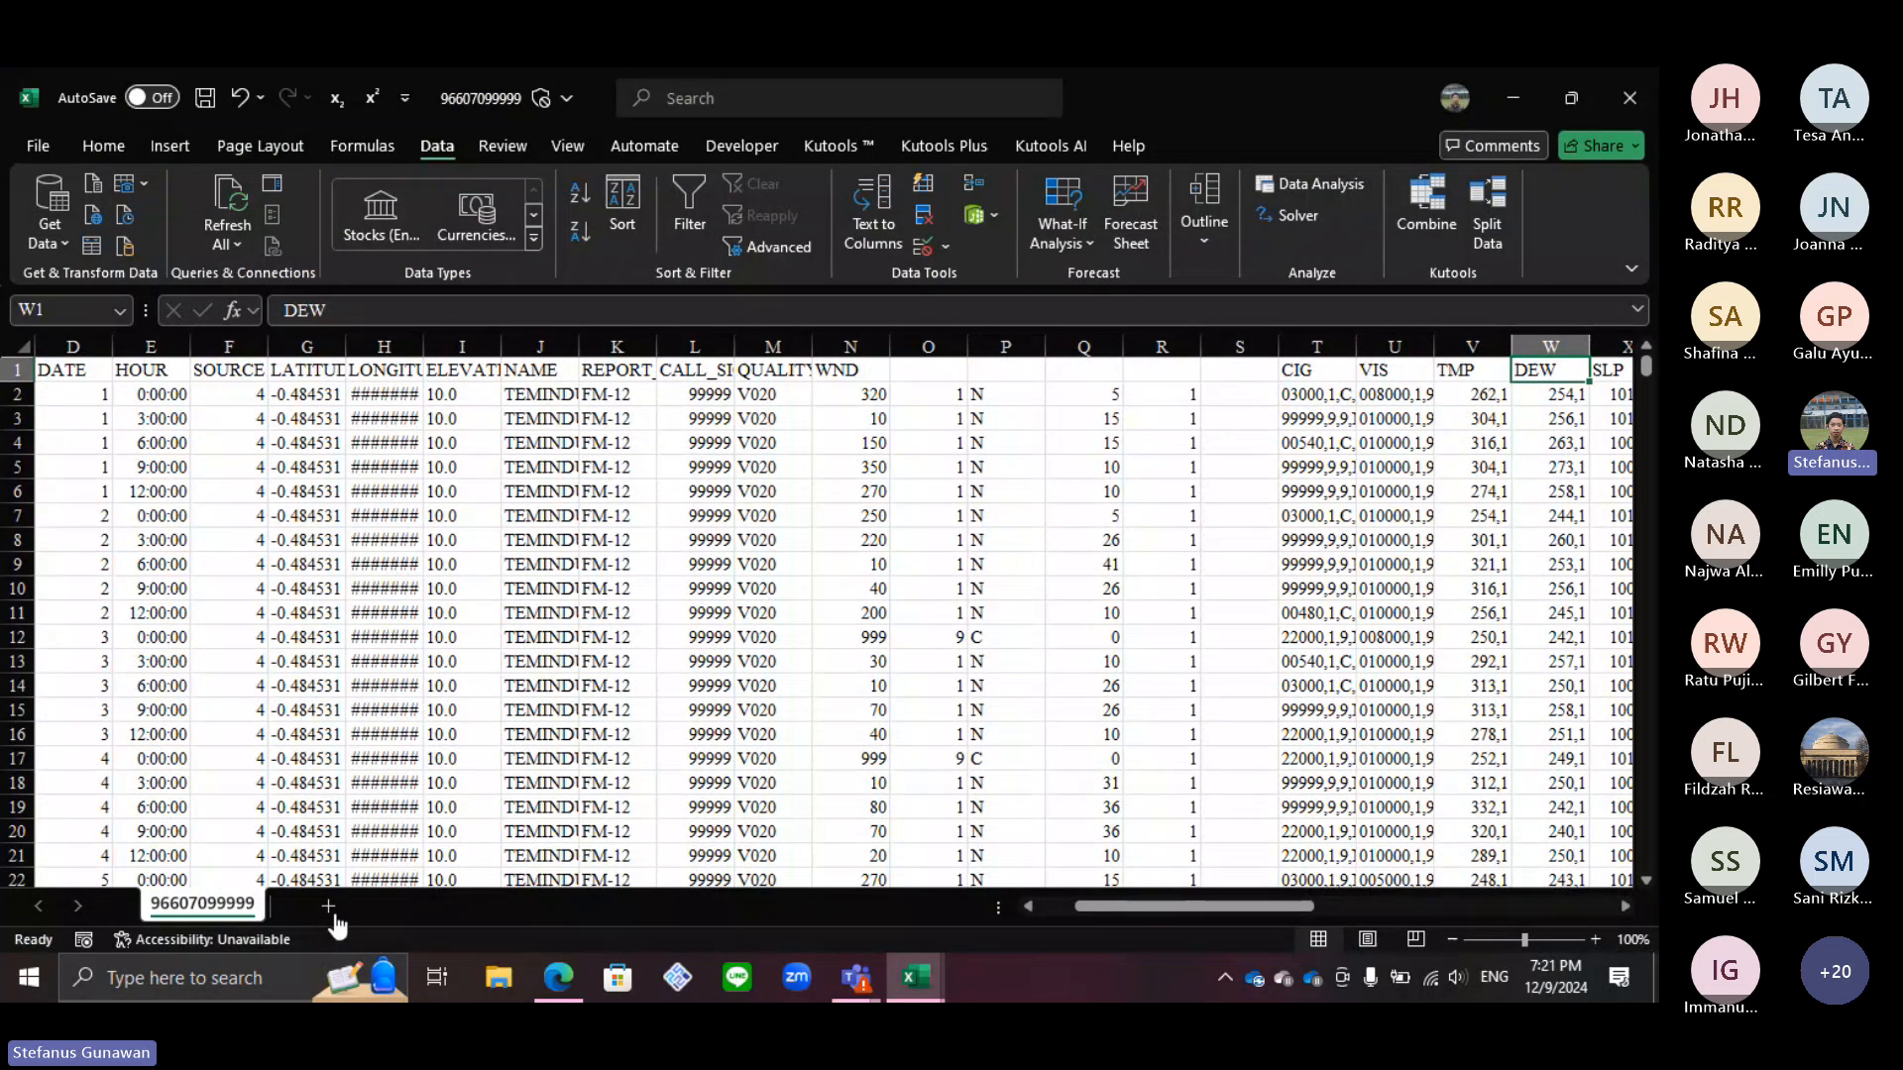
Step: Inspect the HOUR column values in E2 to E7, comparing the last reading of day 1 with the first of day 2
{"action": "left_click", "coordinate": [333, 409]}
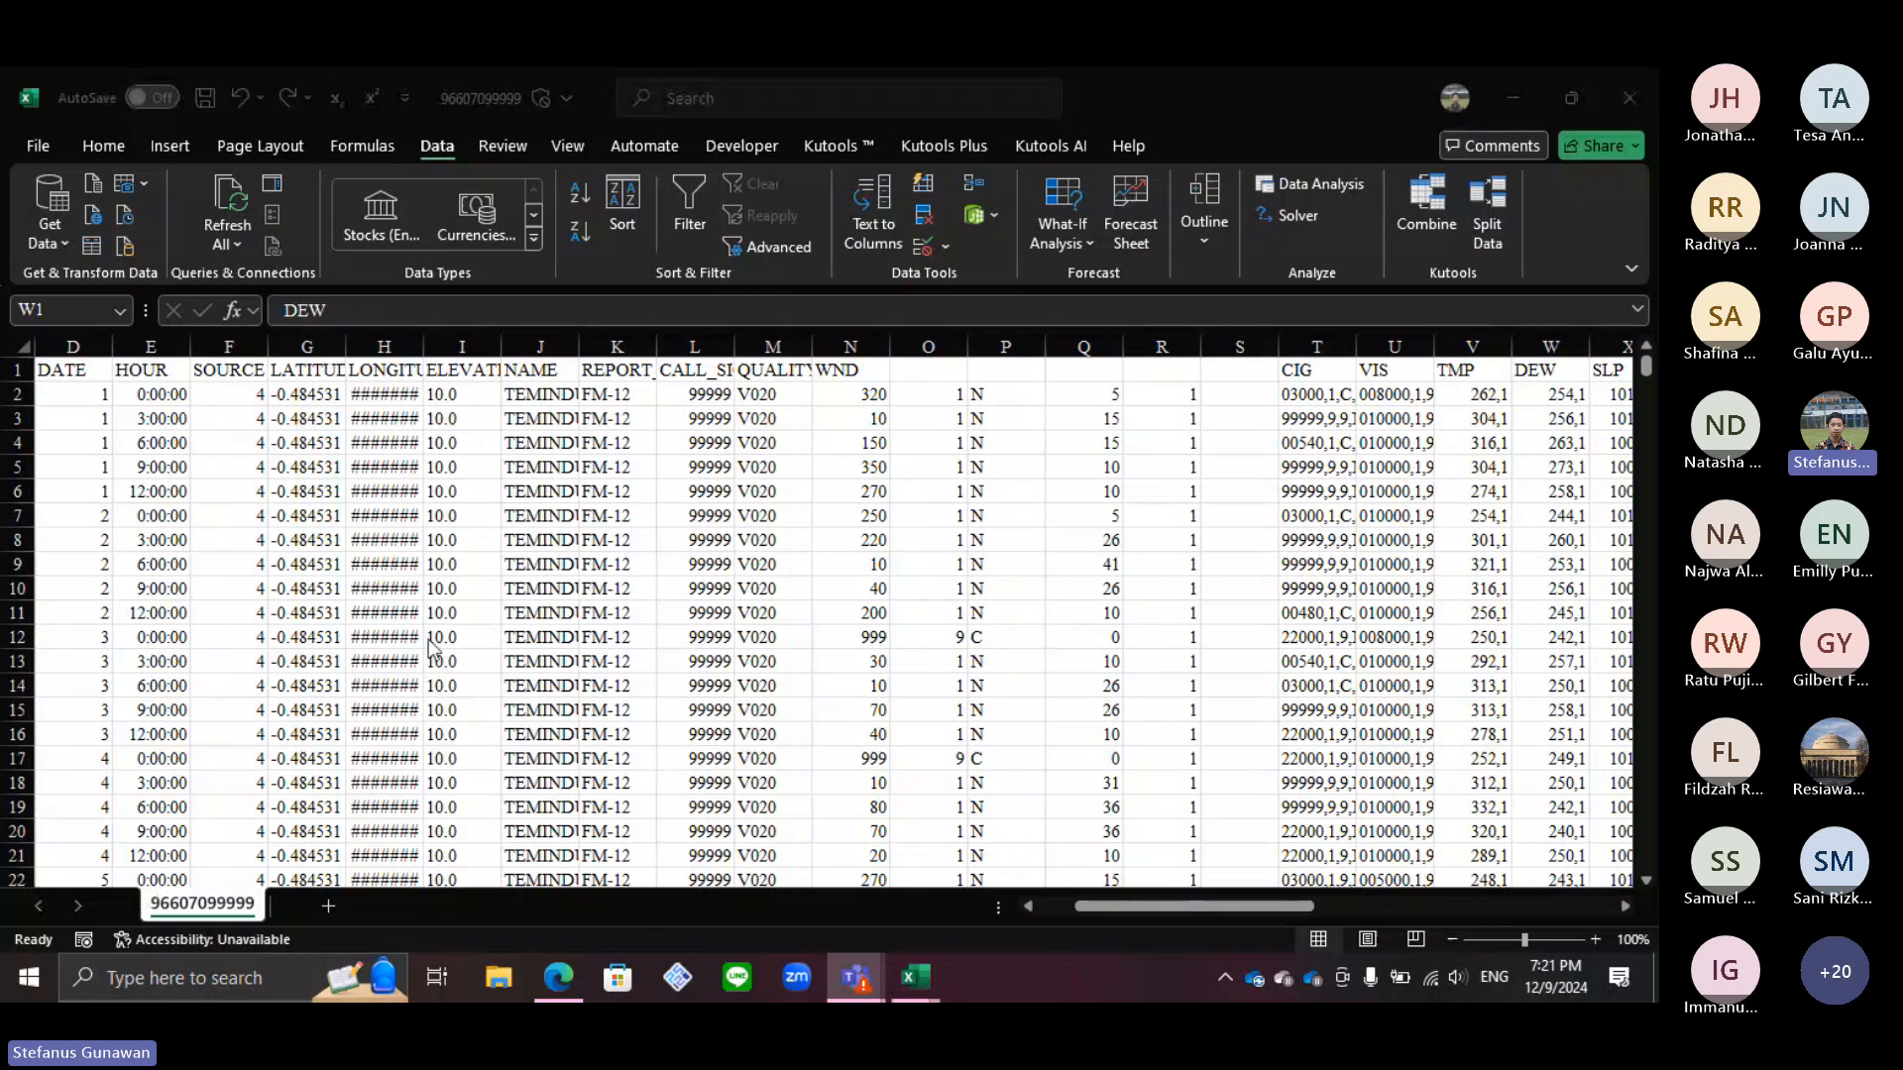
{"action": "left_click", "coordinate": [186, 443]}
{"action": "key", "text": "Home"}
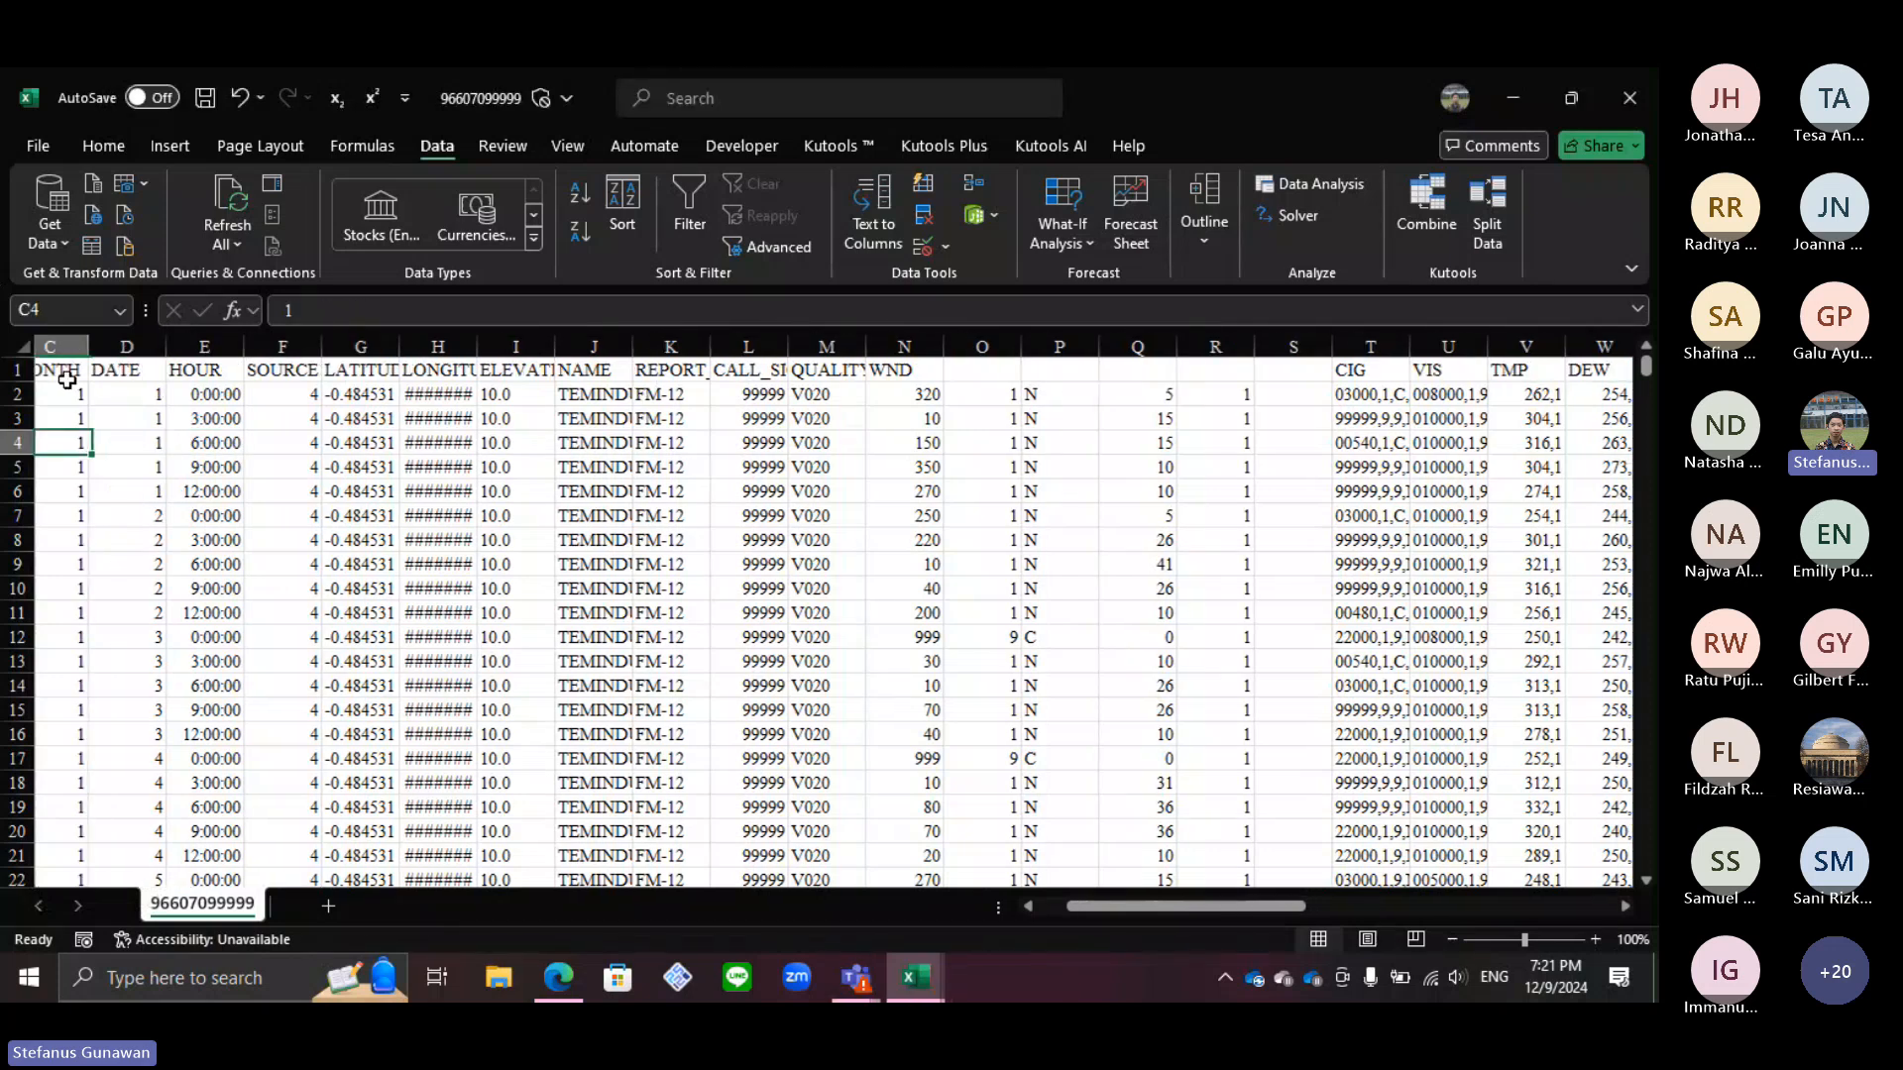
{"action": "left_click", "coordinate": [354, 397]}
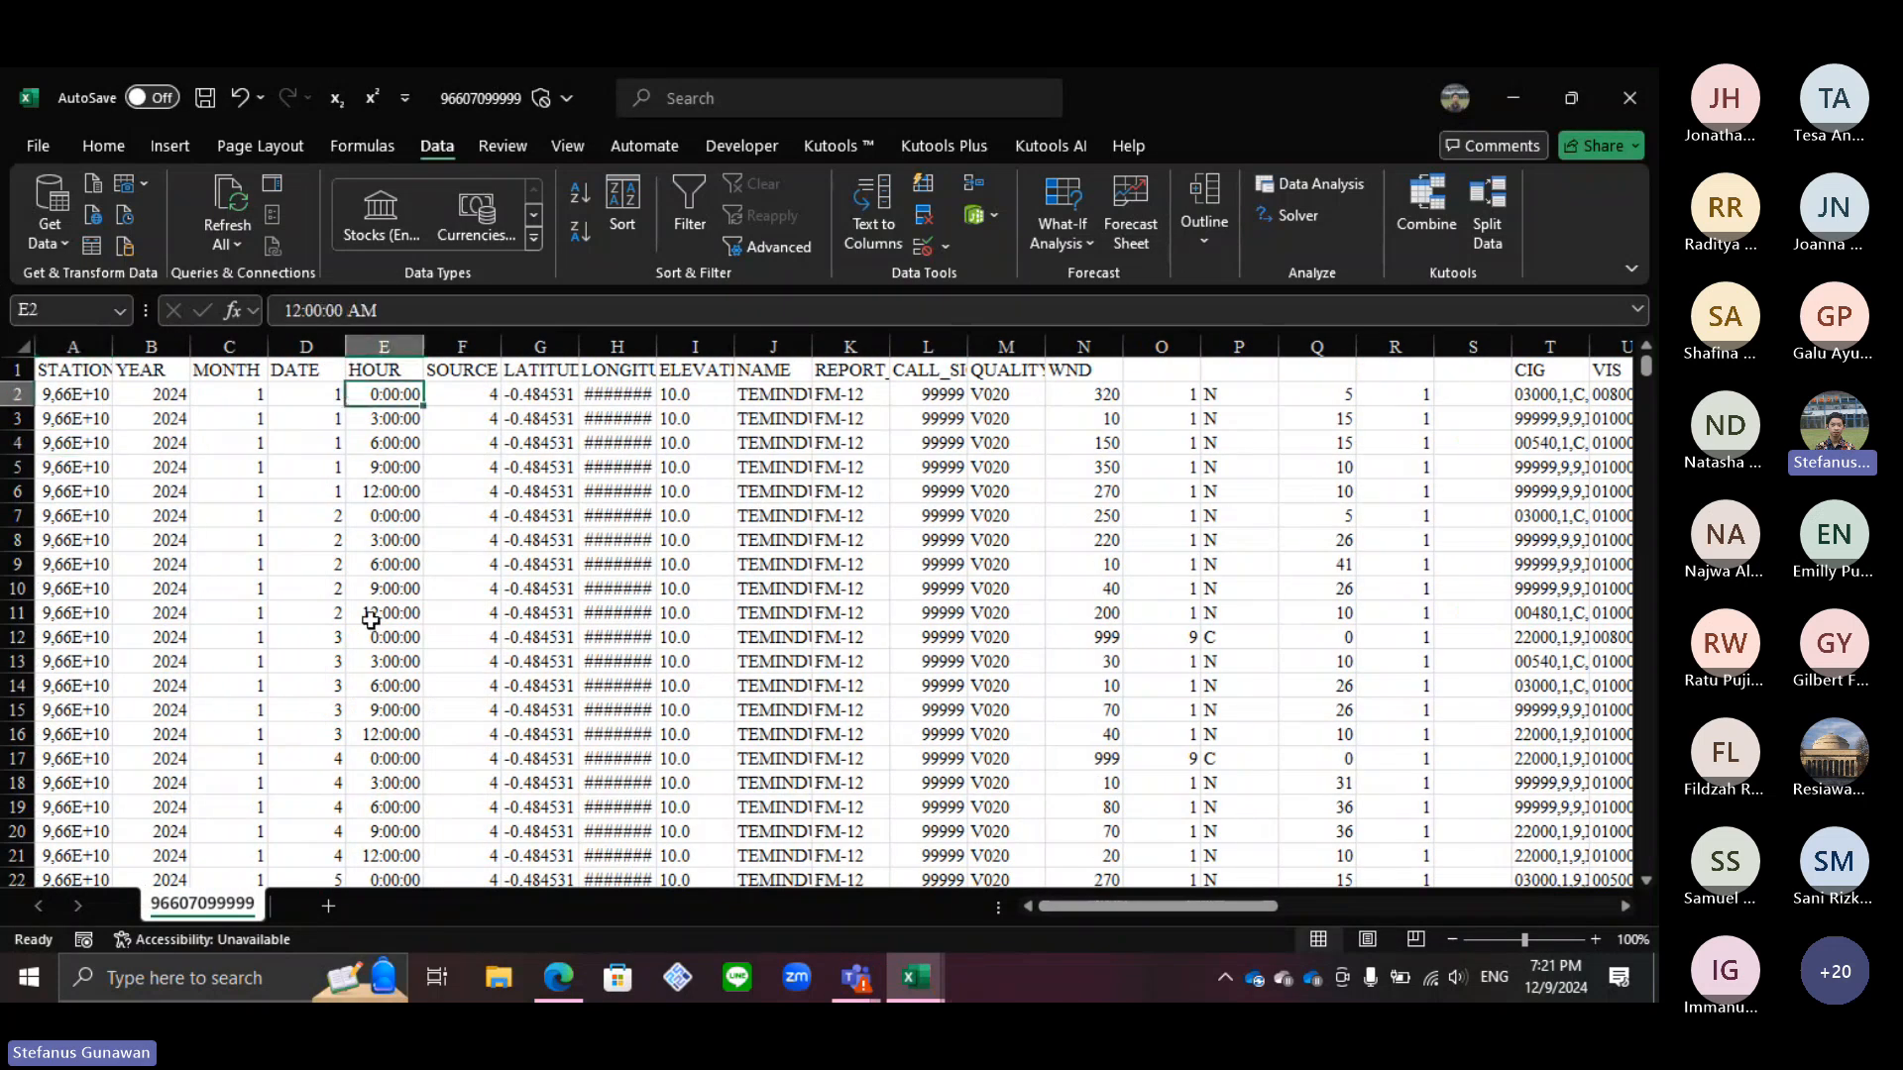
{"action": "key", "text": "Down"}
{"action": "key", "text": "Down"}
{"action": "key", "text": "Down"}
{"action": "key", "text": "Down"}
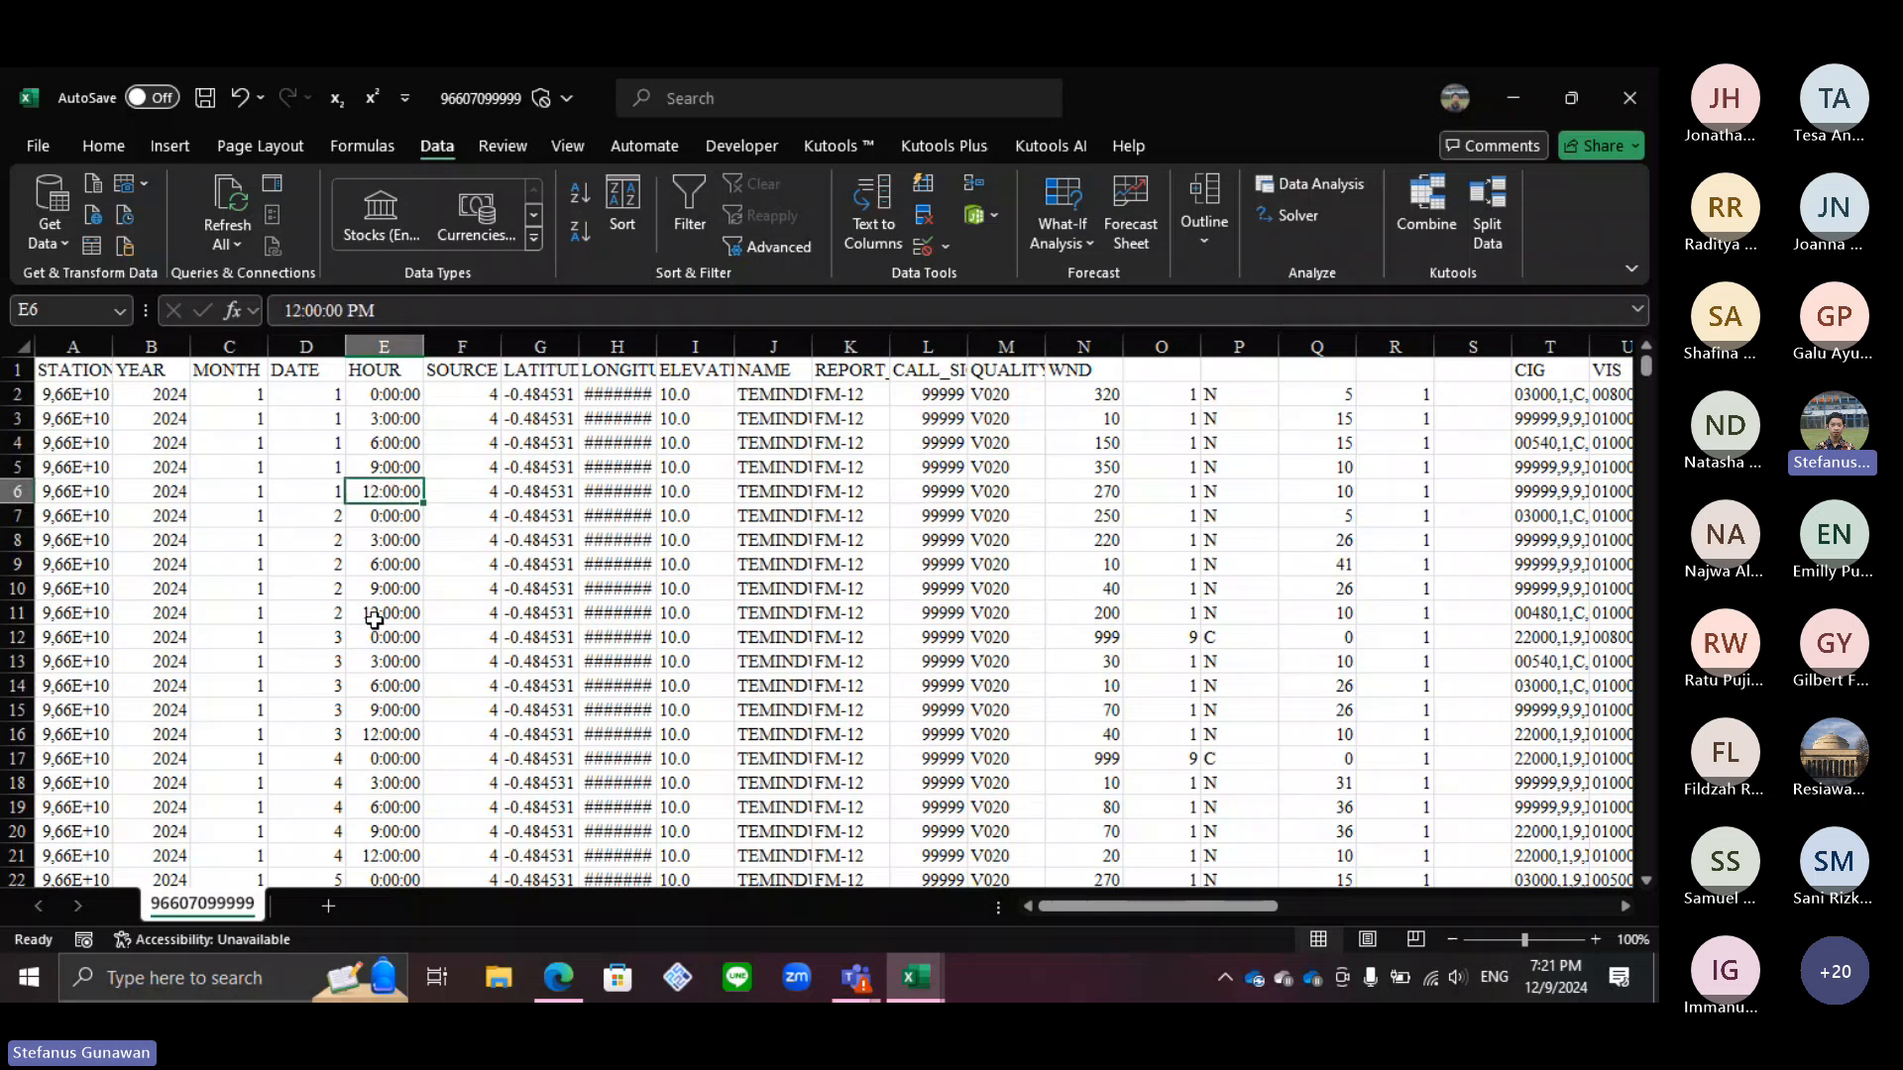
{"action": "left_click_drag", "start_coordinate": [396, 495], "coordinate": [394, 516]}
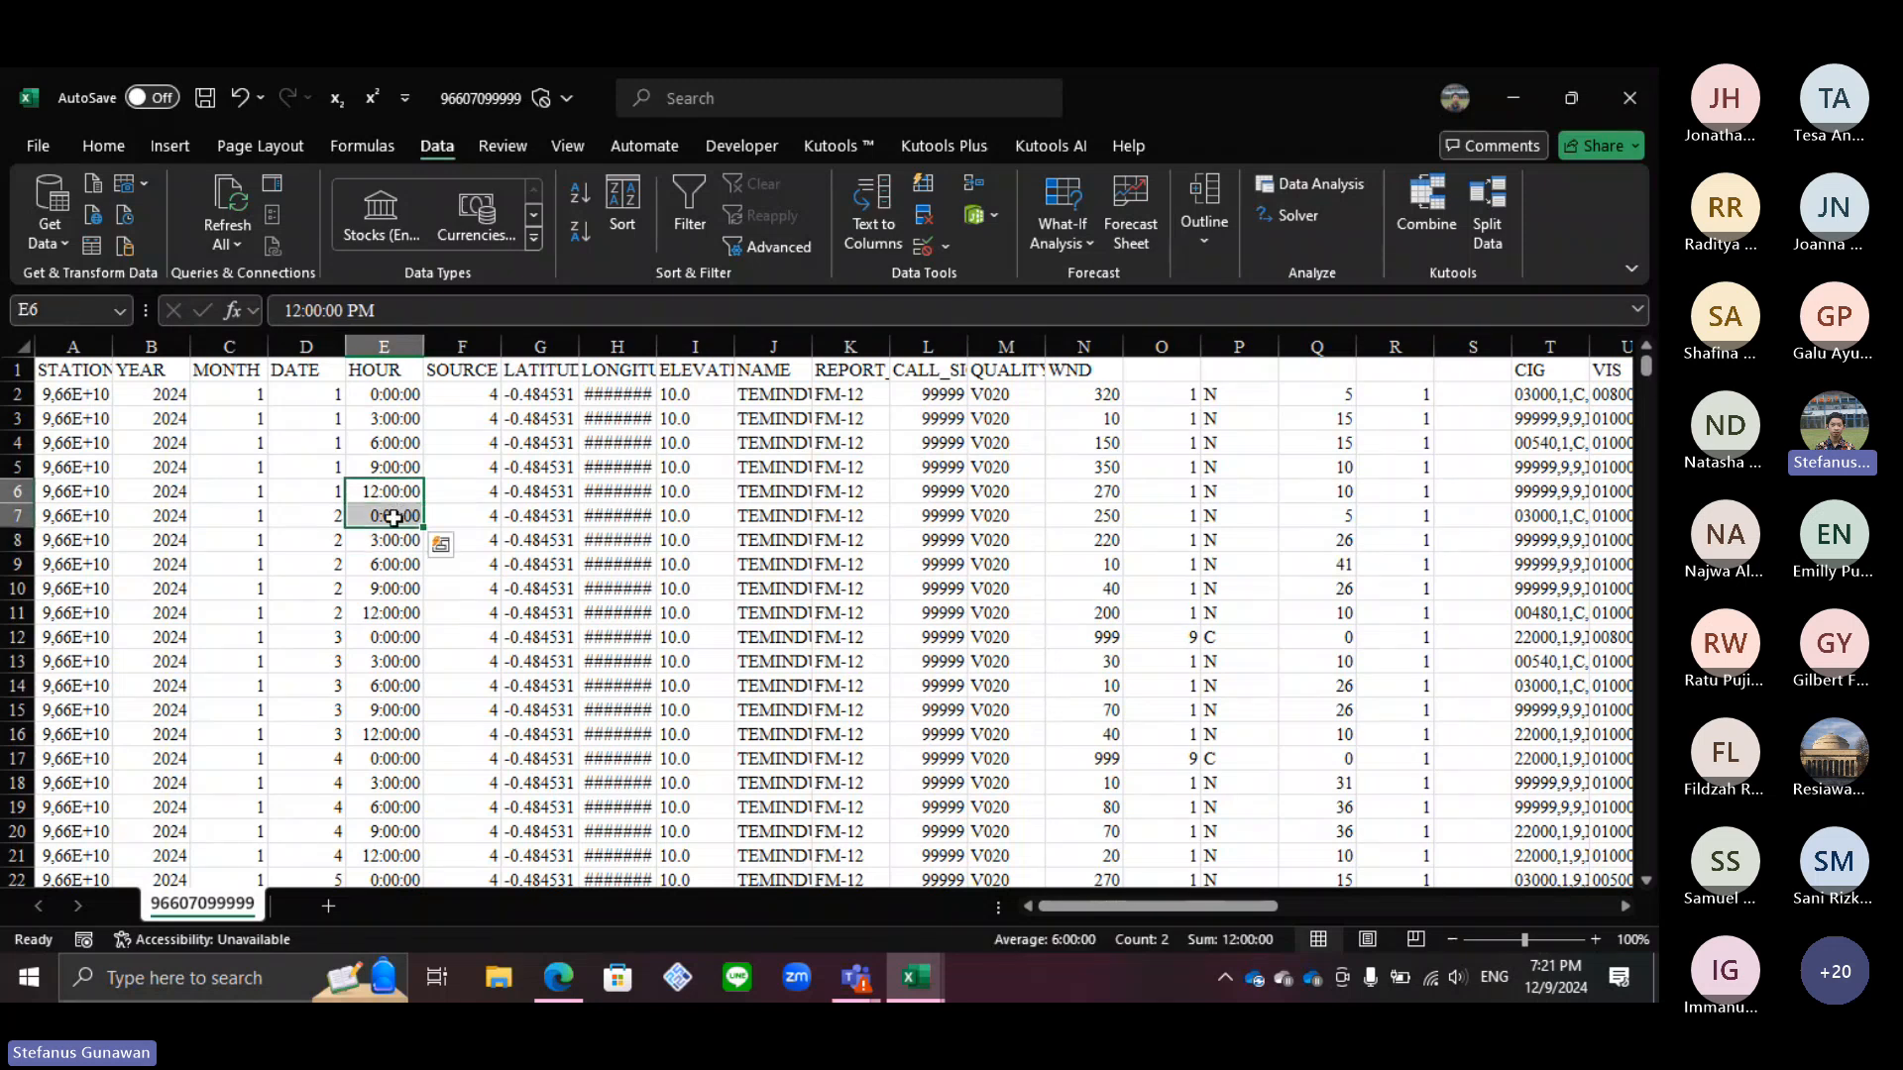
{"action": "left_click", "coordinate": [399, 491]}
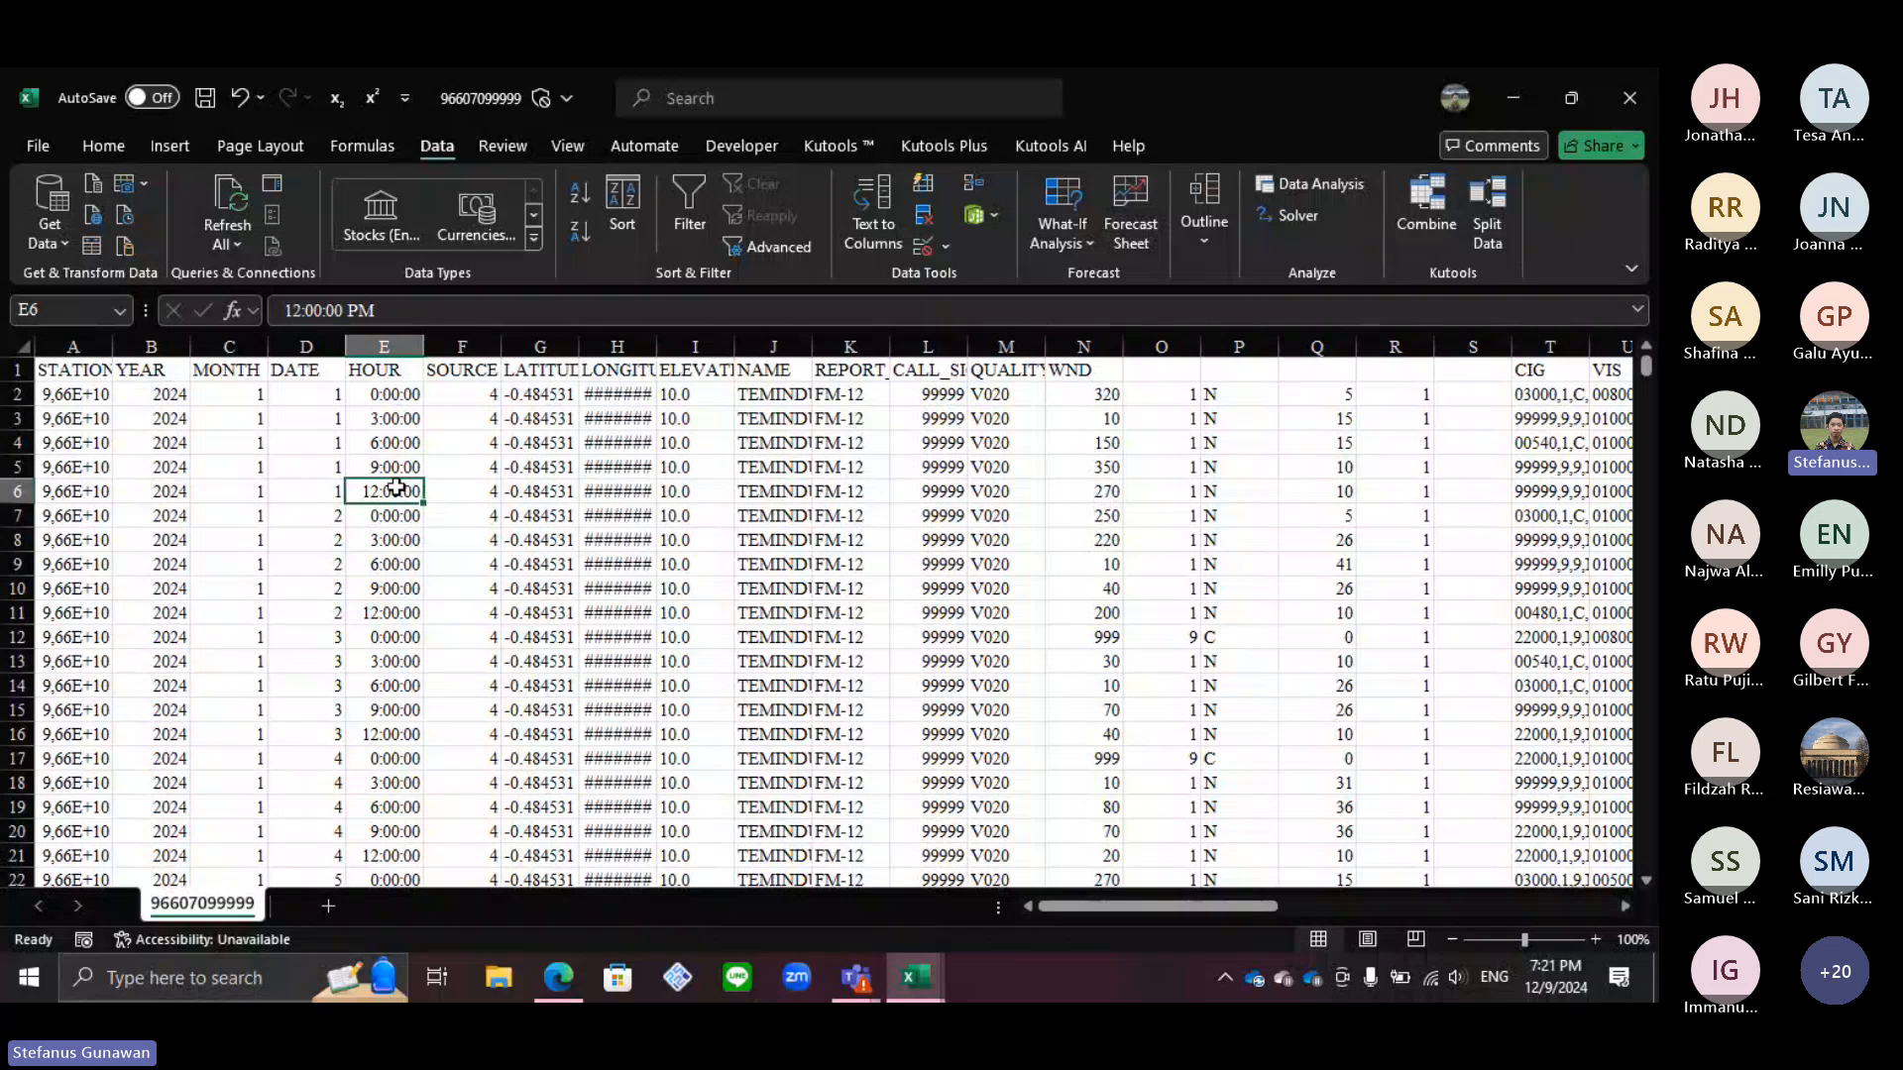
{"action": "left_click_drag", "start_coordinate": [396, 489], "coordinate": [475, 492]}
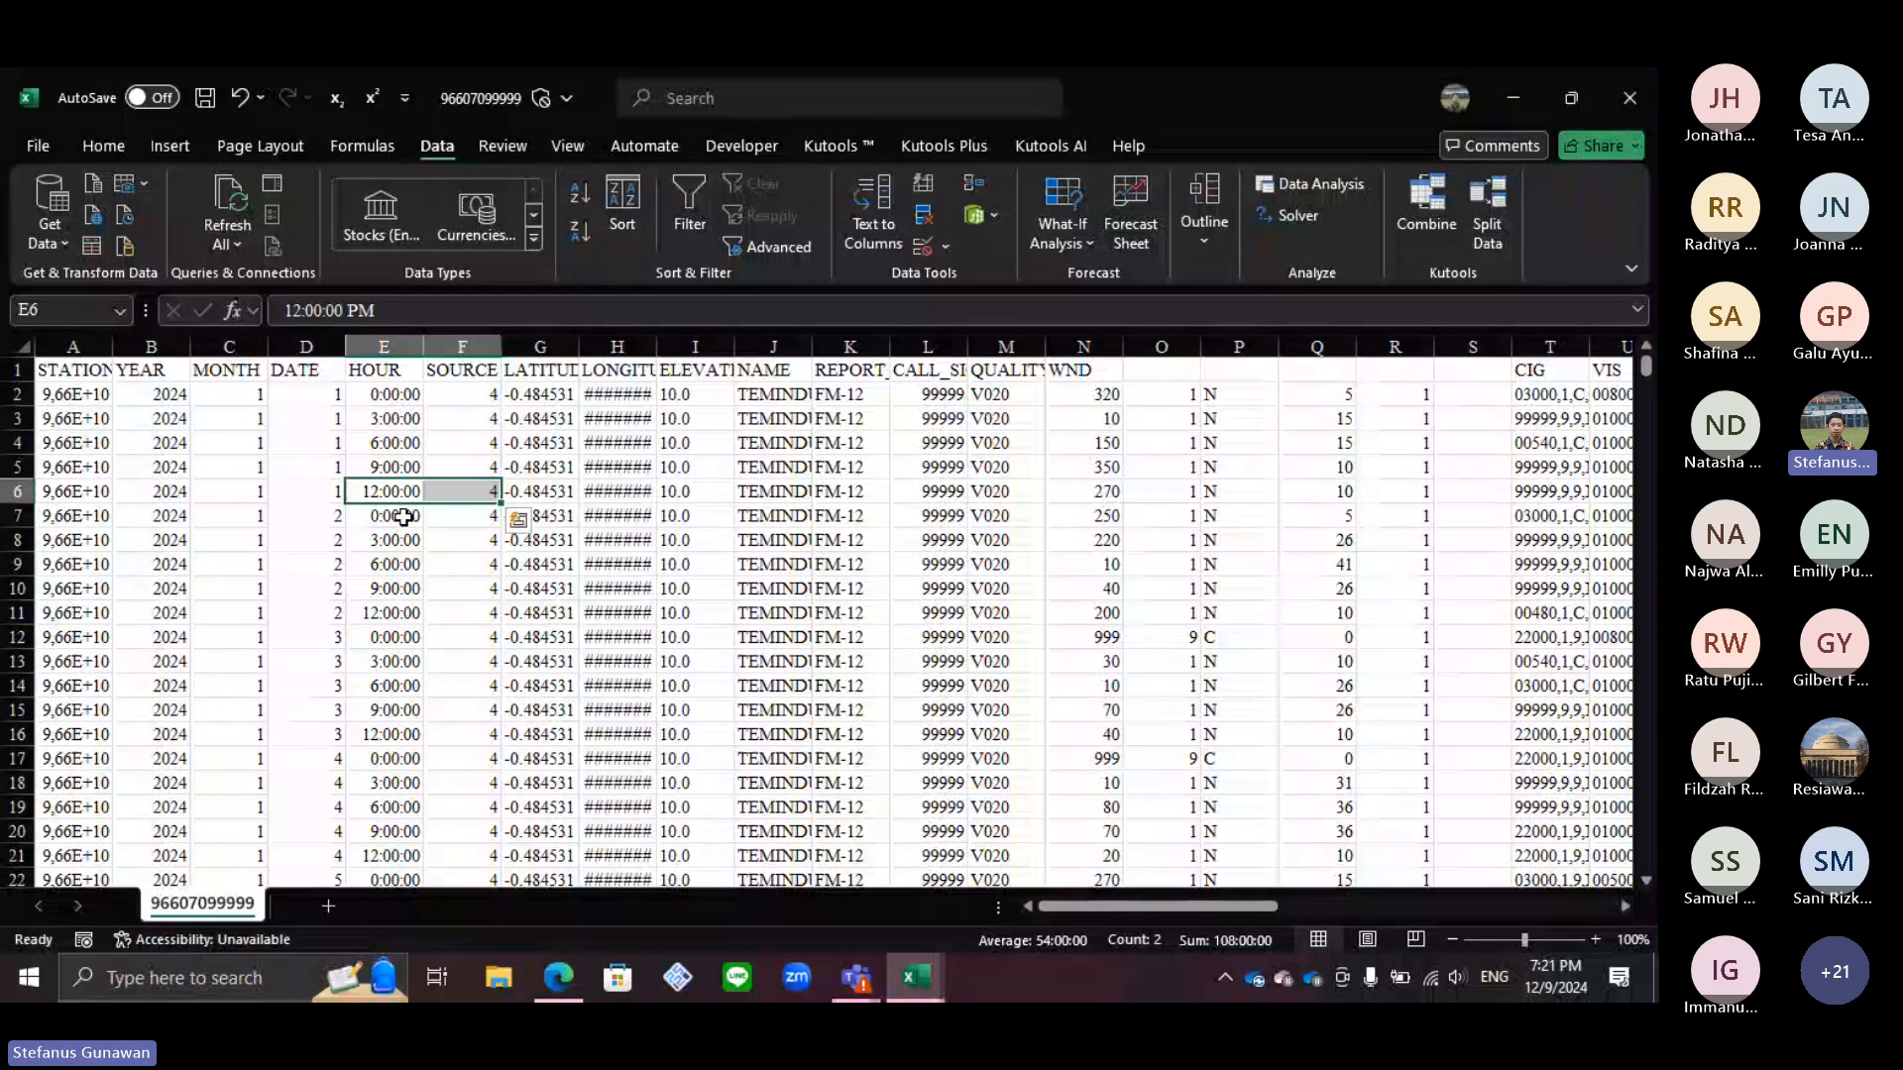
{"action": "left_click", "coordinate": [403, 517]}
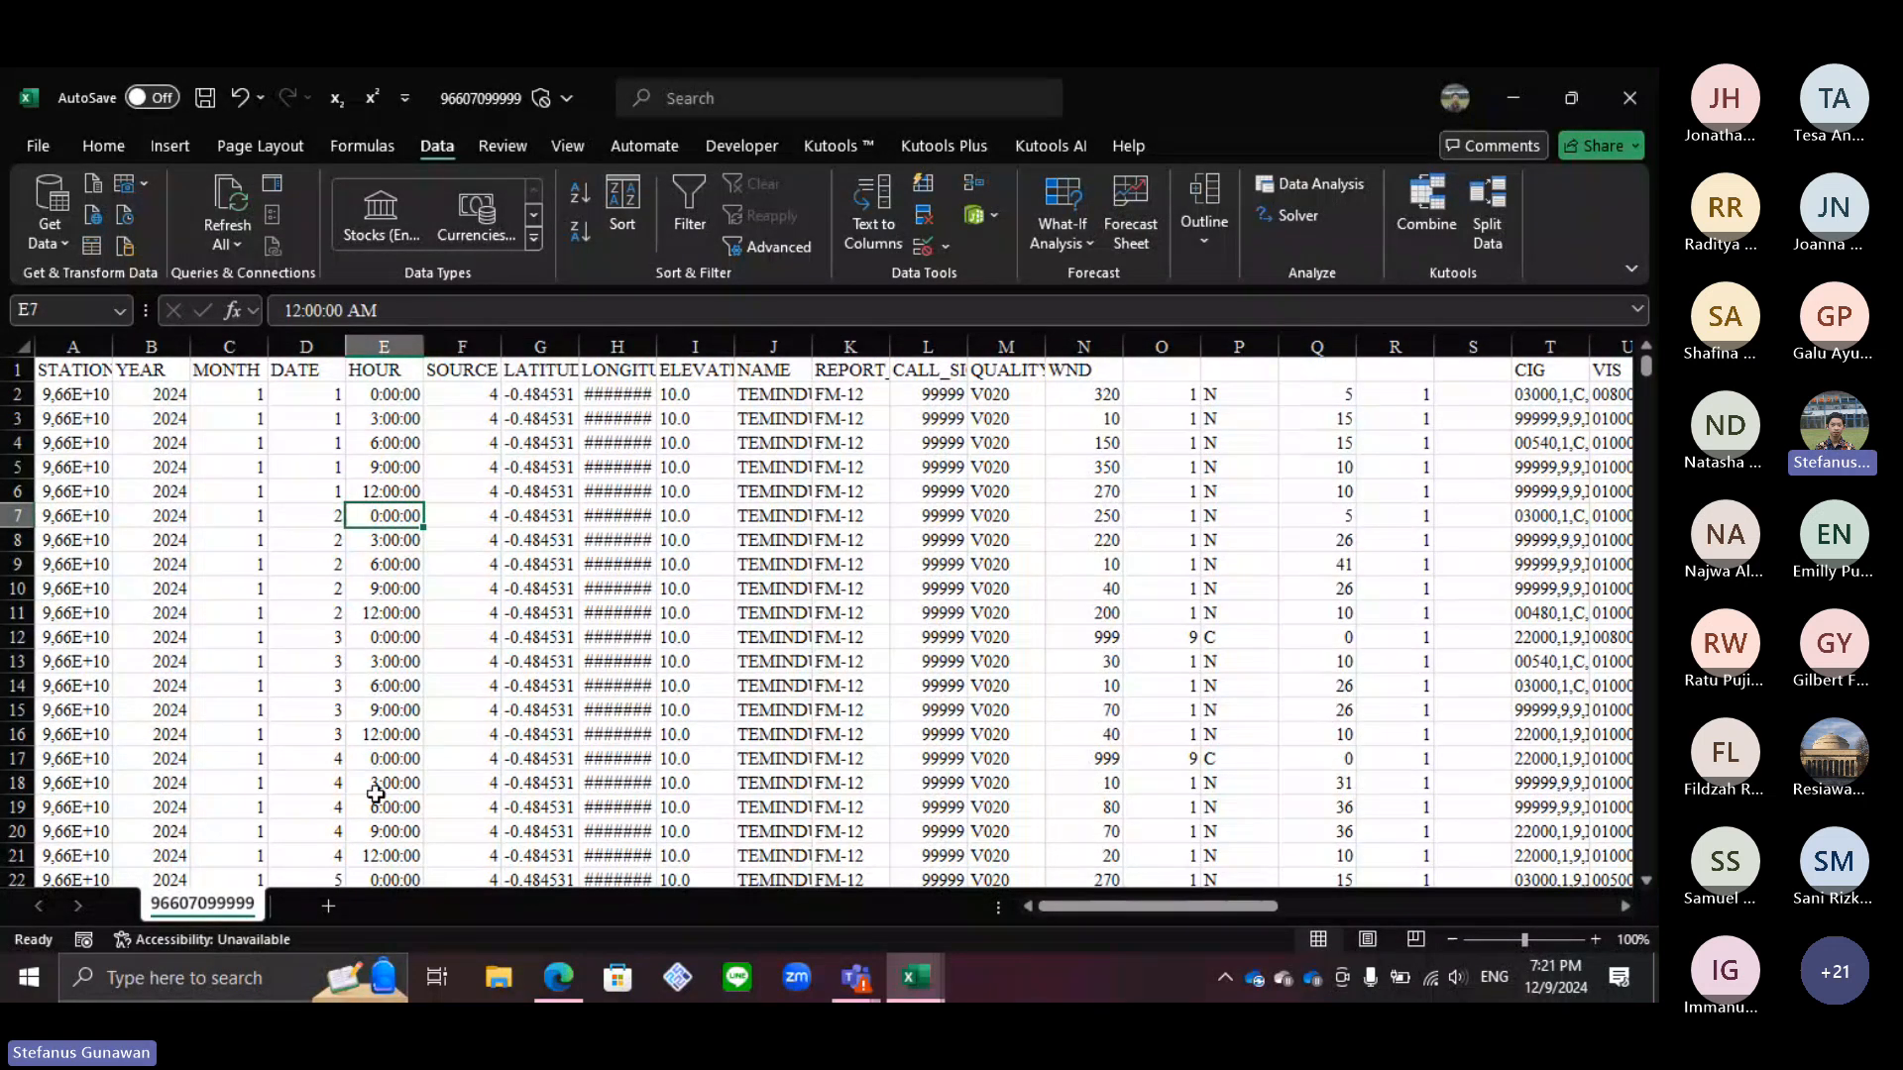
{"action": "left_click", "coordinate": [328, 906]}
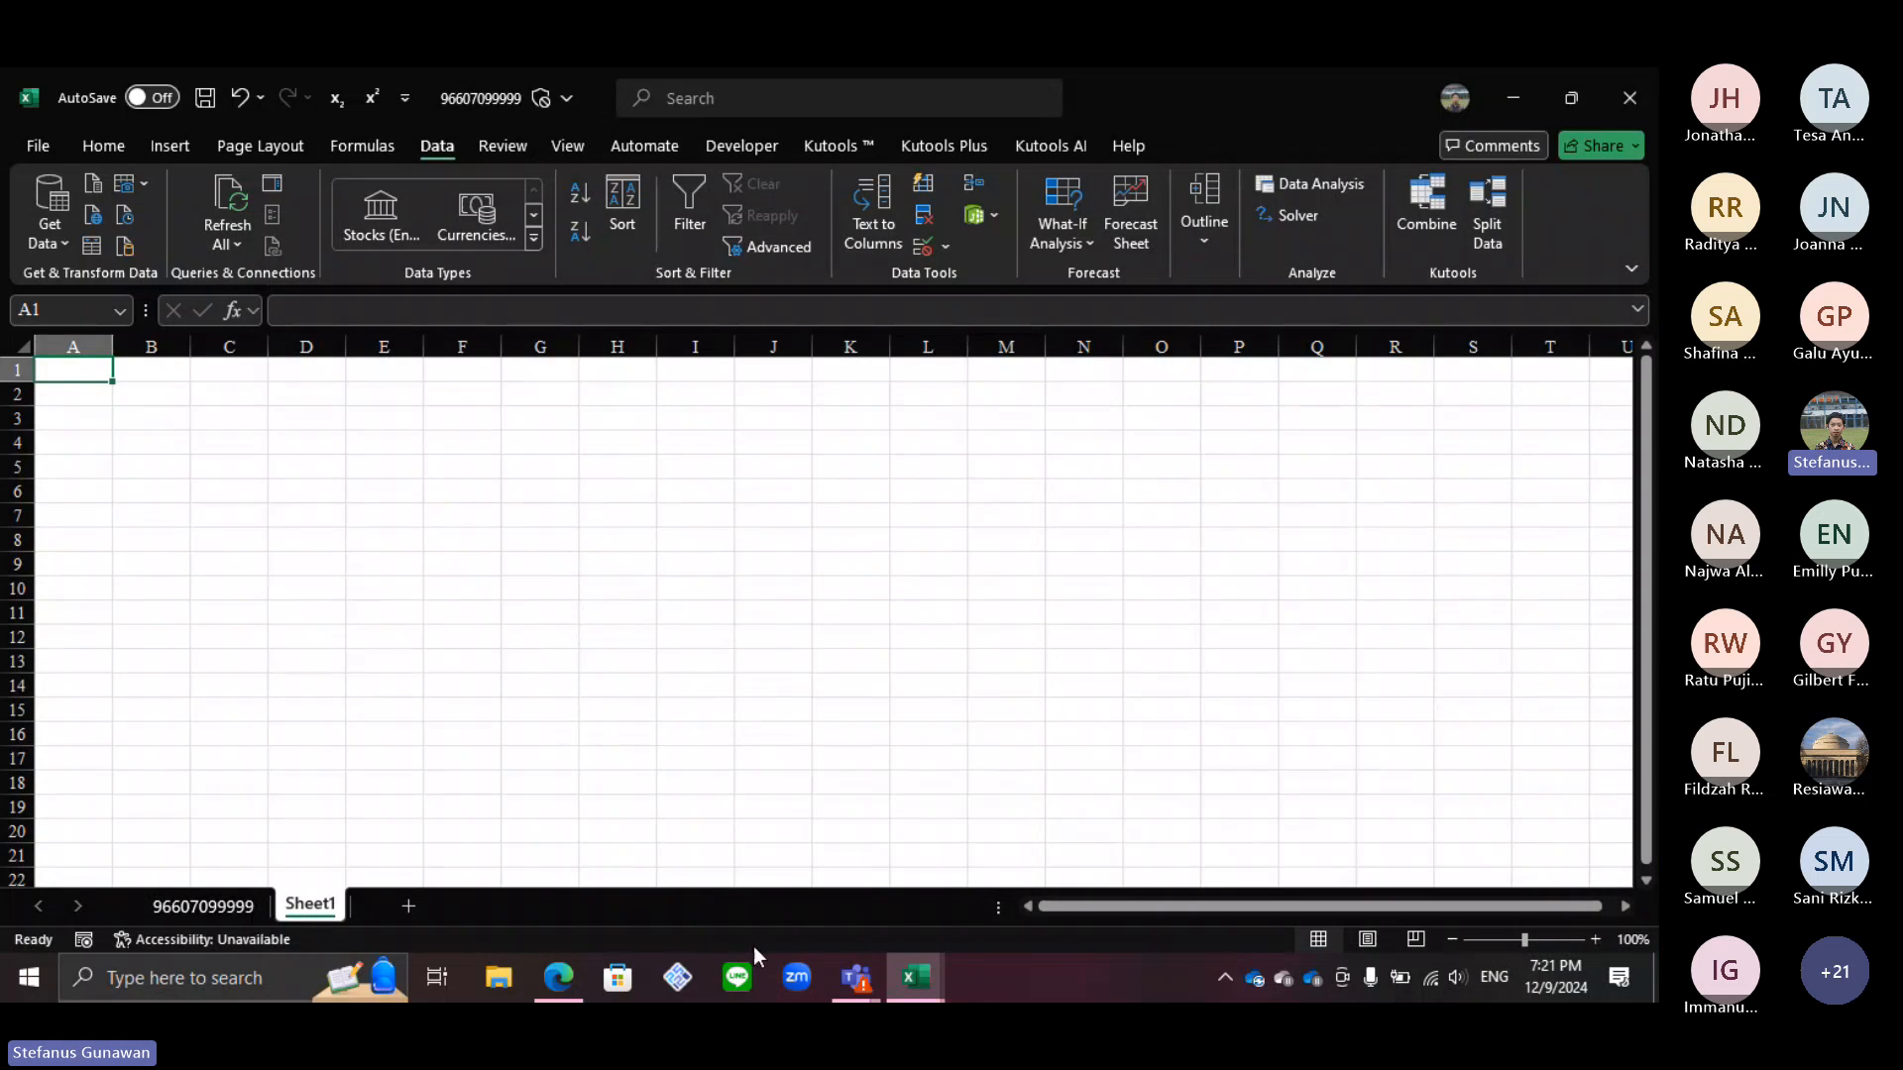
{"action": "left_click", "coordinate": [916, 978]}
{"action": "left_click", "coordinate": [1032, 921]}
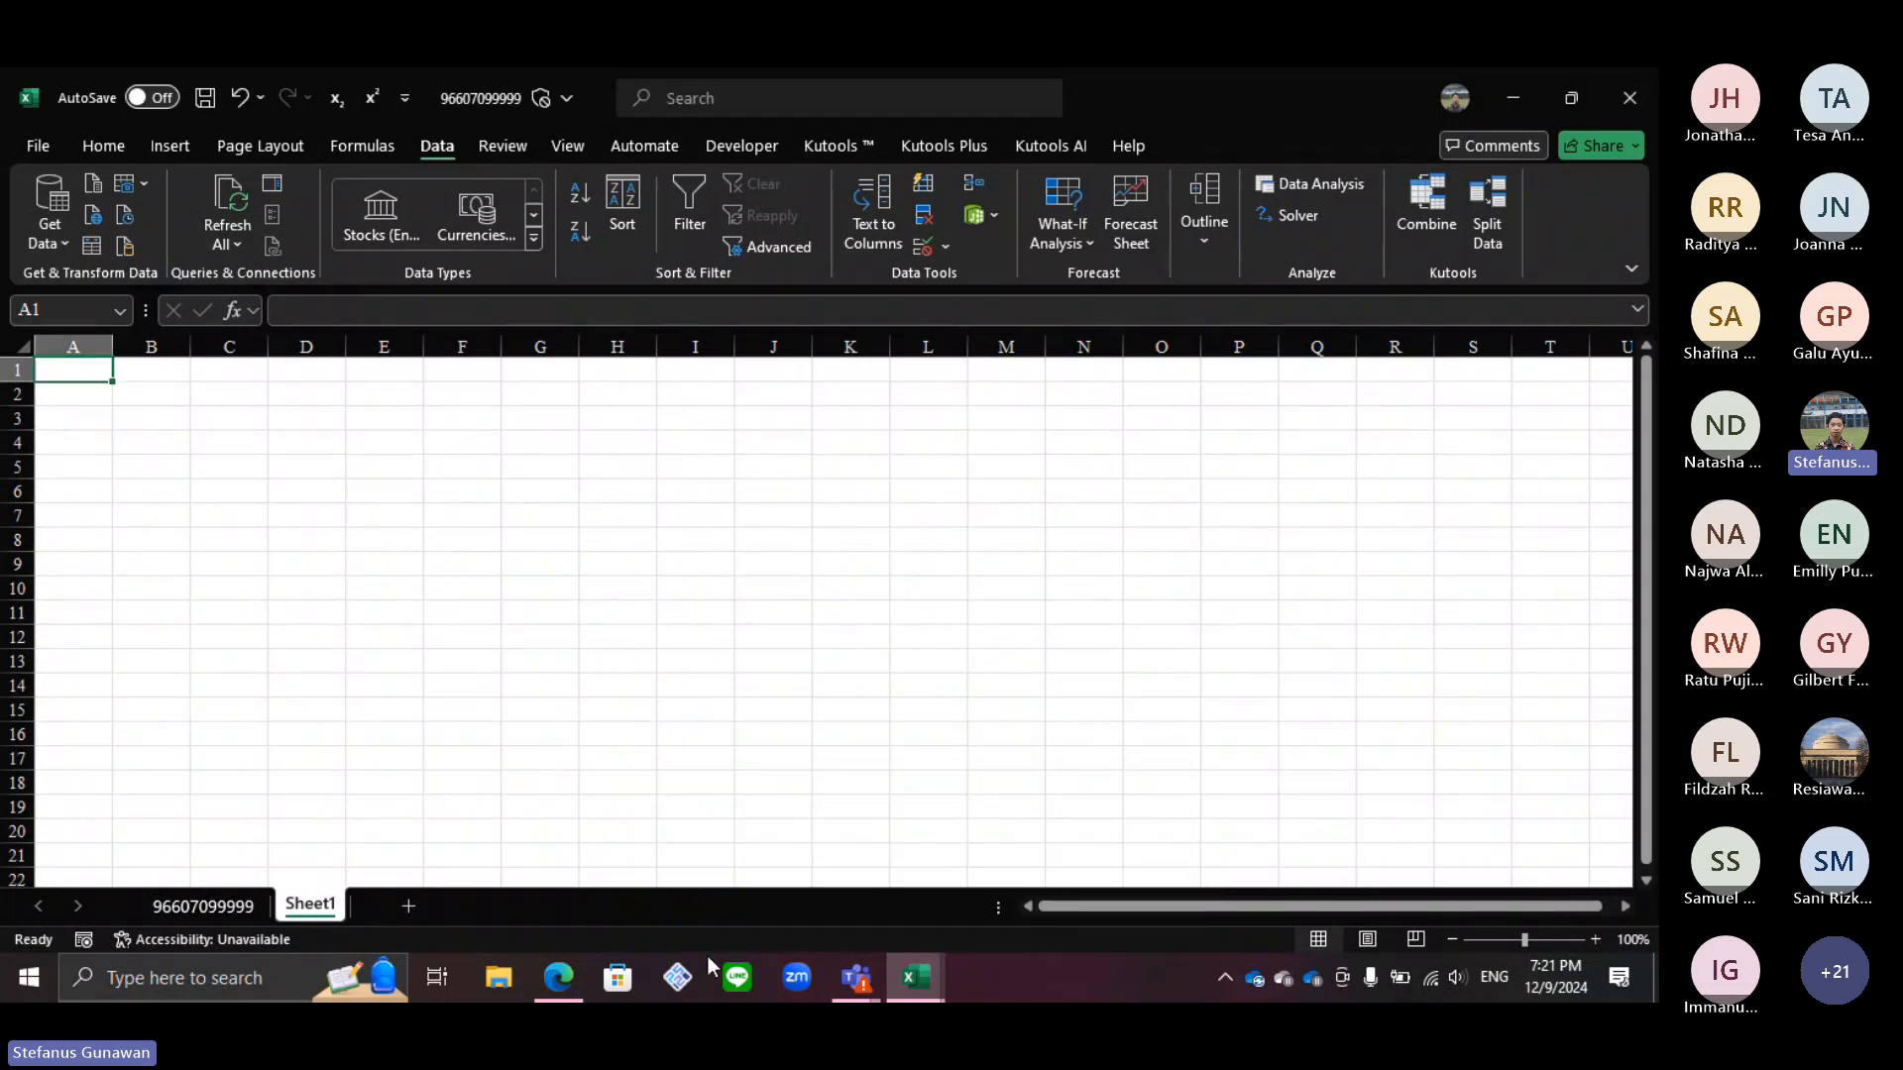
{"action": "left_click", "coordinate": [931, 994]}
{"action": "left_click", "coordinate": [768, 890]}
{"action": "left_click", "coordinate": [301, 905]}
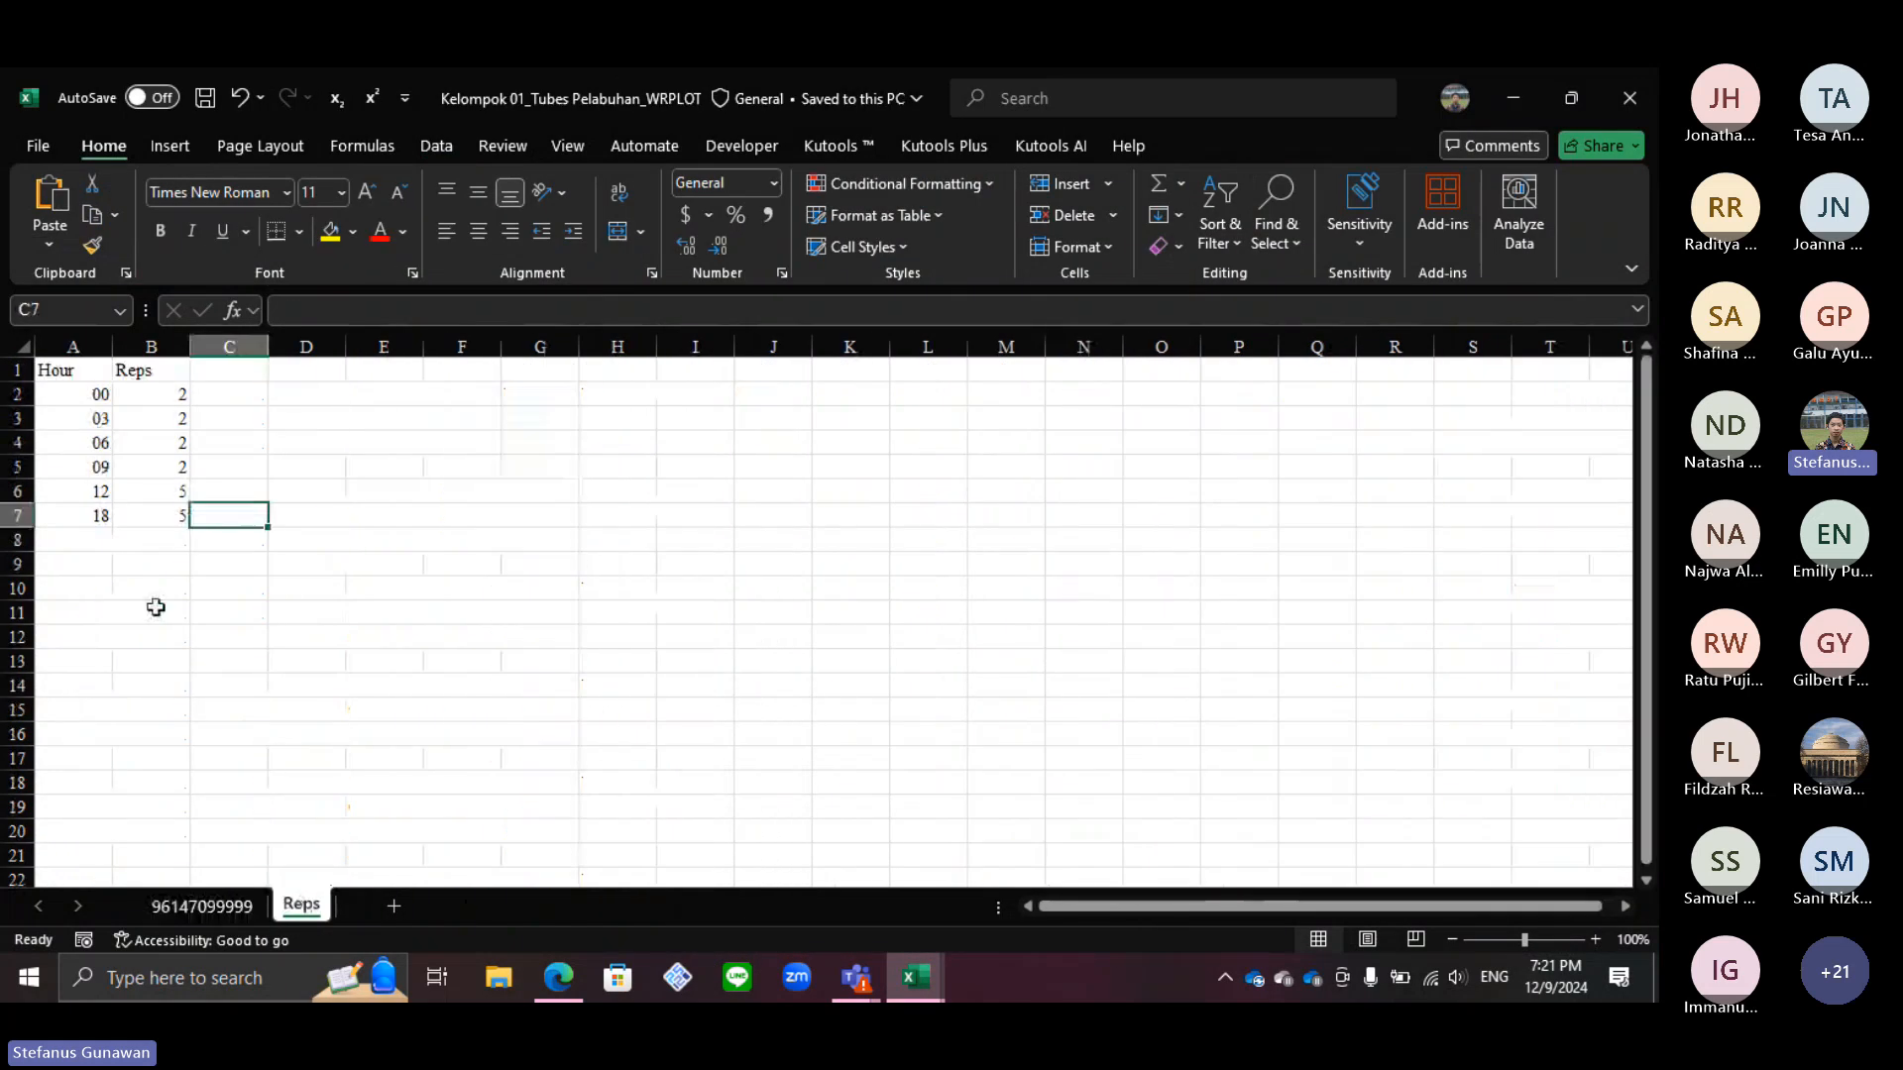
{"action": "left_click", "coordinate": [102, 440]}
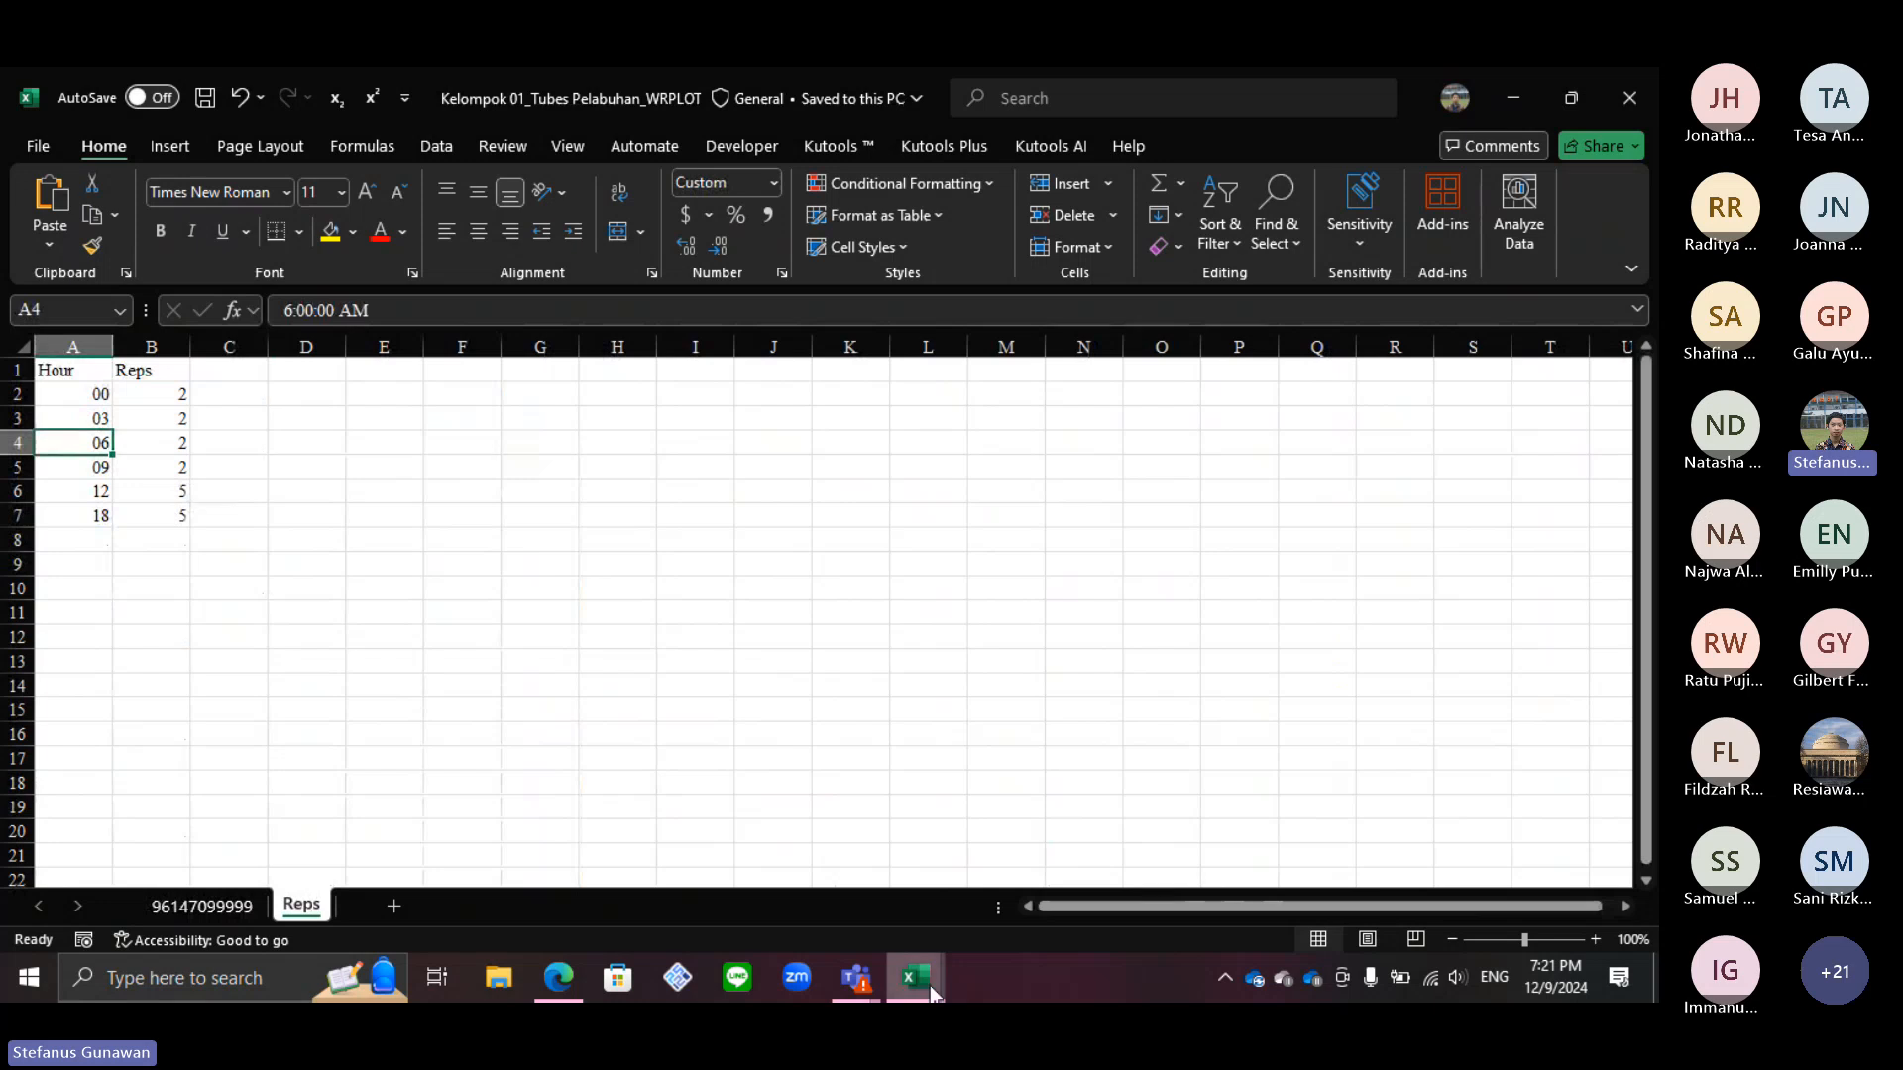
{"action": "mouse_move", "coordinate": [930, 985]}
{"action": "left_click", "coordinate": [1080, 901]}
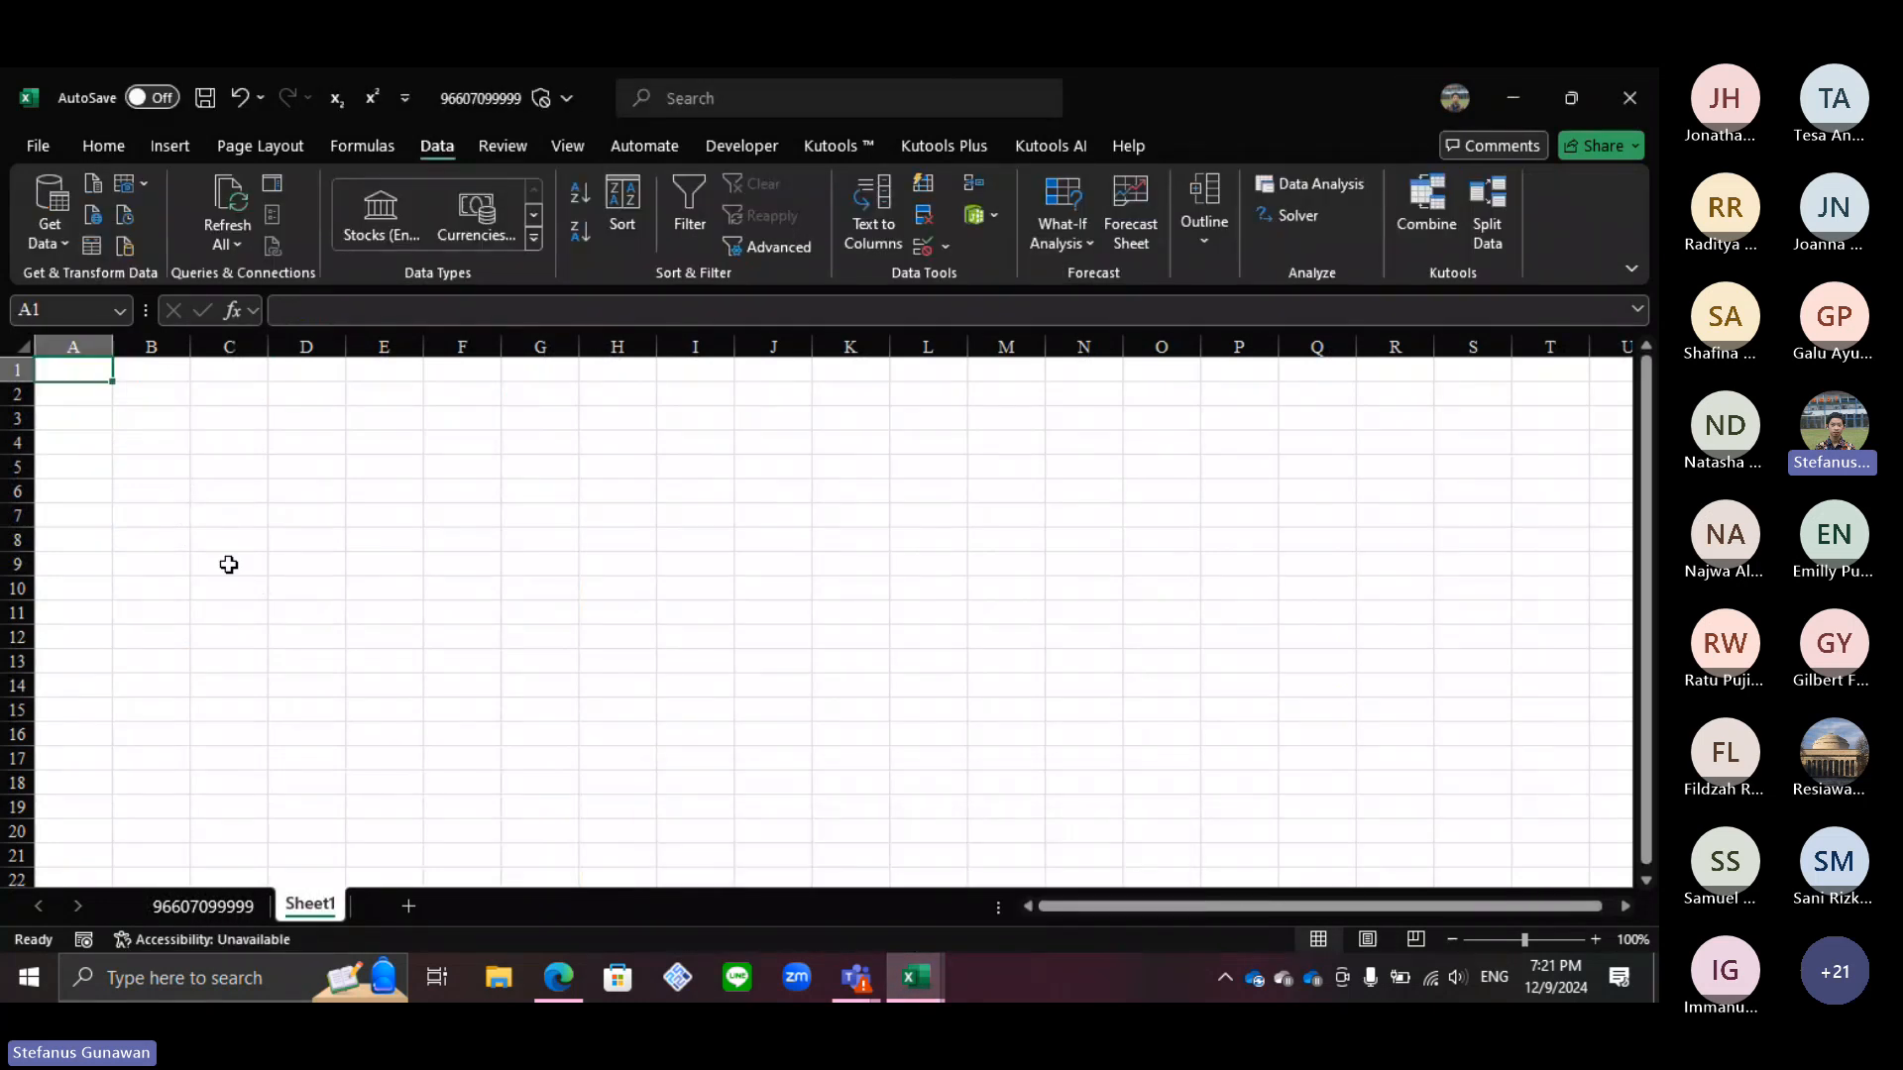
Step: Enter the headers "Hour" in A1 and "Reps" in B1 of the new sheet
{"action": "type", "text": "Hour"}
{"action": "key", "text": "Tab"}
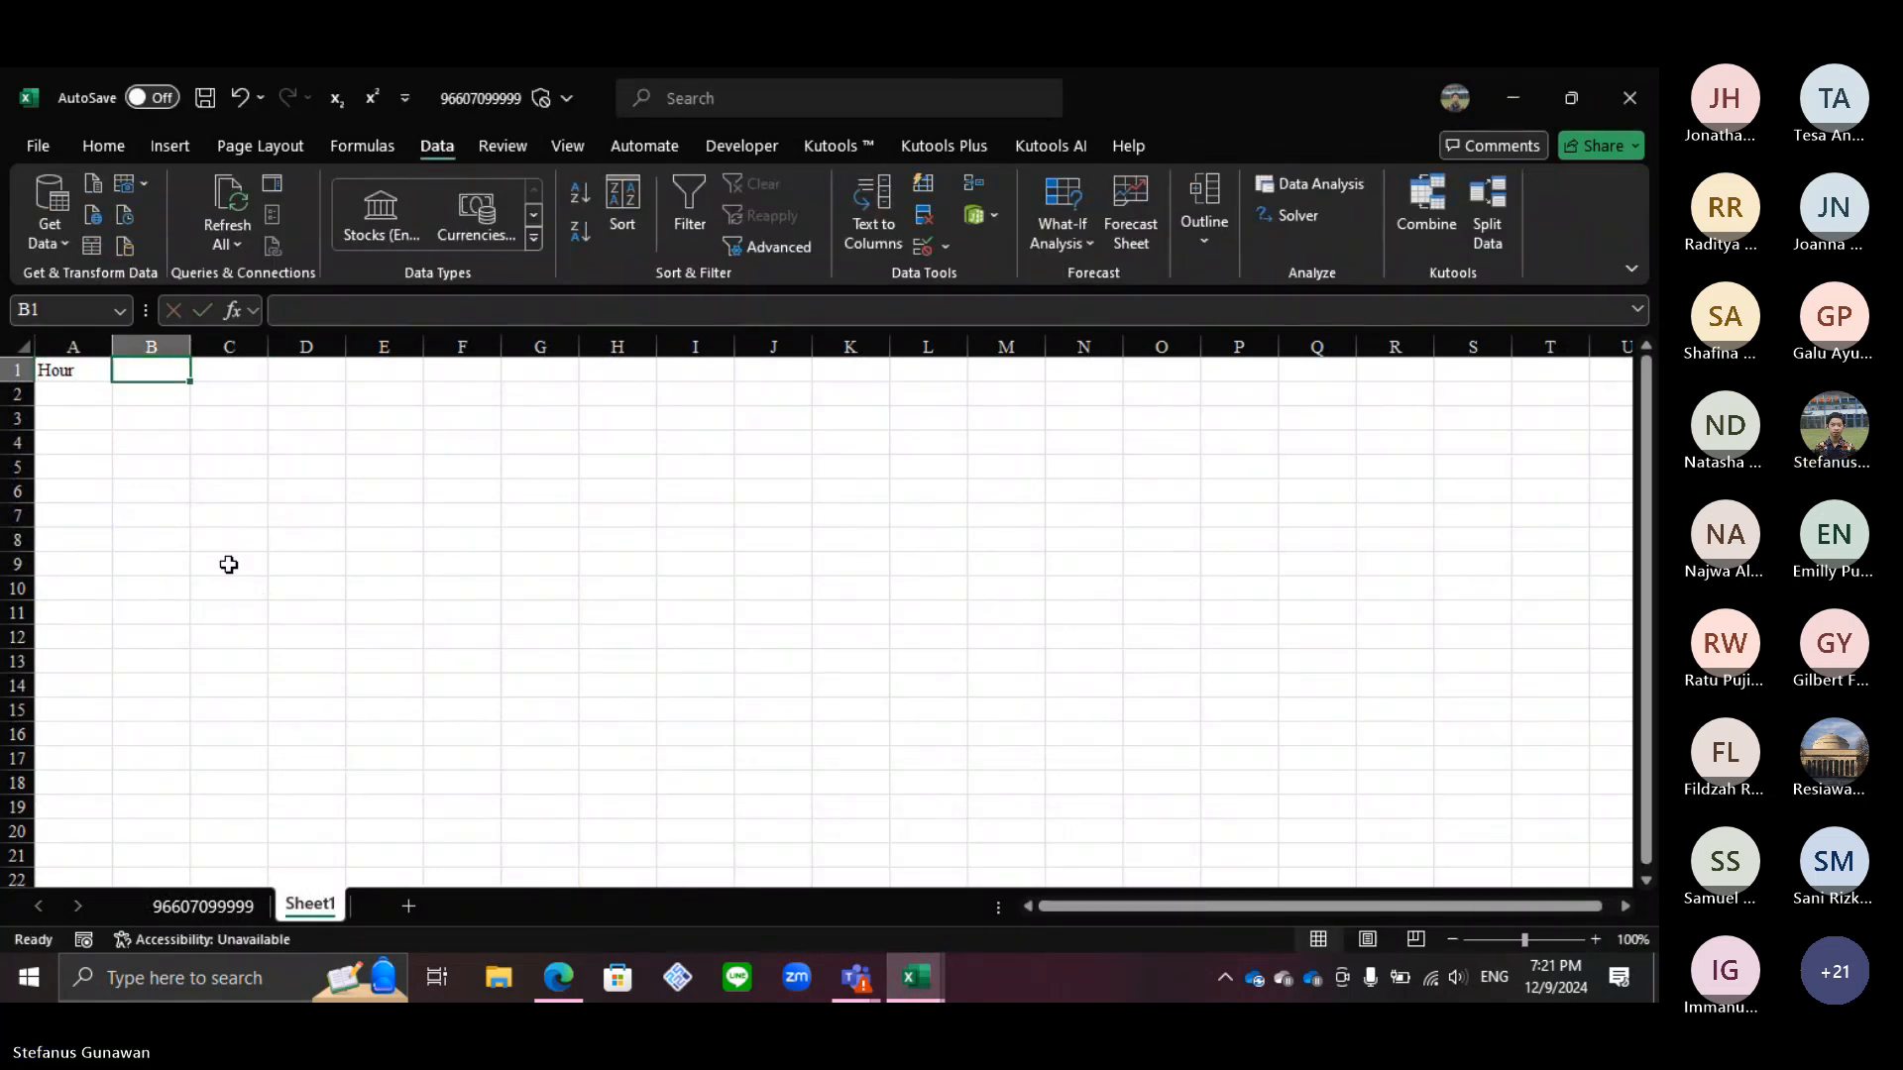
{"action": "type", "text": "Reps"}
{"action": "left_click", "coordinate": [142, 463]}
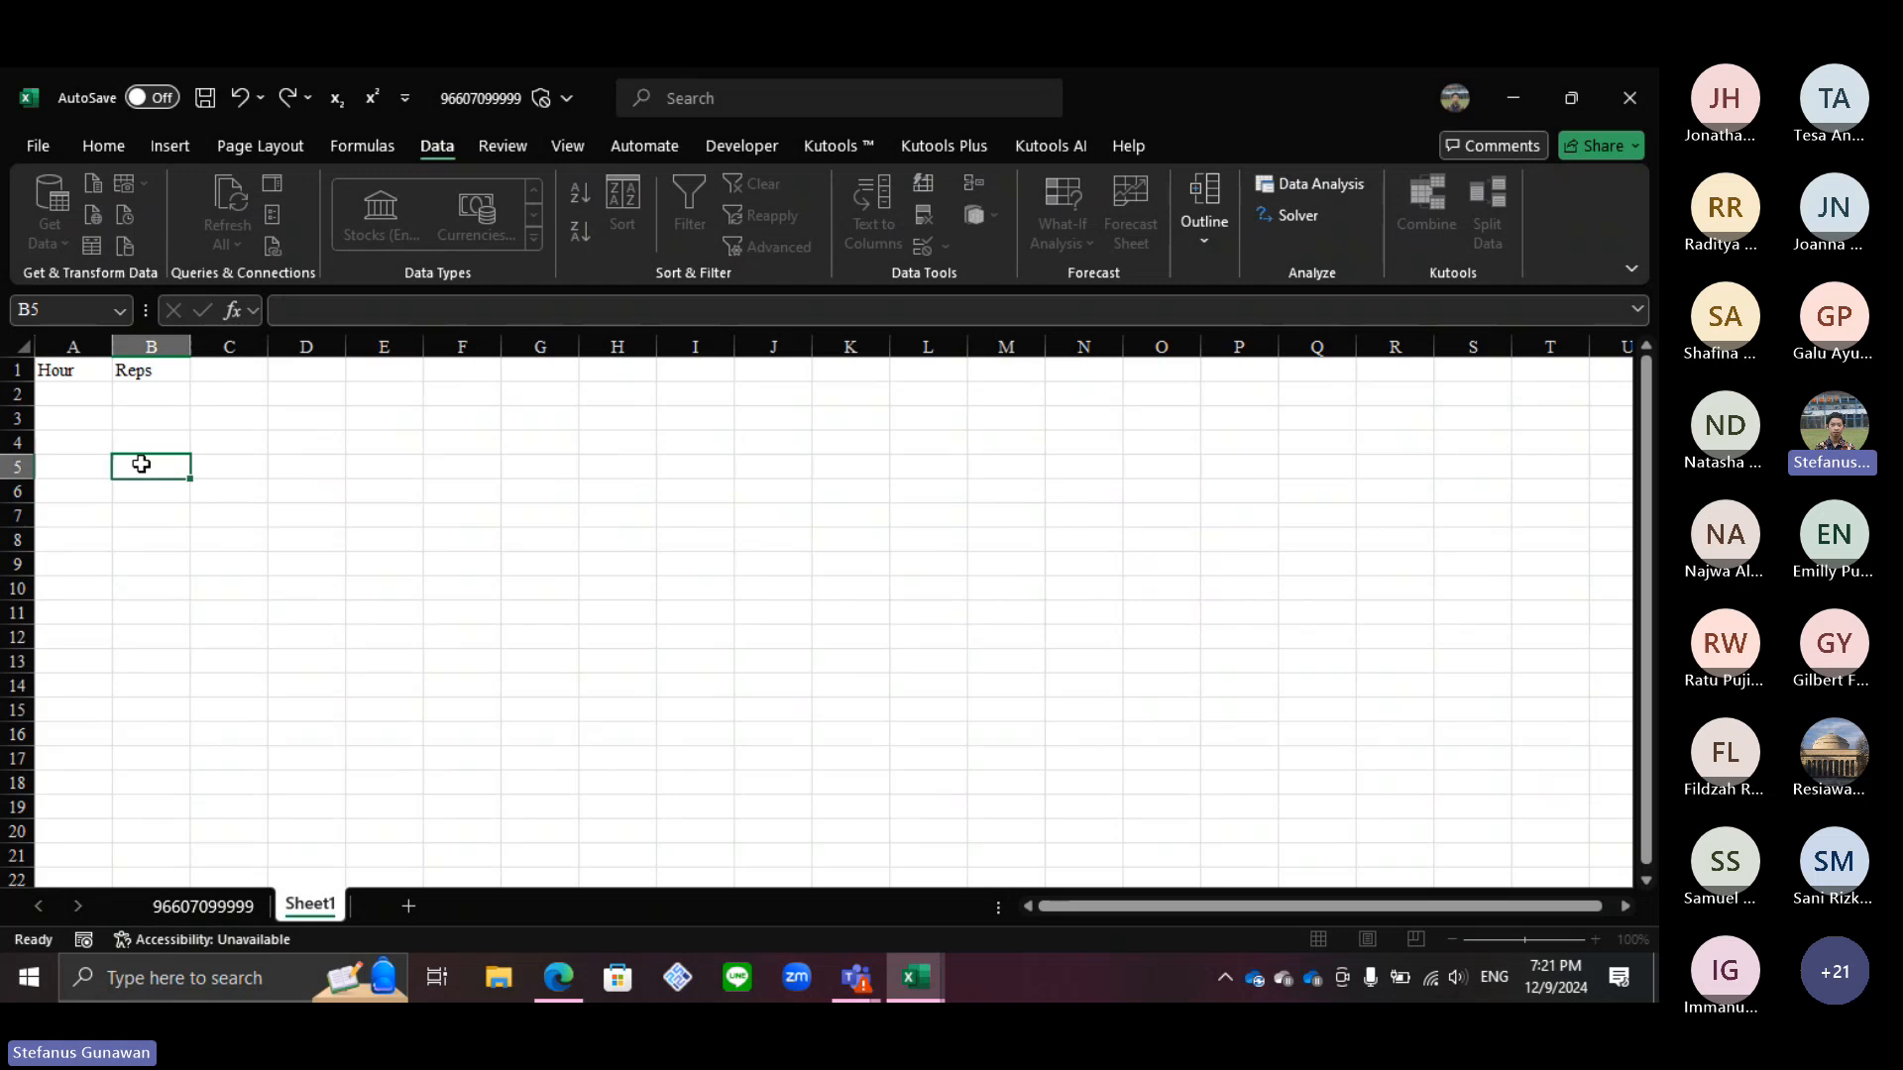
{"action": "left_click", "coordinate": [55, 397]}
{"action": "left_click", "coordinate": [228, 906]}
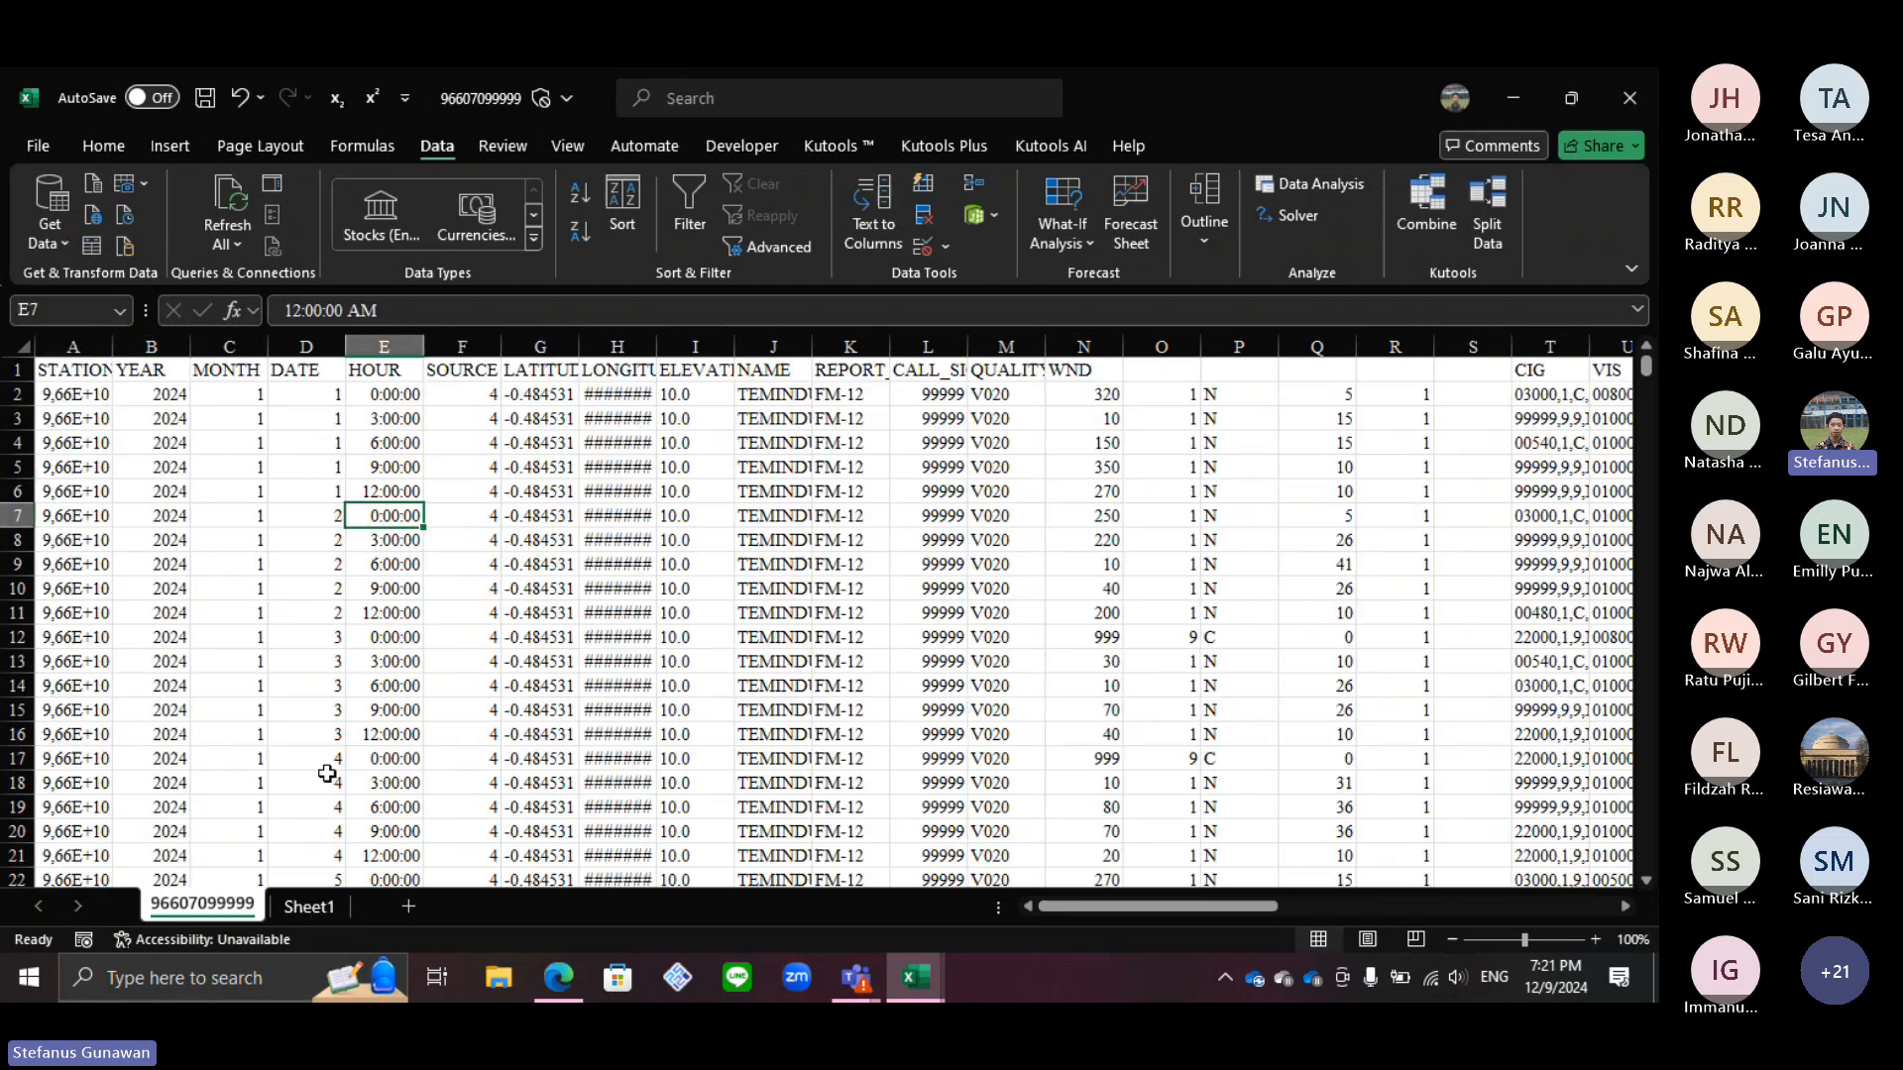
{"action": "left_click_drag", "start_coordinate": [398, 405], "coordinate": [397, 491]}
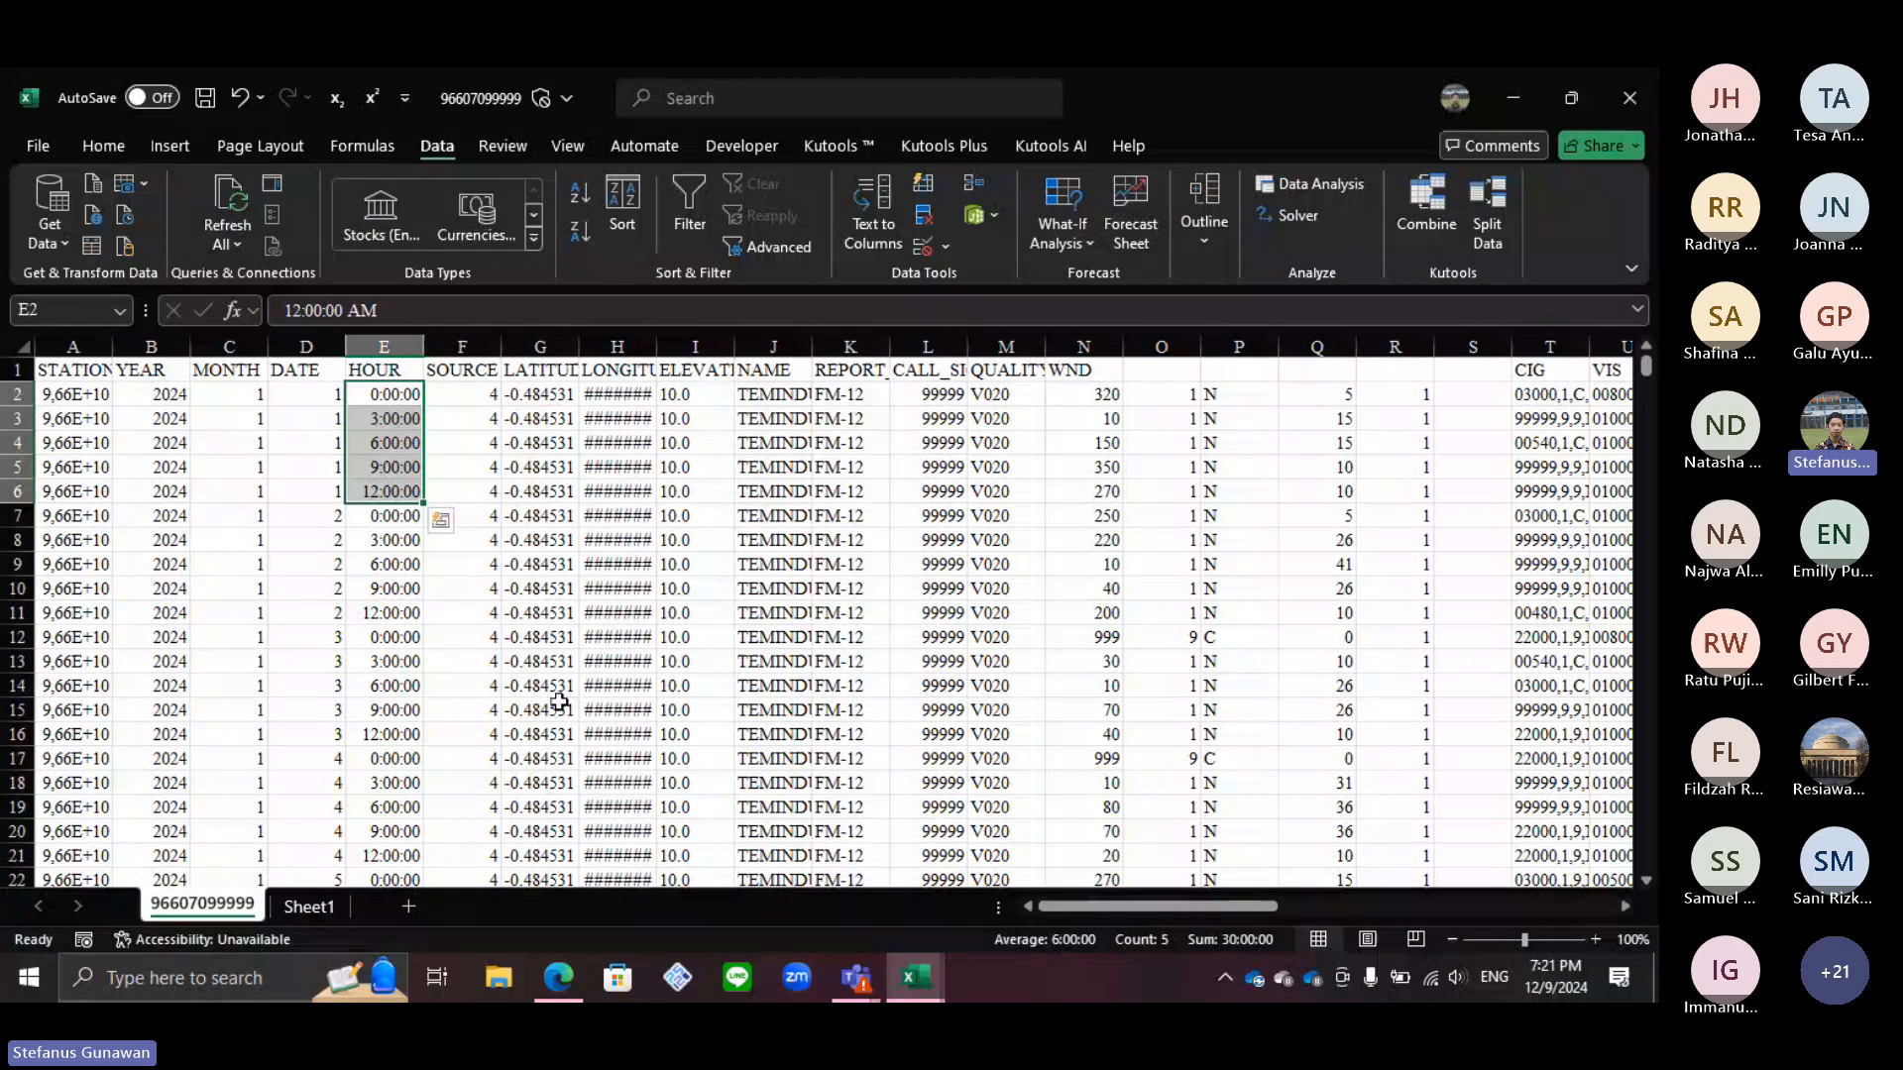
{"action": "key", "text": "ctrl+c"}
{"action": "left_click", "coordinate": [308, 902]}
{"action": "key", "text": "ctrl+v"}
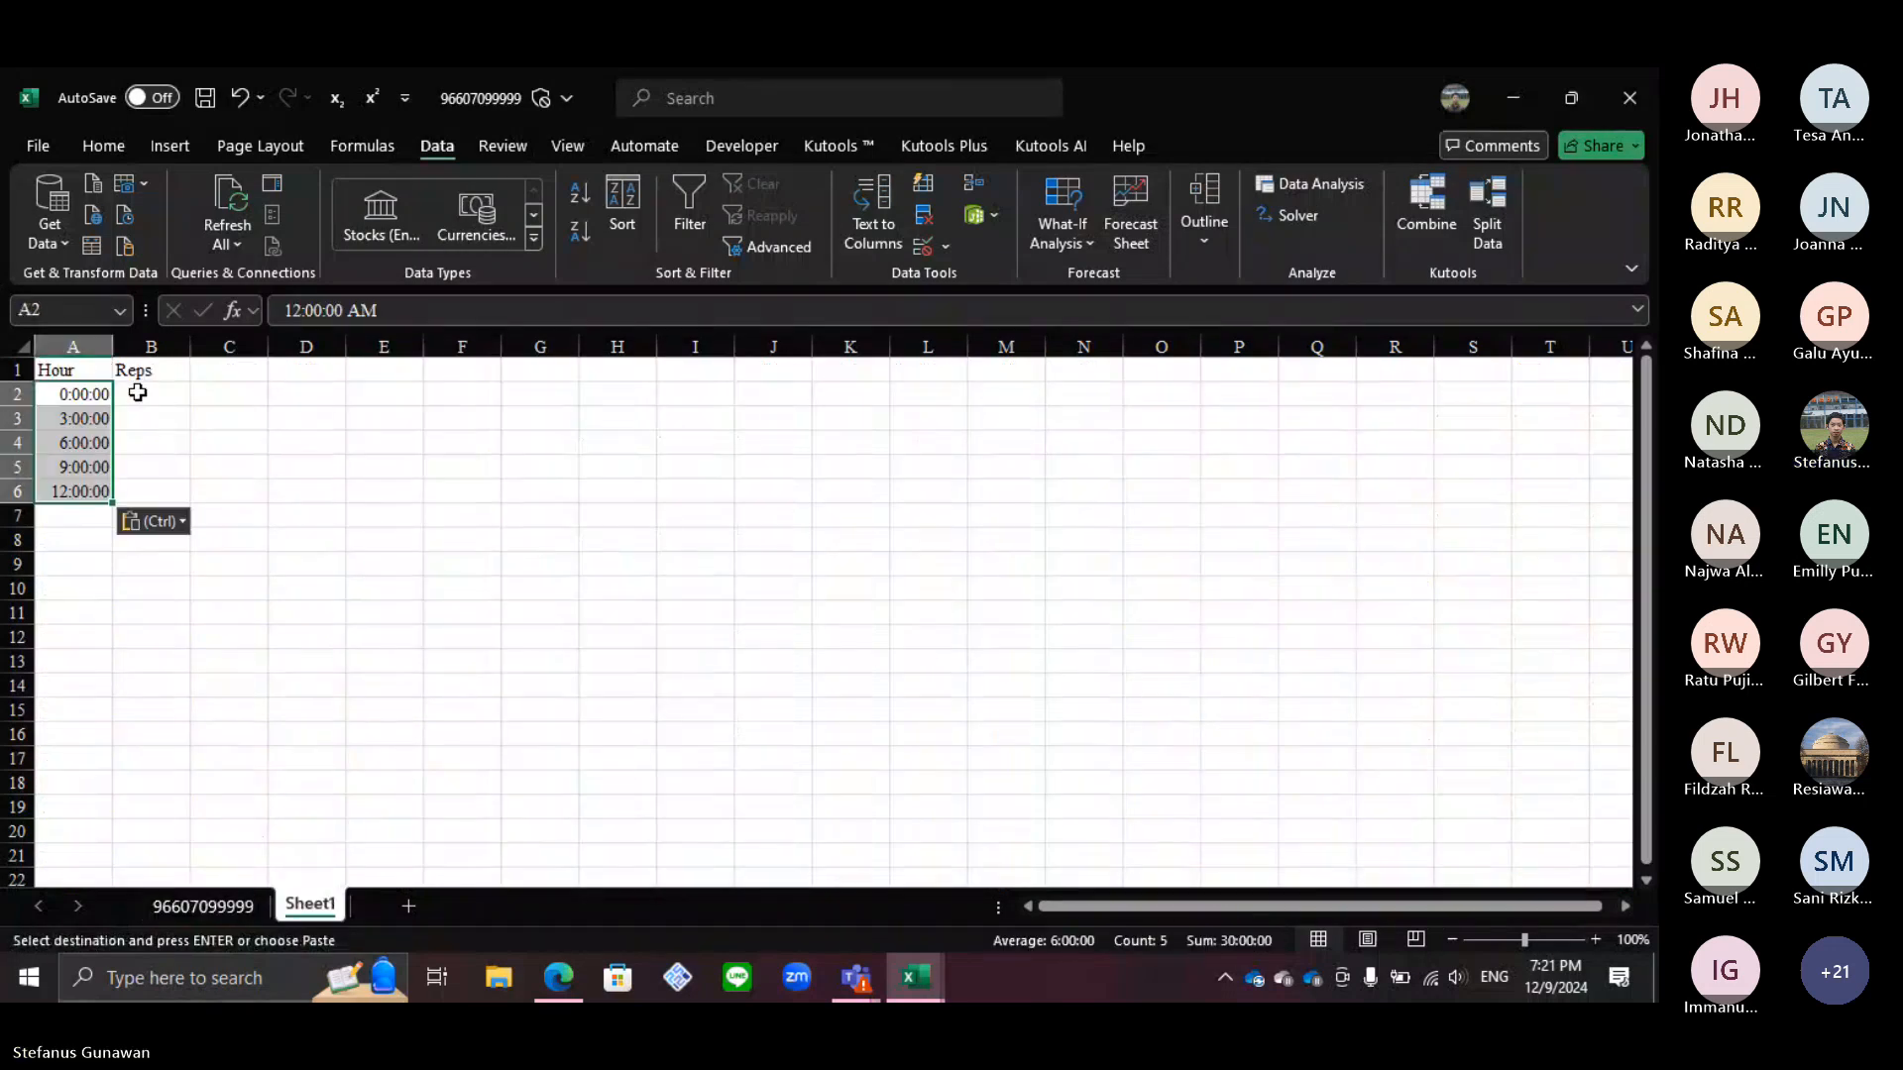
Step: Enter 2 repetitions in B2 to B5 for the hours 0:00, 3:00, 6:00 and 9:00
{"action": "left_click", "coordinate": [153, 394]}
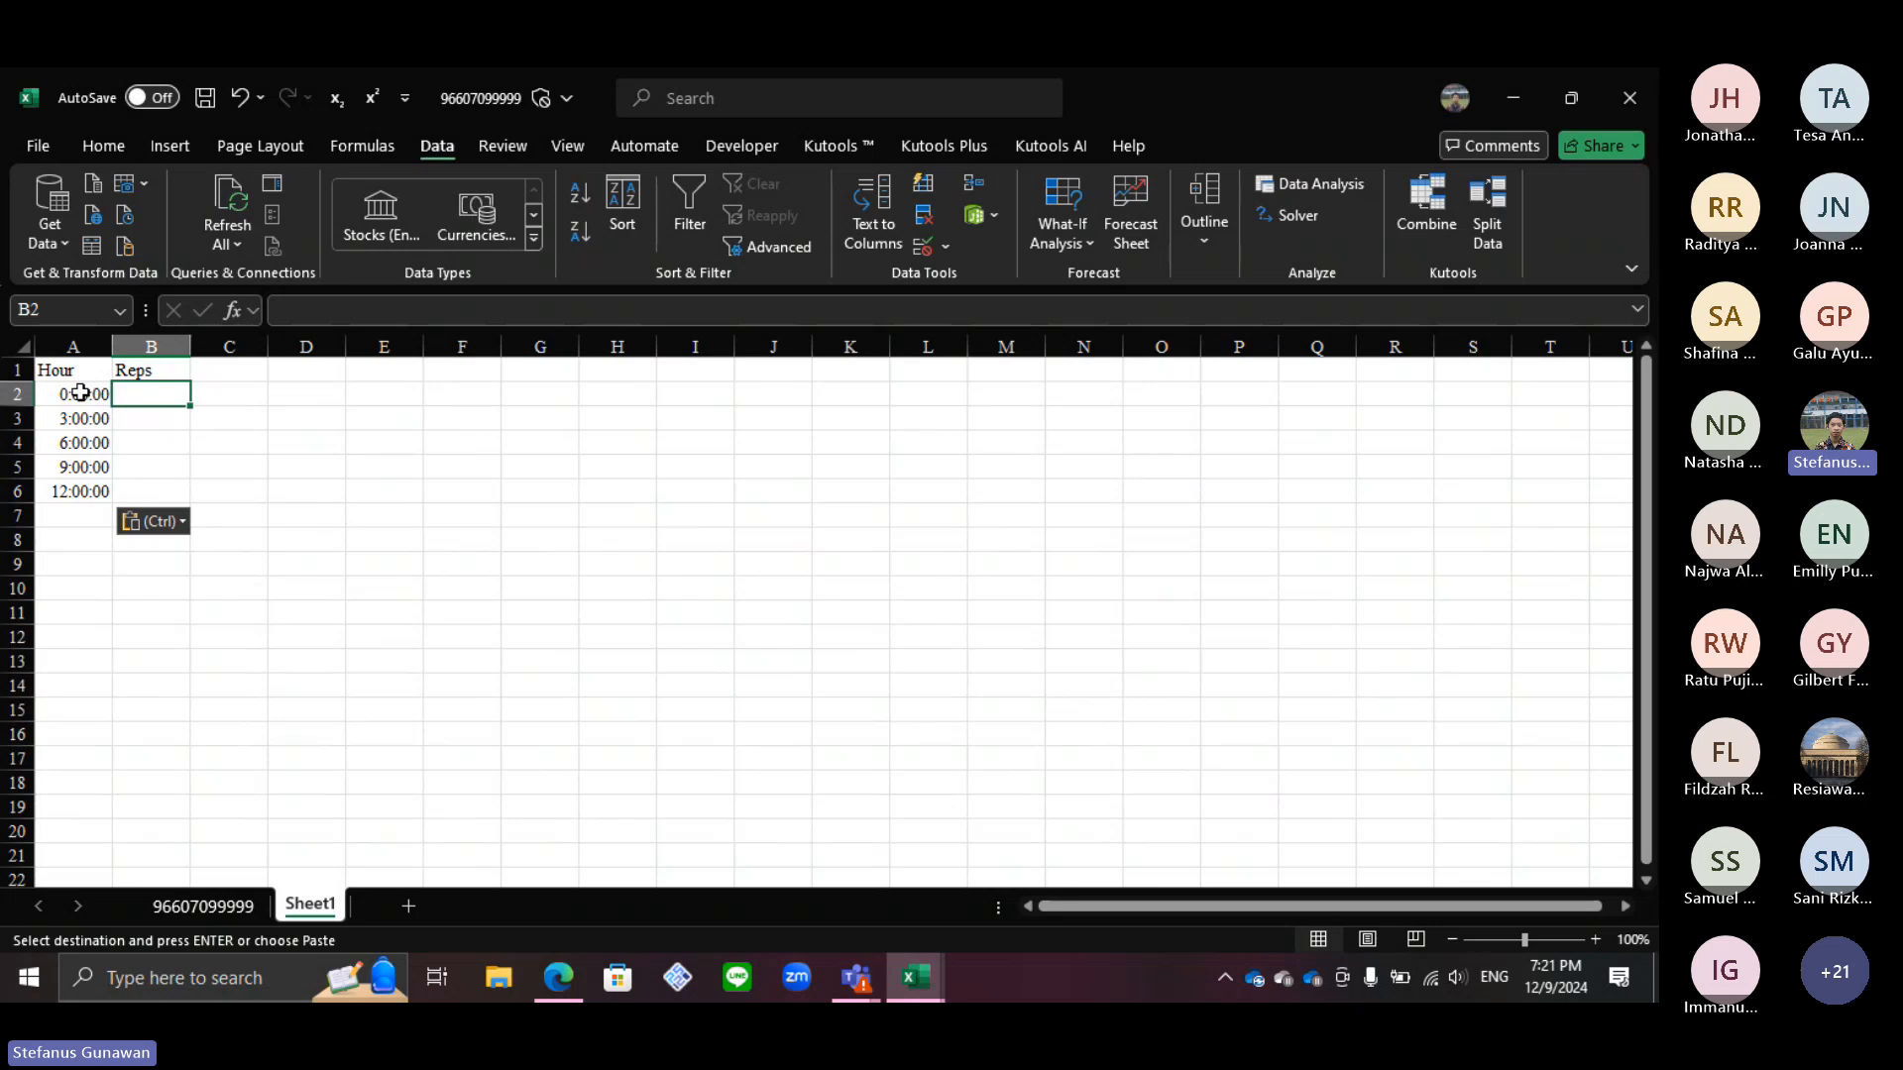
{"action": "type", "text": "2"}
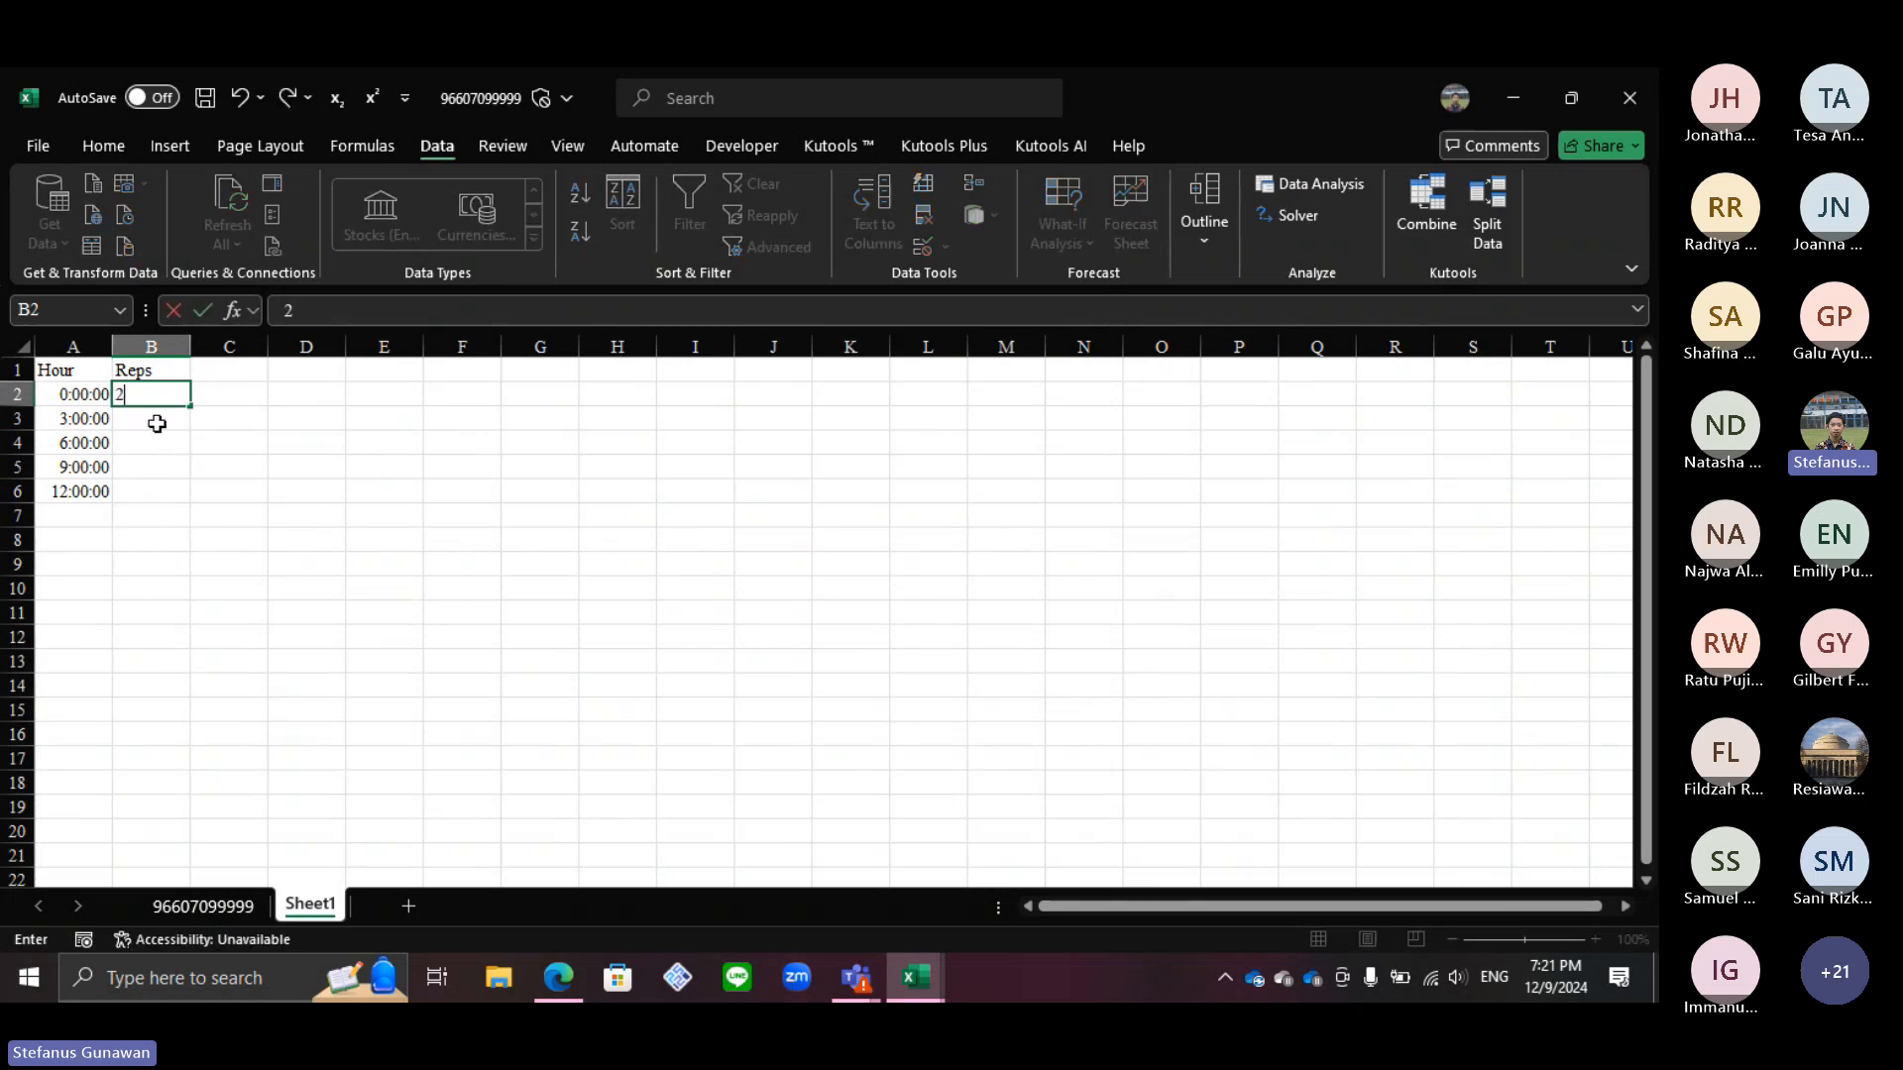
{"action": "key", "text": "Return"}
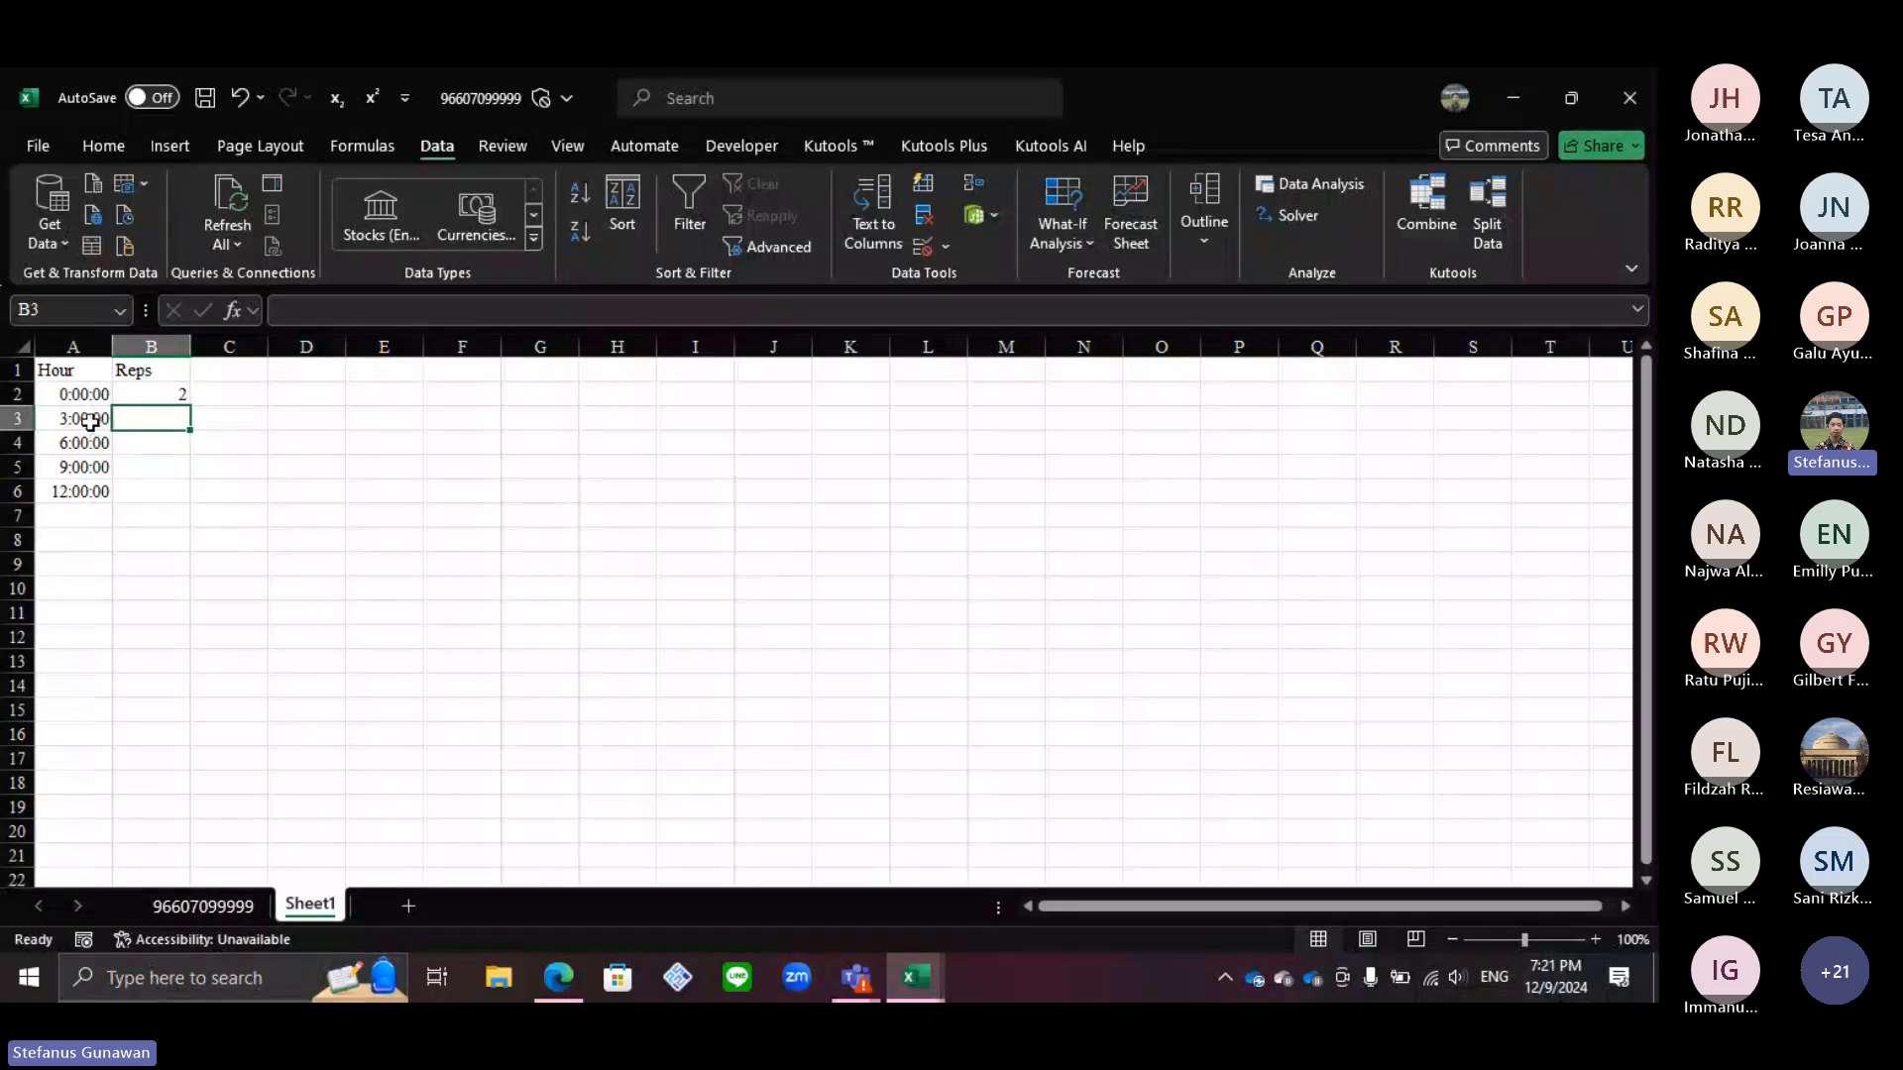
{"action": "type", "text": "2"}
{"action": "key", "text": "Return"}
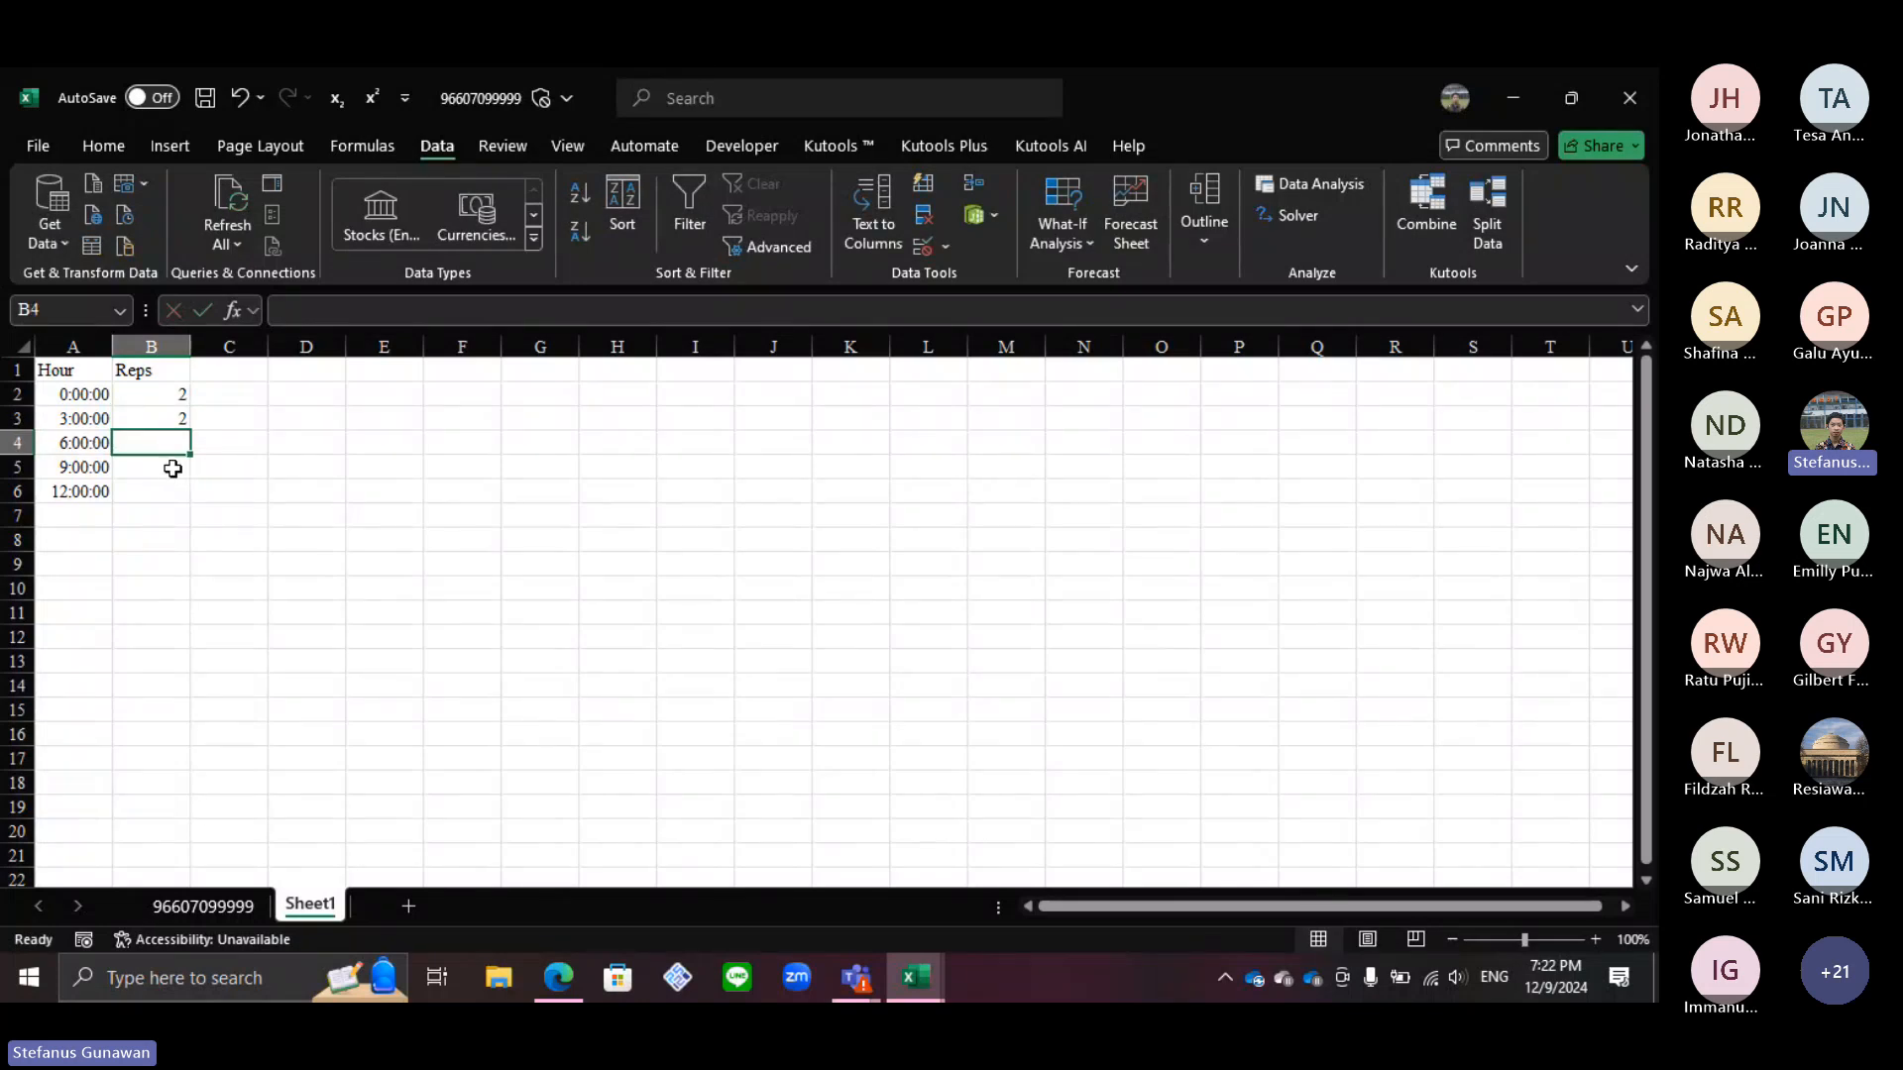
{"action": "type", "text": "2"}
{"action": "key", "text": "Return"}
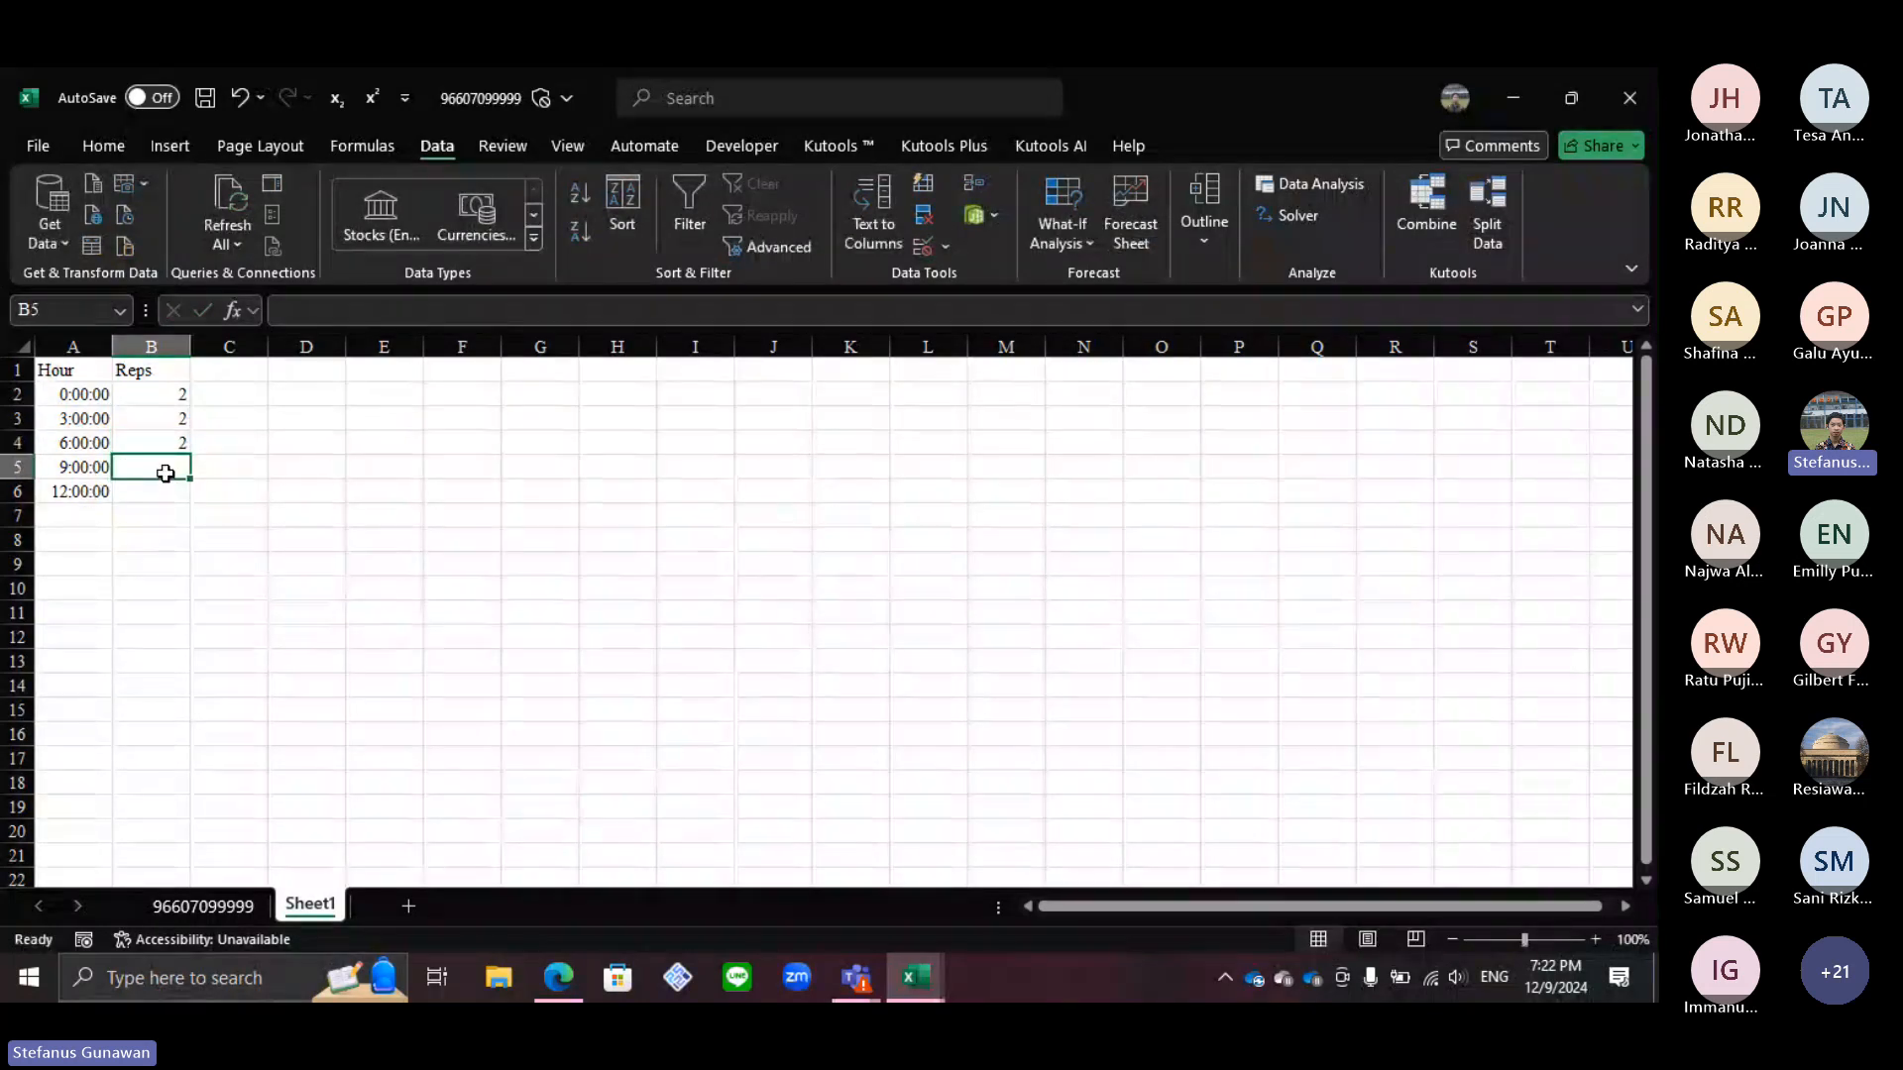
{"action": "type", "text": "2"}
{"action": "key", "text": "Return"}
Step: Enter 11 repetitions in B6 for the 12:00 hour and check the finished Hour and Reps table
{"action": "left_click", "coordinate": [88, 498]}
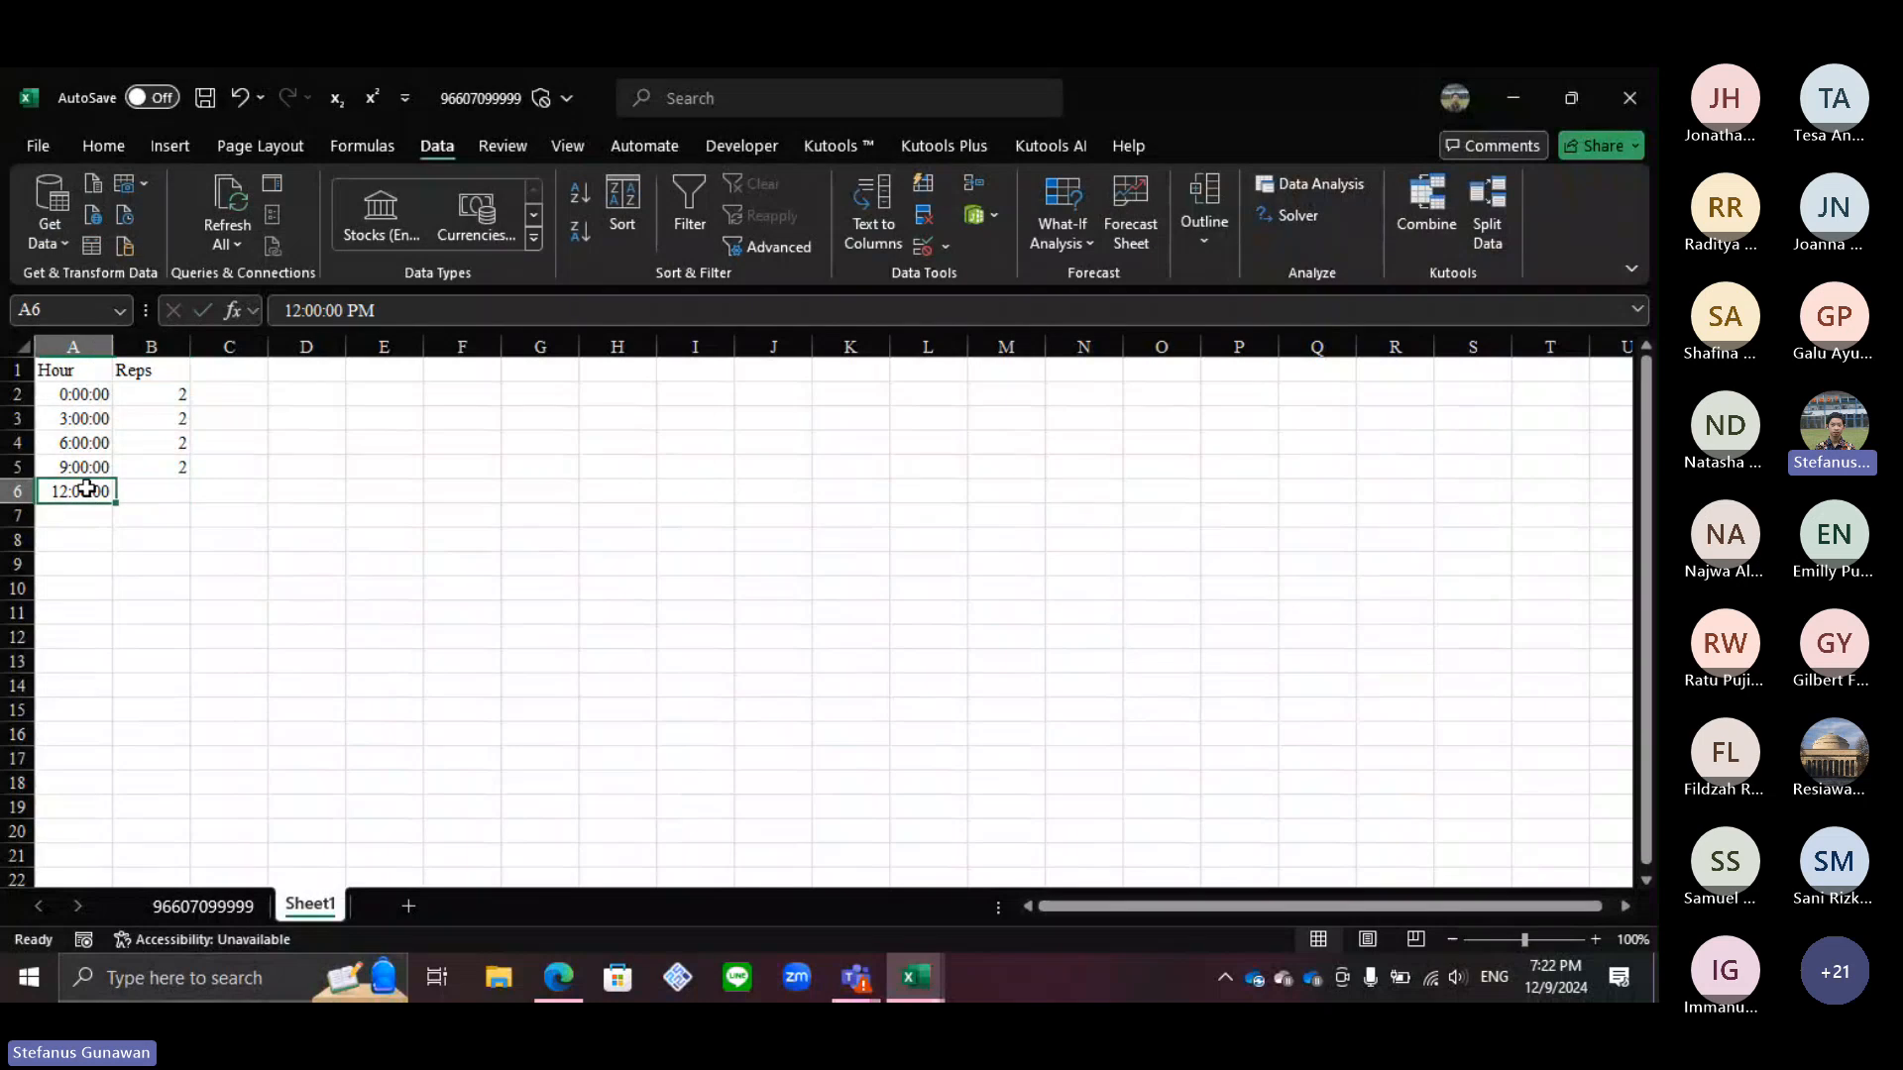
{"action": "left_click", "coordinate": [142, 493]}
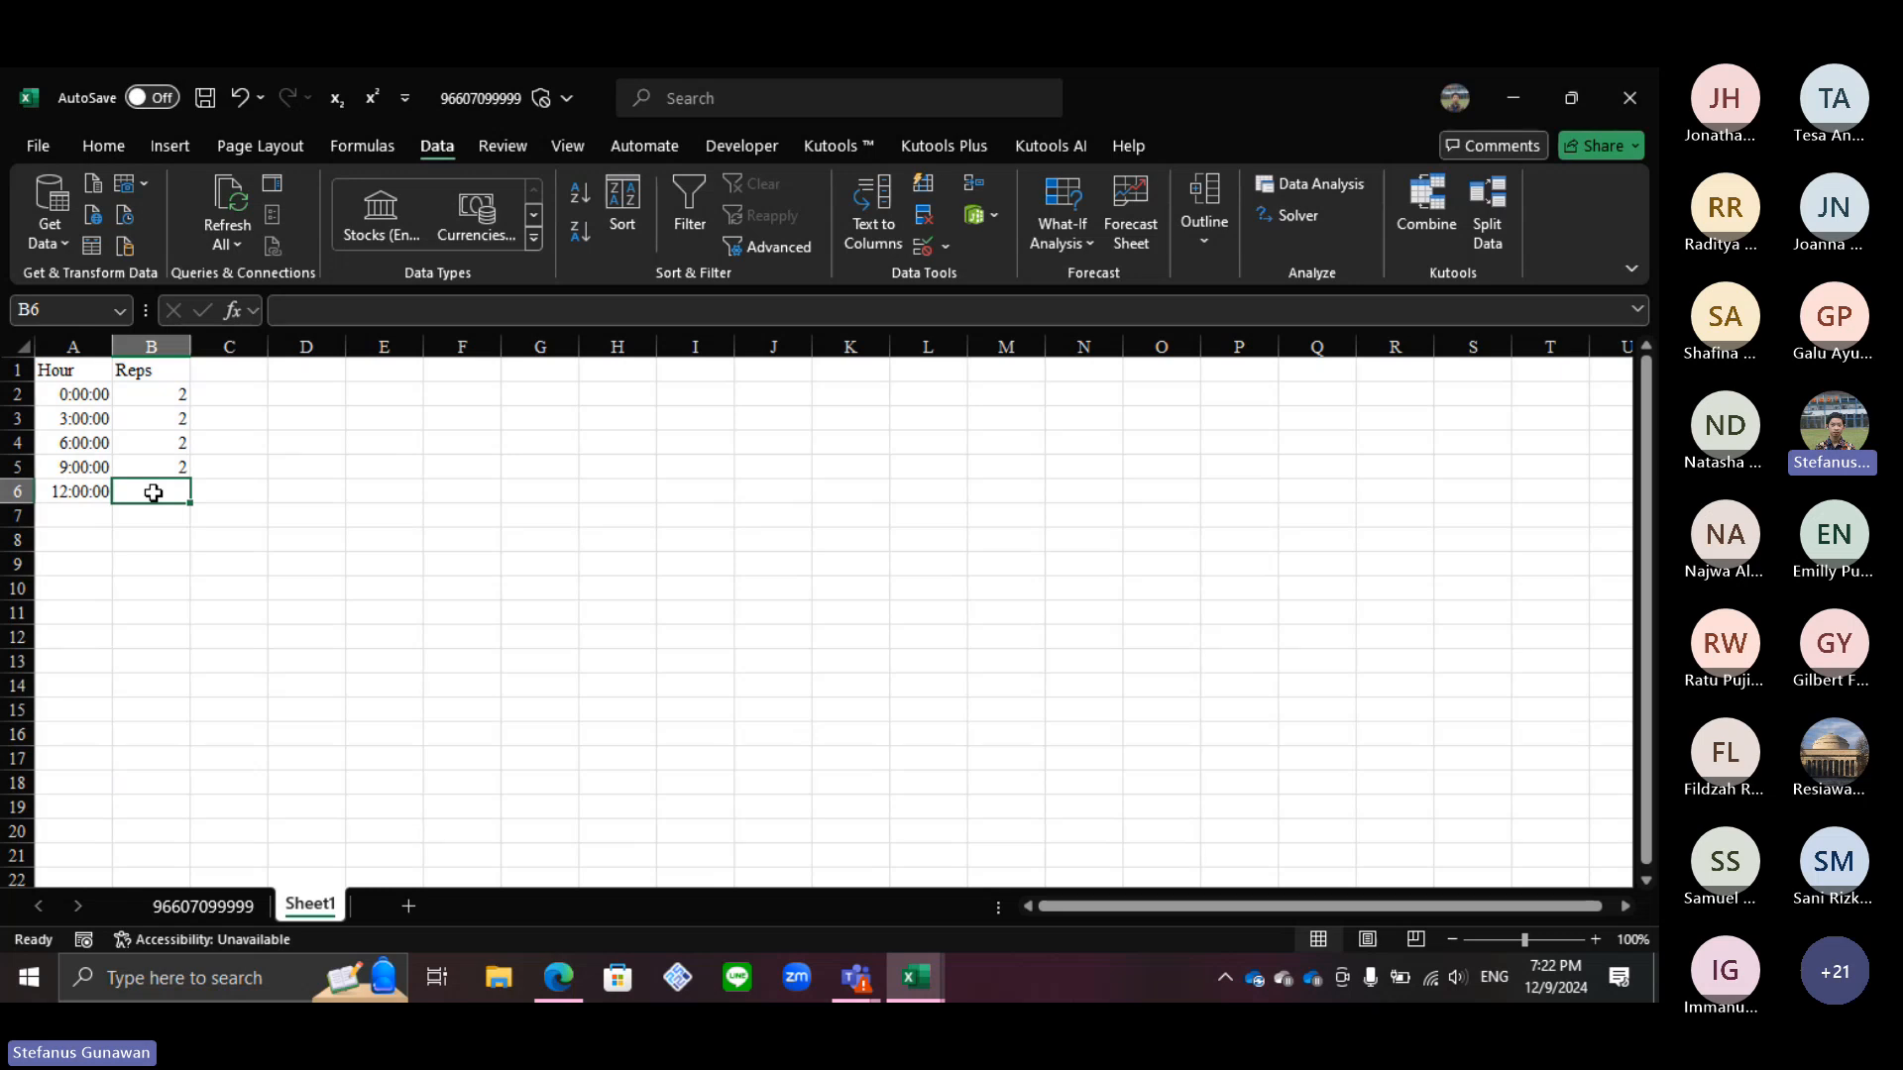
{"action": "left_click", "coordinate": [164, 531]}
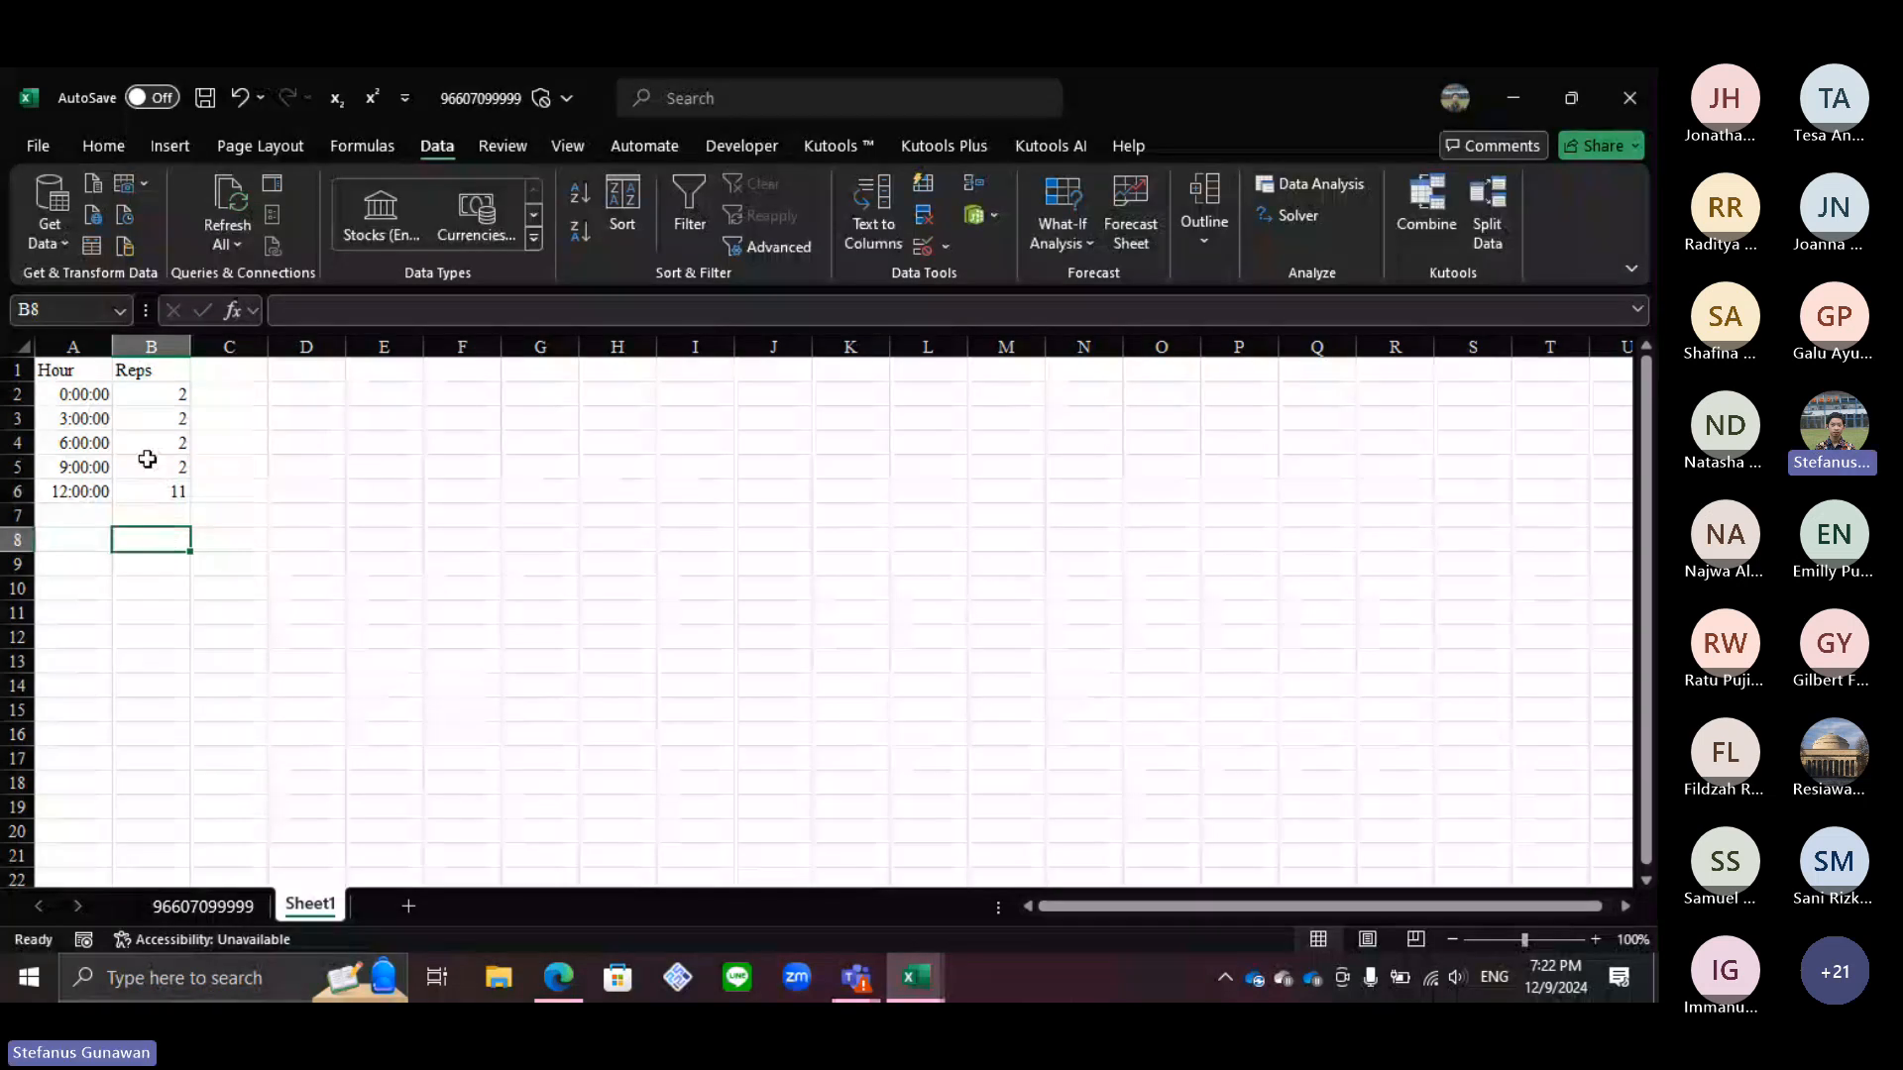
{"action": "left_click", "coordinate": [159, 491]}
{"action": "left_click", "coordinate": [87, 377]}
{"action": "left_click_drag", "start_coordinate": [87, 376], "coordinate": [188, 509]}
{"action": "left_click", "coordinate": [462, 563]}
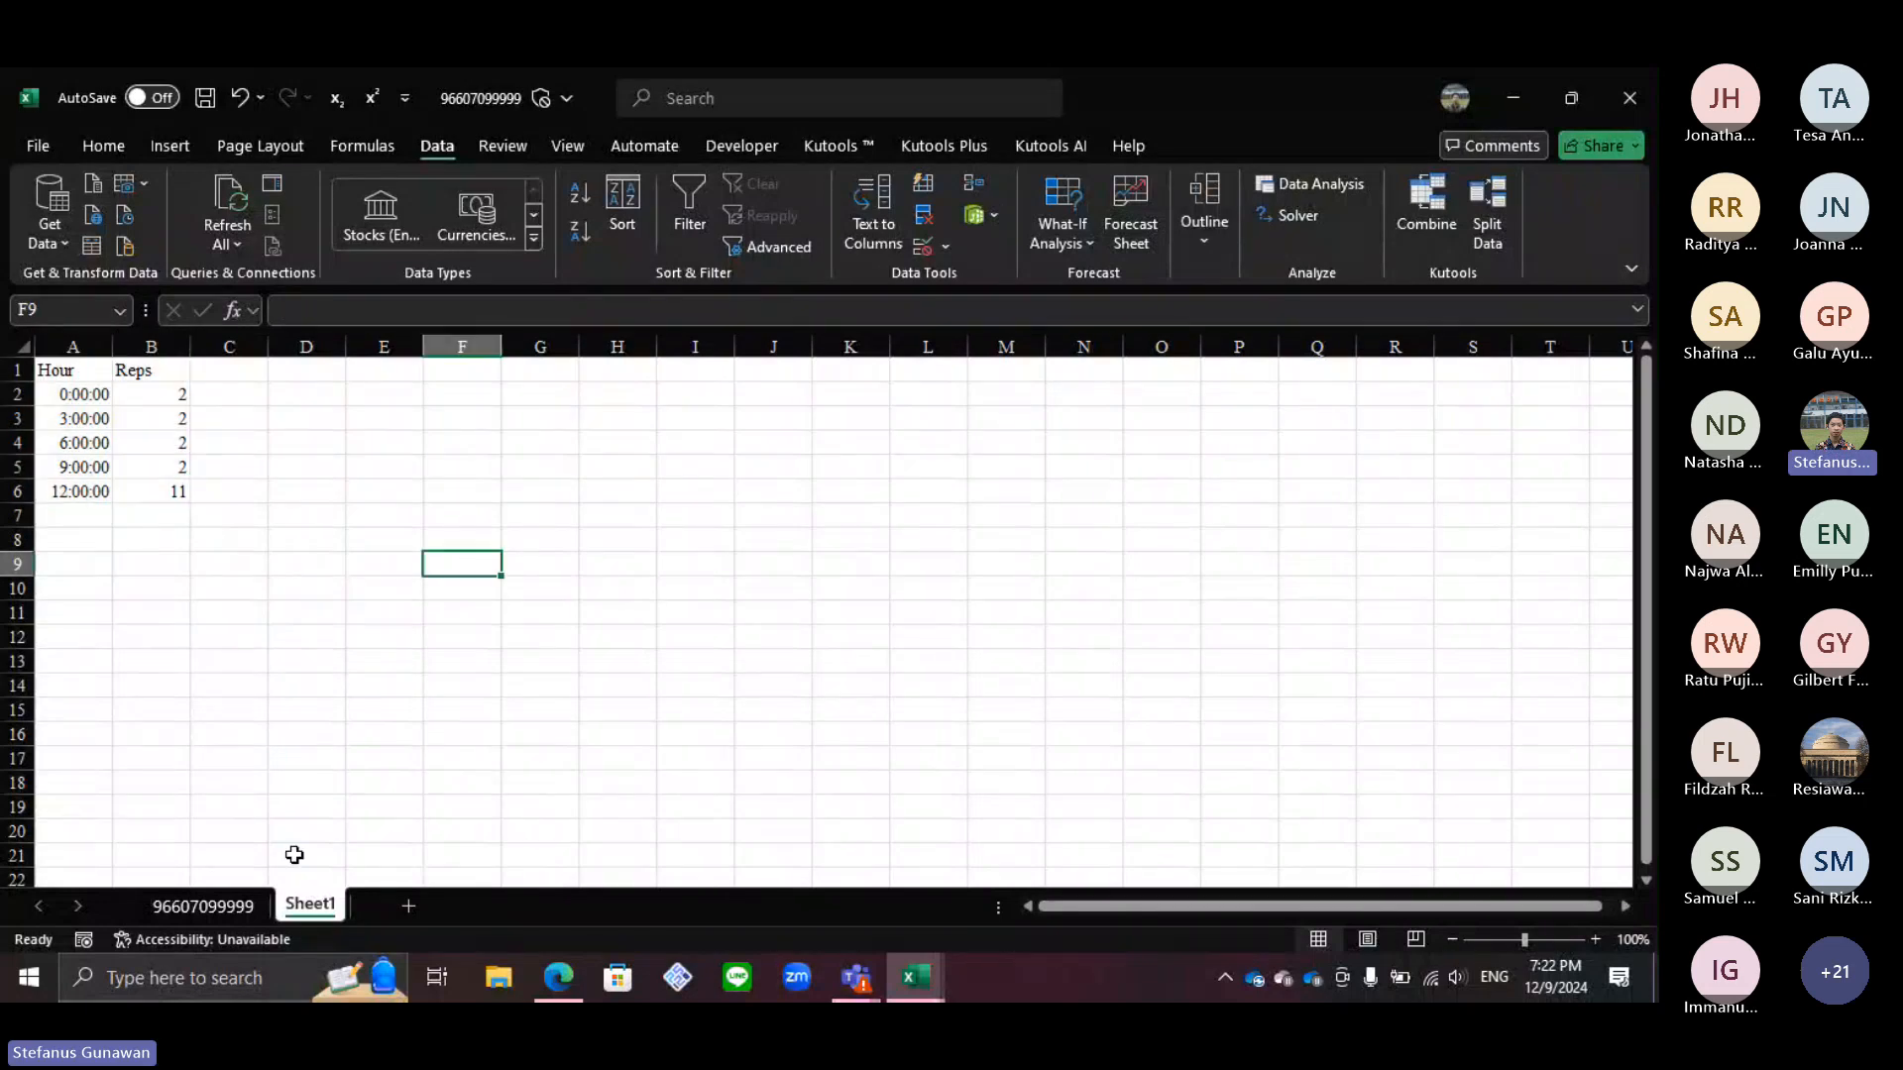
{"action": "left_click", "coordinate": [232, 912]}
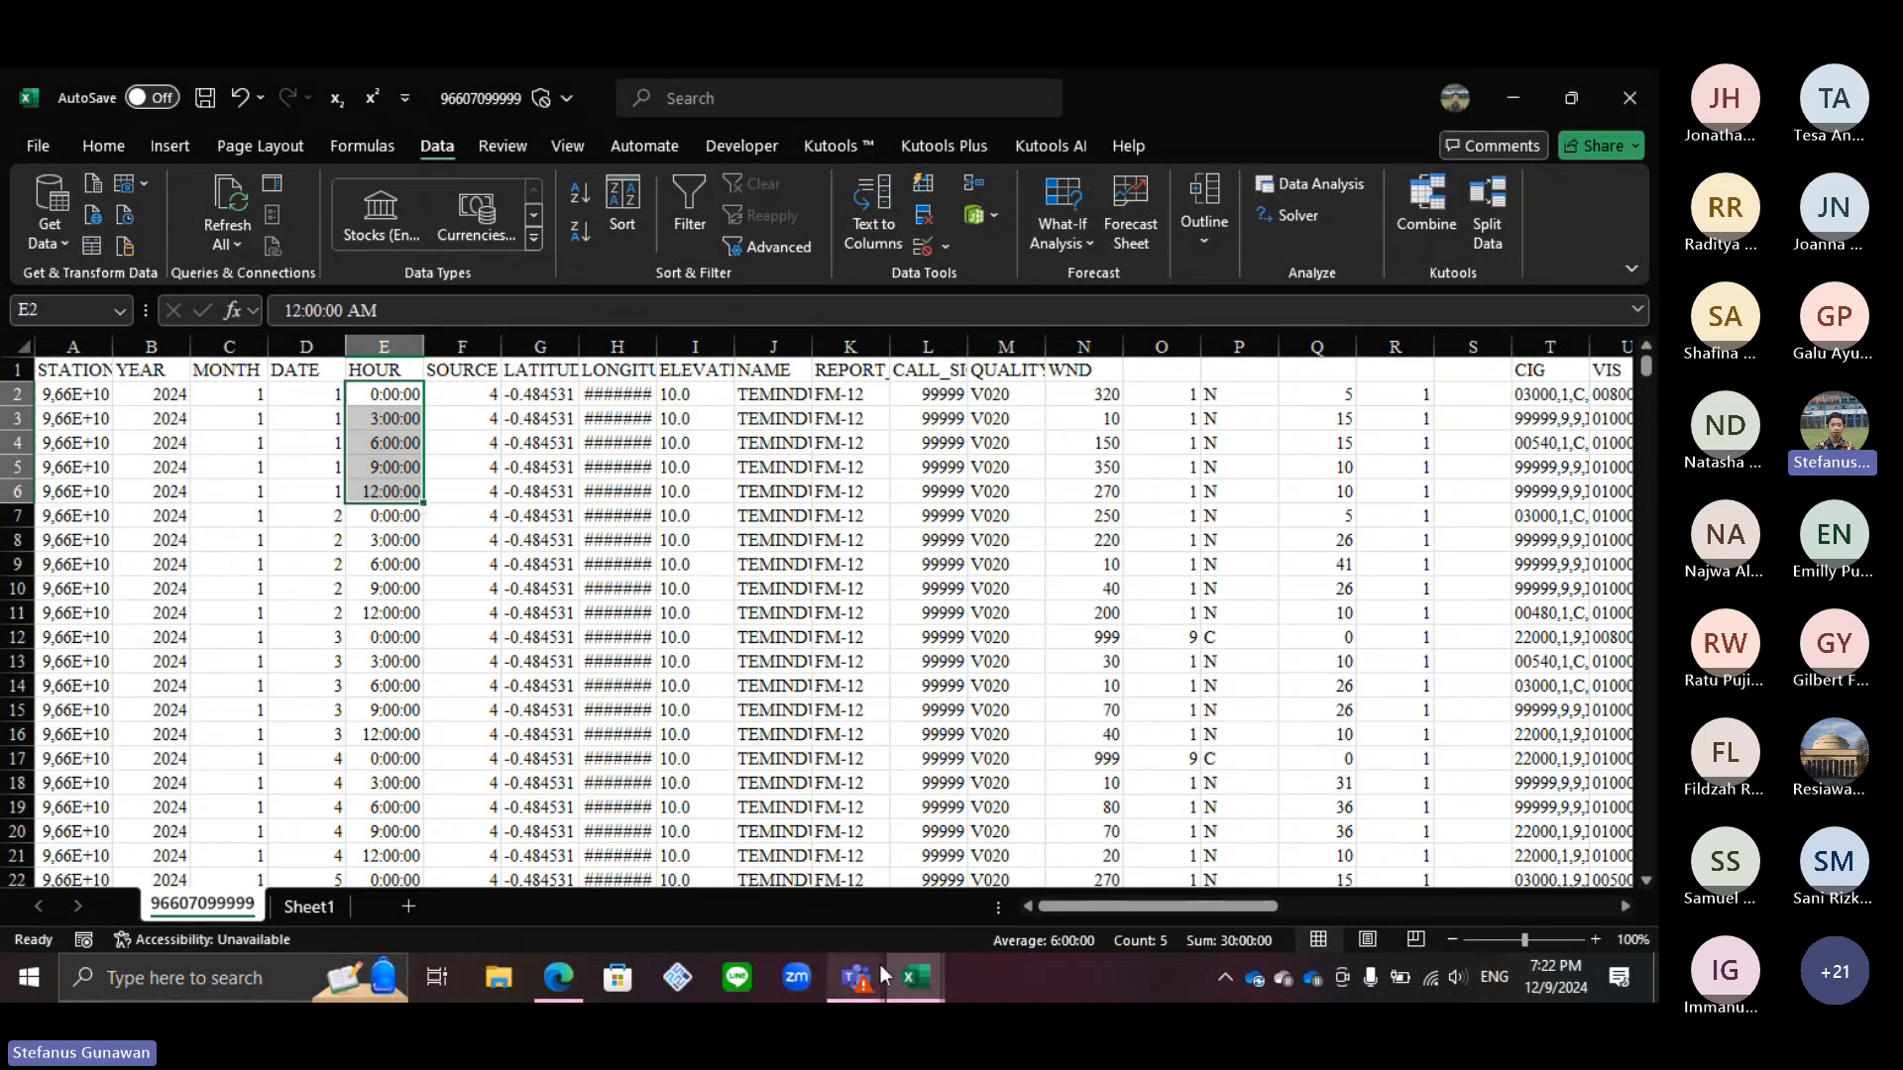
{"action": "left_click", "coordinate": [558, 977]}
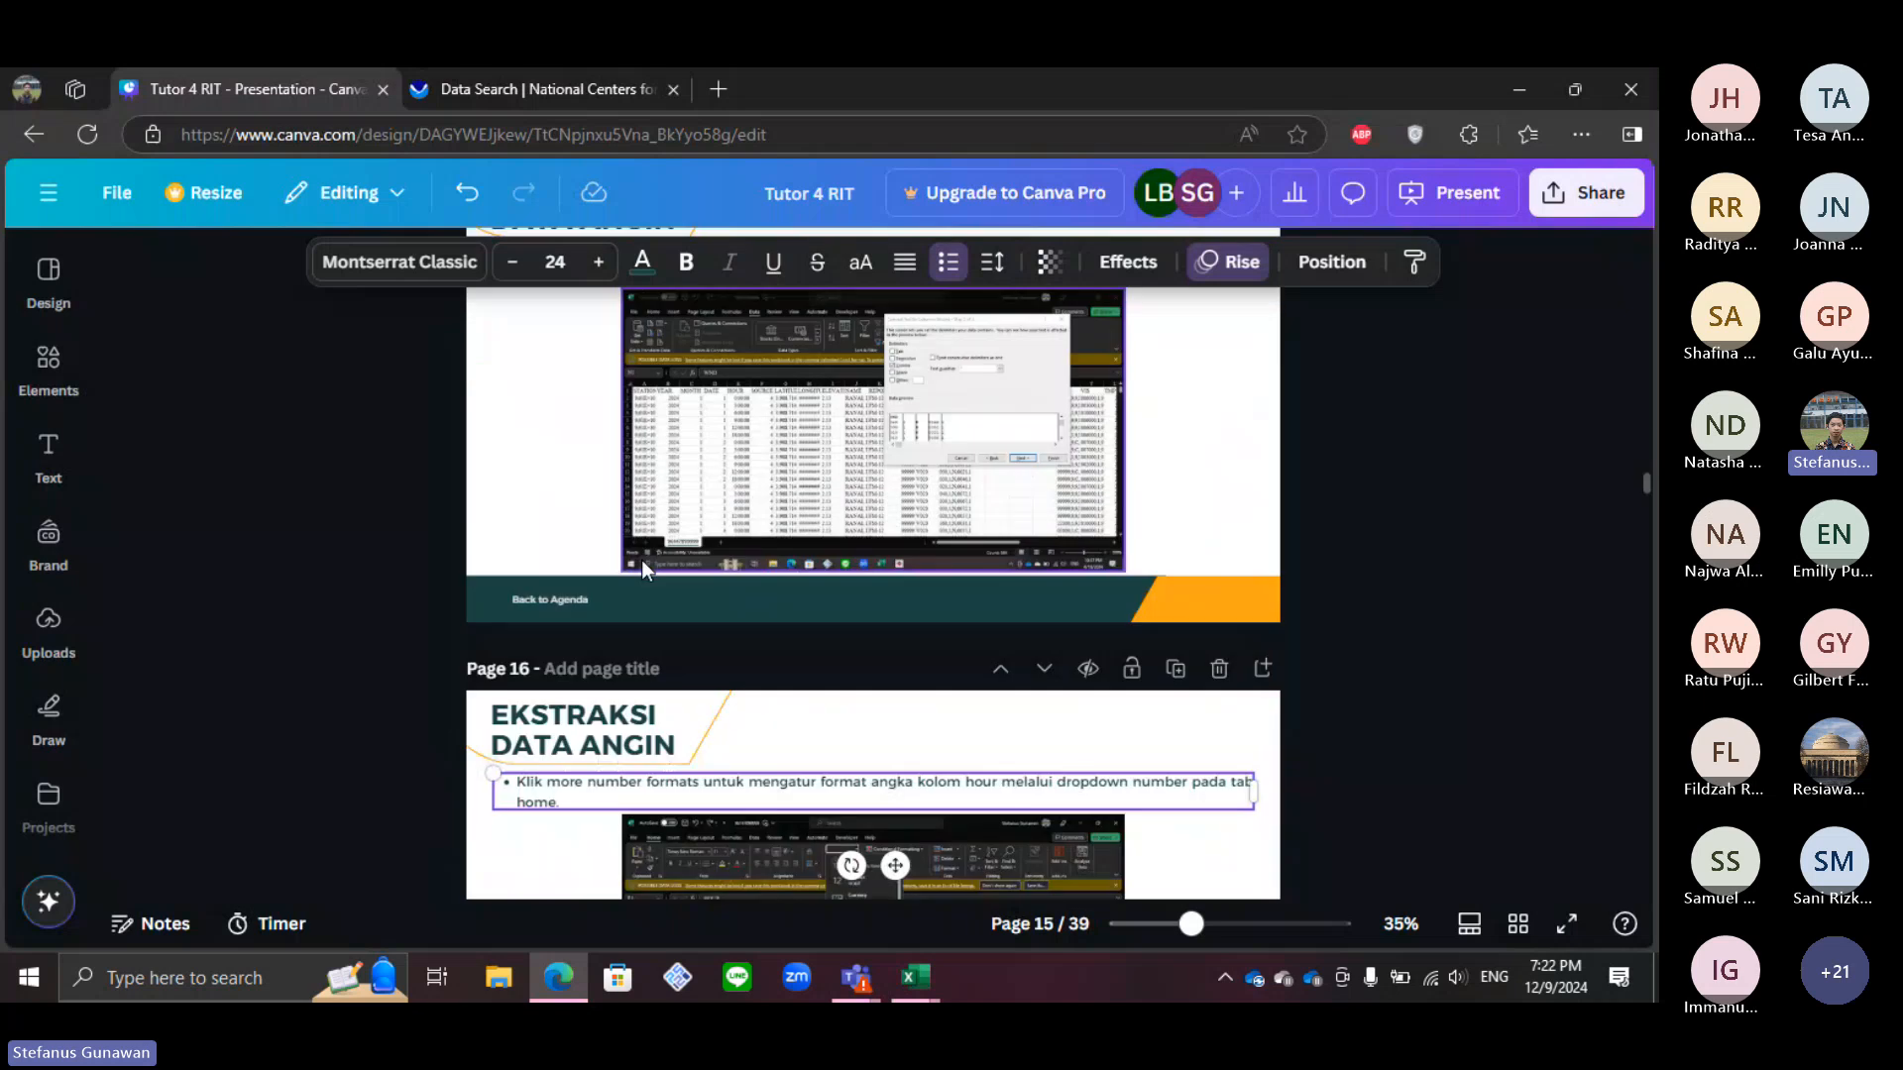
{"action": "scroll", "coordinate": [641, 561], "scroll_direction": "down", "scroll_amount": 15}
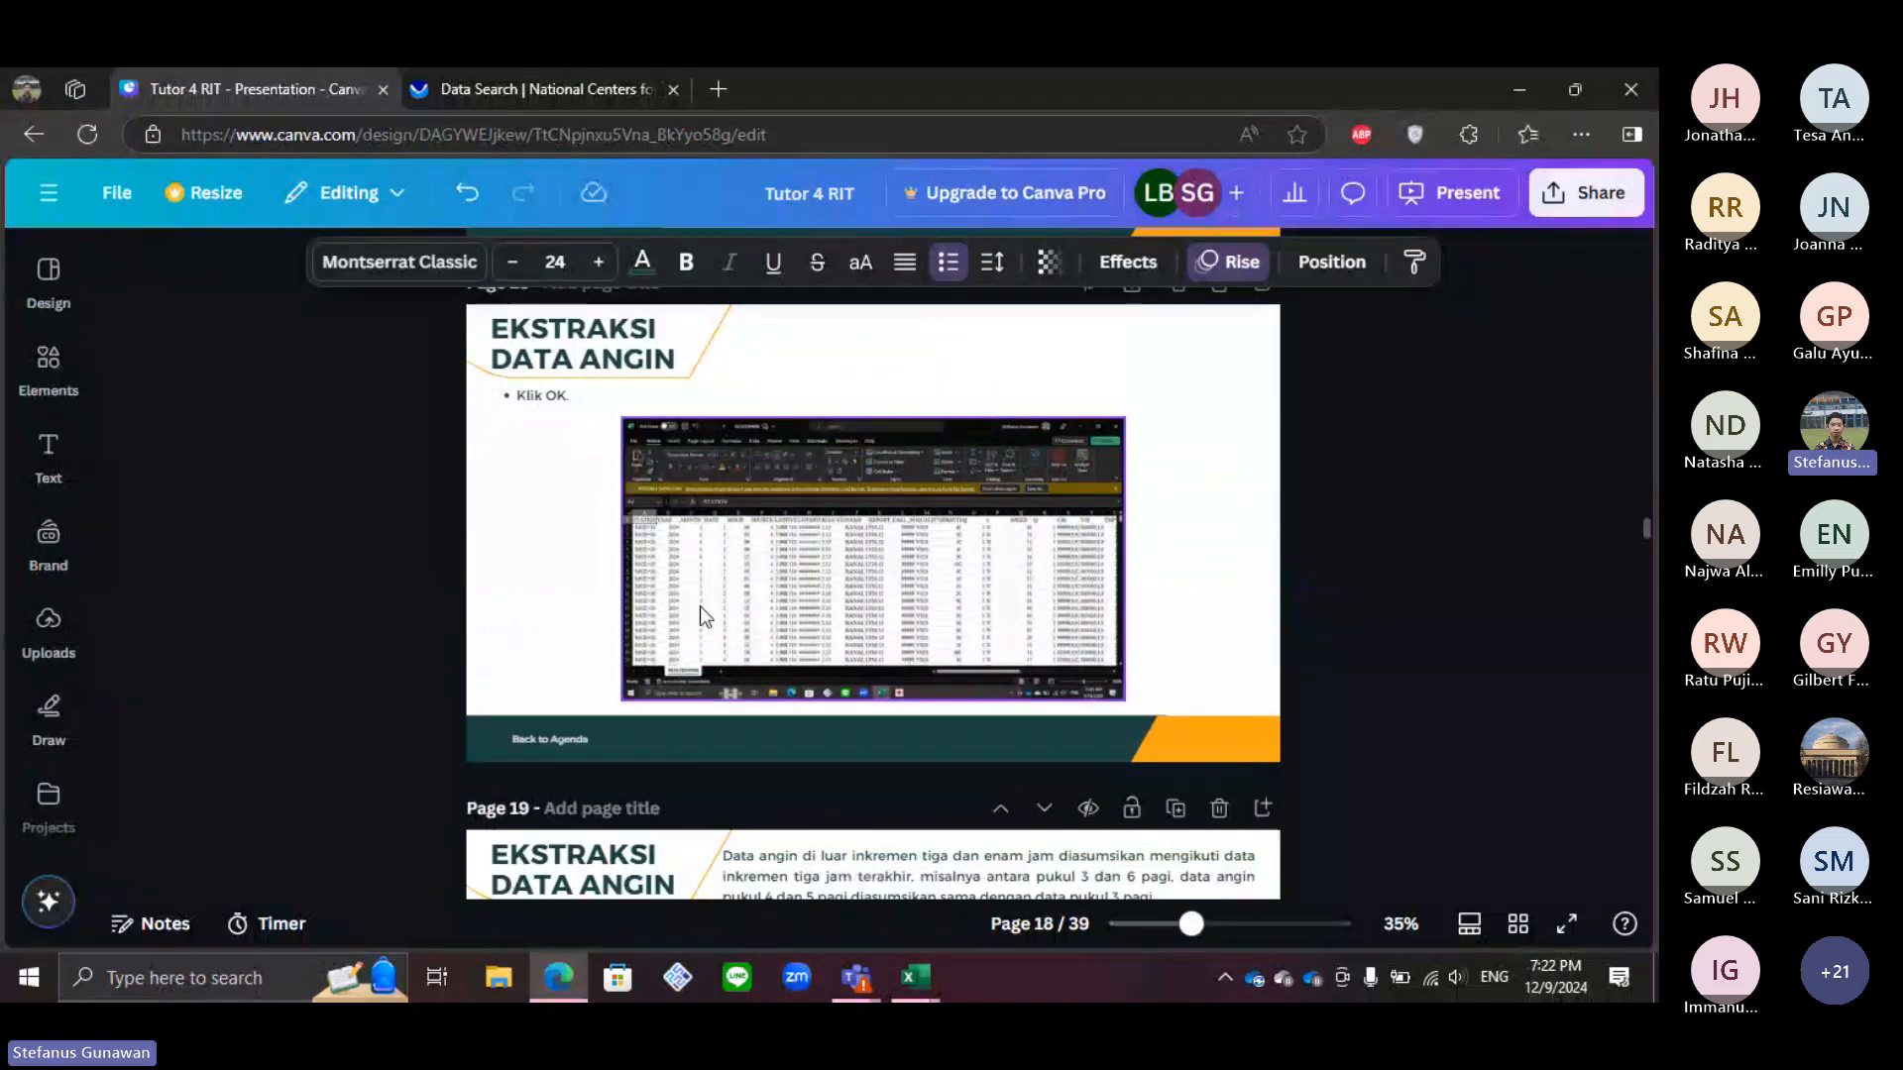
Step: Read on through the Canva presentation from page 18 to the VLOOKUP repetition instructions on page 20
{"action": "scroll", "coordinate": [733, 622], "scroll_direction": "down", "scroll_amount": 4}
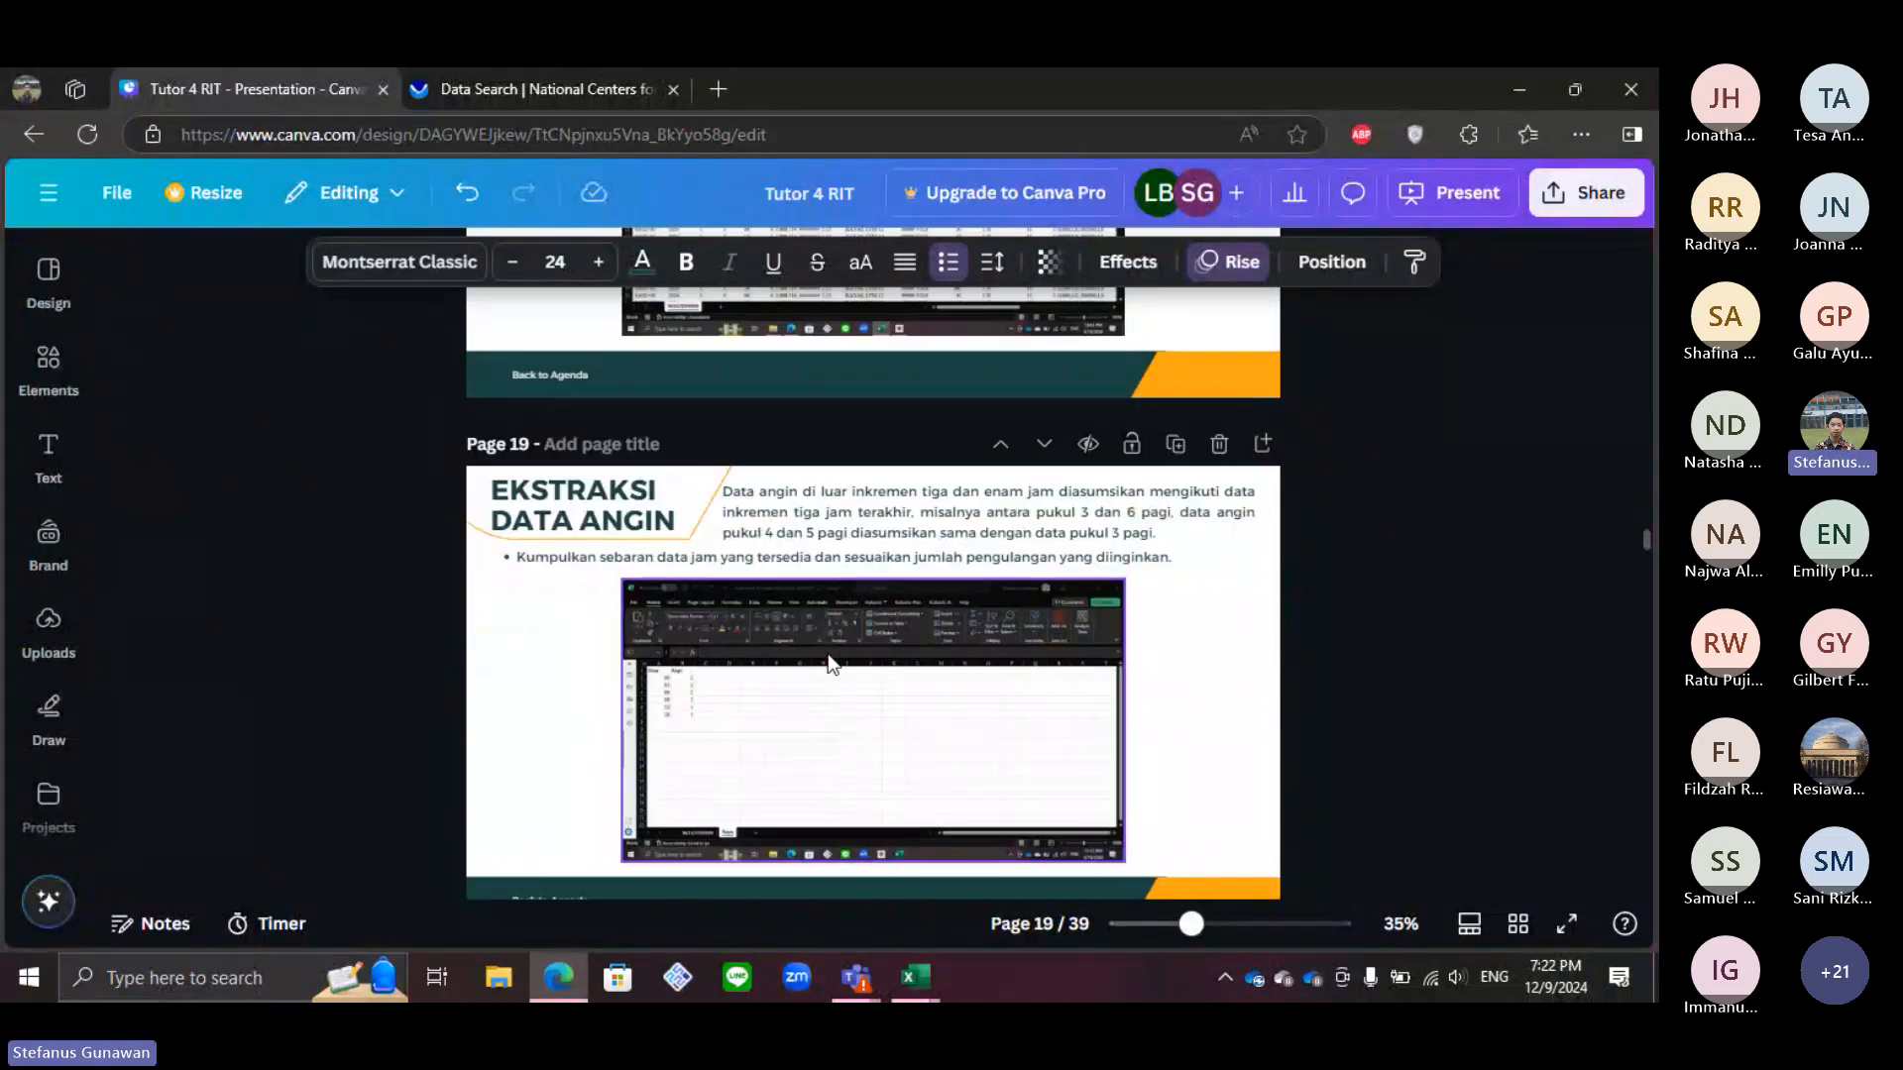
{"action": "scroll", "coordinate": [866, 666], "scroll_direction": "down", "scroll_amount": 3}
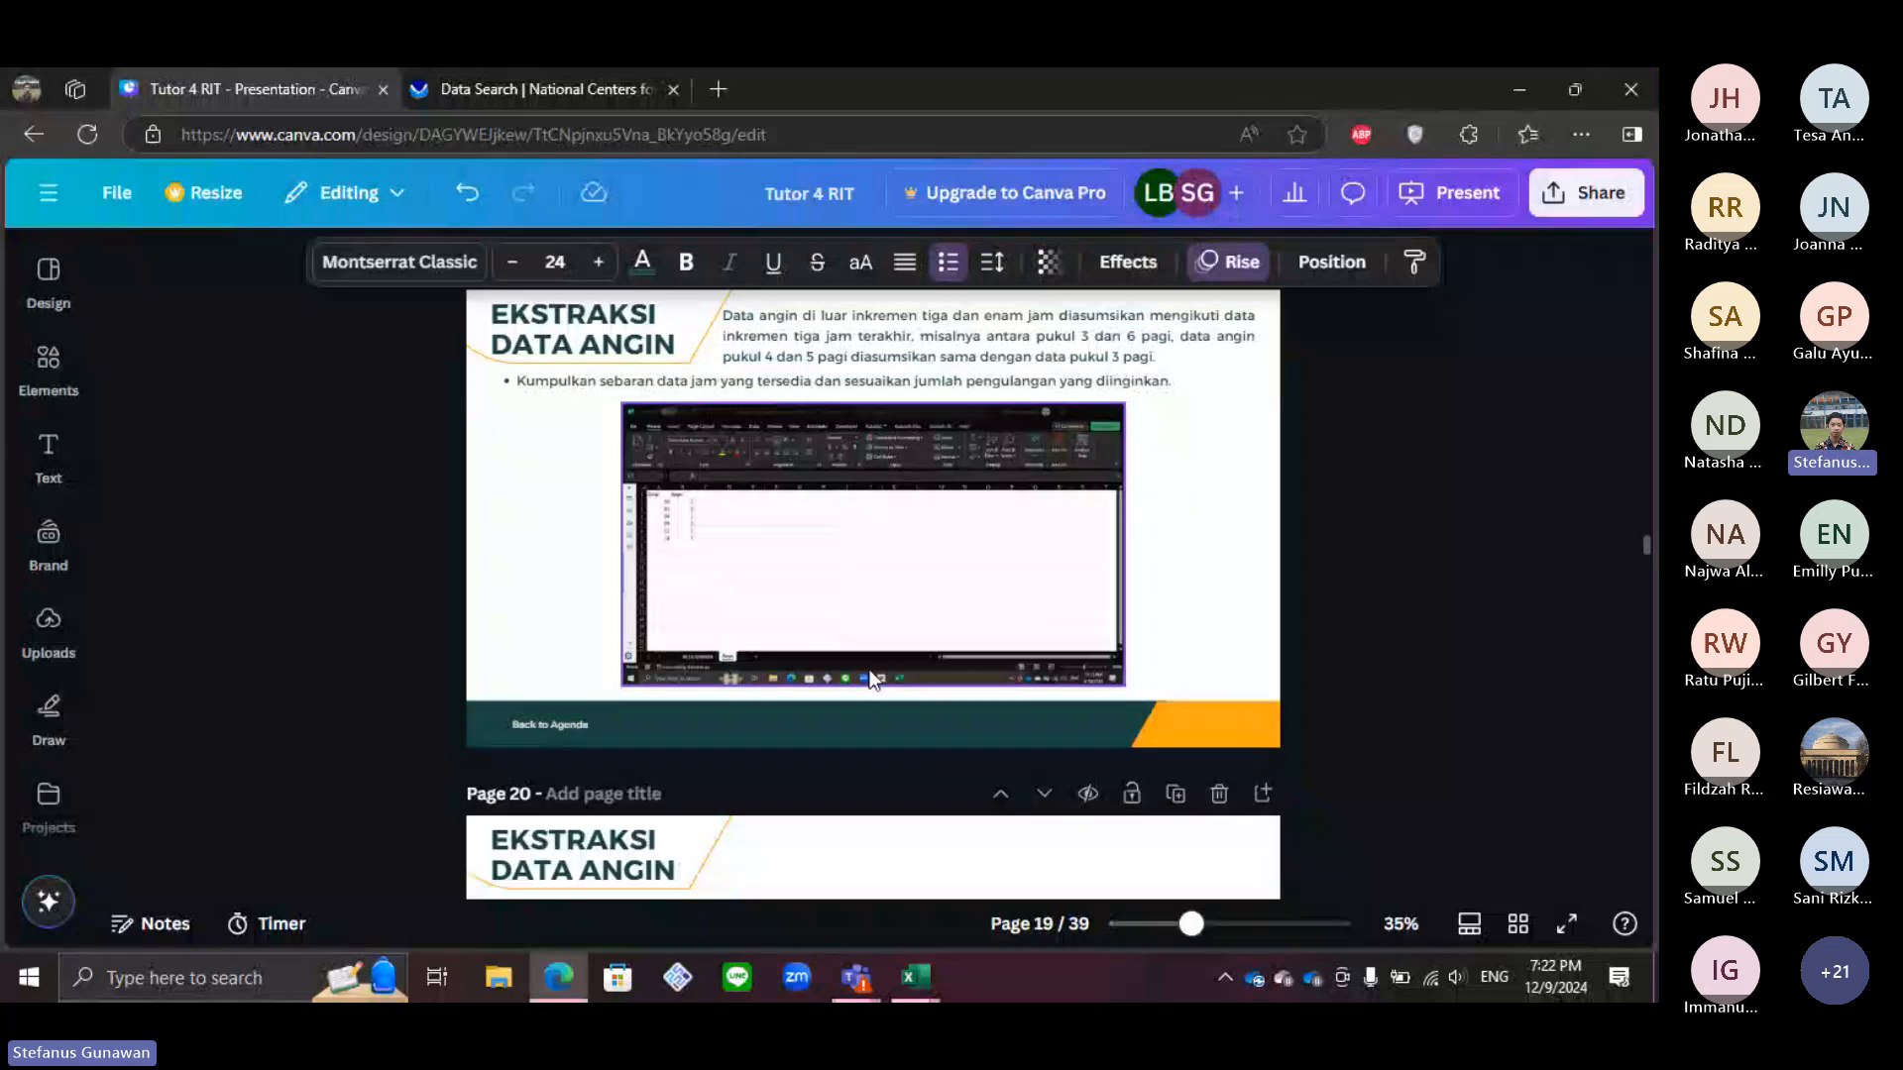
{"action": "scroll", "coordinate": [871, 679], "scroll_direction": "down", "scroll_amount": 7}
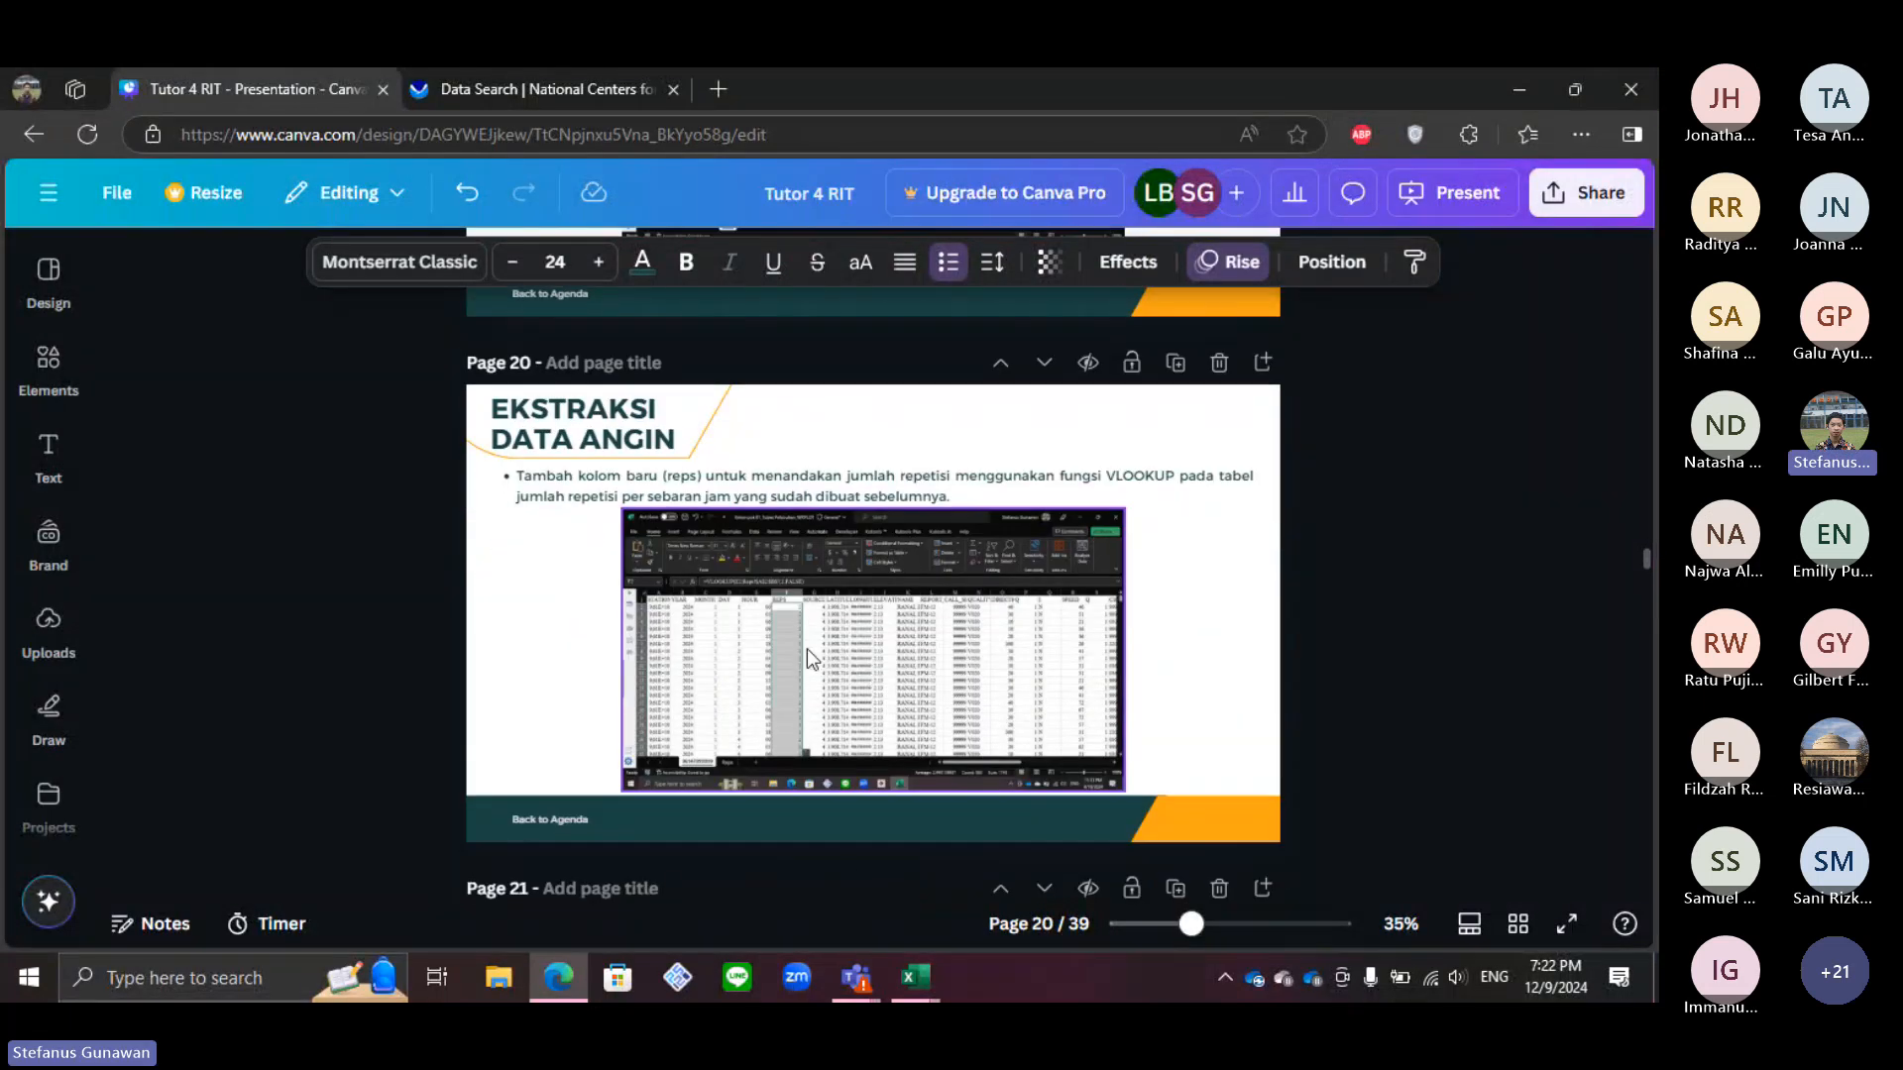
{"action": "mouse_move", "coordinate": [945, 981]}
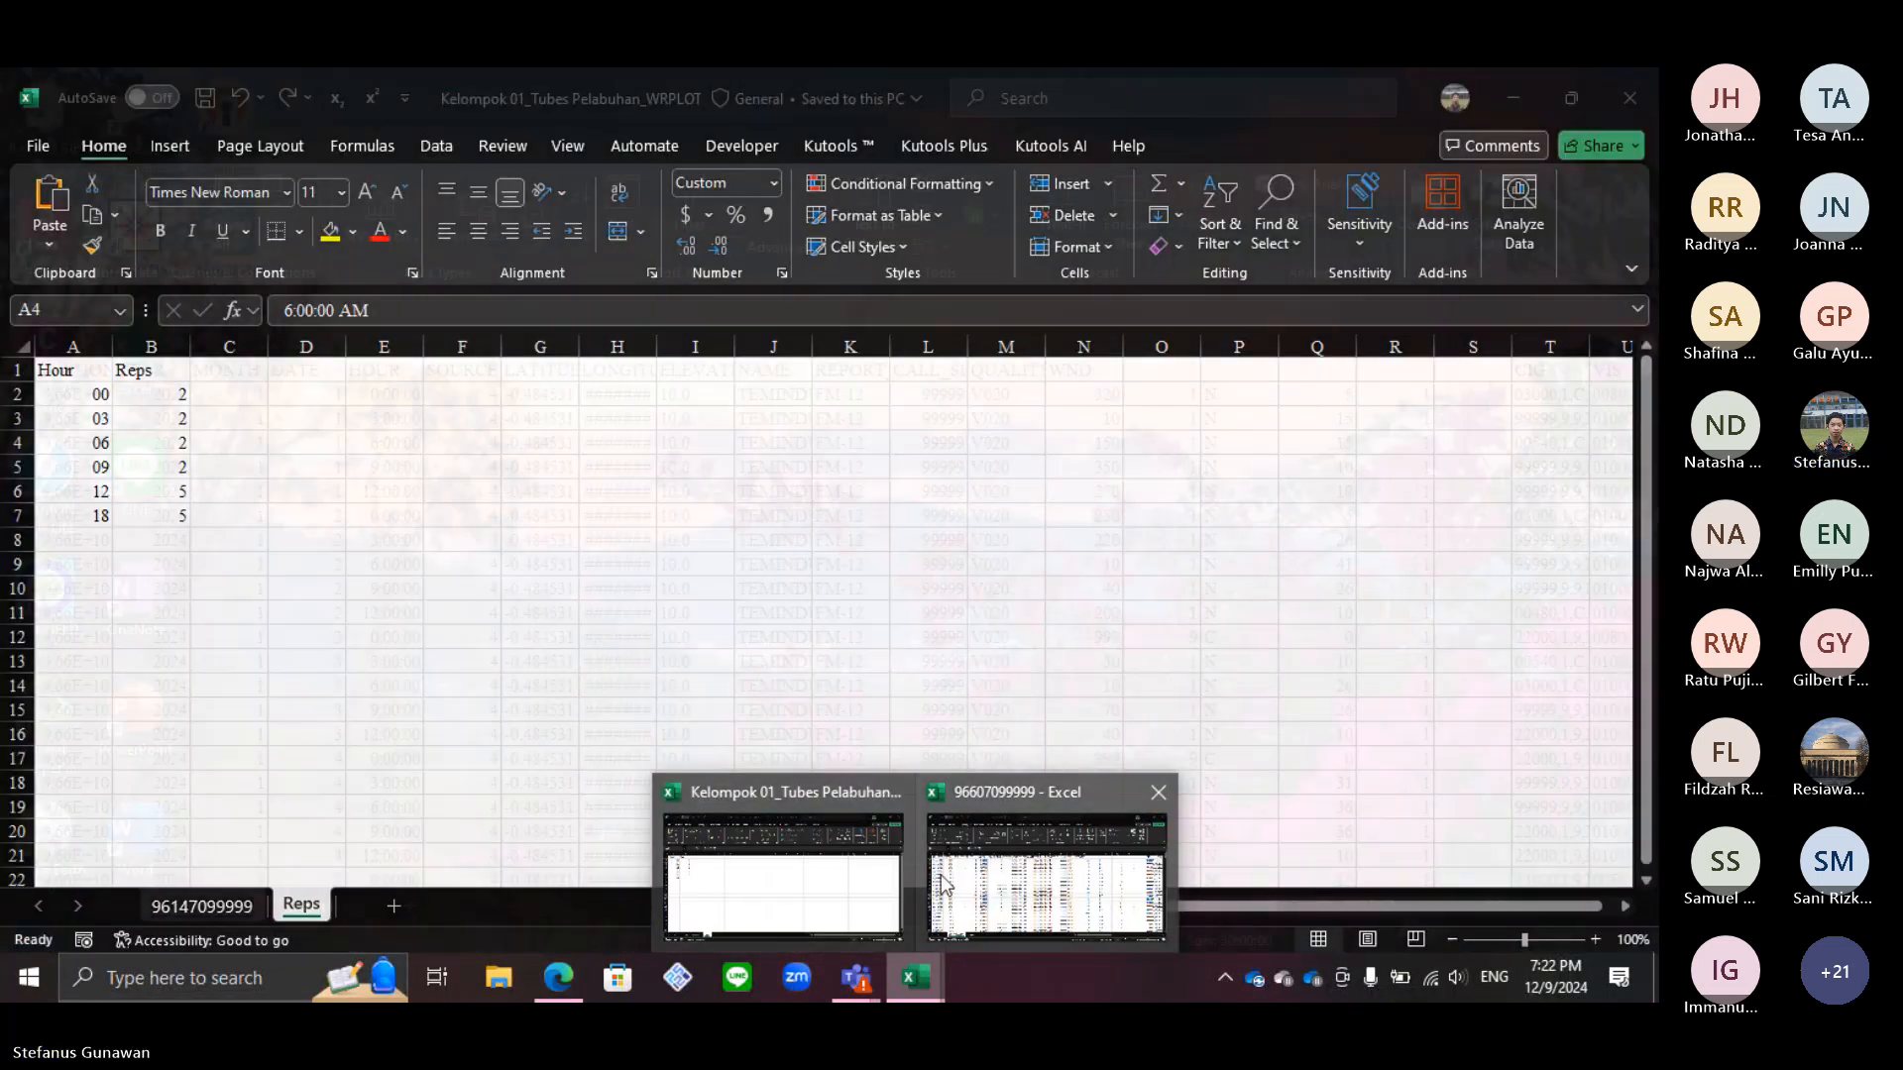
{"action": "left_click", "coordinate": [941, 882]}
{"action": "left_click", "coordinate": [466, 345]}
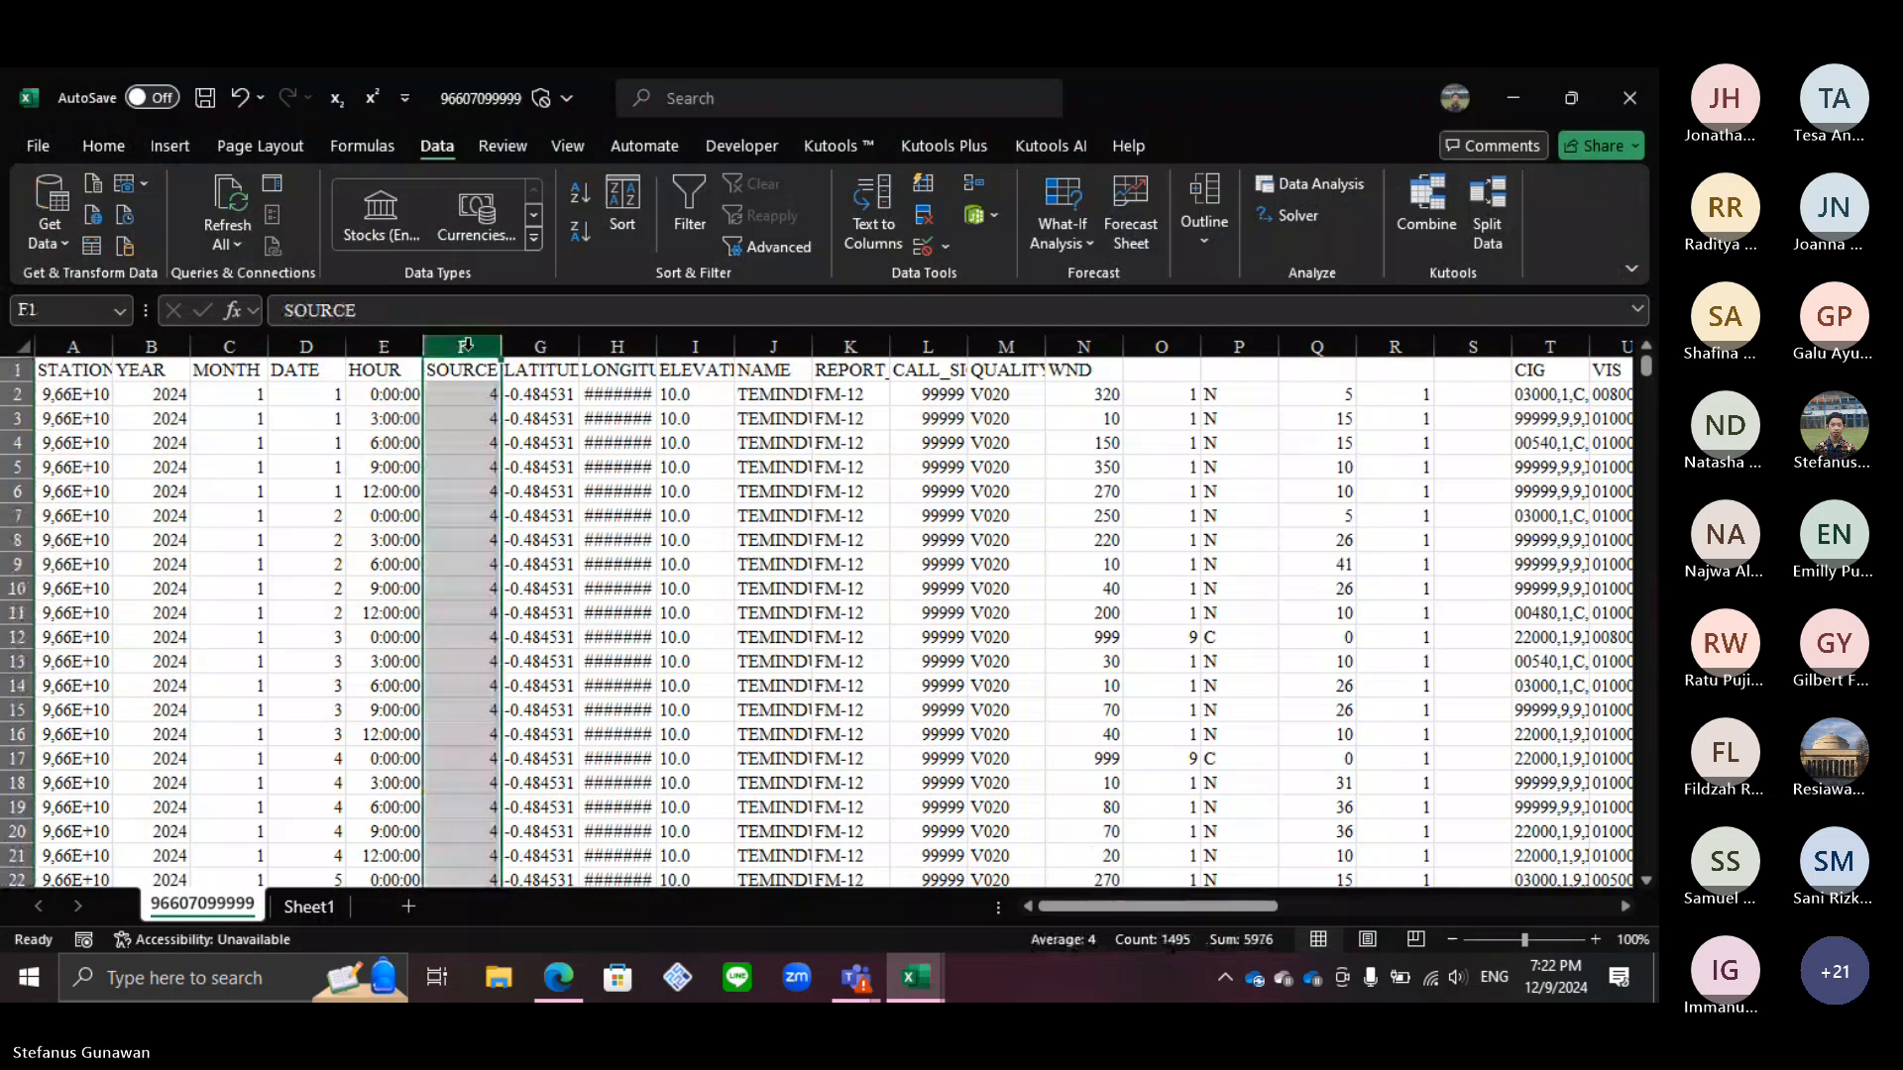
{"action": "right_click", "coordinate": [466, 347]}
{"action": "left_click", "coordinate": [585, 585]}
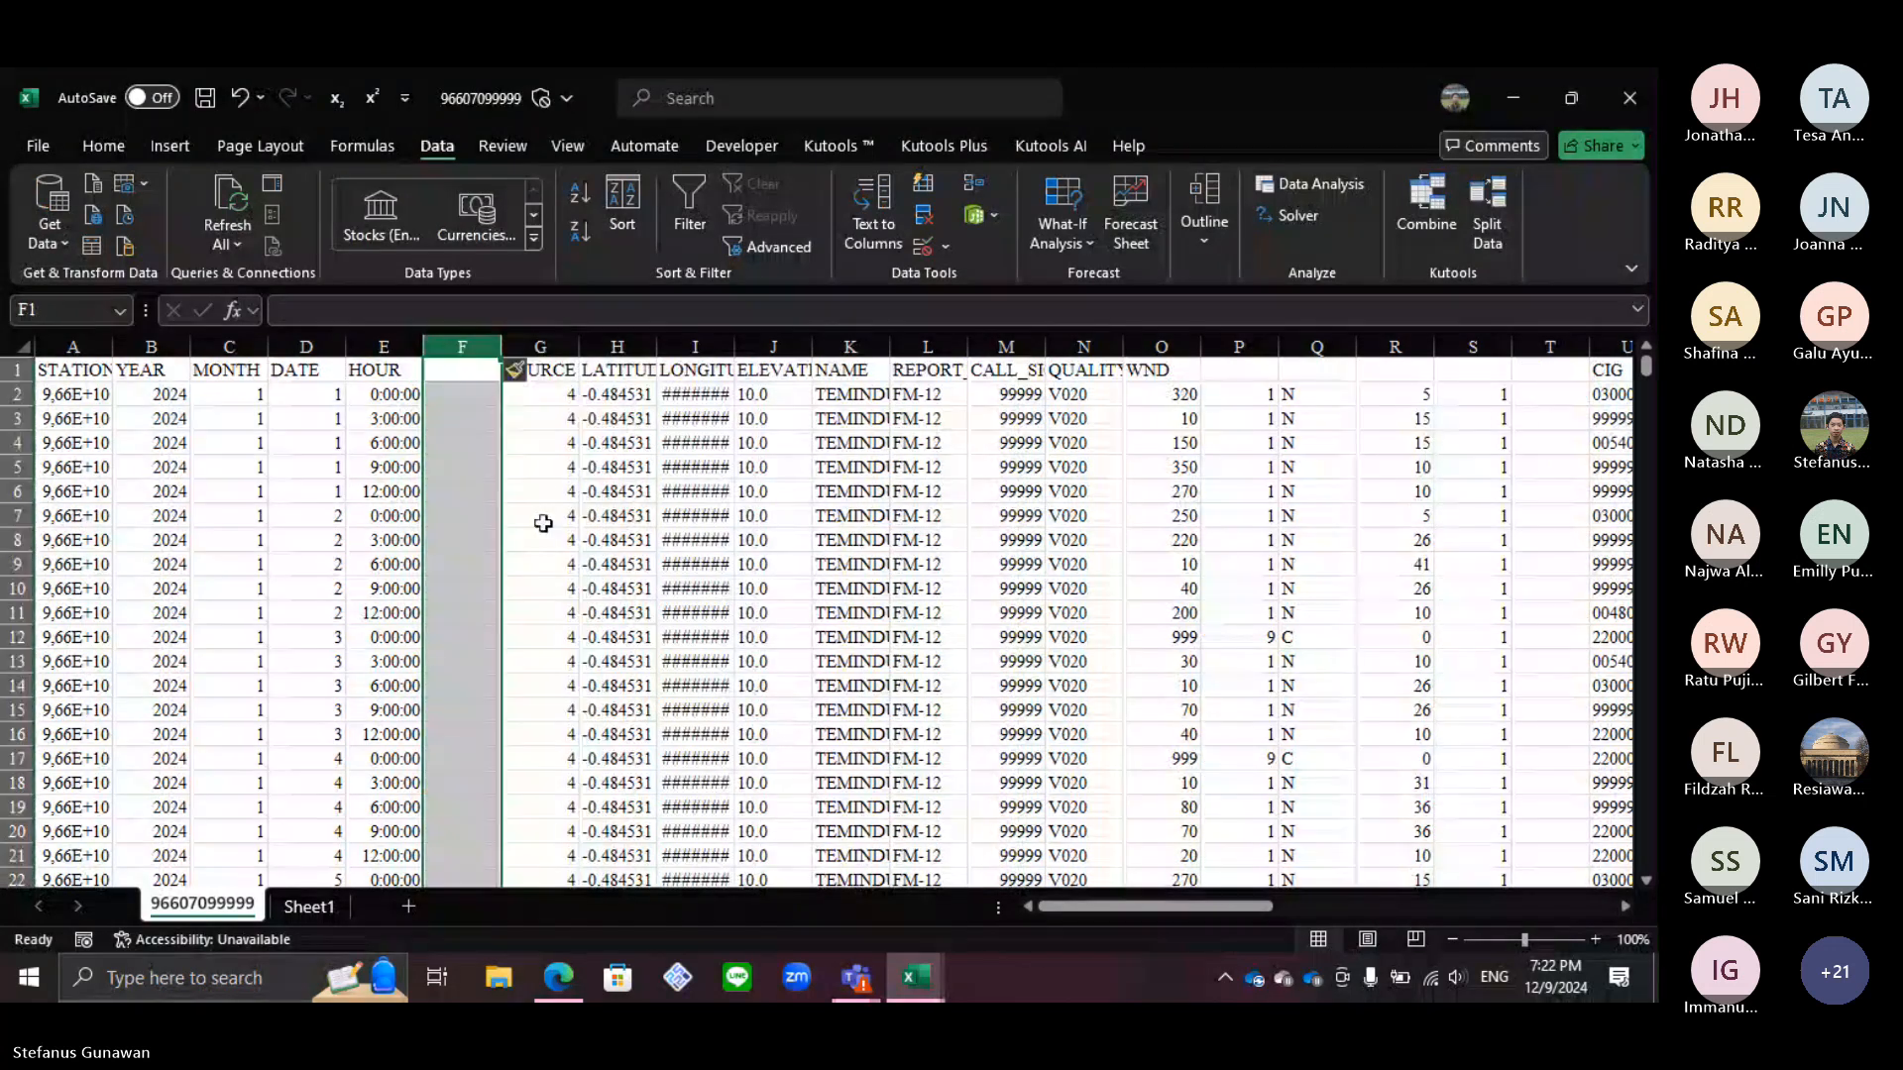
{"action": "left_click", "coordinate": [445, 464]}
{"action": "key", "text": "ctrl+Up"}
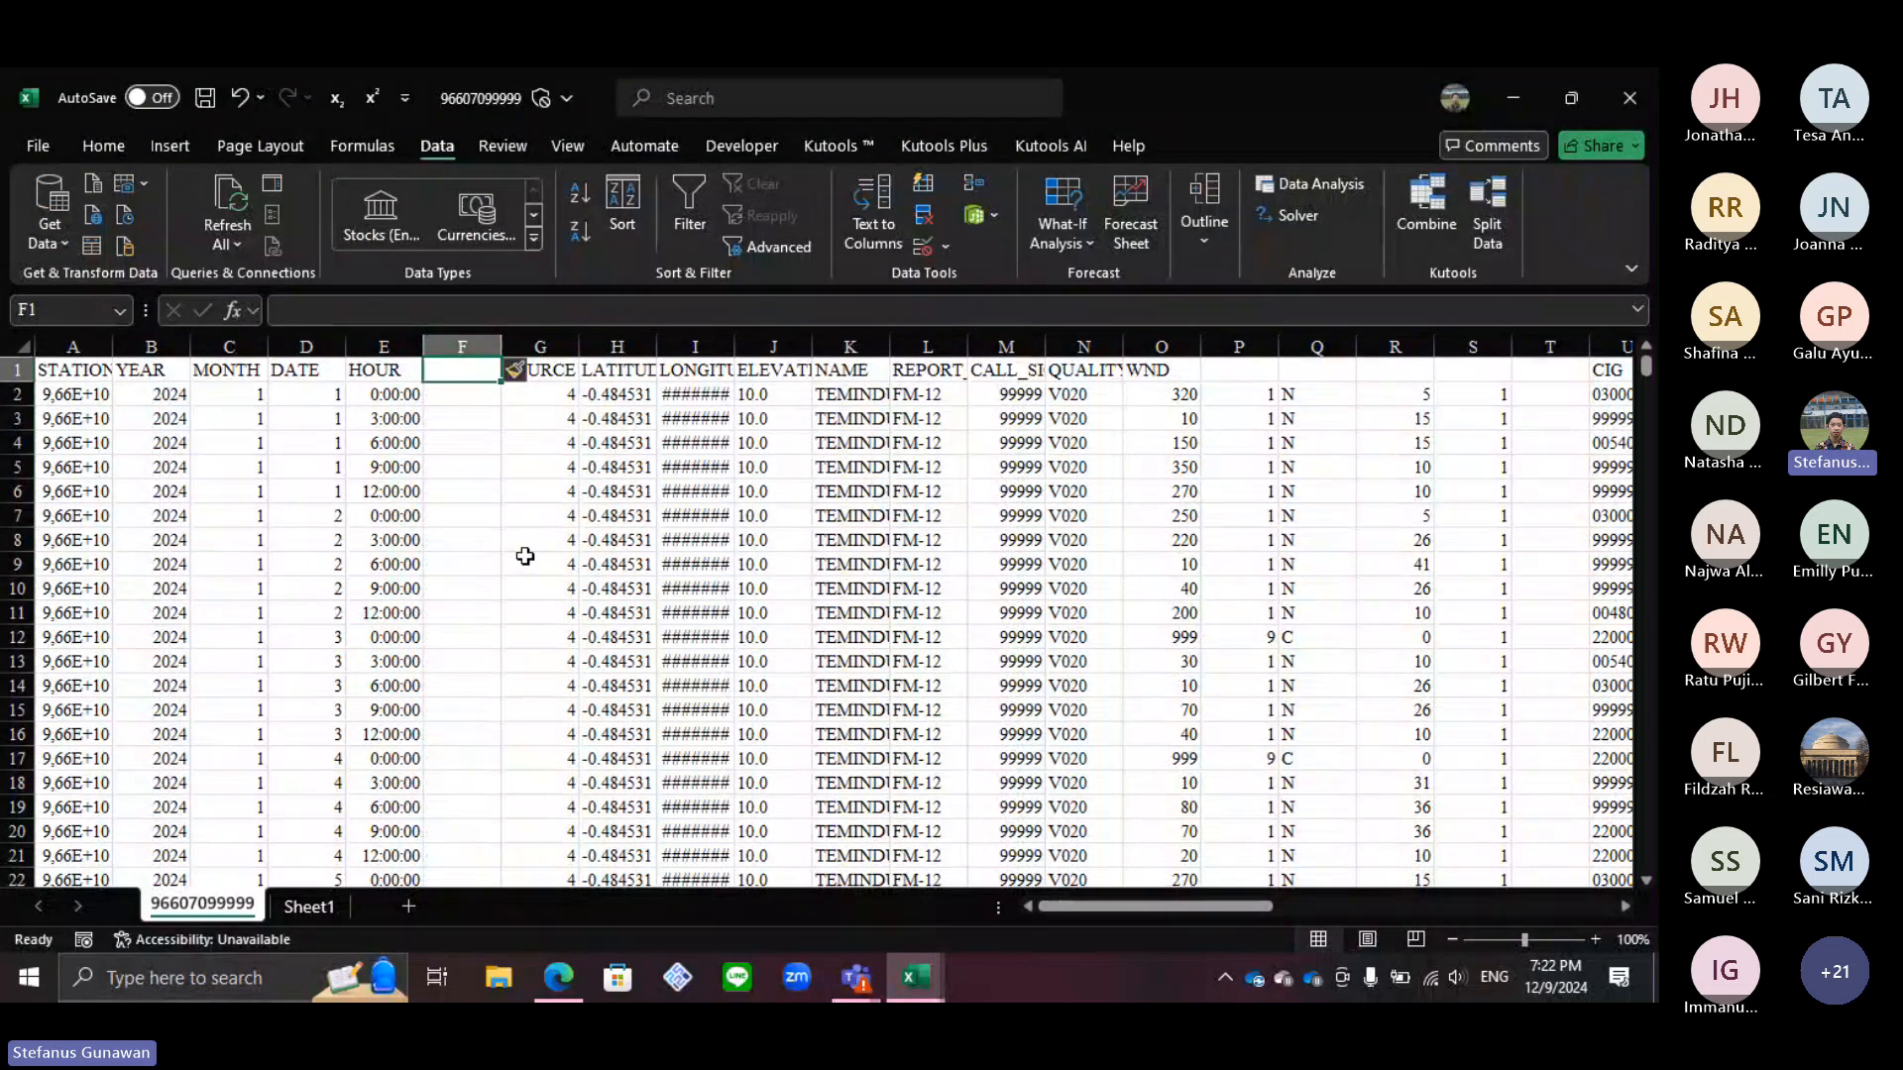
{"action": "type", "text": "REPS"}
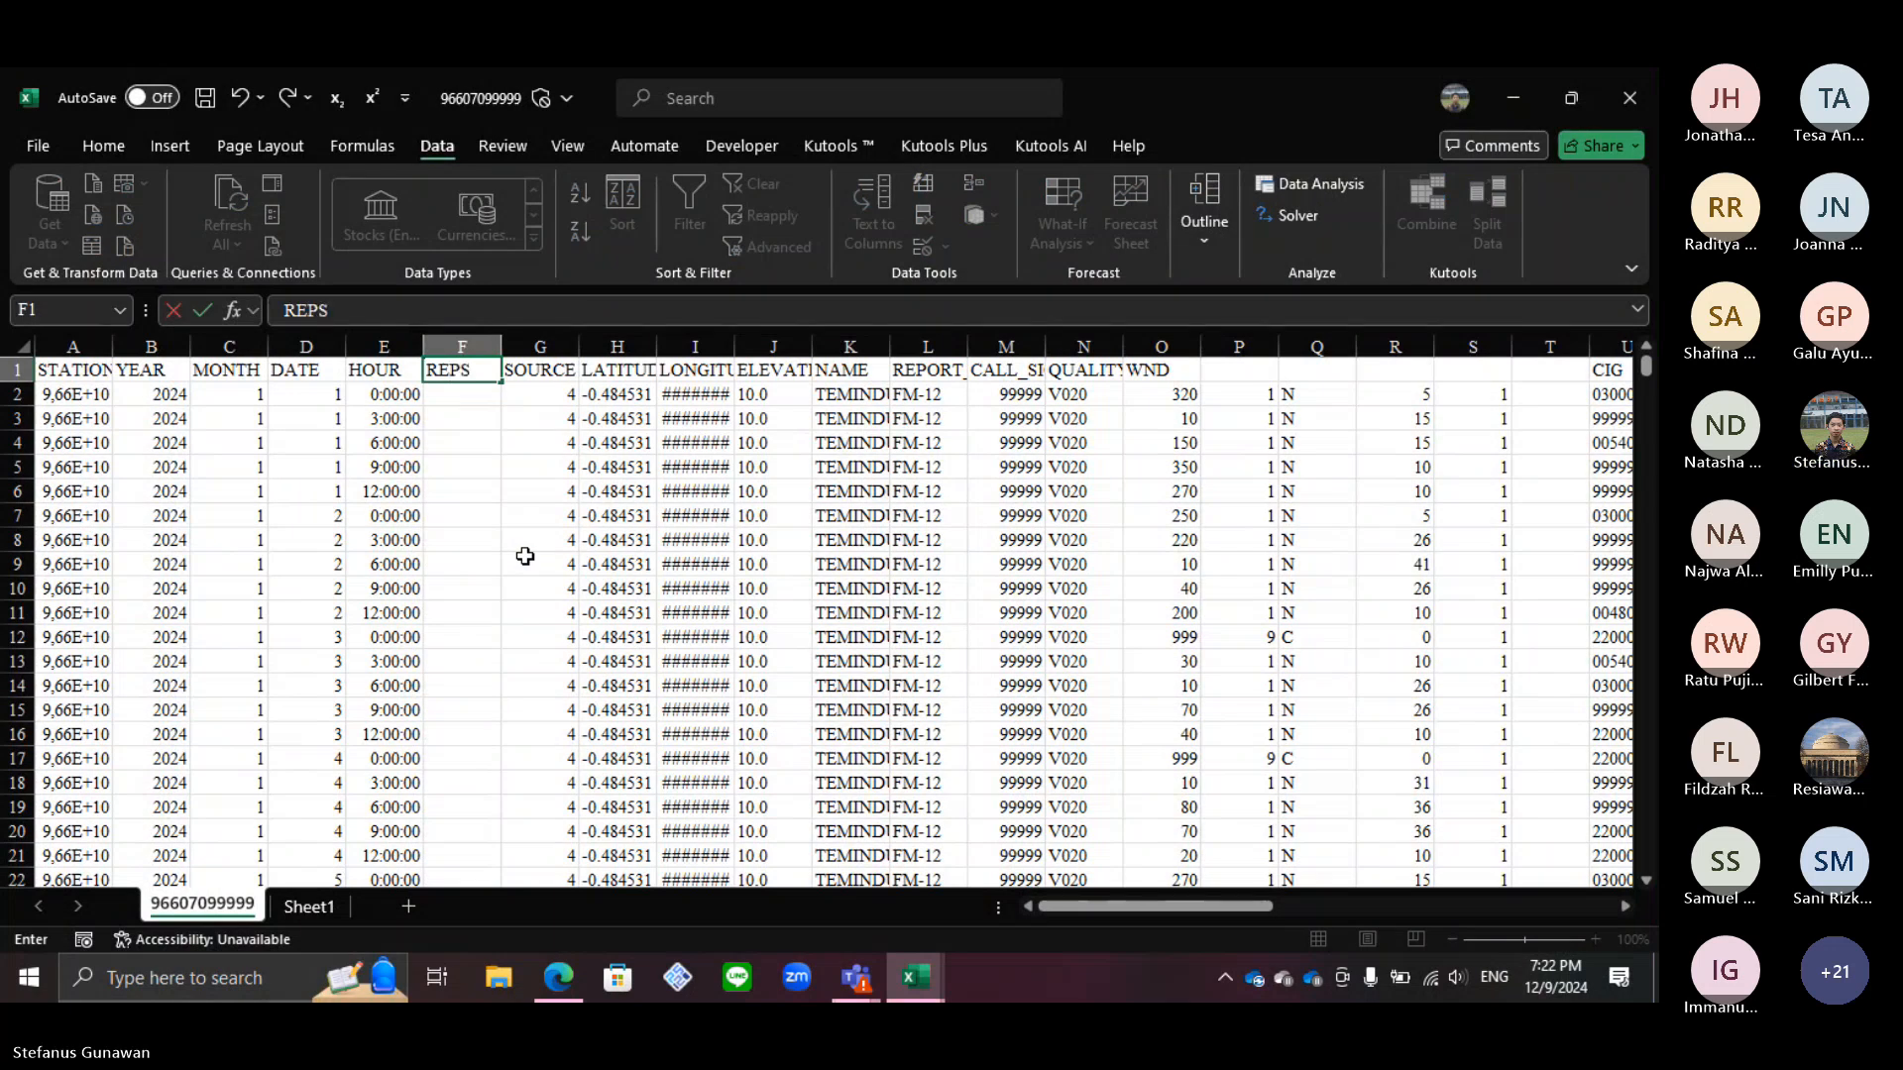
{"action": "key", "text": "Return"}
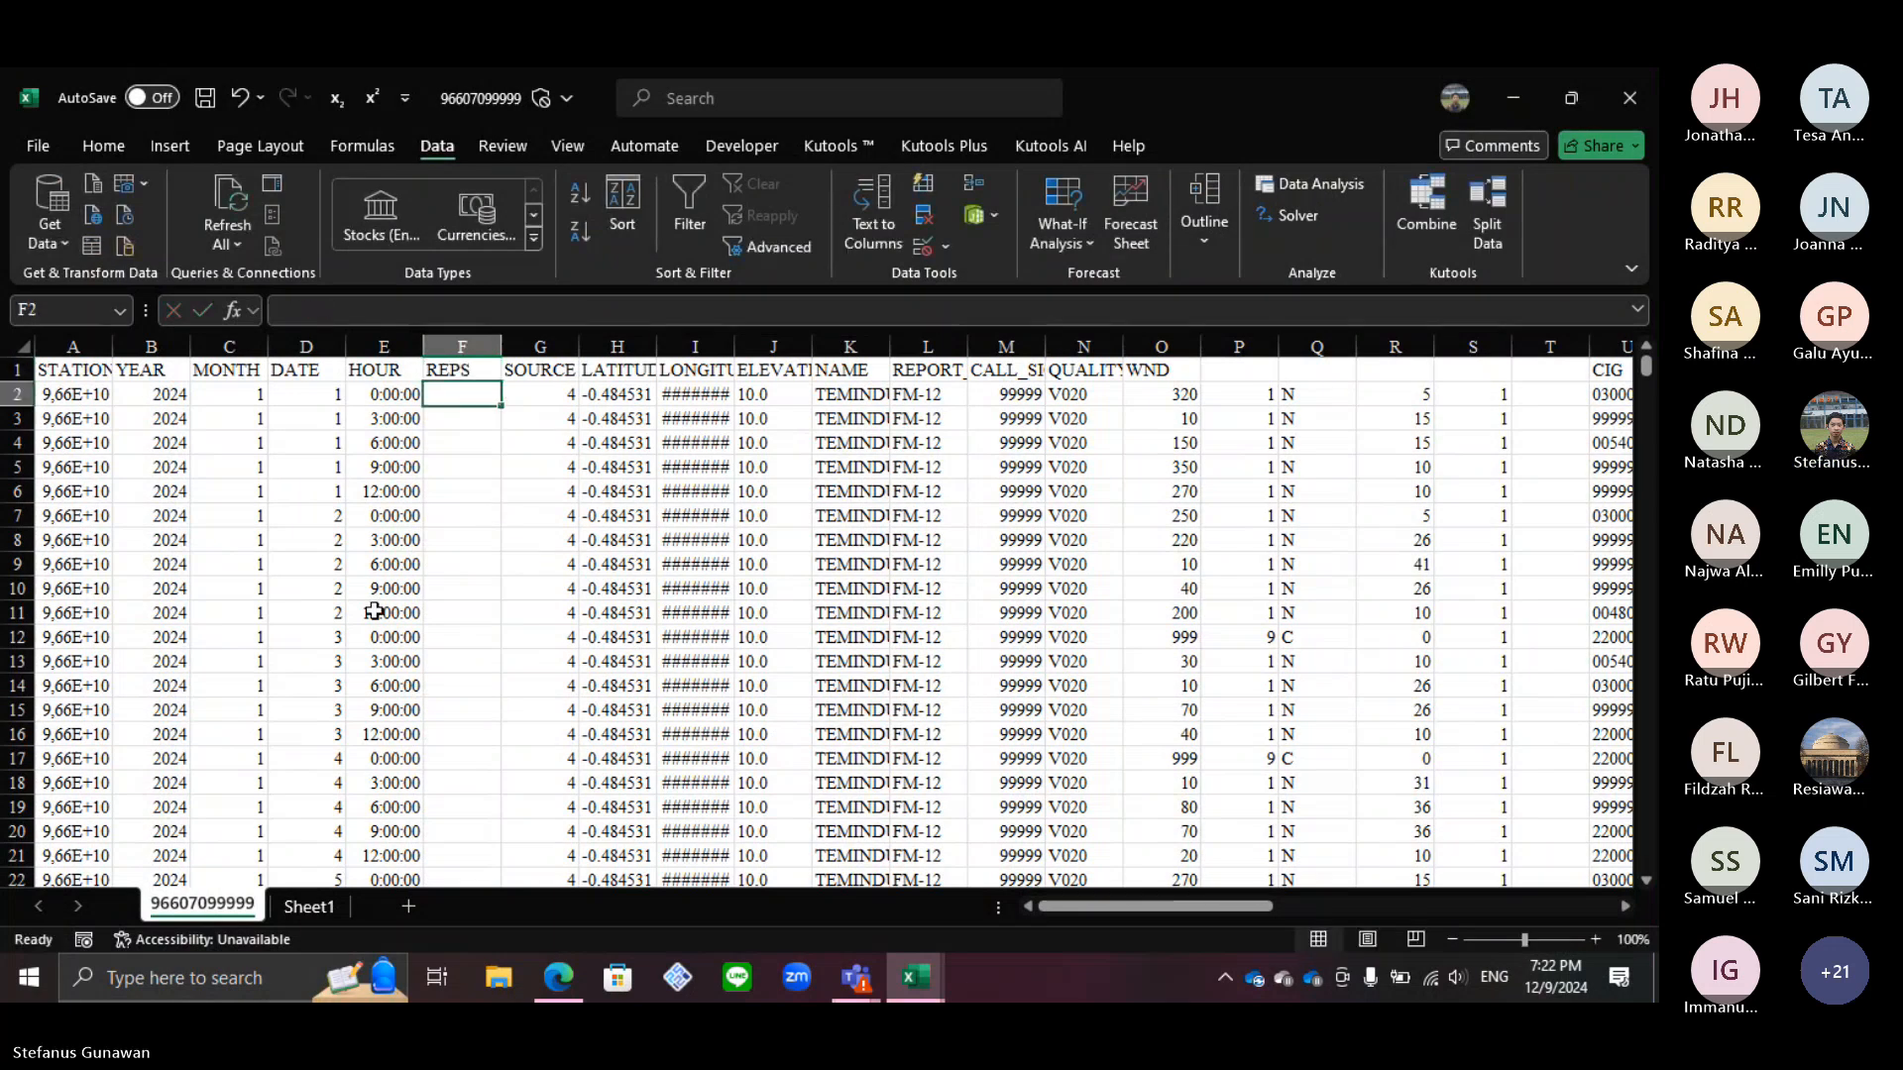
{"action": "left_click", "coordinate": [914, 977]}
{"action": "left_click", "coordinate": [806, 896]}
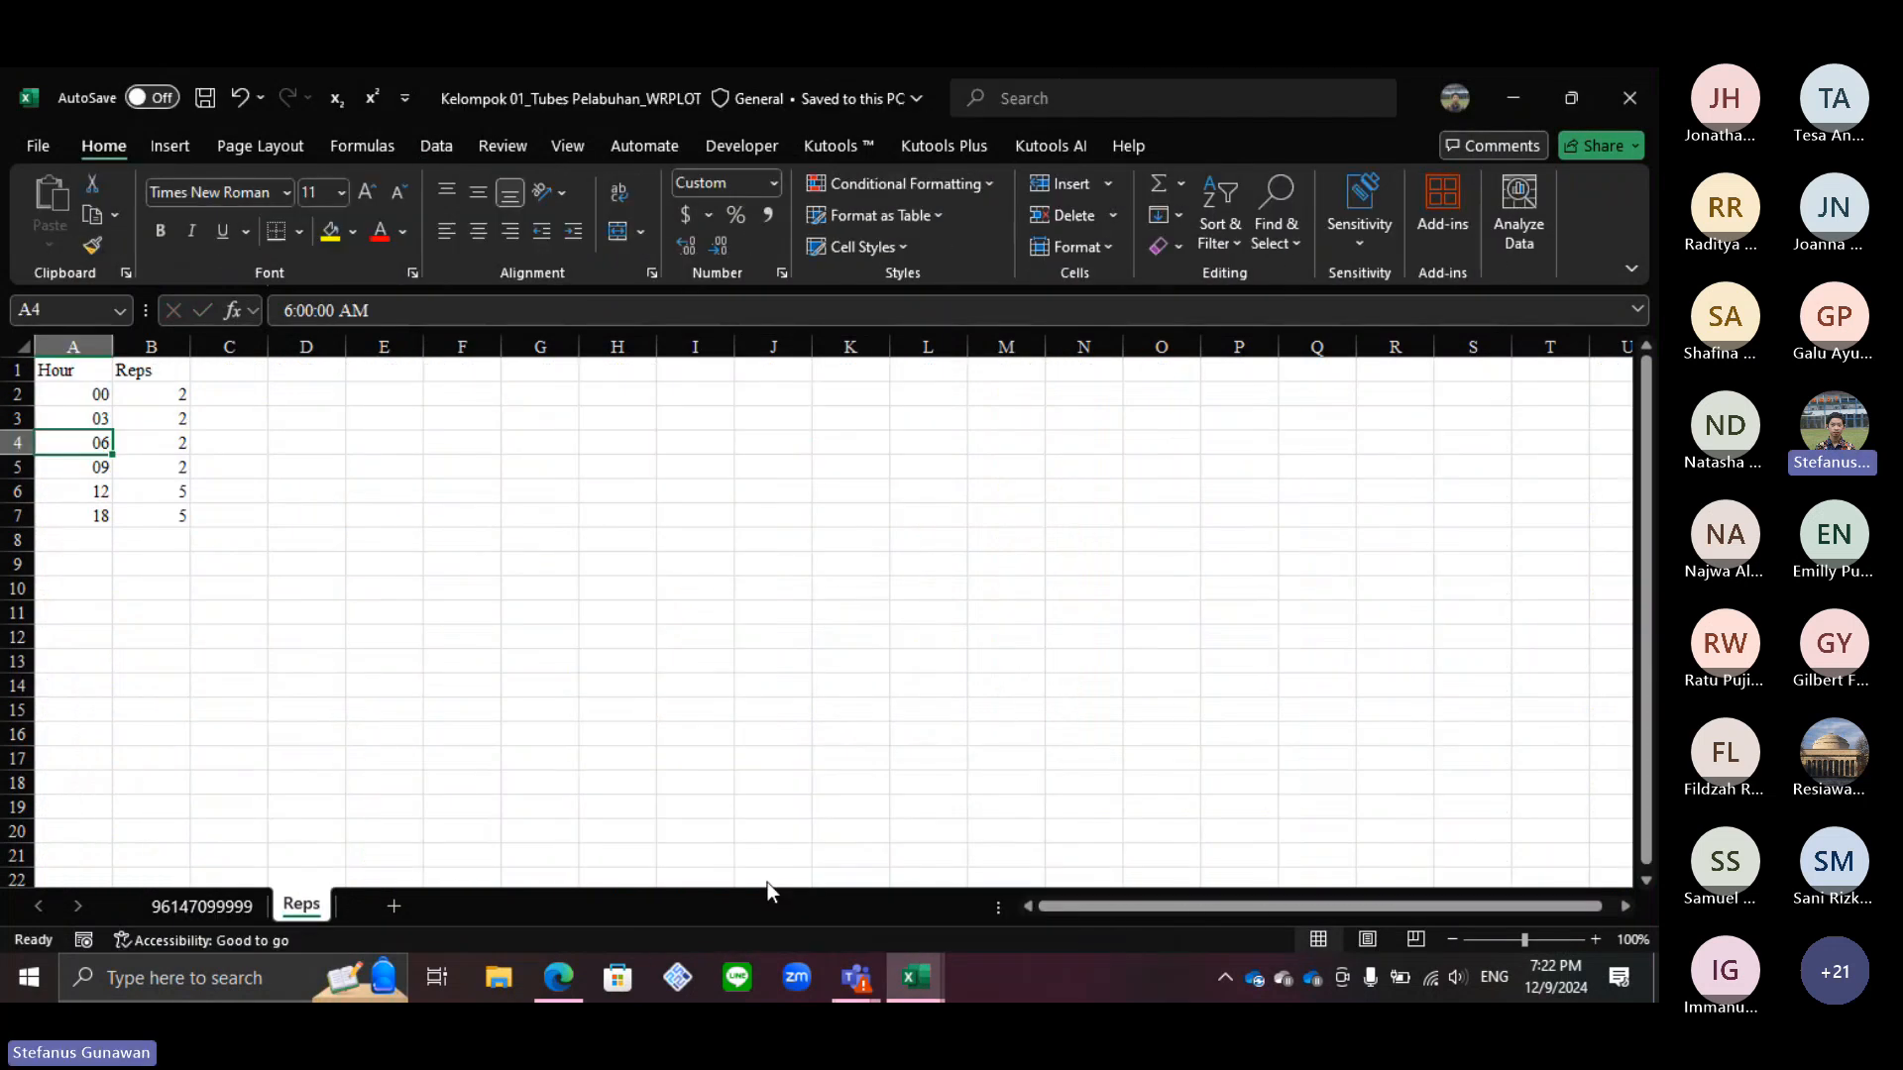
{"action": "left_click", "coordinate": [204, 910]}
{"action": "scroll", "coordinate": [415, 409], "scroll_direction": "up", "scroll_amount": 5}
{"action": "left_click", "coordinate": [403, 374]}
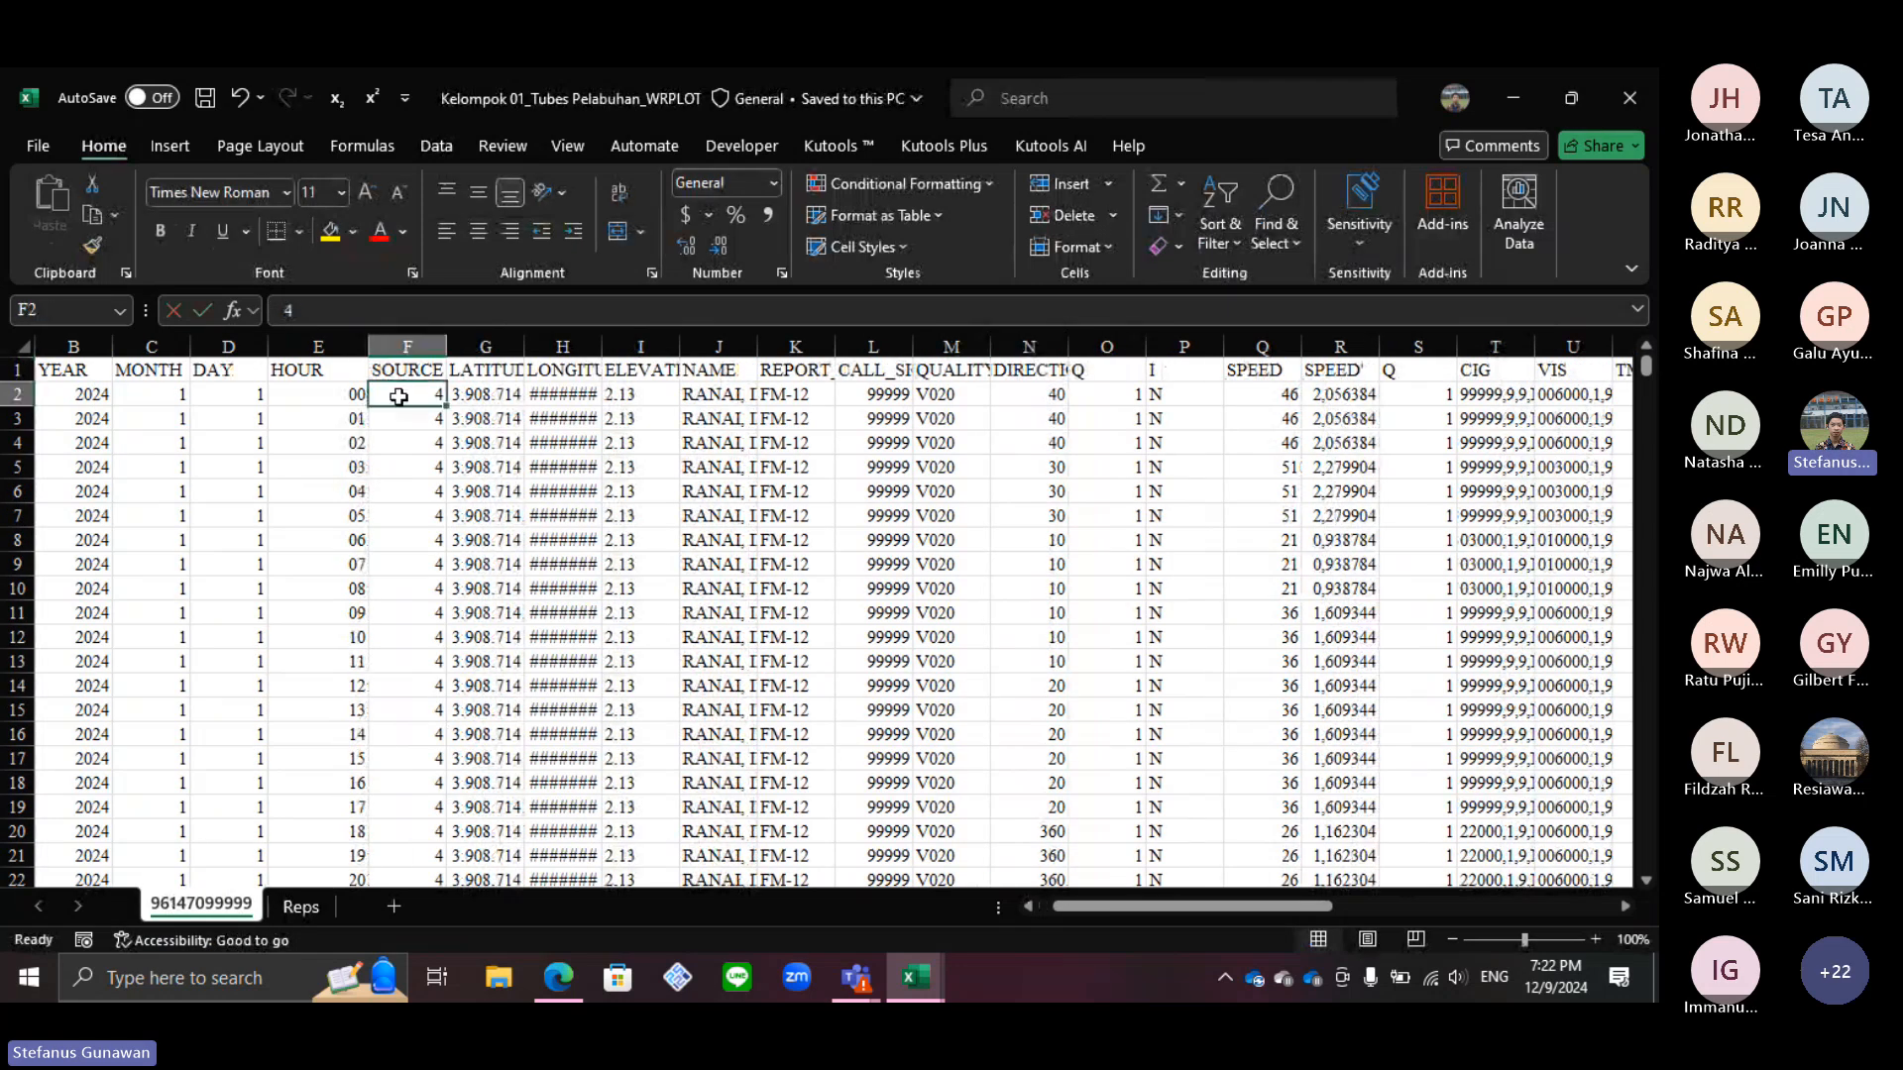
{"action": "left_click", "coordinate": [340, 391]}
{"action": "left_click", "coordinate": [401, 393]}
{"action": "left_click", "coordinate": [930, 984]}
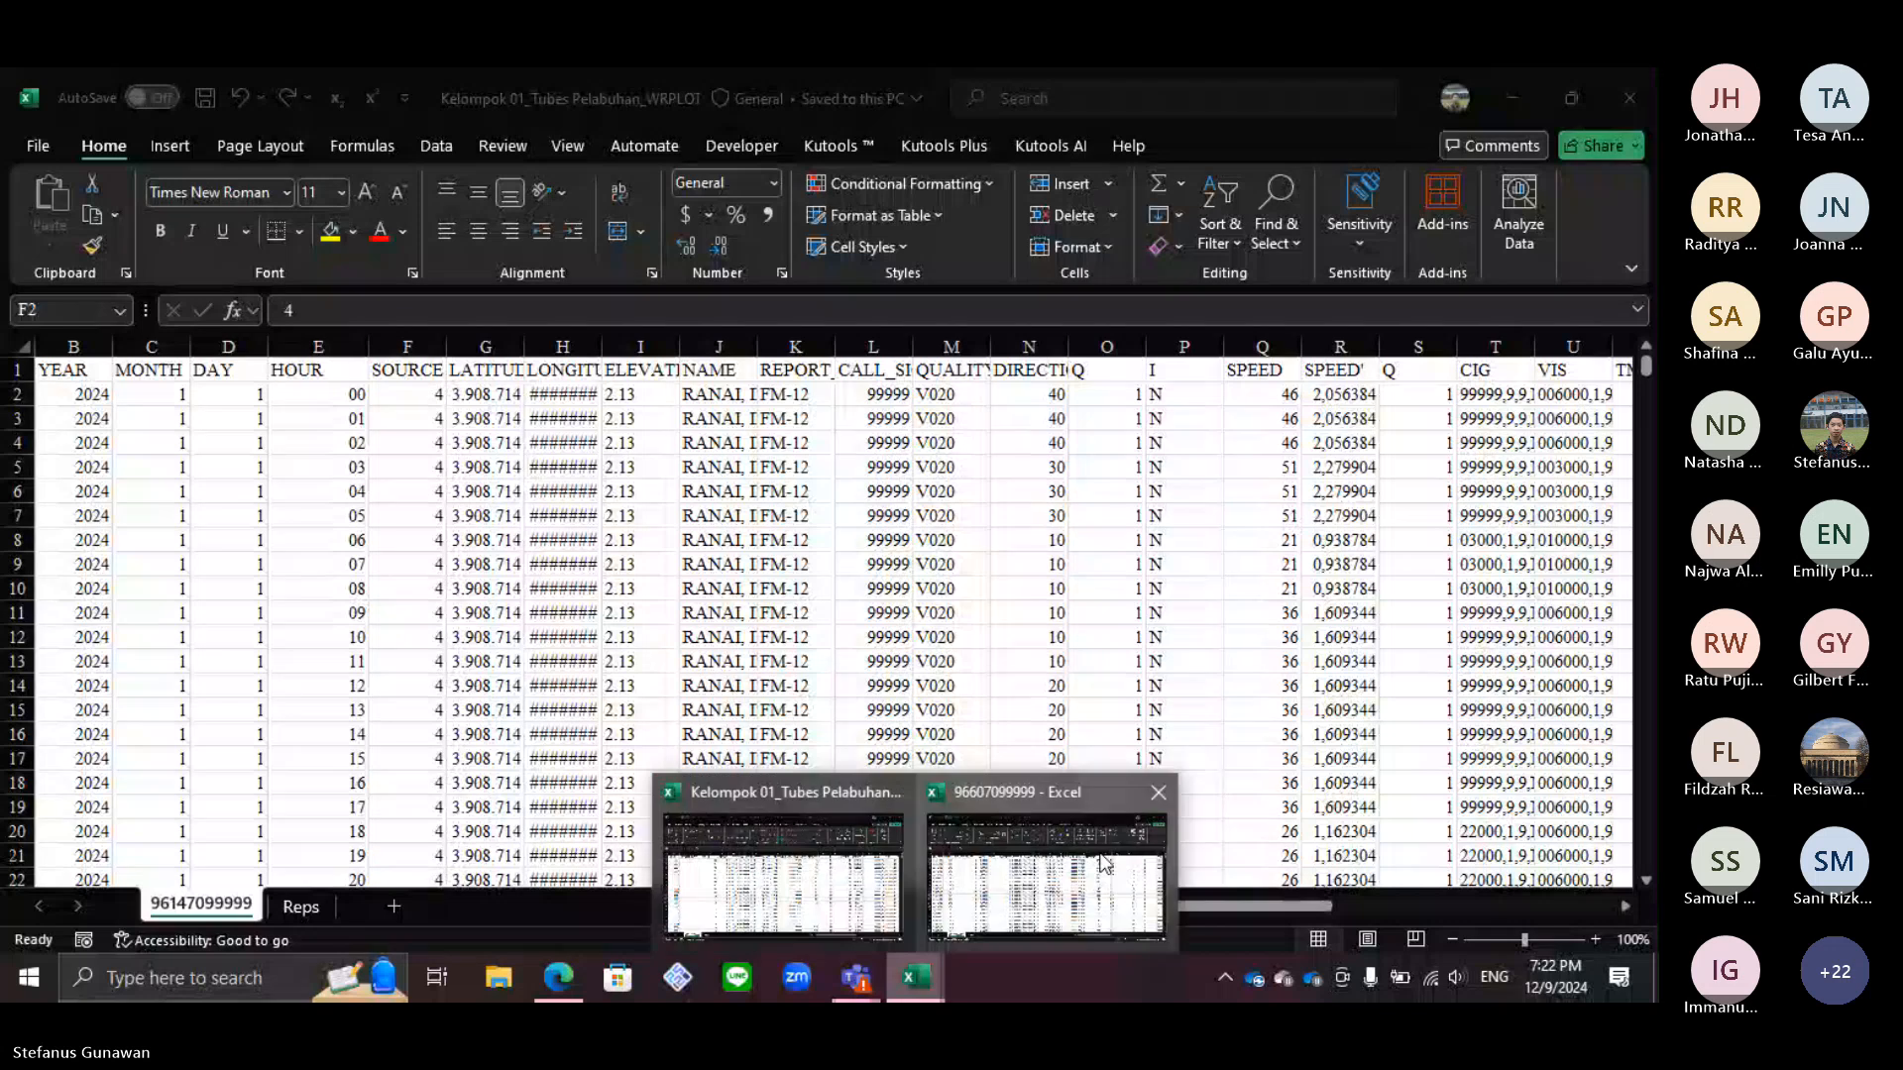
{"action": "left_click", "coordinate": [1090, 861]}
Step: Enter =VLOOKUP(E2;Sheet1!A2:B6;2;FALSE) in F2 to look up the repetitions for the row's hour
{"action": "type", "text": "=VLOO"}
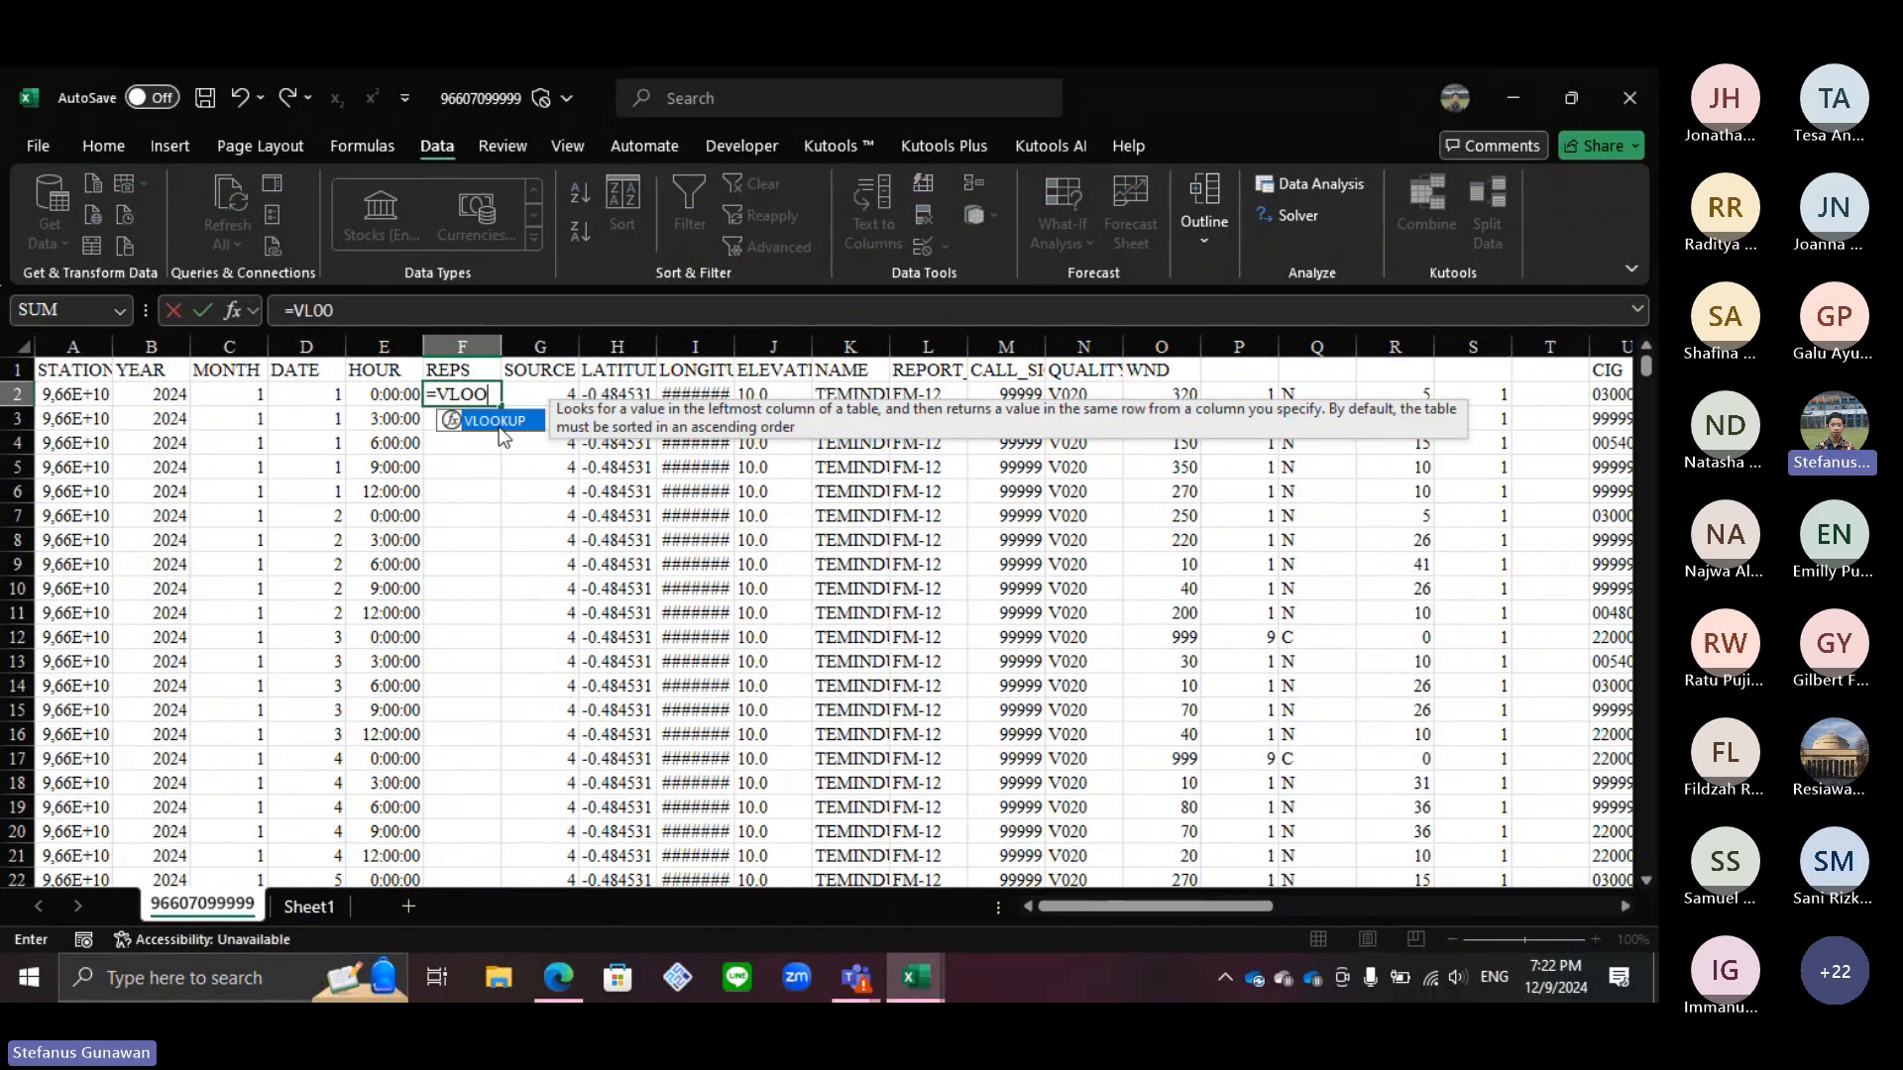
{"action": "double_click", "coordinate": [465, 420]}
{"action": "left_click", "coordinate": [393, 394]}
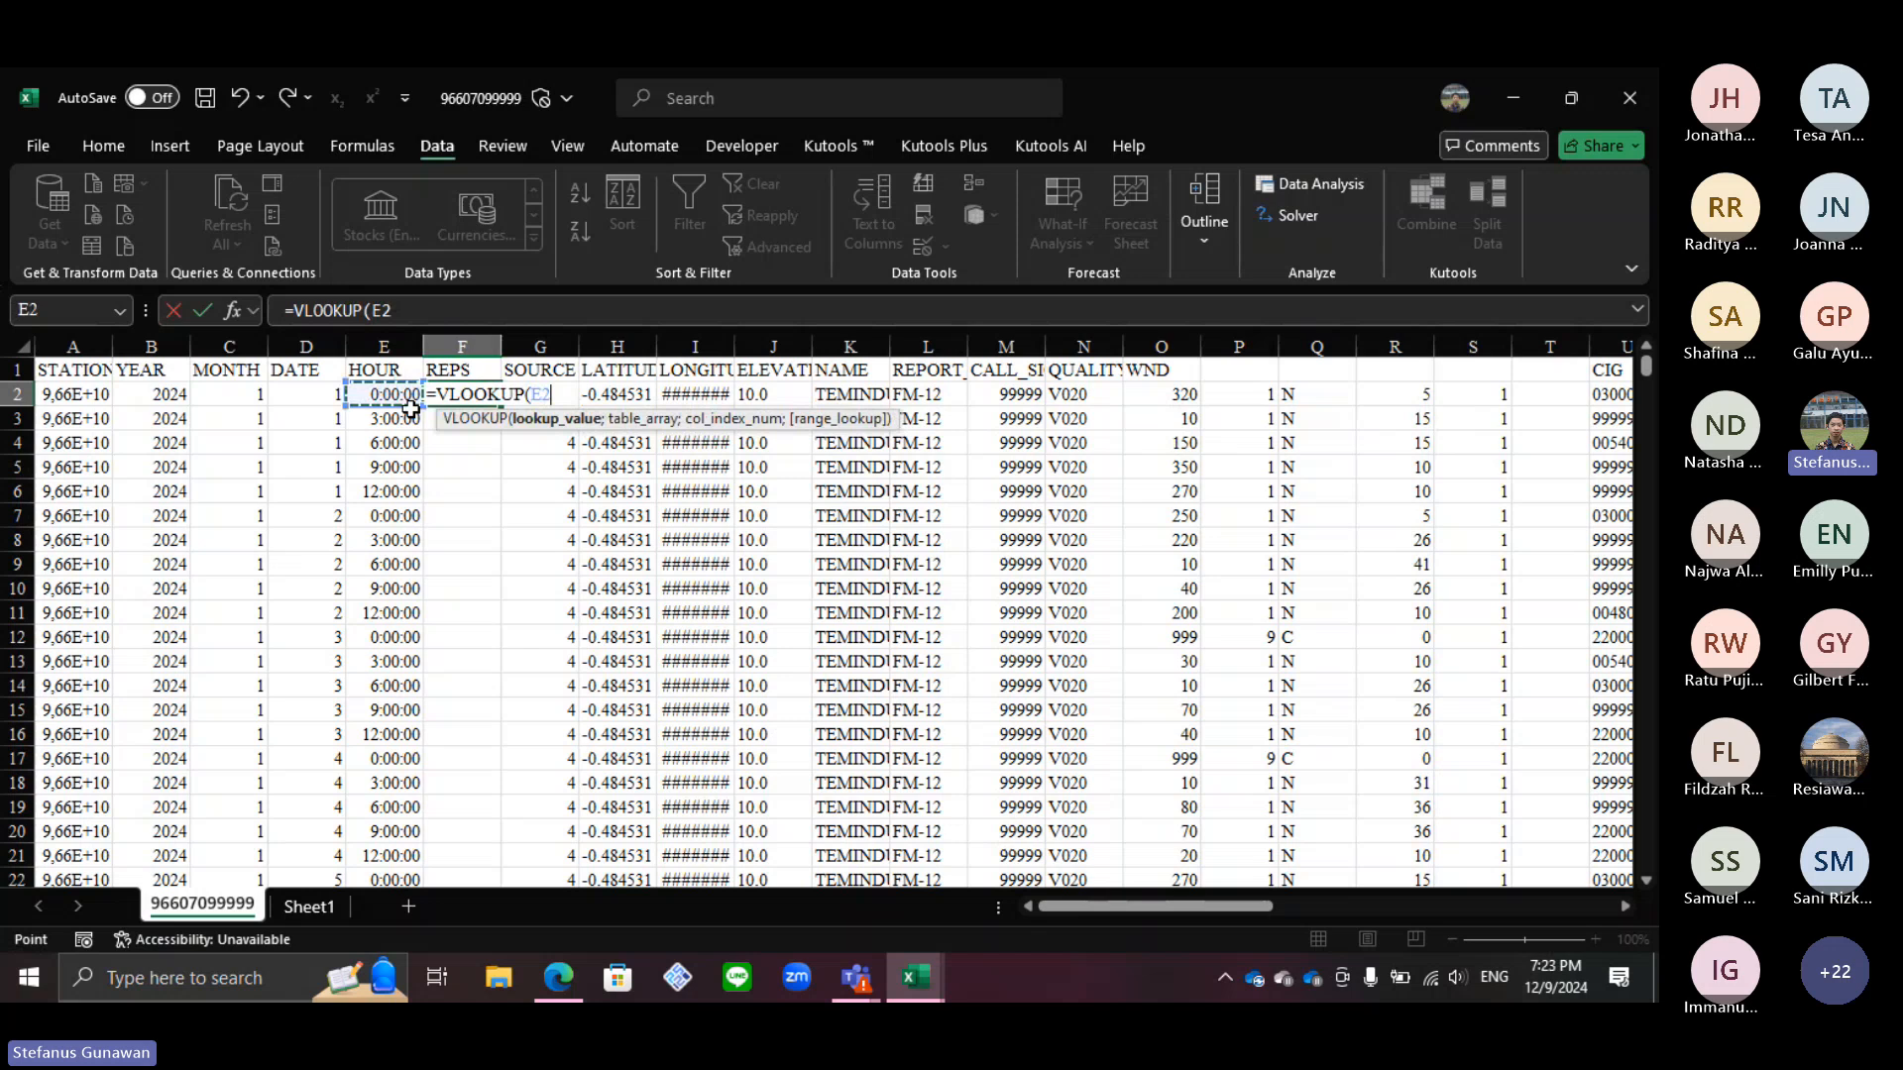
{"action": "type", "text": ";"}
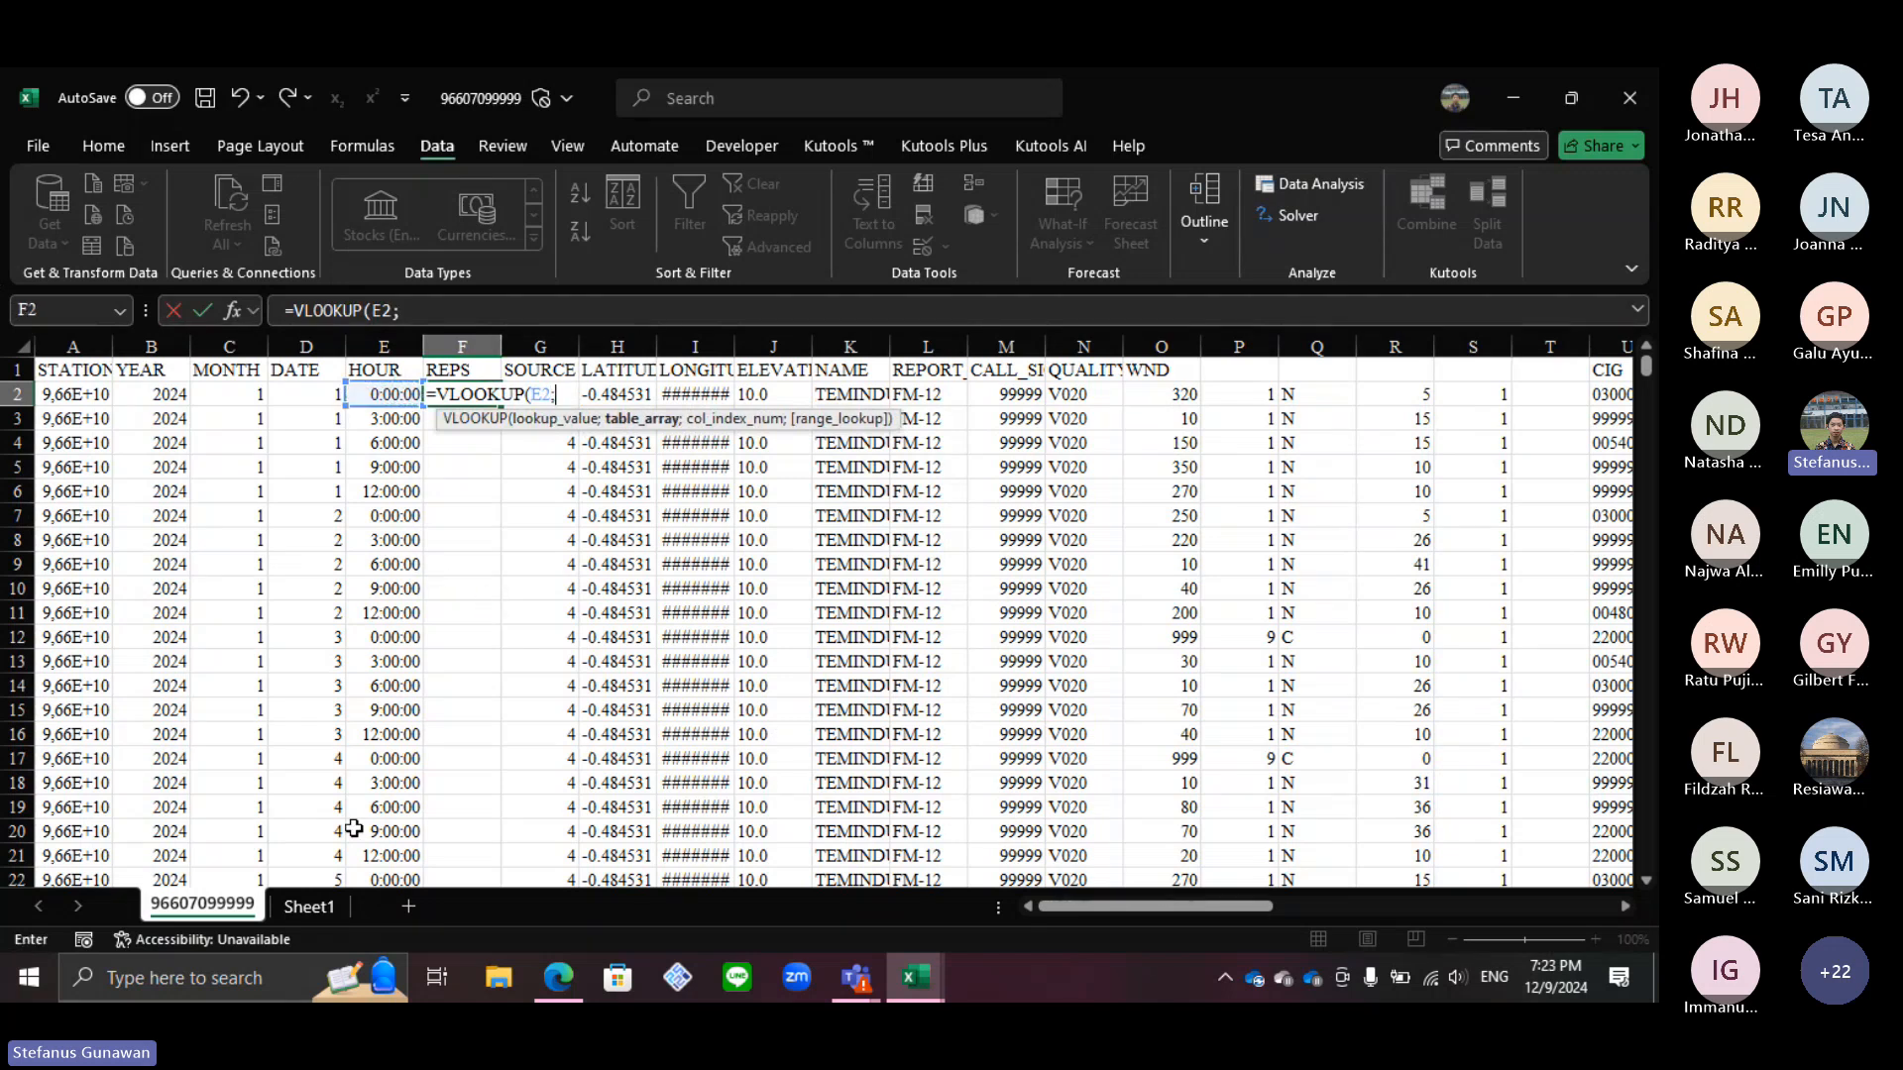
{"action": "left_click", "coordinate": [309, 906]}
{"action": "left_click_drag", "start_coordinate": [85, 394], "coordinate": [154, 493]}
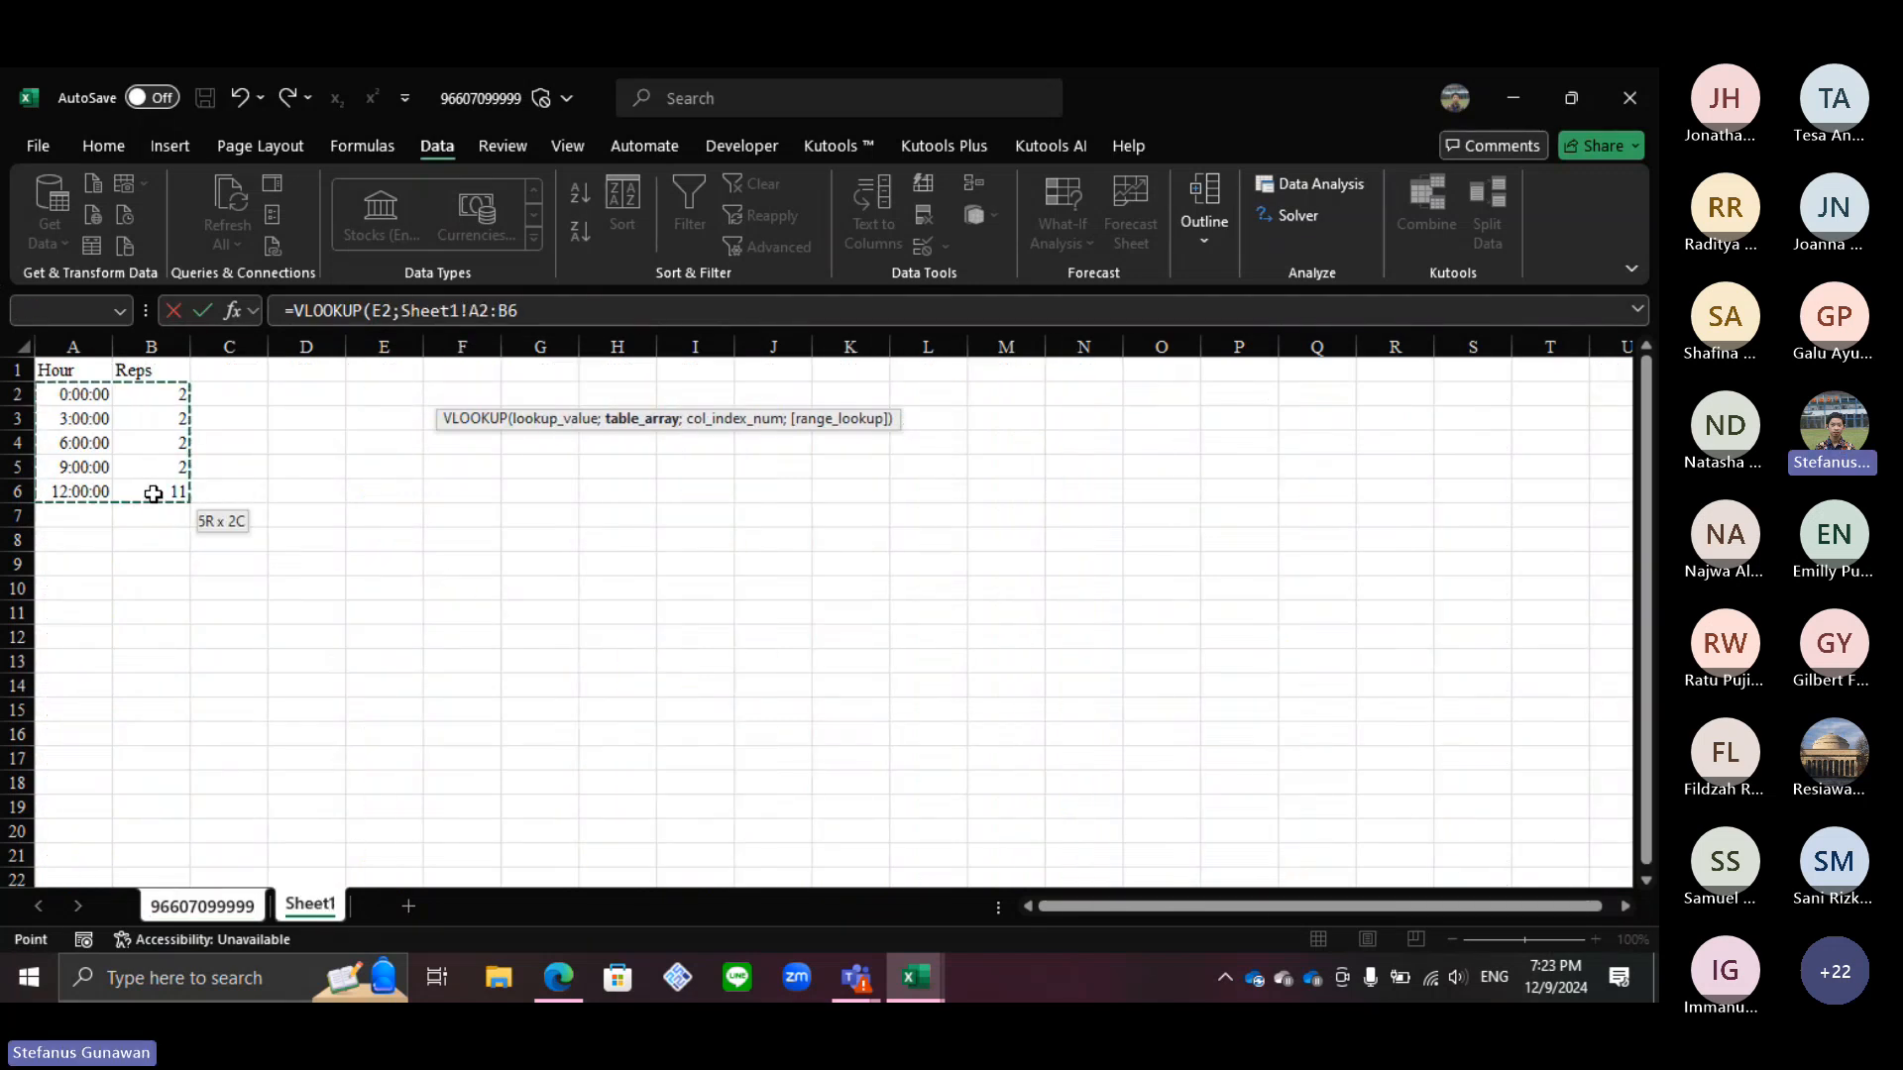
{"action": "type", "text": ";"}
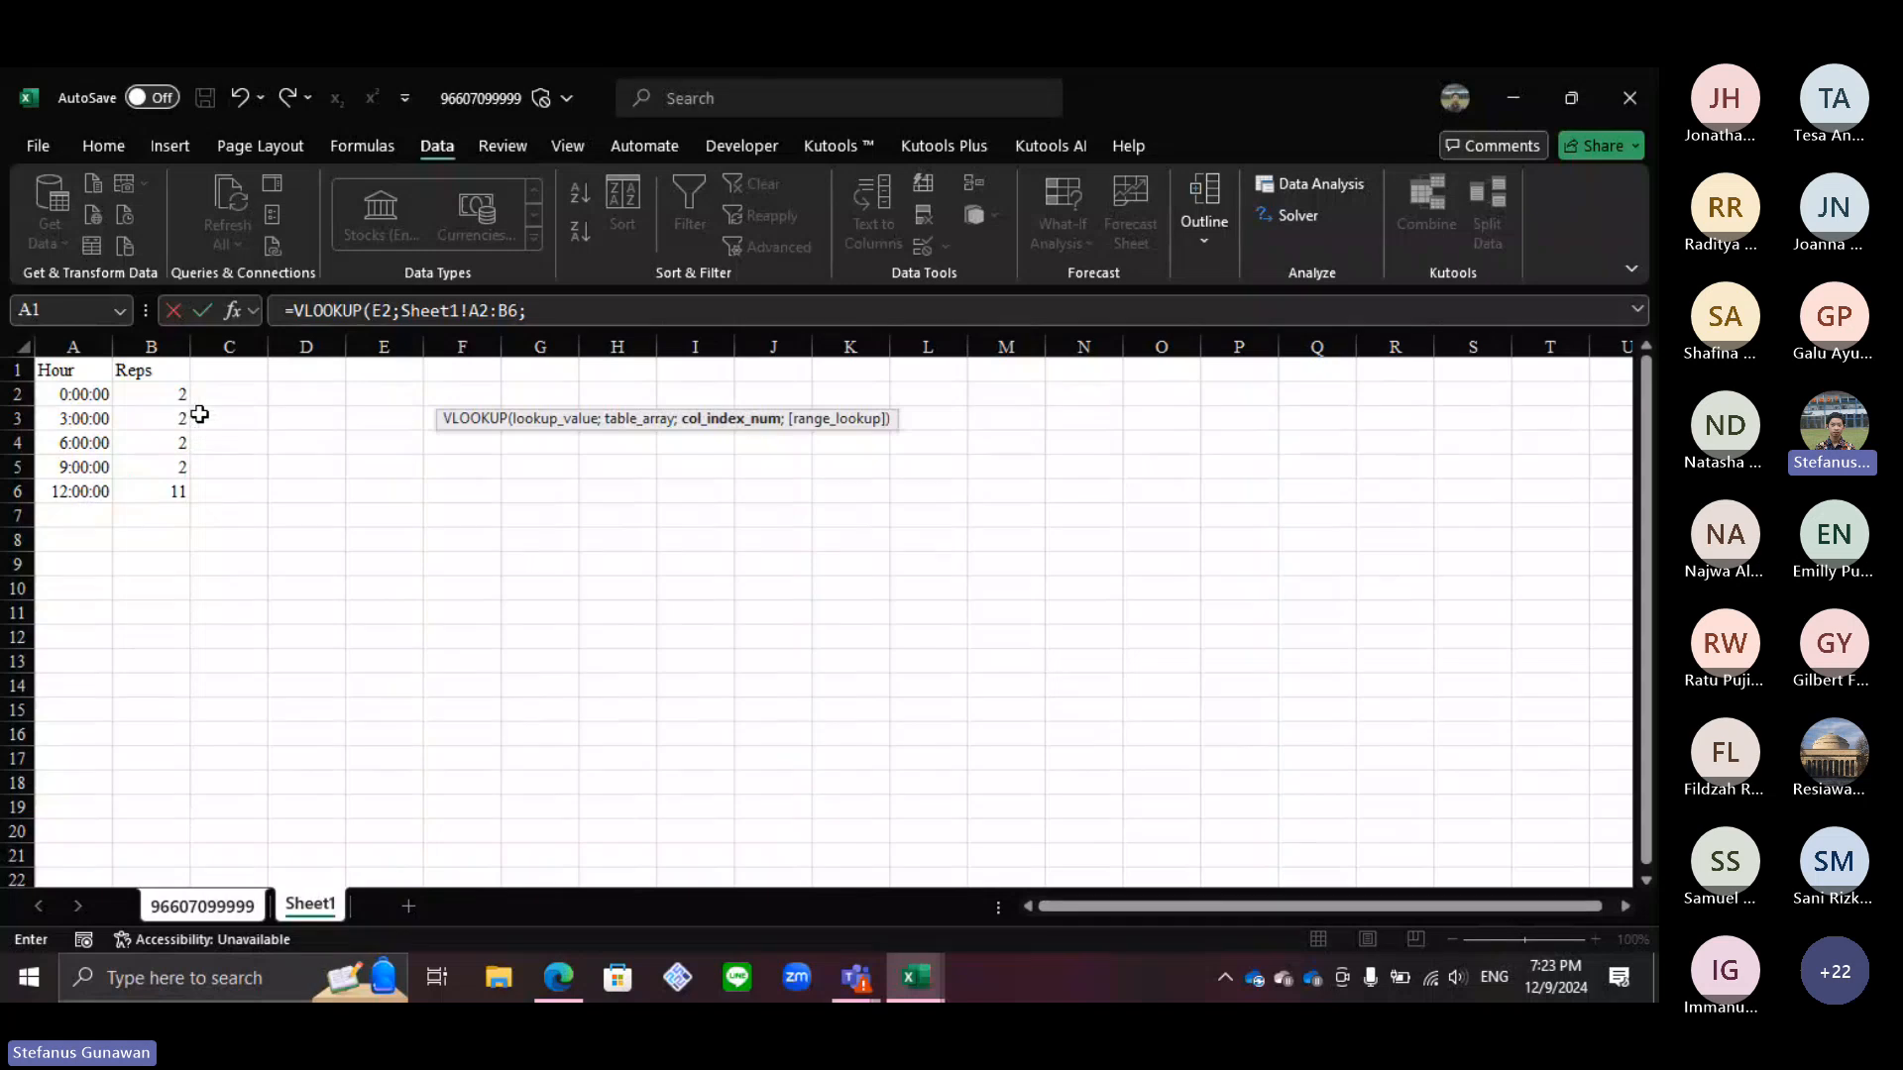
{"action": "type", "text": "2"}
{"action": "type", "text": ";"}
{"action": "double_click", "coordinate": [454, 393]}
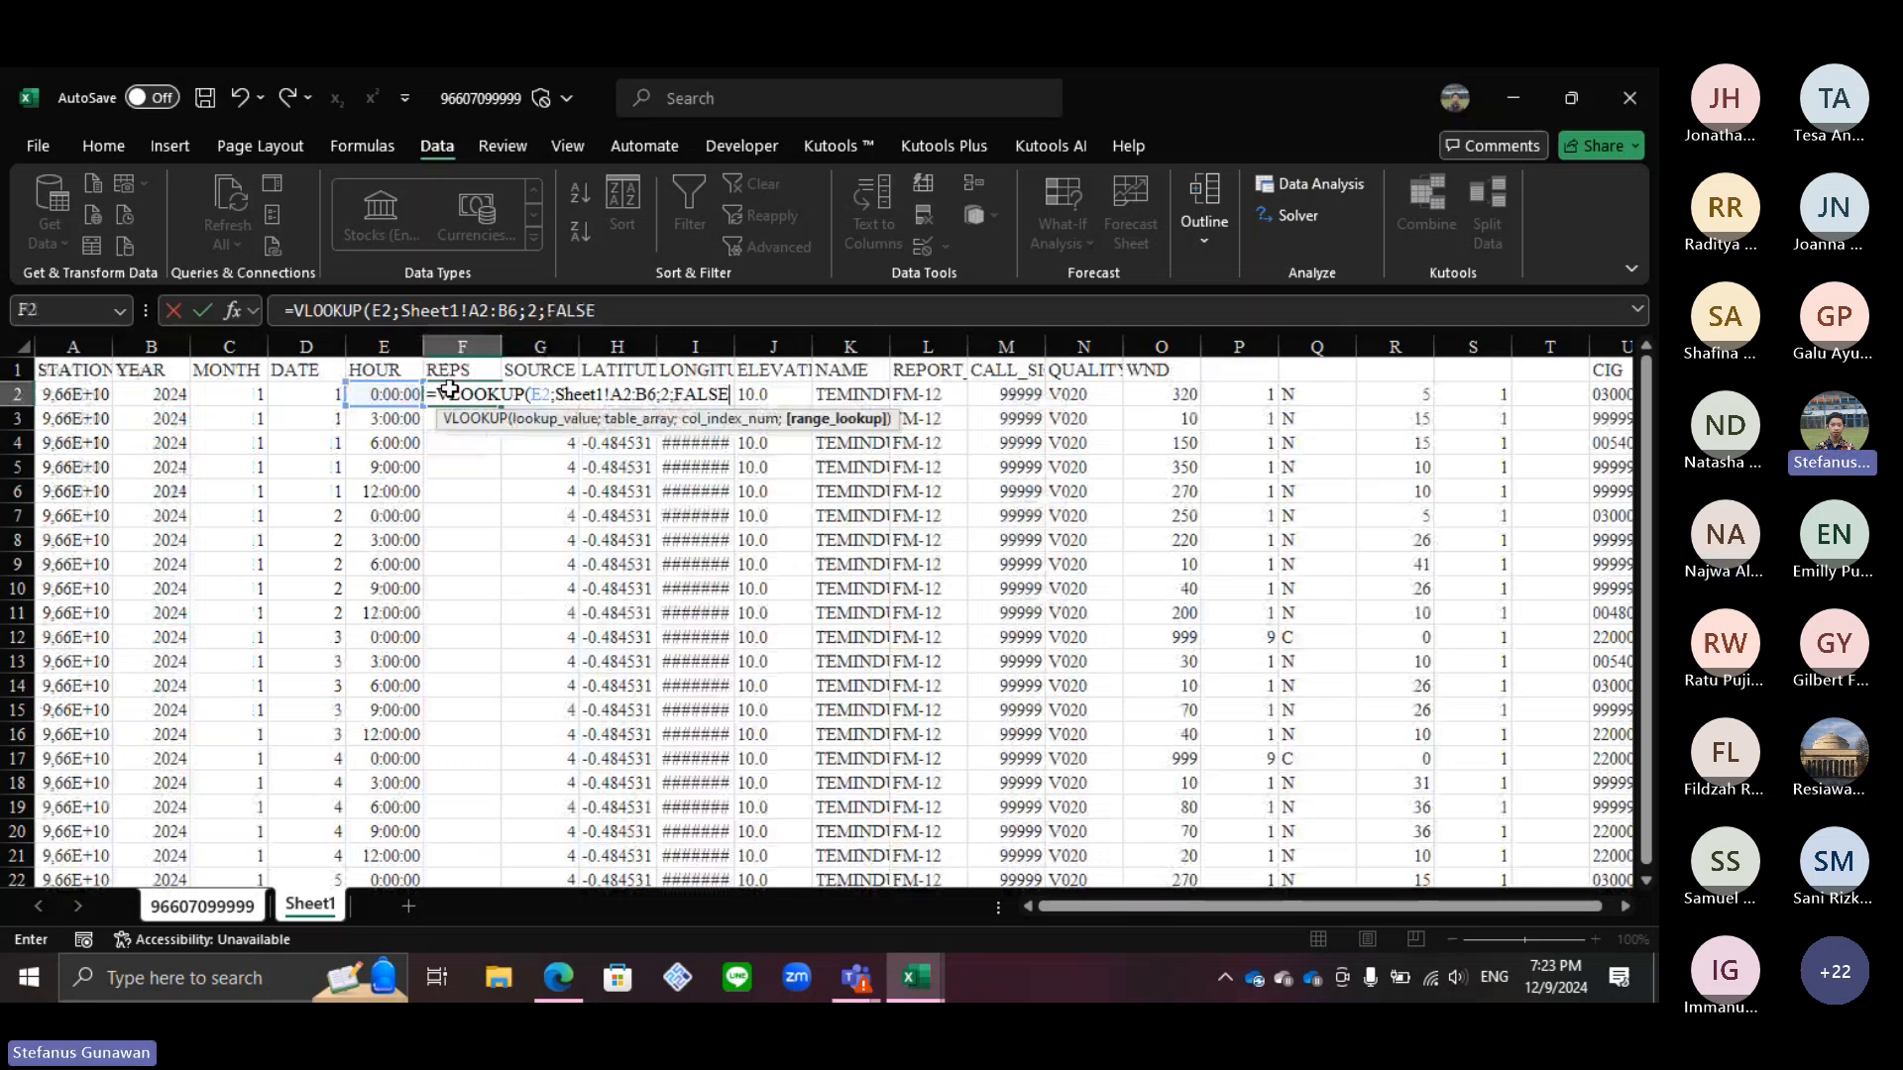
{"action": "key", "text": "Return"}
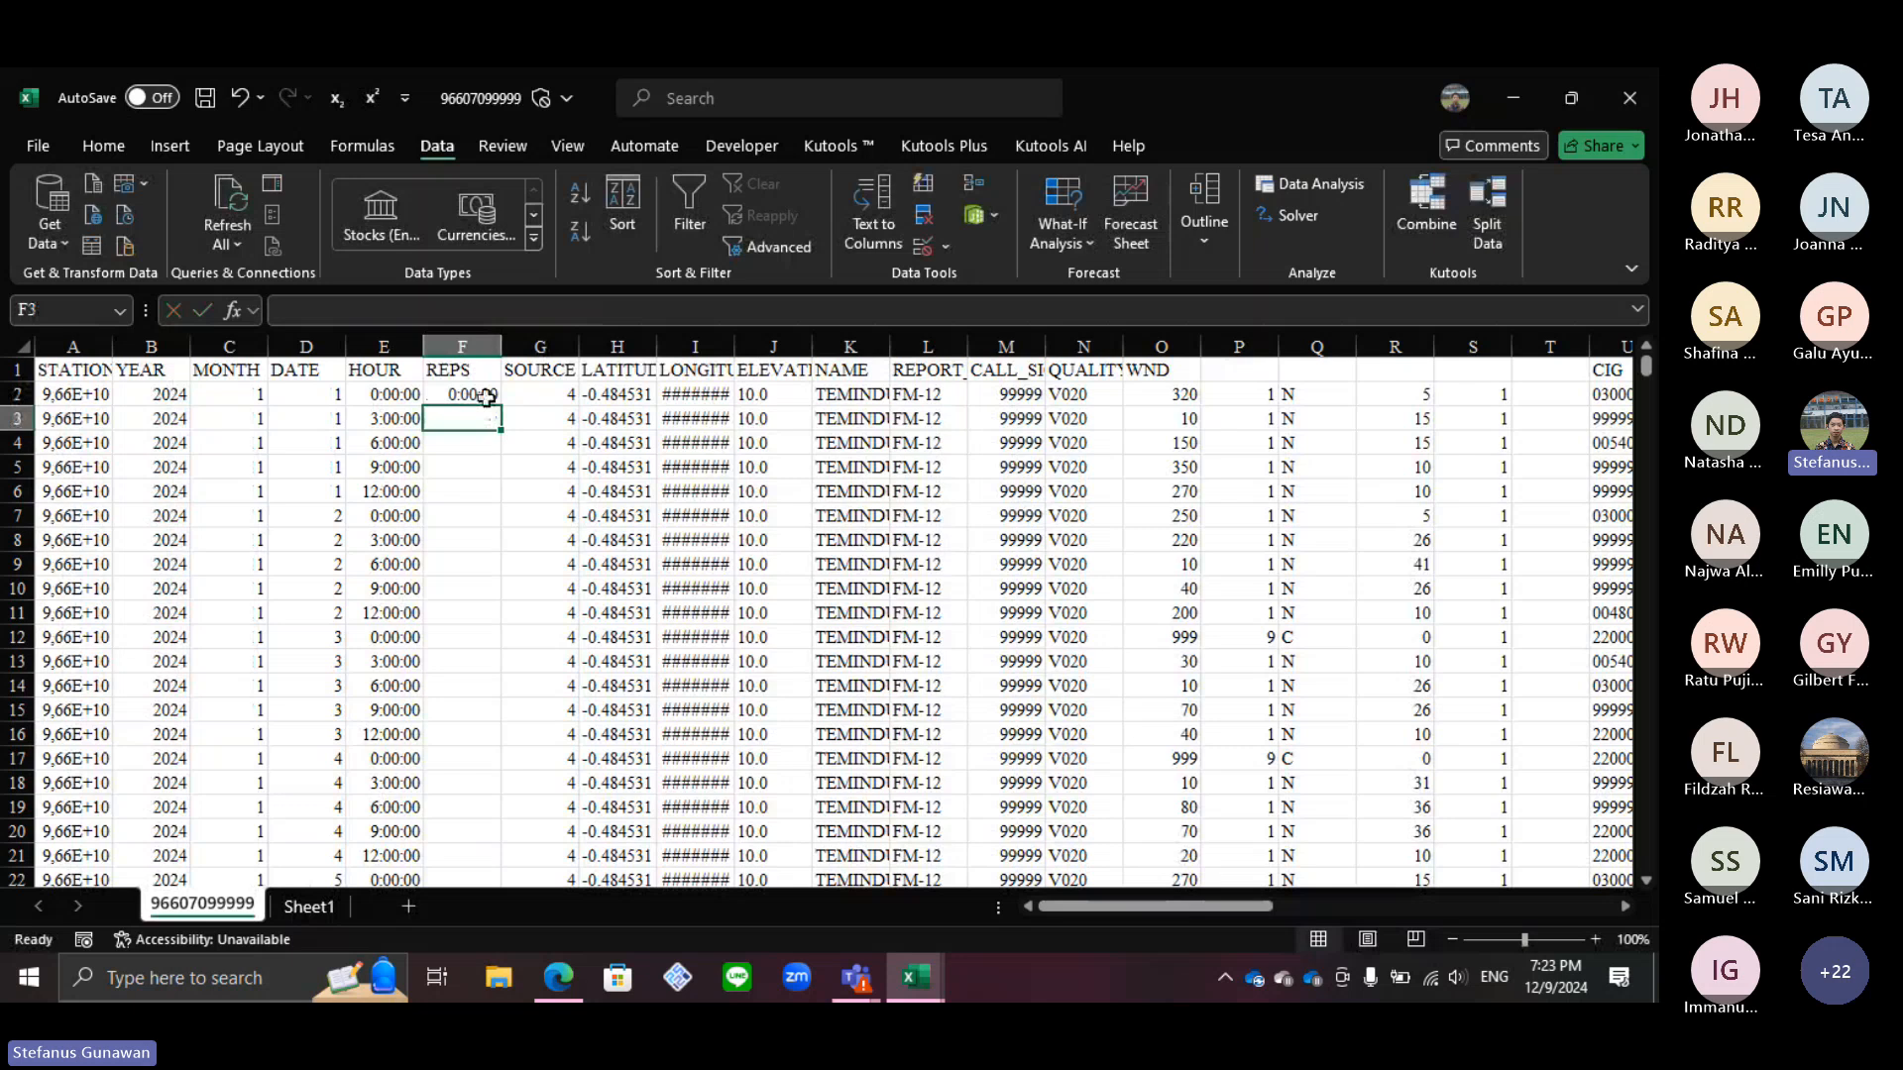
Step: Apply the General number format to the whole REPS column F
{"action": "left_click", "coordinate": [446, 344]}
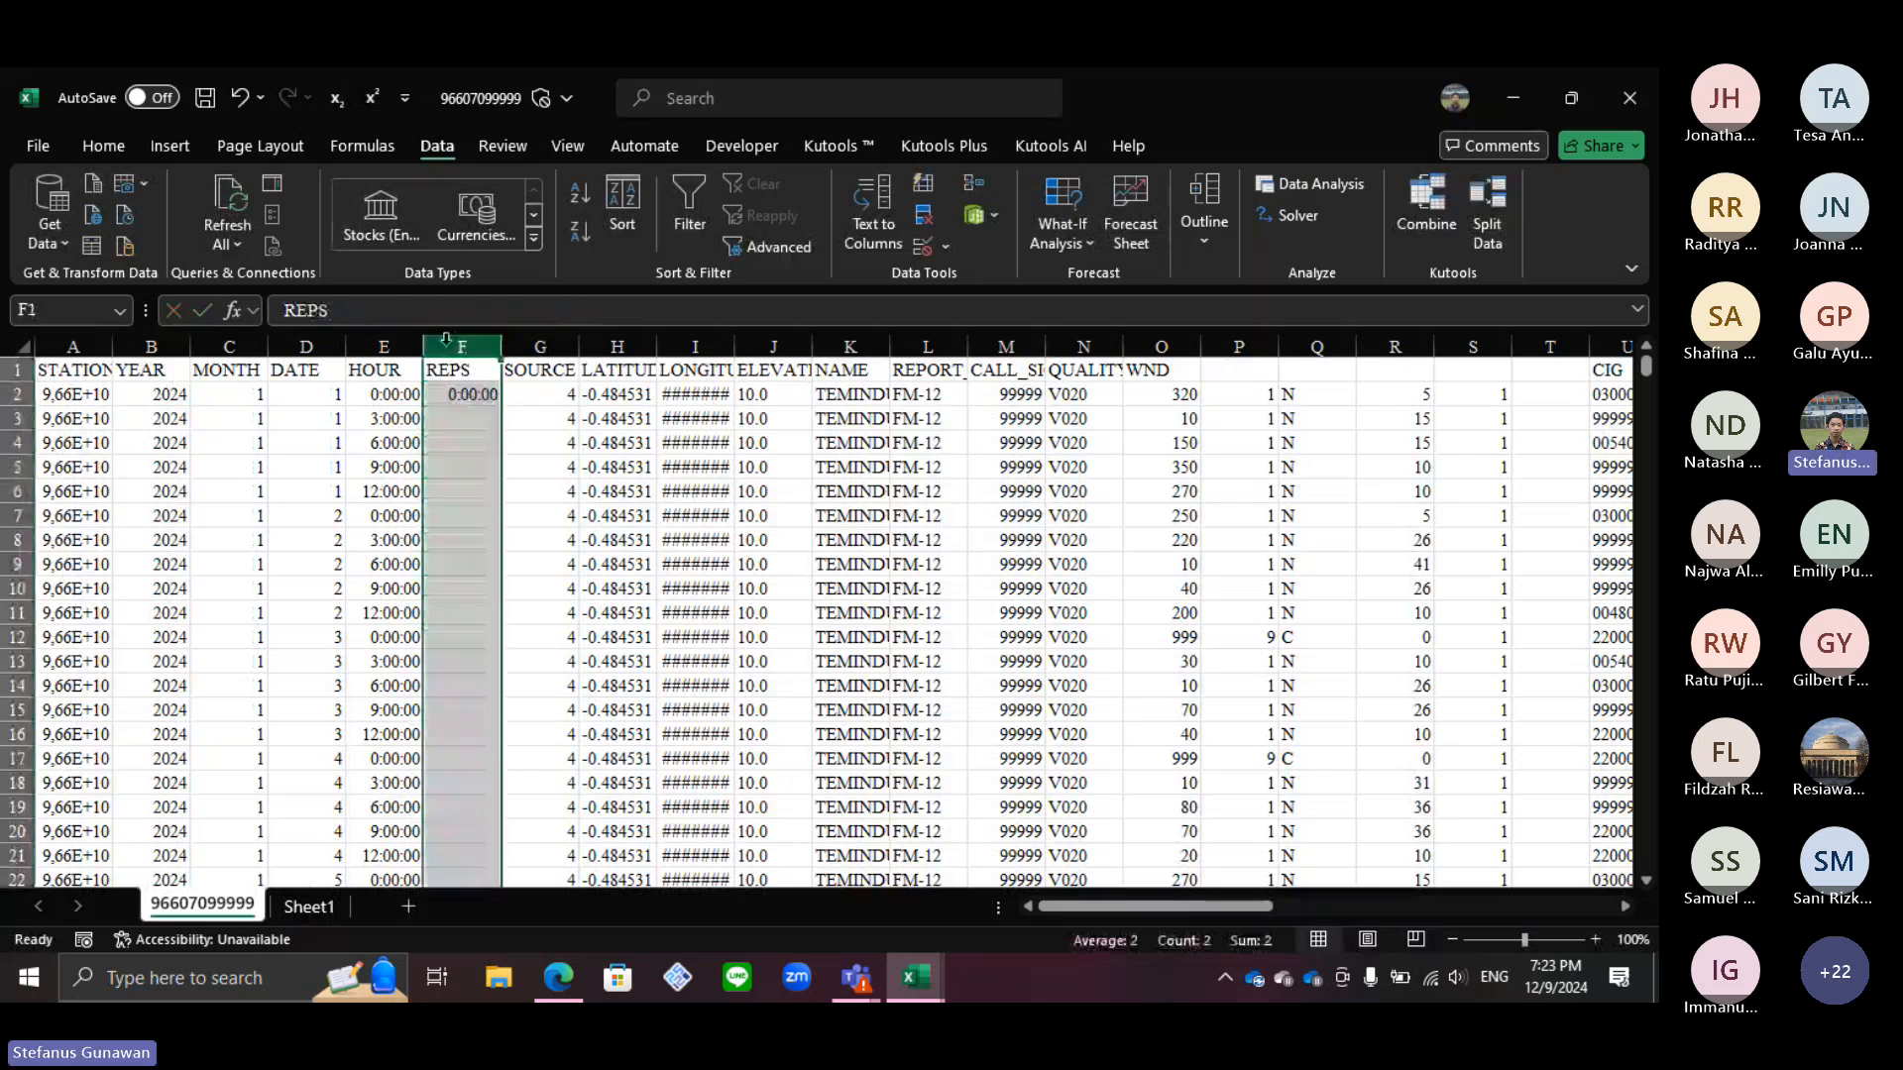
{"action": "left_click", "coordinate": [104, 147]}
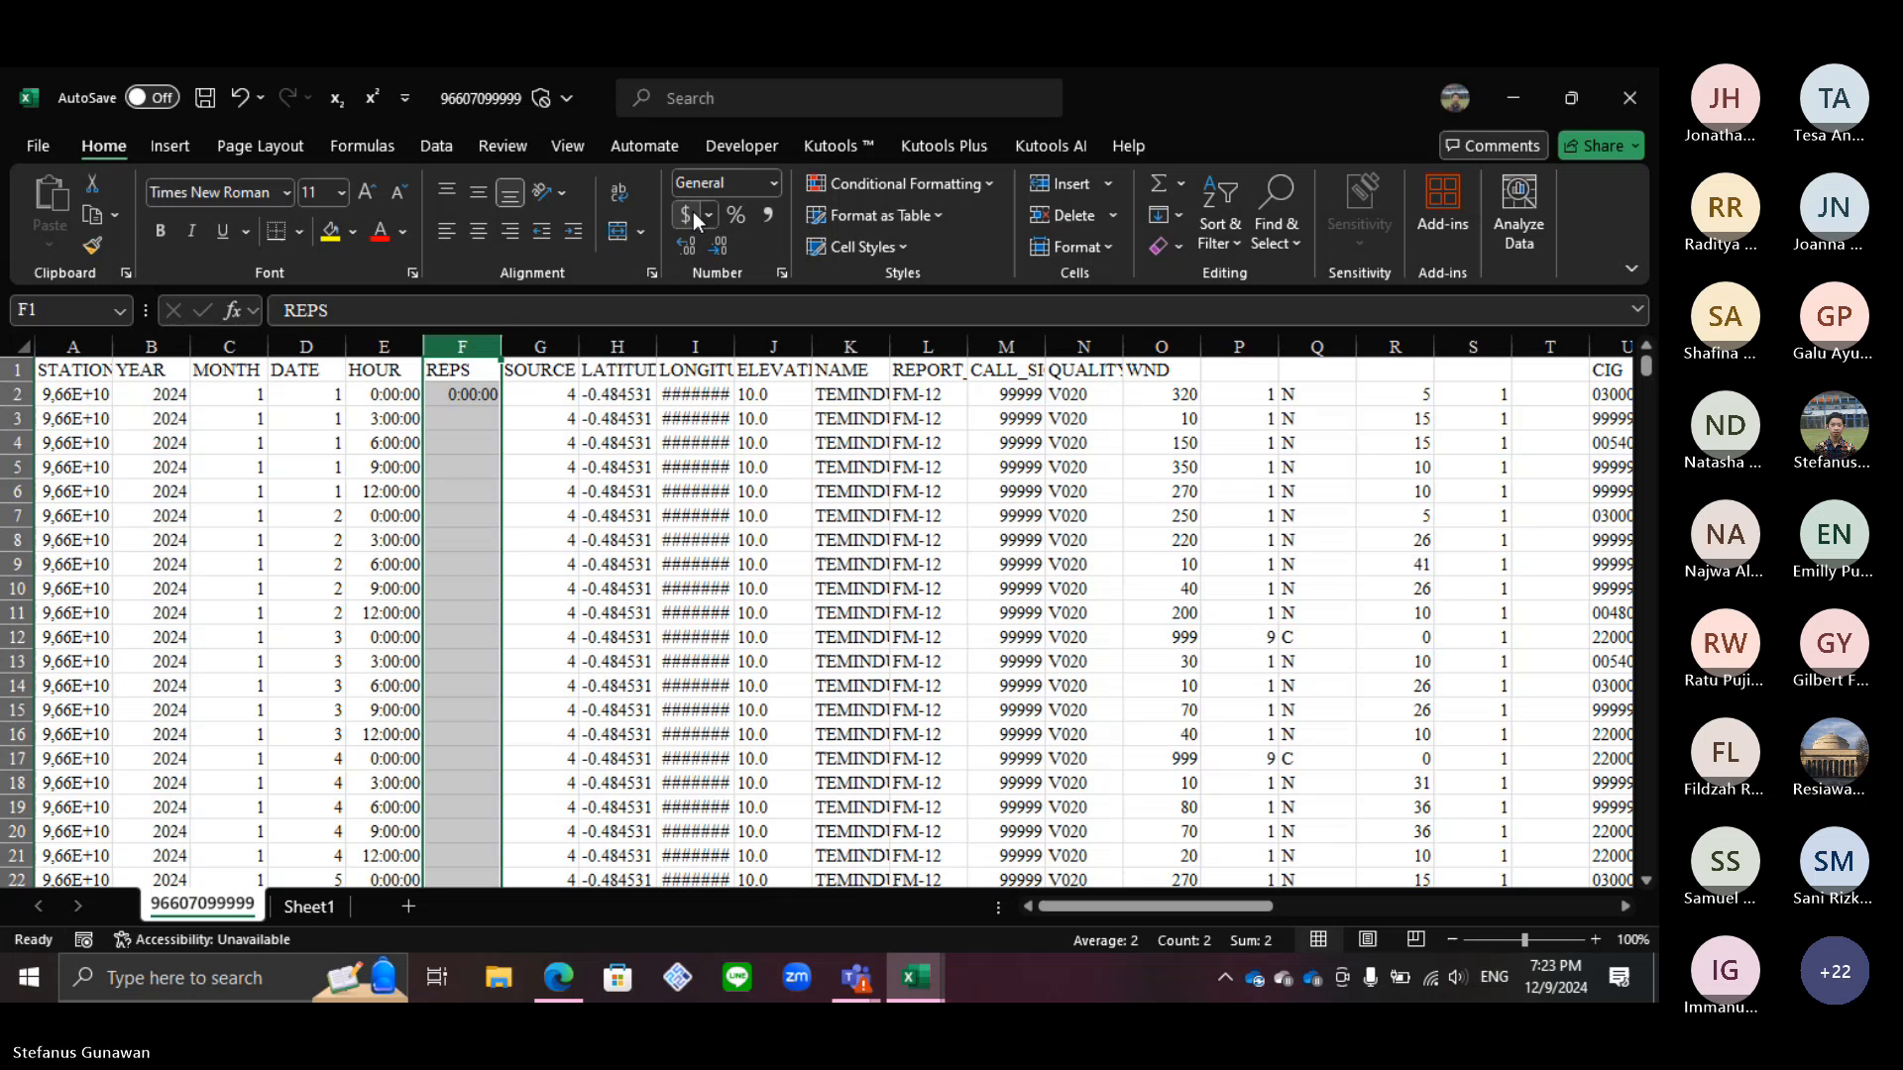
{"action": "left_click", "coordinate": [774, 183]}
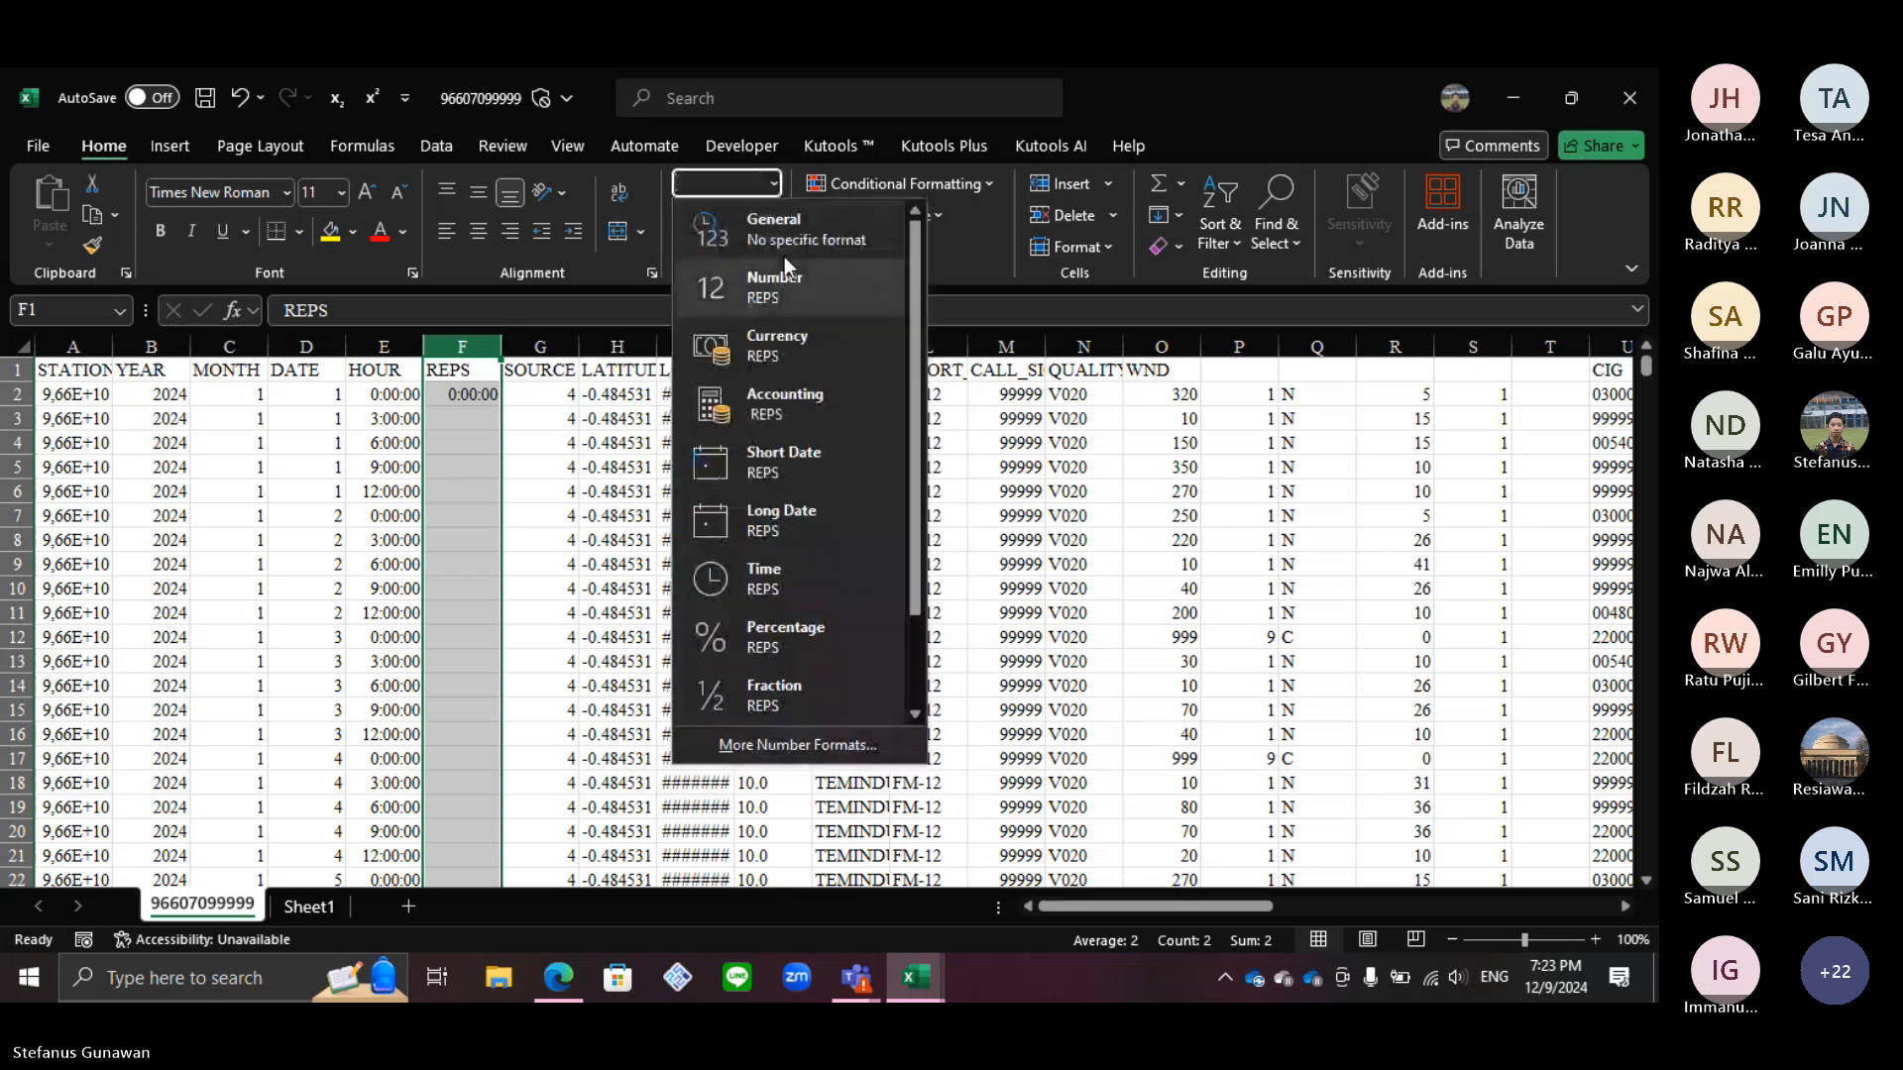
{"action": "left_click", "coordinate": [781, 234]}
Step: Make the lookup range in the F2 formula absolute as Sheet1!$A$2:$B$6
{"action": "left_click", "coordinate": [490, 418]}
{"action": "left_click", "coordinate": [488, 396]}
{"action": "left_click", "coordinate": [490, 307]}
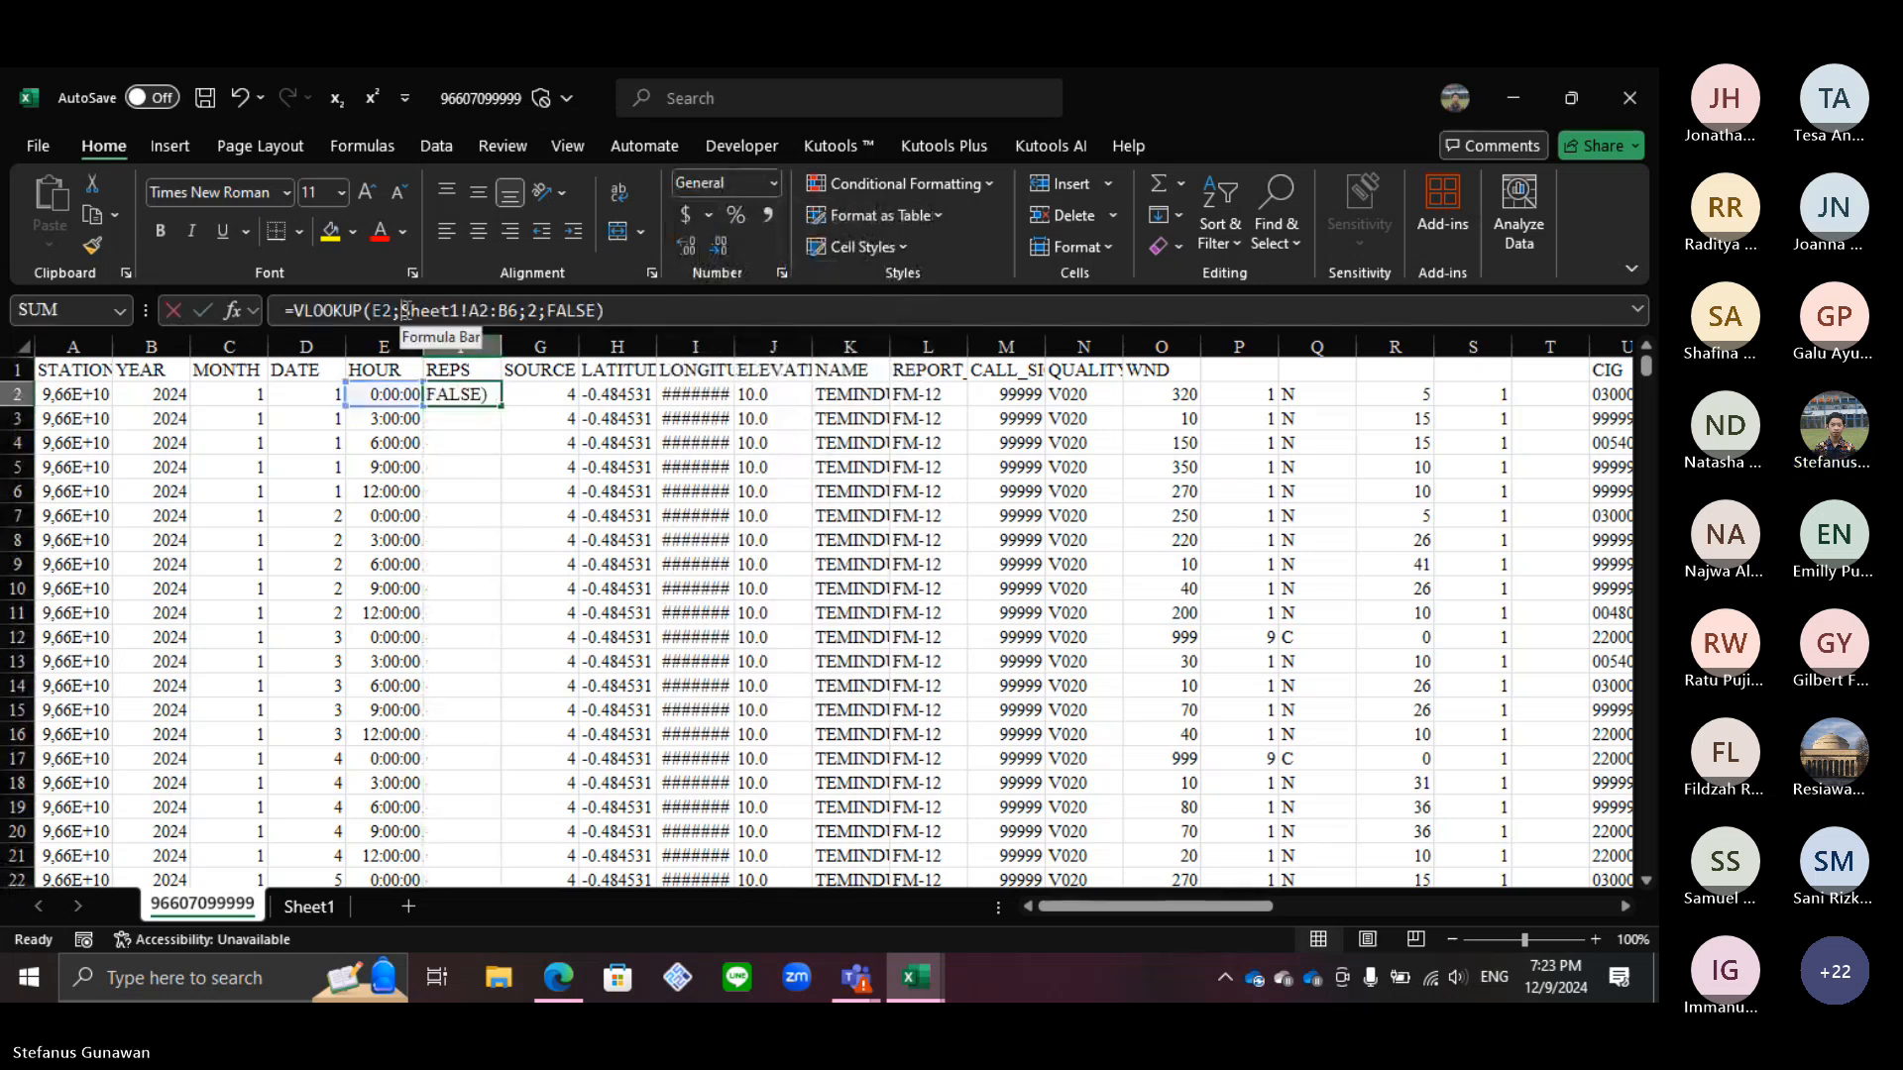
{"action": "left_click_drag", "start_coordinate": [401, 310], "coordinate": [515, 313]}
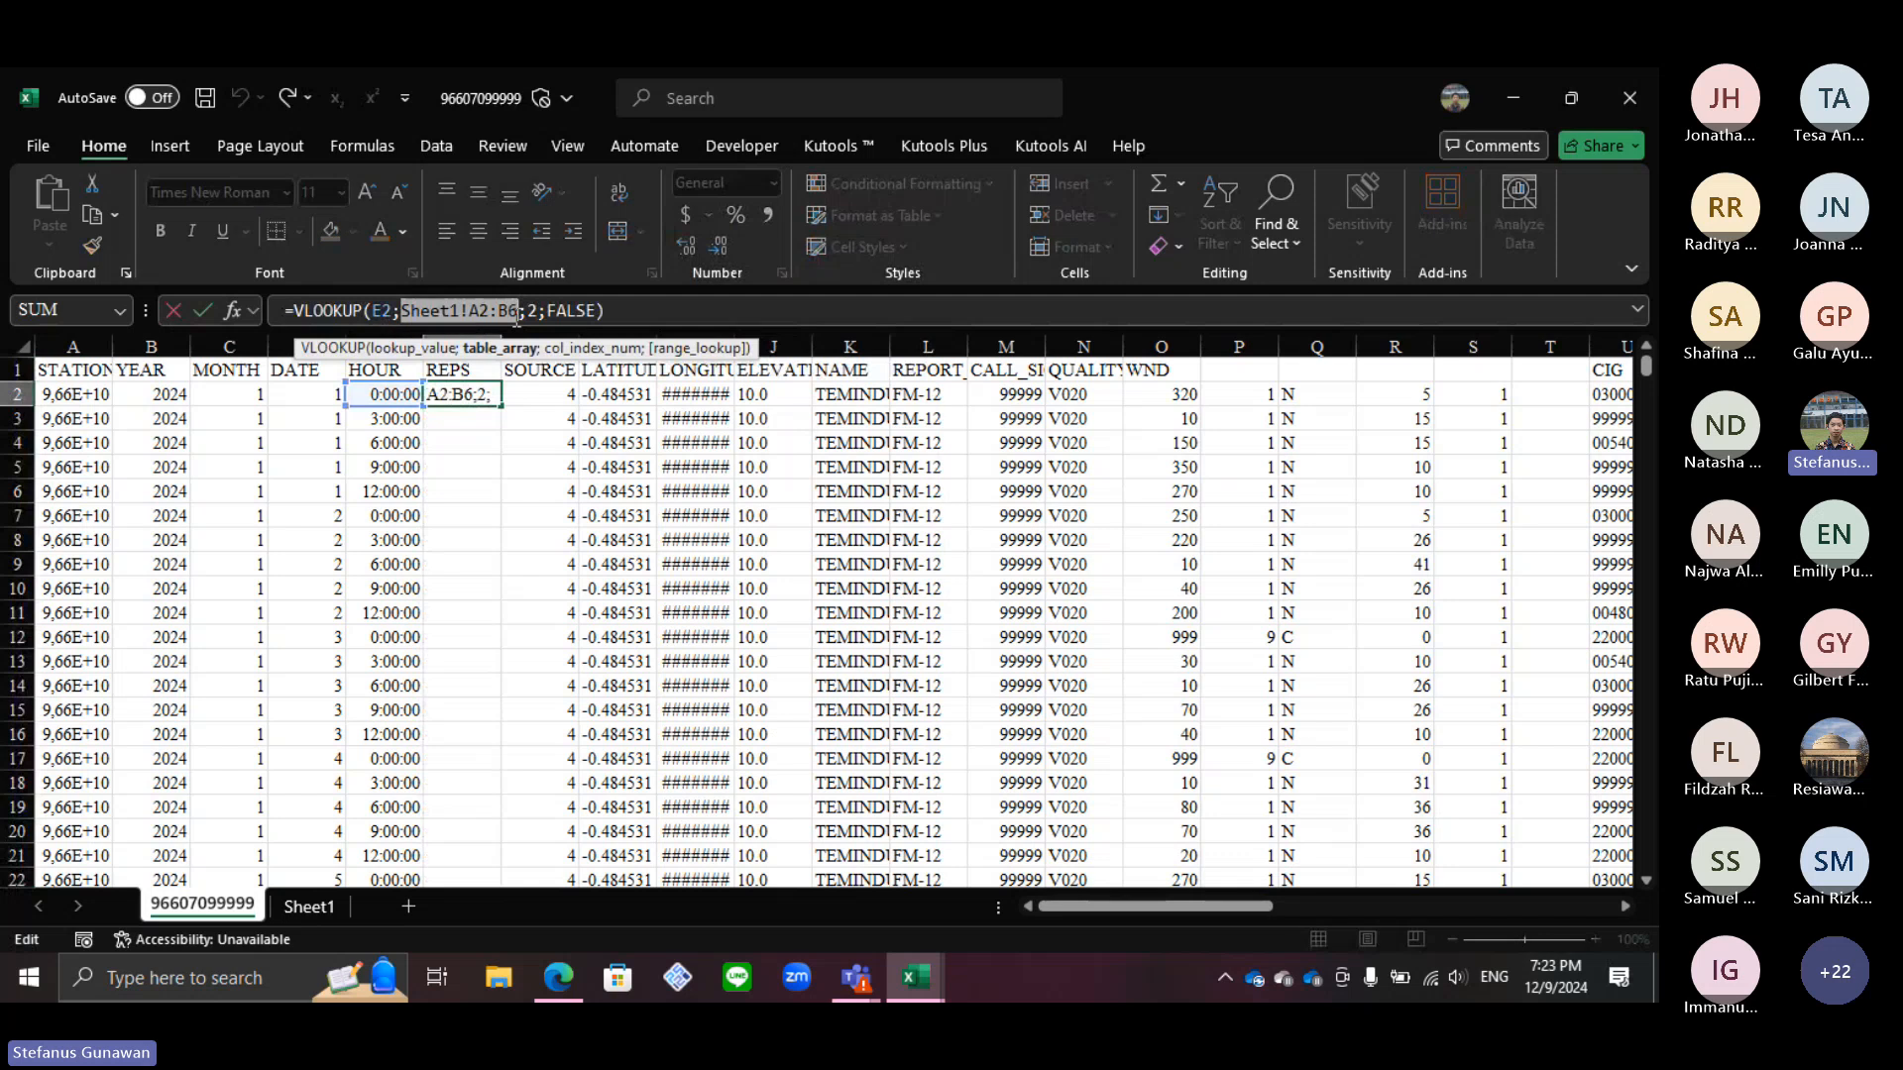
{"action": "key", "text": "F4"}
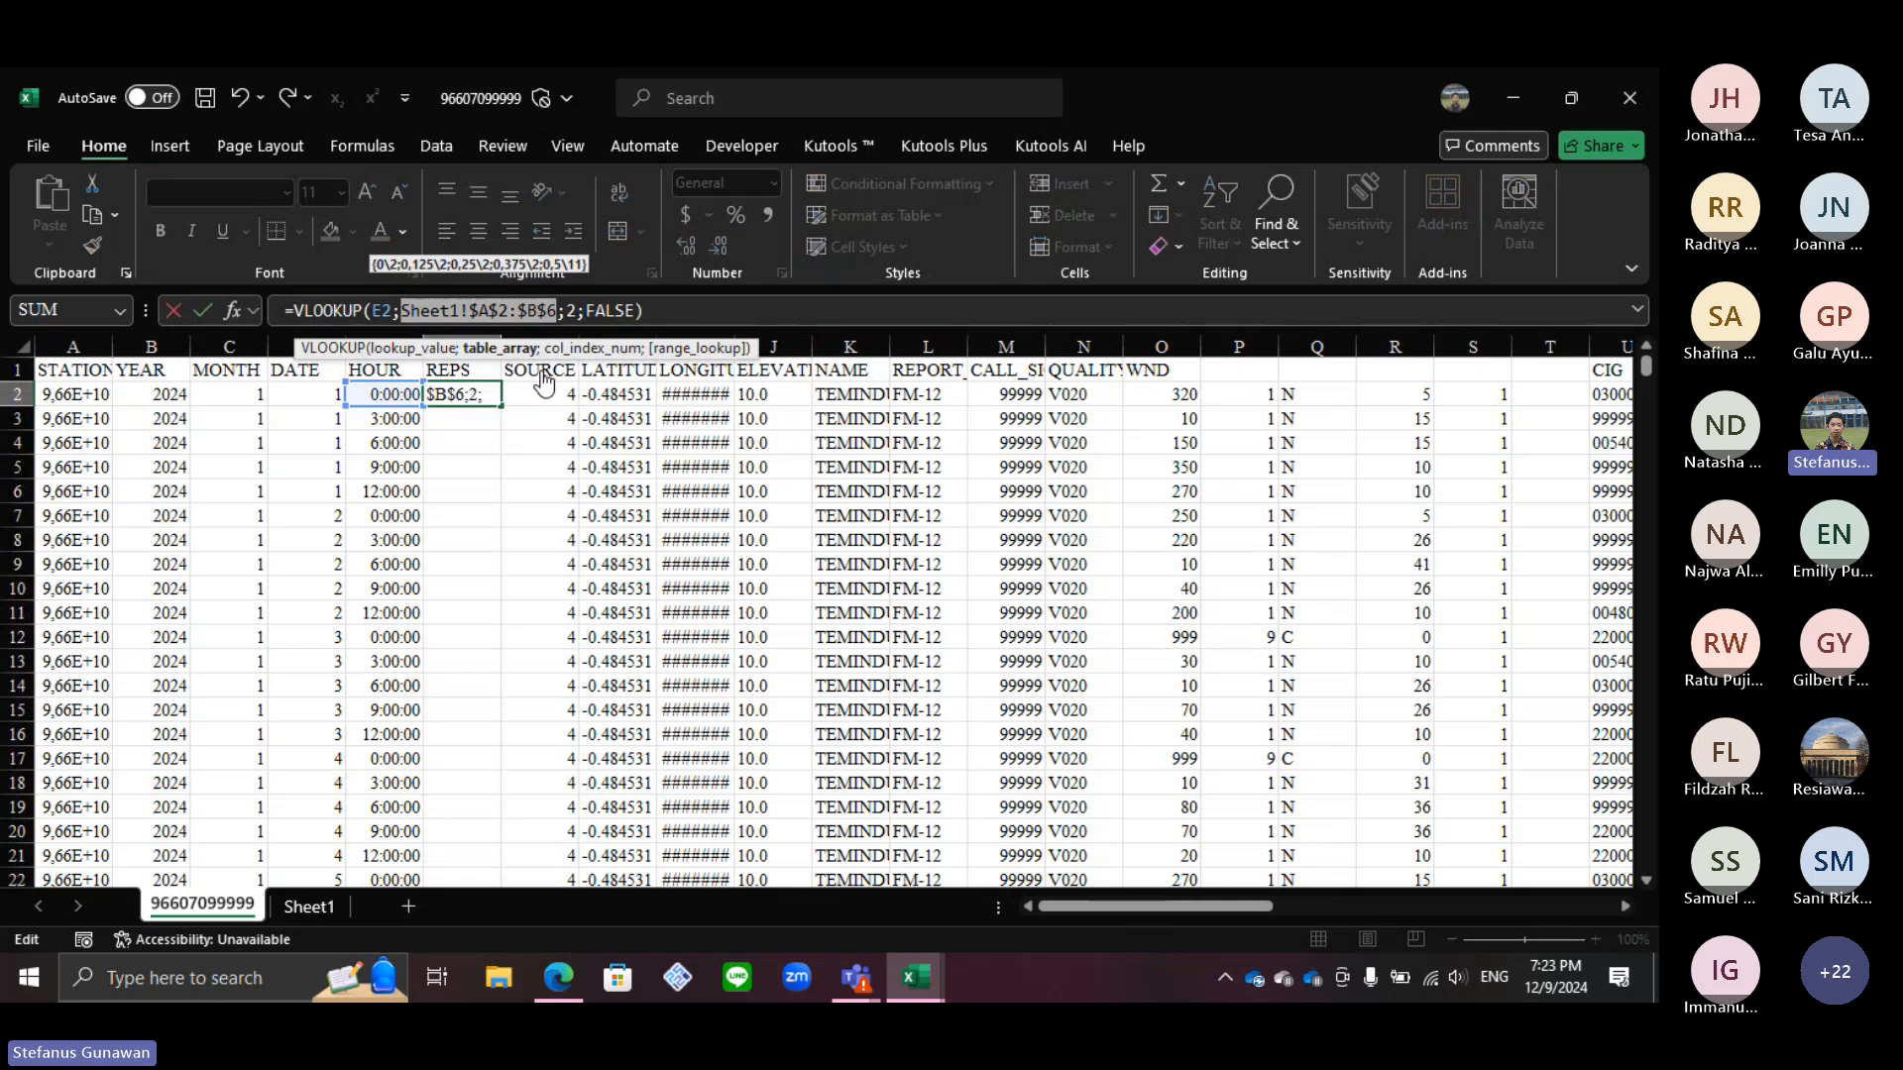
{"action": "key", "text": "Return"}
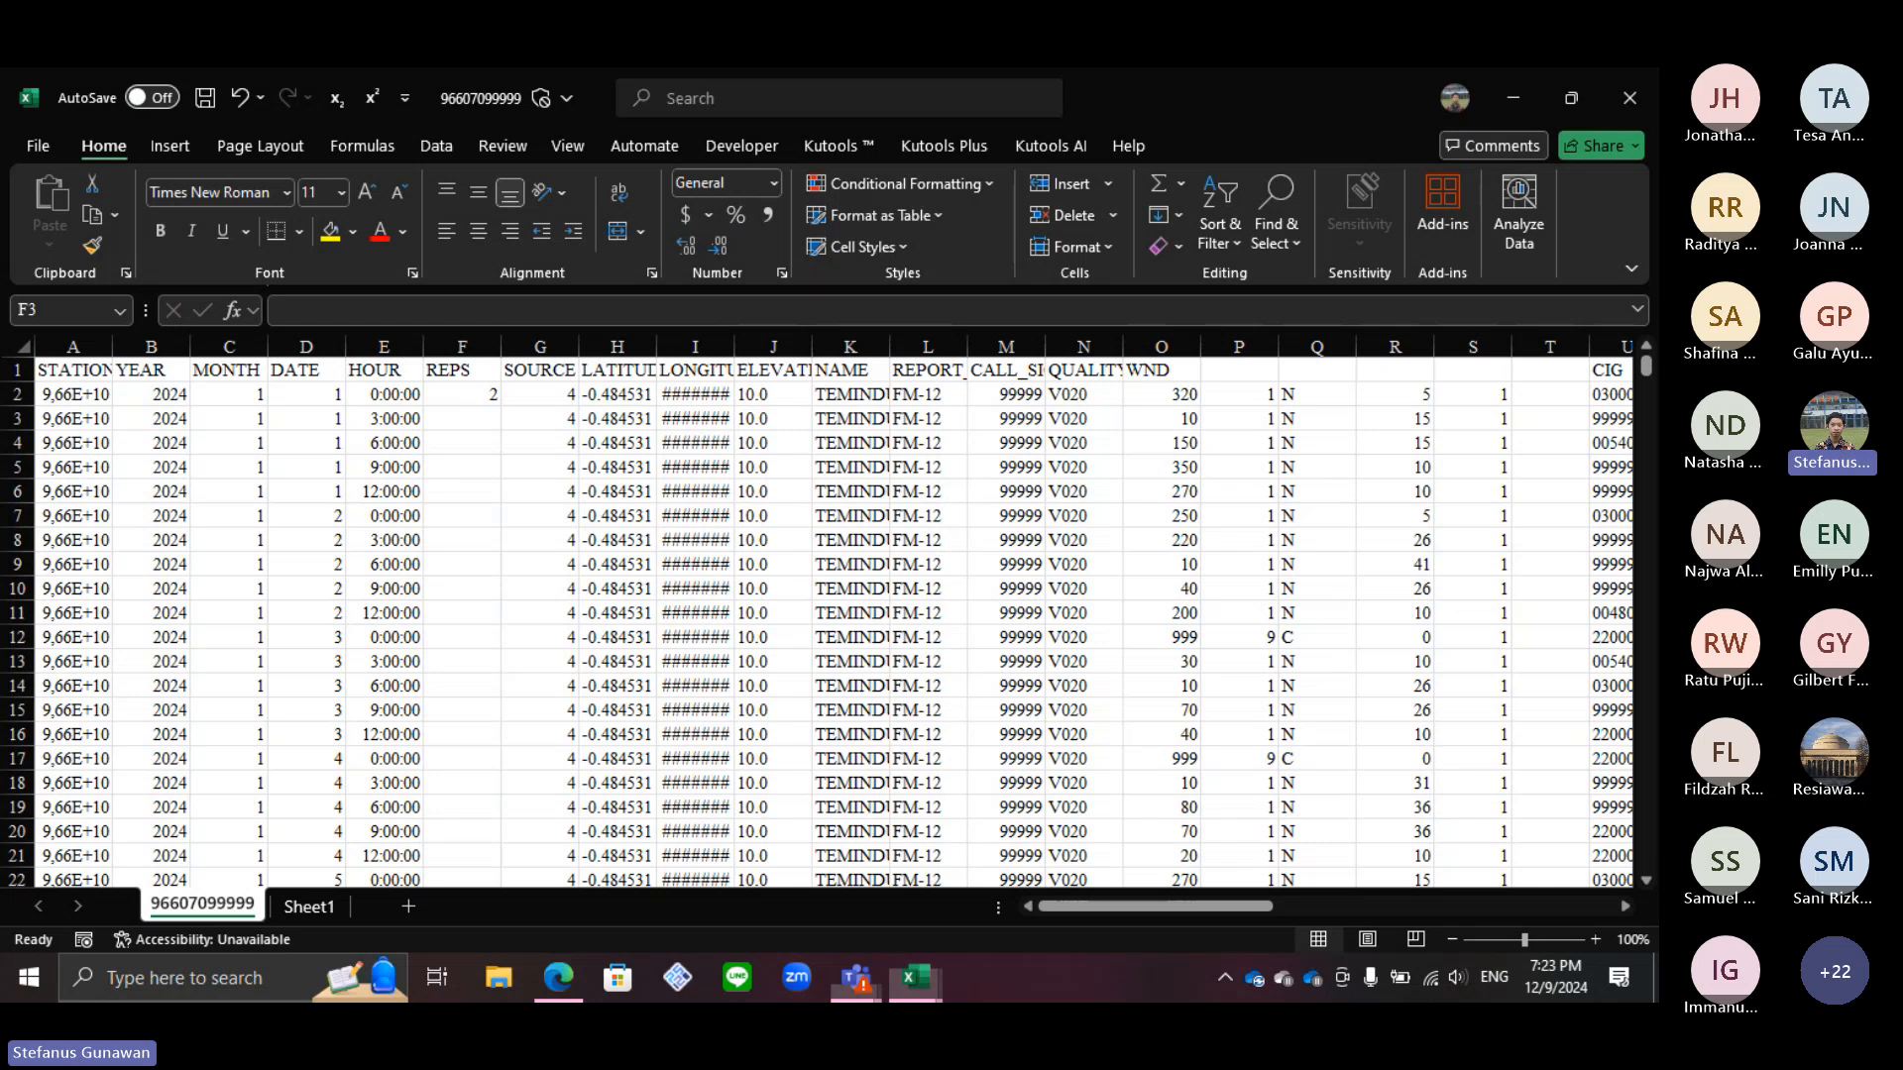
Step: Fill the F2 lookup formula down the REPS column and check the copied formula in F6
{"action": "left_click", "coordinate": [494, 397]}
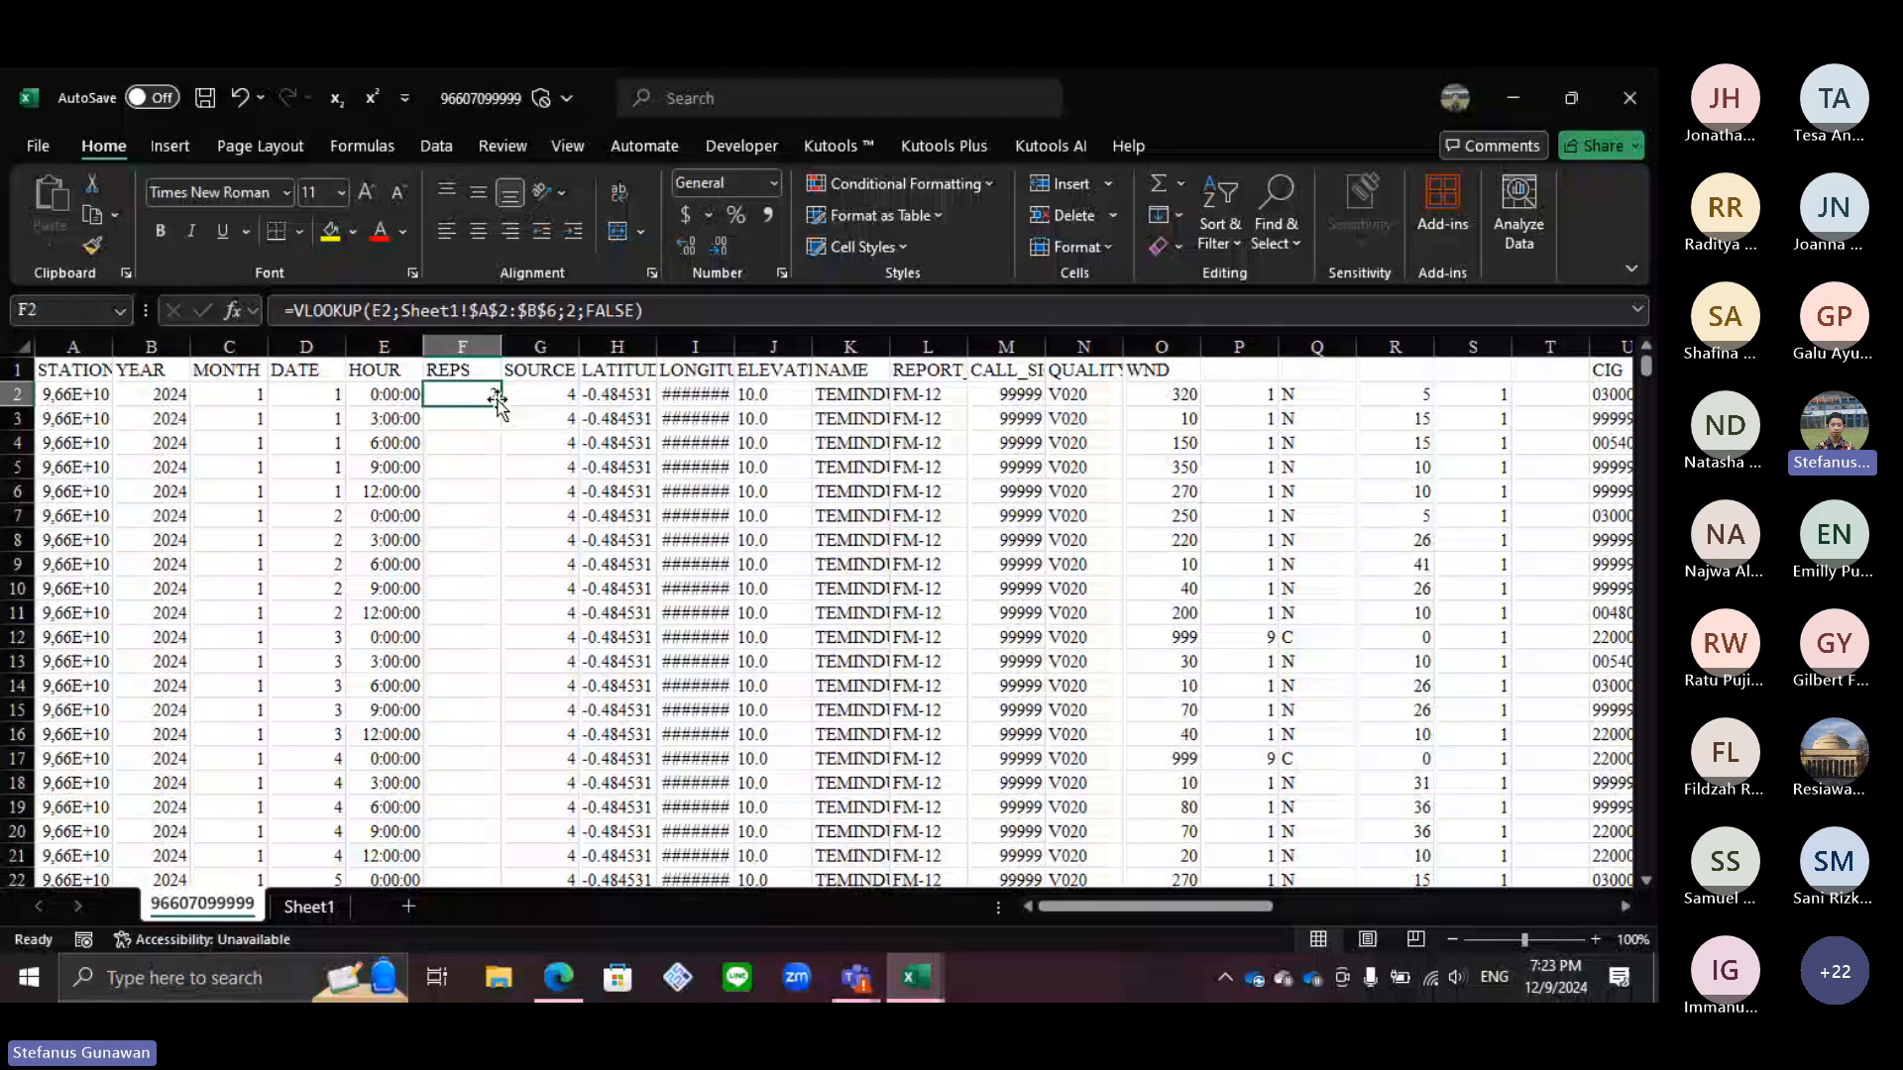
{"action": "double_click", "coordinate": [493, 396]}
{"action": "left_click", "coordinate": [462, 492]}
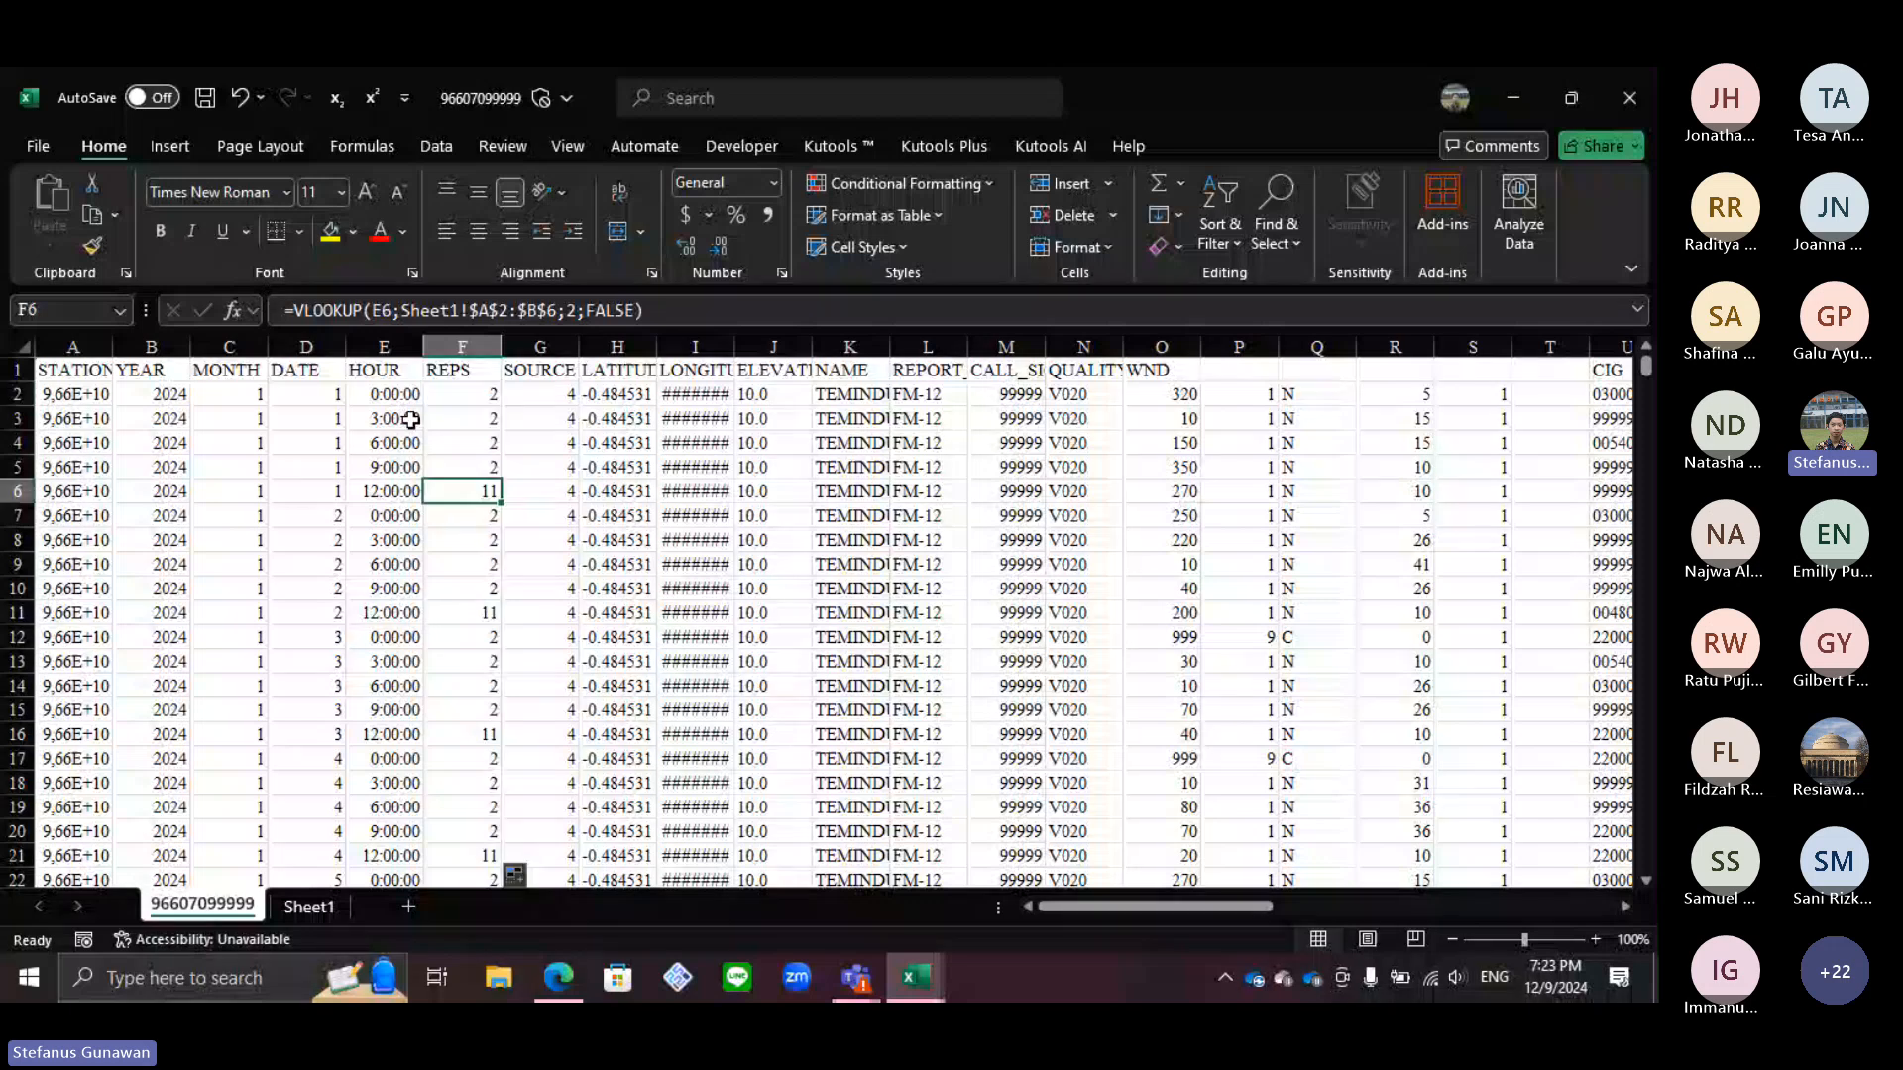
{"action": "left_click", "coordinate": [912, 977]}
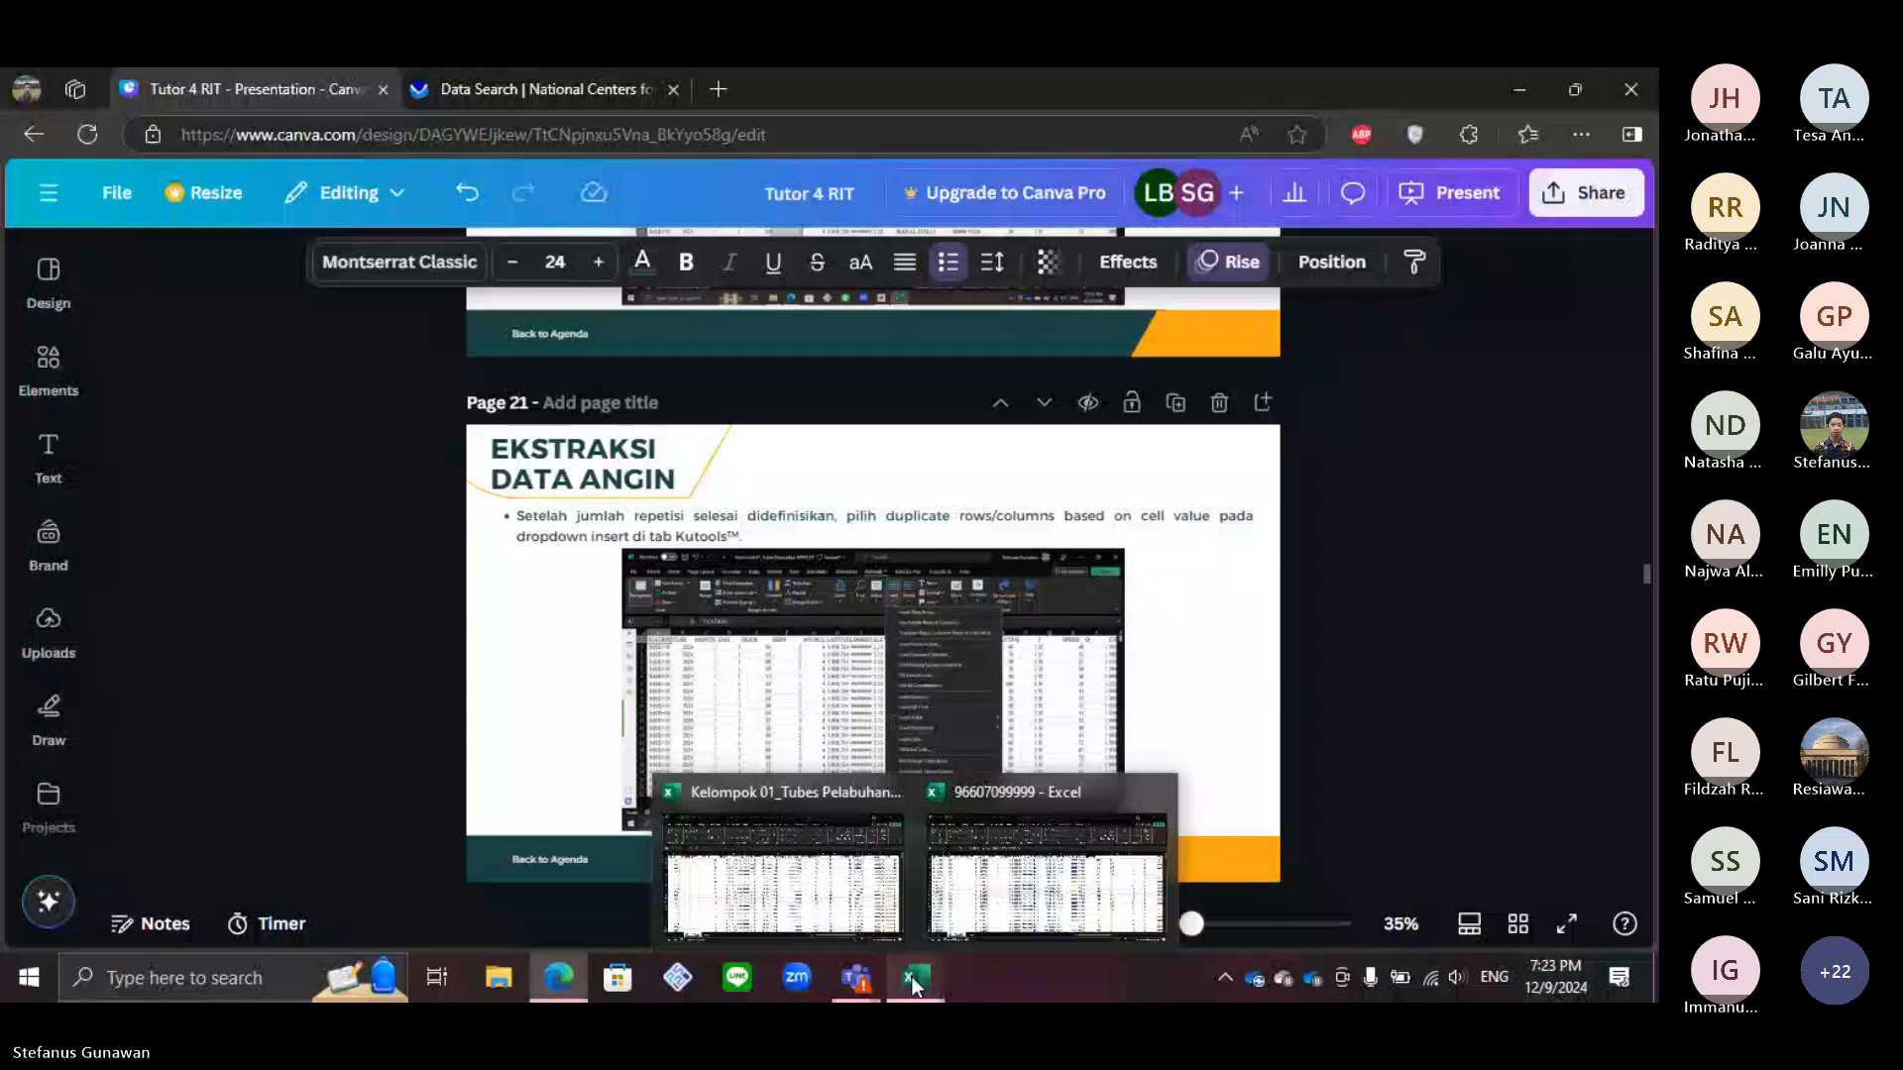
{"action": "left_click", "coordinate": [912, 977]}
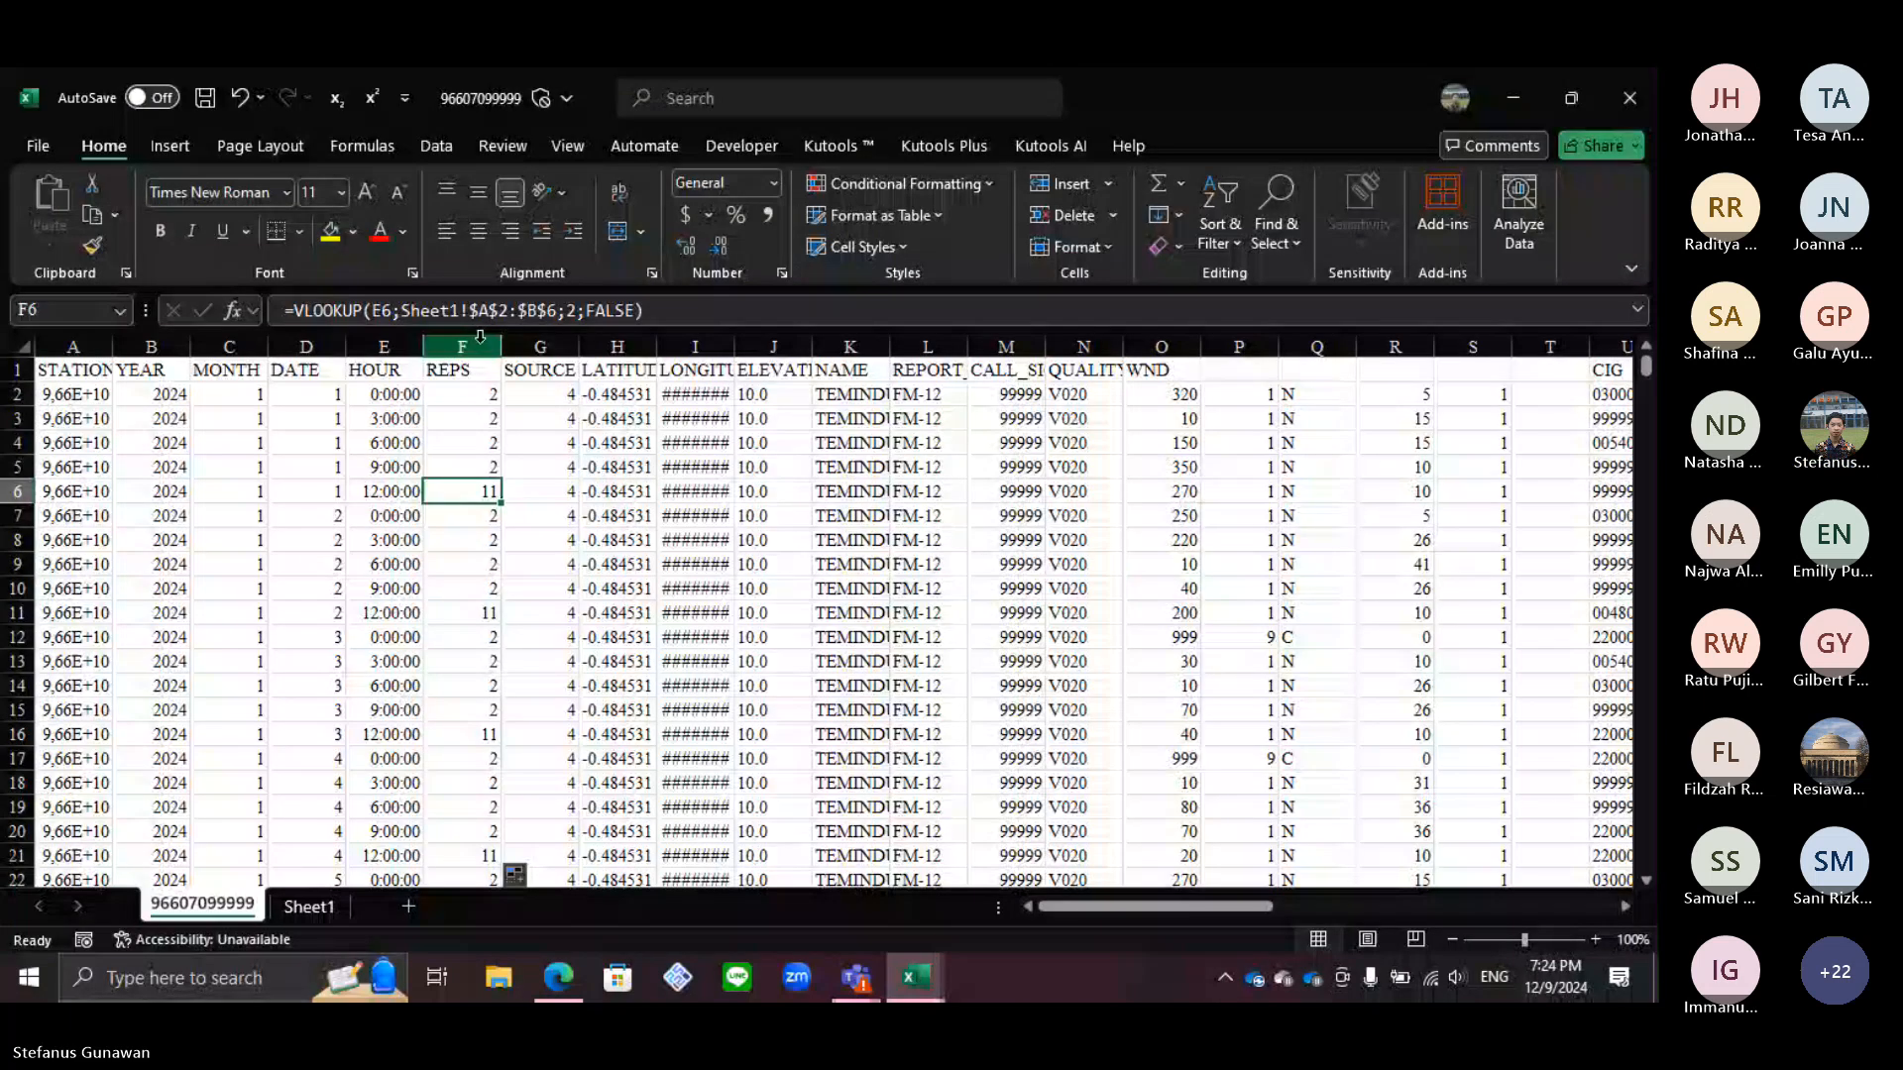
{"action": "left_click", "coordinate": [831, 146]}
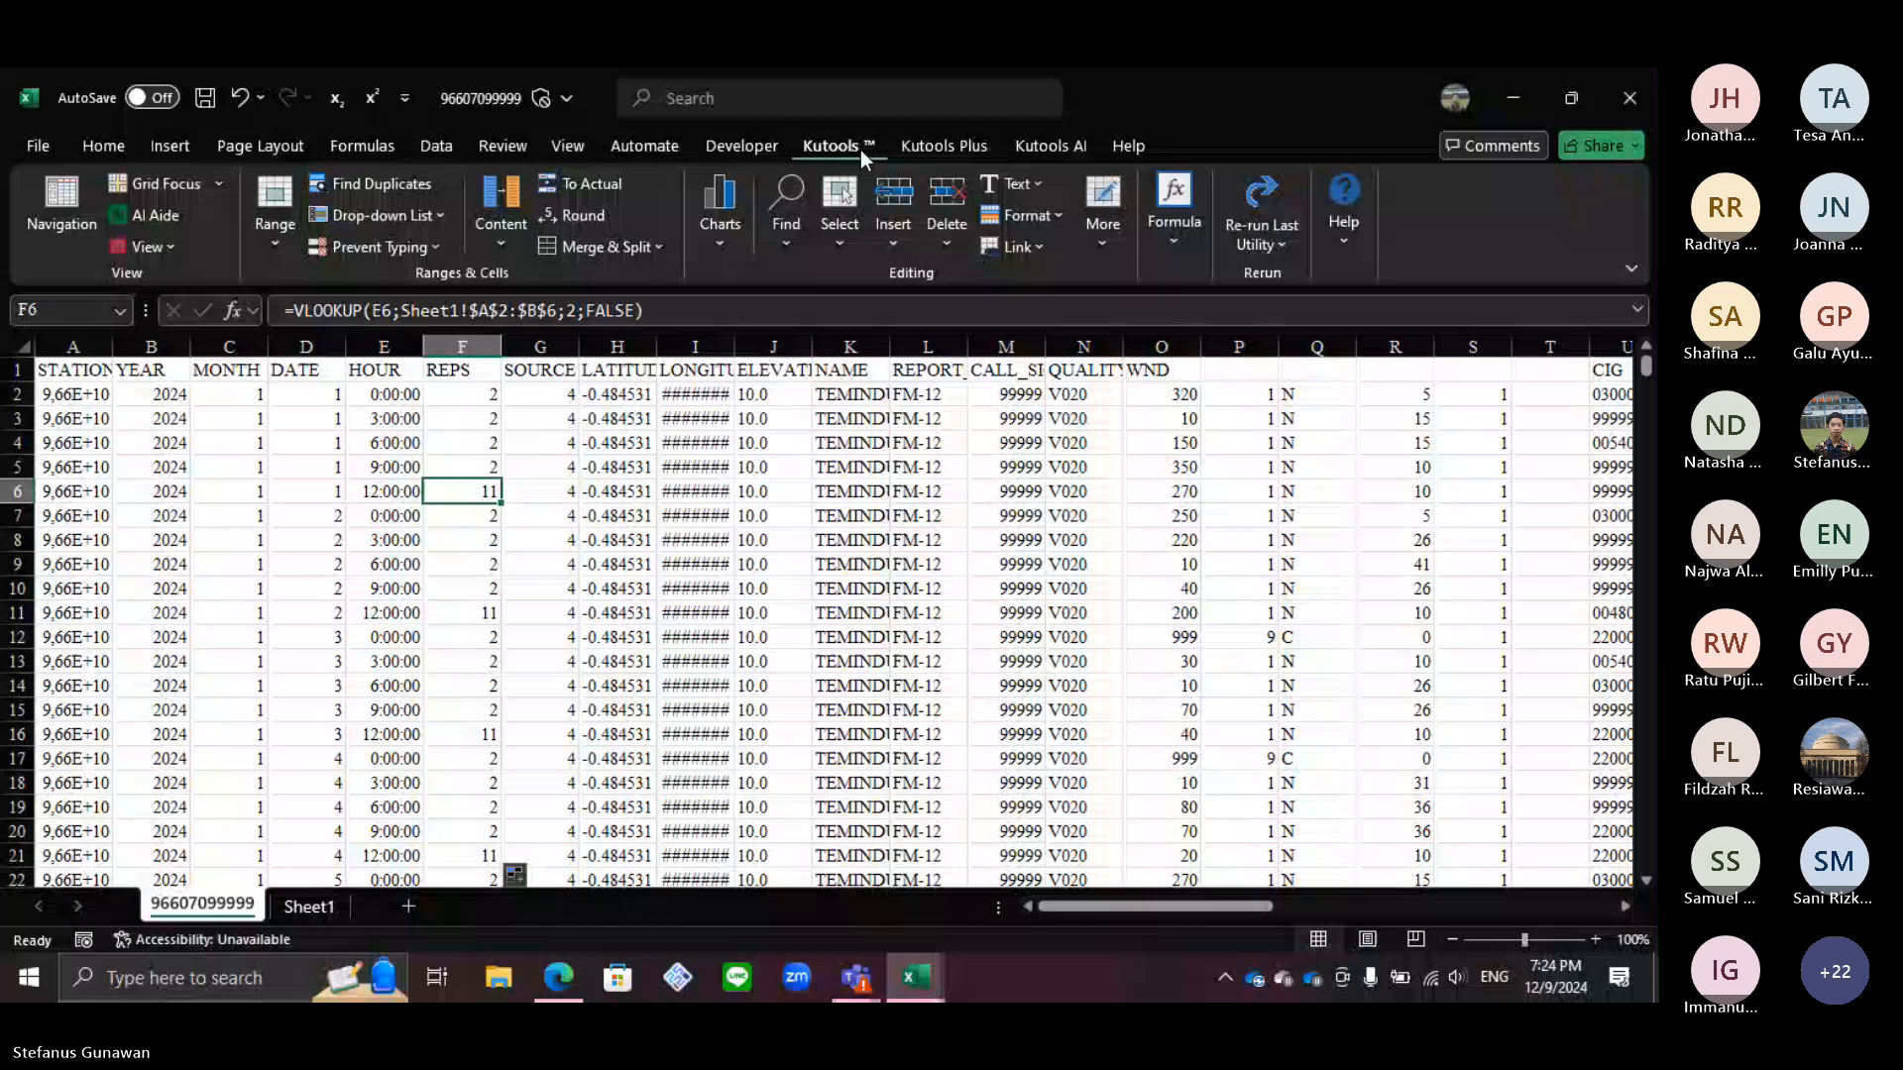
{"action": "left_click", "coordinate": [893, 238]}
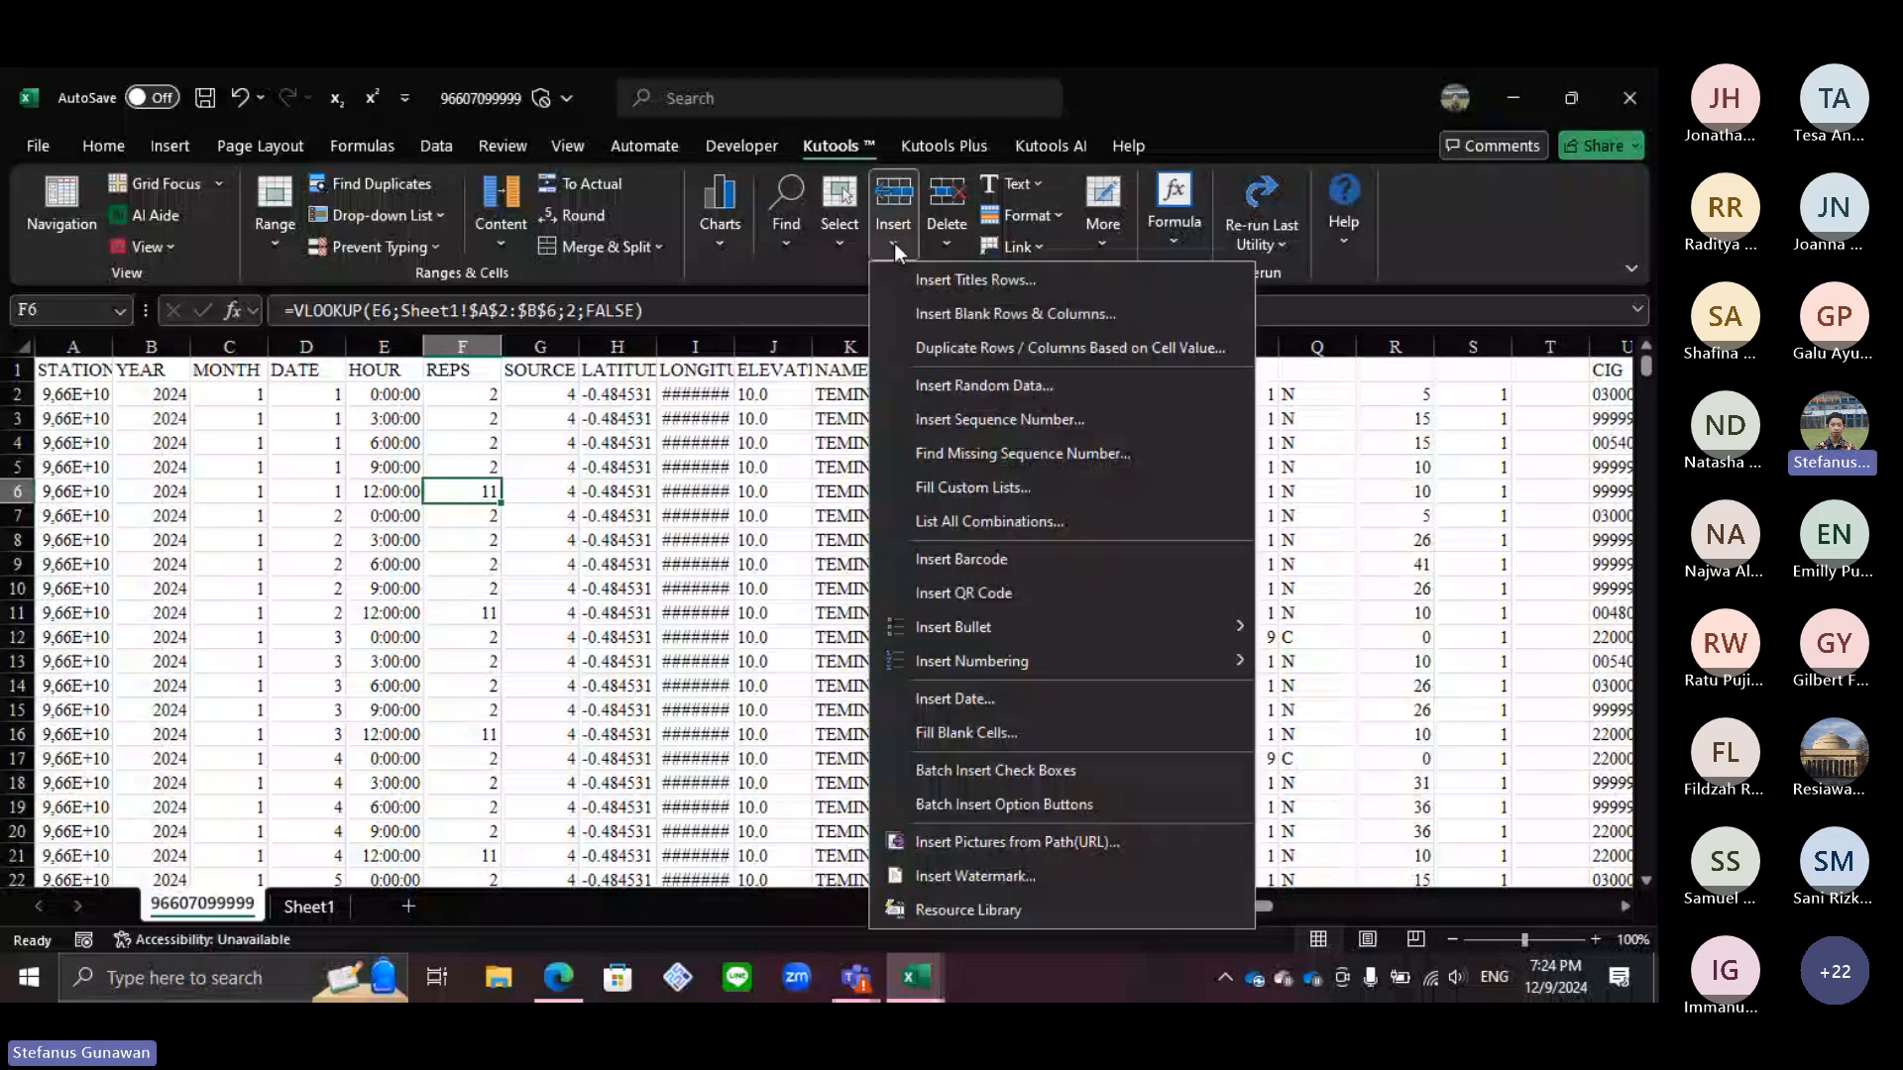
{"action": "left_click", "coordinate": [932, 348]}
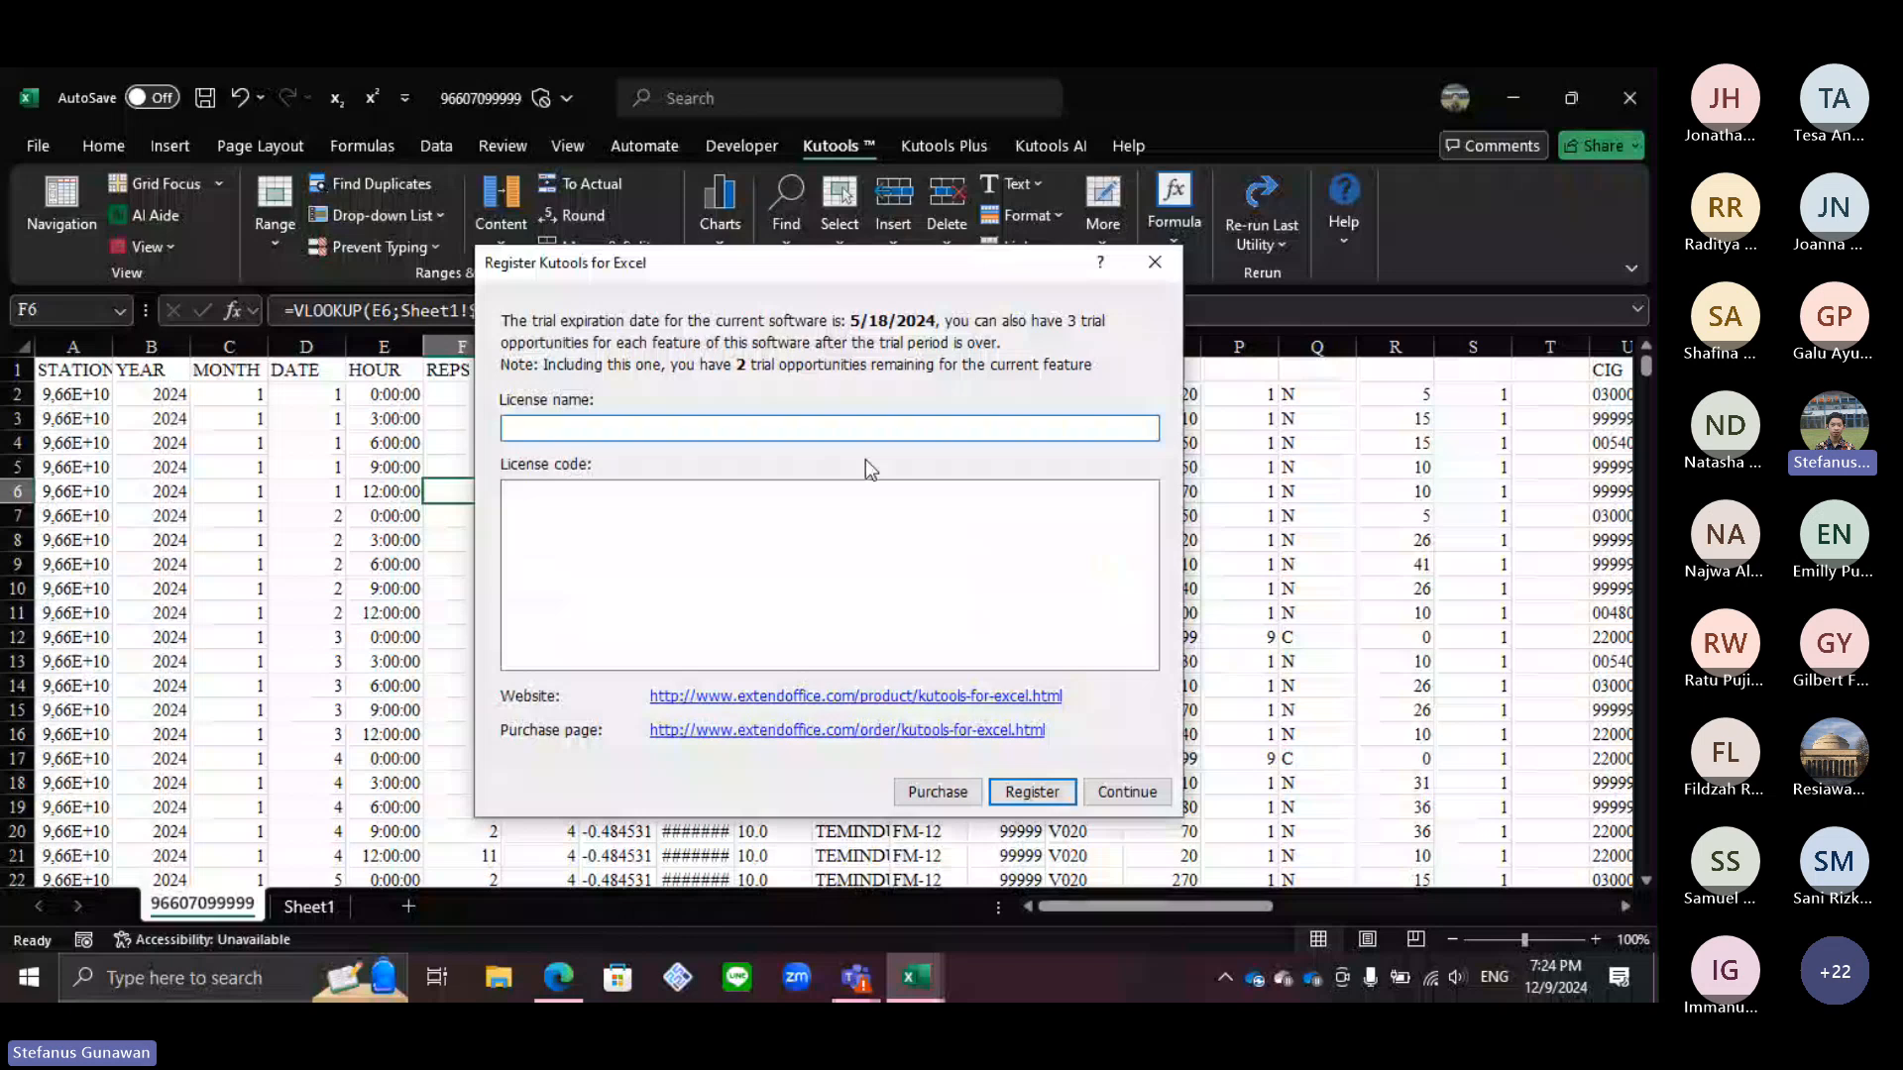
{"action": "left_click", "coordinate": [1127, 792]}
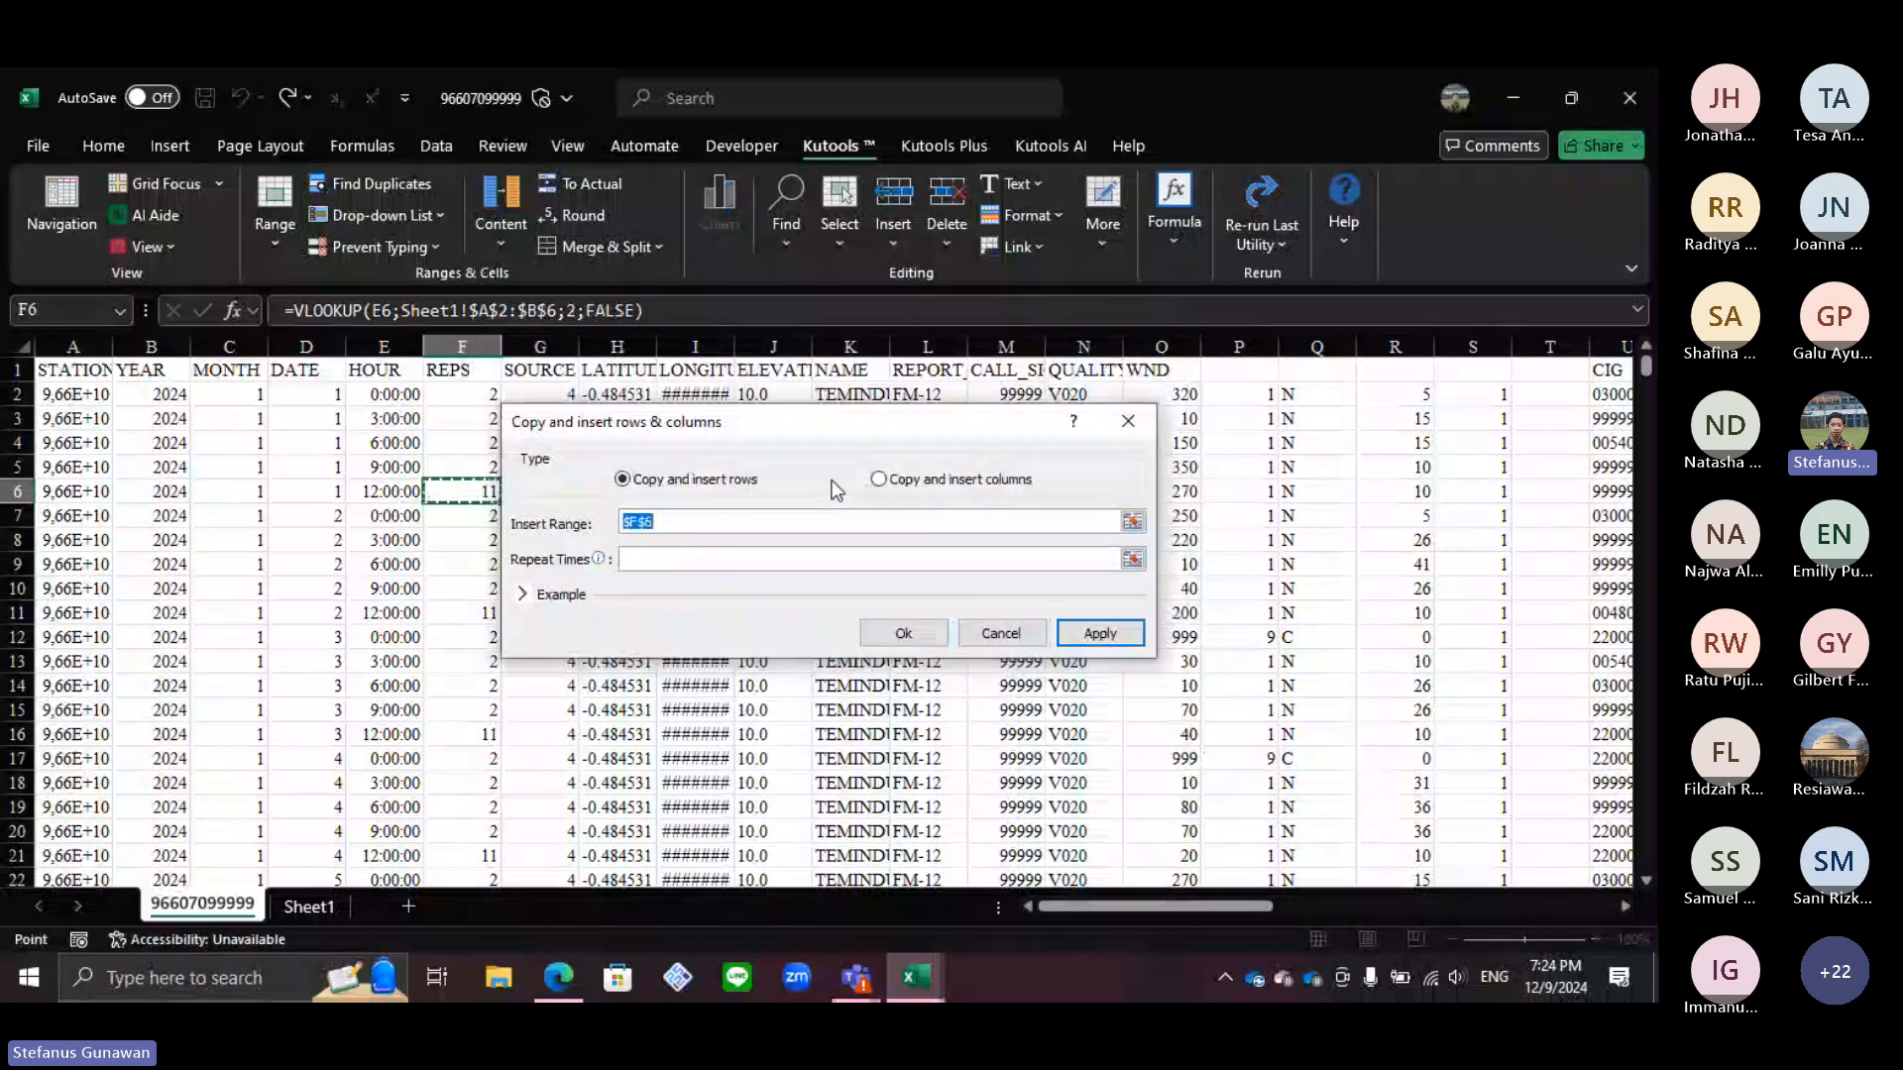
{"action": "left_click_drag", "start_coordinate": [629, 425], "coordinate": [727, 281]}
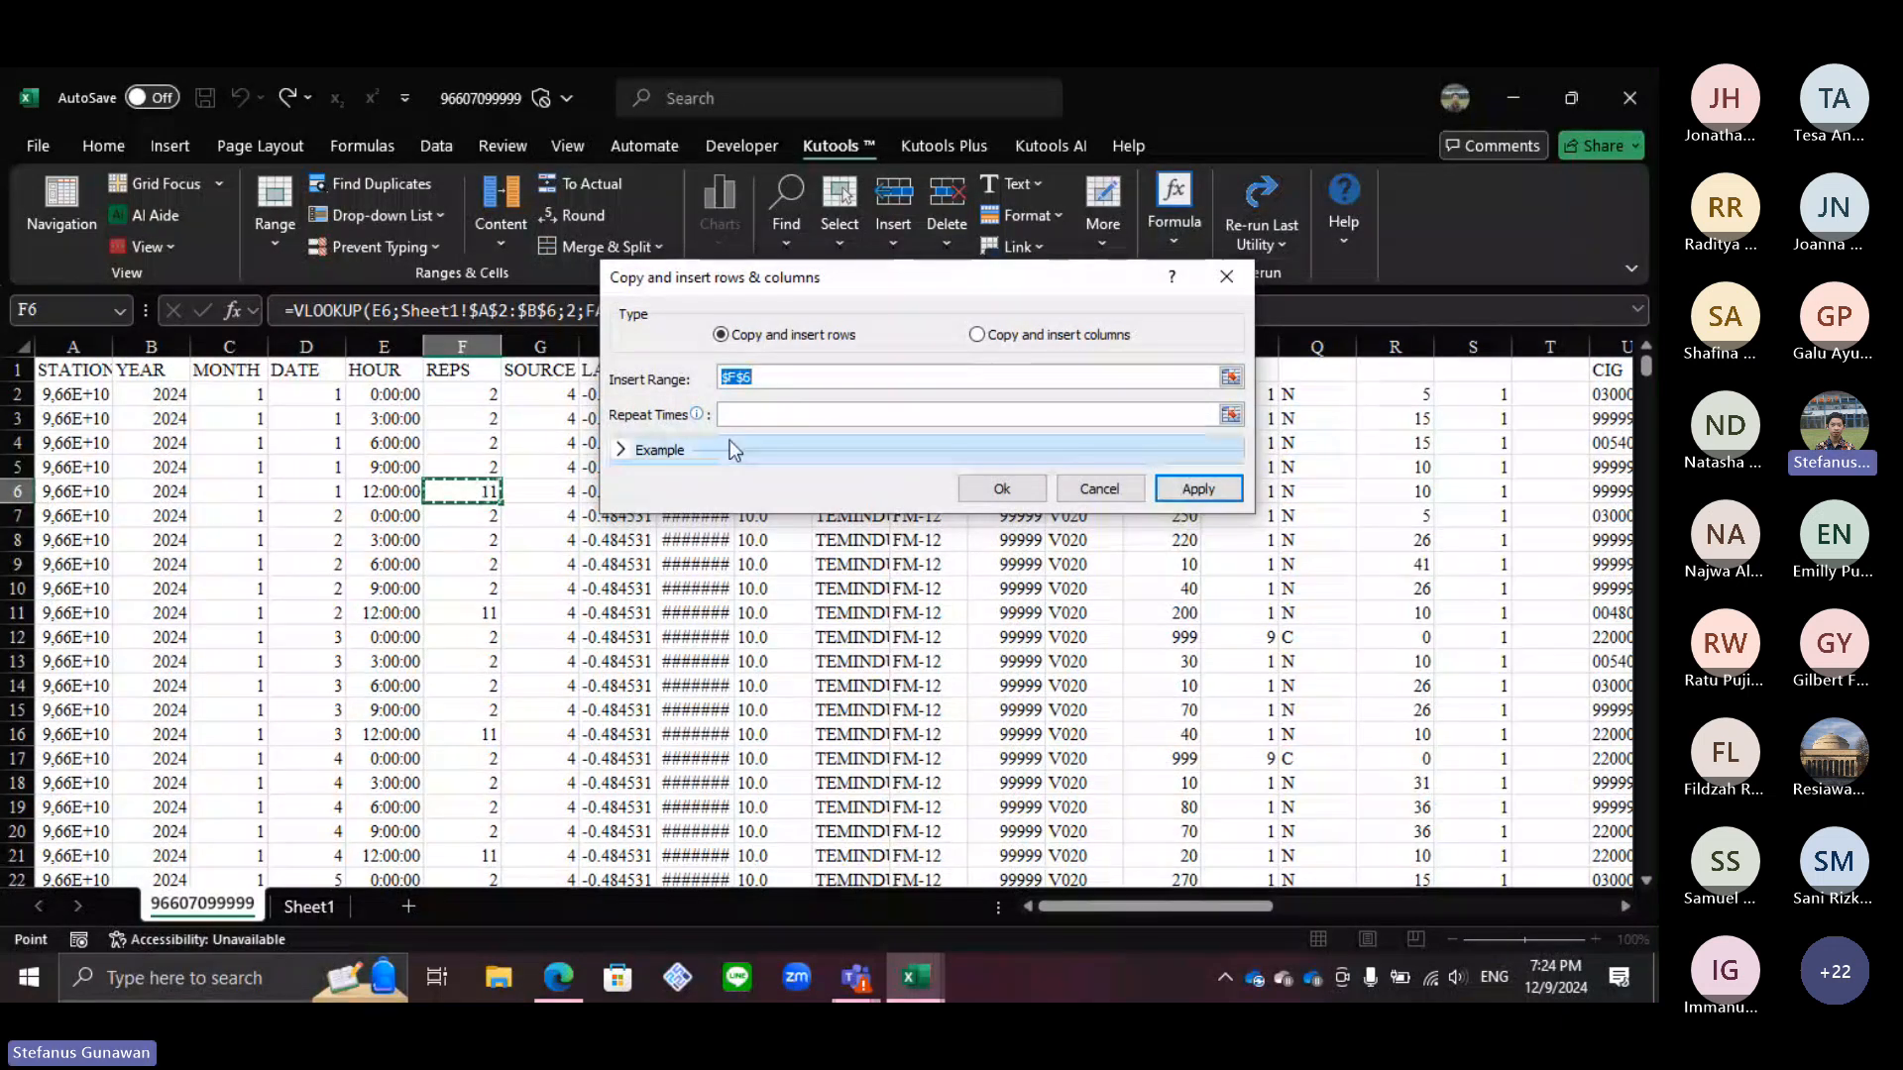
Step: Set the insert range for the copied rows to the HOUR data cells $E$2:$E$1495
{"action": "left_click", "coordinate": [386, 347]}
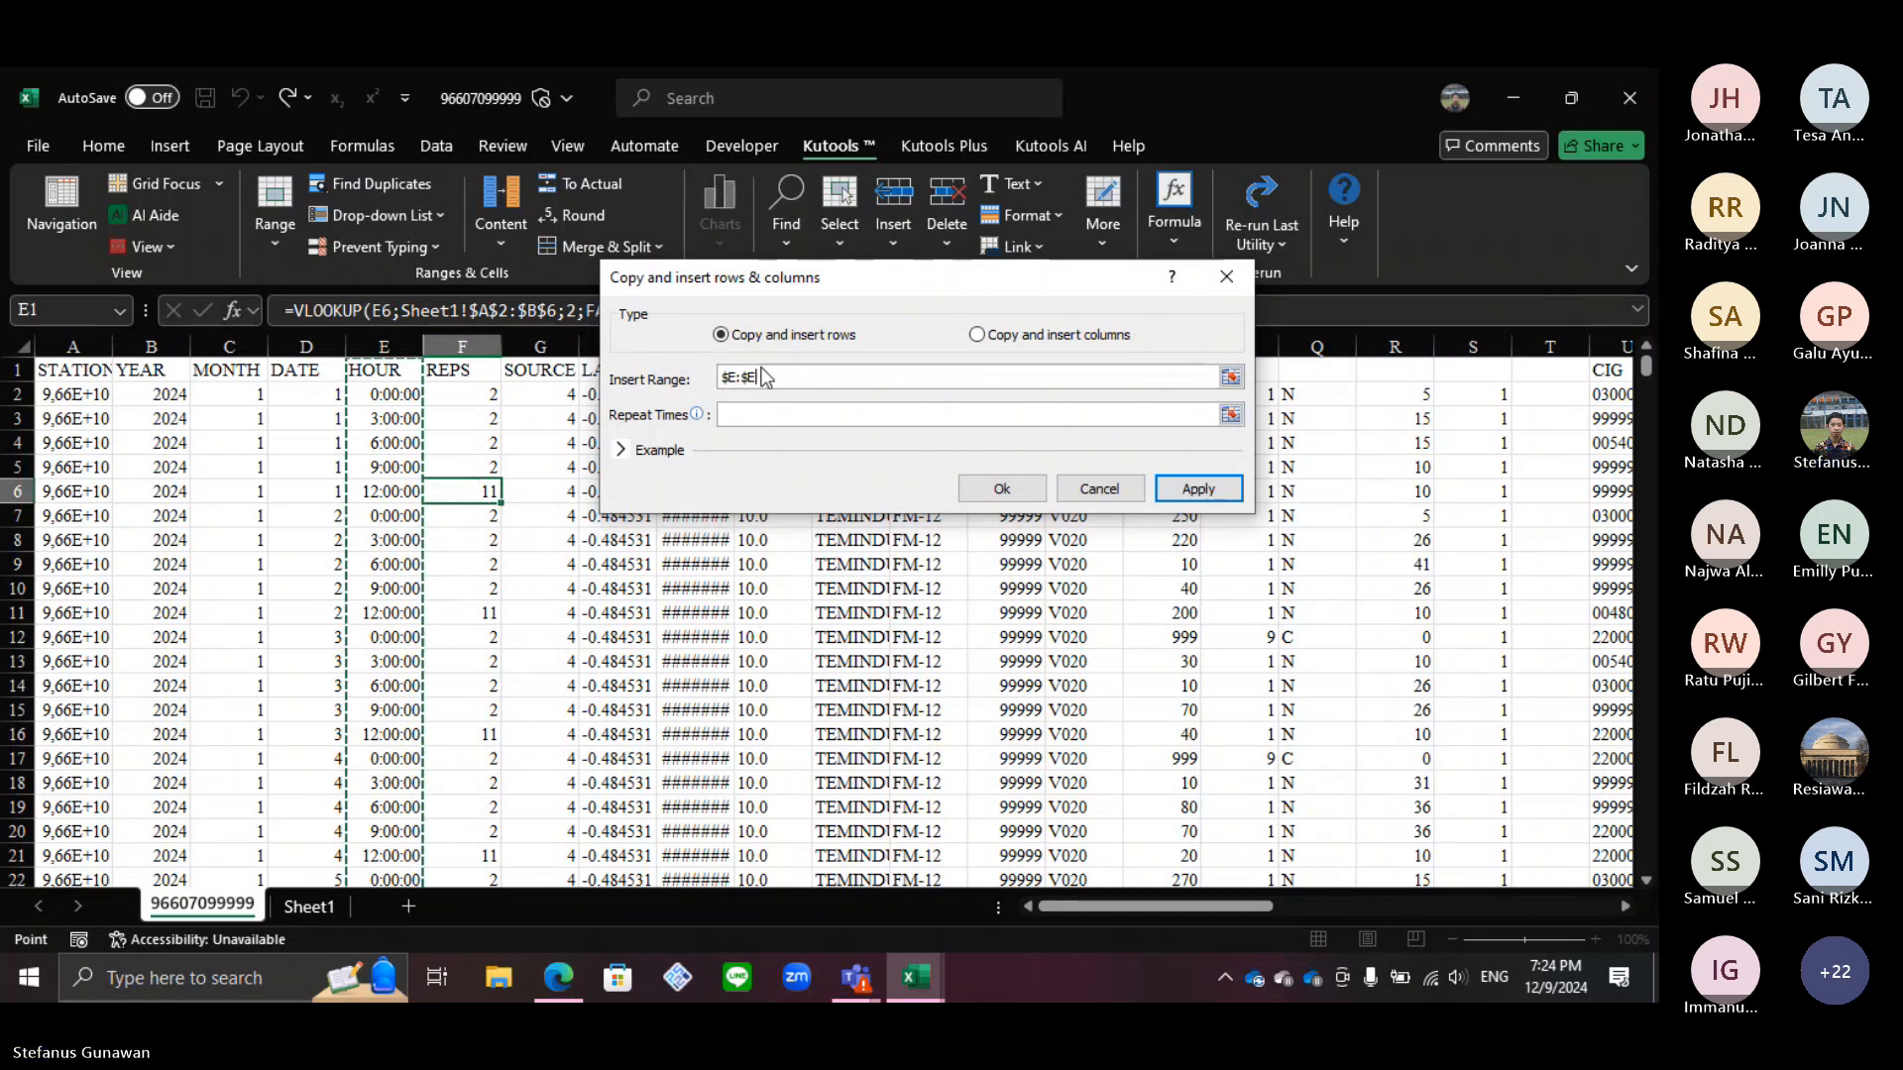
{"action": "left_click", "coordinate": [1230, 377]}
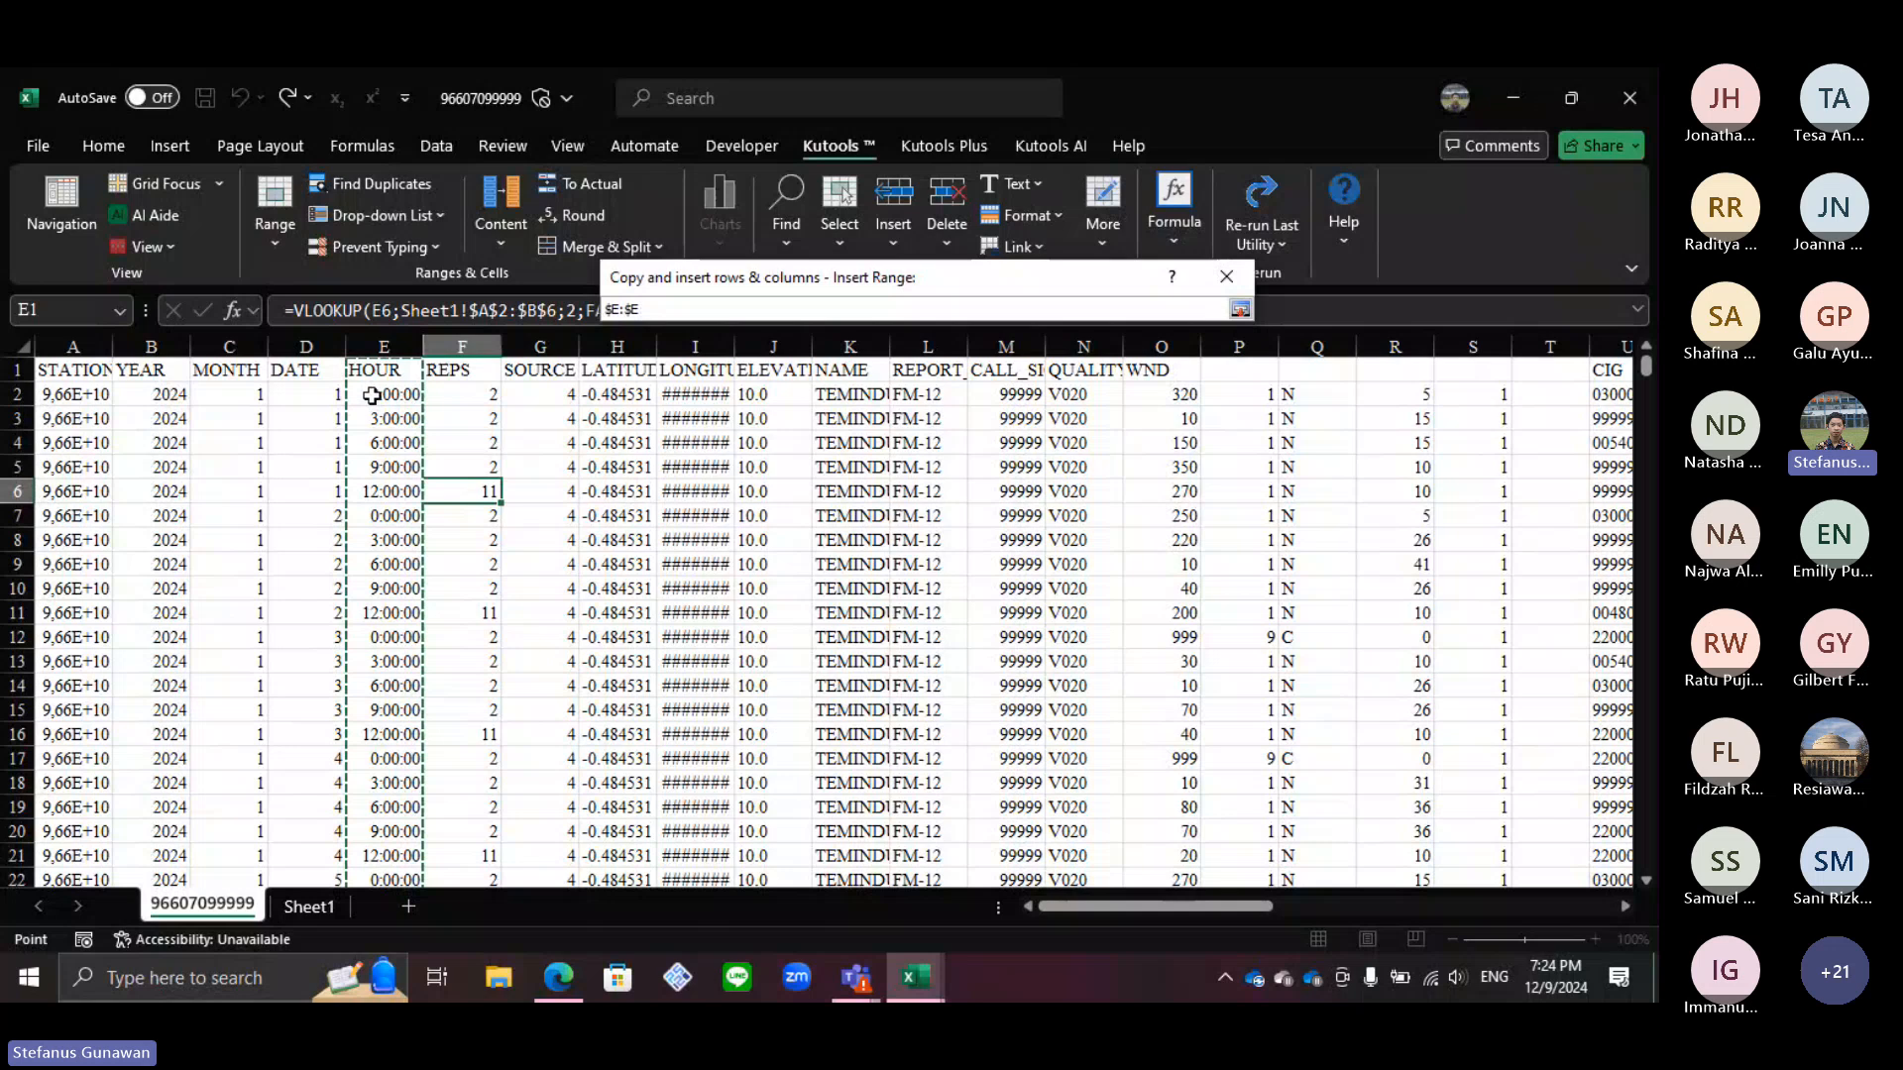
{"action": "left_click", "coordinate": [371, 395]}
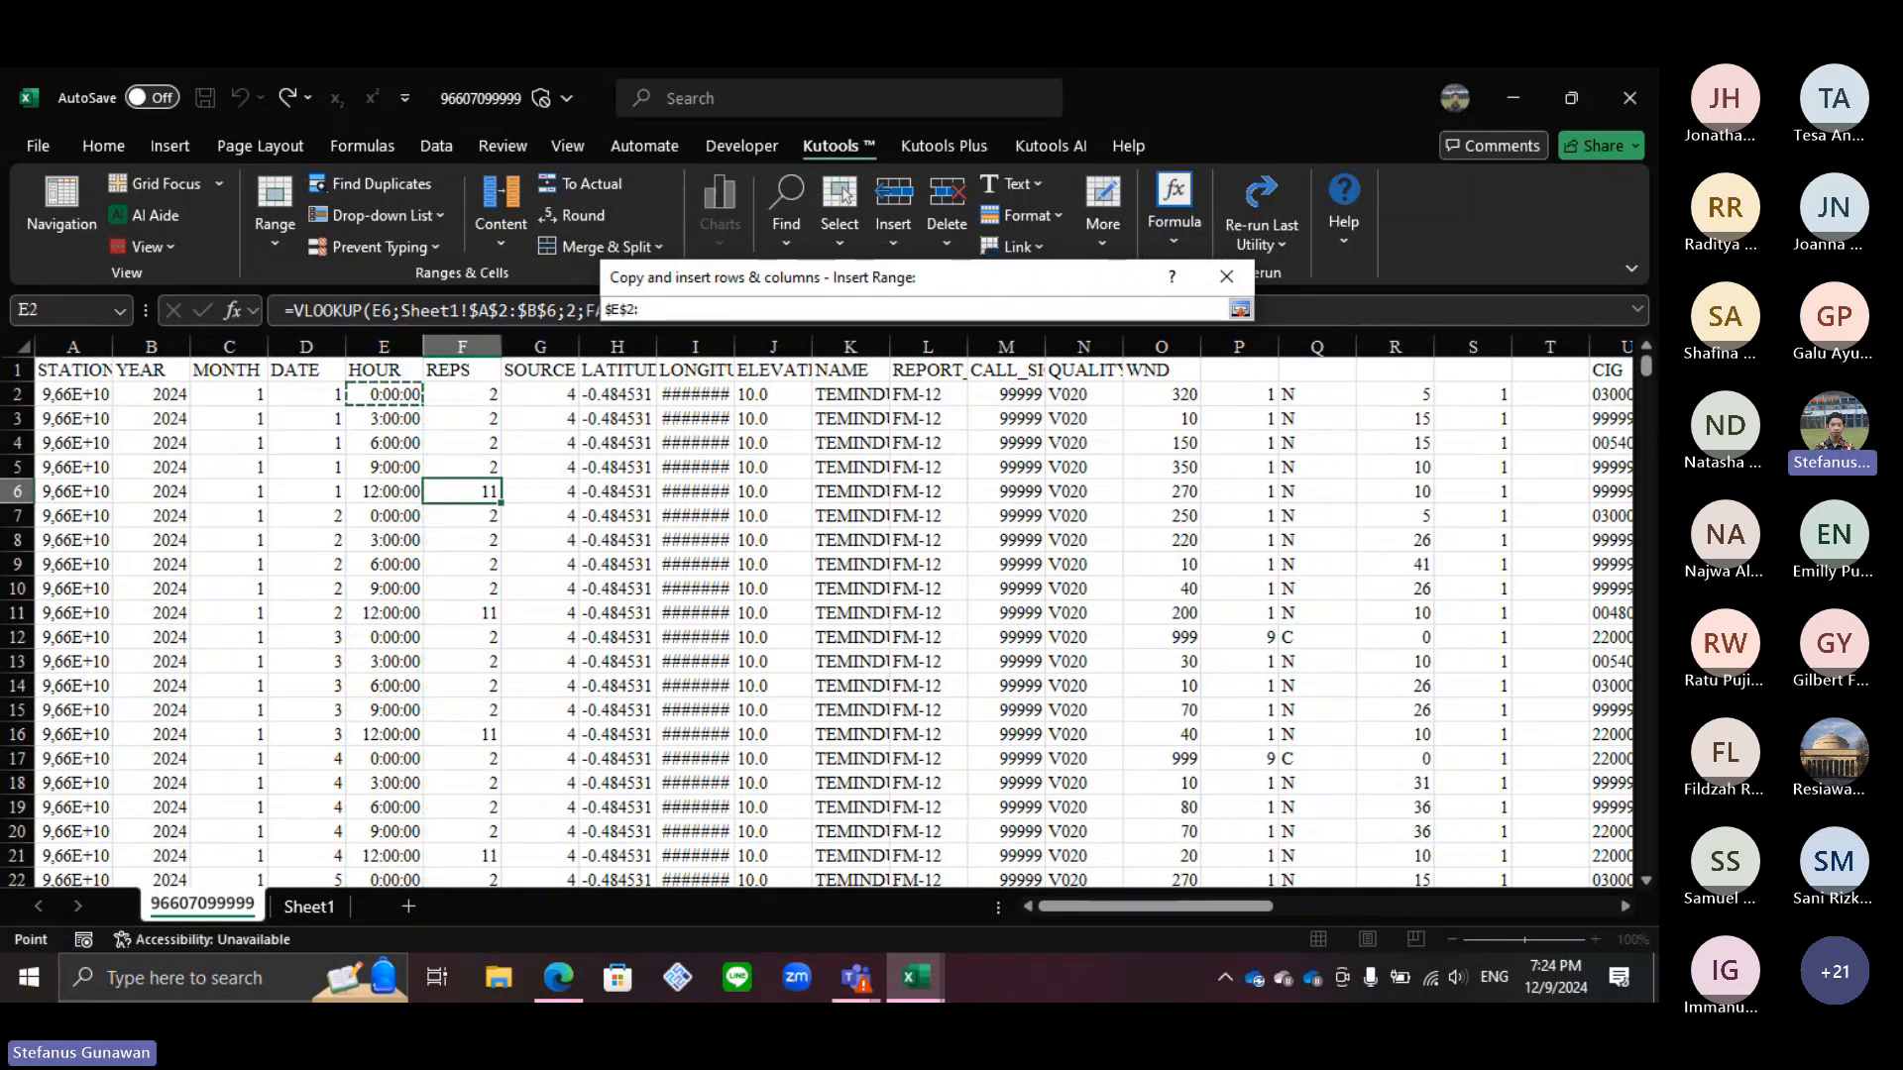
{"action": "left_click_drag", "start_coordinate": [1646, 366], "coordinate": [1645, 860]}
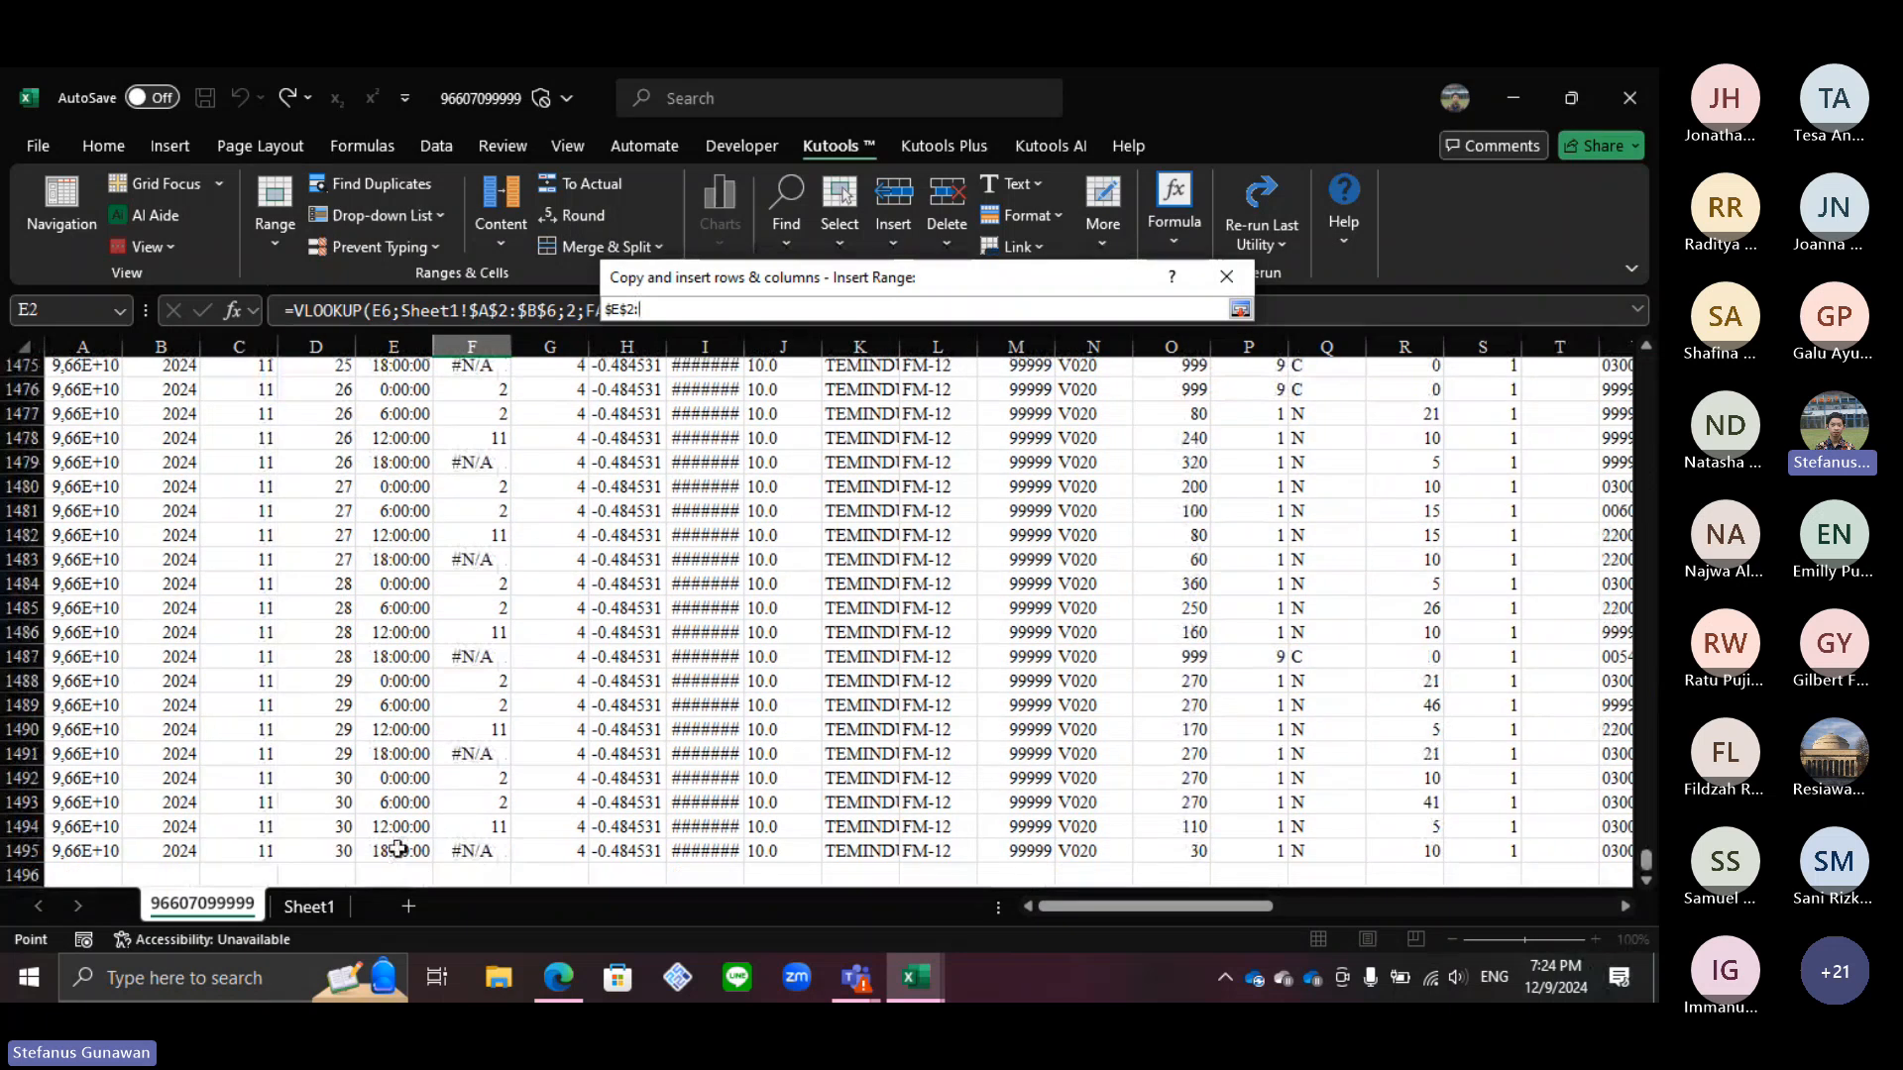
{"action": "left_click", "coordinate": [397, 849]}
{"action": "double_click", "coordinate": [670, 310]}
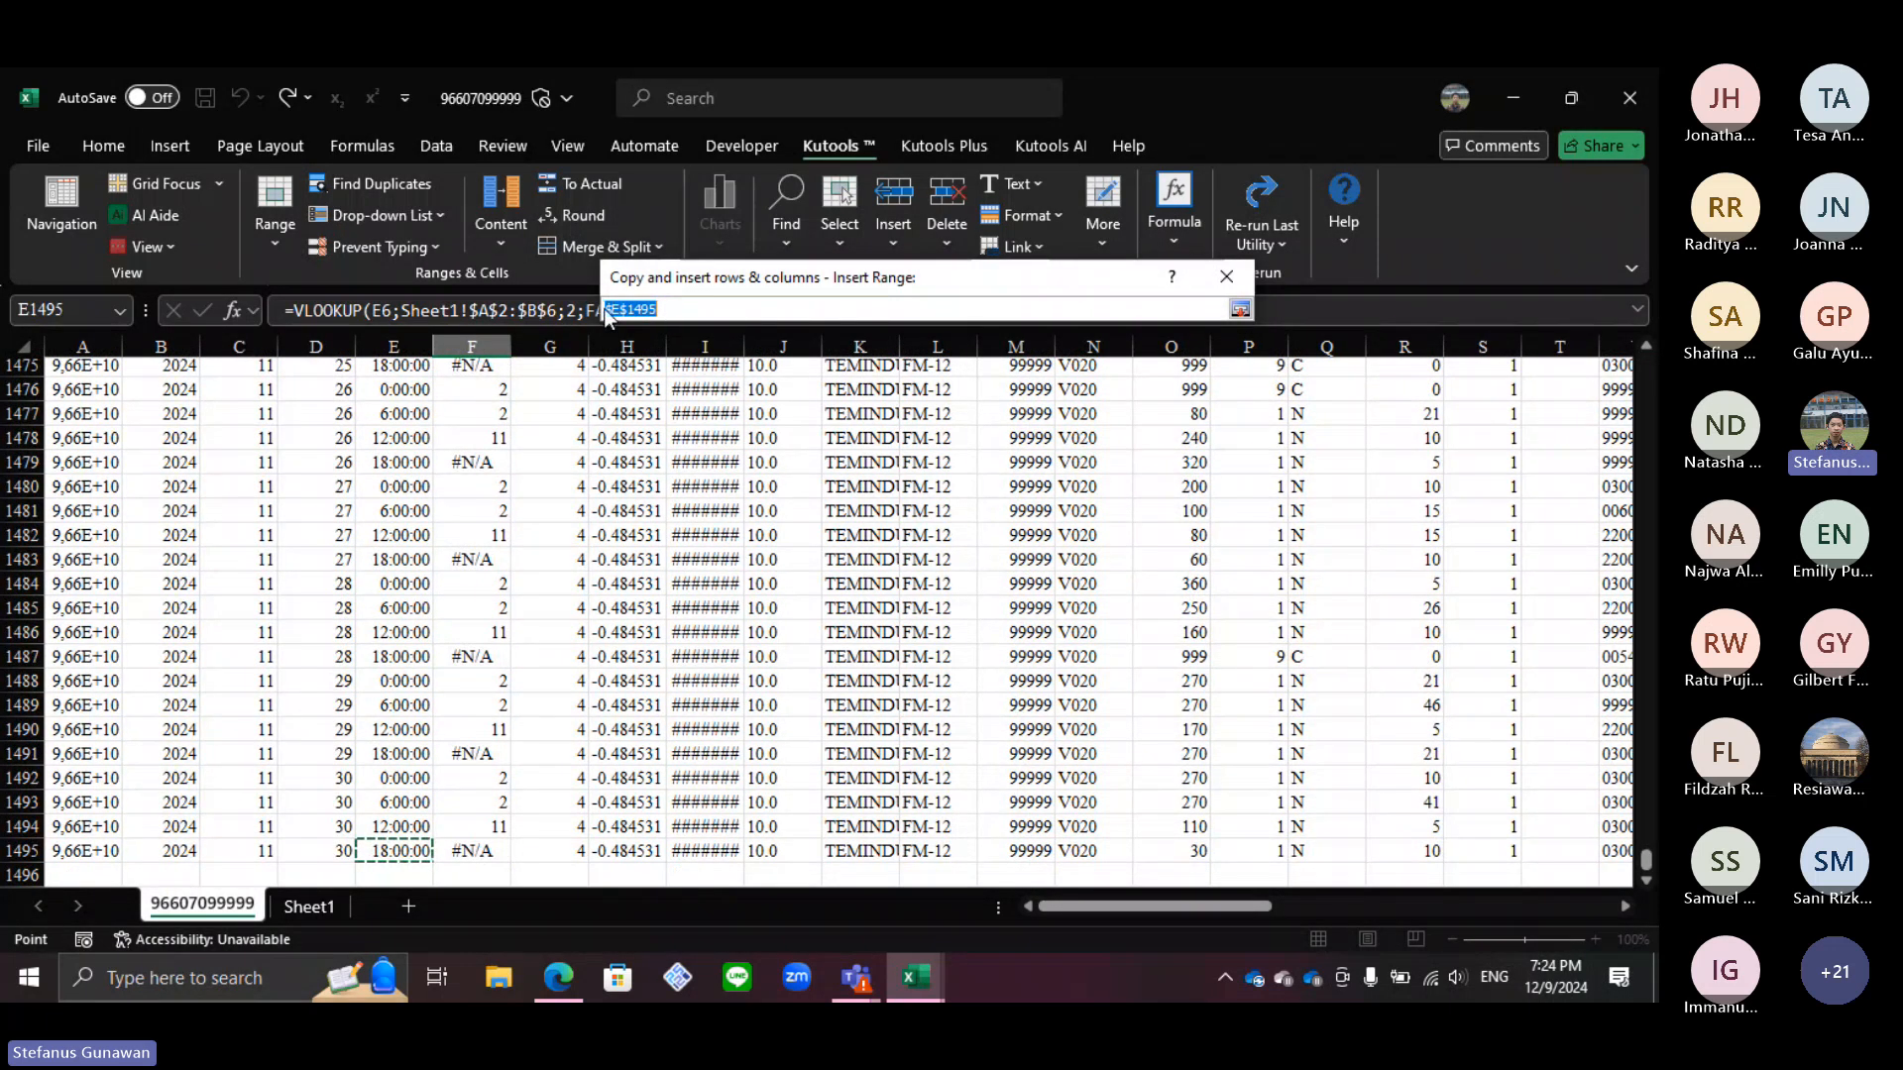
{"action": "left_click", "coordinate": [612, 311]}
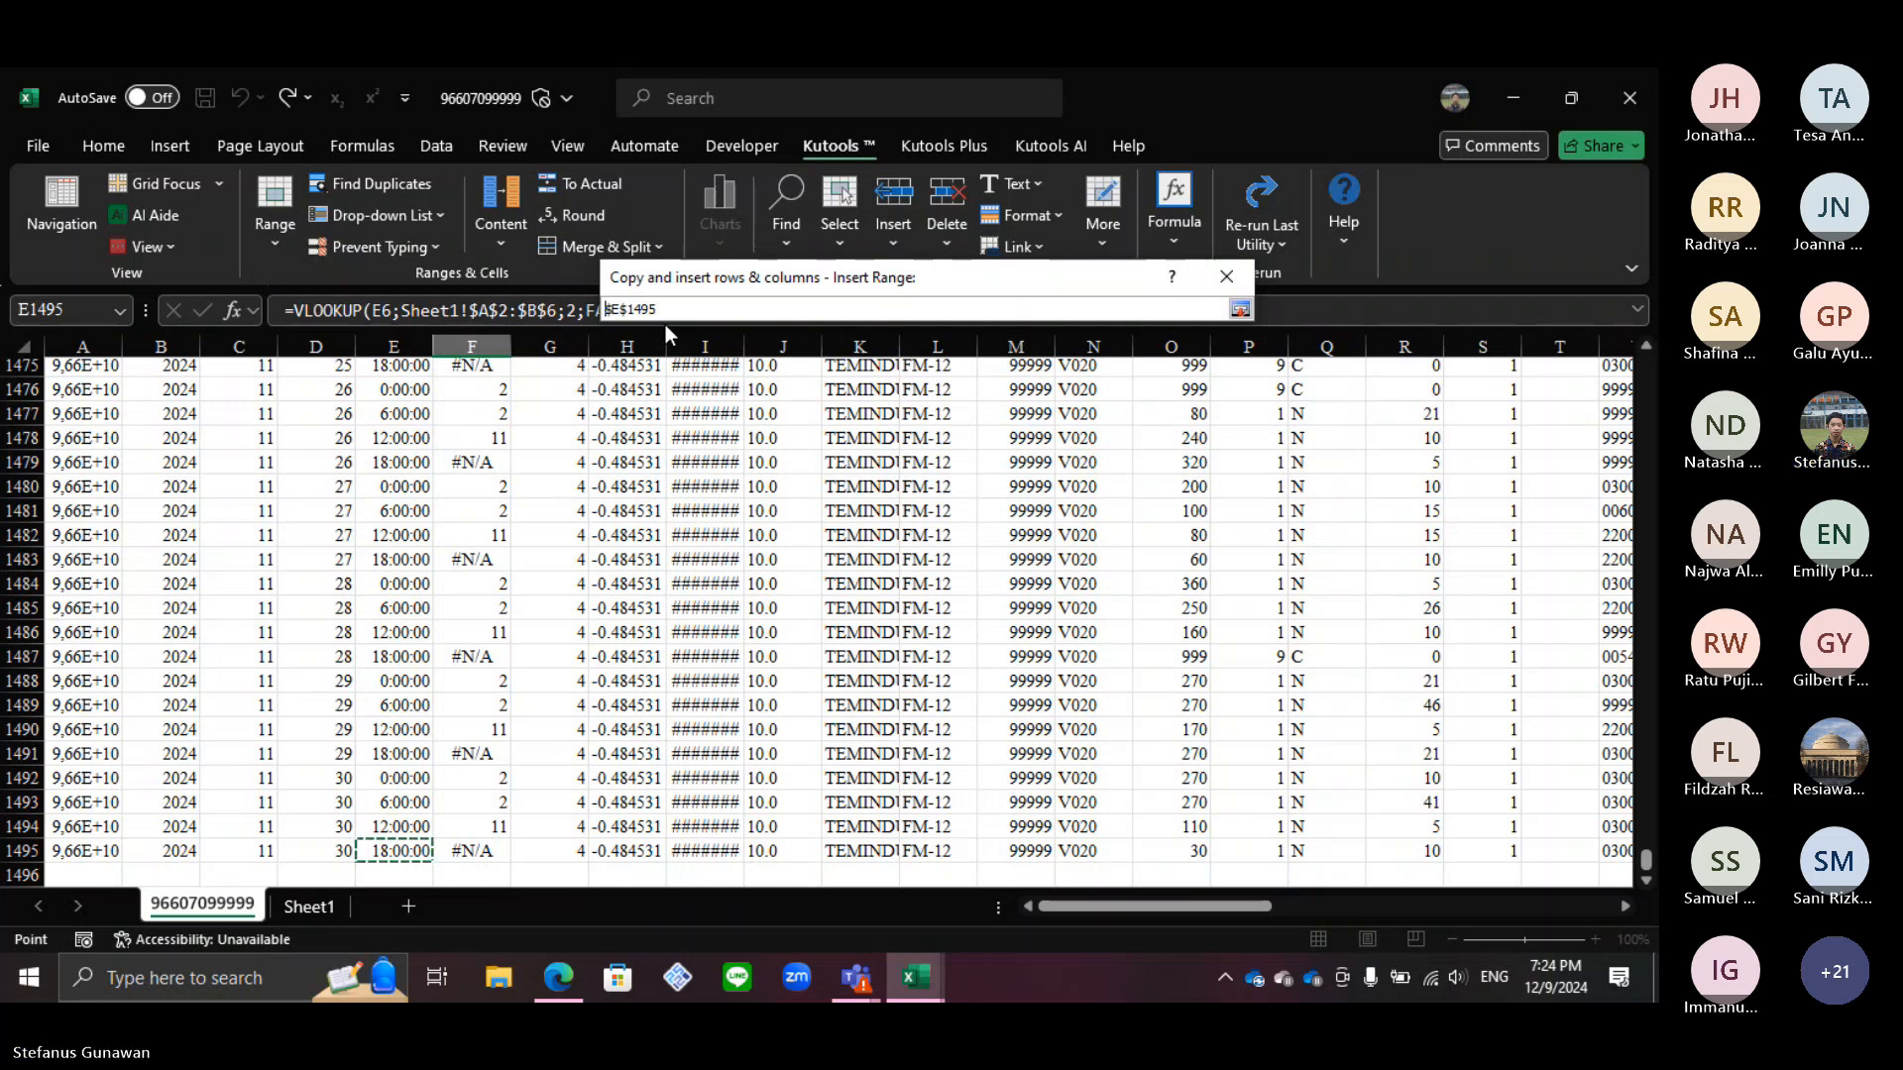
{"action": "key", "text": "Return"}
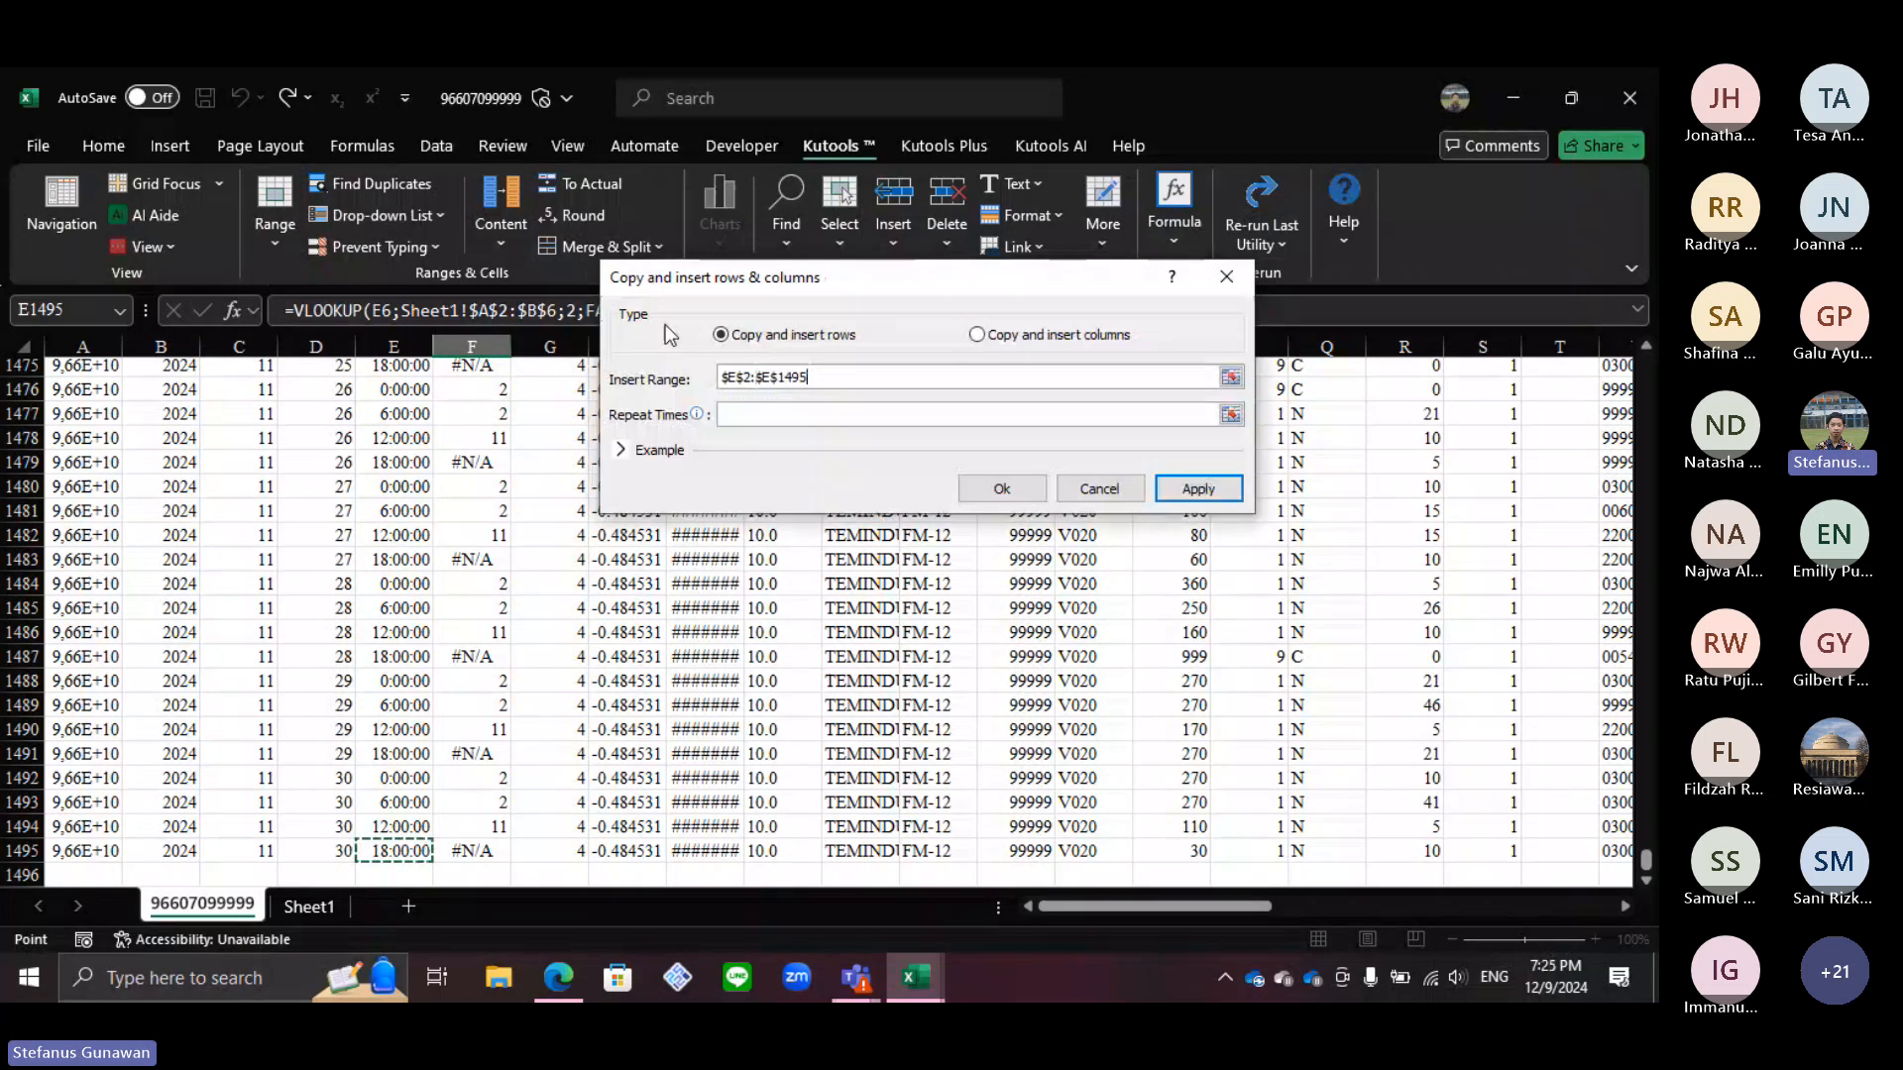
Step: Copy the insert range address and paste it as the Repeat Times reference
{"action": "left_click_drag", "start_coordinate": [815, 377], "coordinate": [704, 376]}
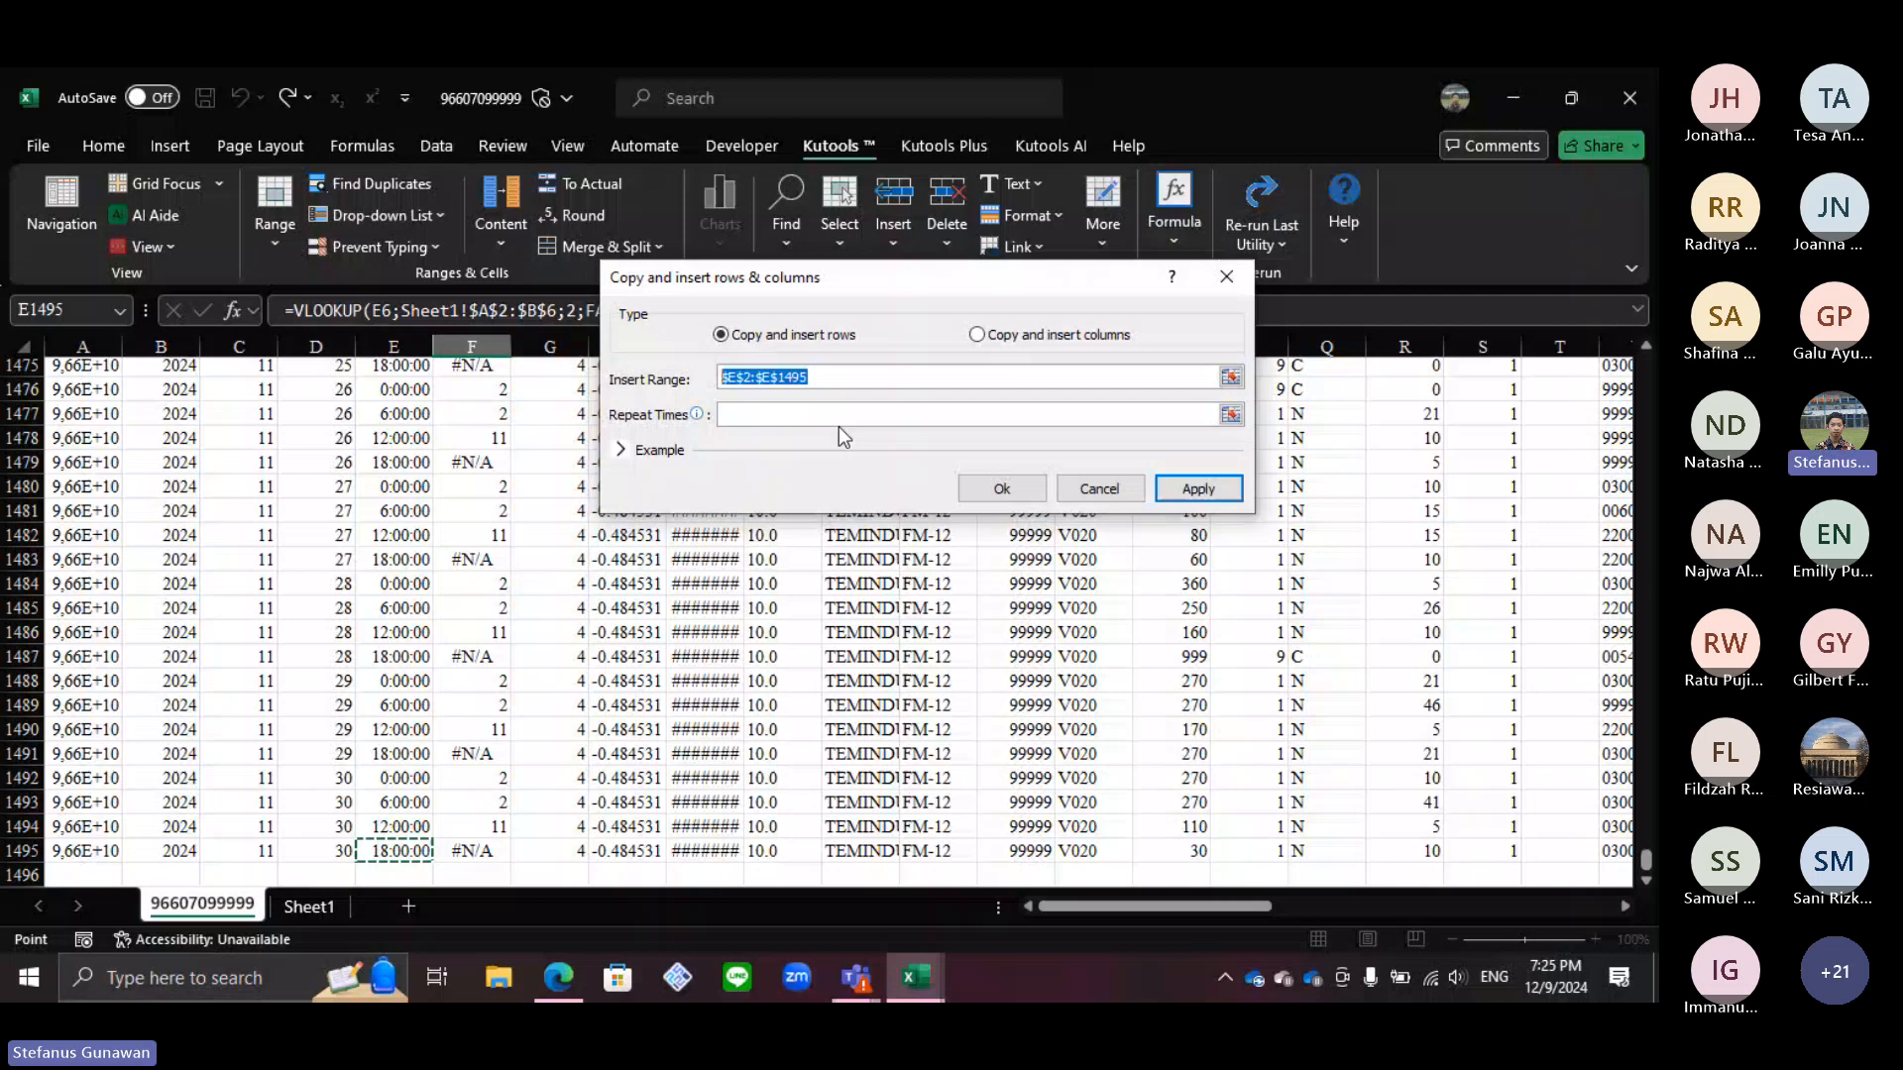
{"action": "left_click_drag", "start_coordinate": [1647, 860], "coordinate": [1646, 366]}
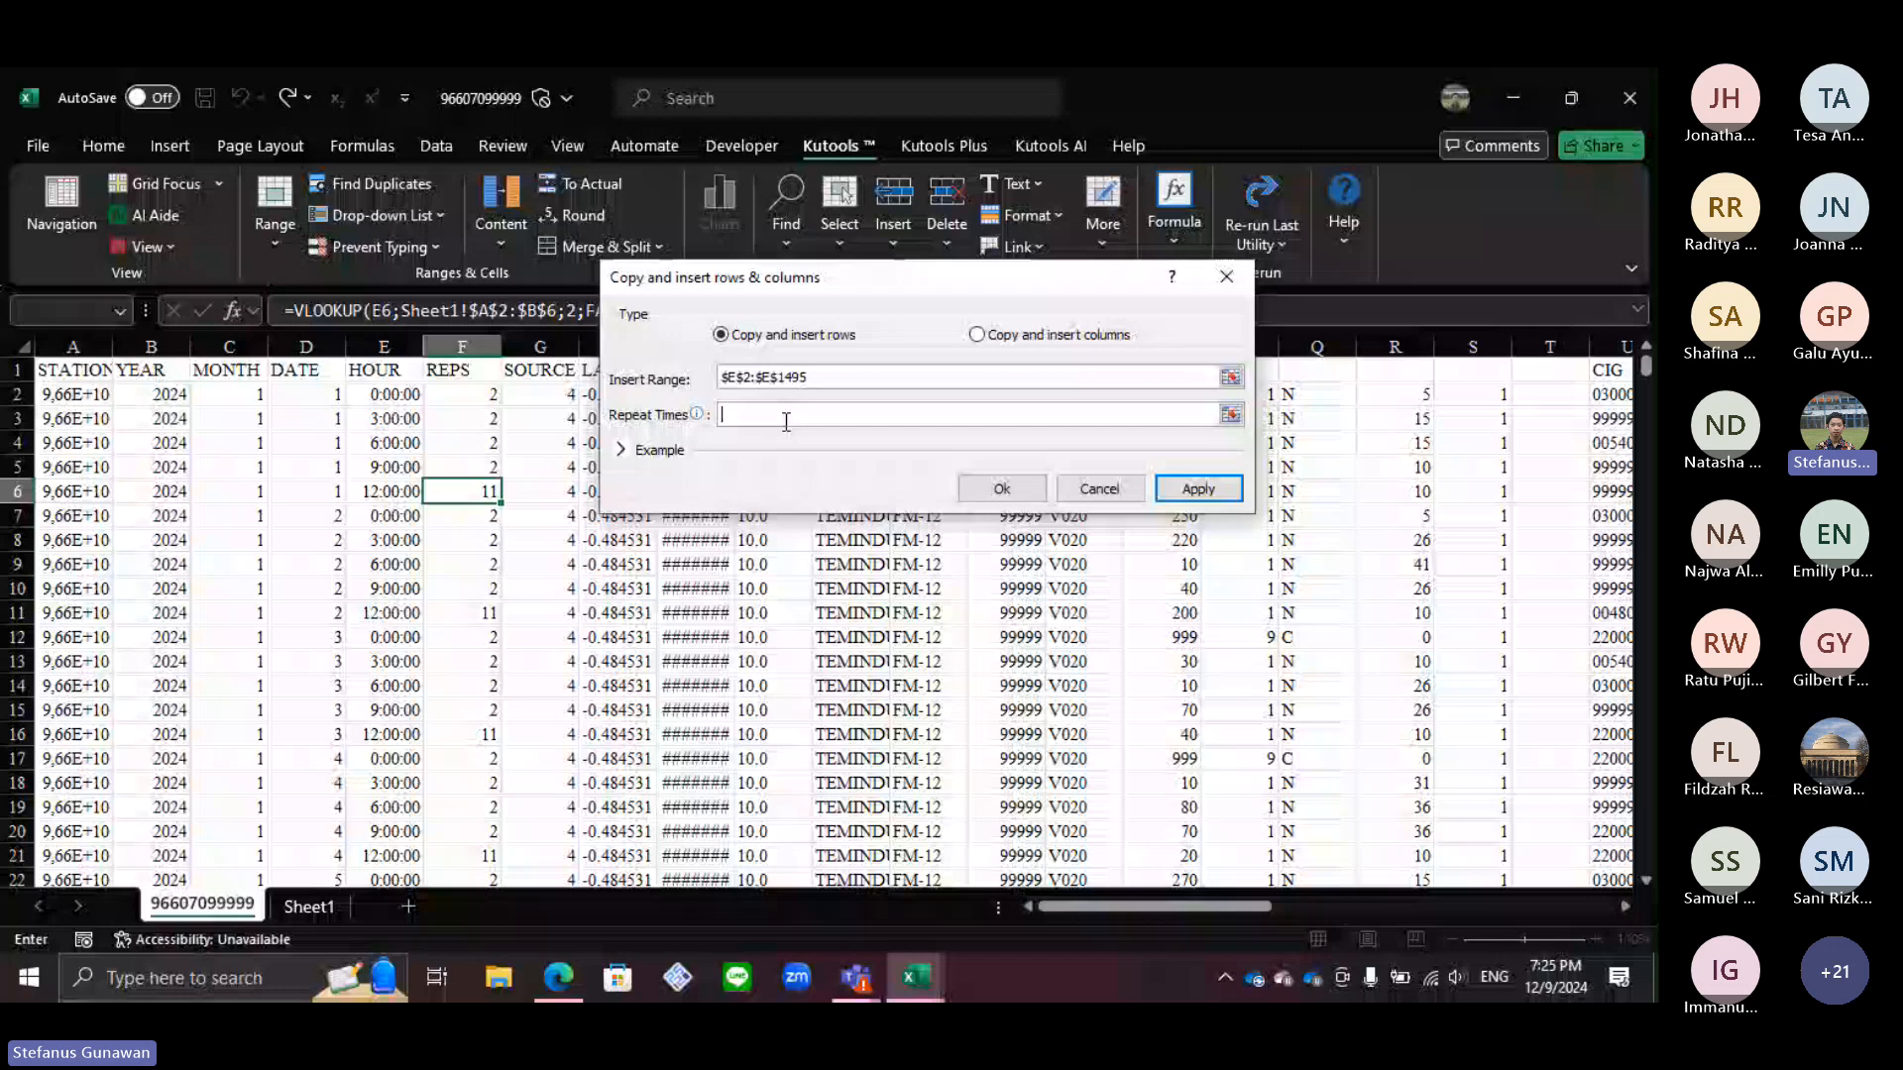
{"action": "key", "text": "ctrl+v"}
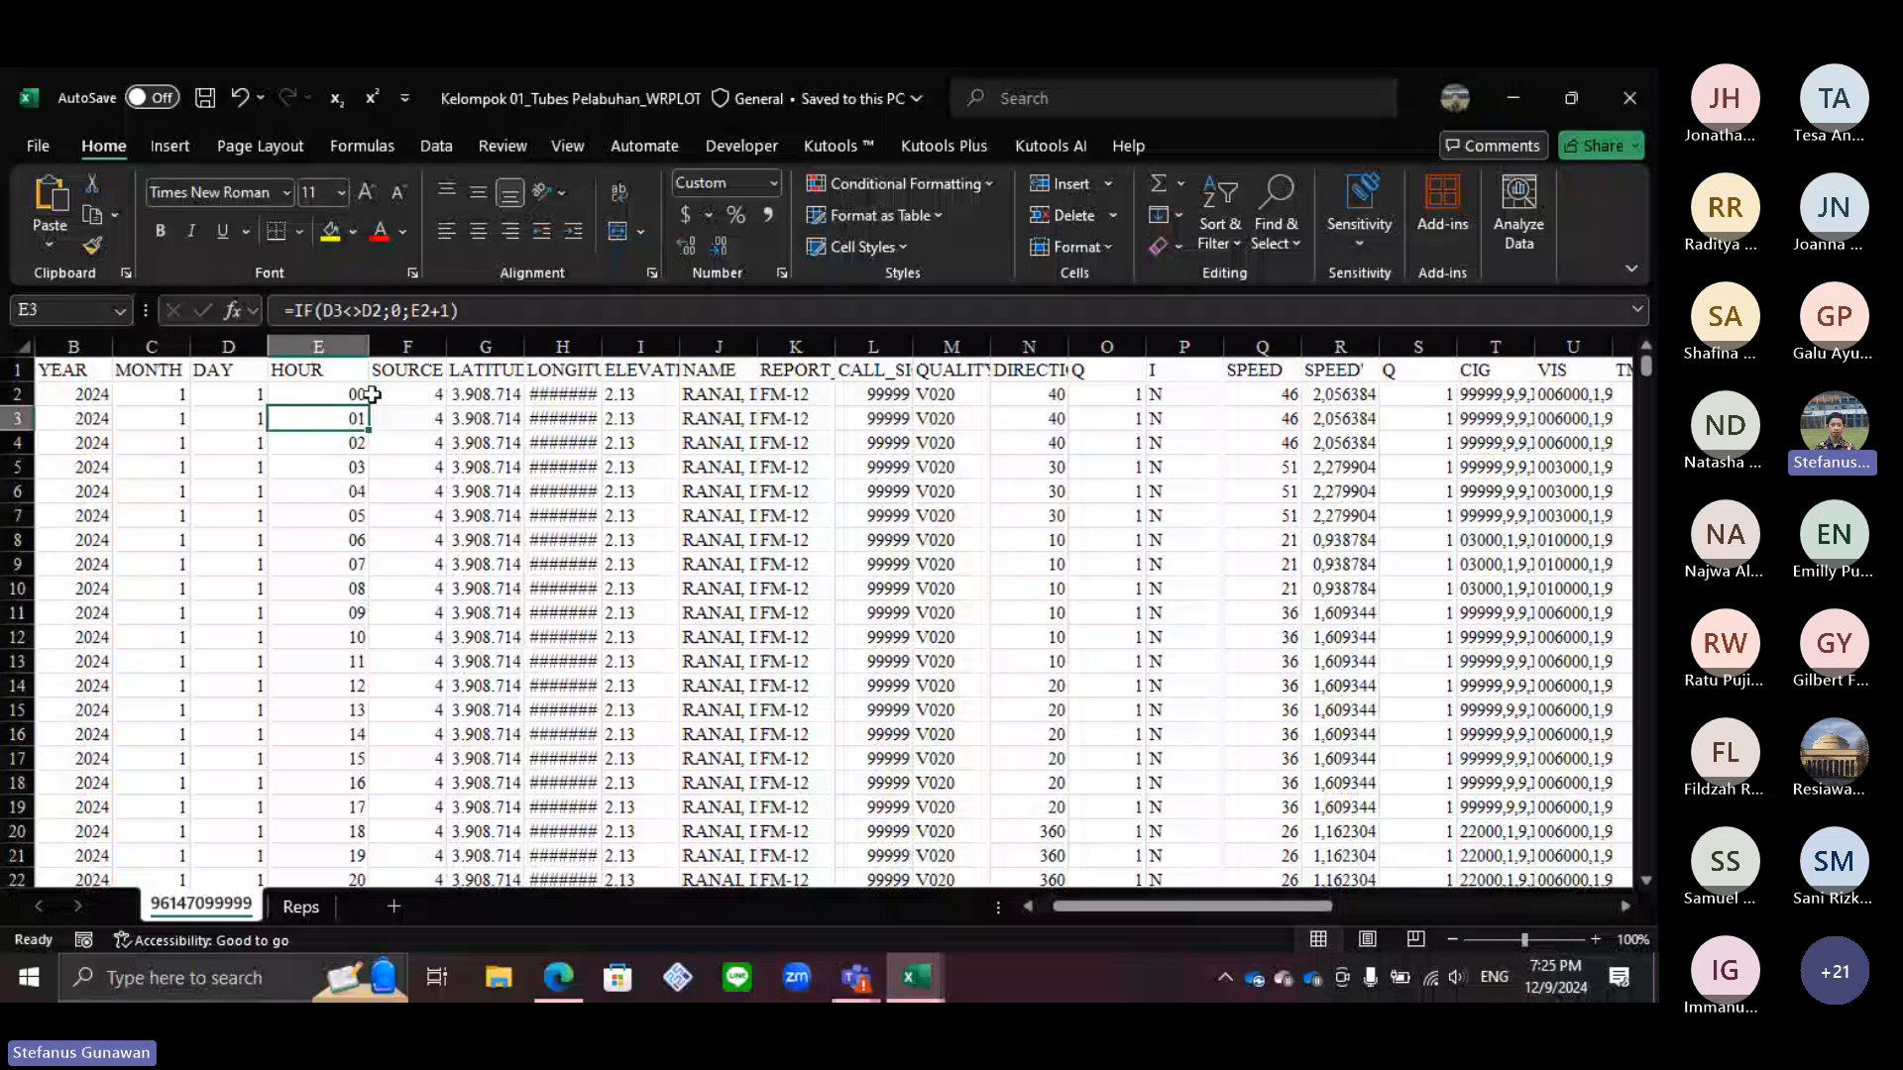
Step: Examine the parts of the formula =IF(D3<>D2;0;E2+1) in E3 of the HOUR column, leaving it unedited
{"action": "left_click", "coordinate": [334, 300]}
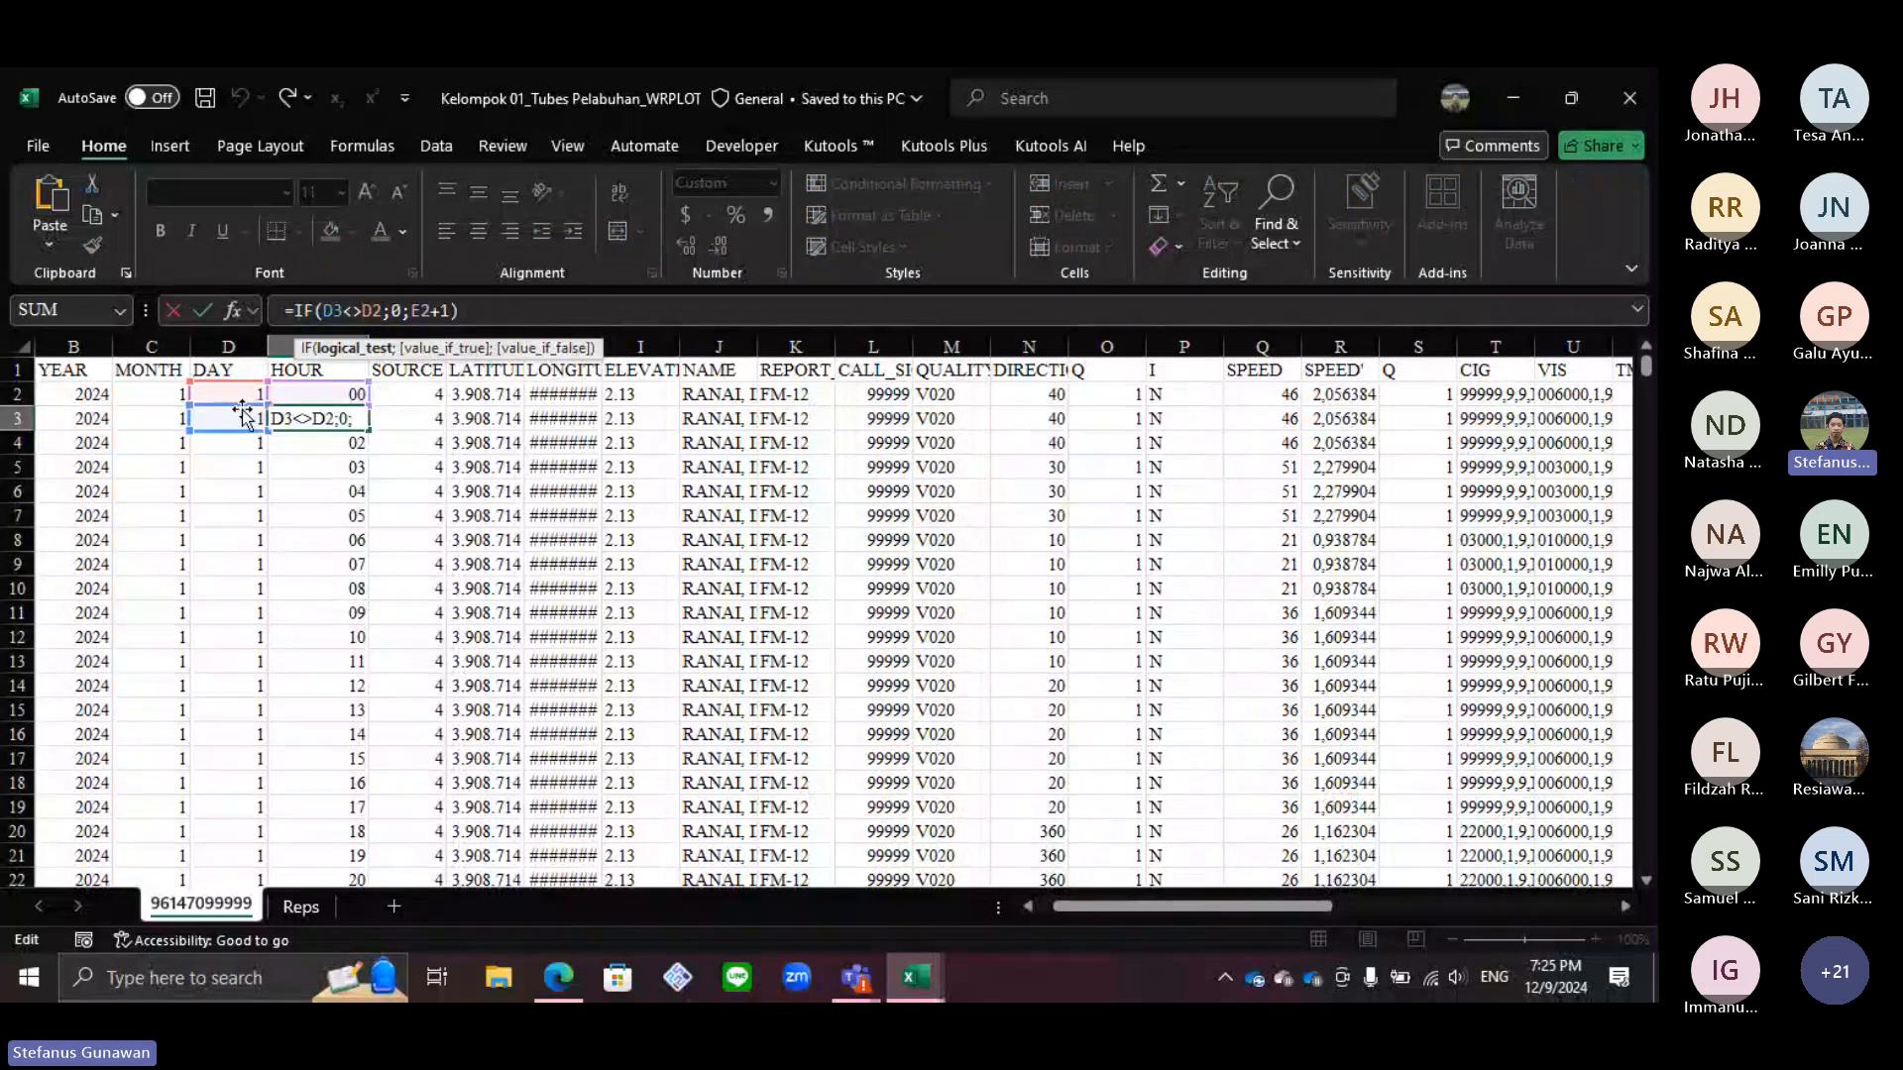
{"action": "double_click", "coordinate": [395, 310]}
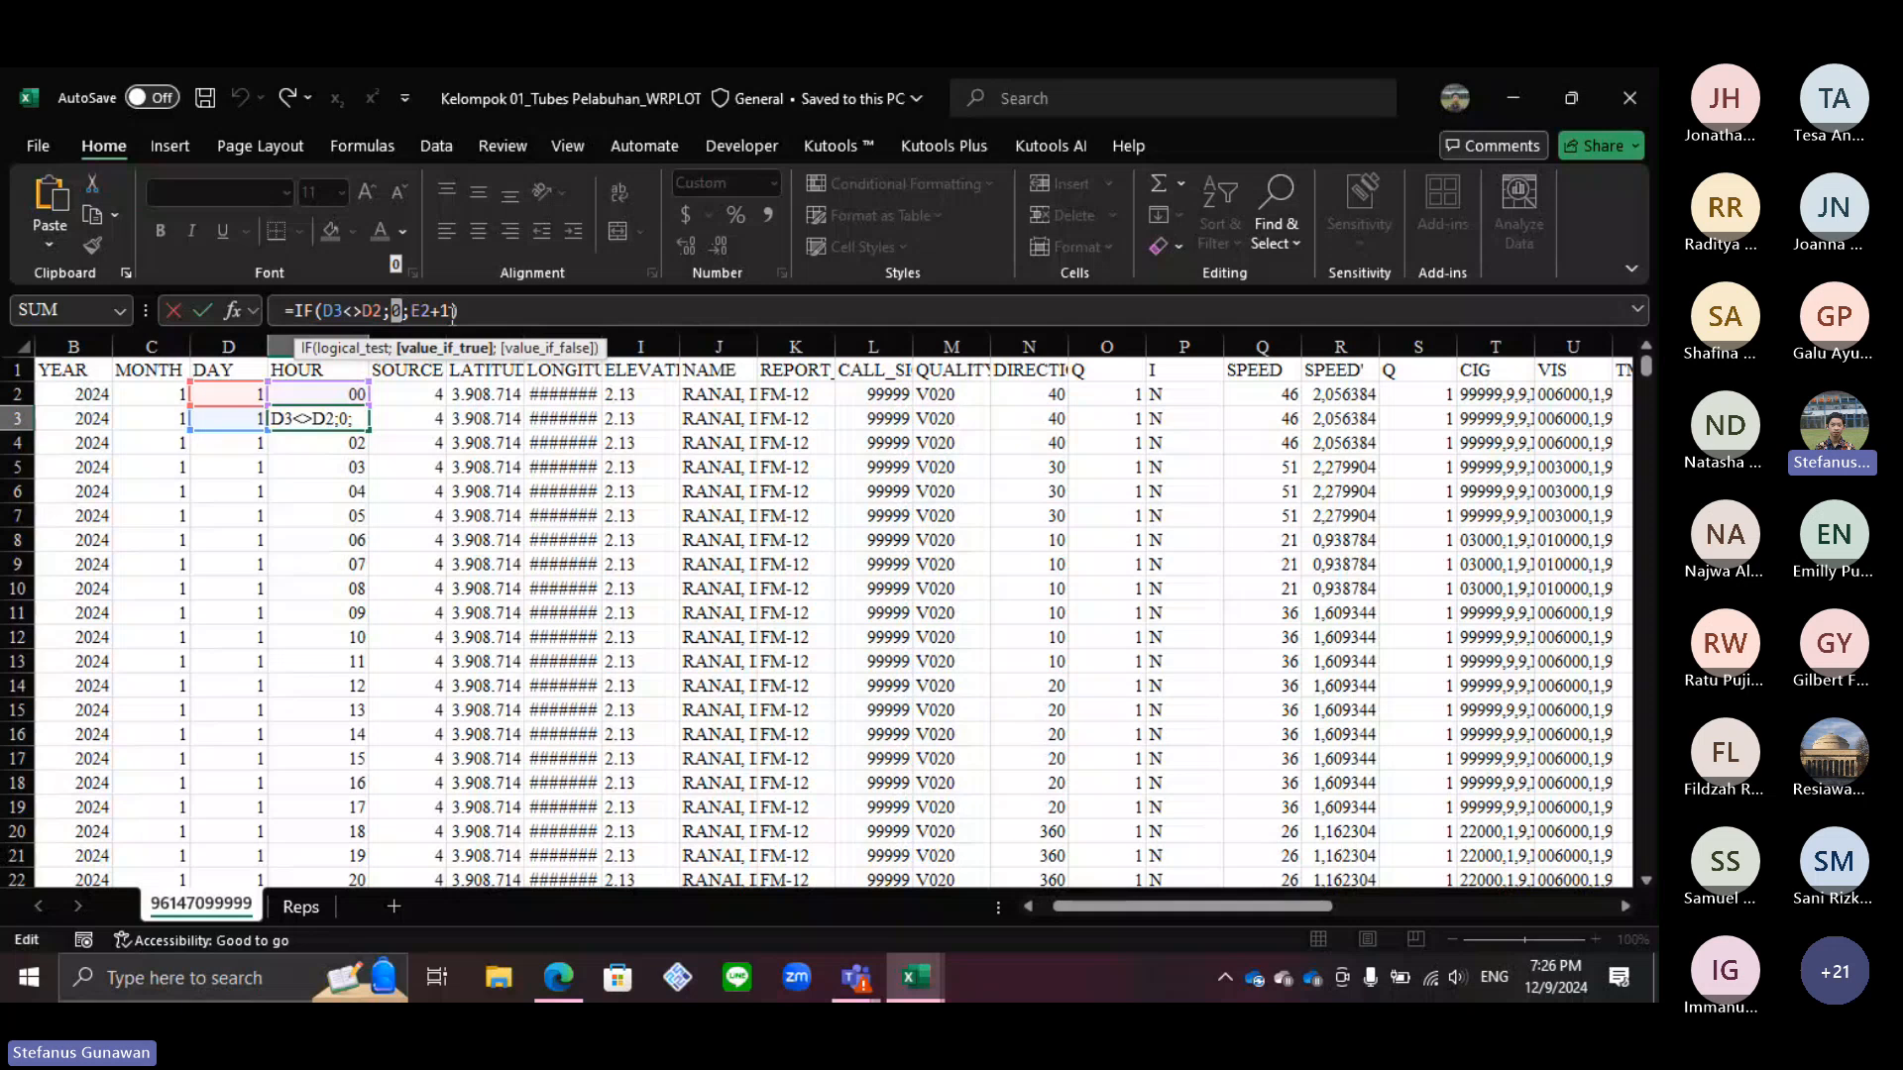
{"action": "left_click", "coordinate": [450, 315]}
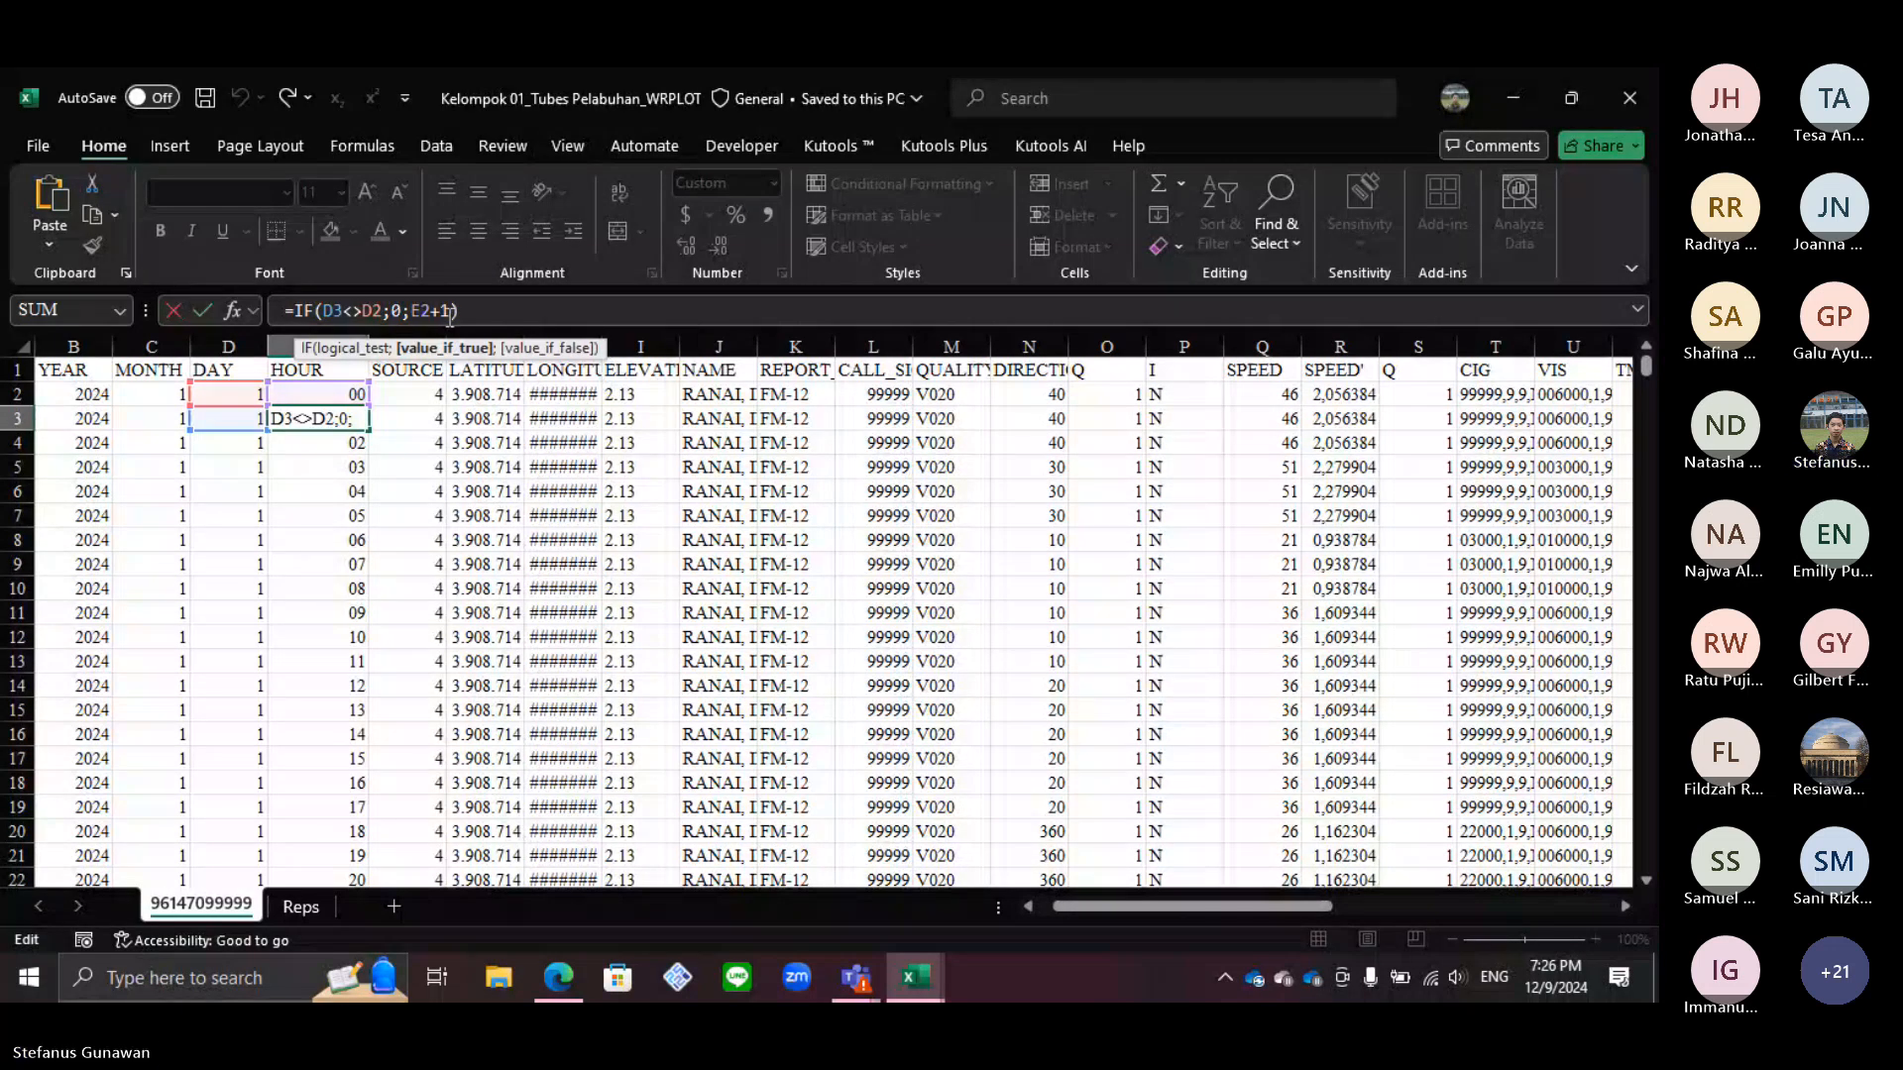
{"action": "left_click_drag", "start_coordinate": [450, 315], "coordinate": [411, 313]}
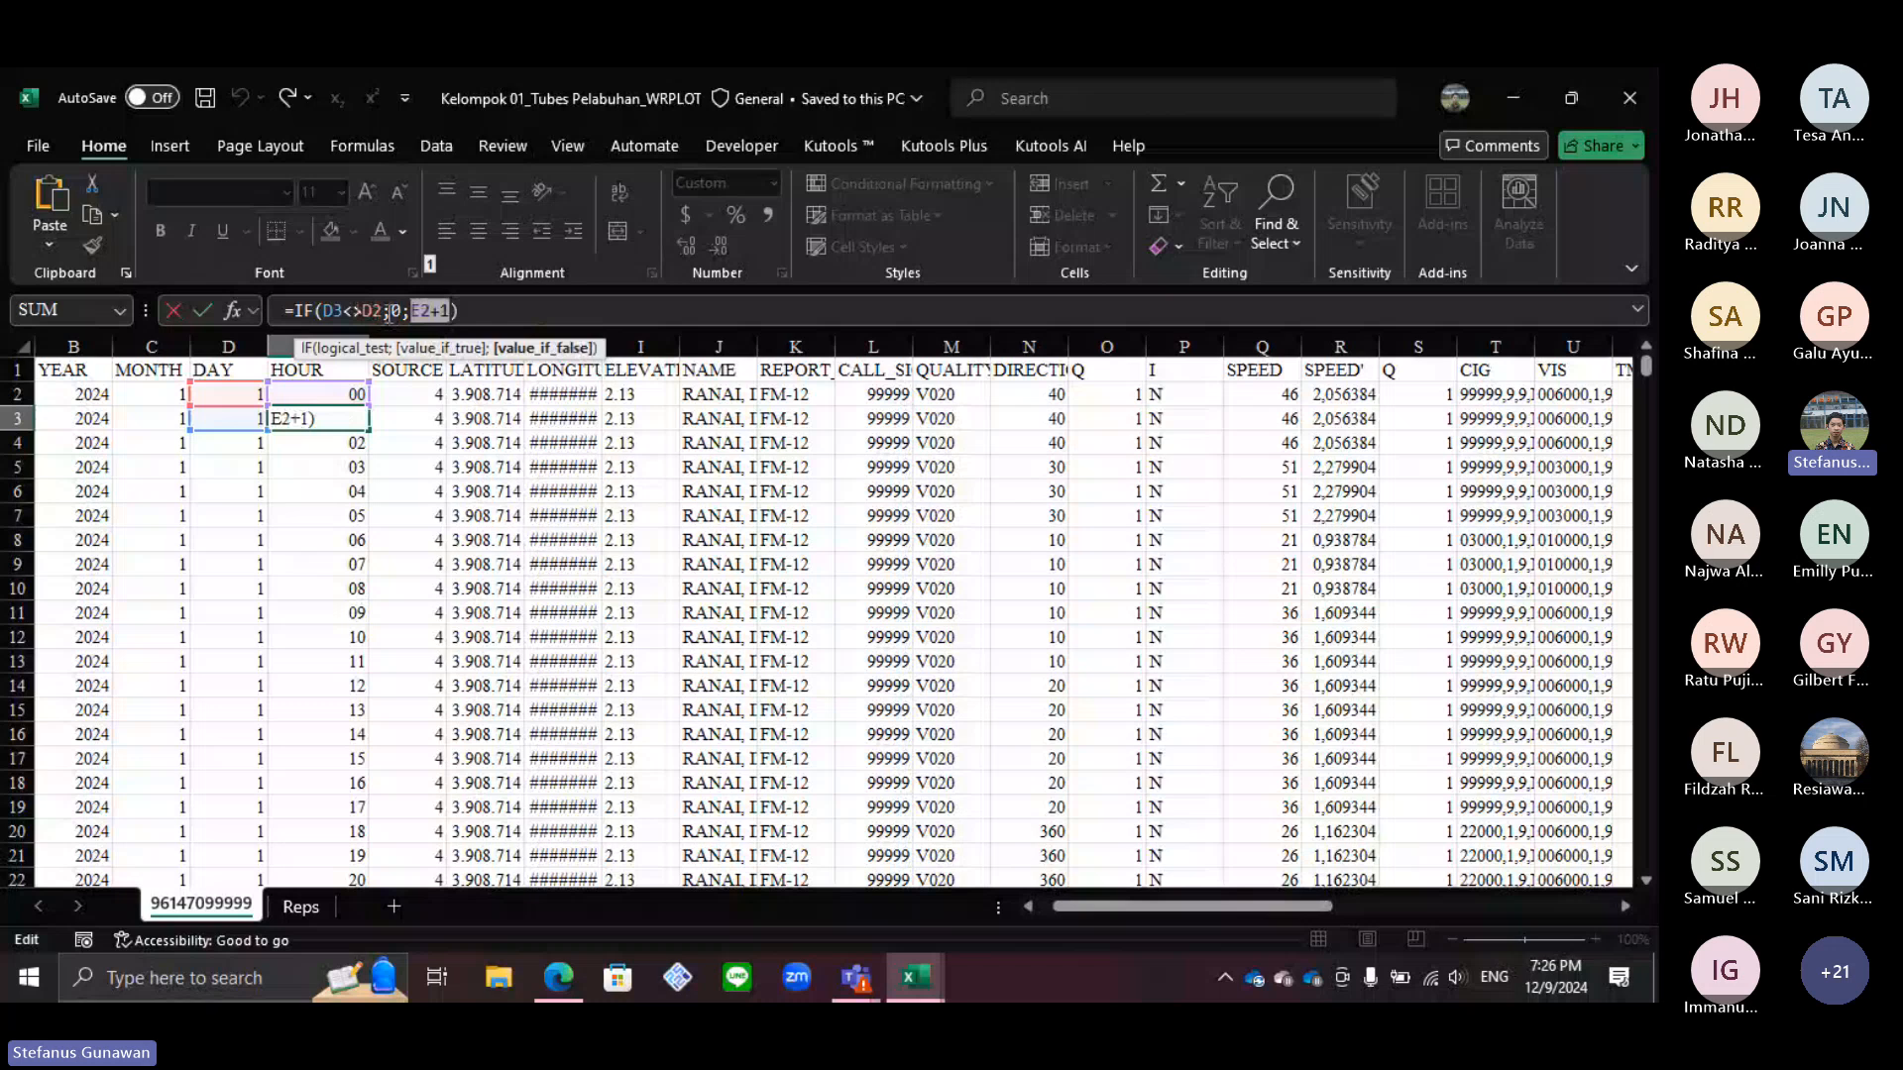
{"action": "key", "text": "Escape"}
{"action": "left_click_drag", "start_coordinate": [345, 395], "coordinate": [349, 420]}
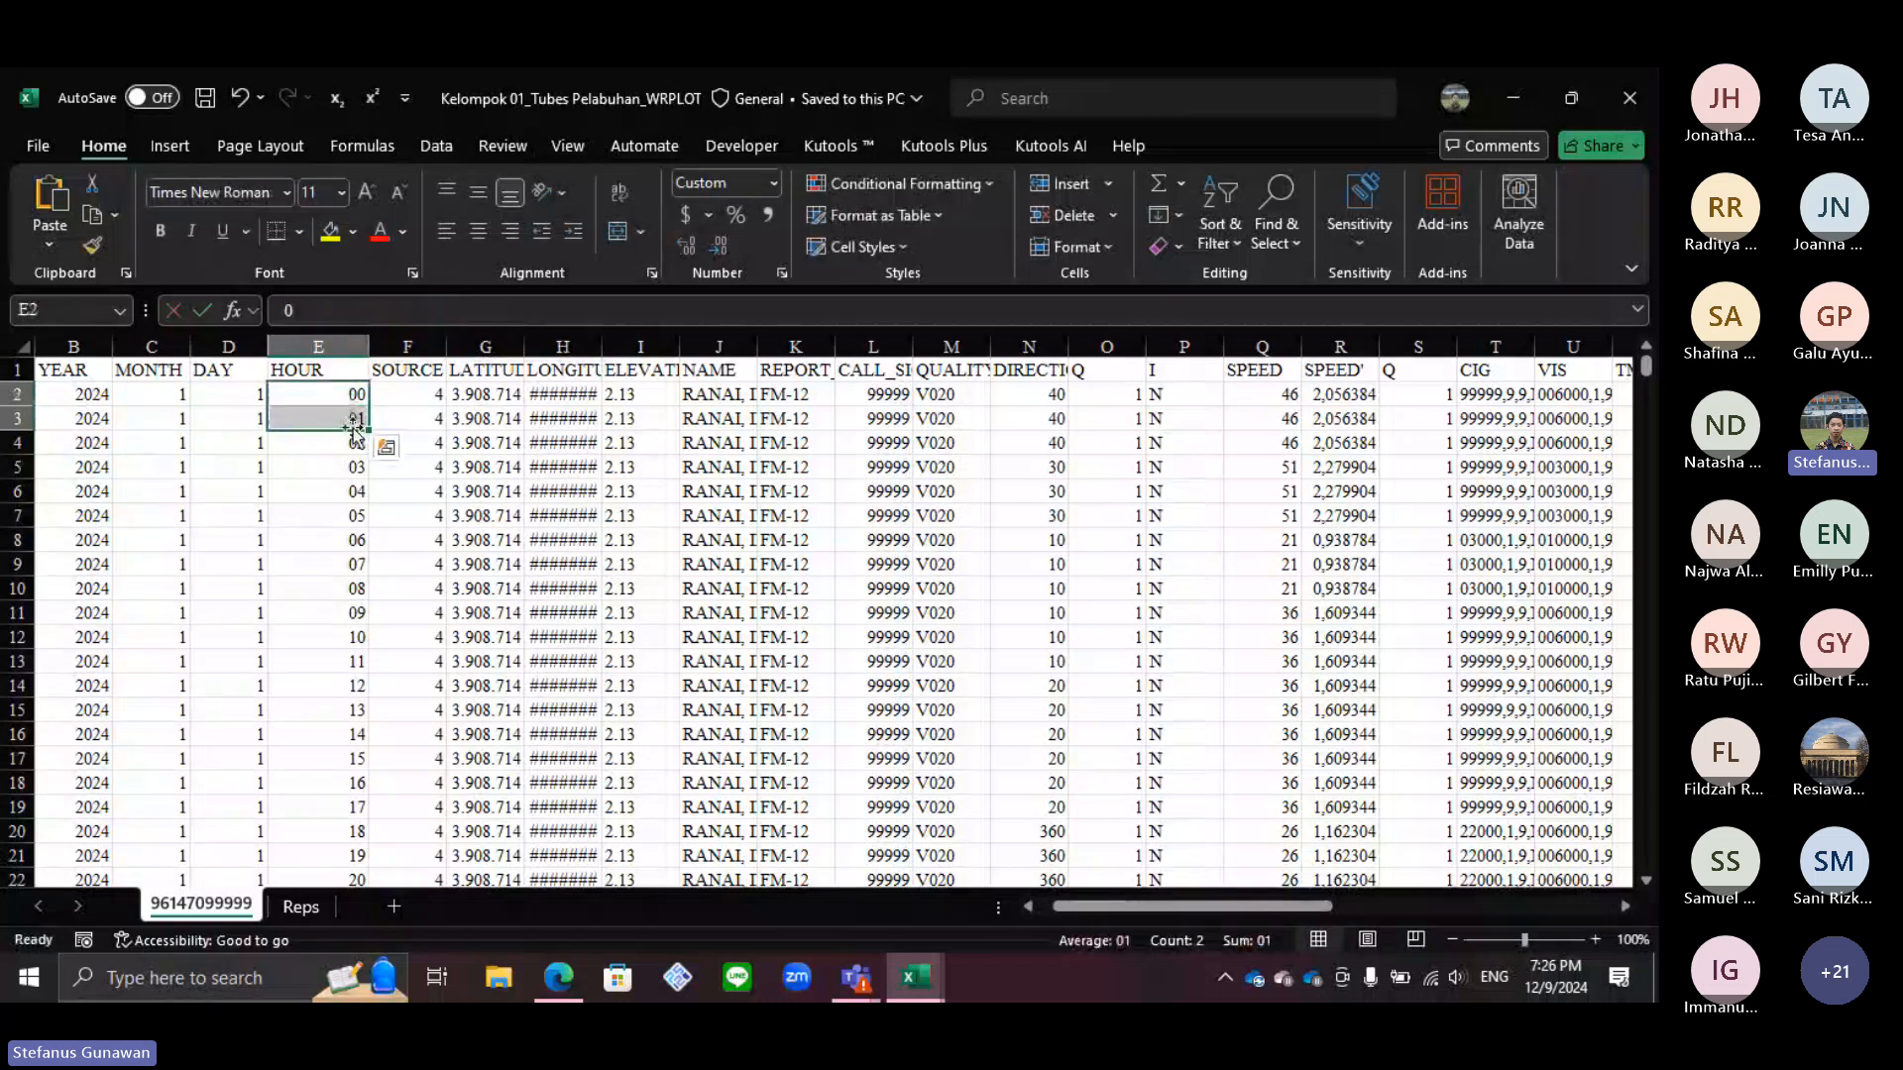
{"action": "left_click", "coordinate": [353, 426]}
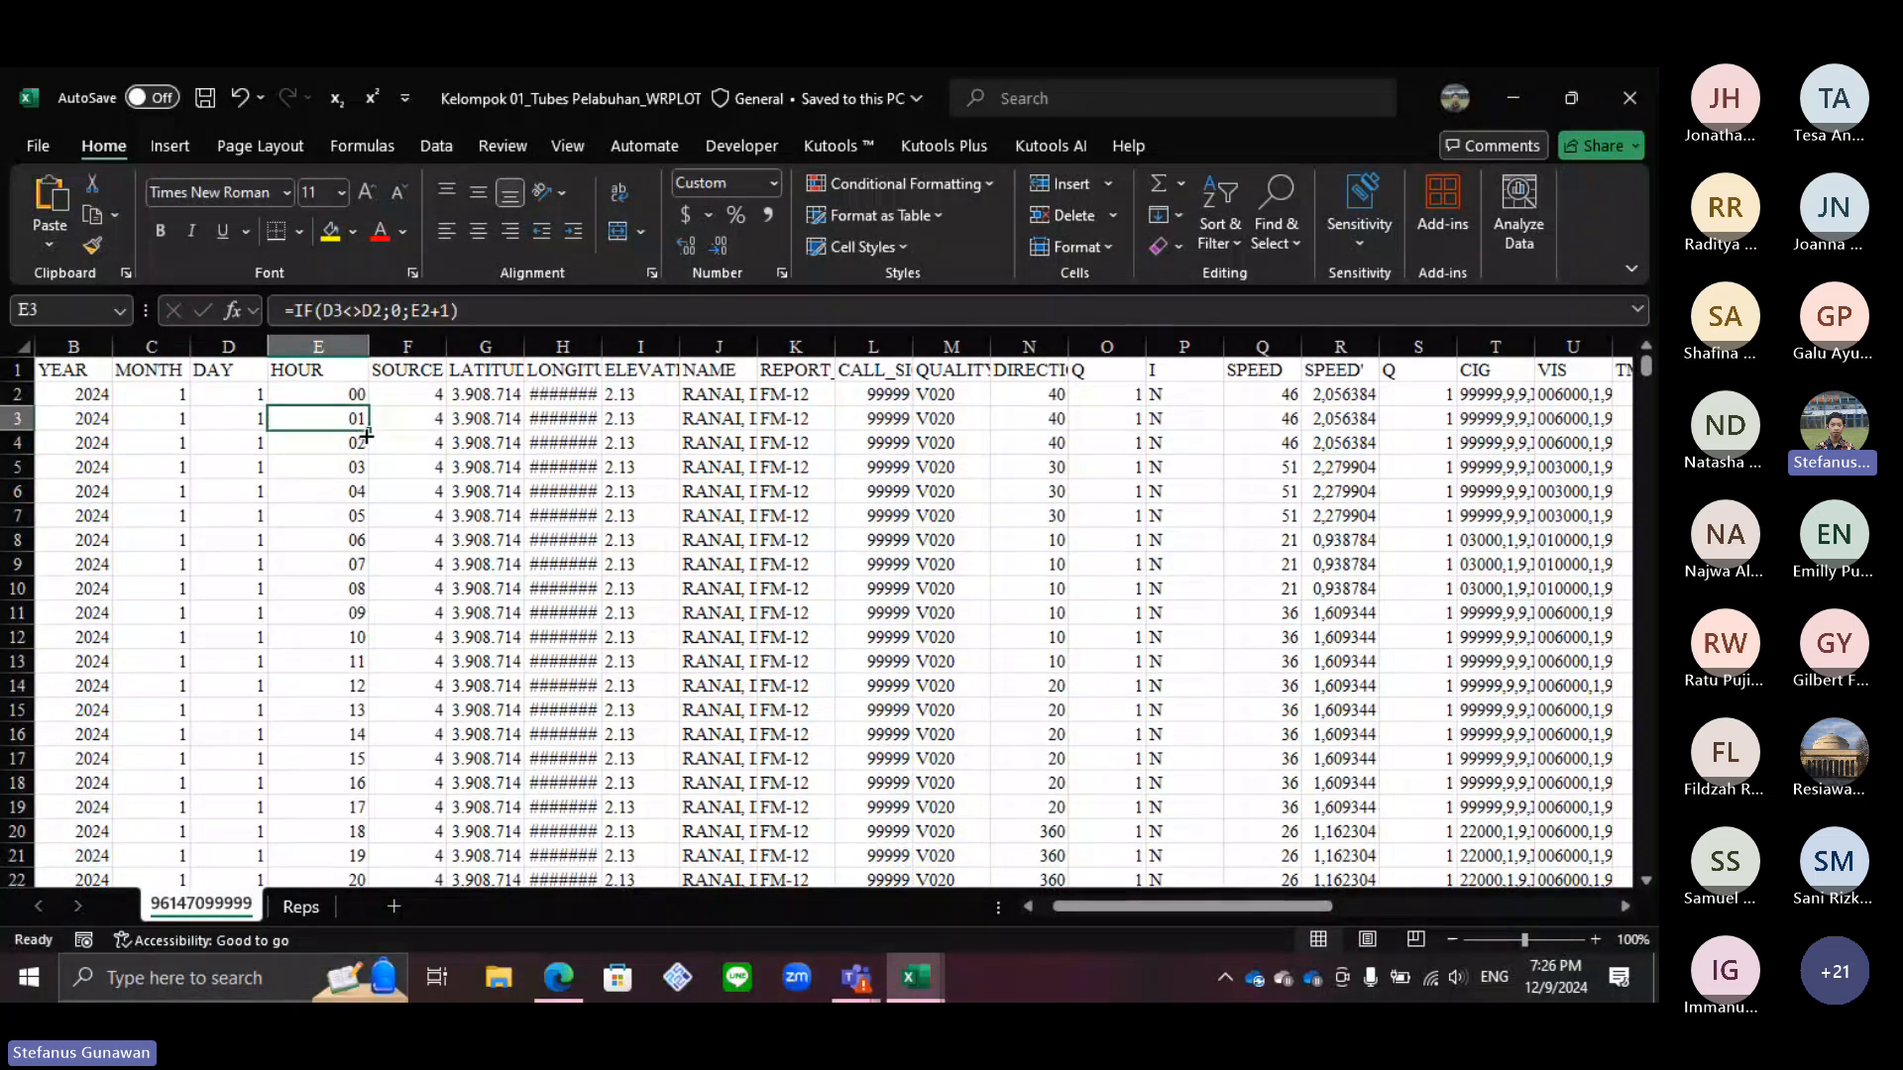
Step: Check the DAY value in D26 and the HOUR formula in E26 where the second day starts
{"action": "scroll", "coordinate": [362, 496], "scroll_direction": "down", "scroll_amount": 4}
{"action": "left_click", "coordinate": [259, 684]}
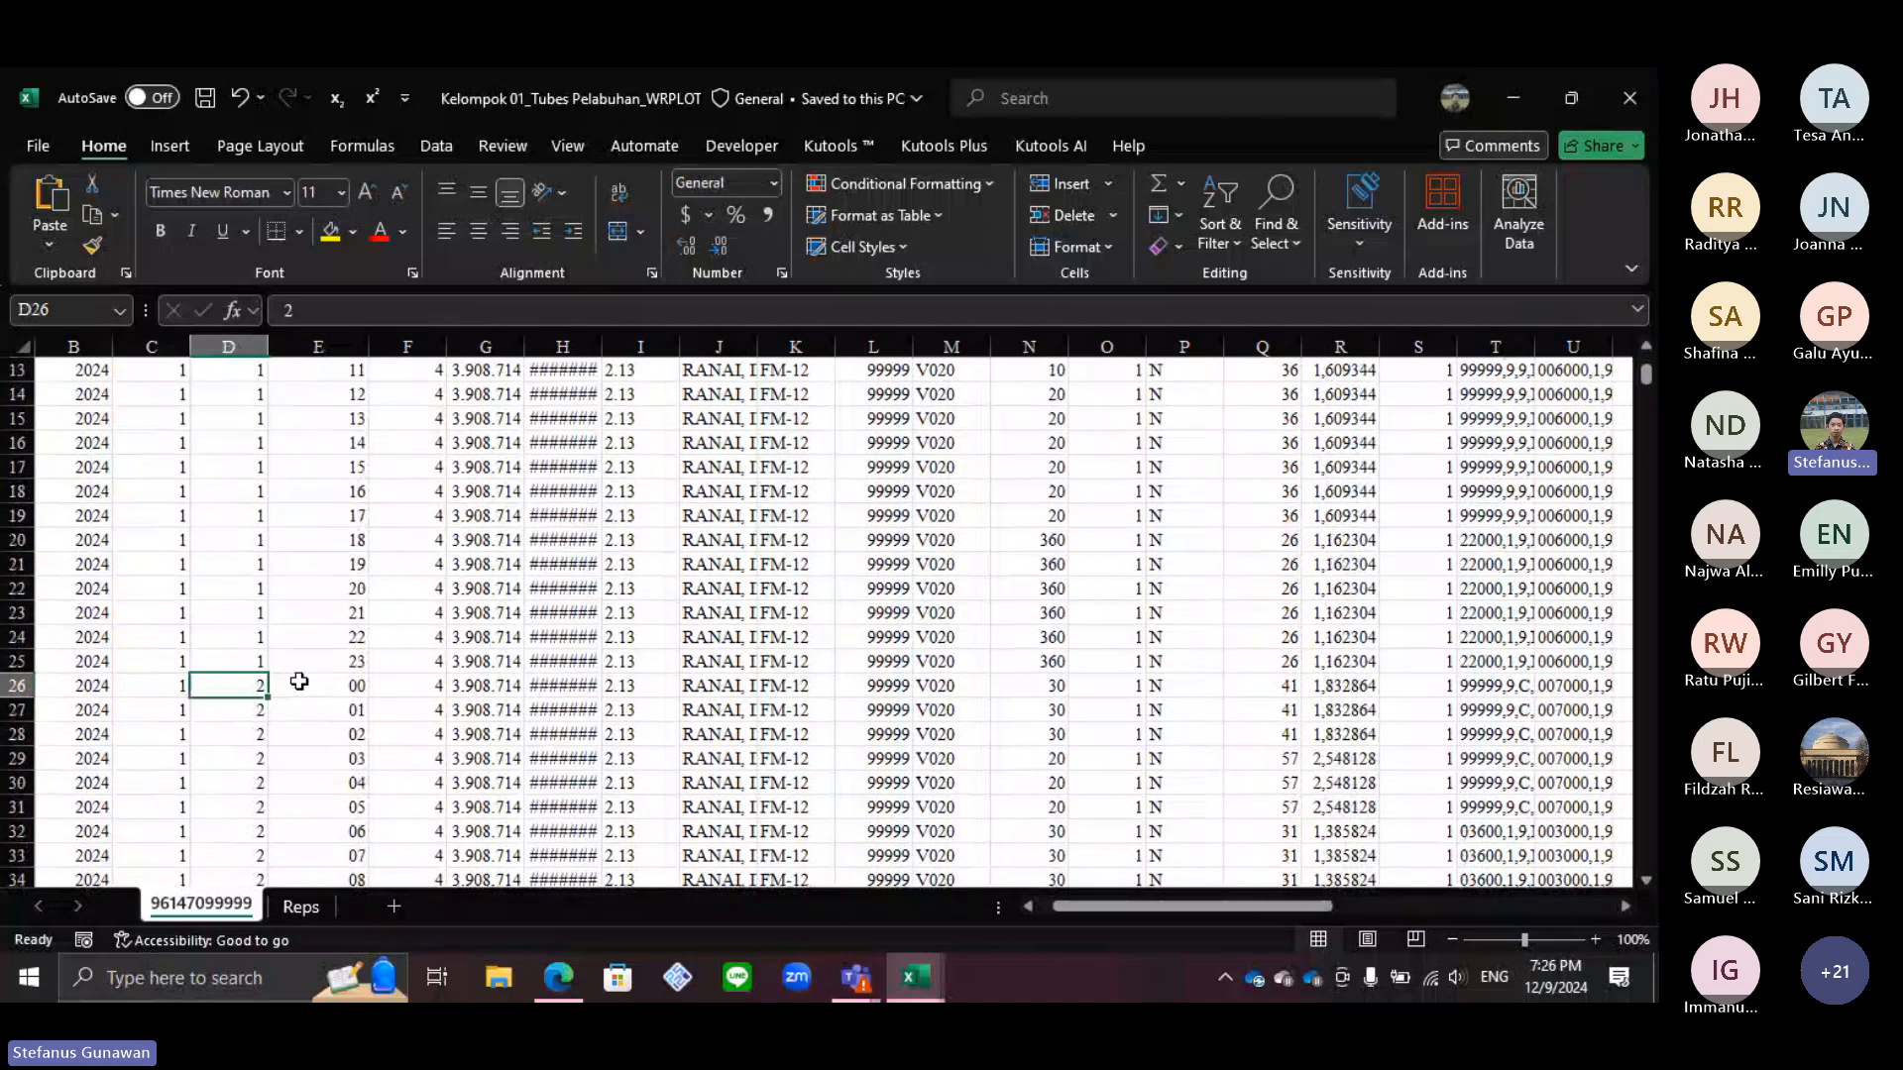
{"action": "left_click", "coordinate": [309, 682]}
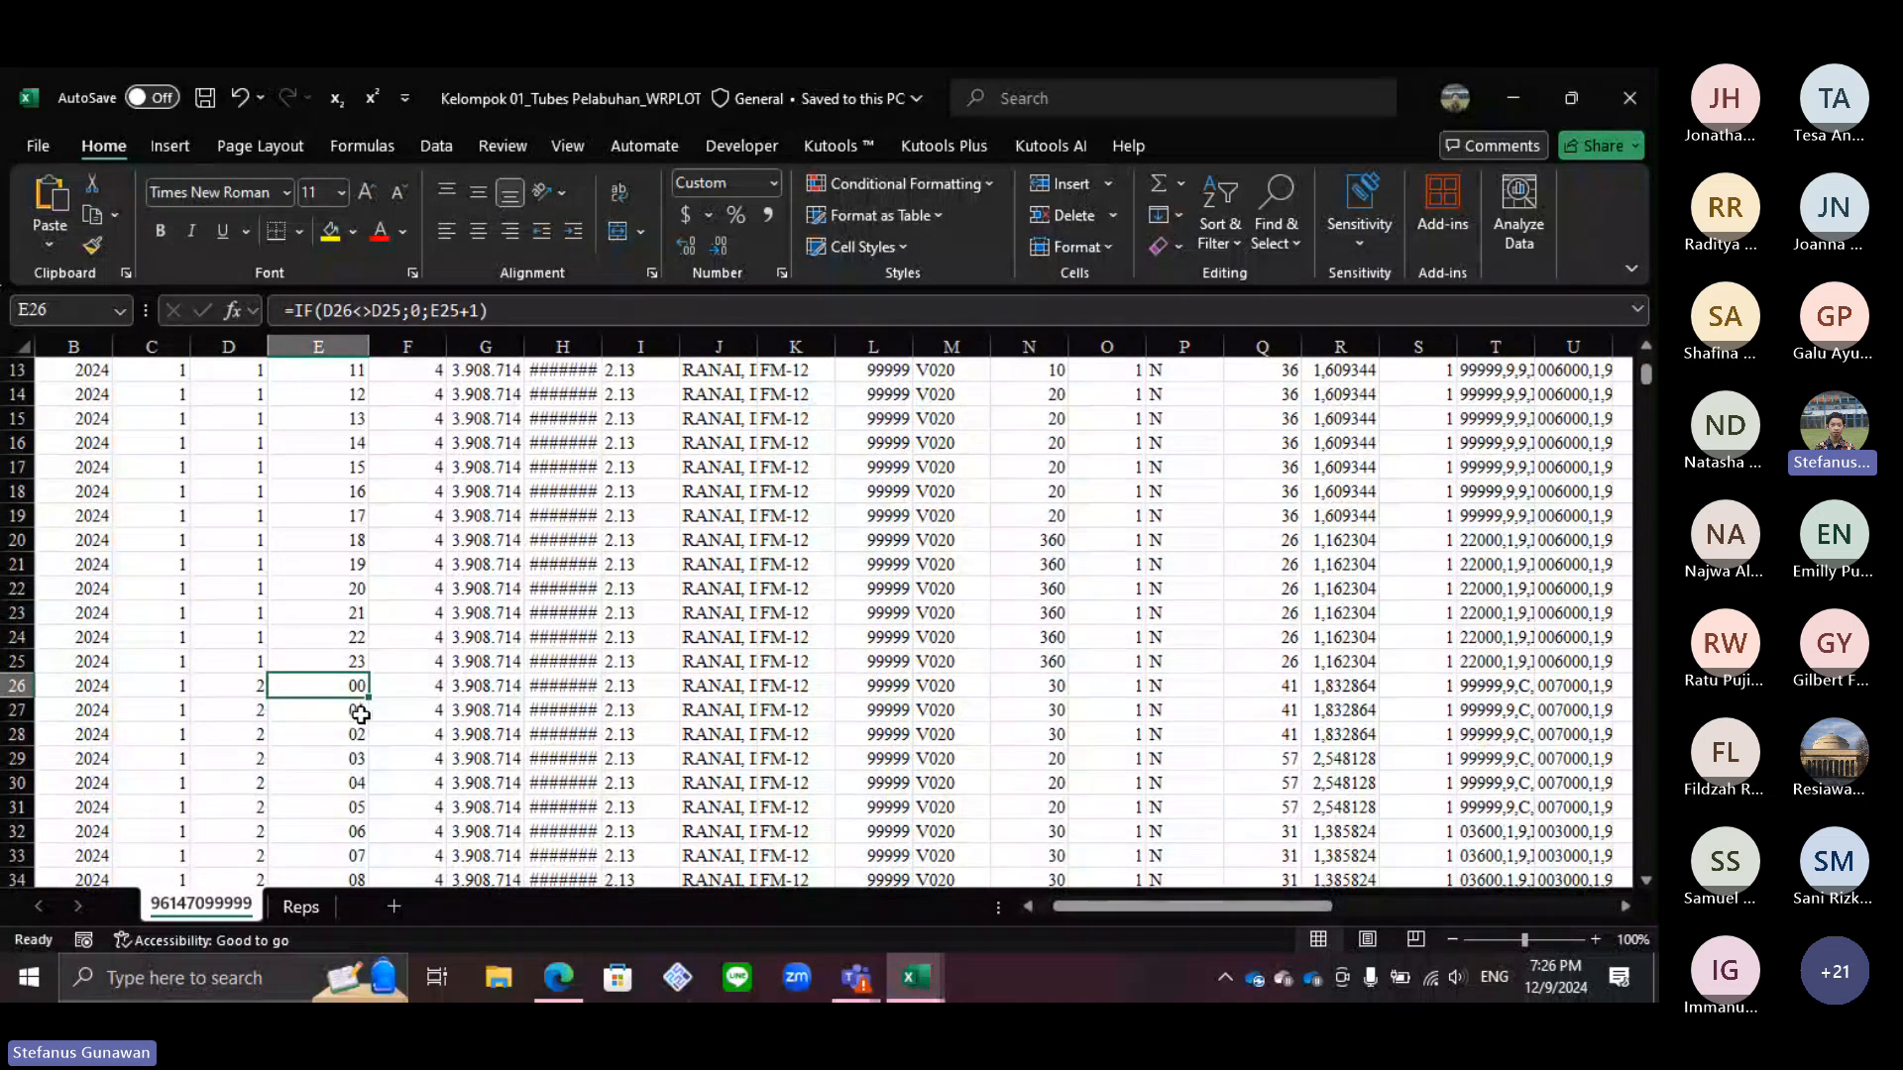
{"action": "scroll", "coordinate": [361, 714], "scroll_direction": "up", "scroll_amount": 4}
Step: Review the columns from SOURCE to VIS, examining the headings and first values of the DIRECTION, Q and SPEED columns
{"action": "left_click", "coordinate": [413, 394]}
{"action": "key", "text": "Right"}
{"action": "key", "text": "Right"}
{"action": "key", "text": "Right"}
{"action": "key", "text": "Right"}
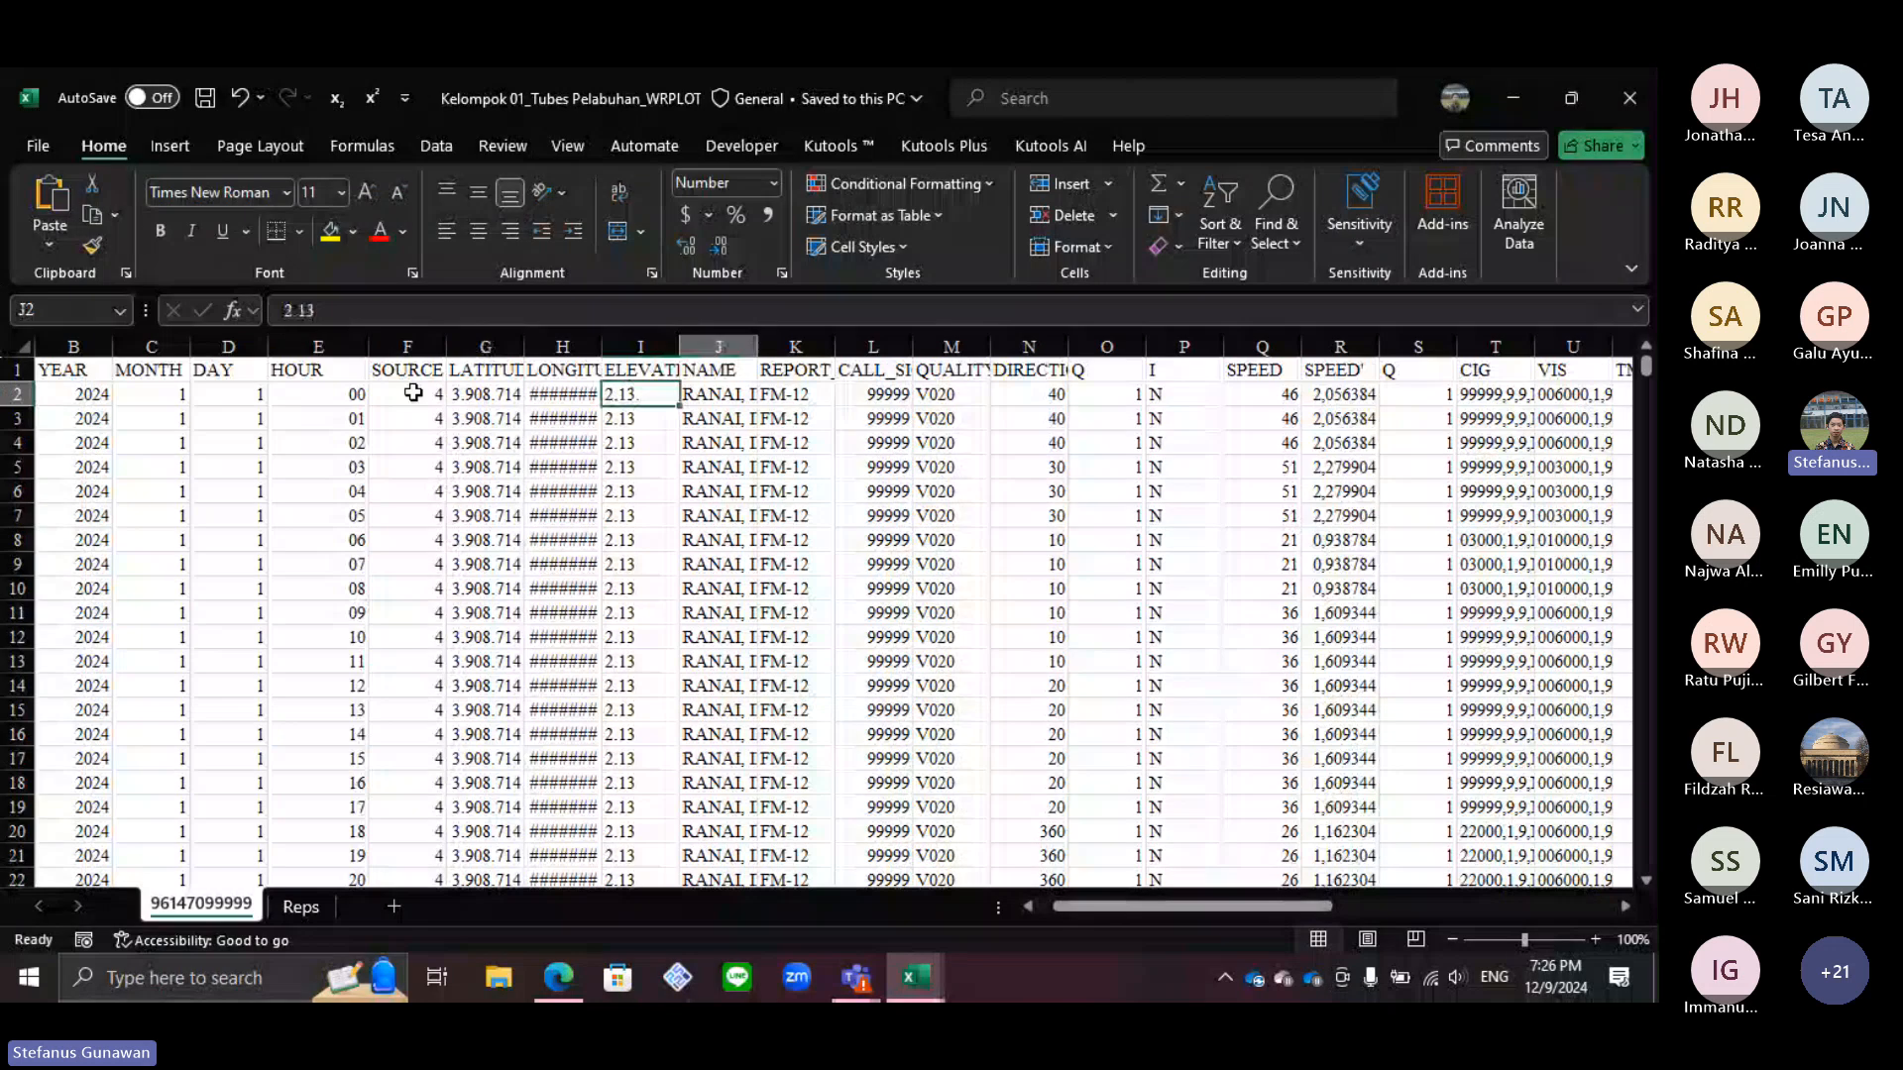
{"action": "key", "text": "Right"}
{"action": "key", "text": "Right"}
{"action": "key", "text": "Right"}
{"action": "key", "text": "Right"}
{"action": "key", "text": "Right"}
{"action": "key", "text": "Right"}
{"action": "key", "text": "Right"}
{"action": "key", "text": "Right"}
{"action": "key", "text": "Right"}
{"action": "key", "text": "Right"}
{"action": "key", "text": "Right"}
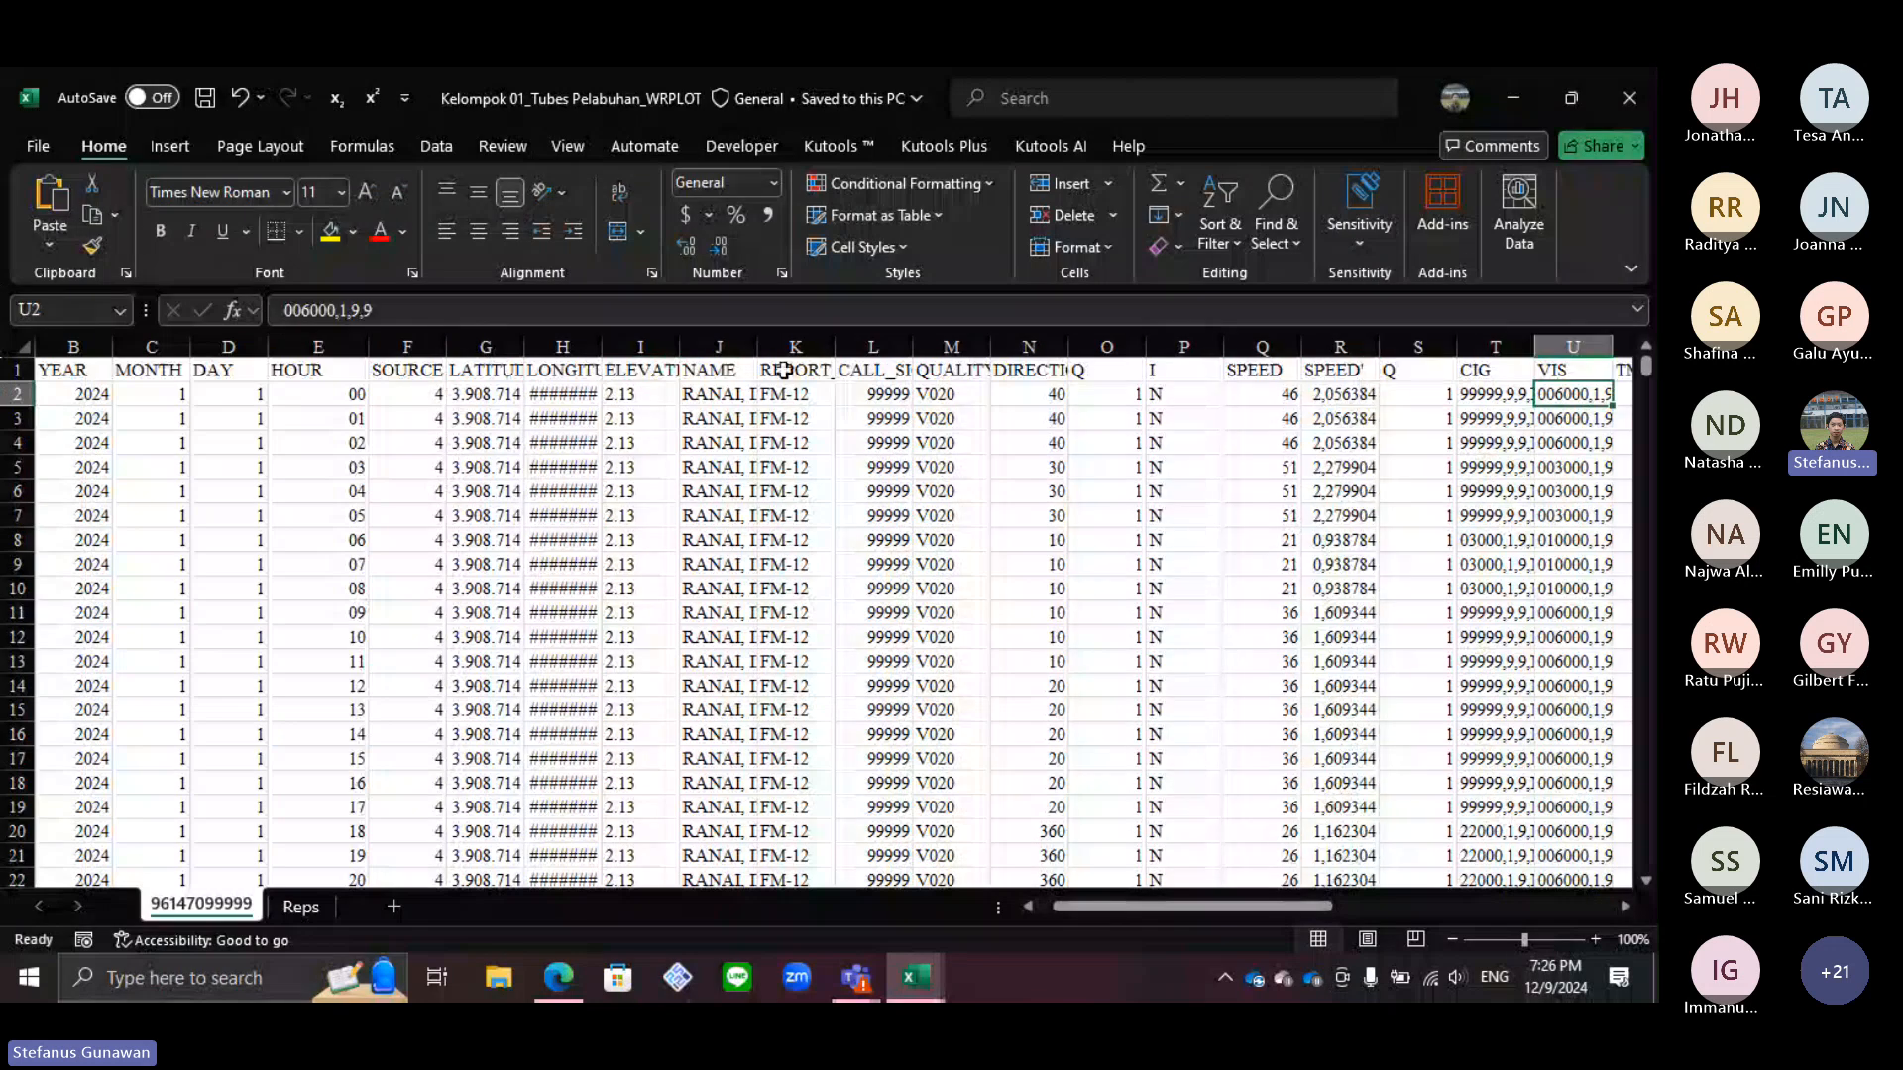
{"action": "left_click", "coordinate": [1028, 394]}
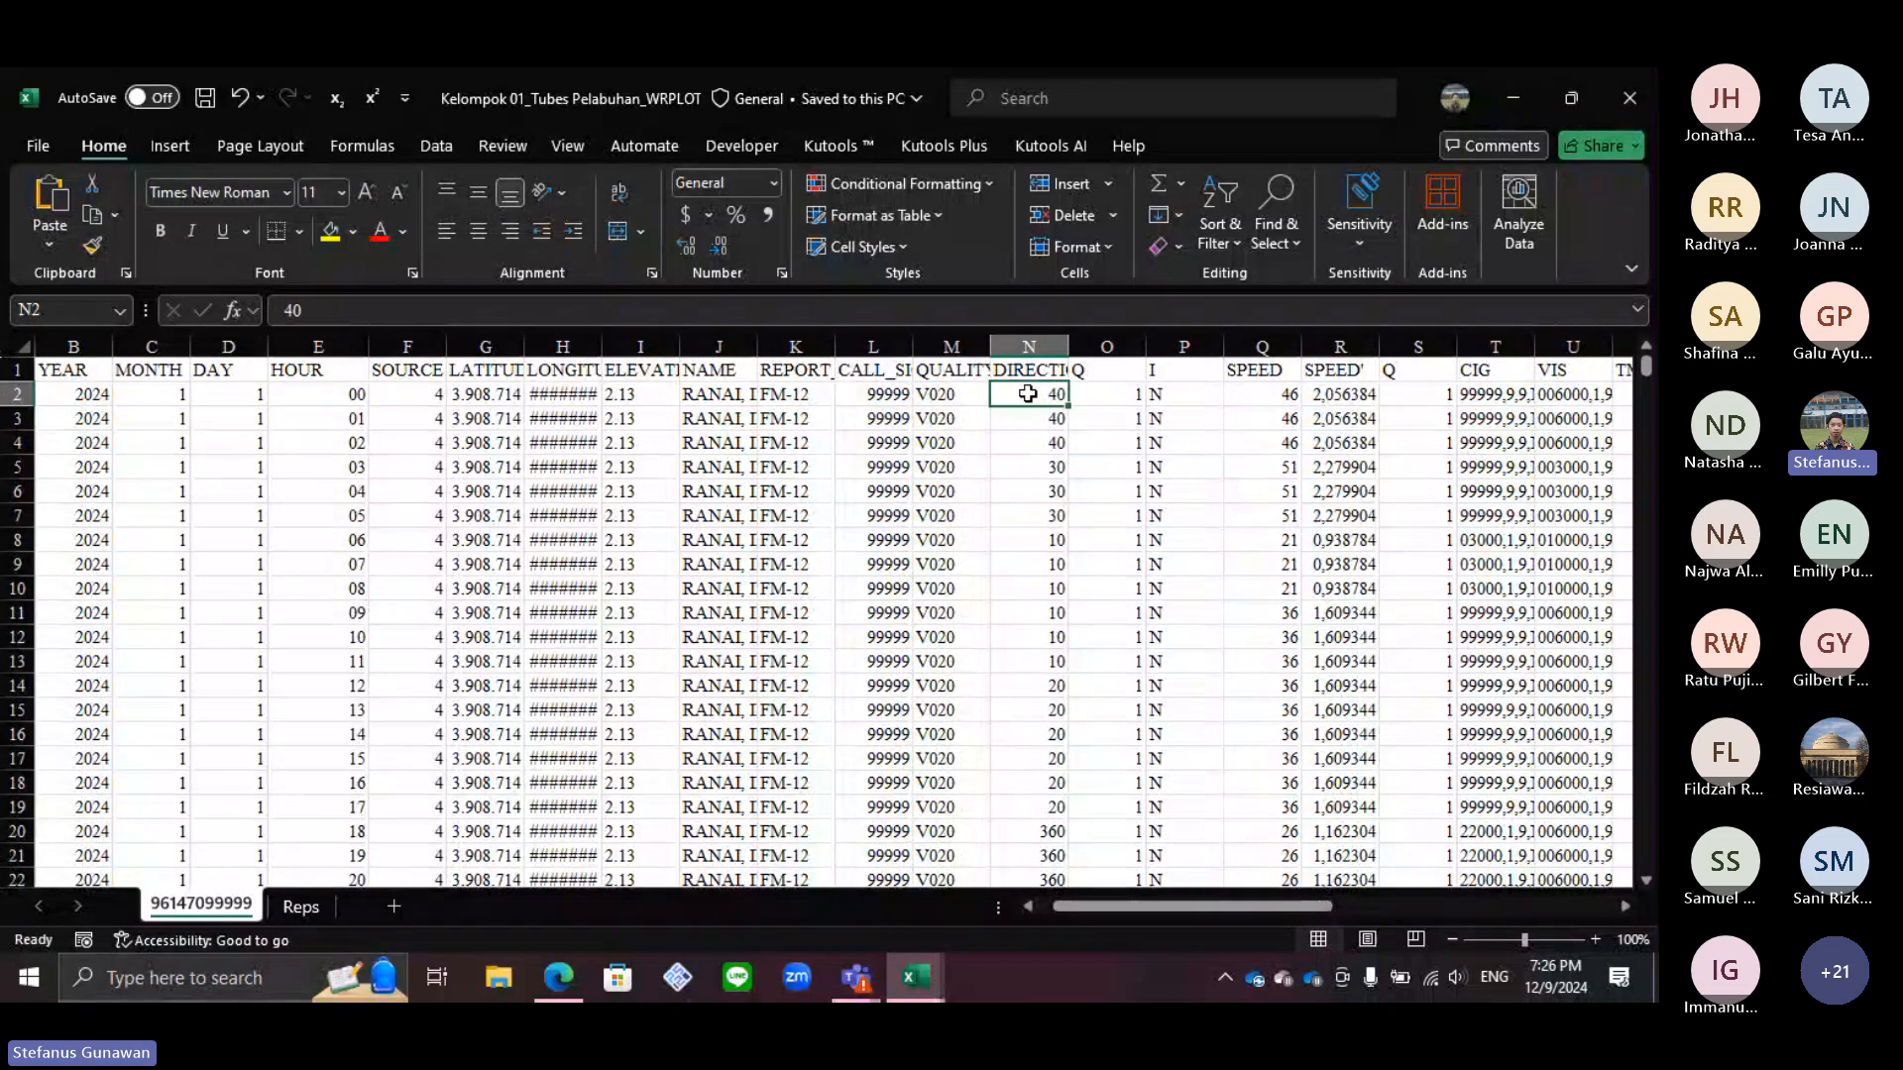
{"action": "key", "text": "Up"}
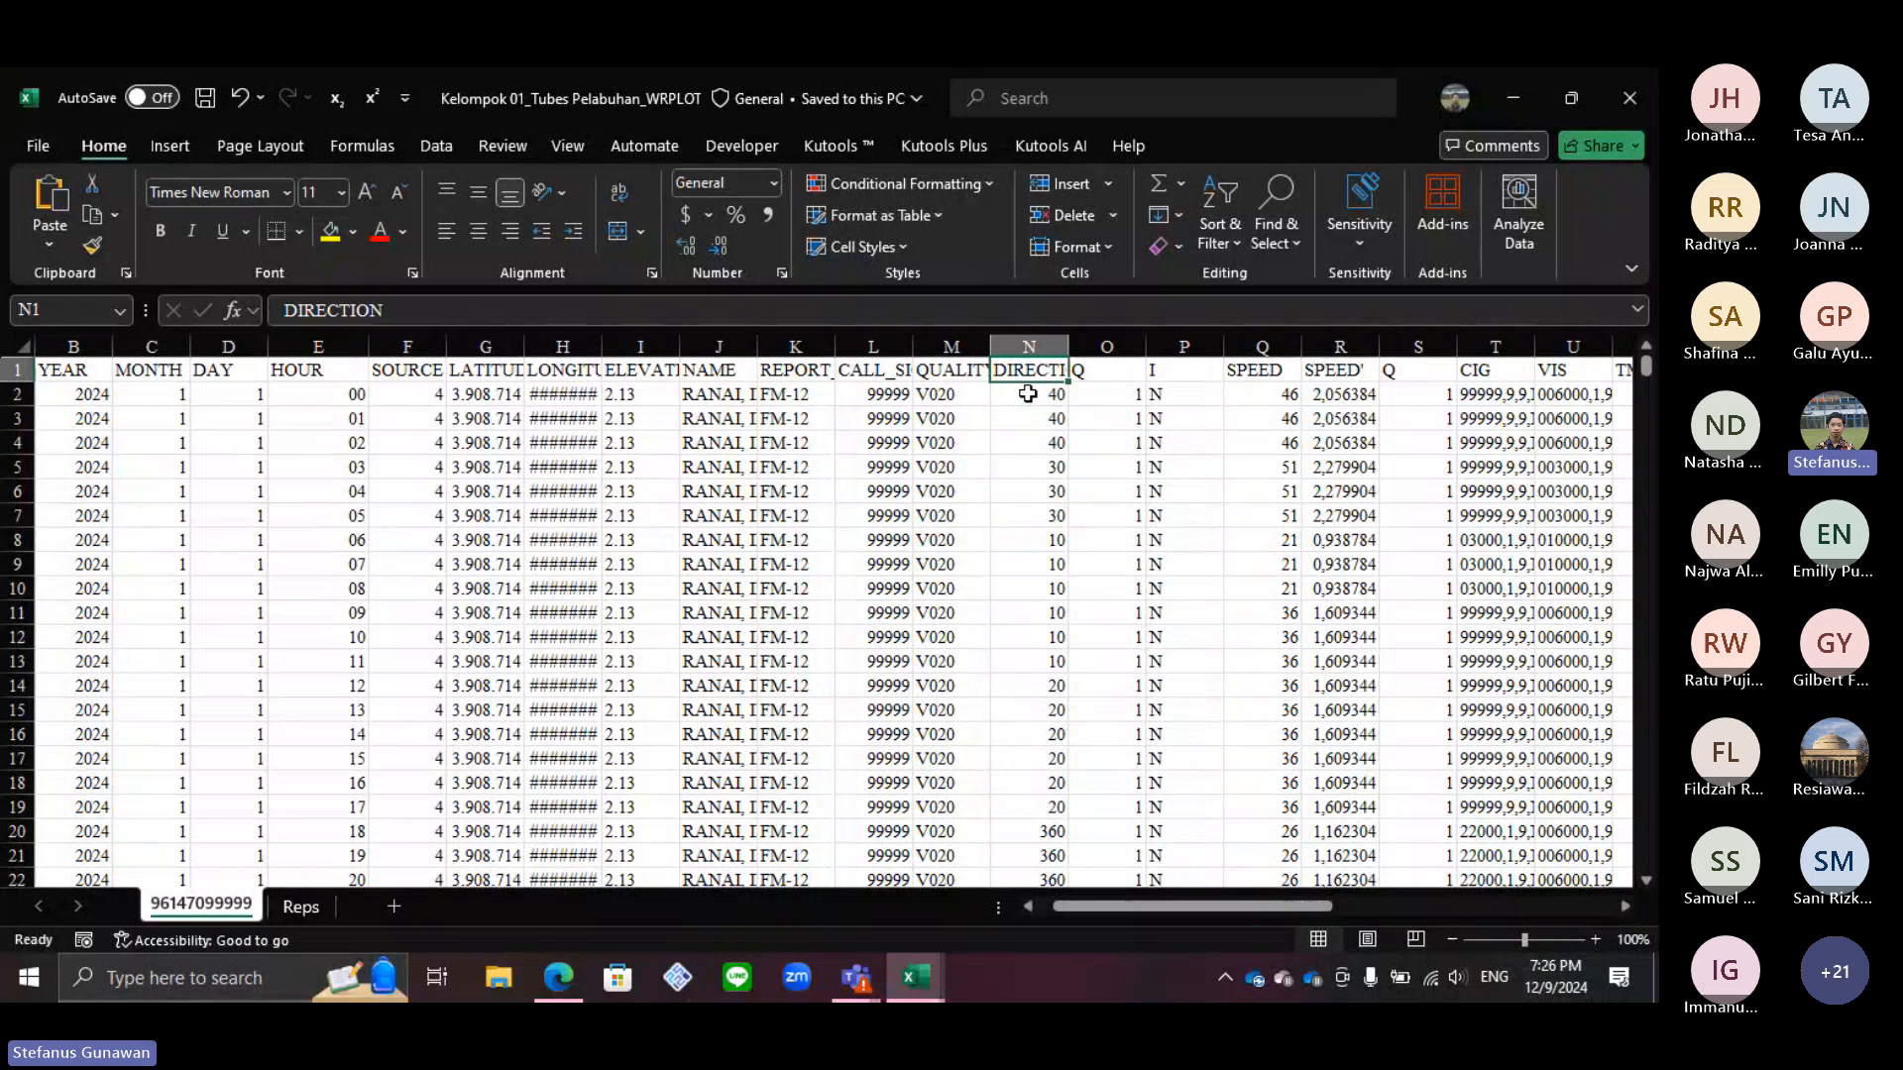
{"action": "key", "text": "Down"}
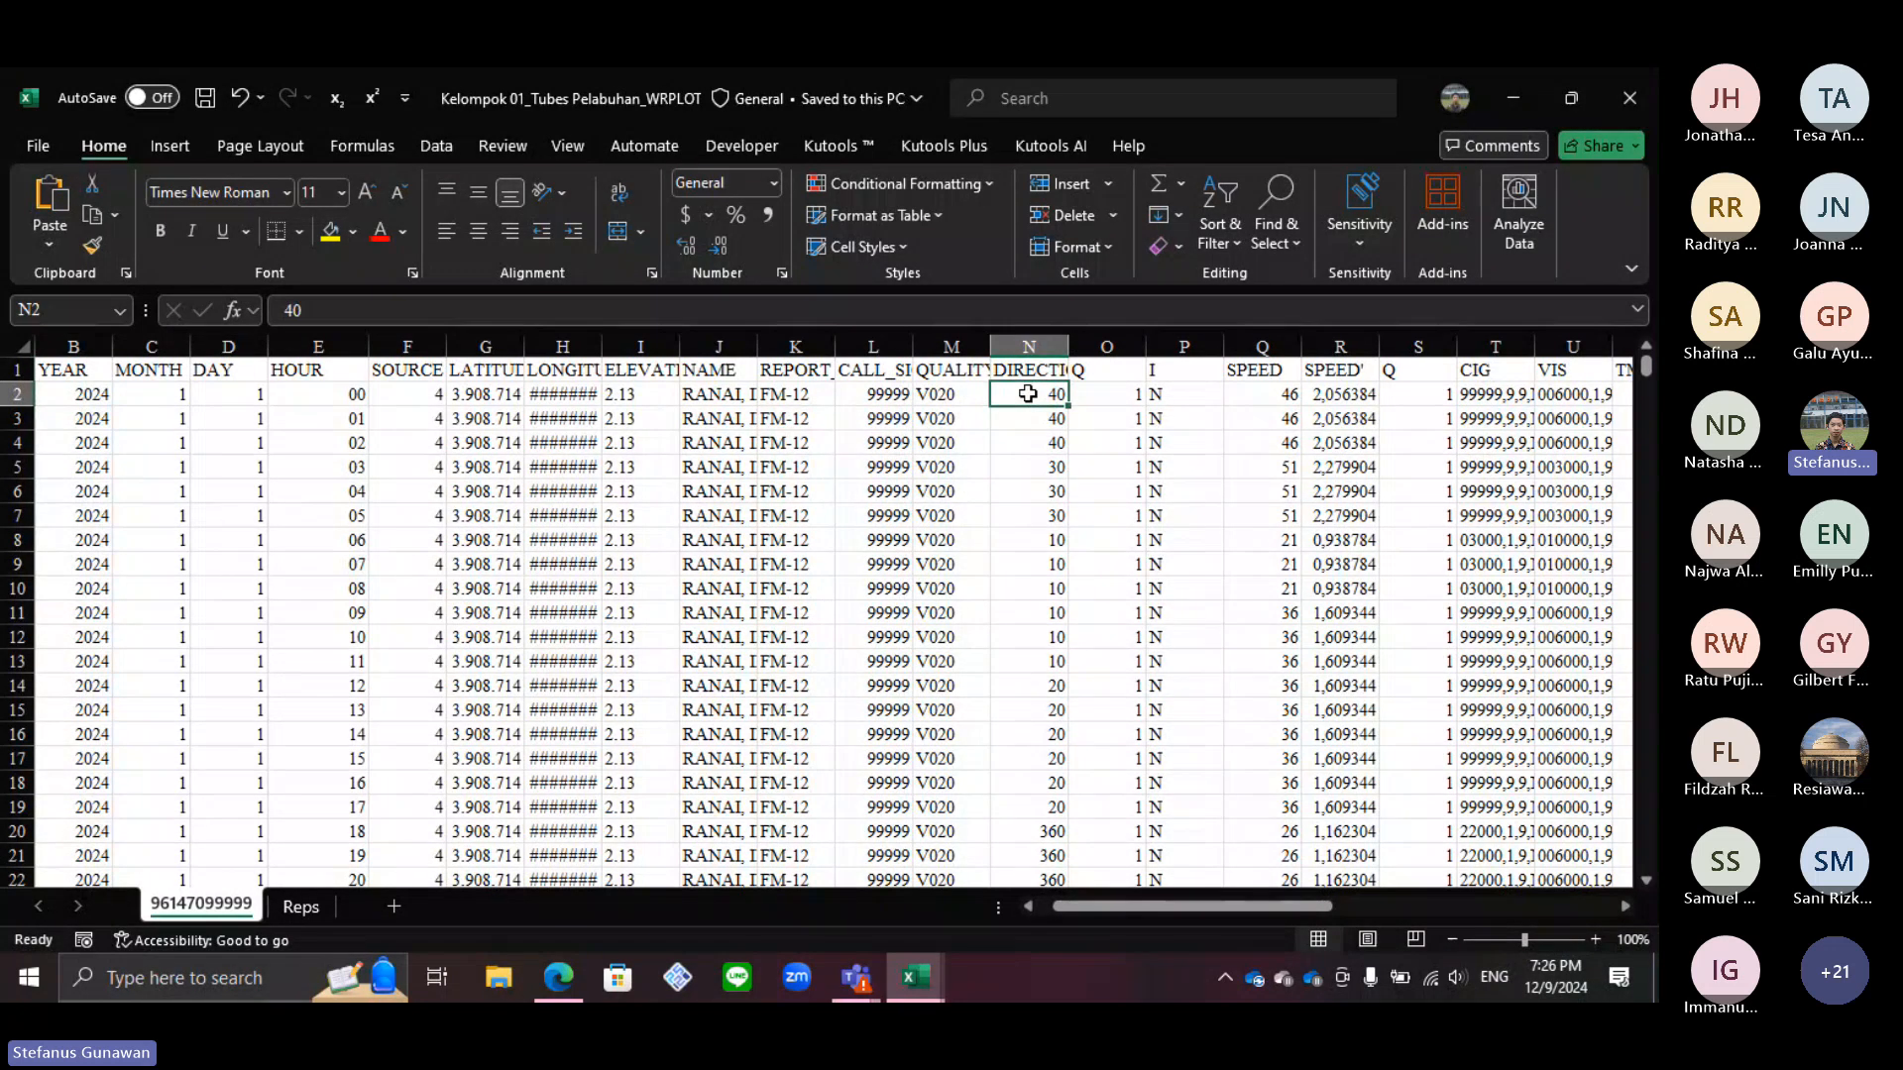
{"action": "key", "text": "Right"}
{"action": "key", "text": "Up"}
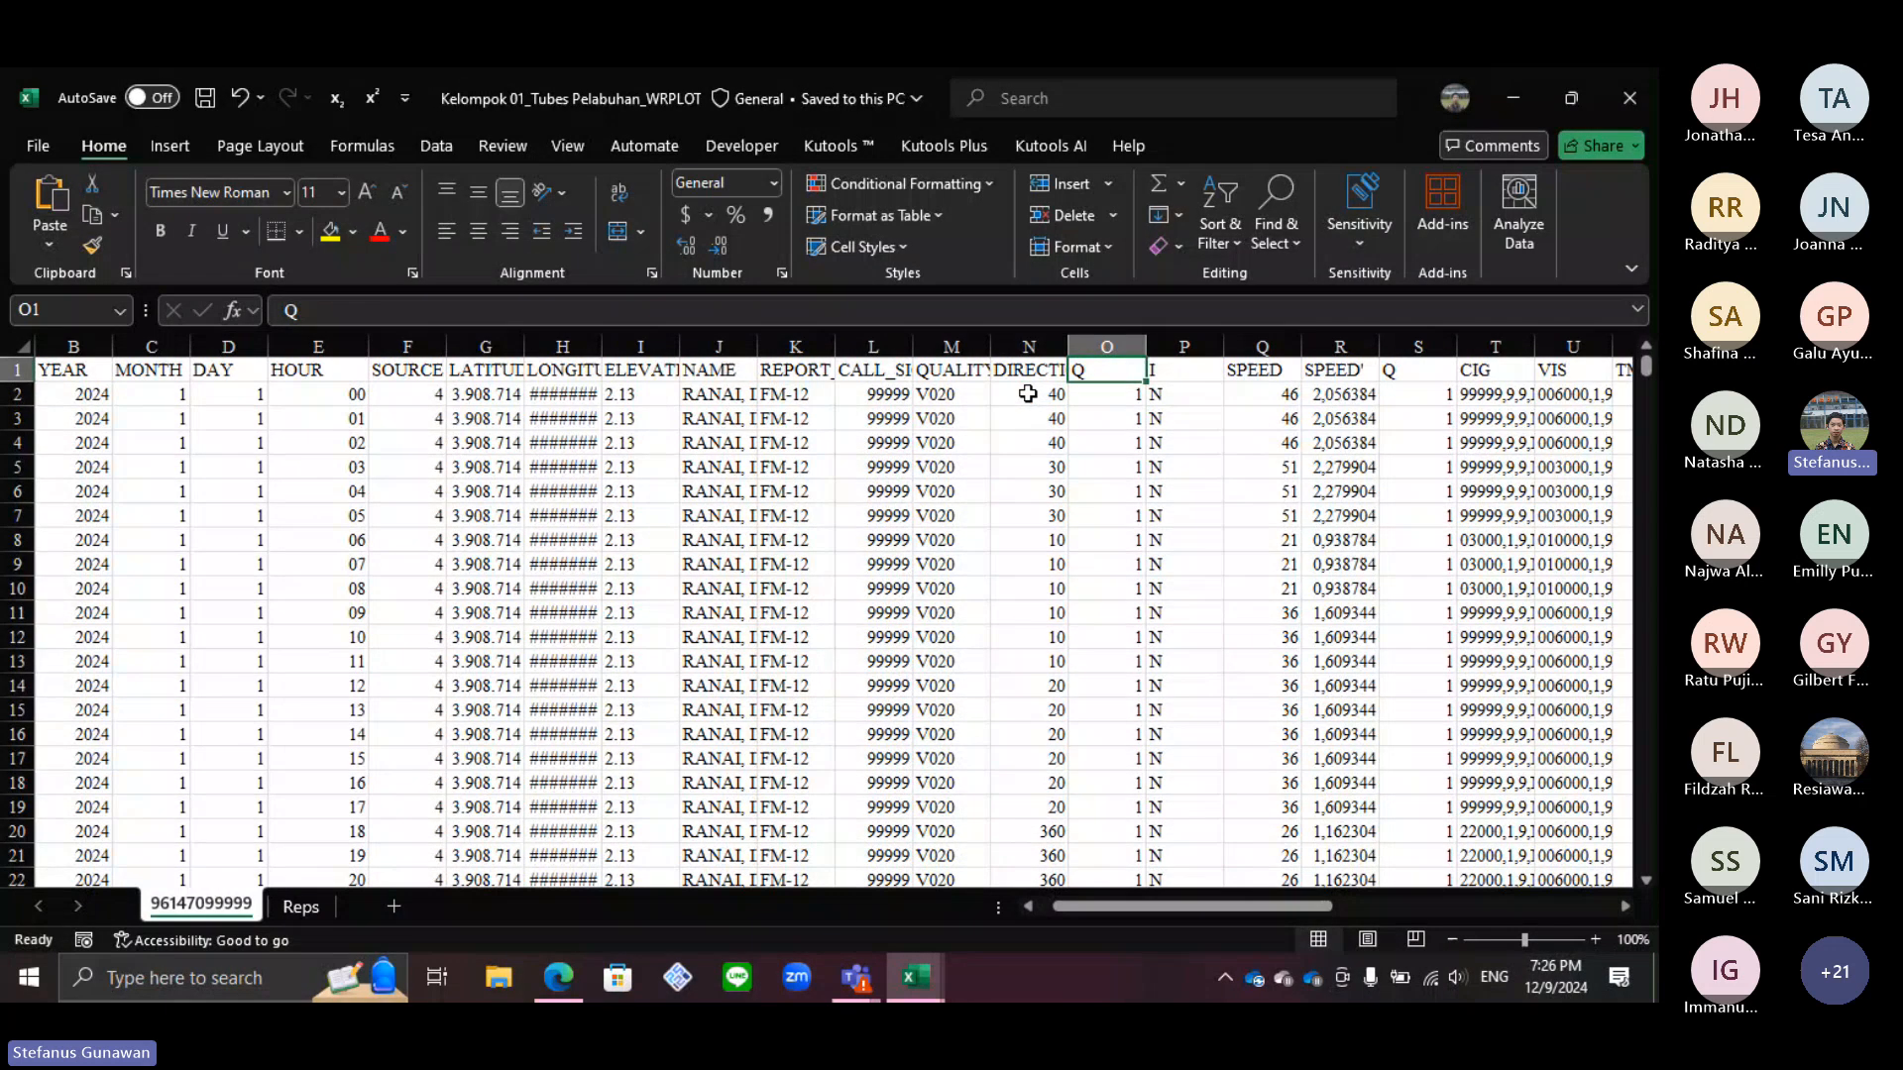
{"action": "key", "text": "Right"}
{"action": "key", "text": "Right"}
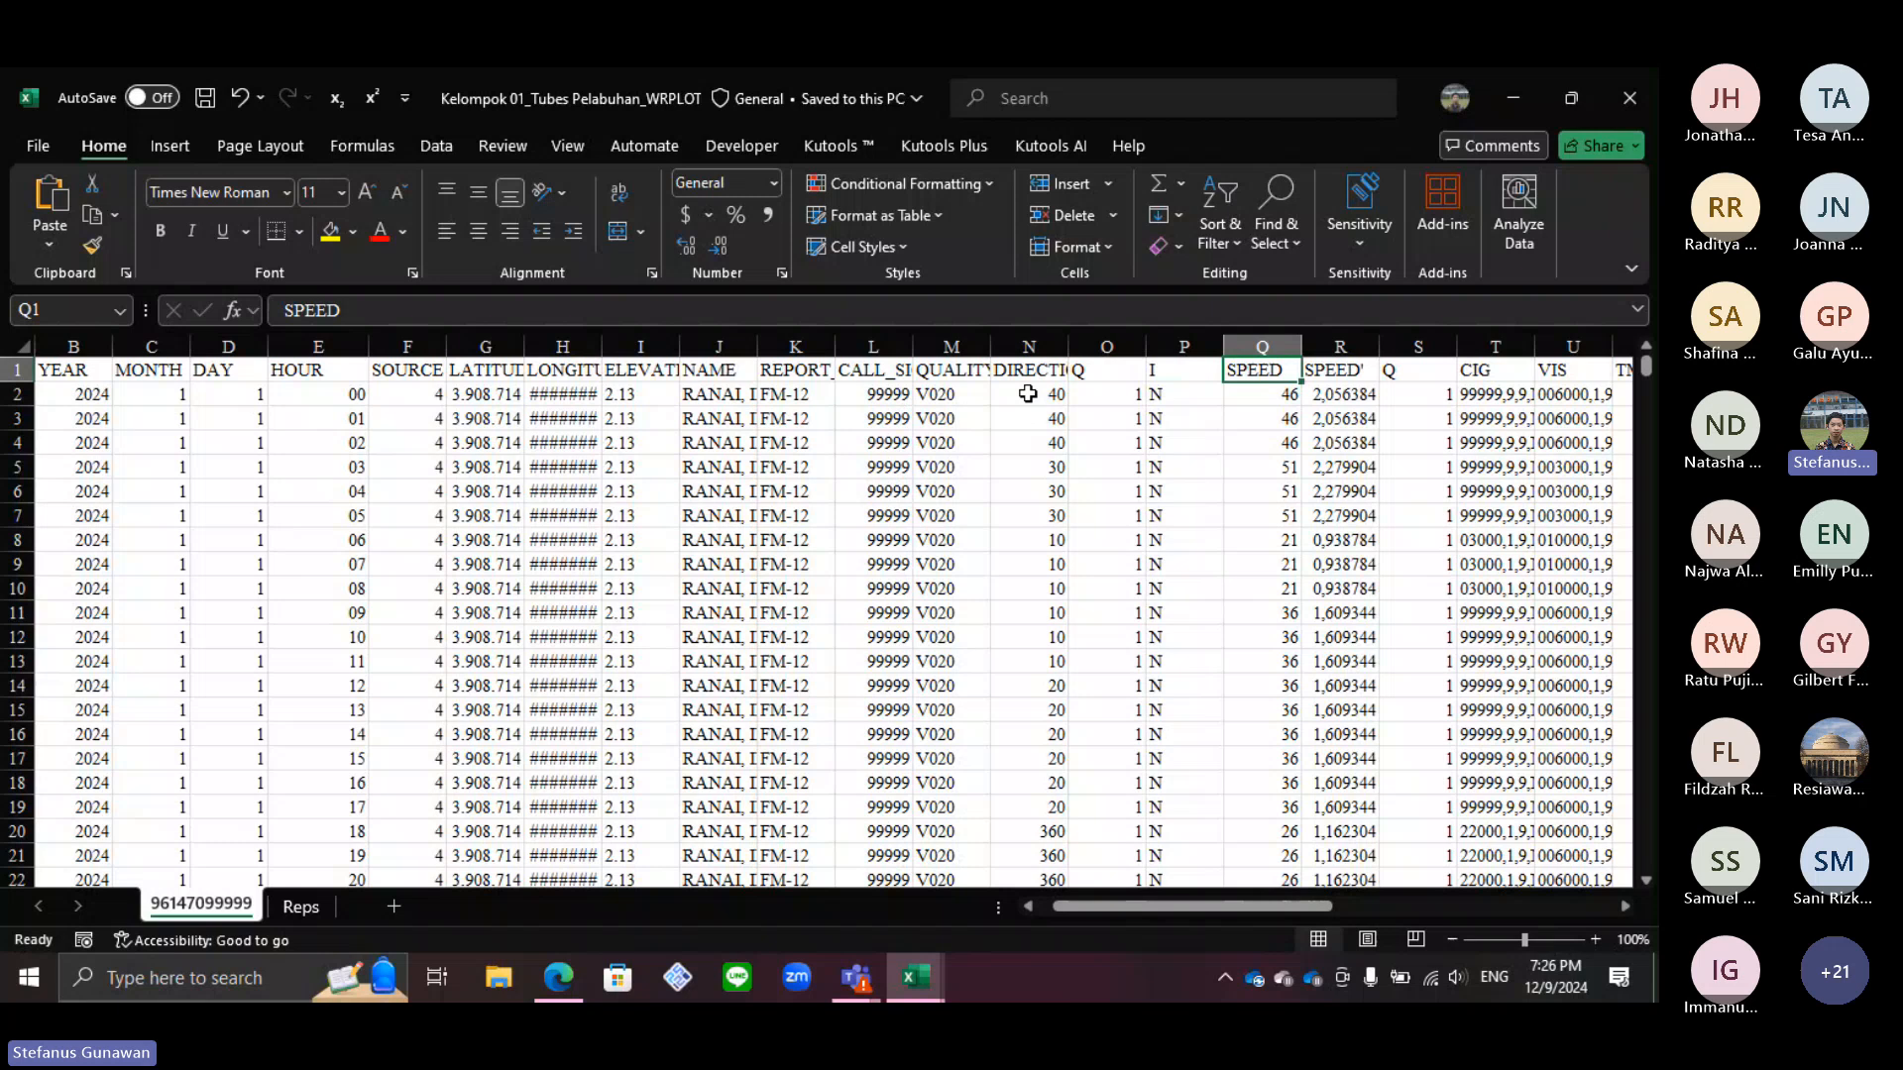
{"action": "key", "text": "Down"}
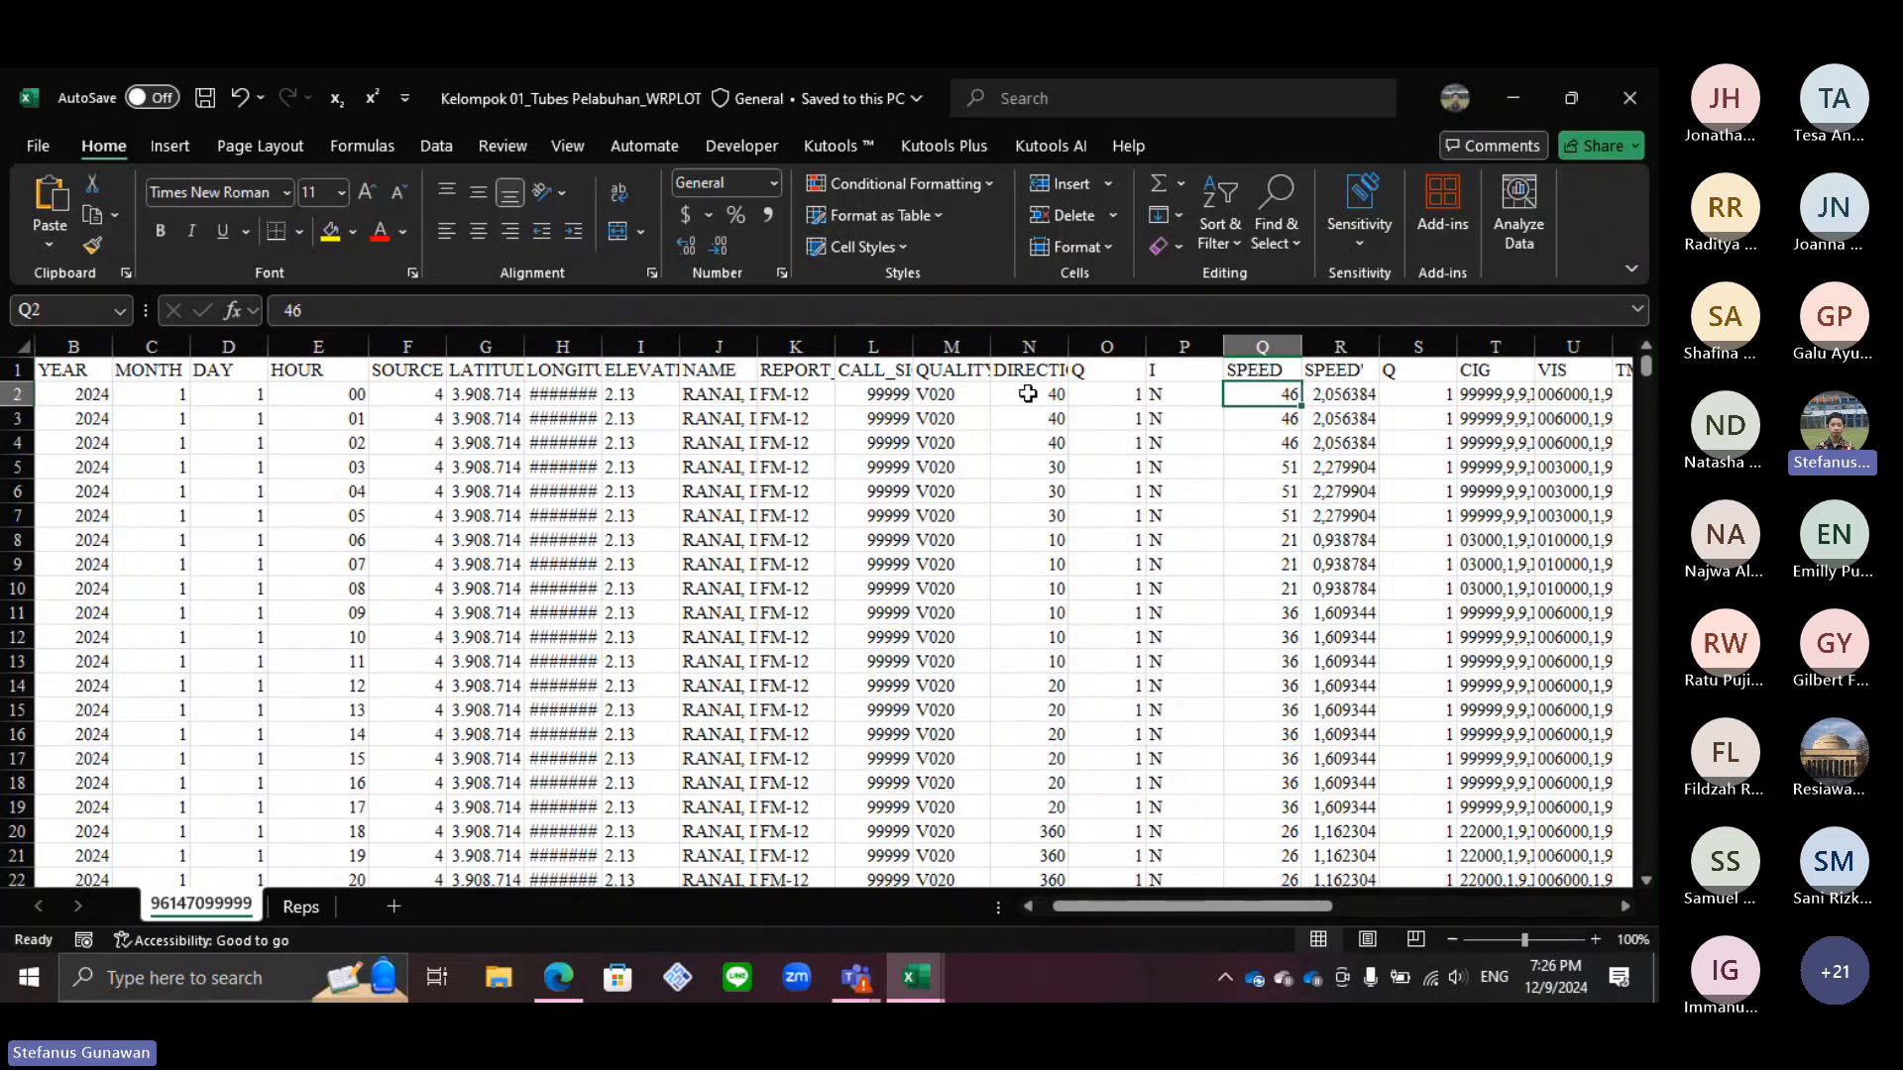
Step: Switch to the Canva presentation in the browser and view the wind data extraction instructions through page 23
{"action": "left_click", "coordinate": [558, 977]}
{"action": "scroll", "coordinate": [674, 861], "scroll_direction": "down", "scroll_amount": 2}
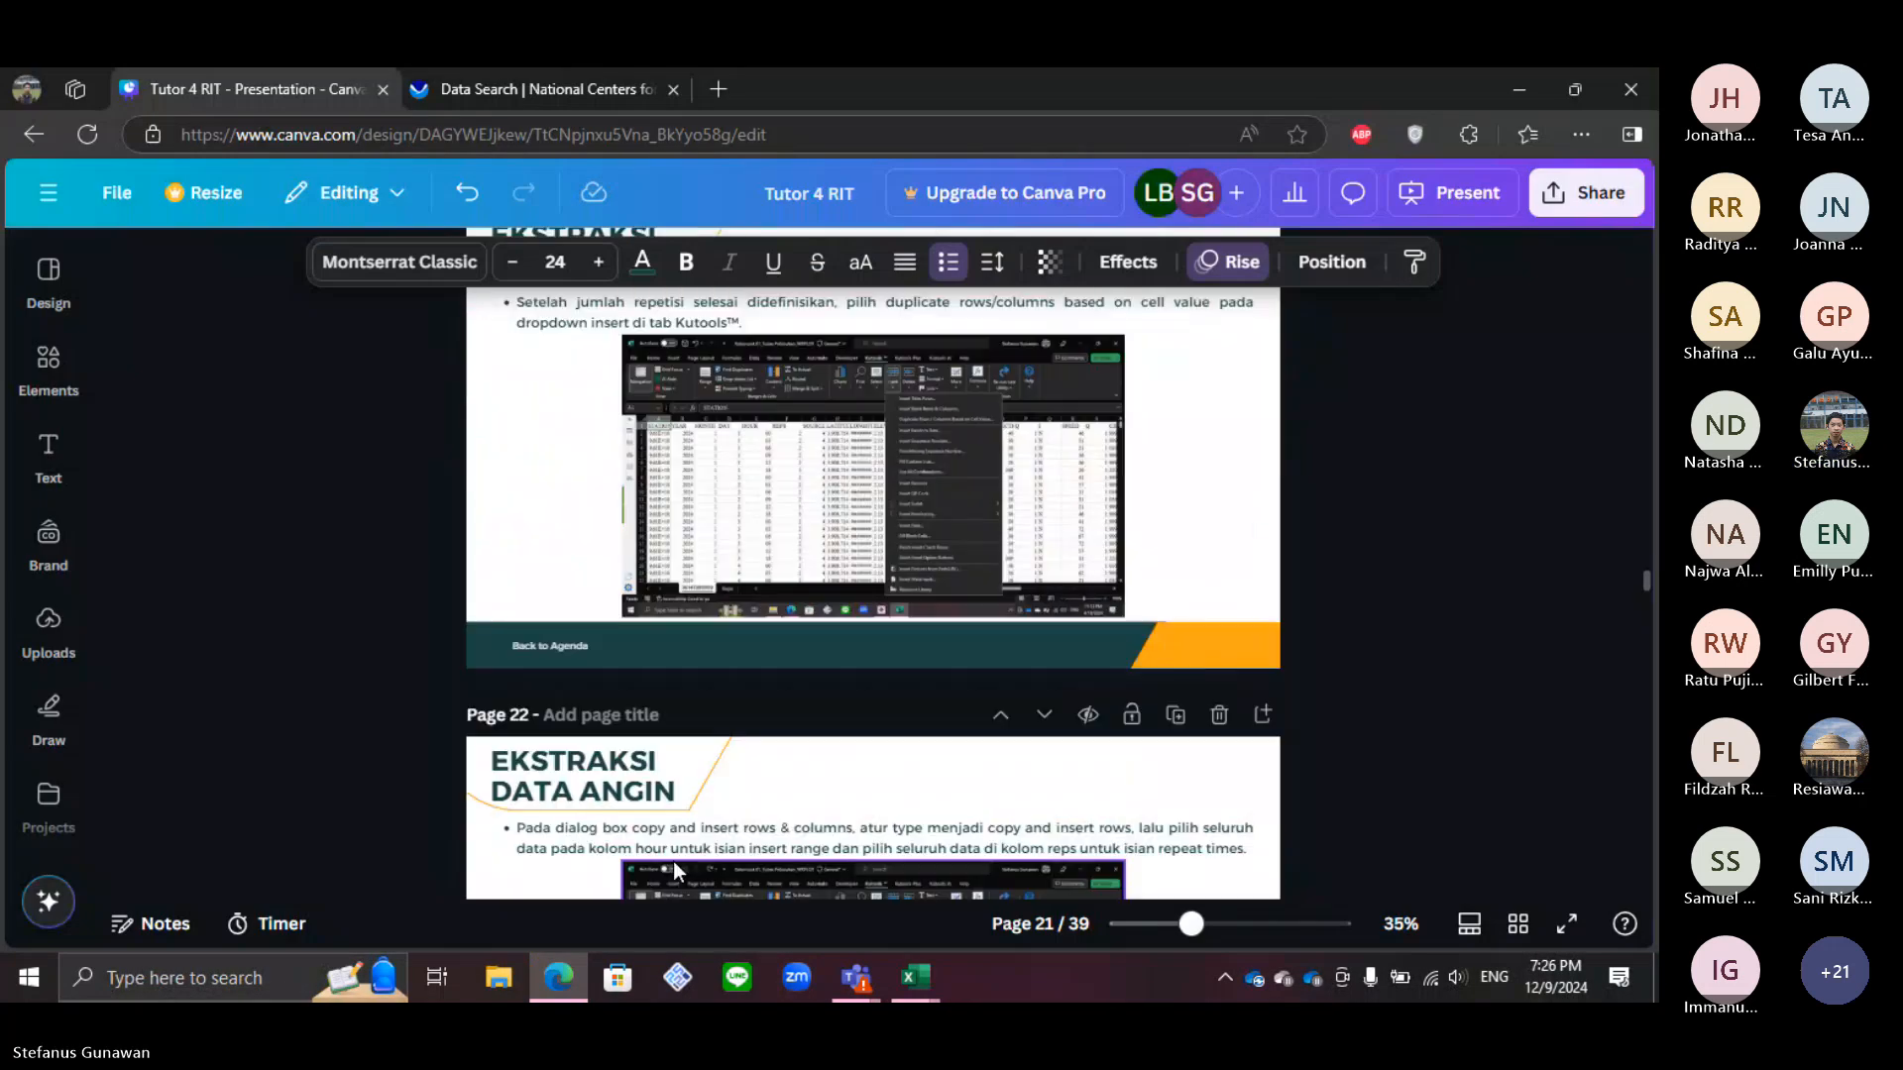
{"action": "scroll", "coordinate": [758, 736], "scroll_direction": "down", "scroll_amount": 8}
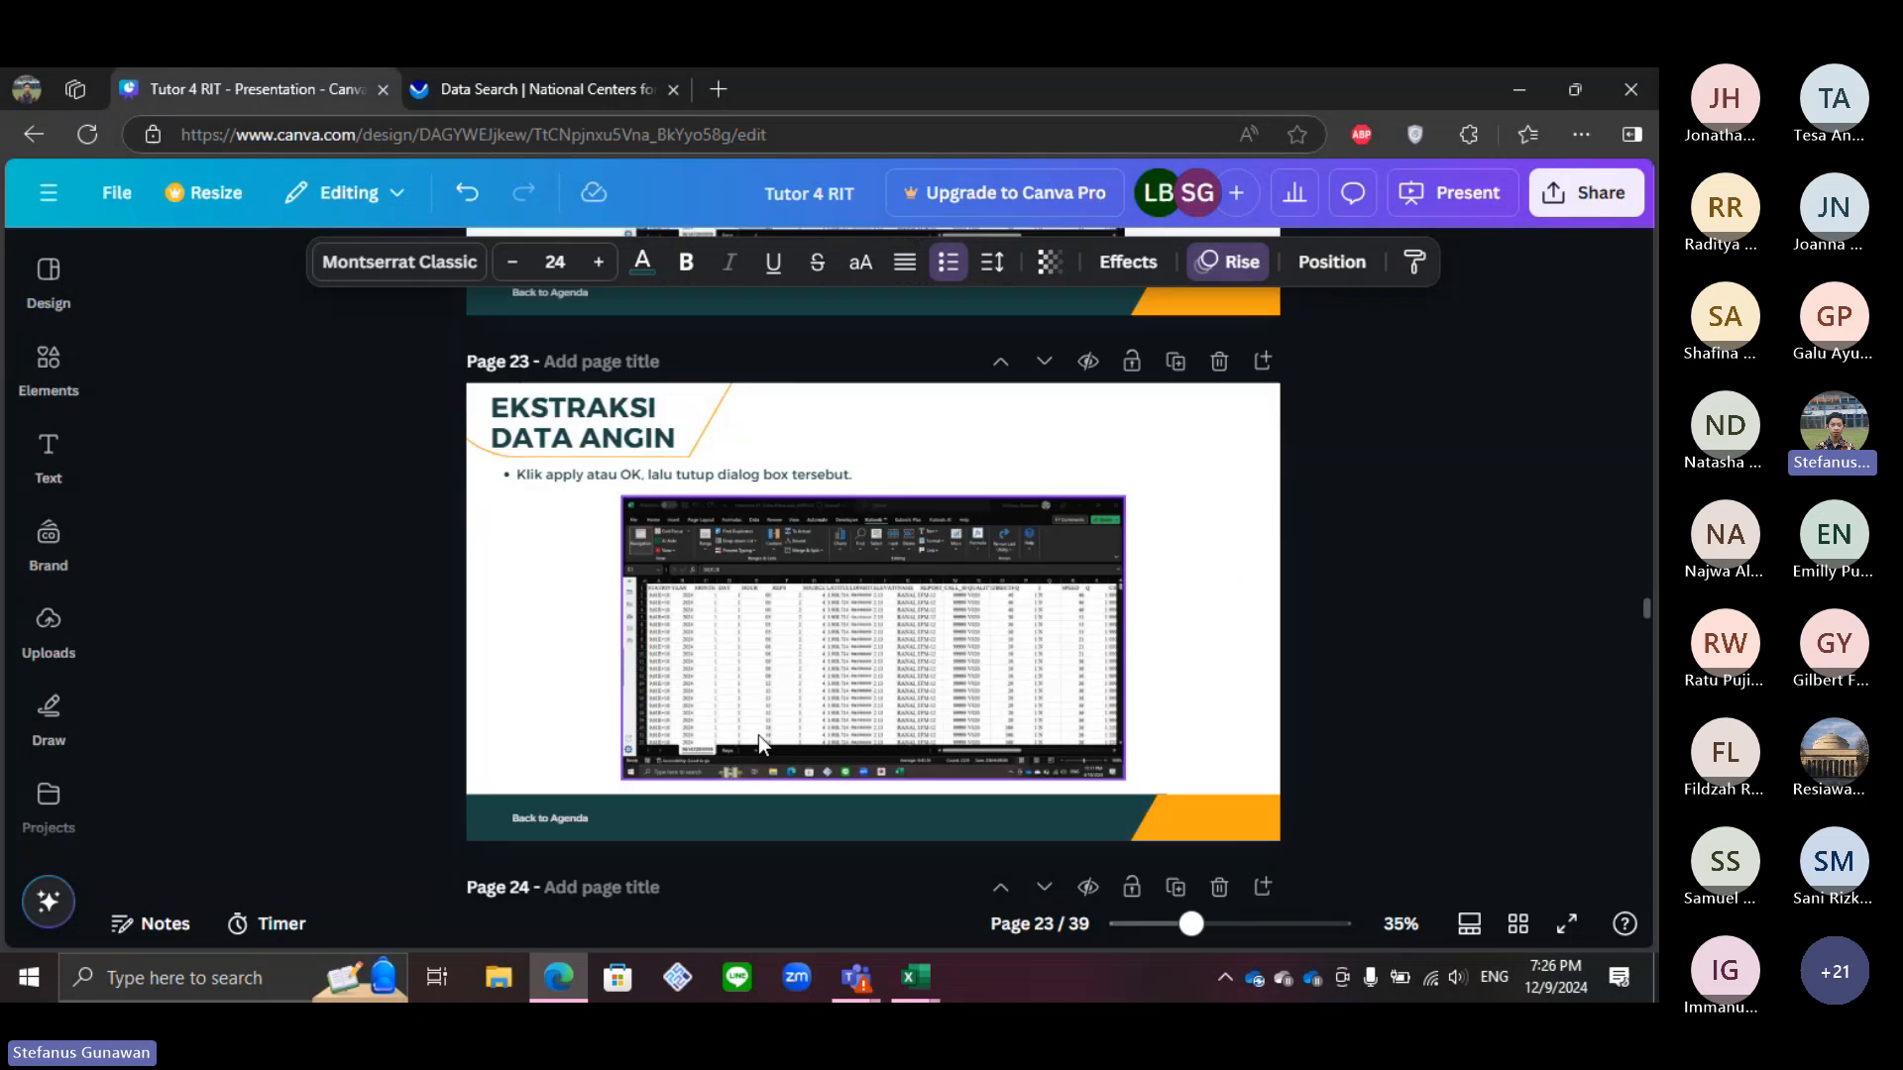
Step: Read the remaining wind data extraction instructions in the presentation through page 26 on converting wind speed units
{"action": "scroll", "coordinate": [758, 736], "scroll_direction": "down", "scroll_amount": 12}
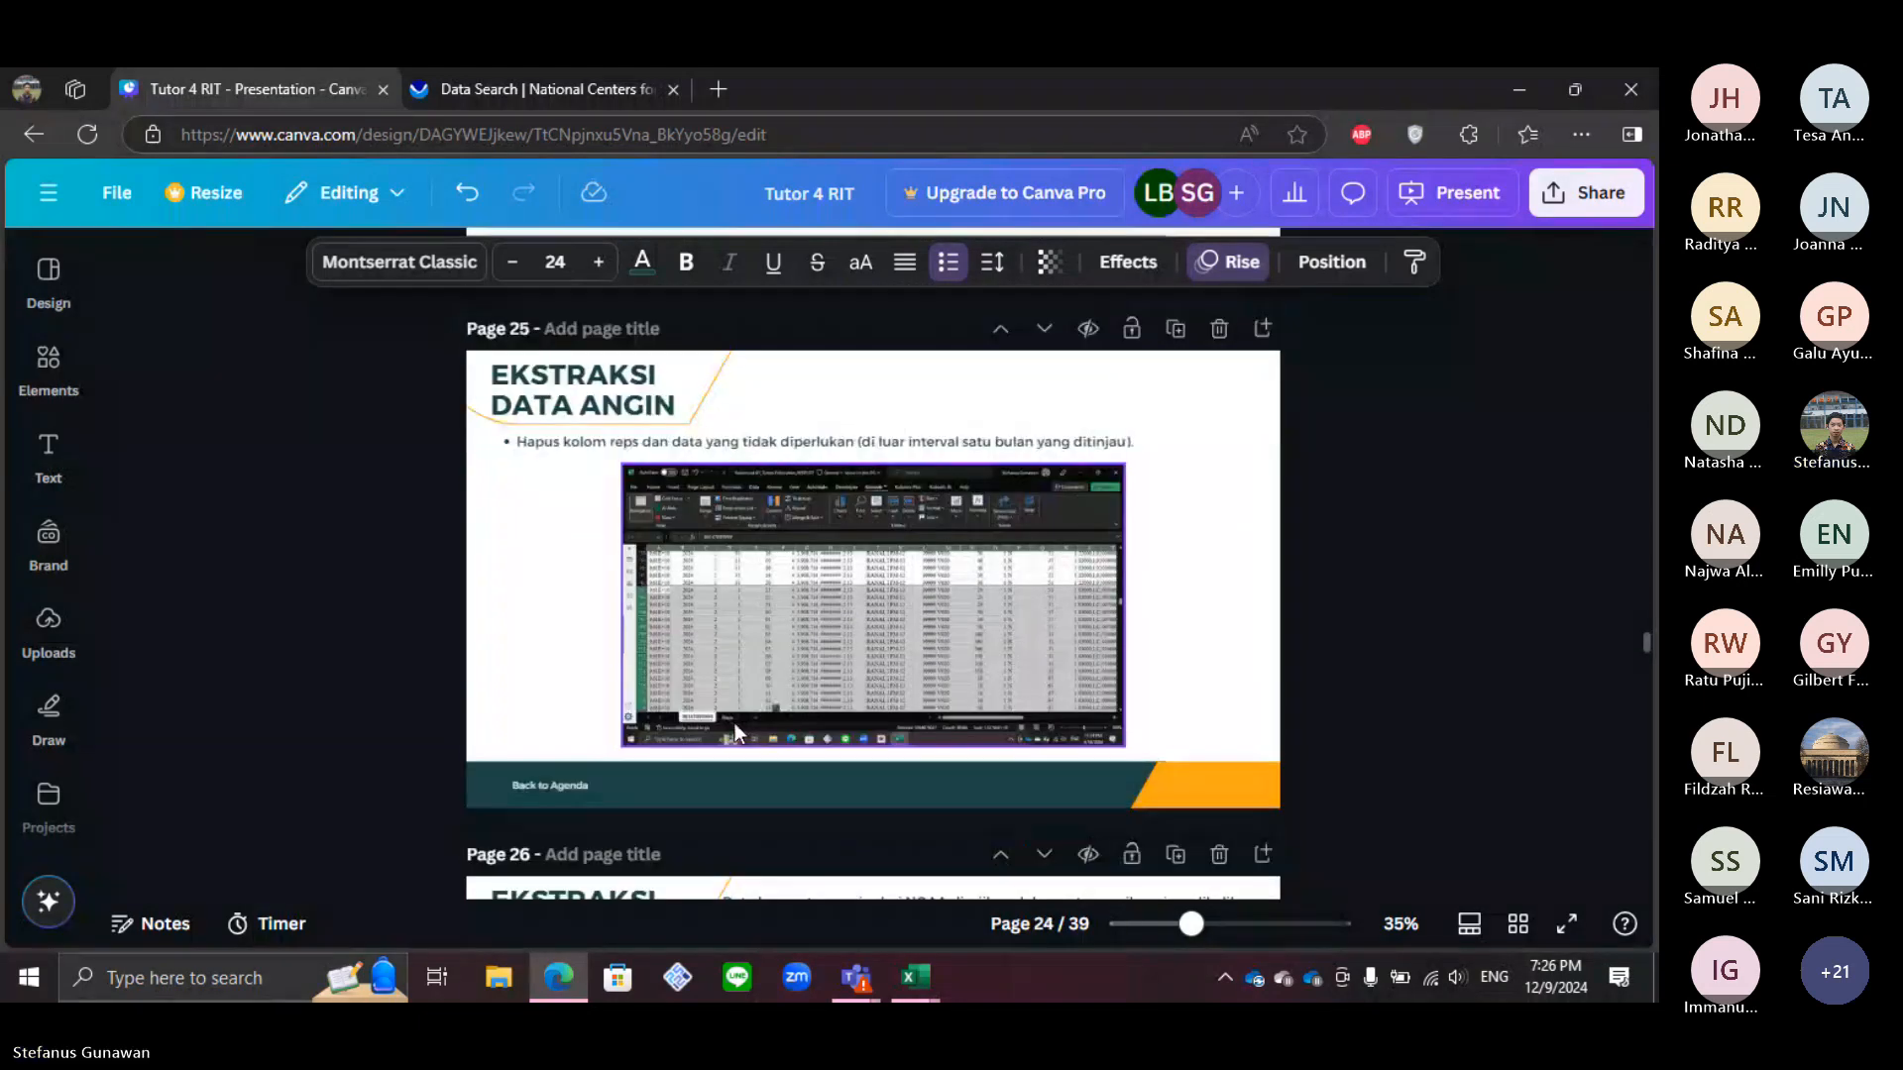
{"action": "scroll", "coordinate": [734, 727], "scroll_direction": "down", "scroll_amount": 15}
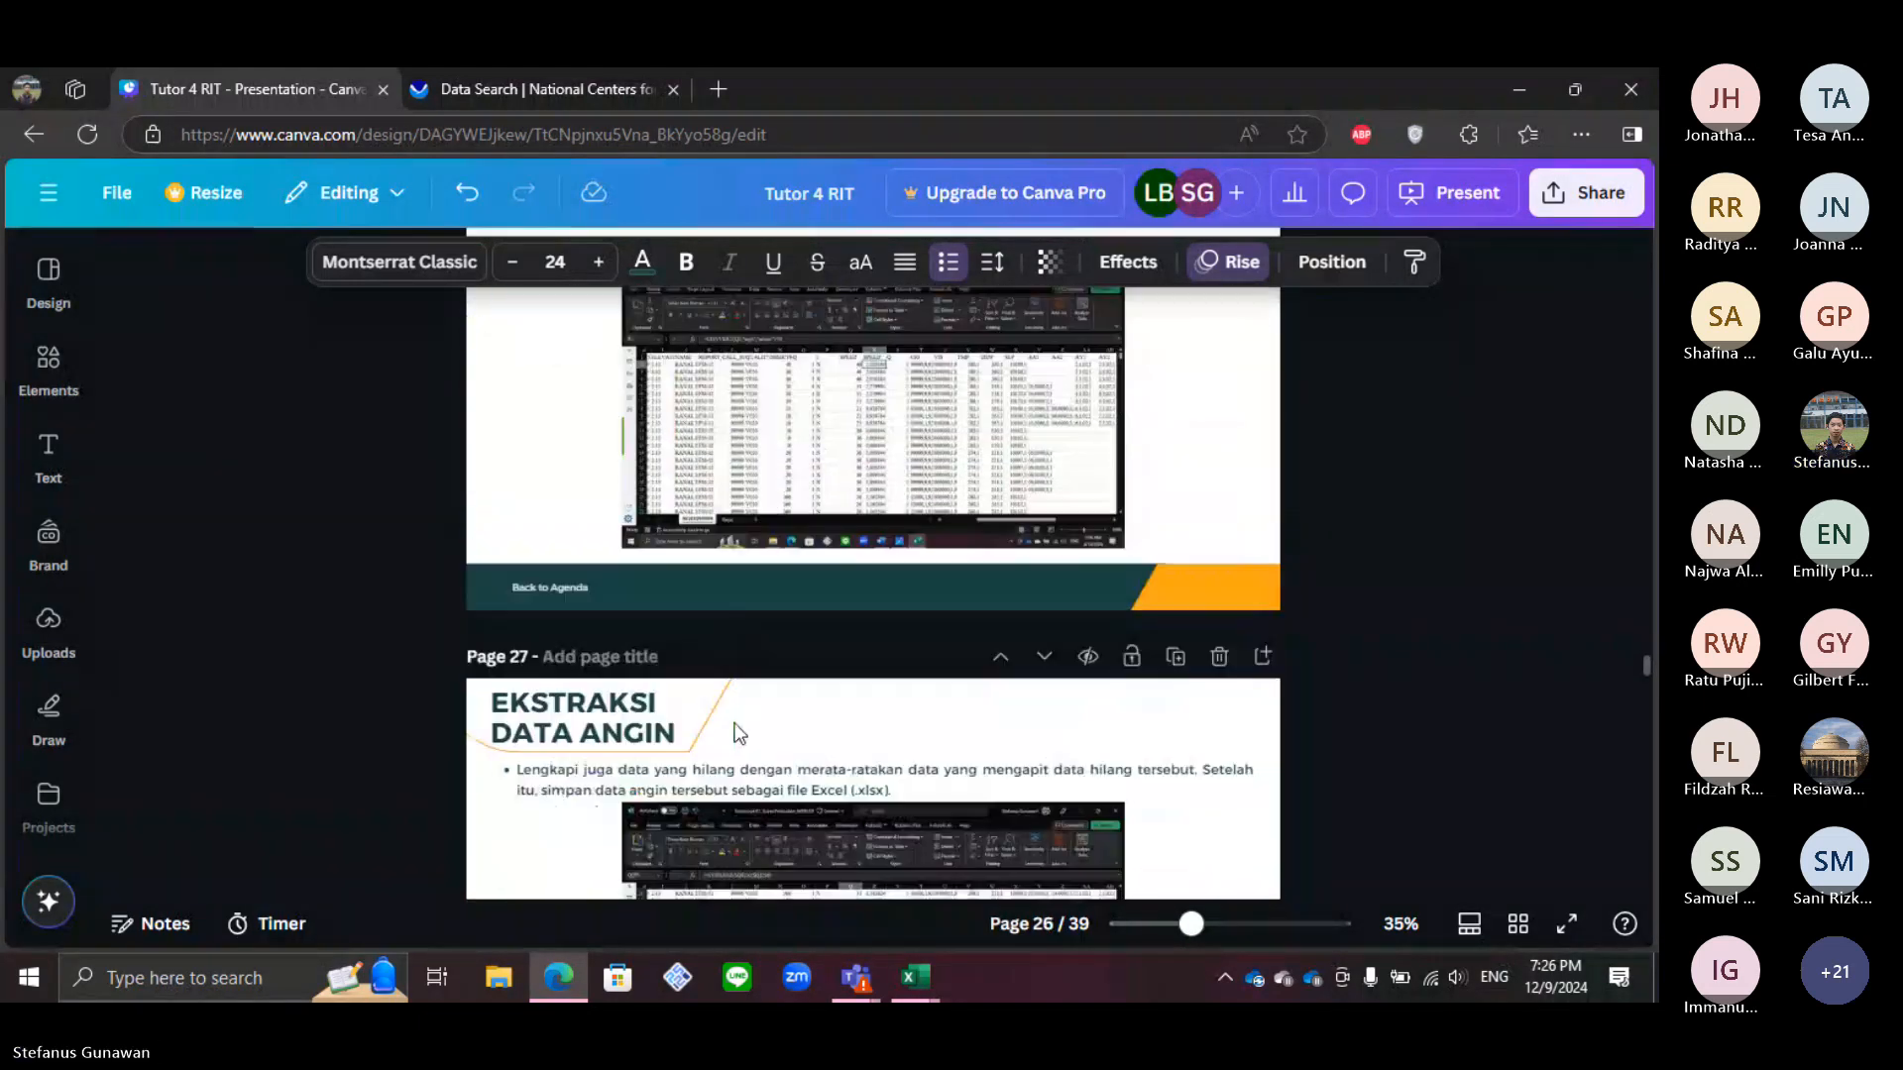
{"action": "scroll", "coordinate": [736, 731], "scroll_direction": "up", "scroll_amount": 10}
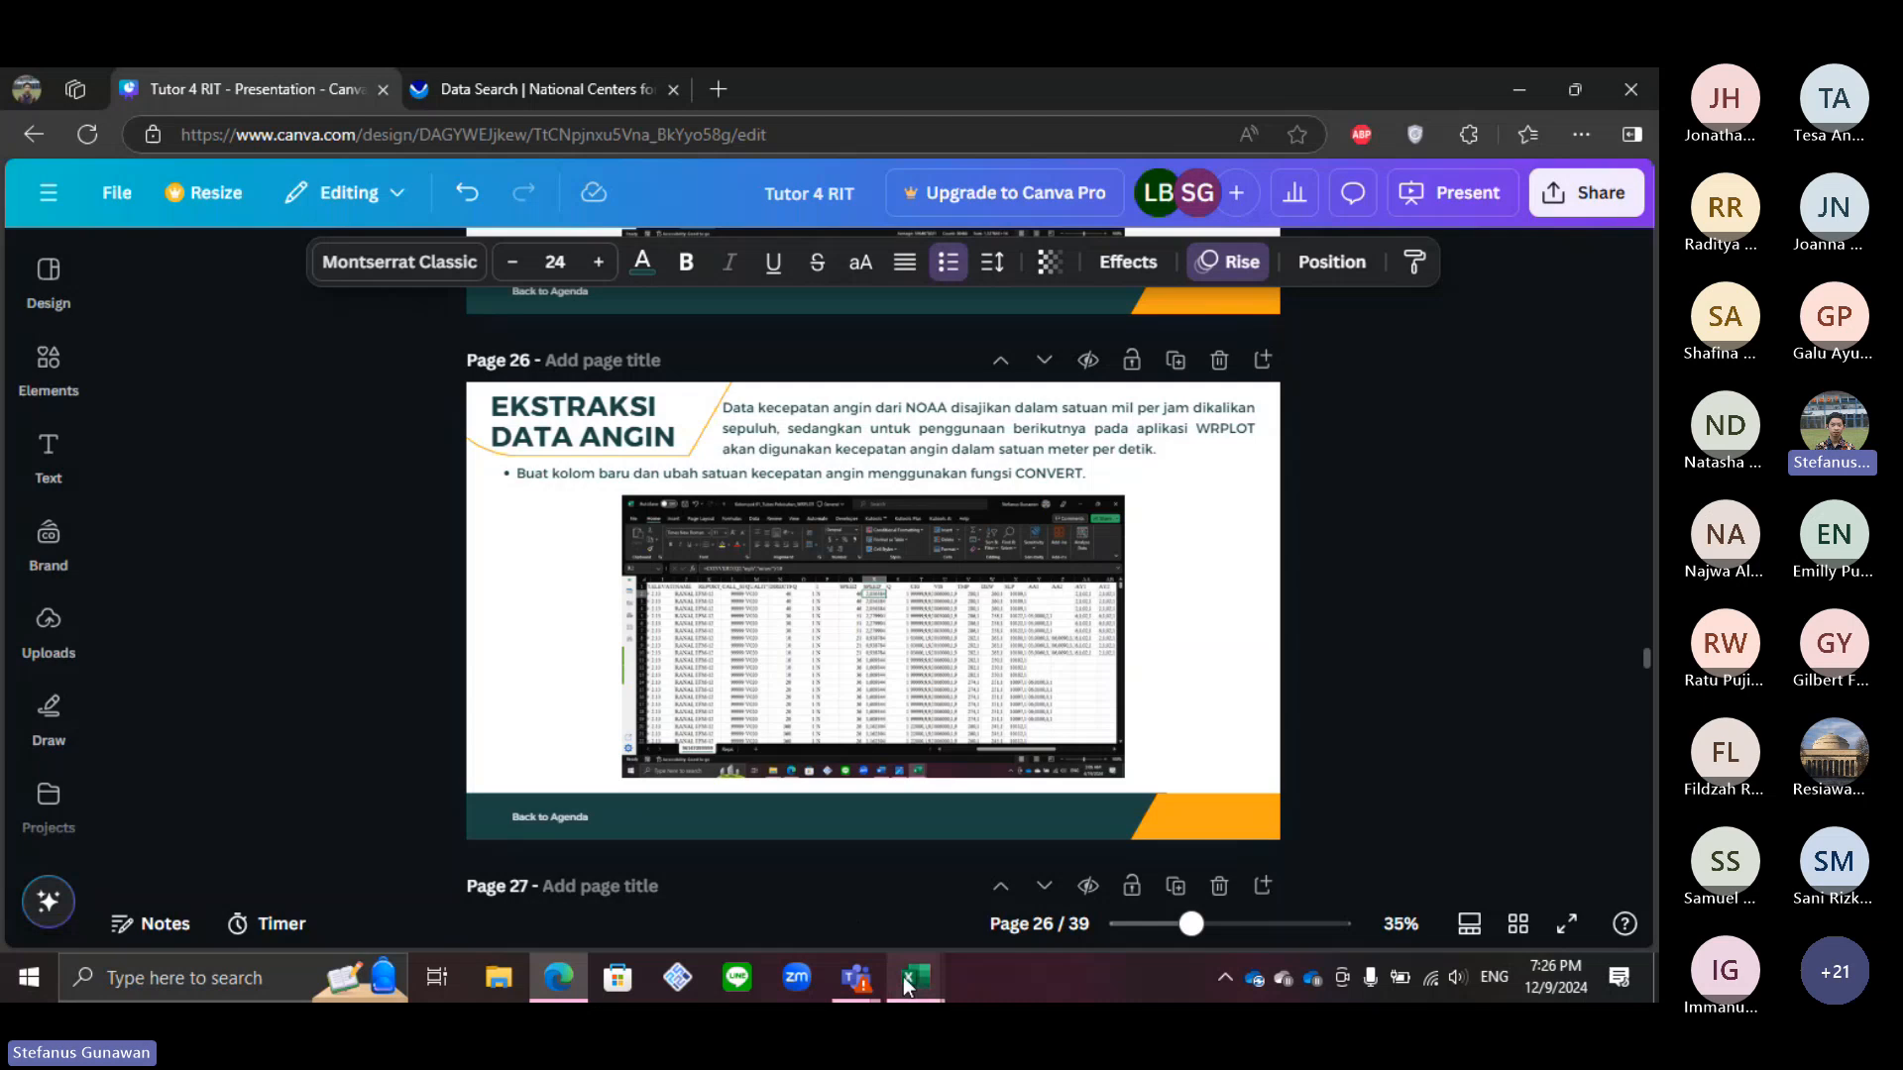
Step: Switch to the Excel workbook Kelompok 01_Tubes Pelabuhan_WRPLOT and check the SPEED' heading and its first value in R2
{"action": "mouse_move", "coordinate": [902, 977]}
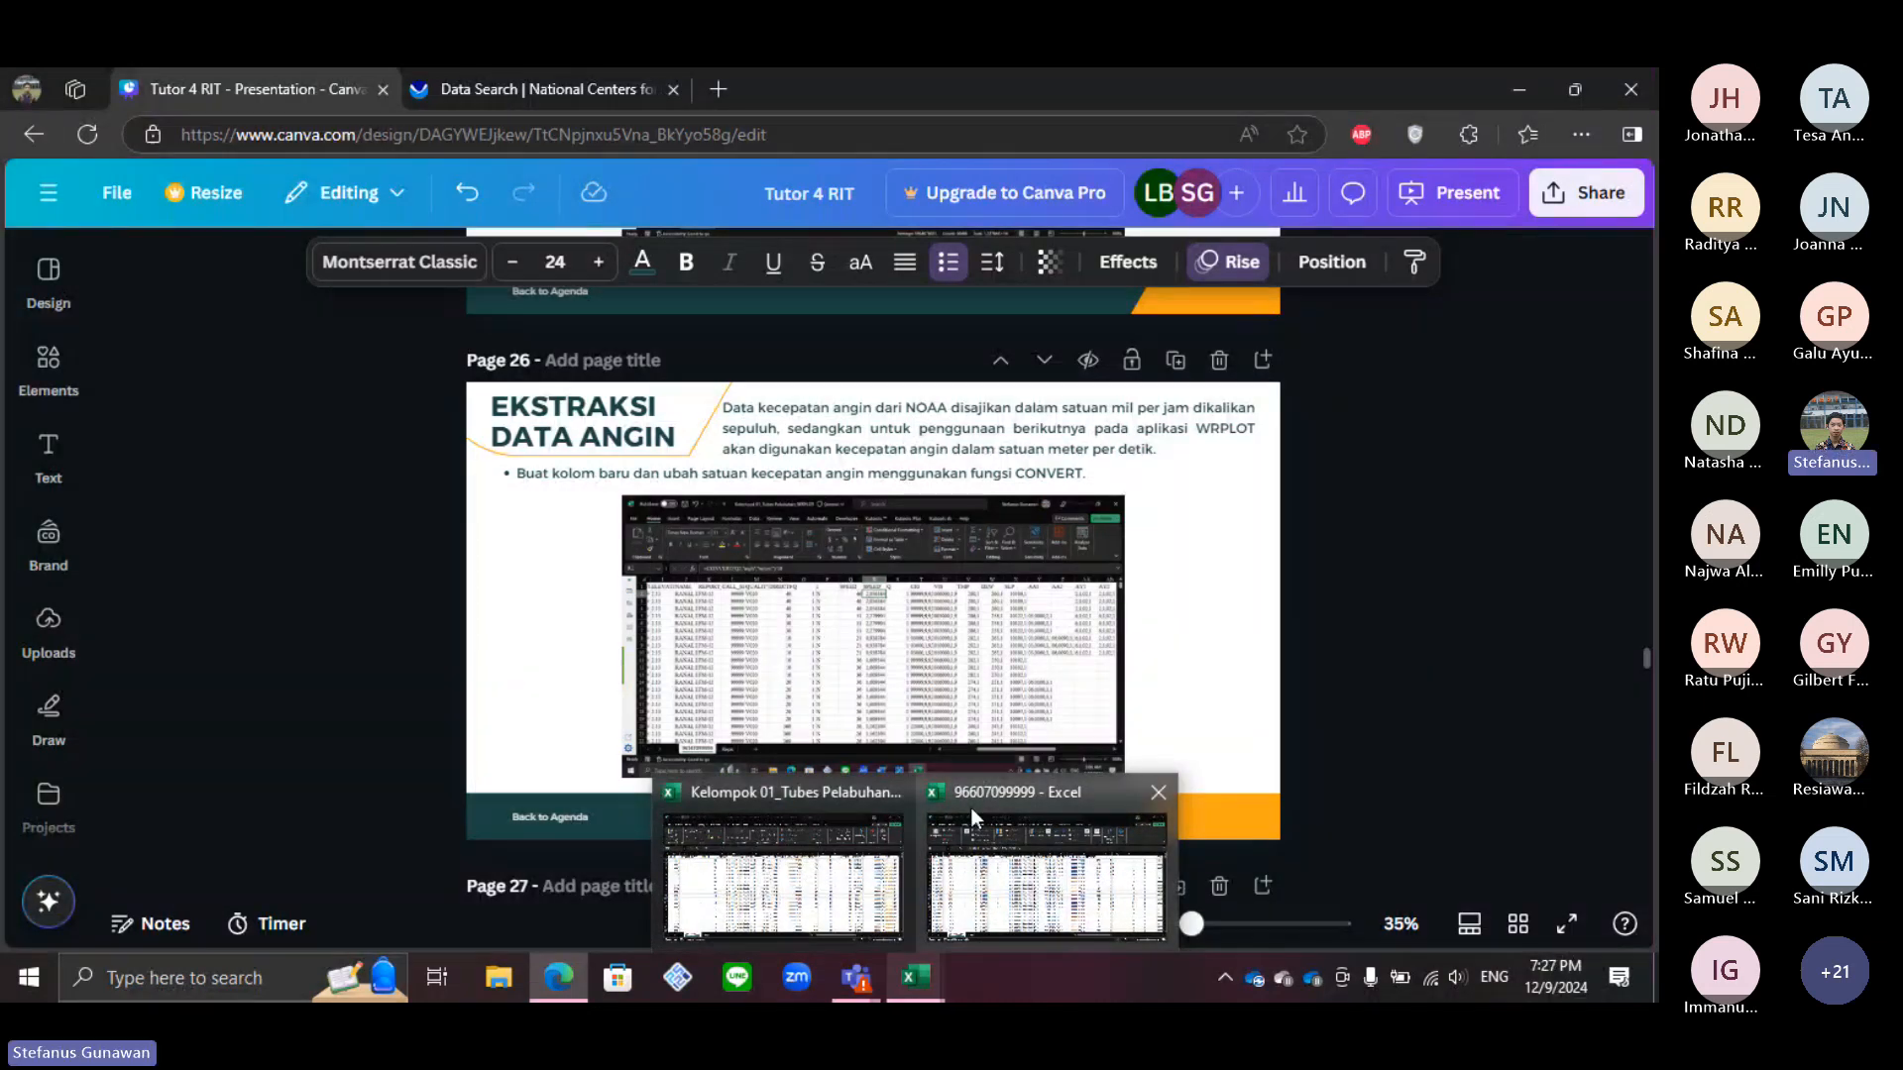
{"action": "mouse_move", "coordinate": [972, 806]}
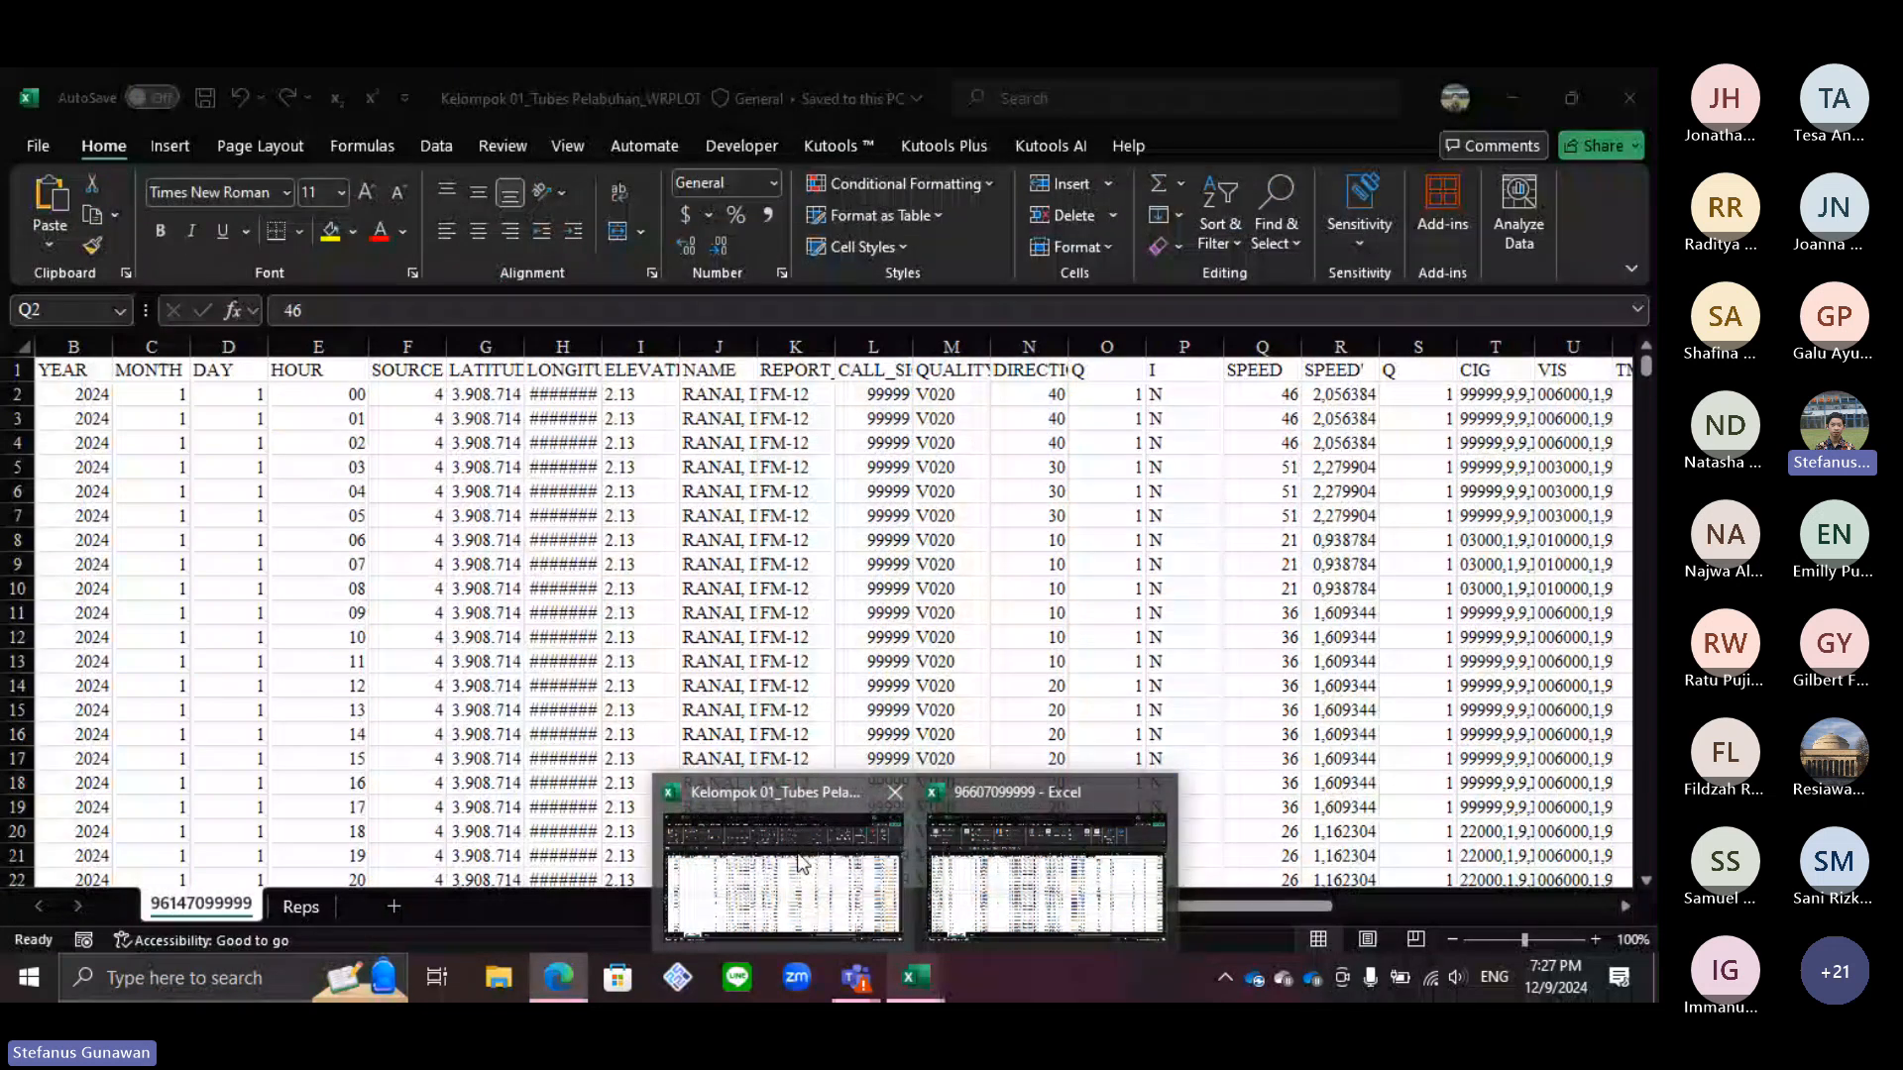
{"action": "left_click", "coordinate": [783, 872]}
{"action": "left_click", "coordinate": [1340, 394]}
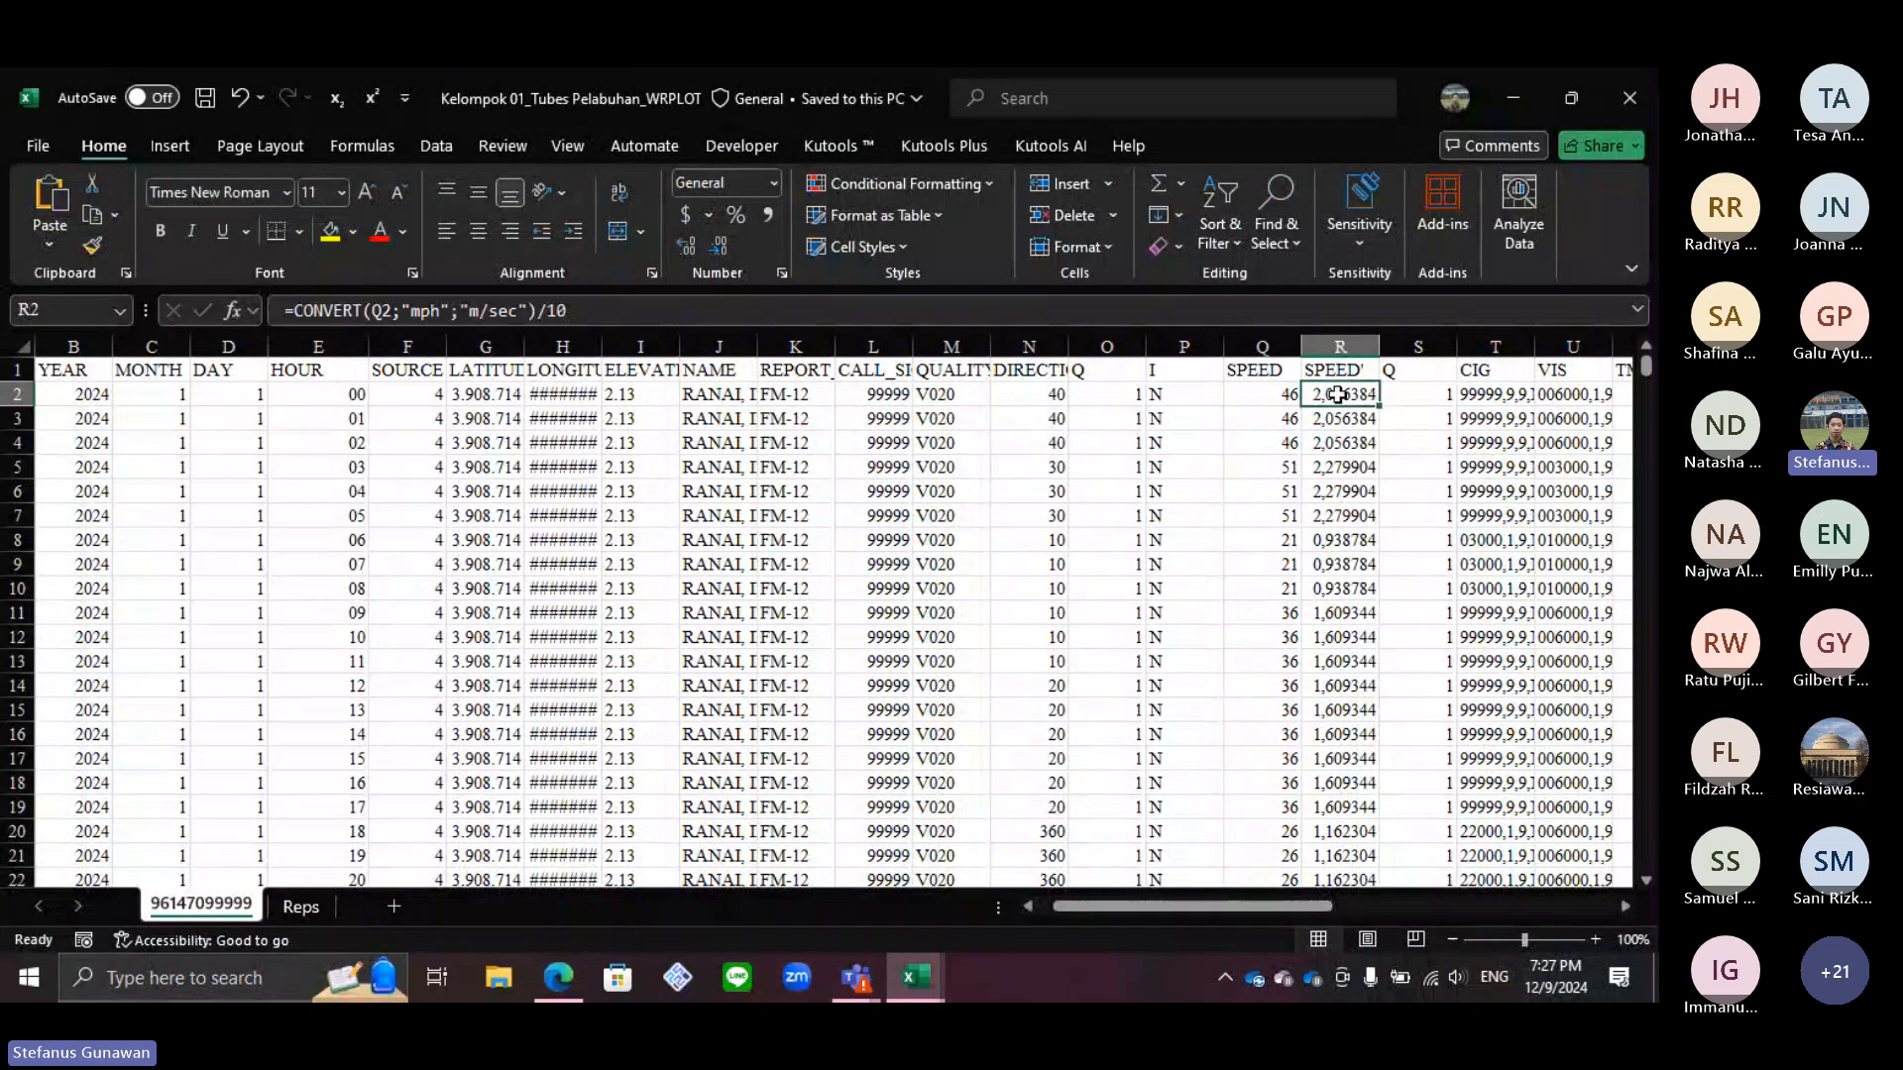
{"action": "left_click", "coordinate": [1344, 370]}
{"action": "left_click", "coordinate": [1344, 396]}
Step: Examine the parts of the formula =CONVERT(Q2;"mph";"m/sec")/10 in R2, leaving it unedited, and view the neighbouring columns
{"action": "left_click", "coordinate": [566, 311]}
{"action": "left_click_drag", "start_coordinate": [566, 310], "coordinate": [296, 325]}
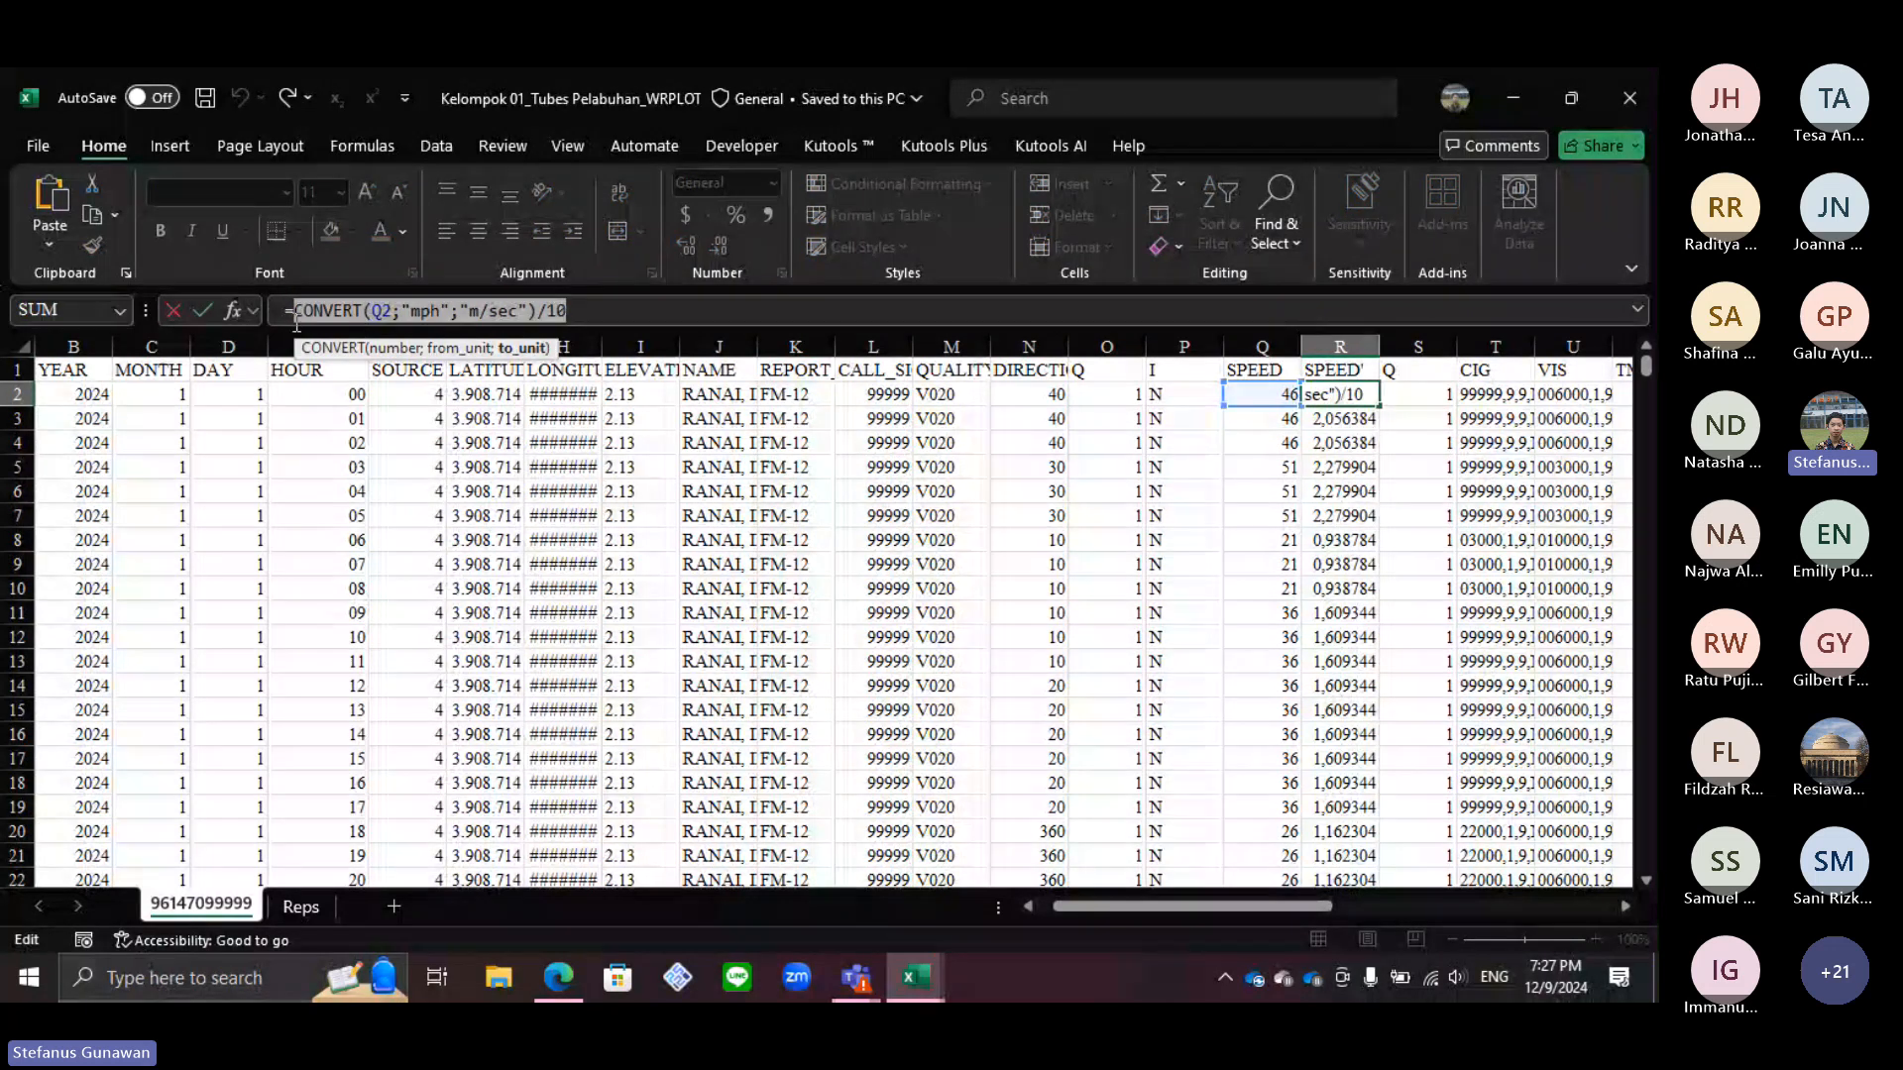
{"action": "left_click", "coordinate": [416, 312]}
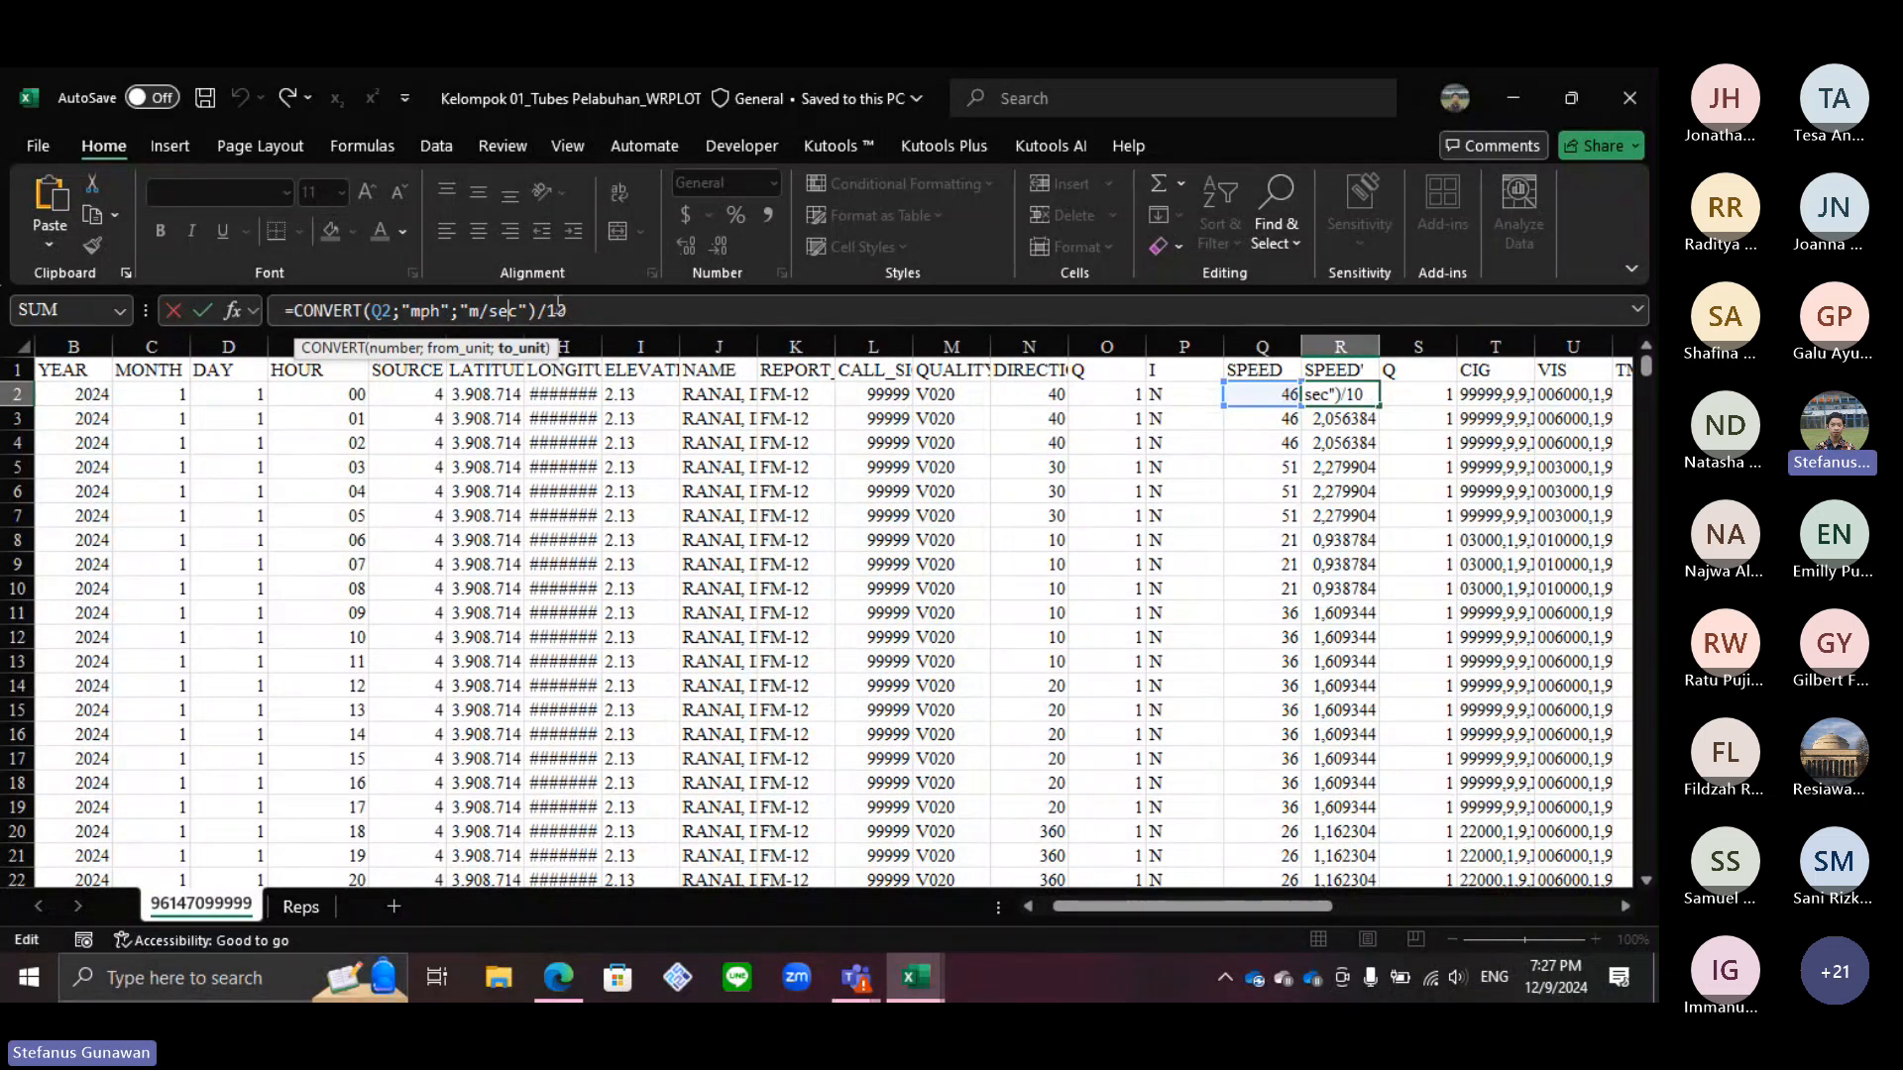
{"action": "left_click", "coordinate": [607, 322]}
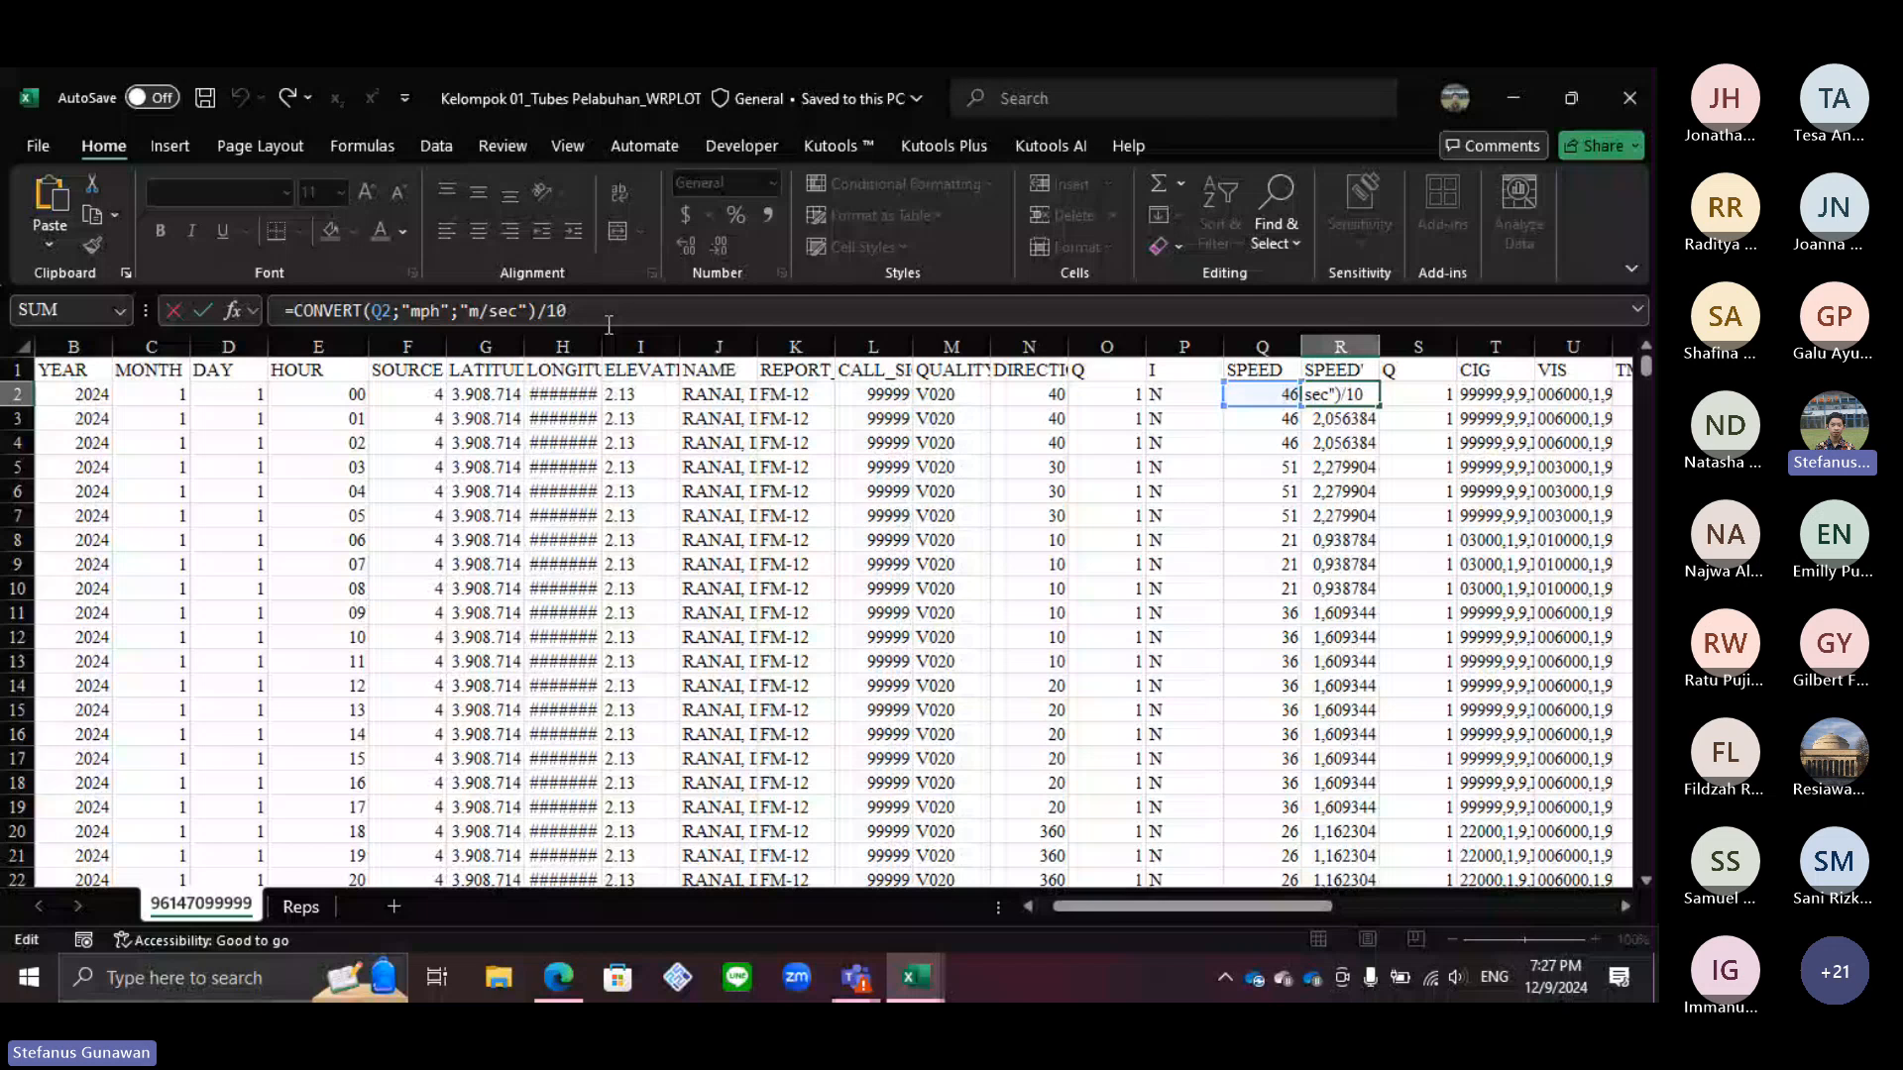
{"action": "key", "text": "ctrl+Return"}
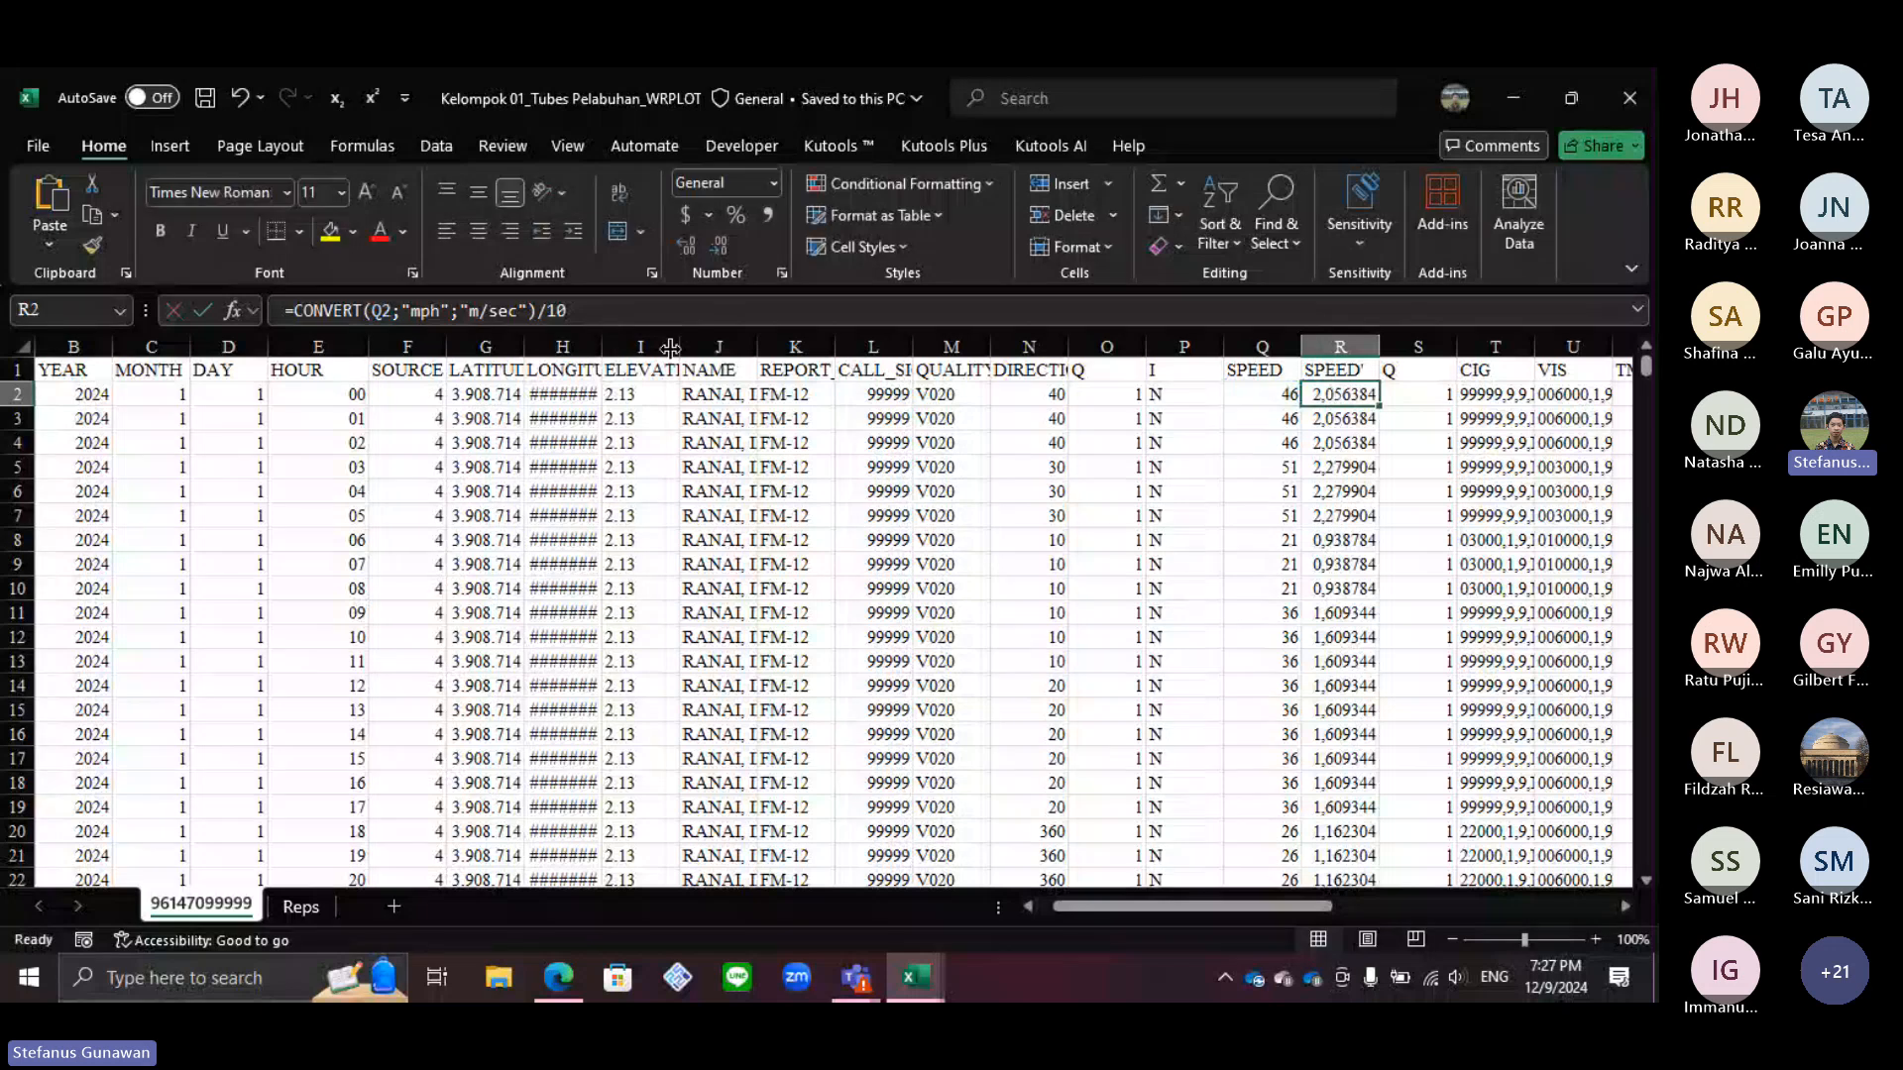
{"action": "key", "text": "Right"}
{"action": "key", "text": "Left"}
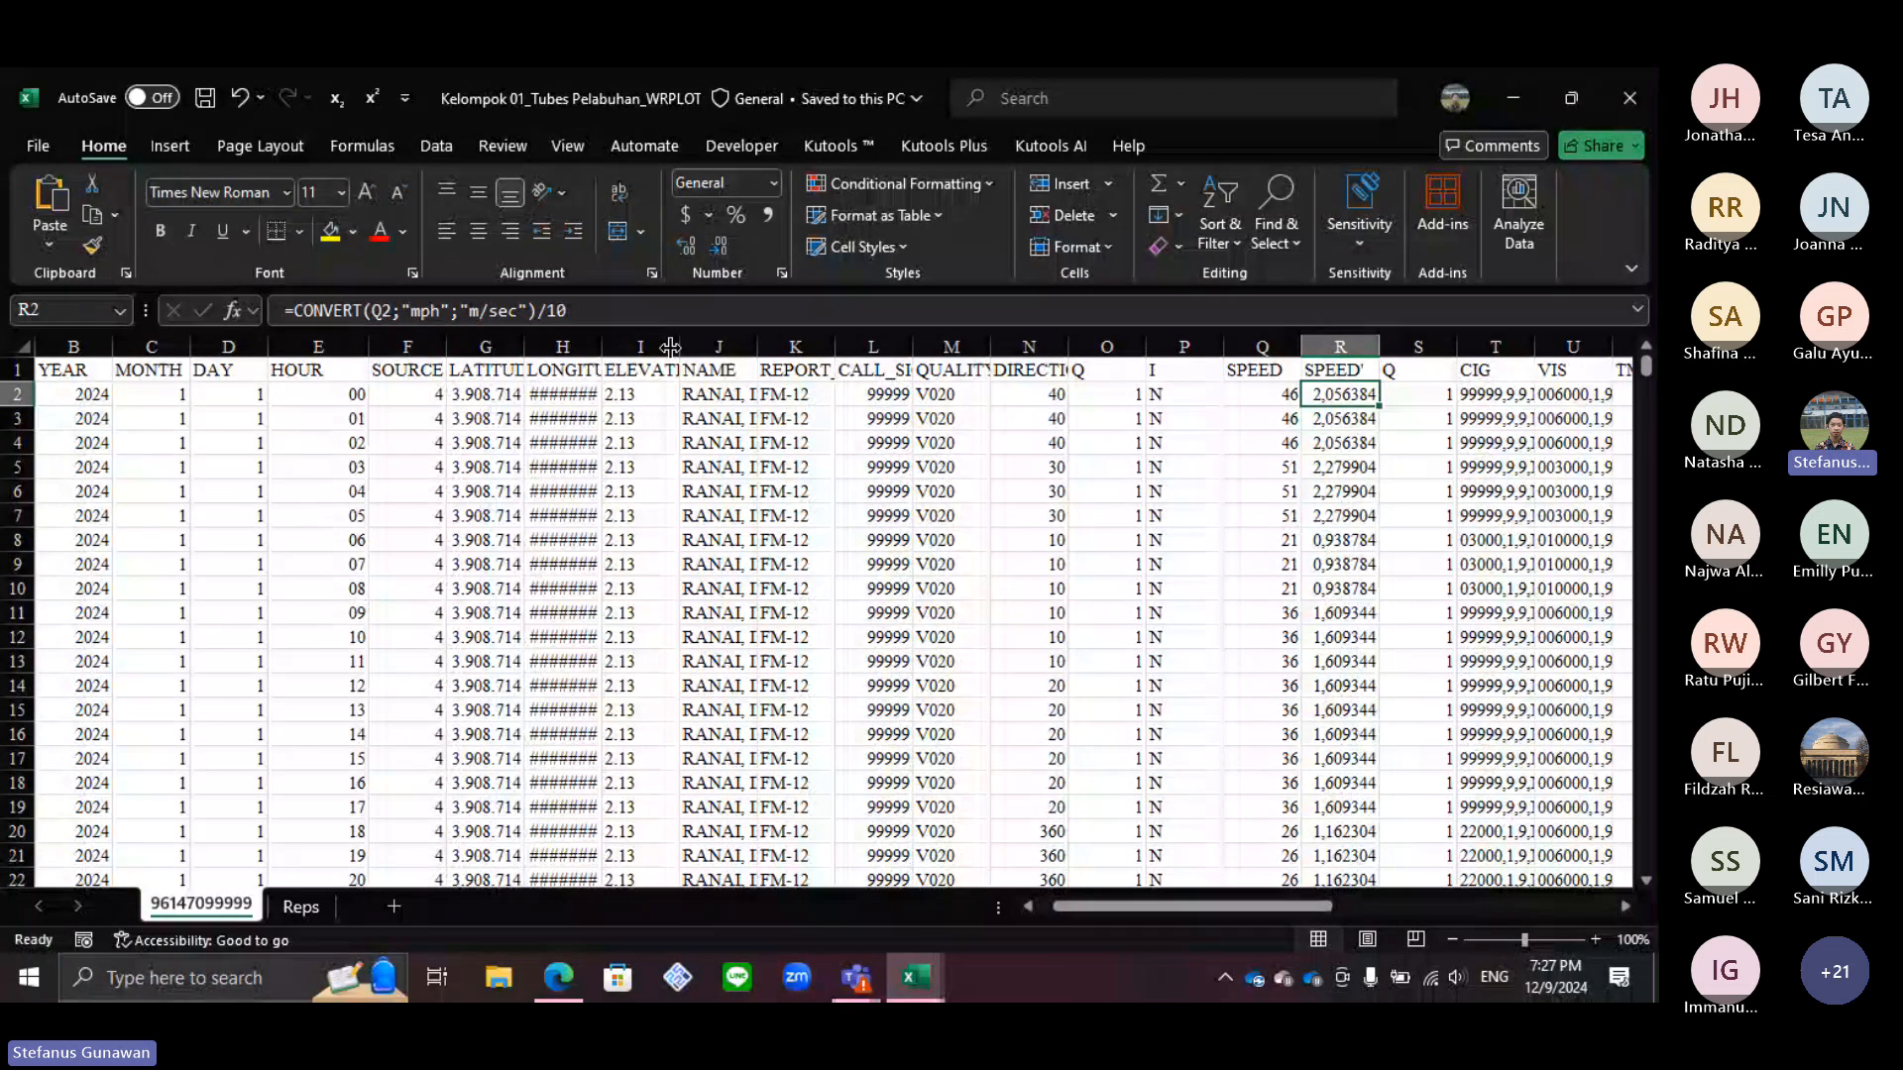
{"action": "key", "text": "Right"}
{"action": "scroll", "coordinate": [651, 334], "scroll_direction": "right", "scroll_amount": 5}
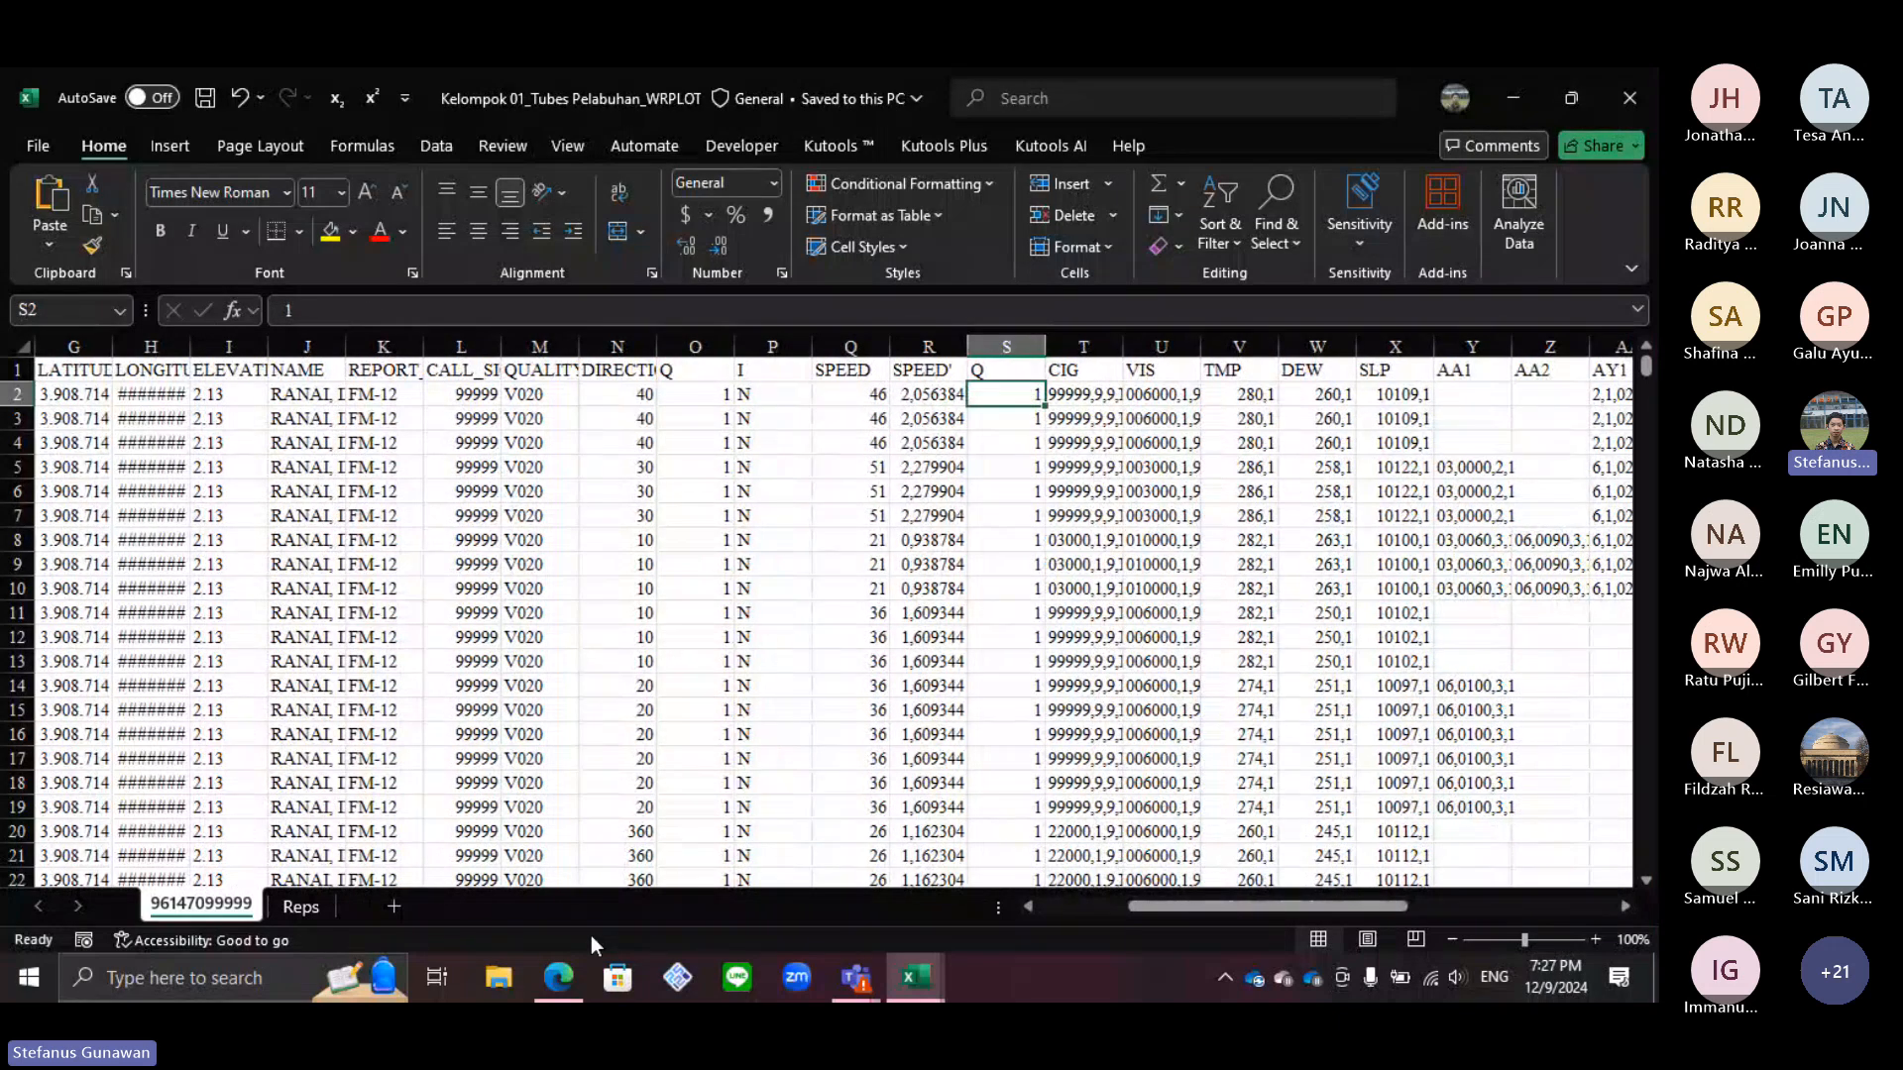
Step: Switch to the Canva presentation and read the page 27 instruction on filling missing data and saving as .xlsx
{"action": "key", "text": "alt+Tab"}
{"action": "scroll", "coordinate": [829, 727], "scroll_direction": "down", "scroll_amount": 6}
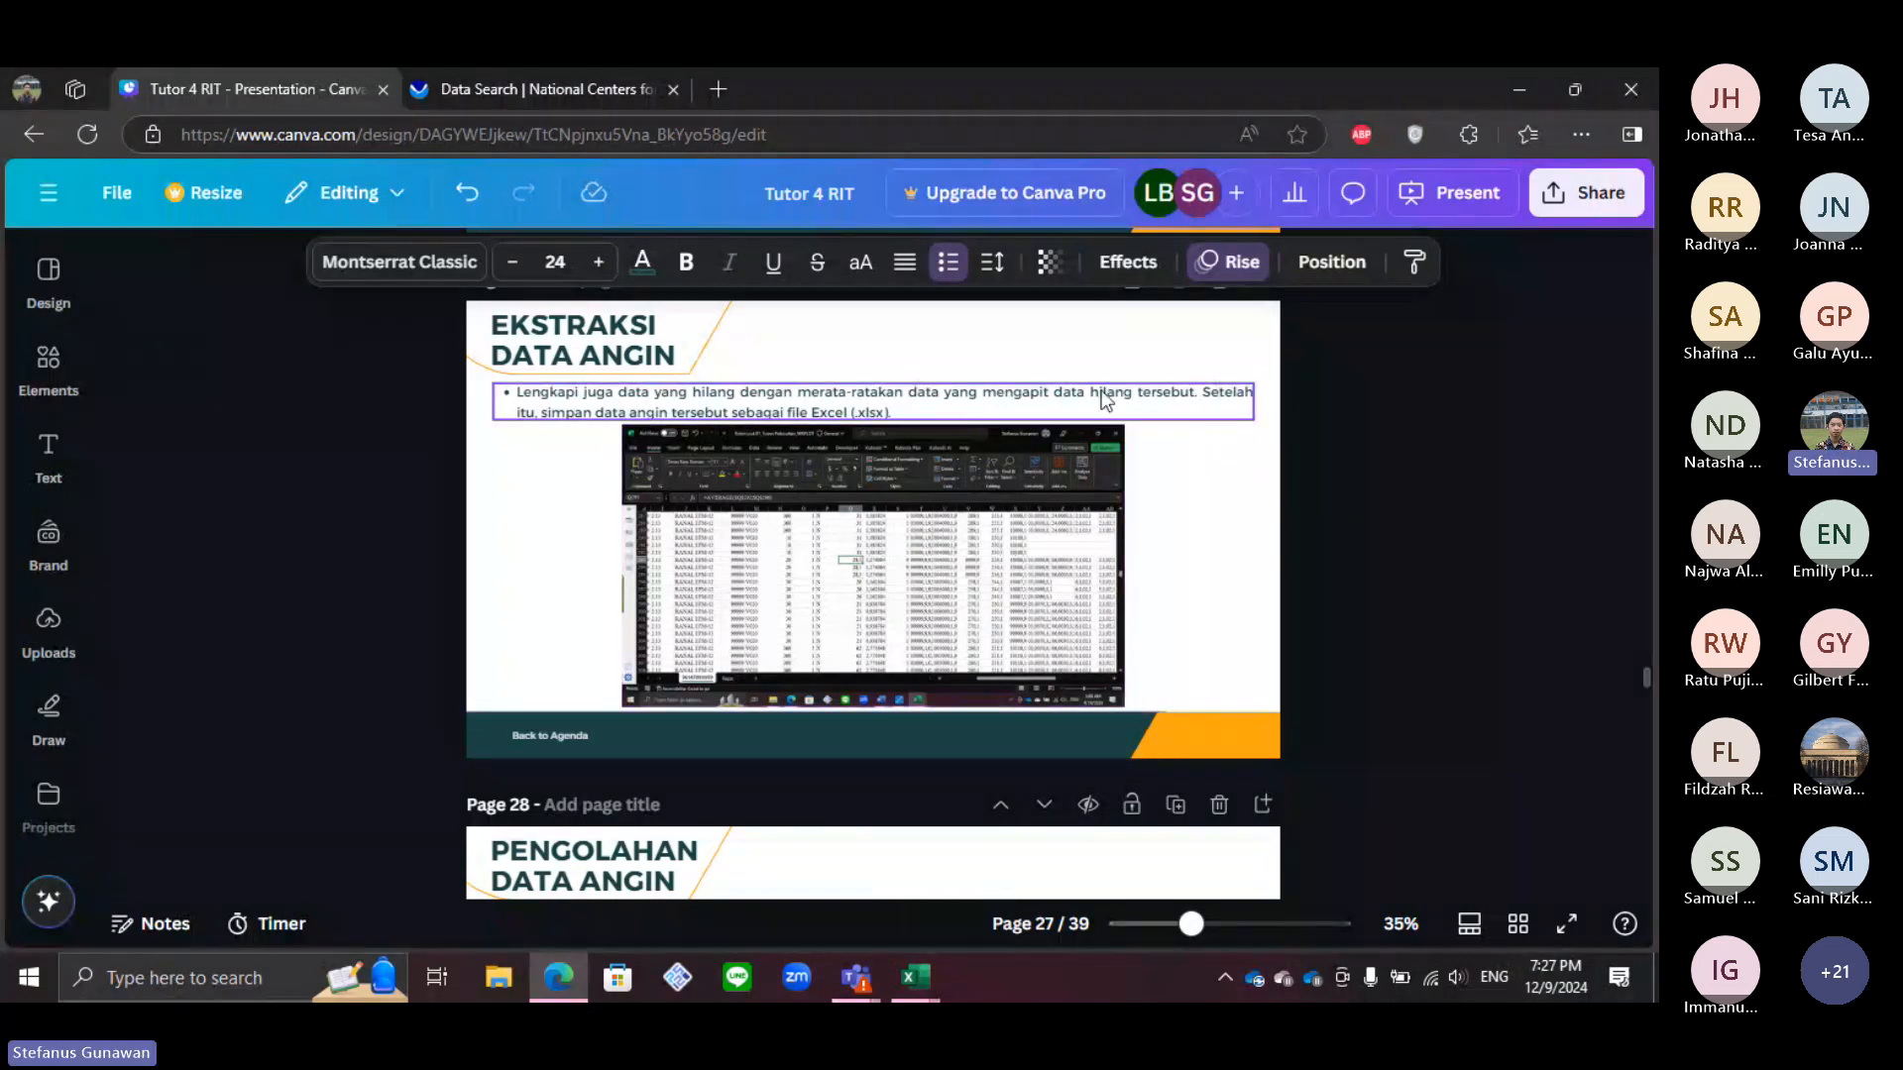
{"action": "left_click", "coordinate": [817, 401]}
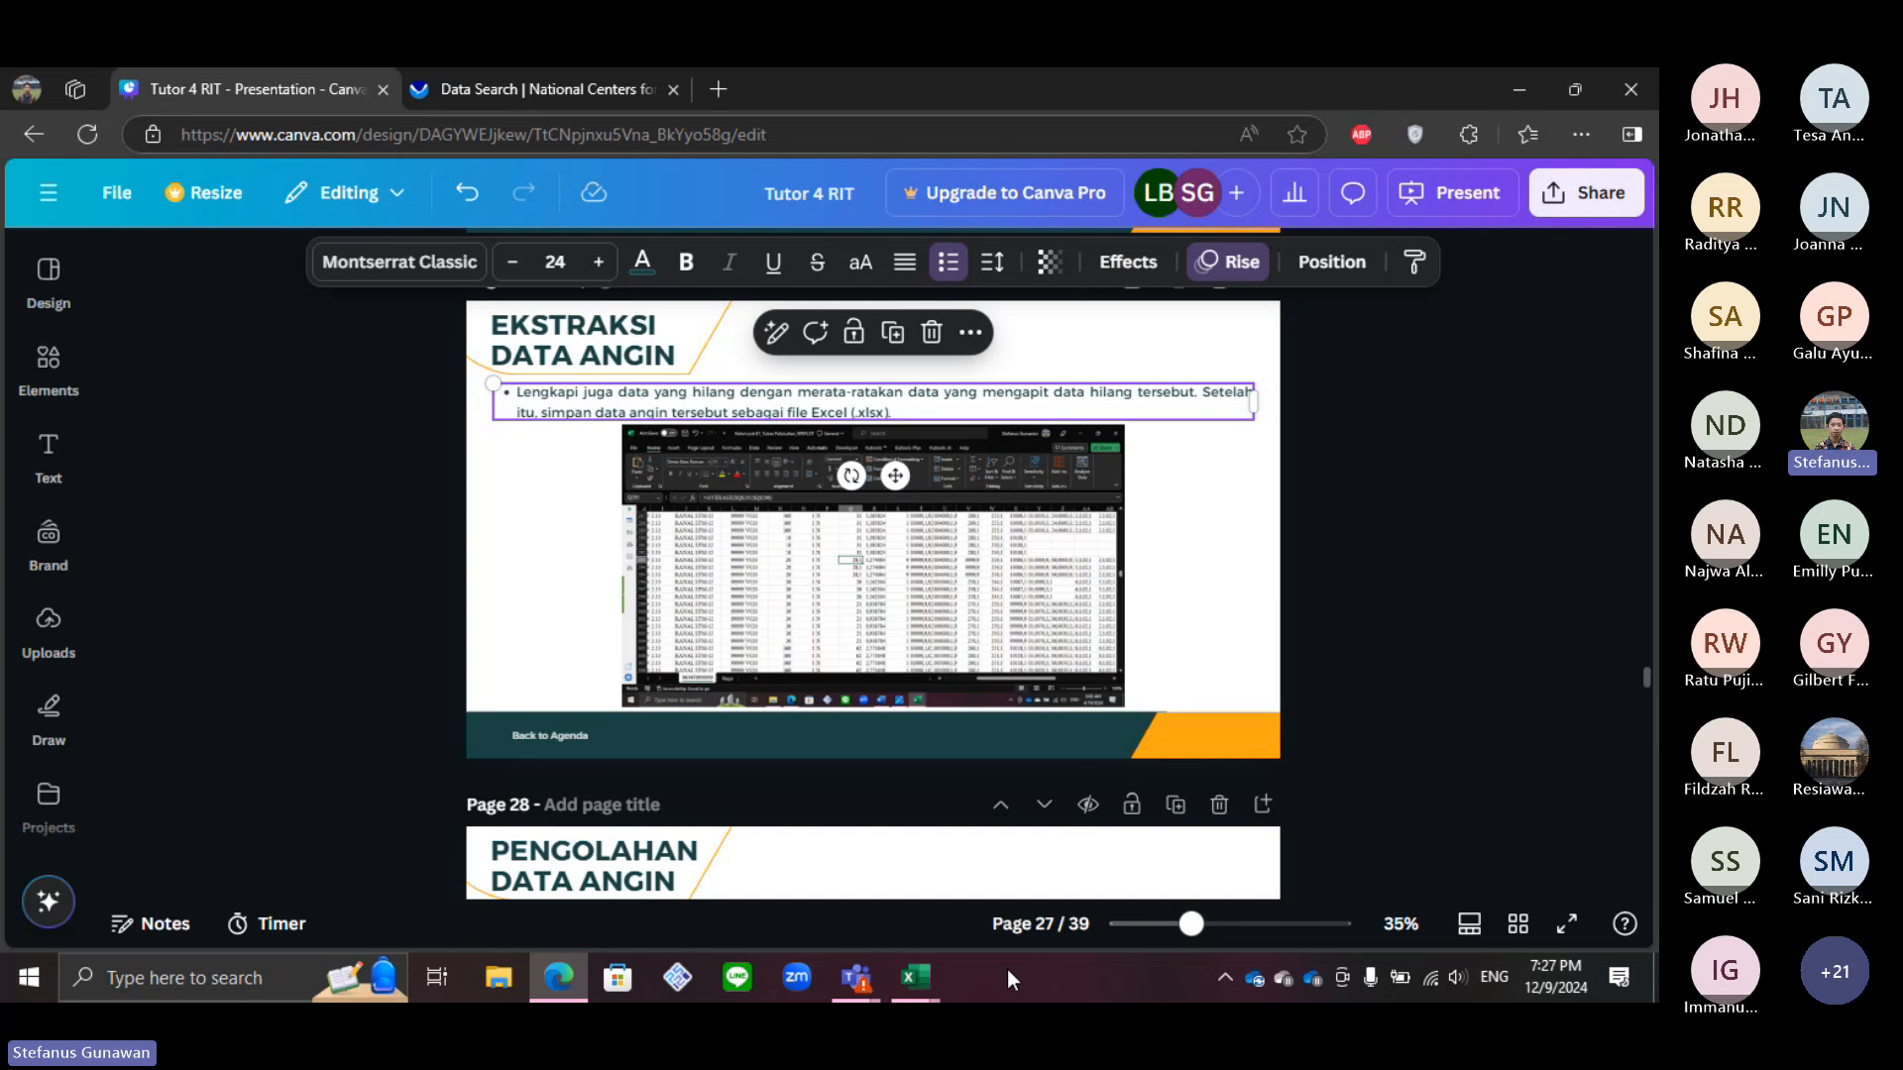
{"action": "left_click", "coordinate": [916, 977]}
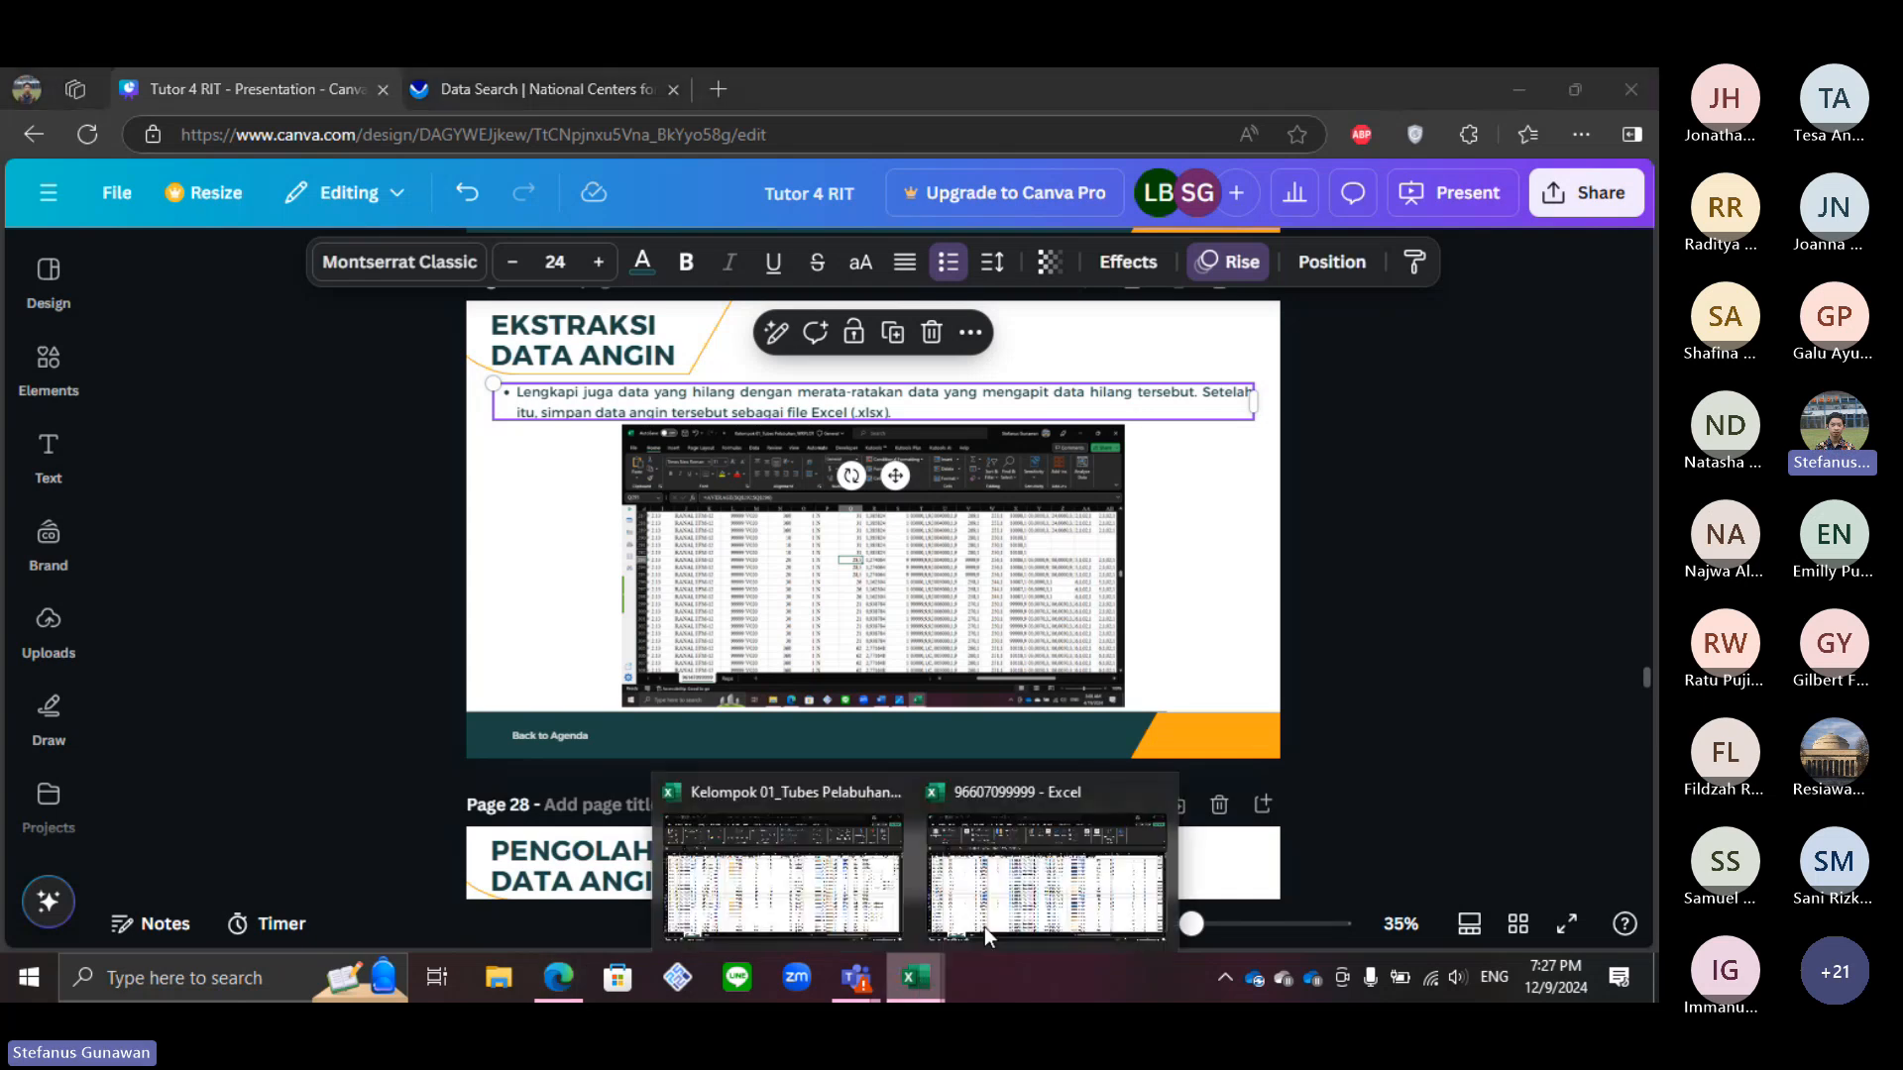
{"action": "mouse_move", "coordinate": [1108, 887]}
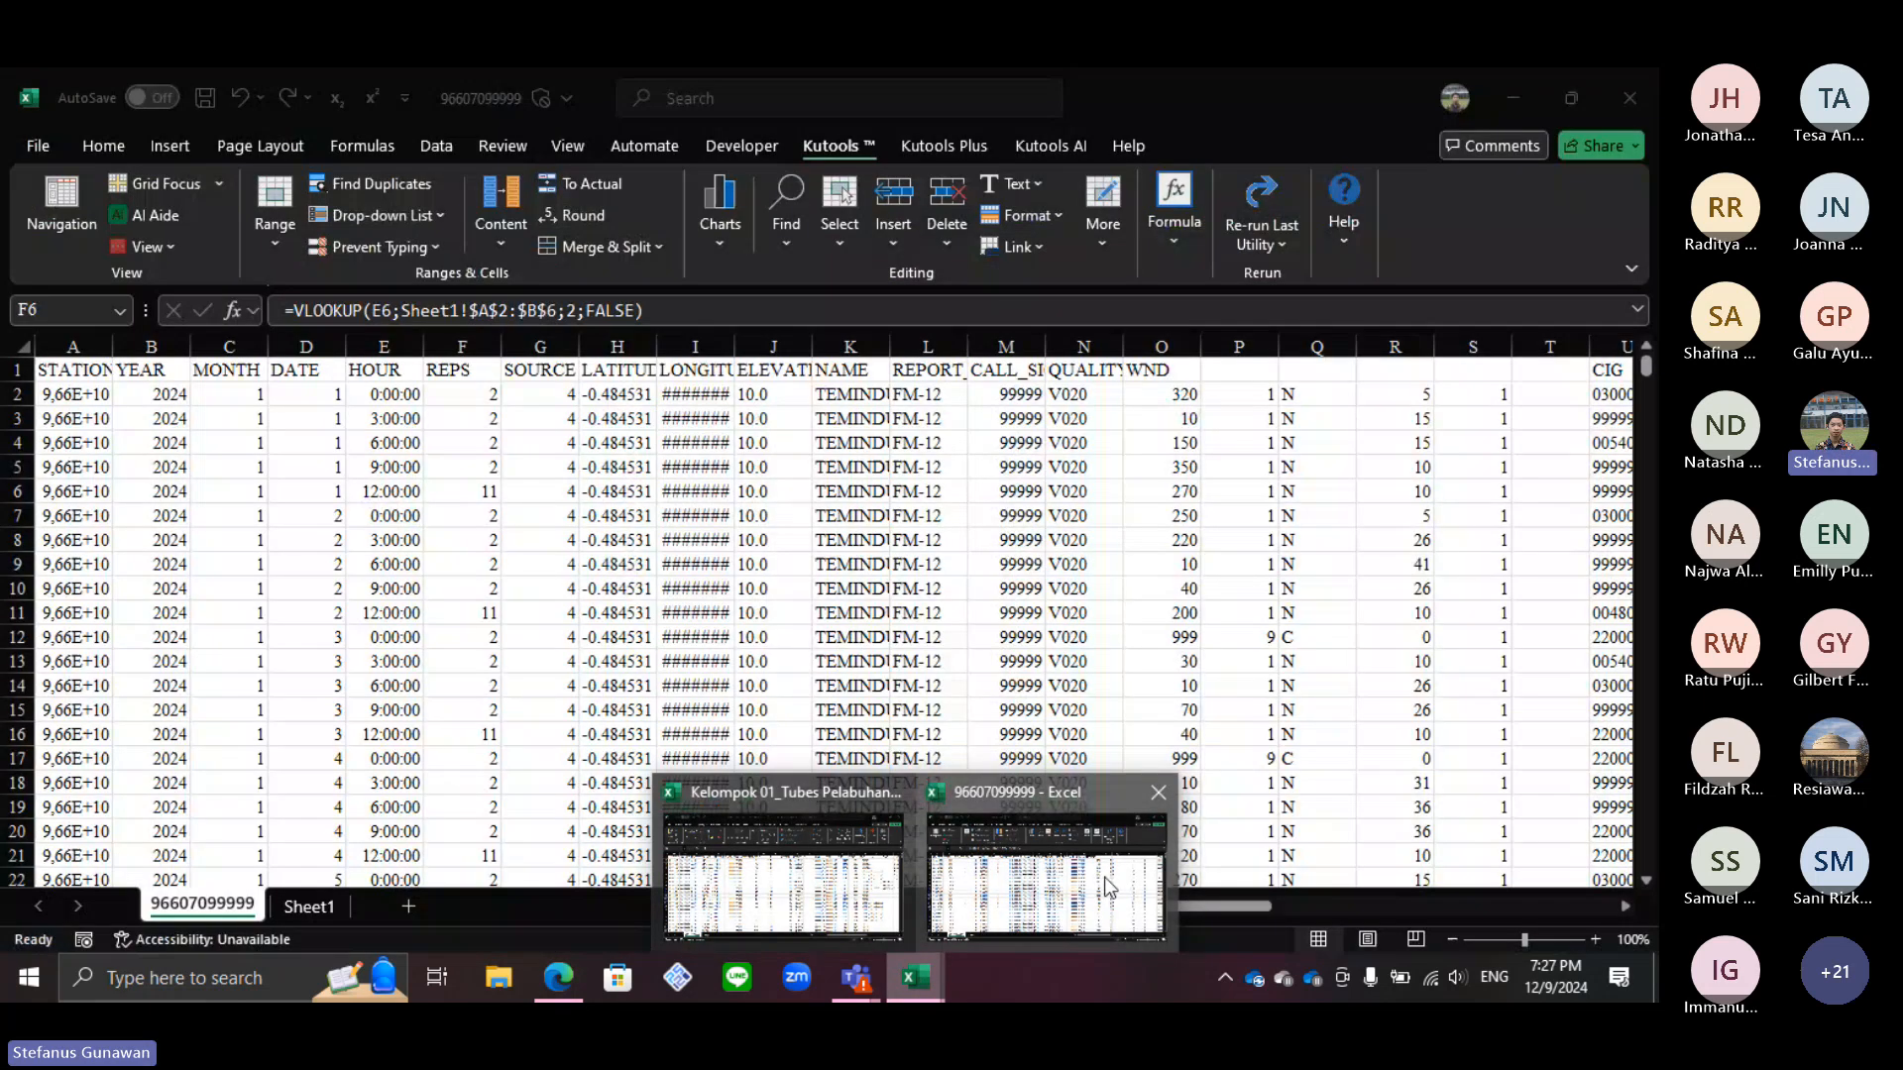
{"action": "left_click", "coordinate": [1109, 887]}
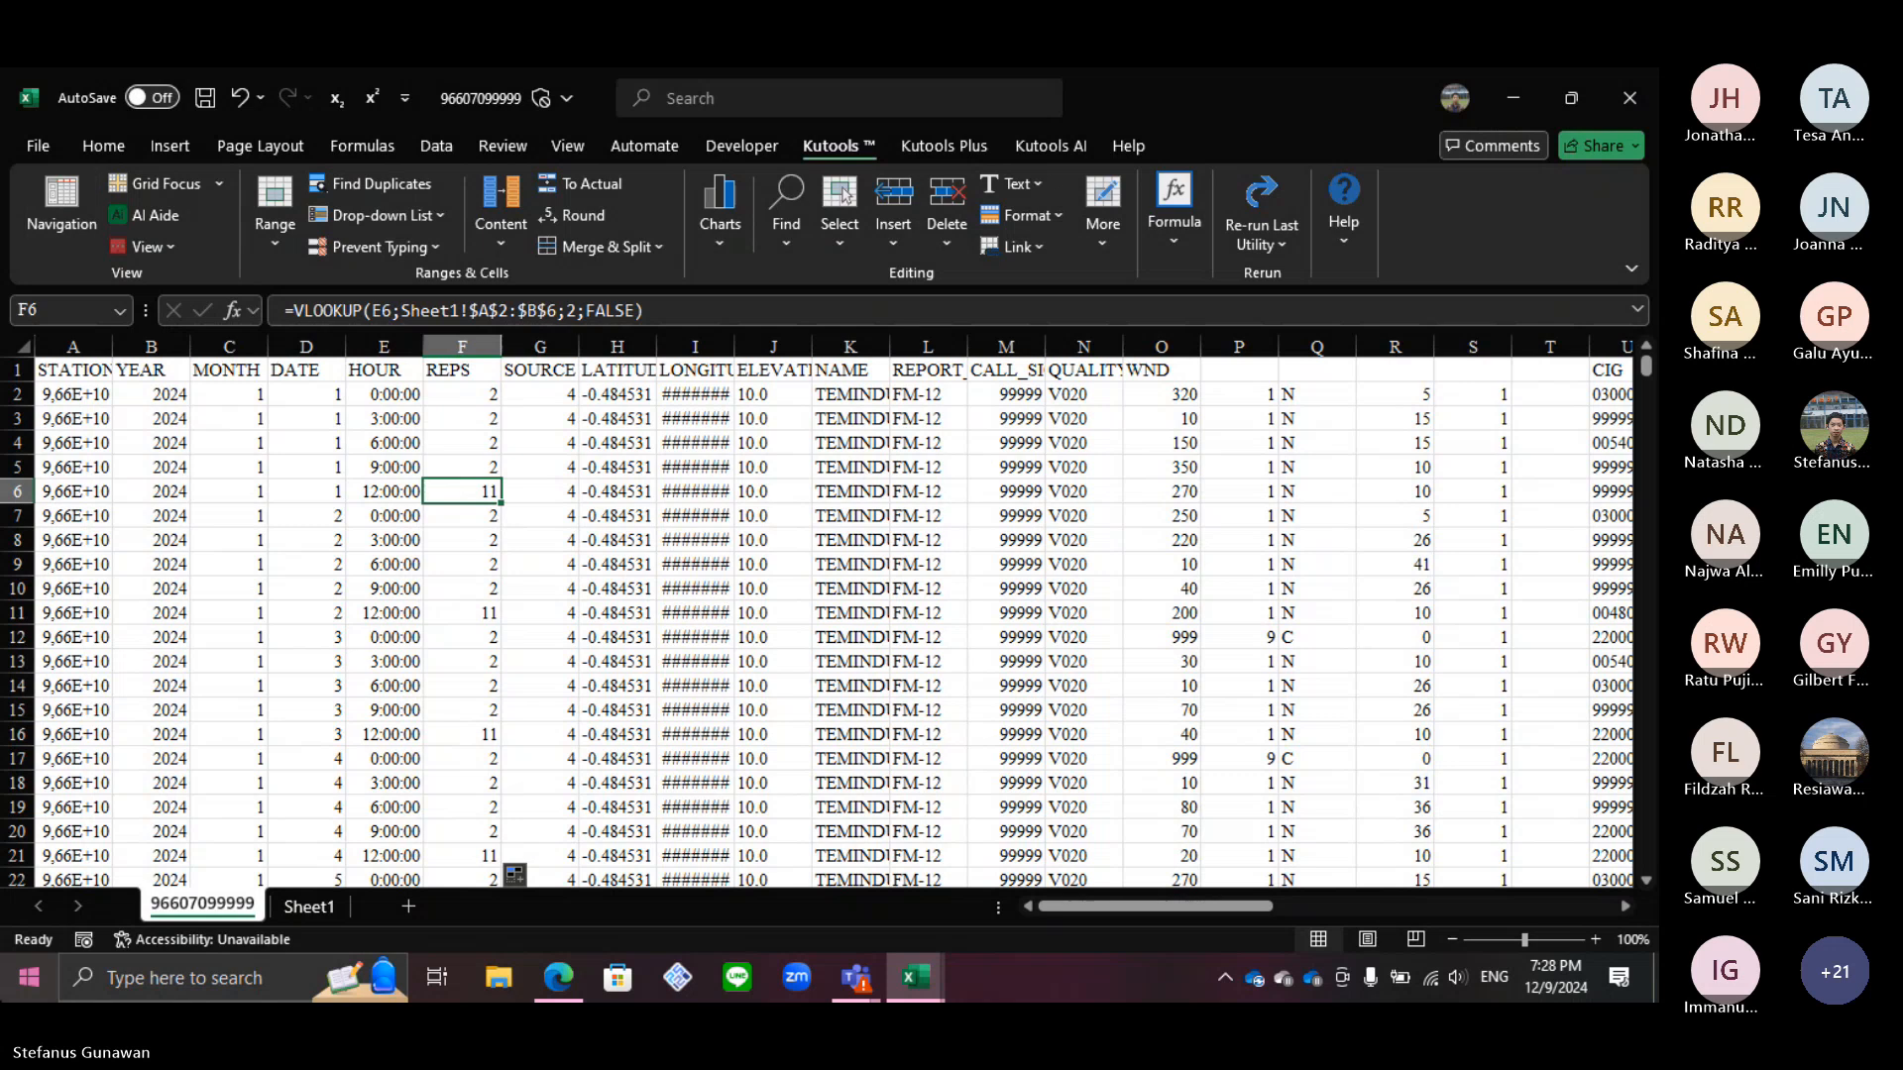
Step: Launch WRPLOT View - Freeware from the Lakes Environmental programs and dismiss its About window
{"action": "key", "text": "super"}
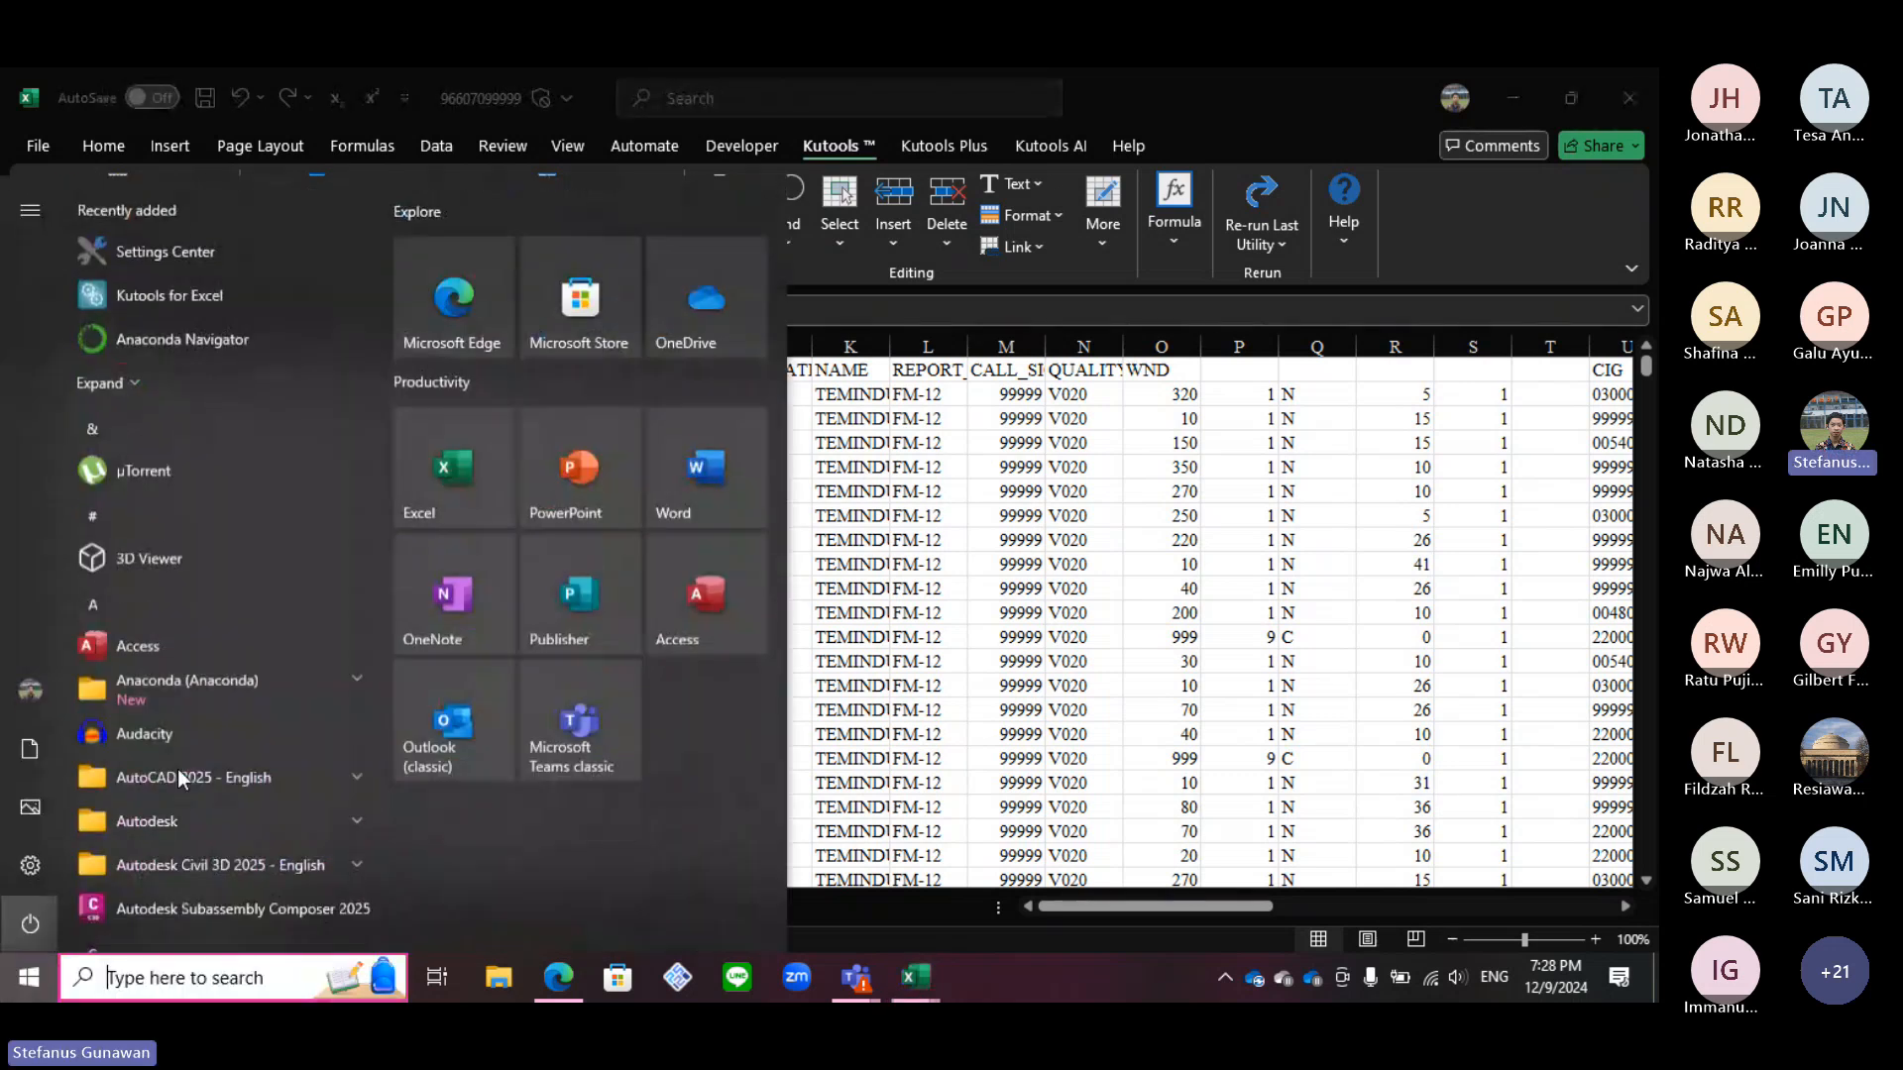
{"action": "scroll", "coordinate": [204, 551], "scroll_direction": "down", "scroll_amount": 15}
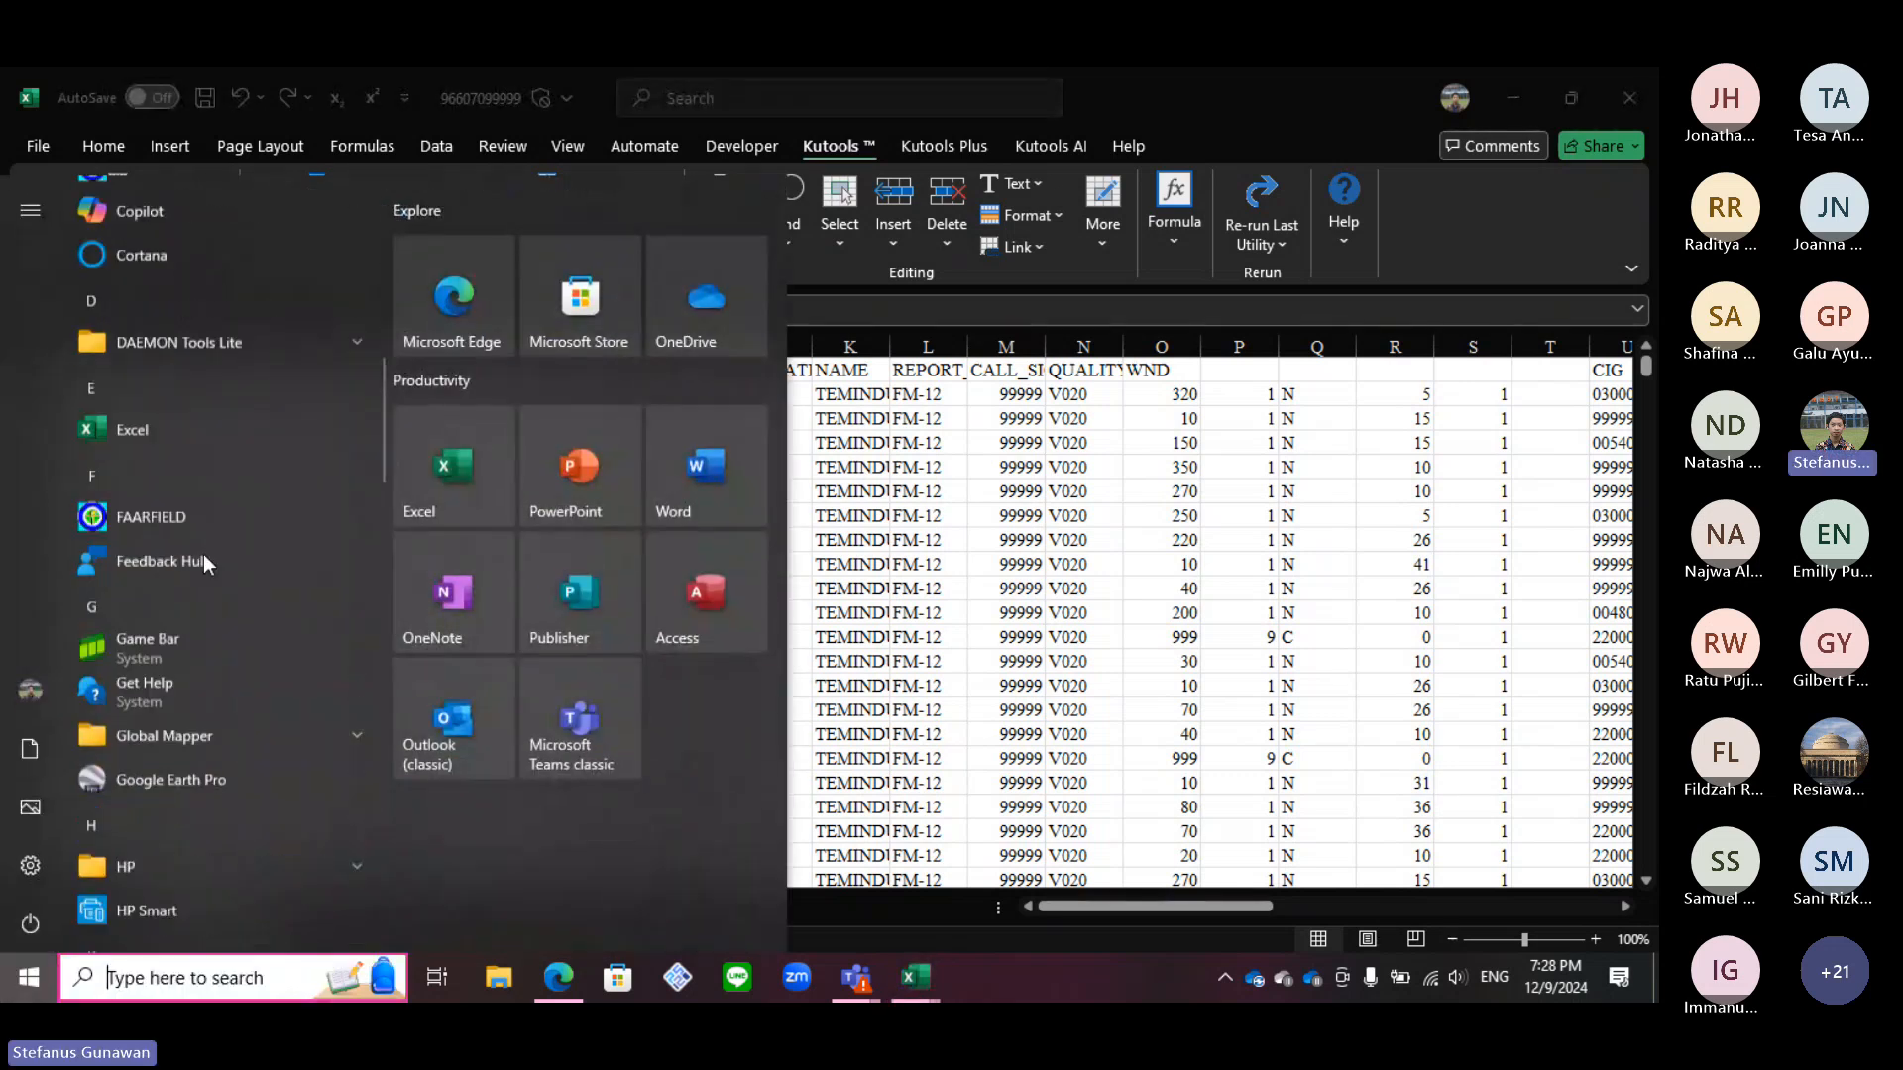
{"action": "scroll", "coordinate": [204, 548], "scroll_direction": "up", "scroll_amount": 1}
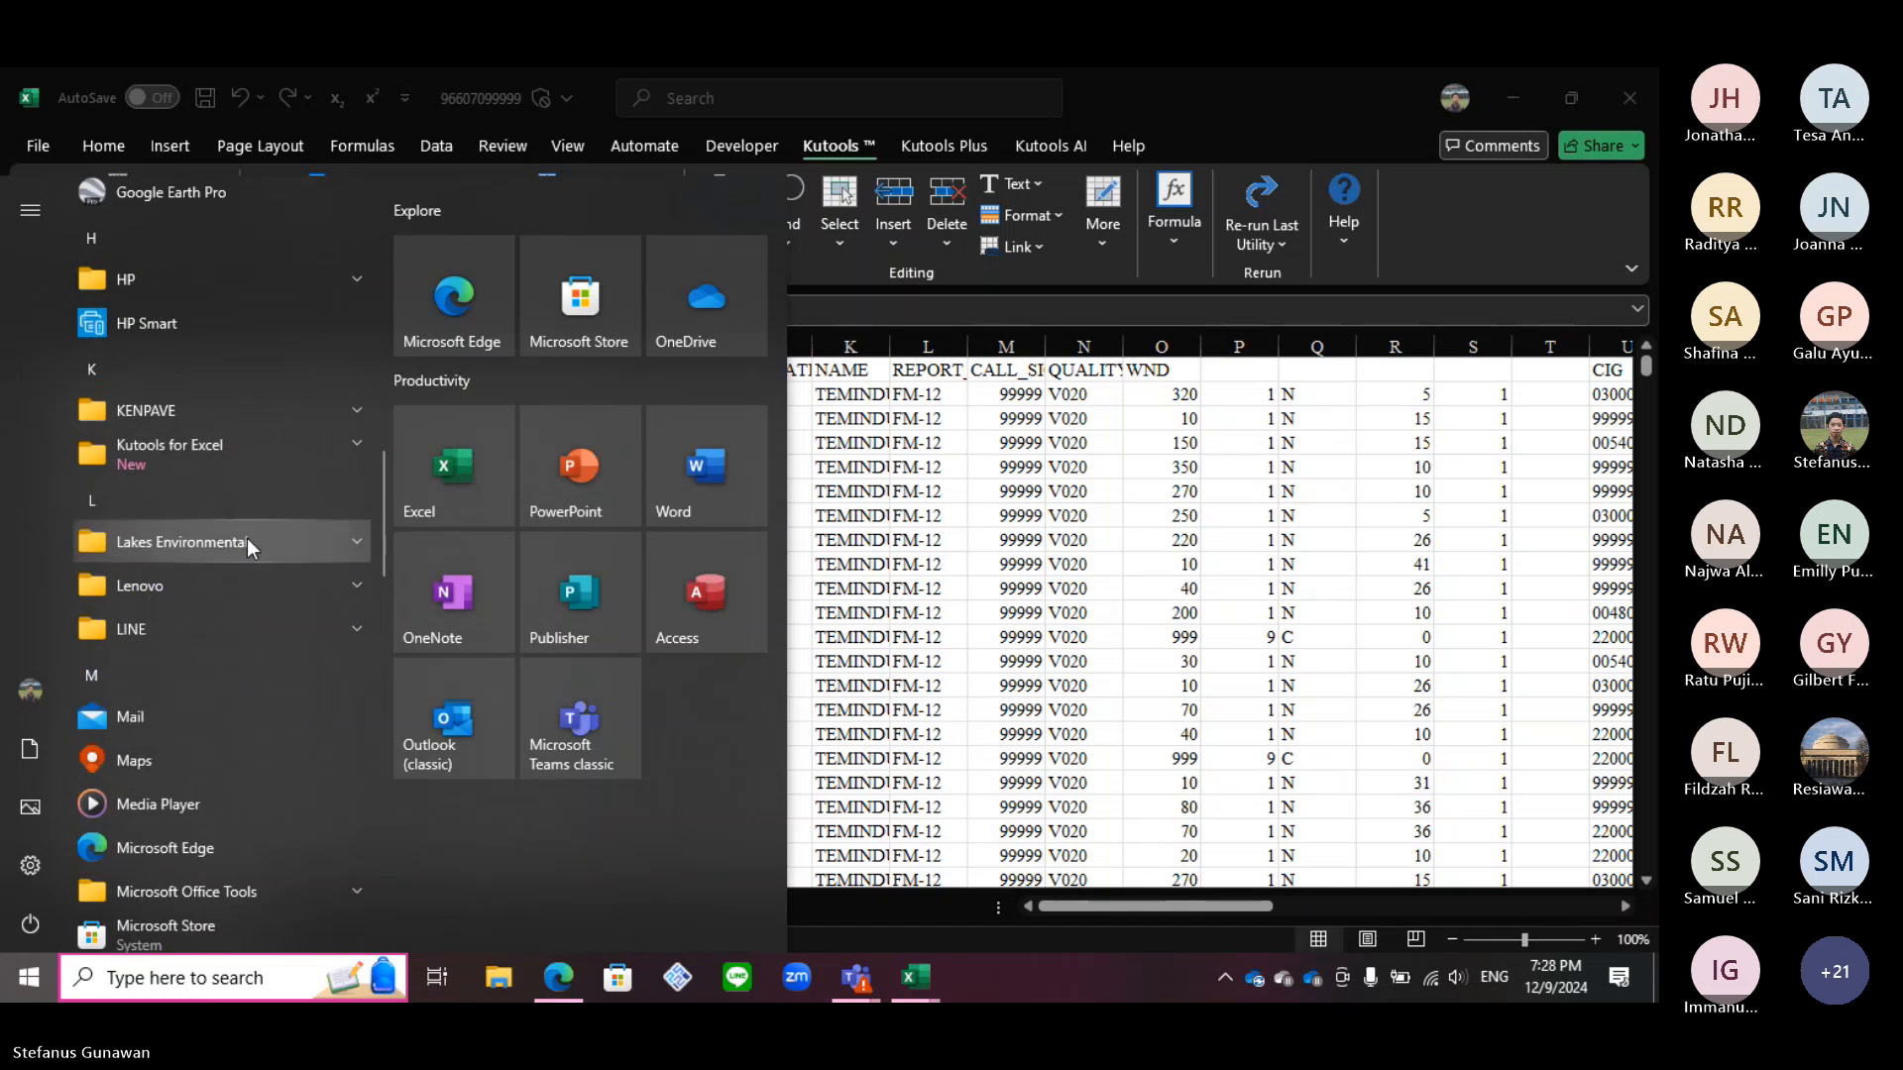
{"action": "left_click", "coordinate": [247, 540]}
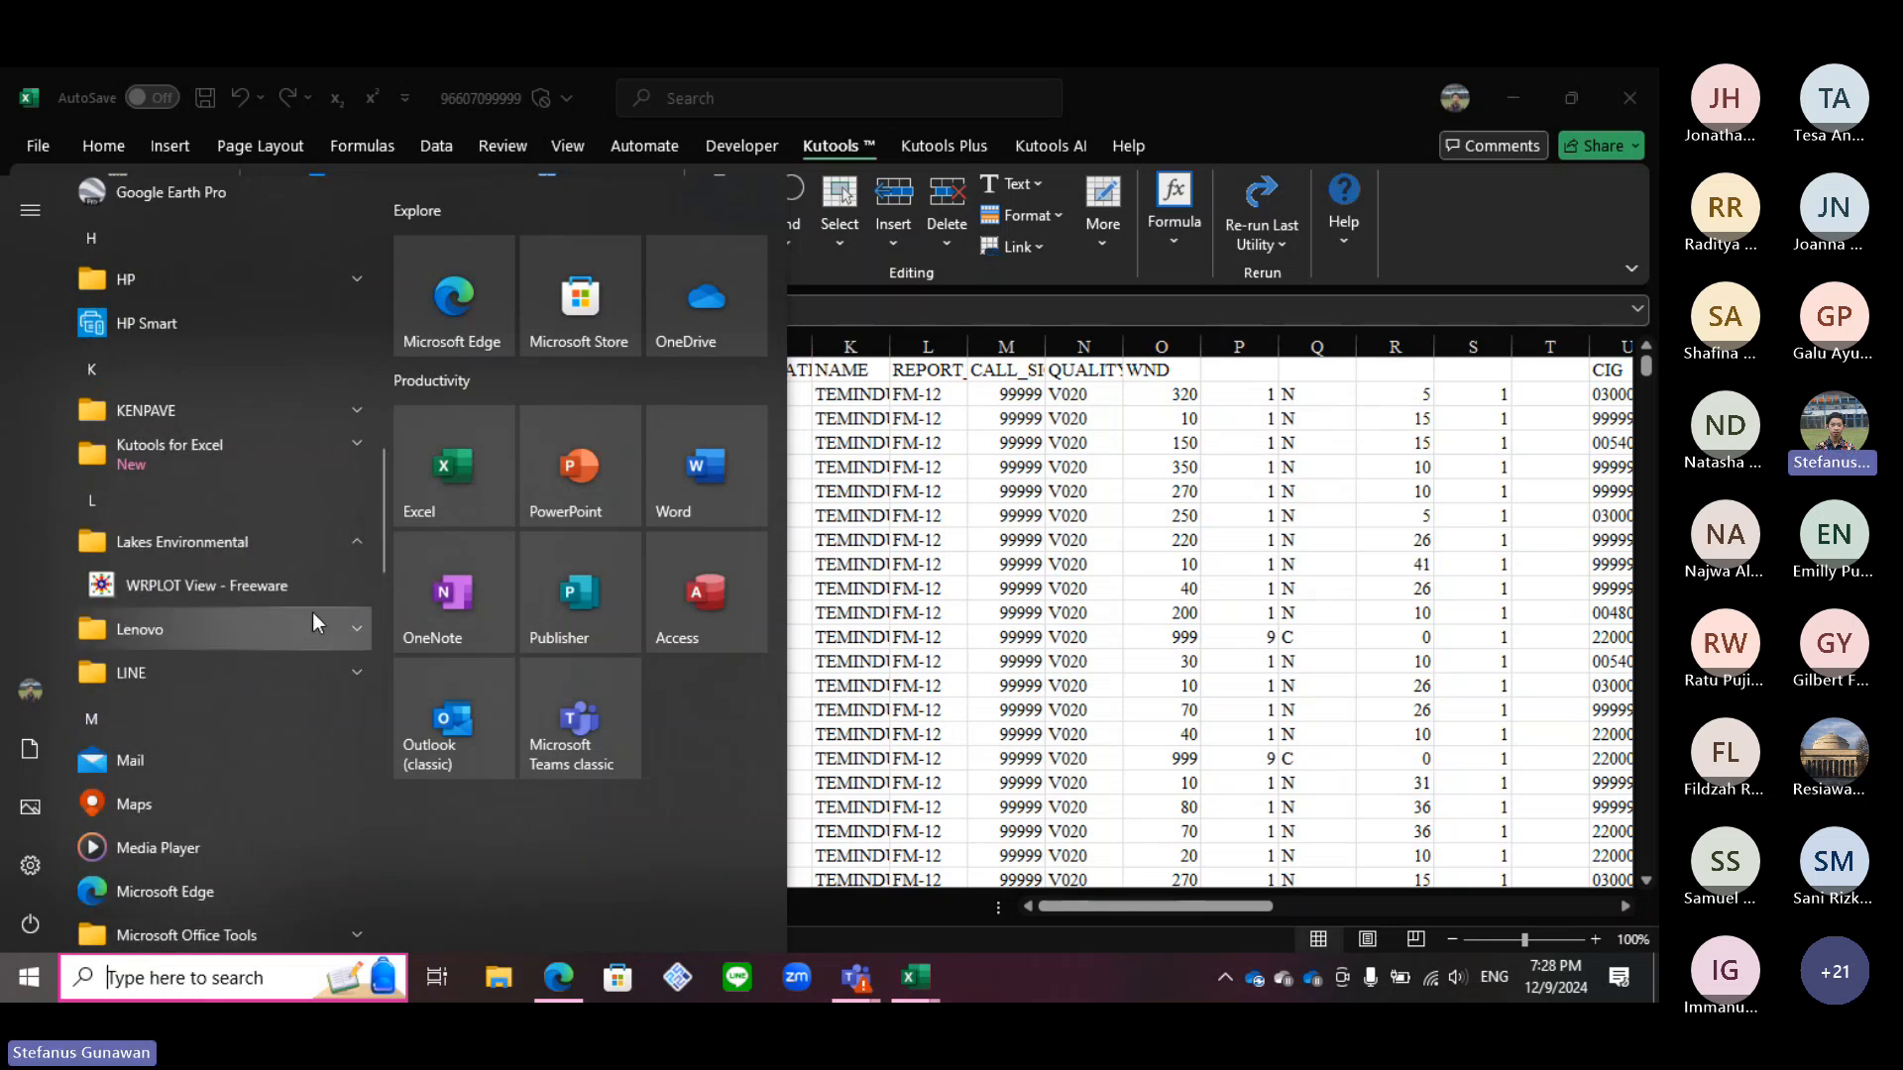
{"action": "left_click", "coordinate": [211, 587]}
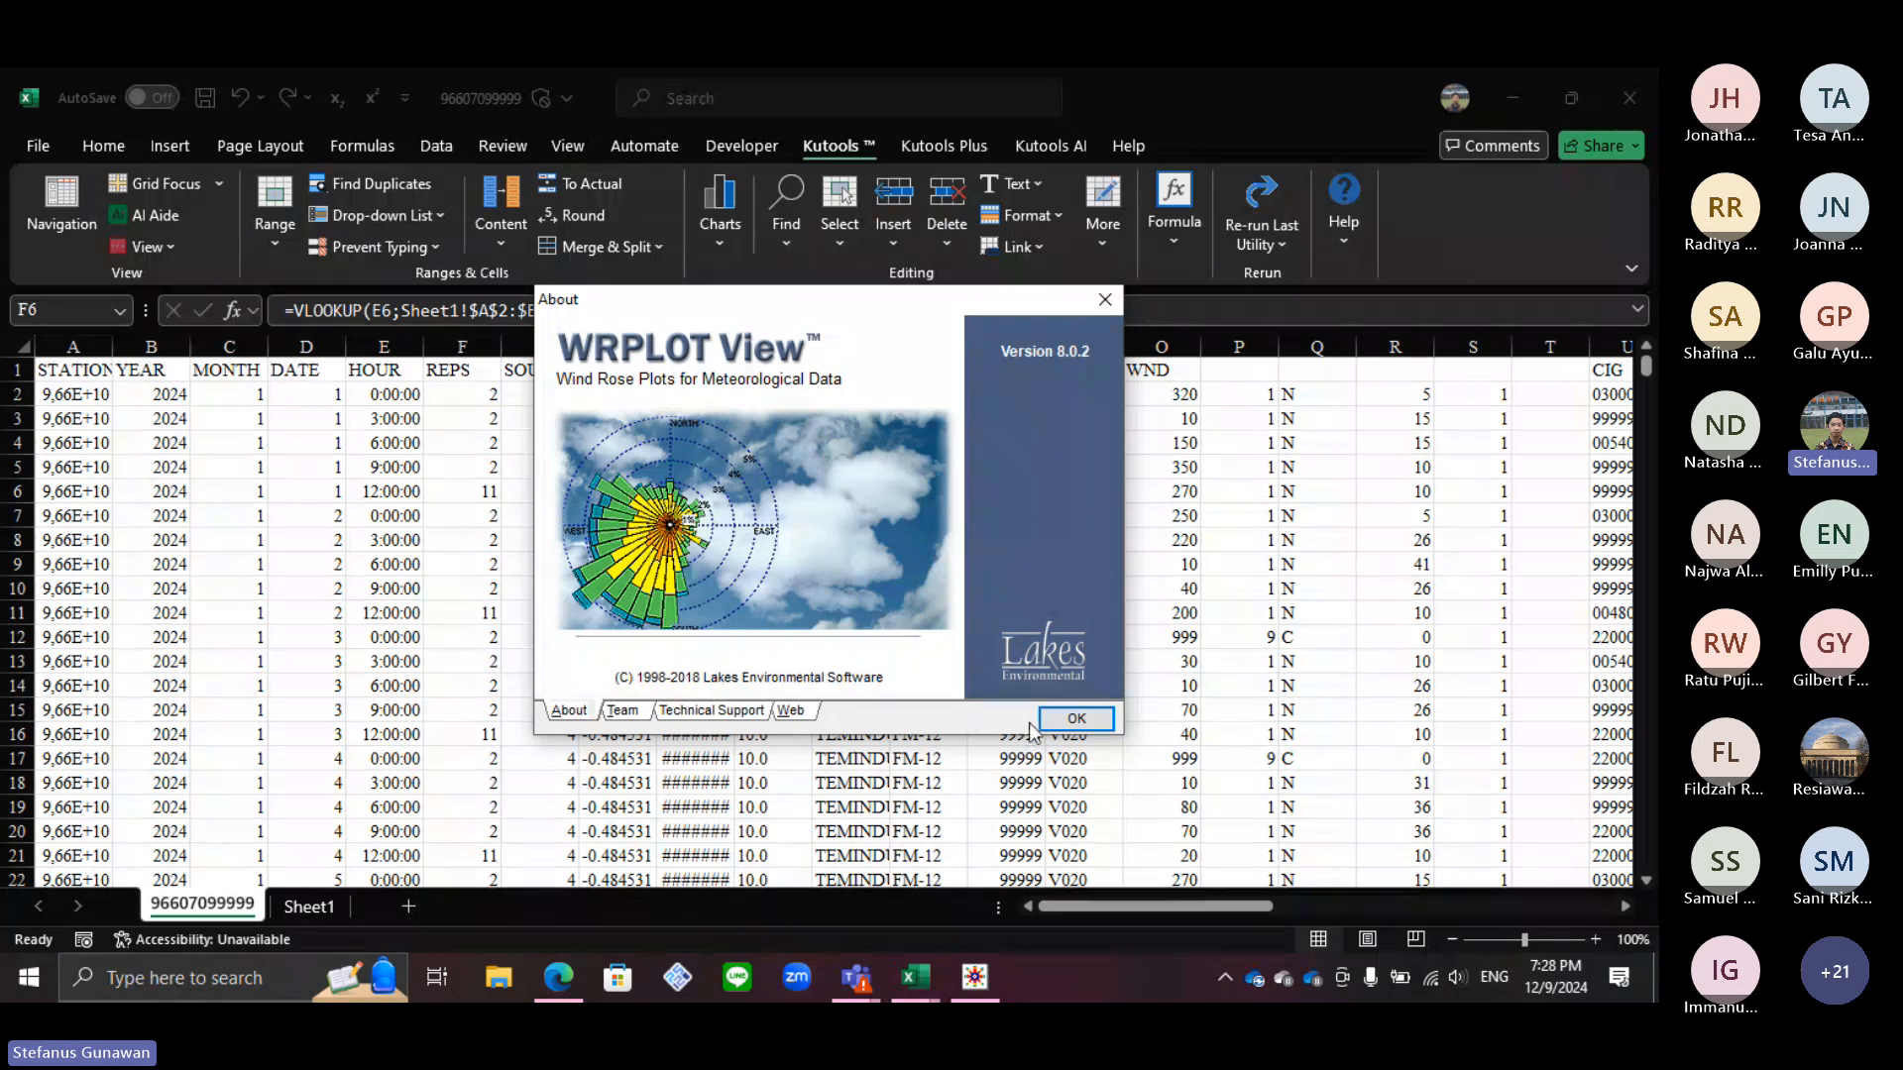
{"action": "left_click", "coordinate": [1066, 718]}
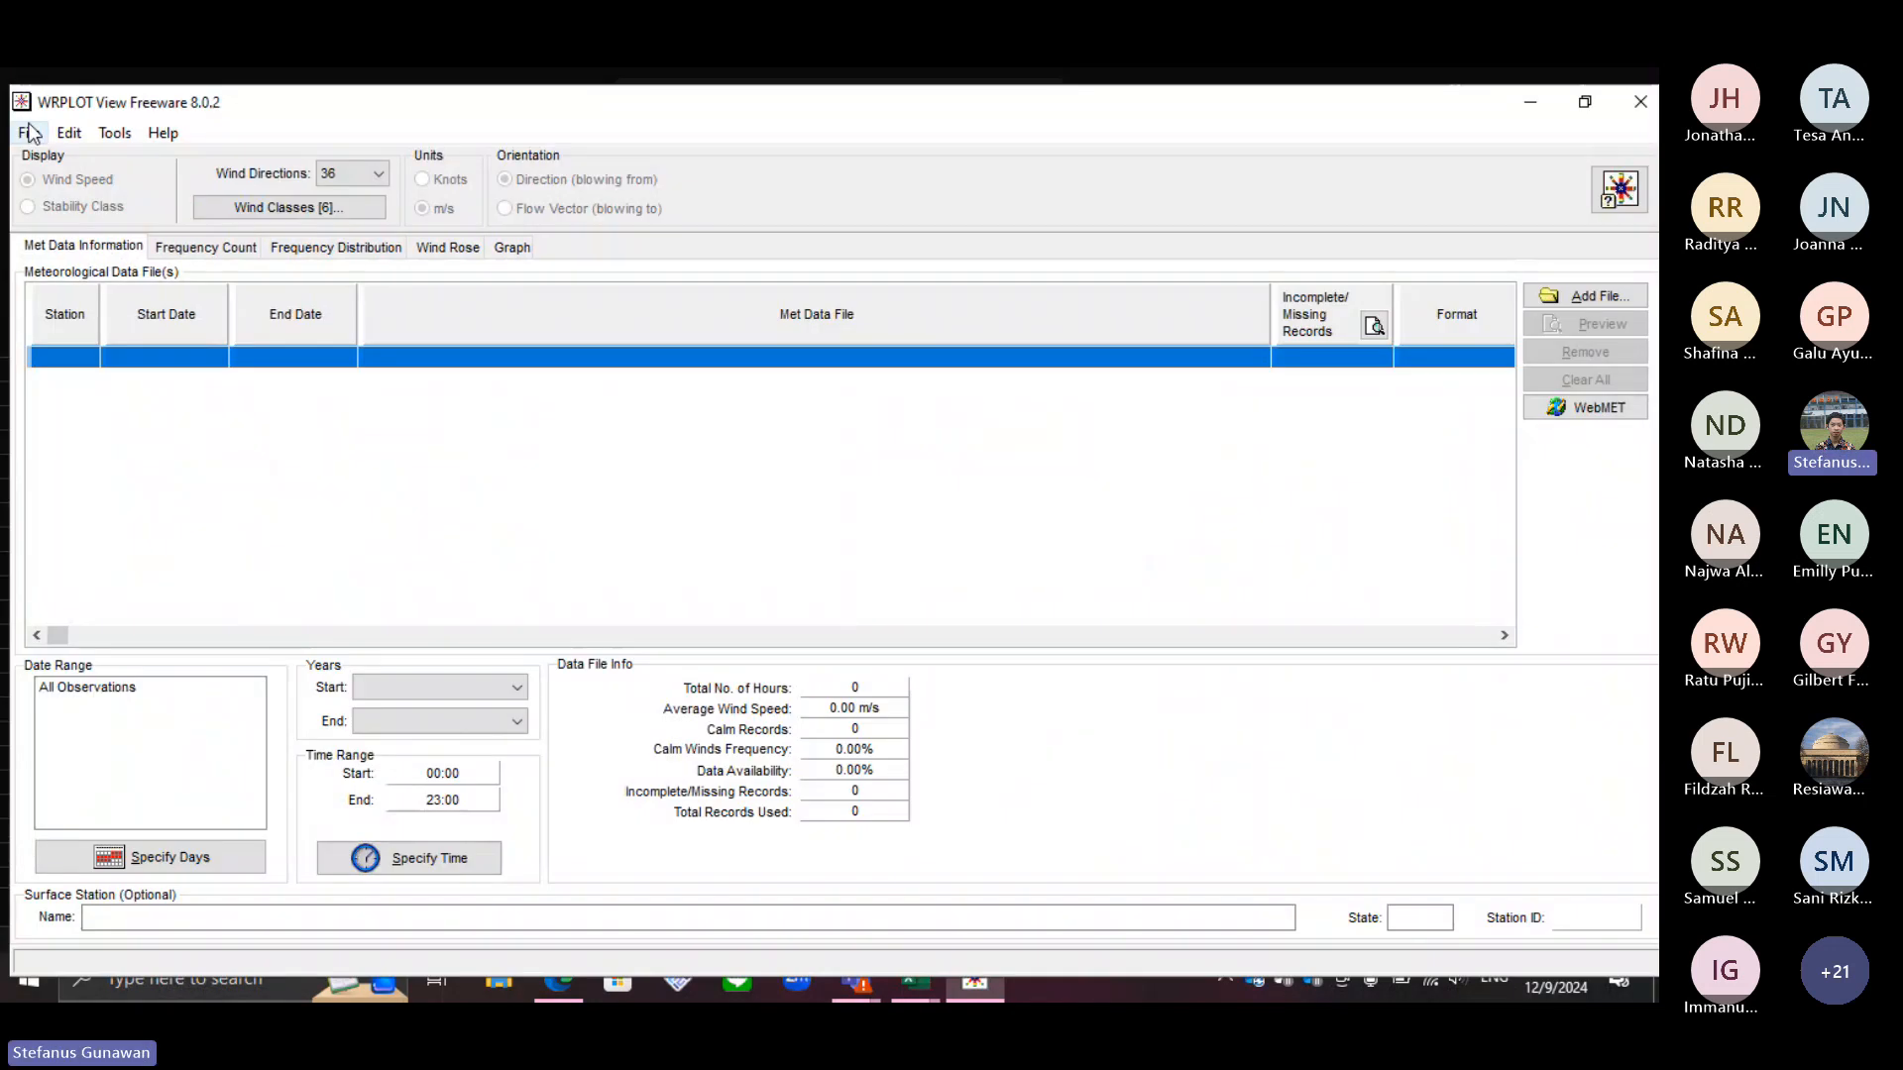
Step: Start an import of surface data from Excel and load the recent file Kelompok 01_Tubes Pelabuhan_WRPLOT
{"action": "left_click", "coordinate": [66, 135]}
{"action": "mouse_move", "coordinate": [114, 133]}
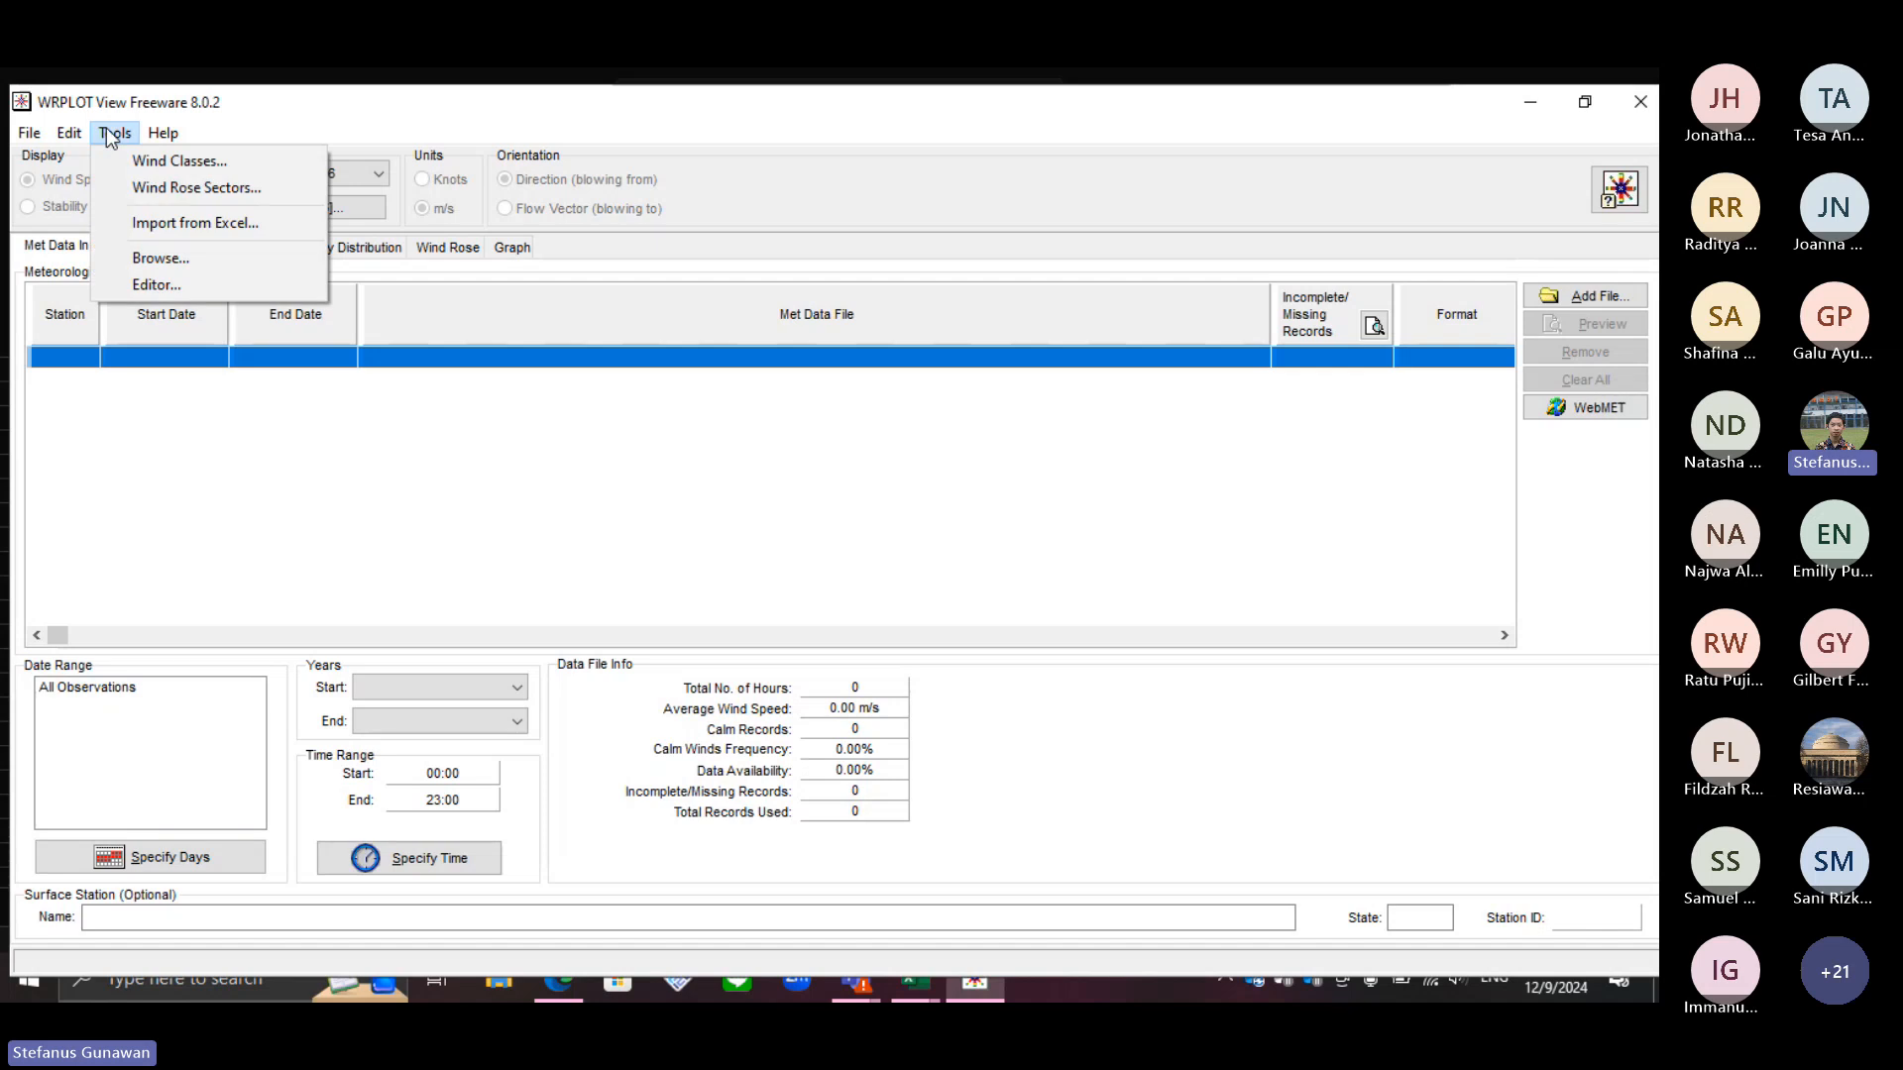
{"action": "left_click", "coordinate": [147, 224]}
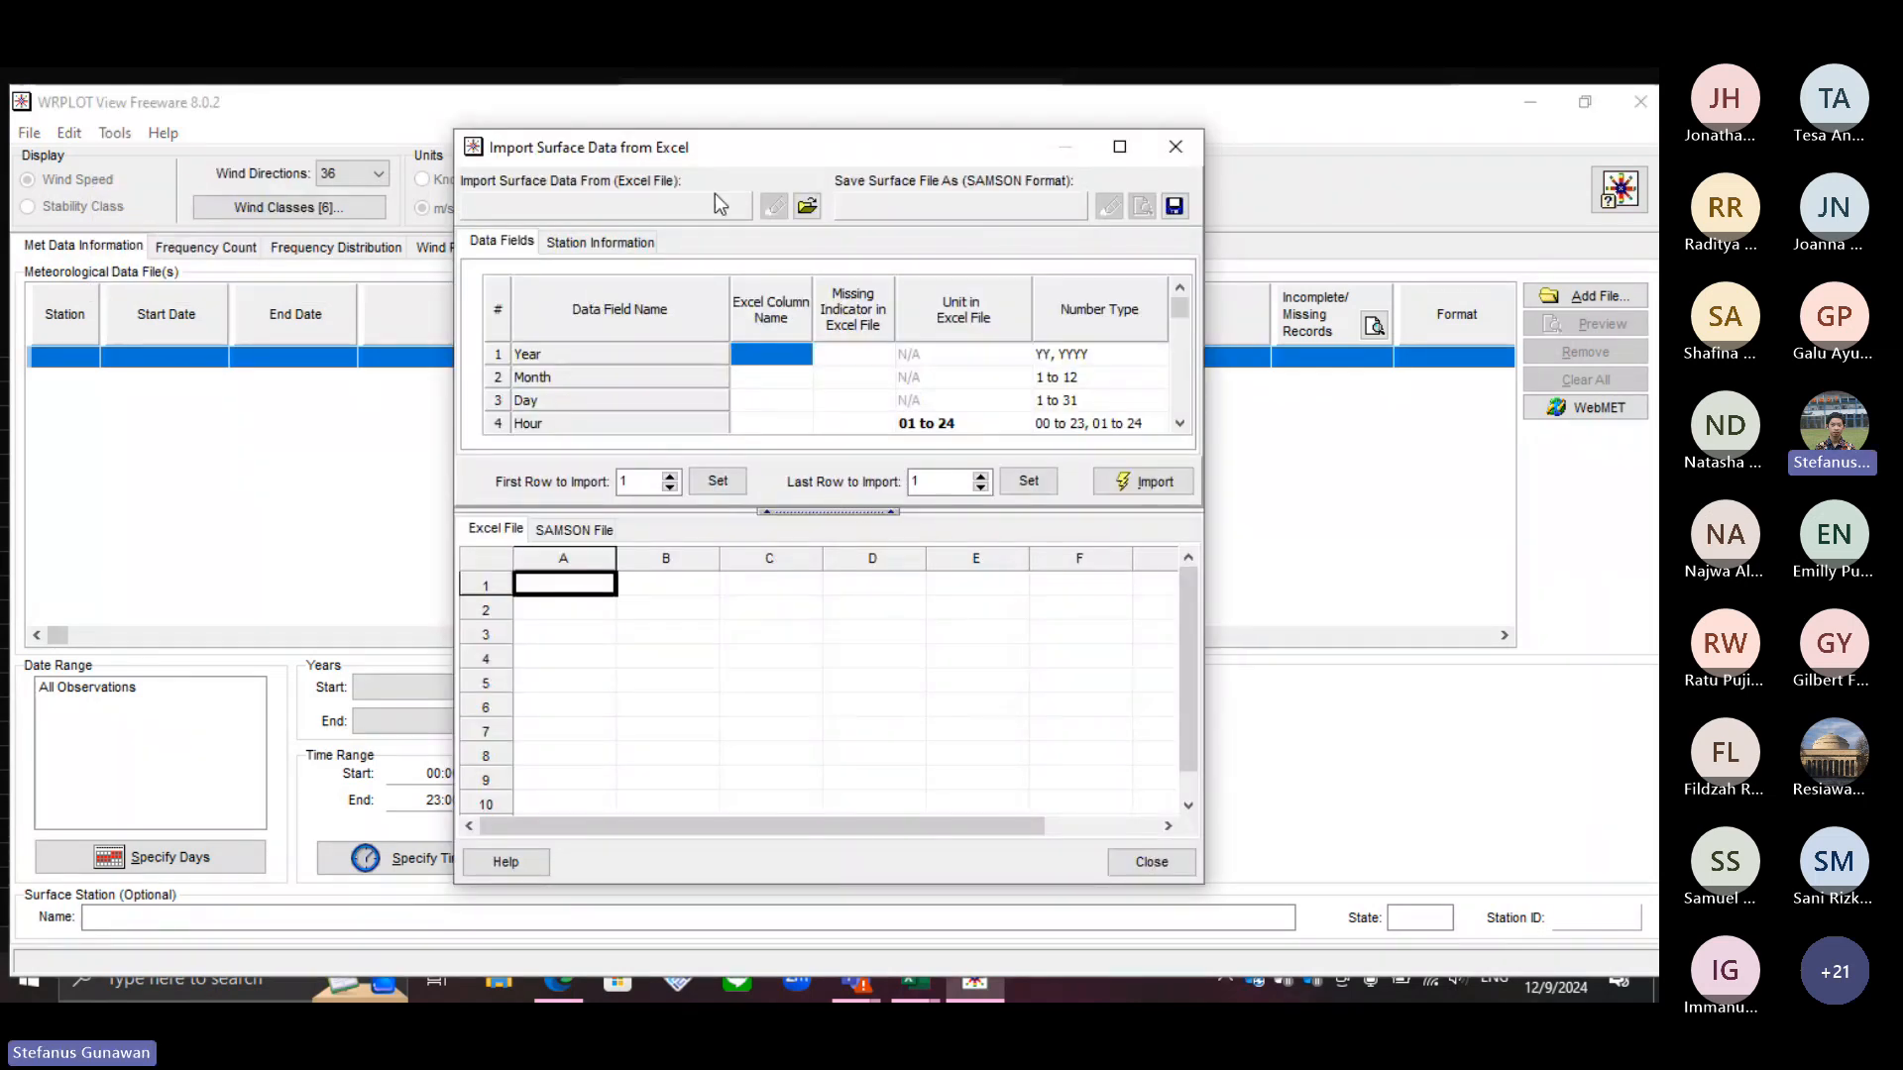
{"action": "left_click", "coordinate": [806, 206]}
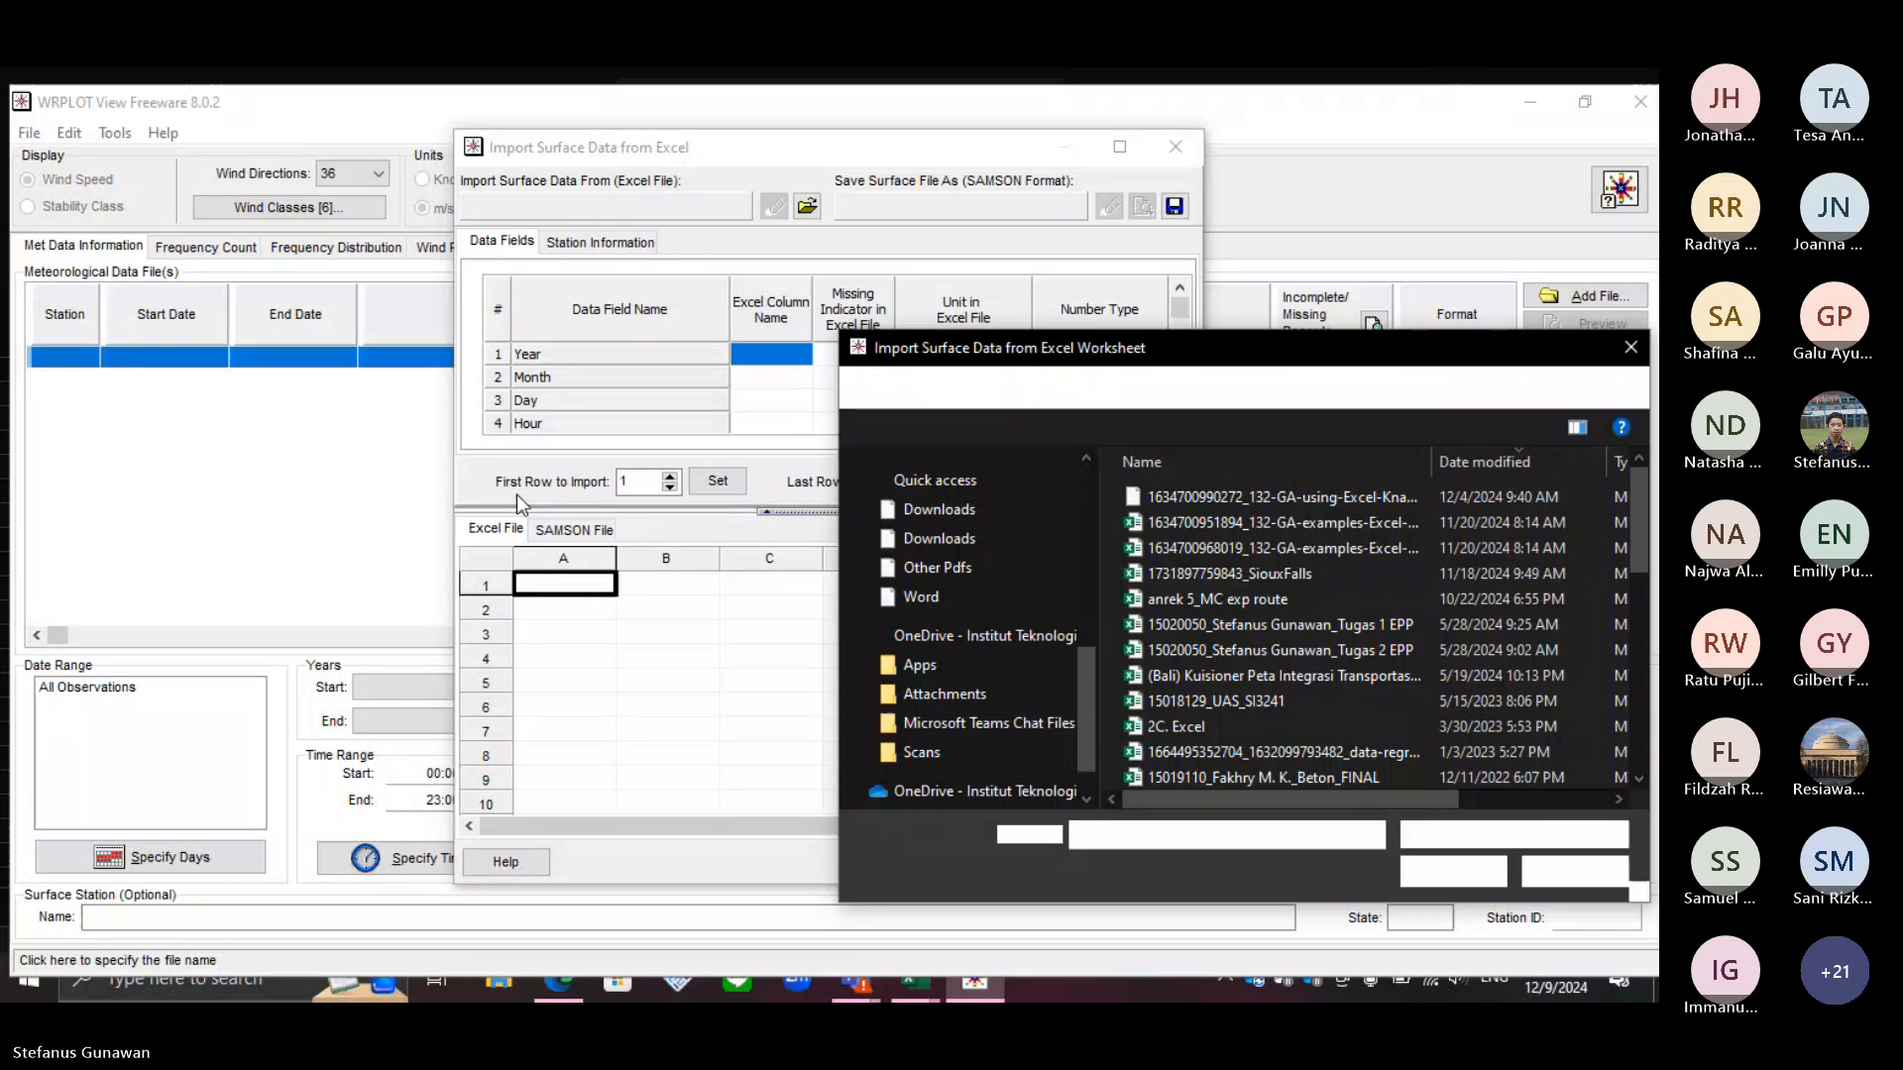
{"action": "left_click_drag", "start_coordinate": [1026, 360], "coordinate": [587, 292]}
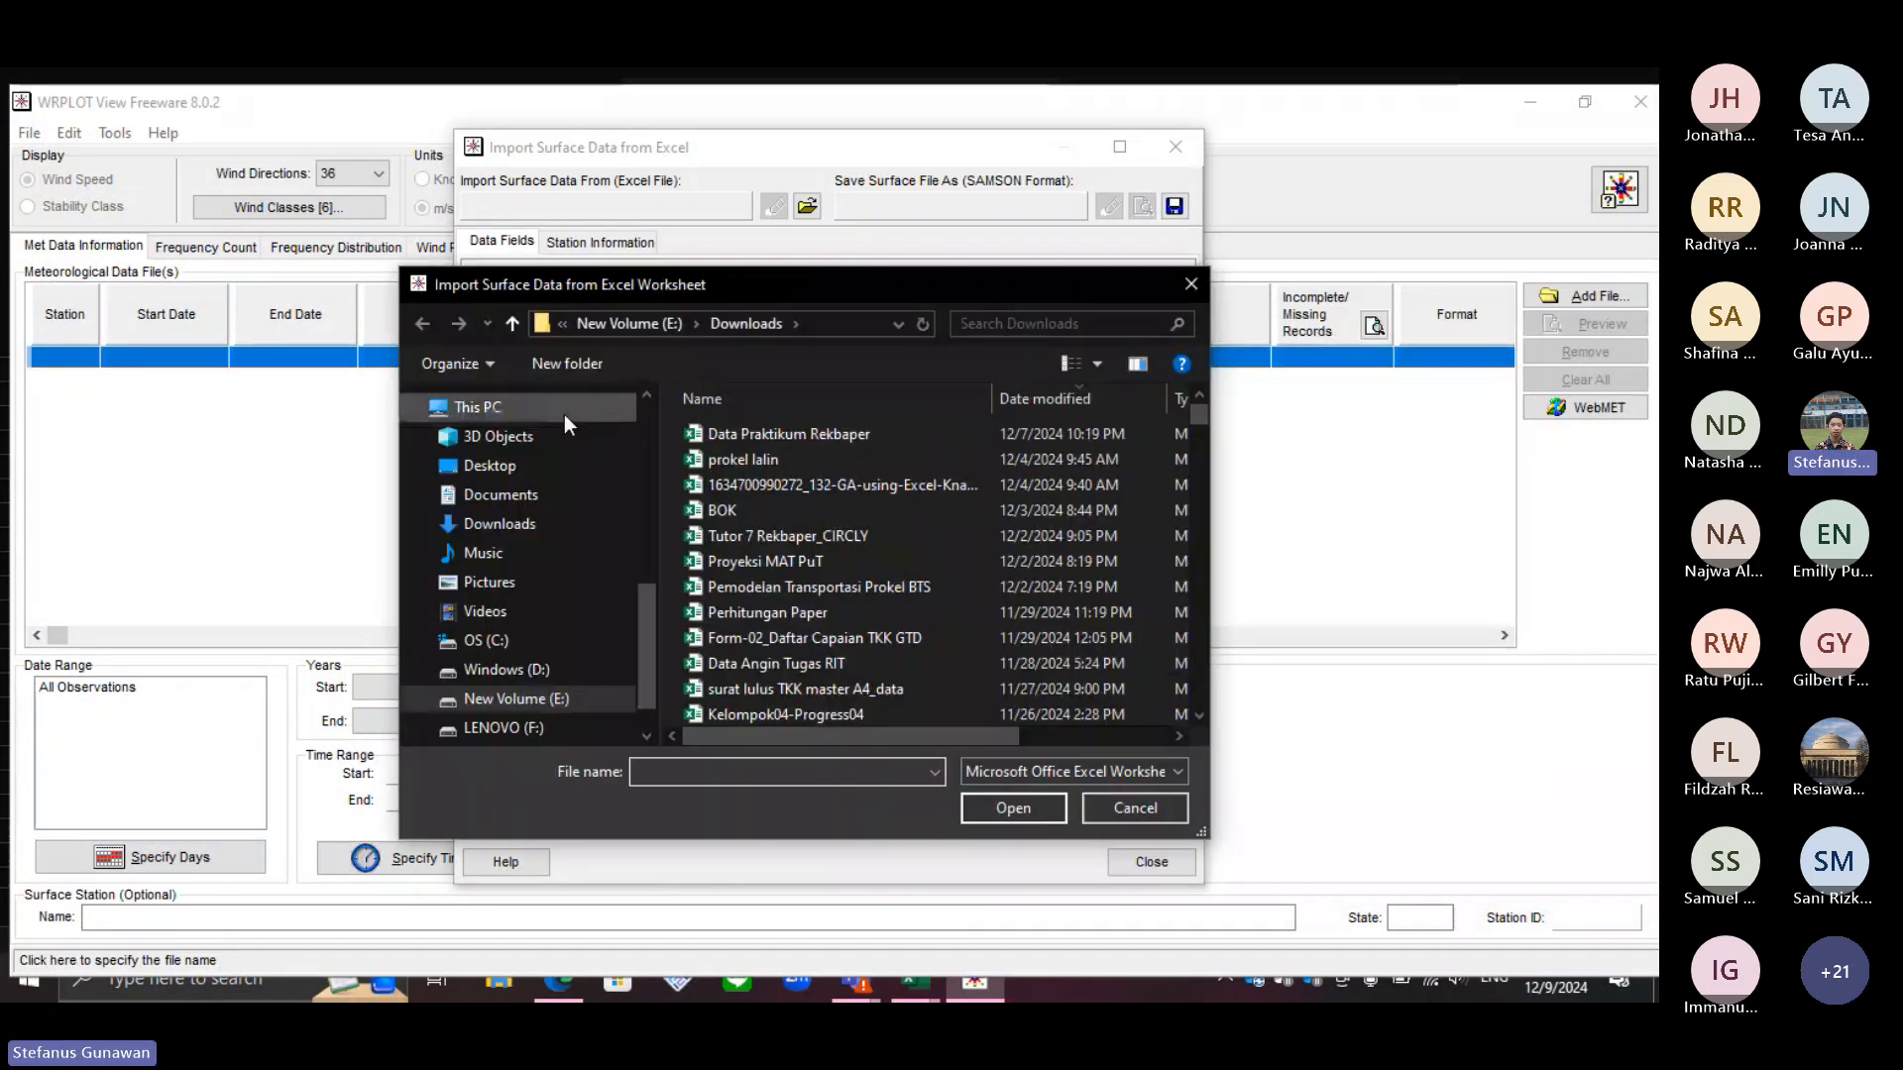
{"action": "scroll", "coordinate": [545, 436], "scroll_direction": "up", "scroll_amount": 5}
{"action": "left_click", "coordinate": [536, 423]}
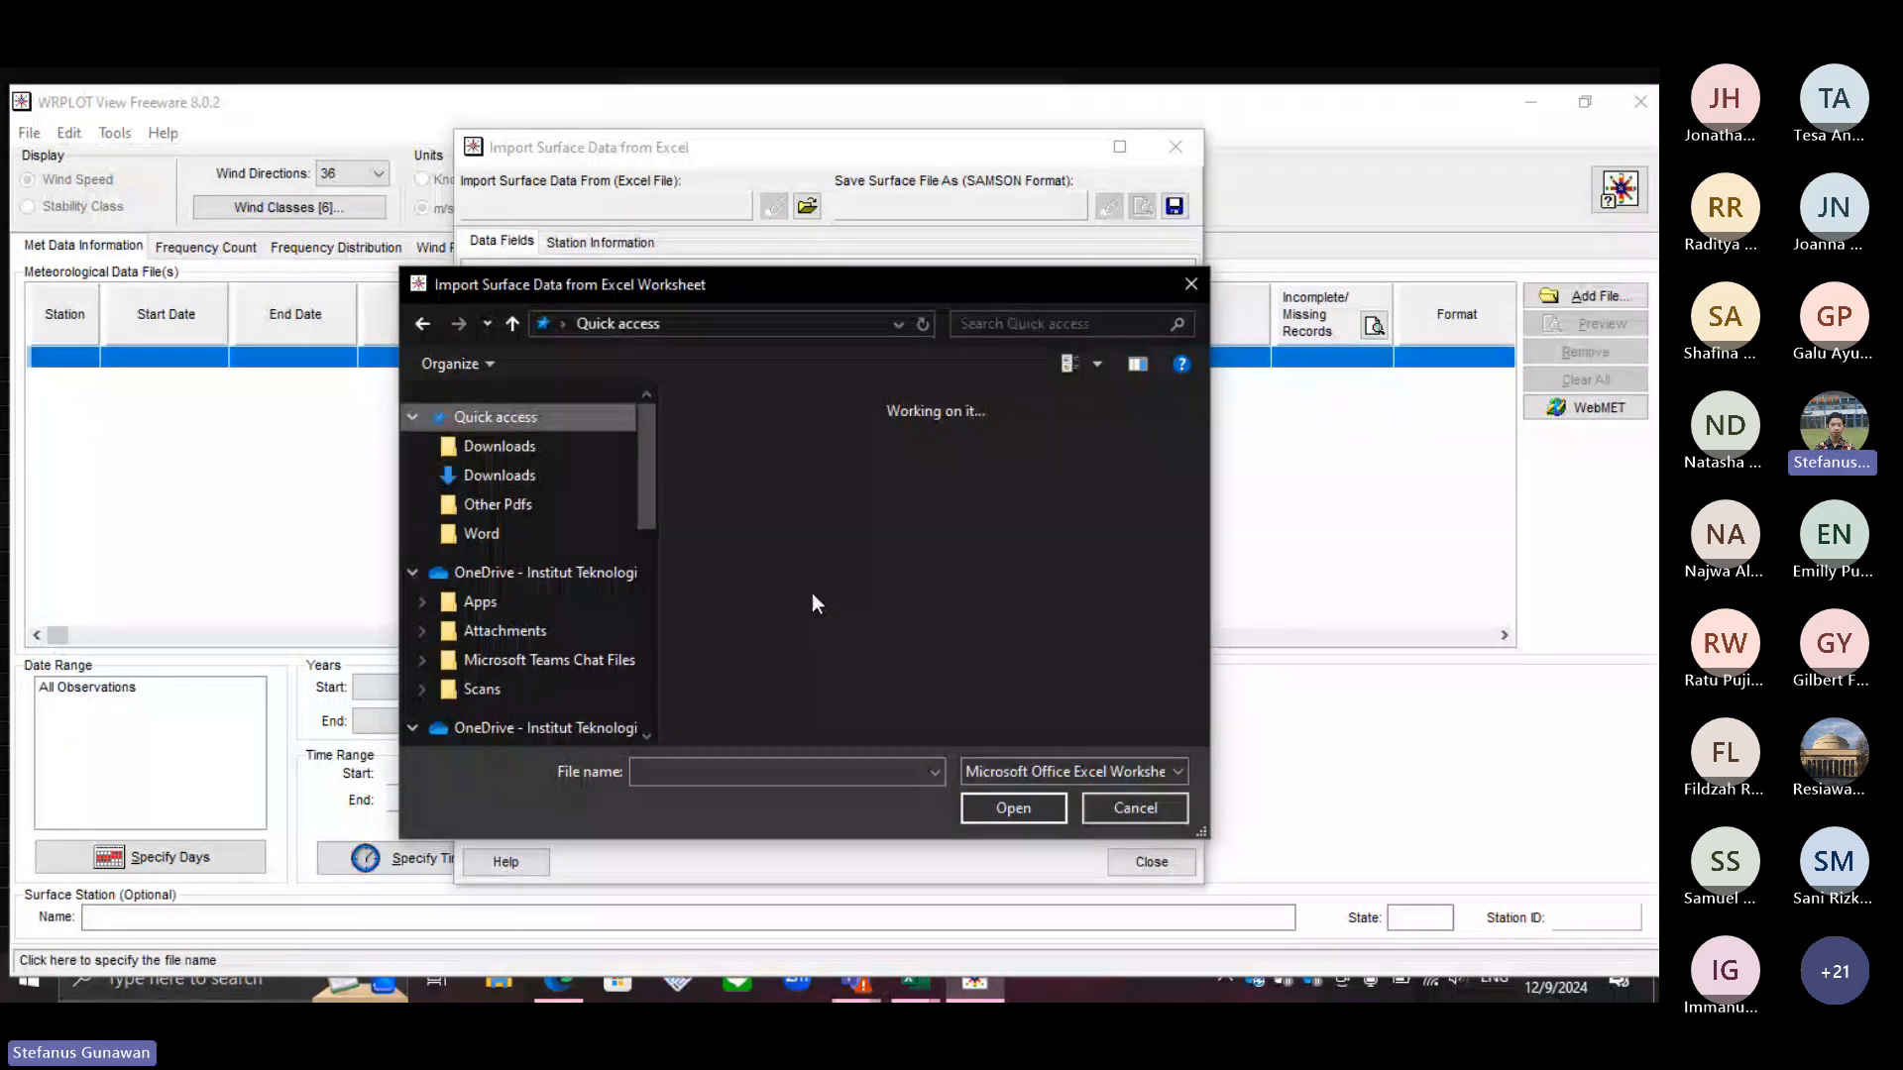
{"action": "scroll", "coordinate": [807, 533], "scroll_direction": "down", "scroll_amount": 5}
{"action": "left_click", "coordinate": [852, 726]}
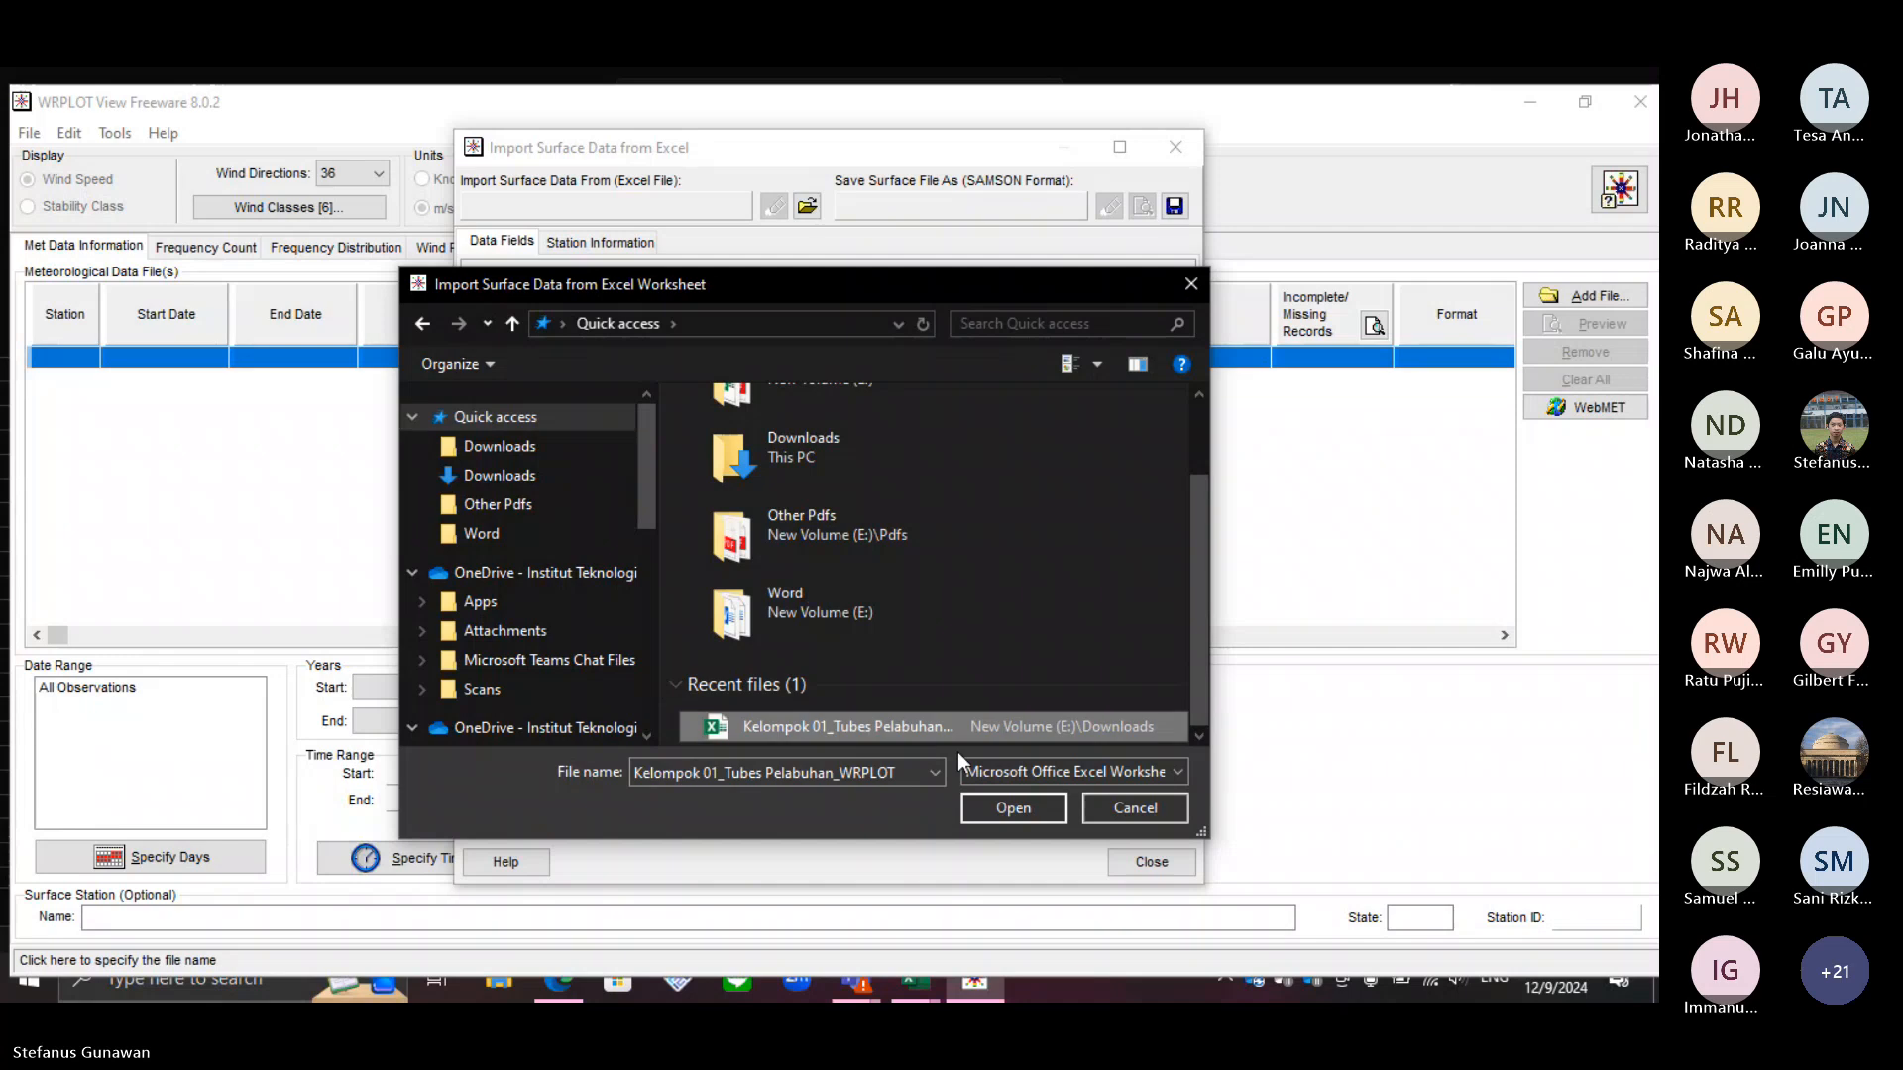
{"action": "left_click", "coordinate": [1013, 808]}
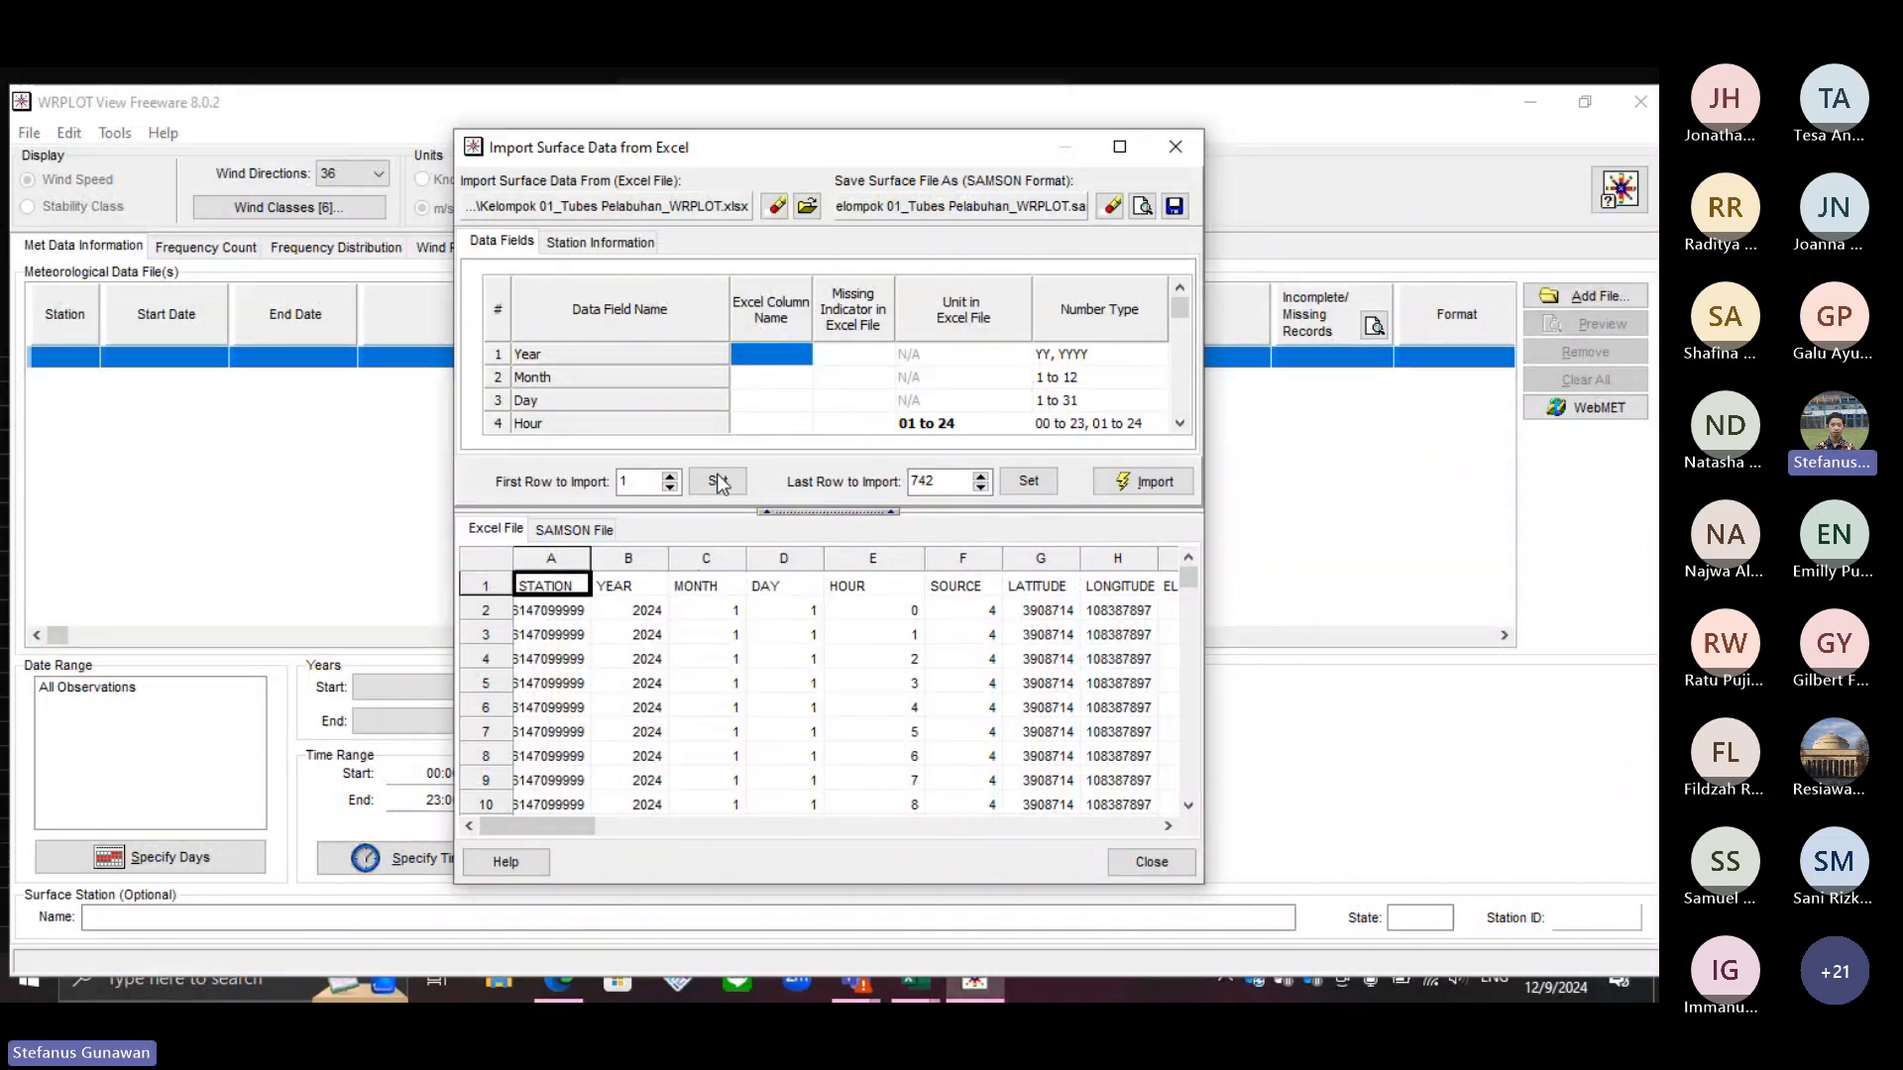
Step: Map the date and time fields to Excel columns: Year to B, Month to C, Day to D and Hour to E
{"action": "left_click", "coordinate": [604, 612]}
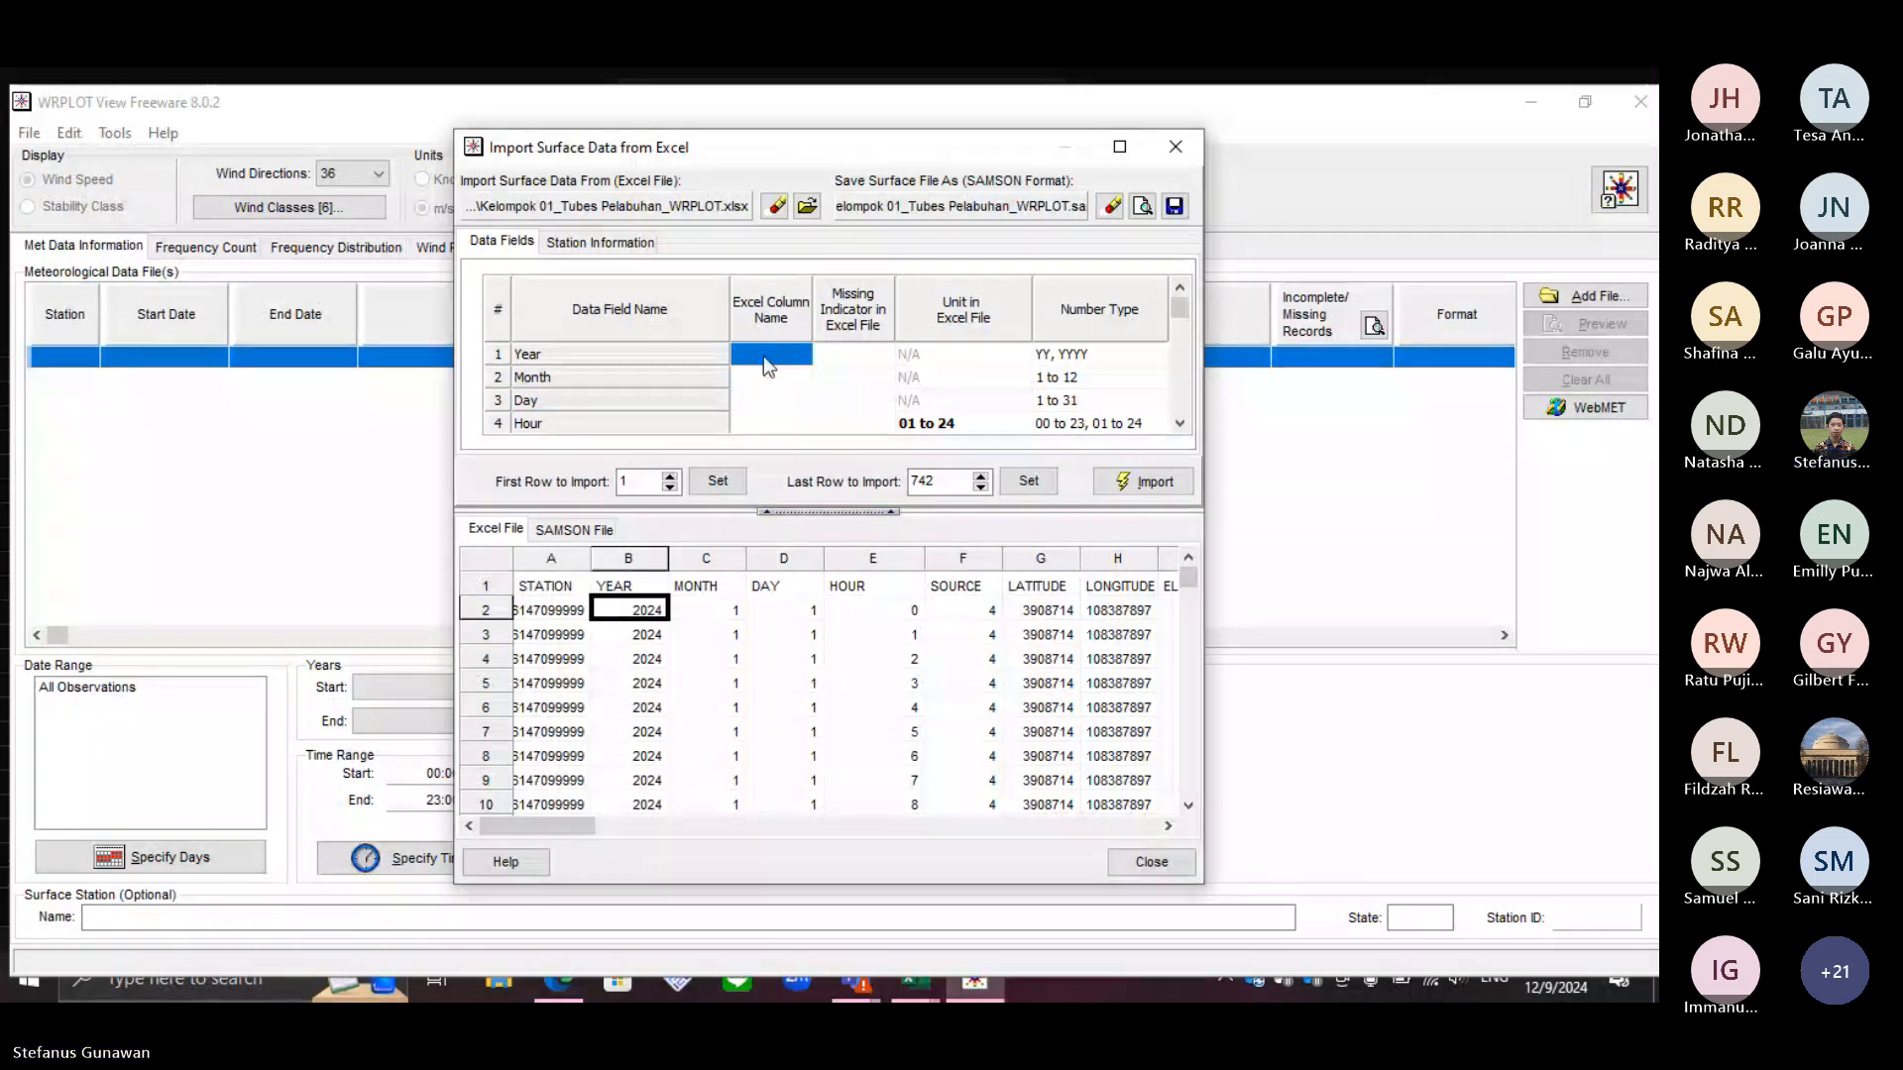
{"action": "left_click", "coordinate": [763, 355]}
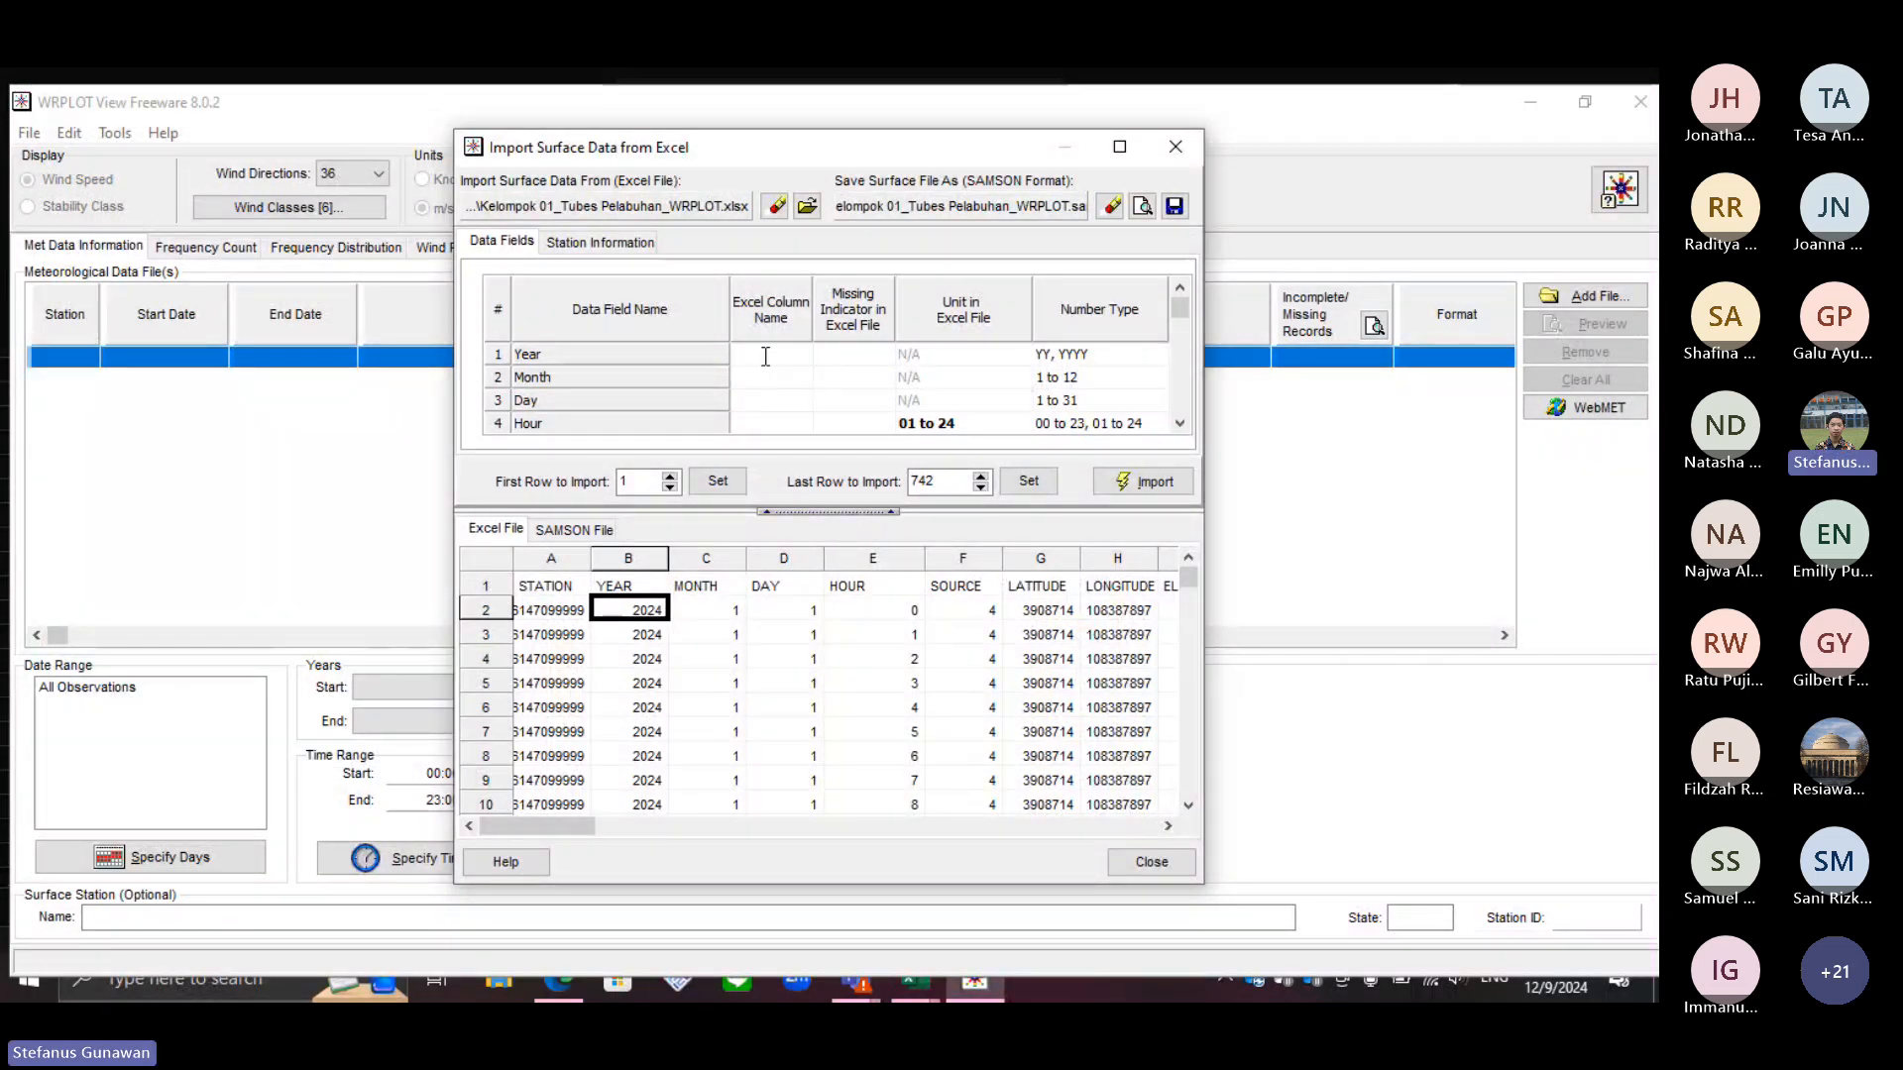
{"action": "type", "text": "B"}
{"action": "left_click", "coordinate": [787, 384]}
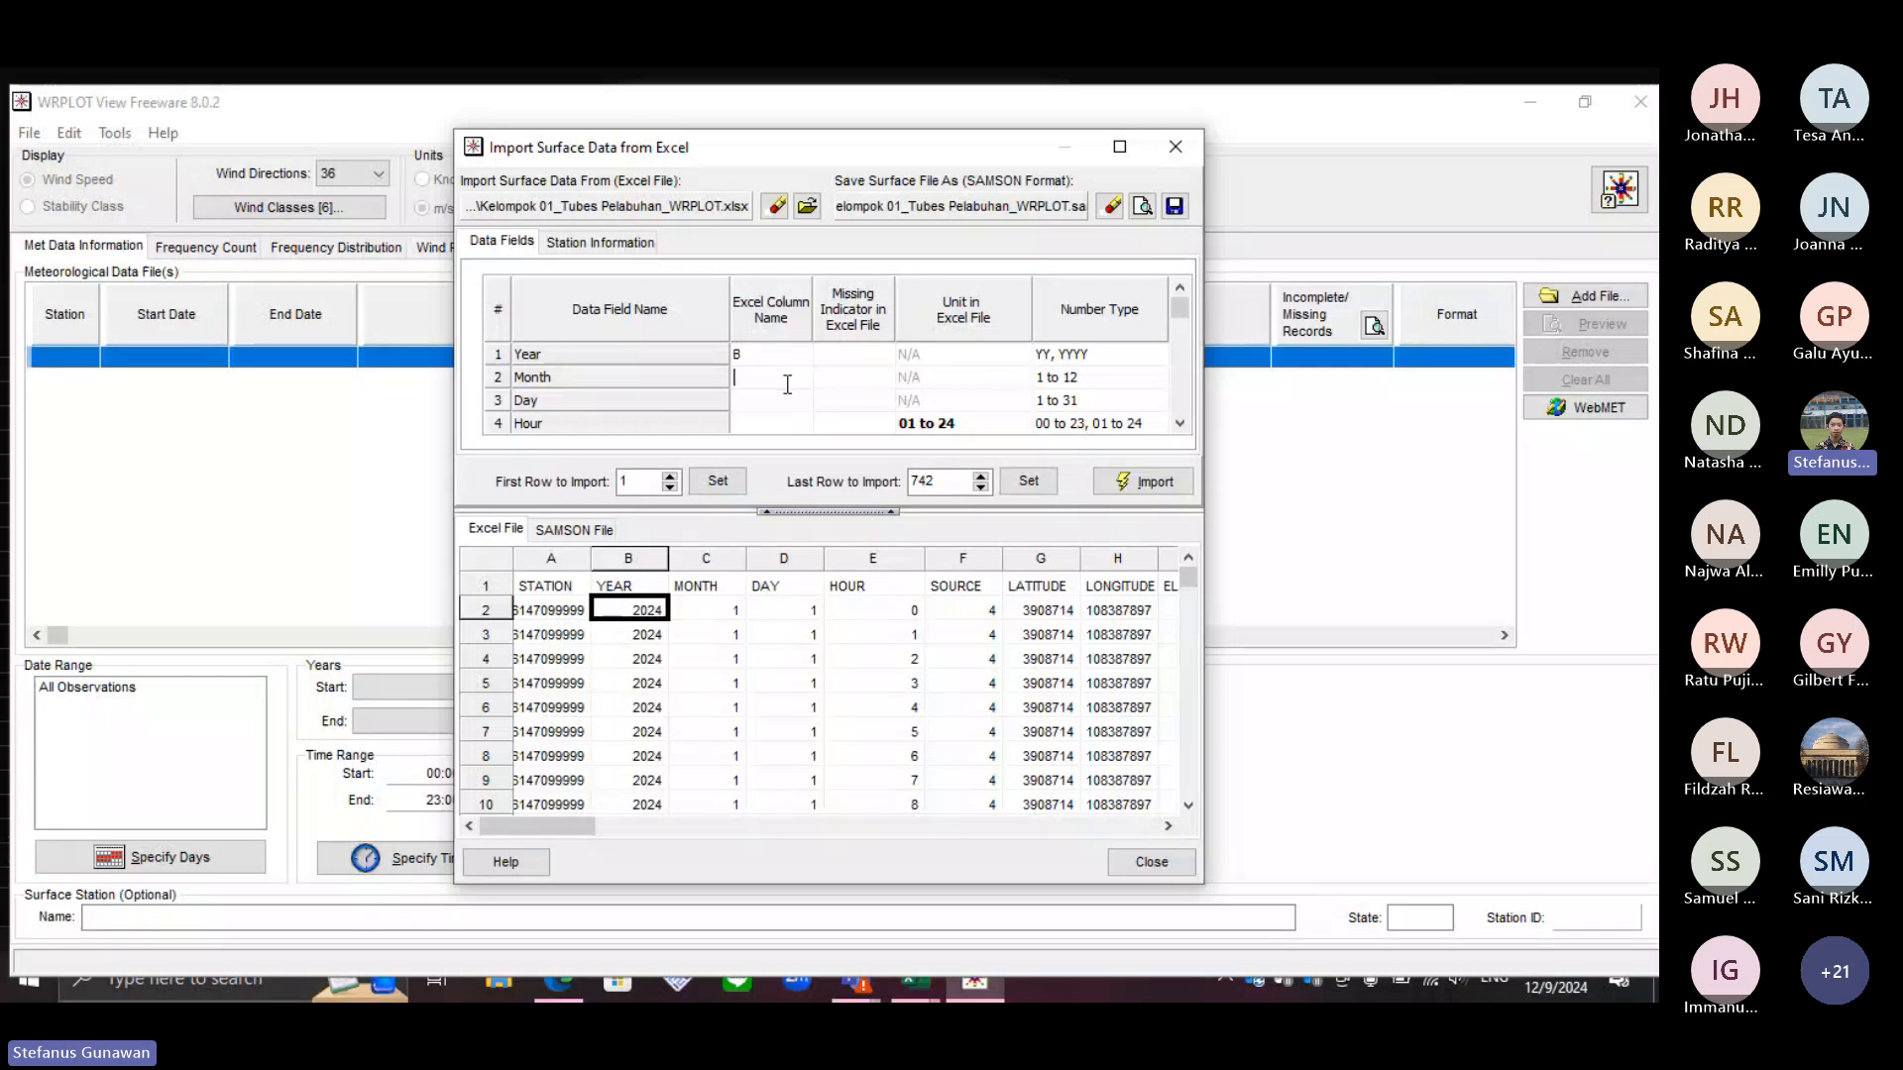
{"action": "type", "text": "C"}
{"action": "key", "text": "Down"}
{"action": "type", "text": "D"}
{"action": "left_click", "coordinate": [753, 426]}
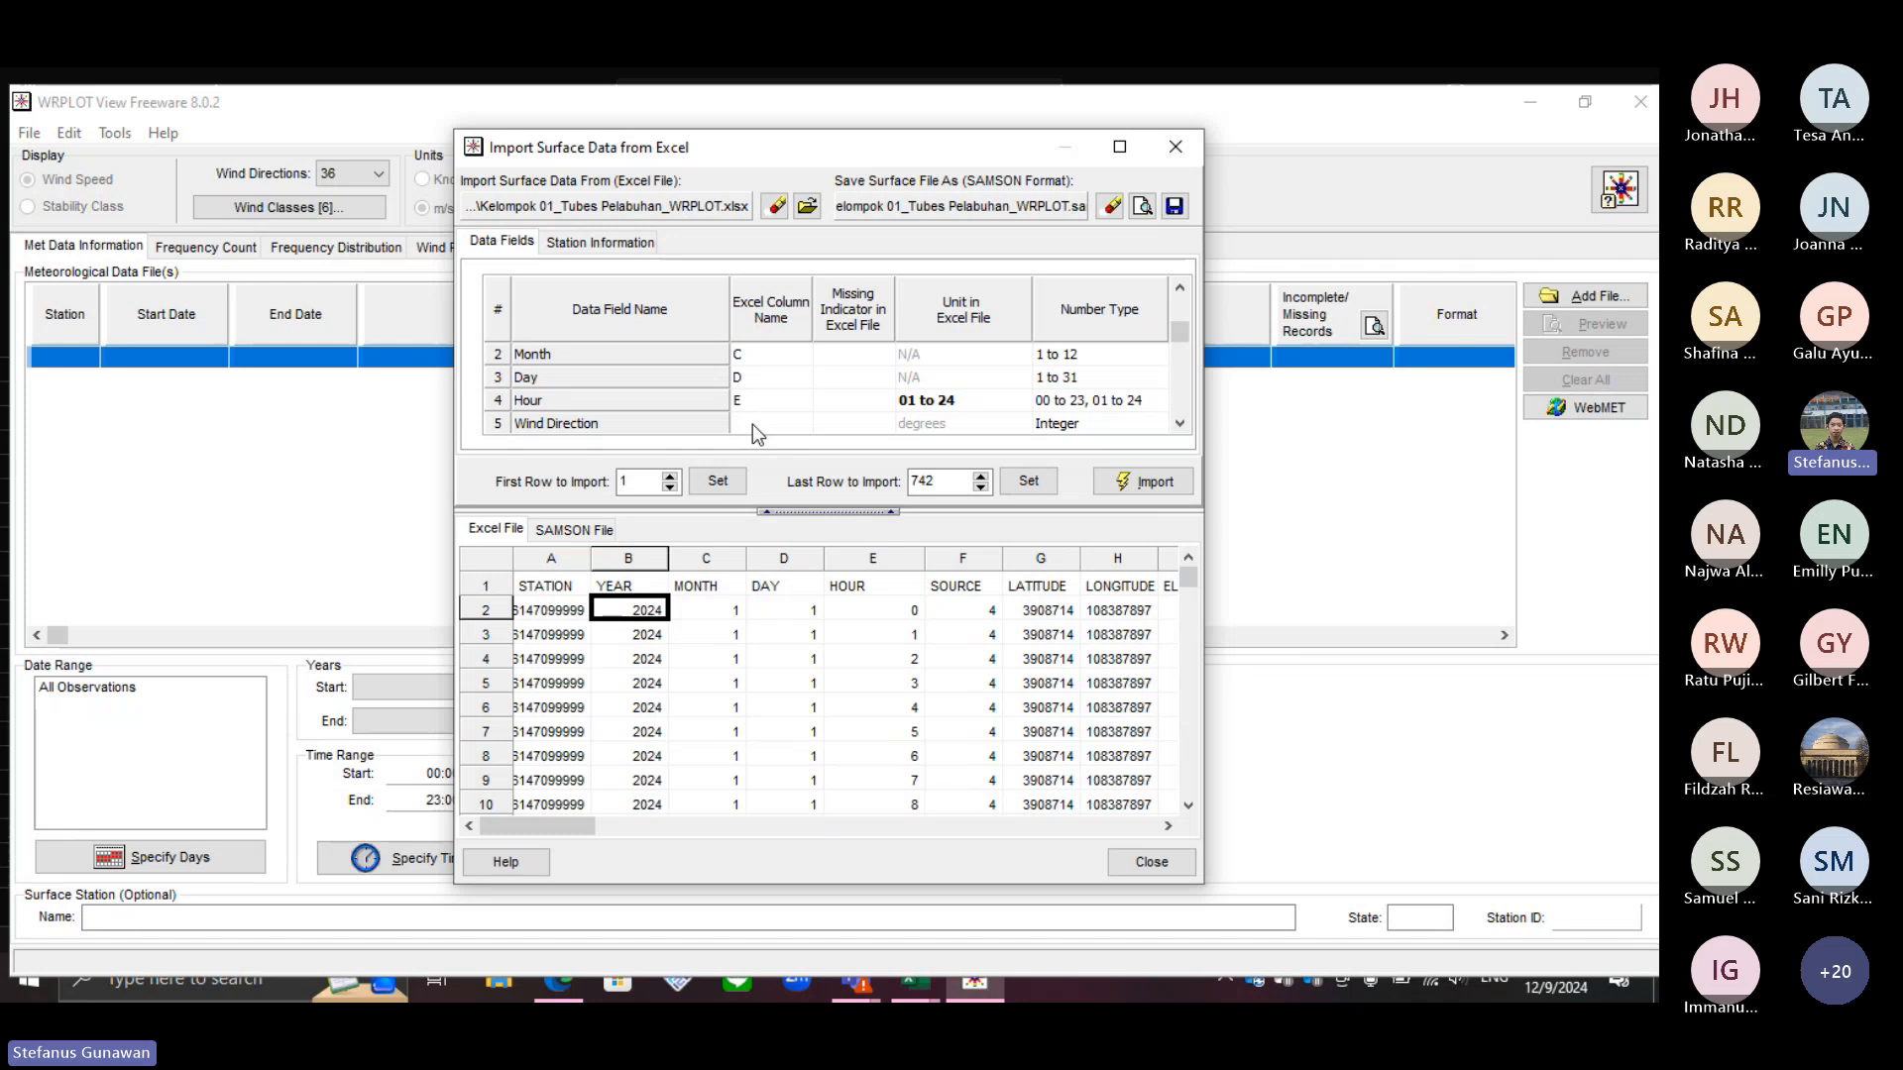
Step: Map the Wind Direction field to Excel column N and the Wind Speed field to column R
{"action": "left_click", "coordinate": [752, 424]}
{"action": "left_click_drag", "start_coordinate": [592, 832], "coordinate": [750, 833]}
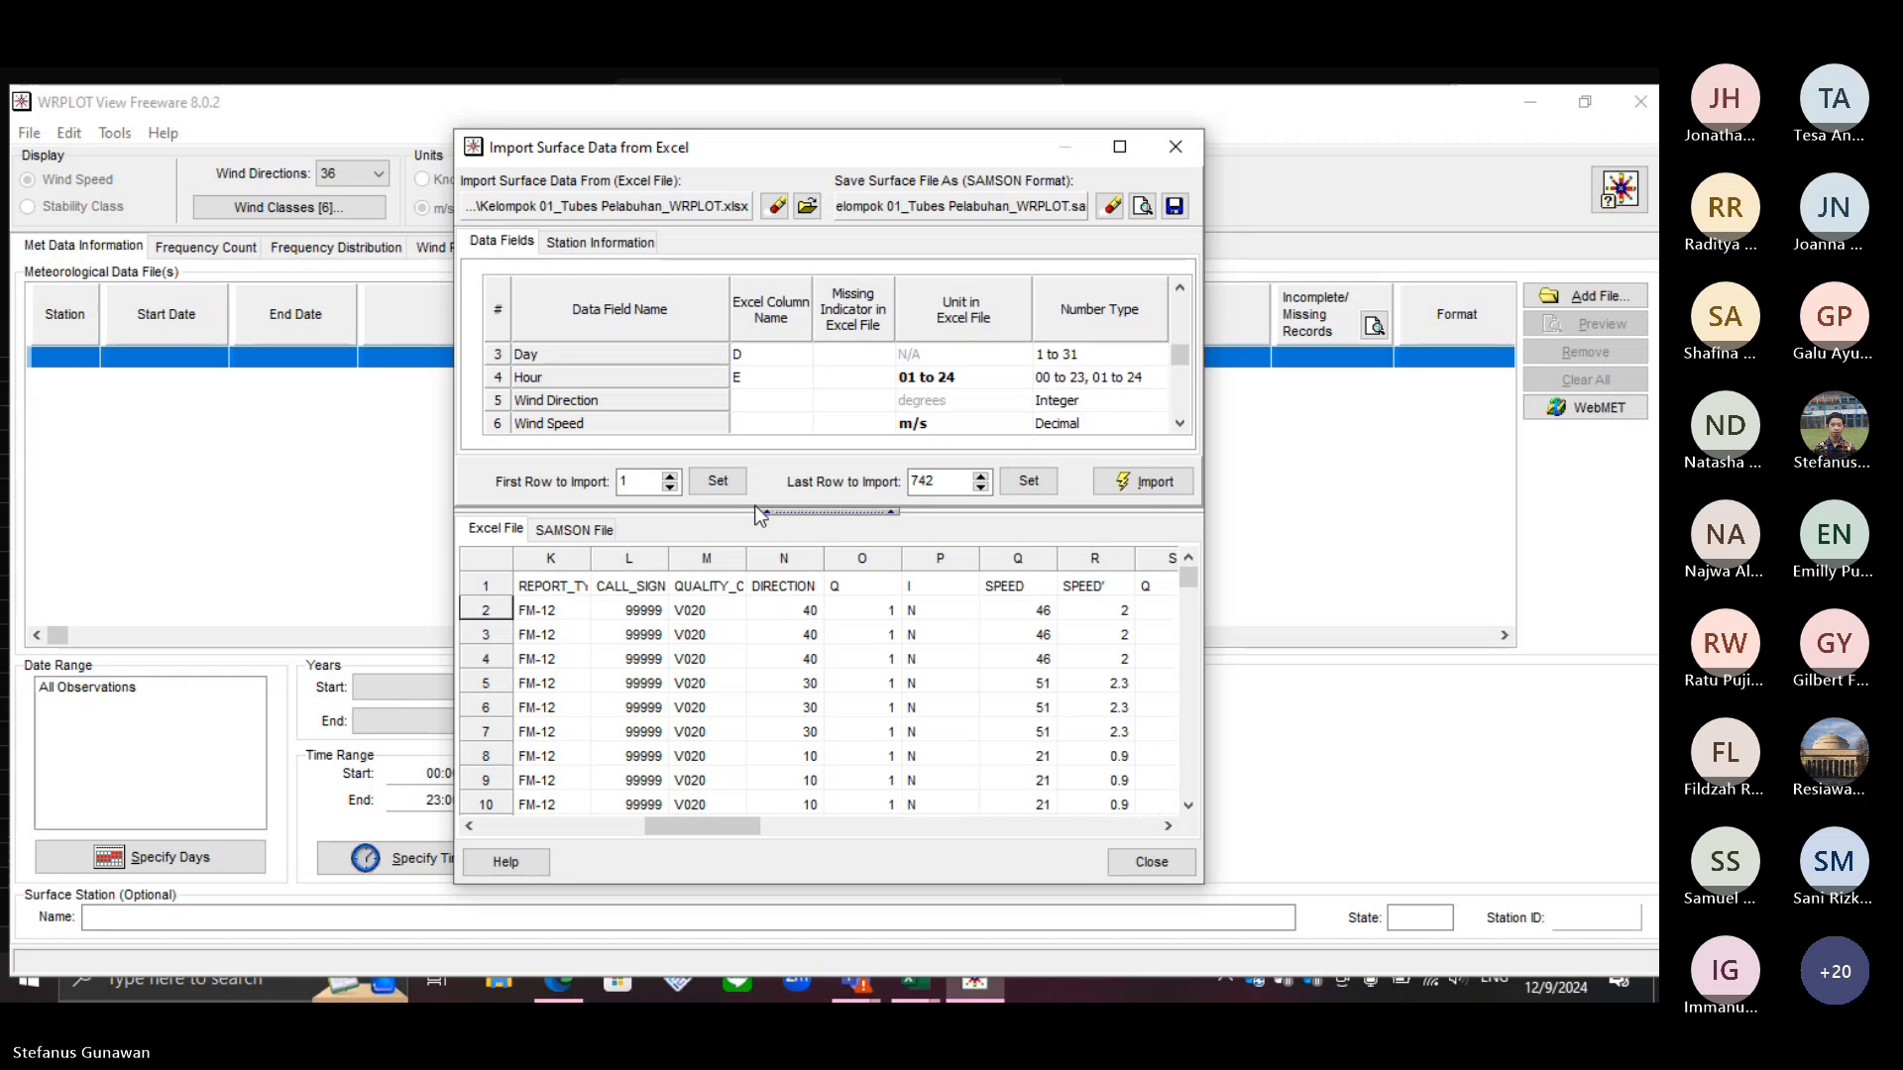
{"action": "left_click", "coordinate": [758, 396]}
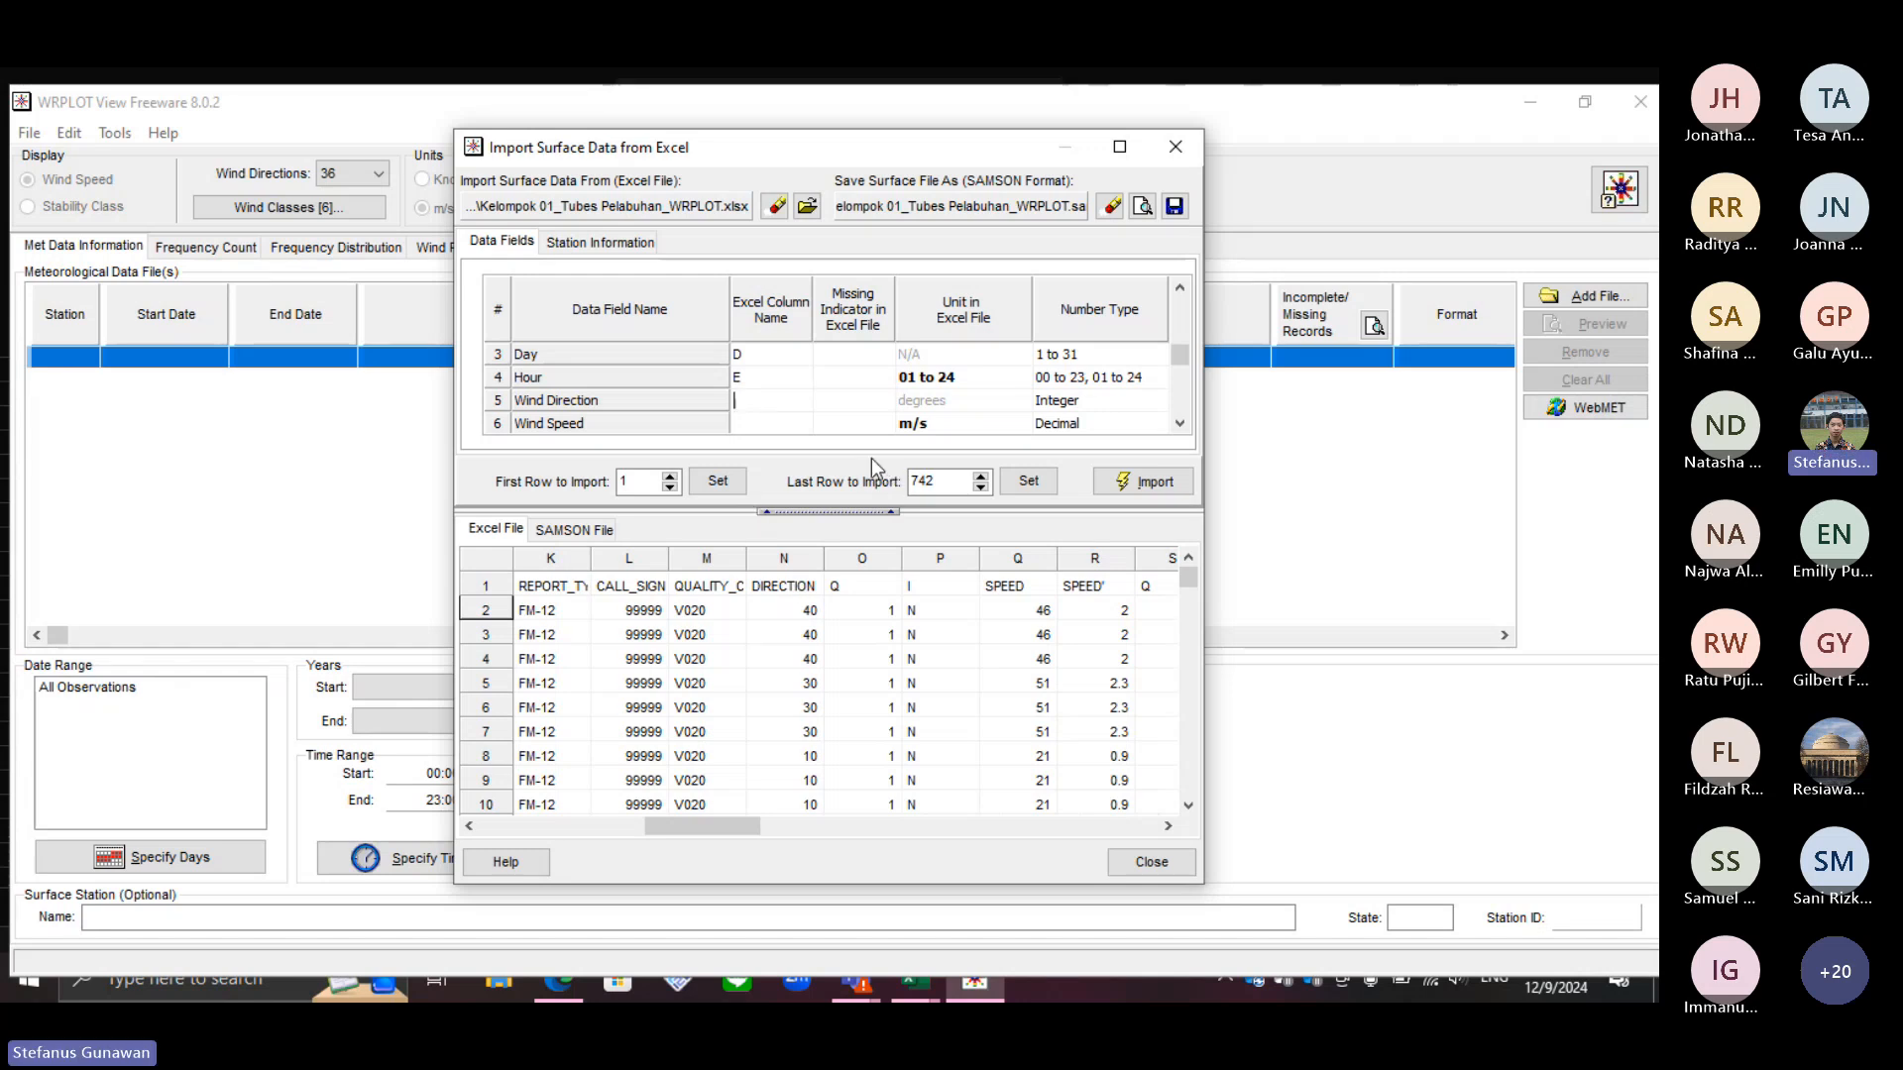
{"action": "type", "text": "N"}
{"action": "left_click", "coordinate": [775, 429]}
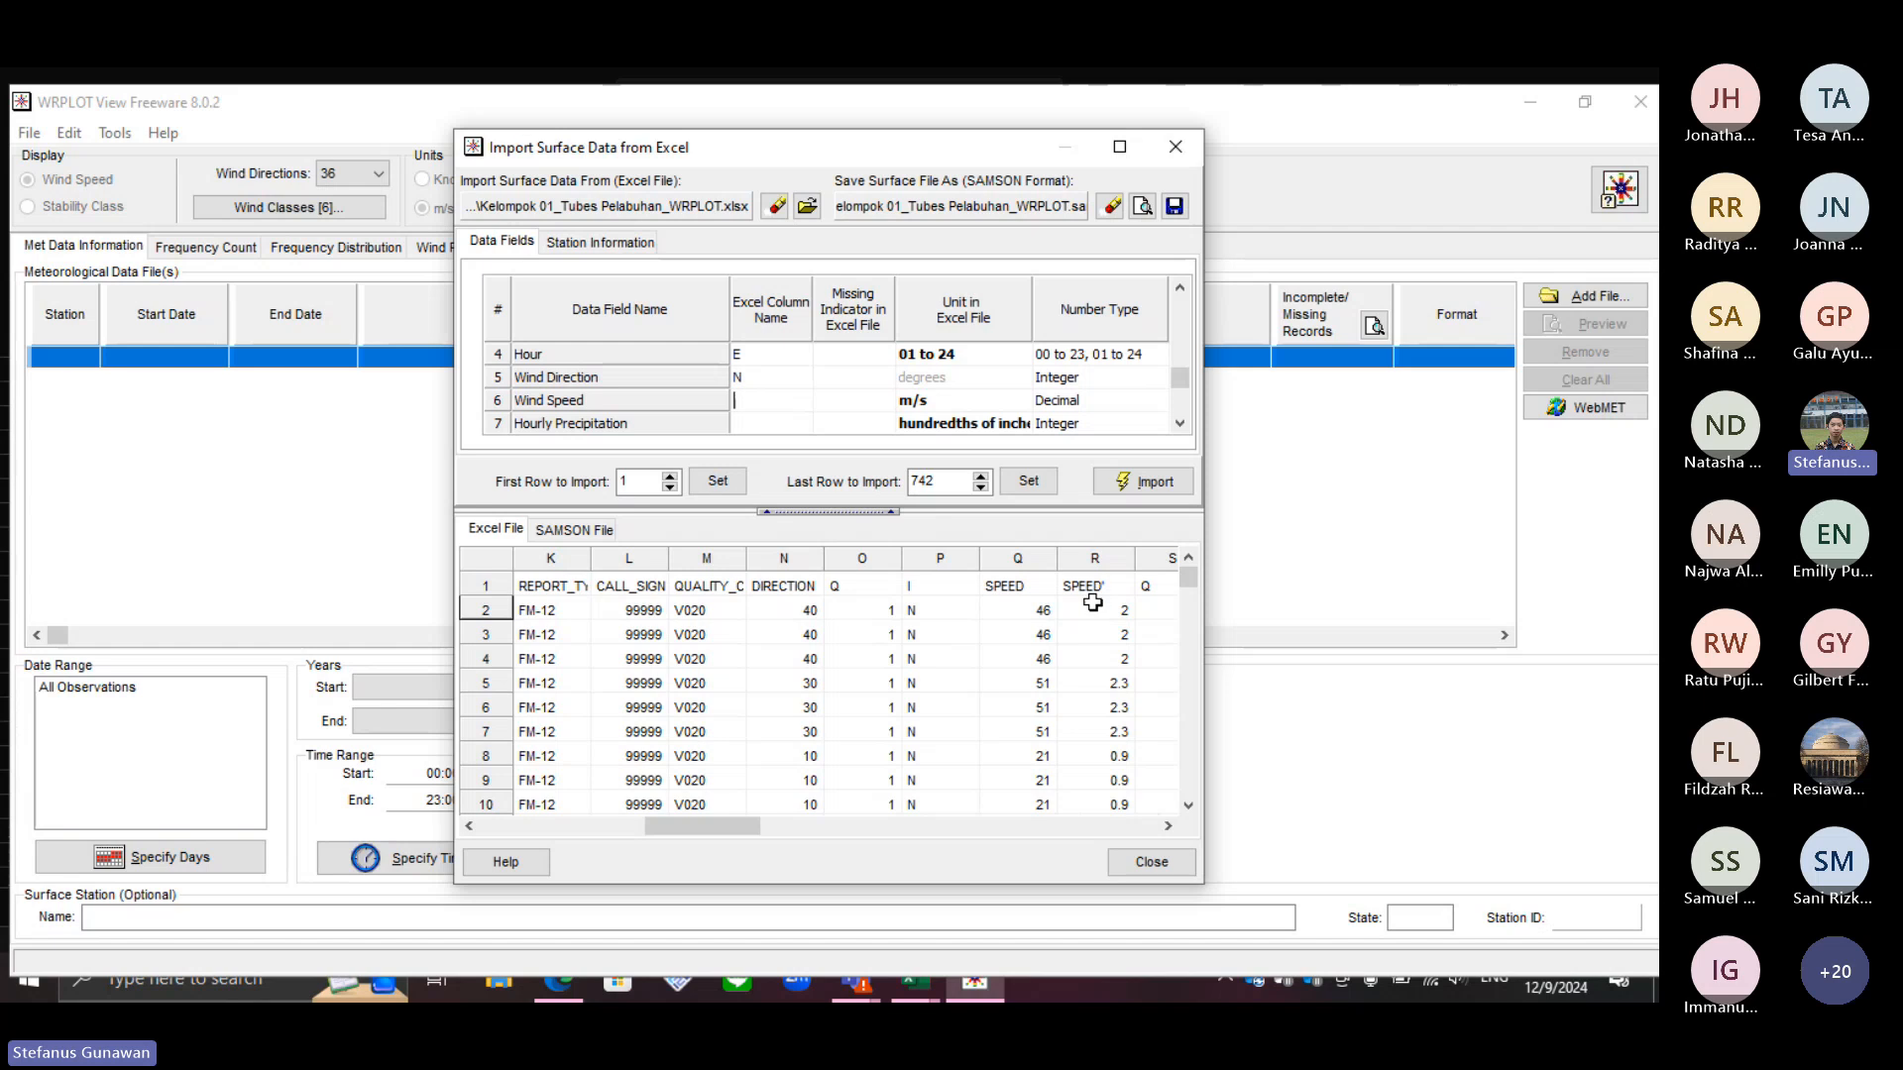
{"action": "type", "text": "R"}
{"action": "left_click", "coordinate": [779, 426]}
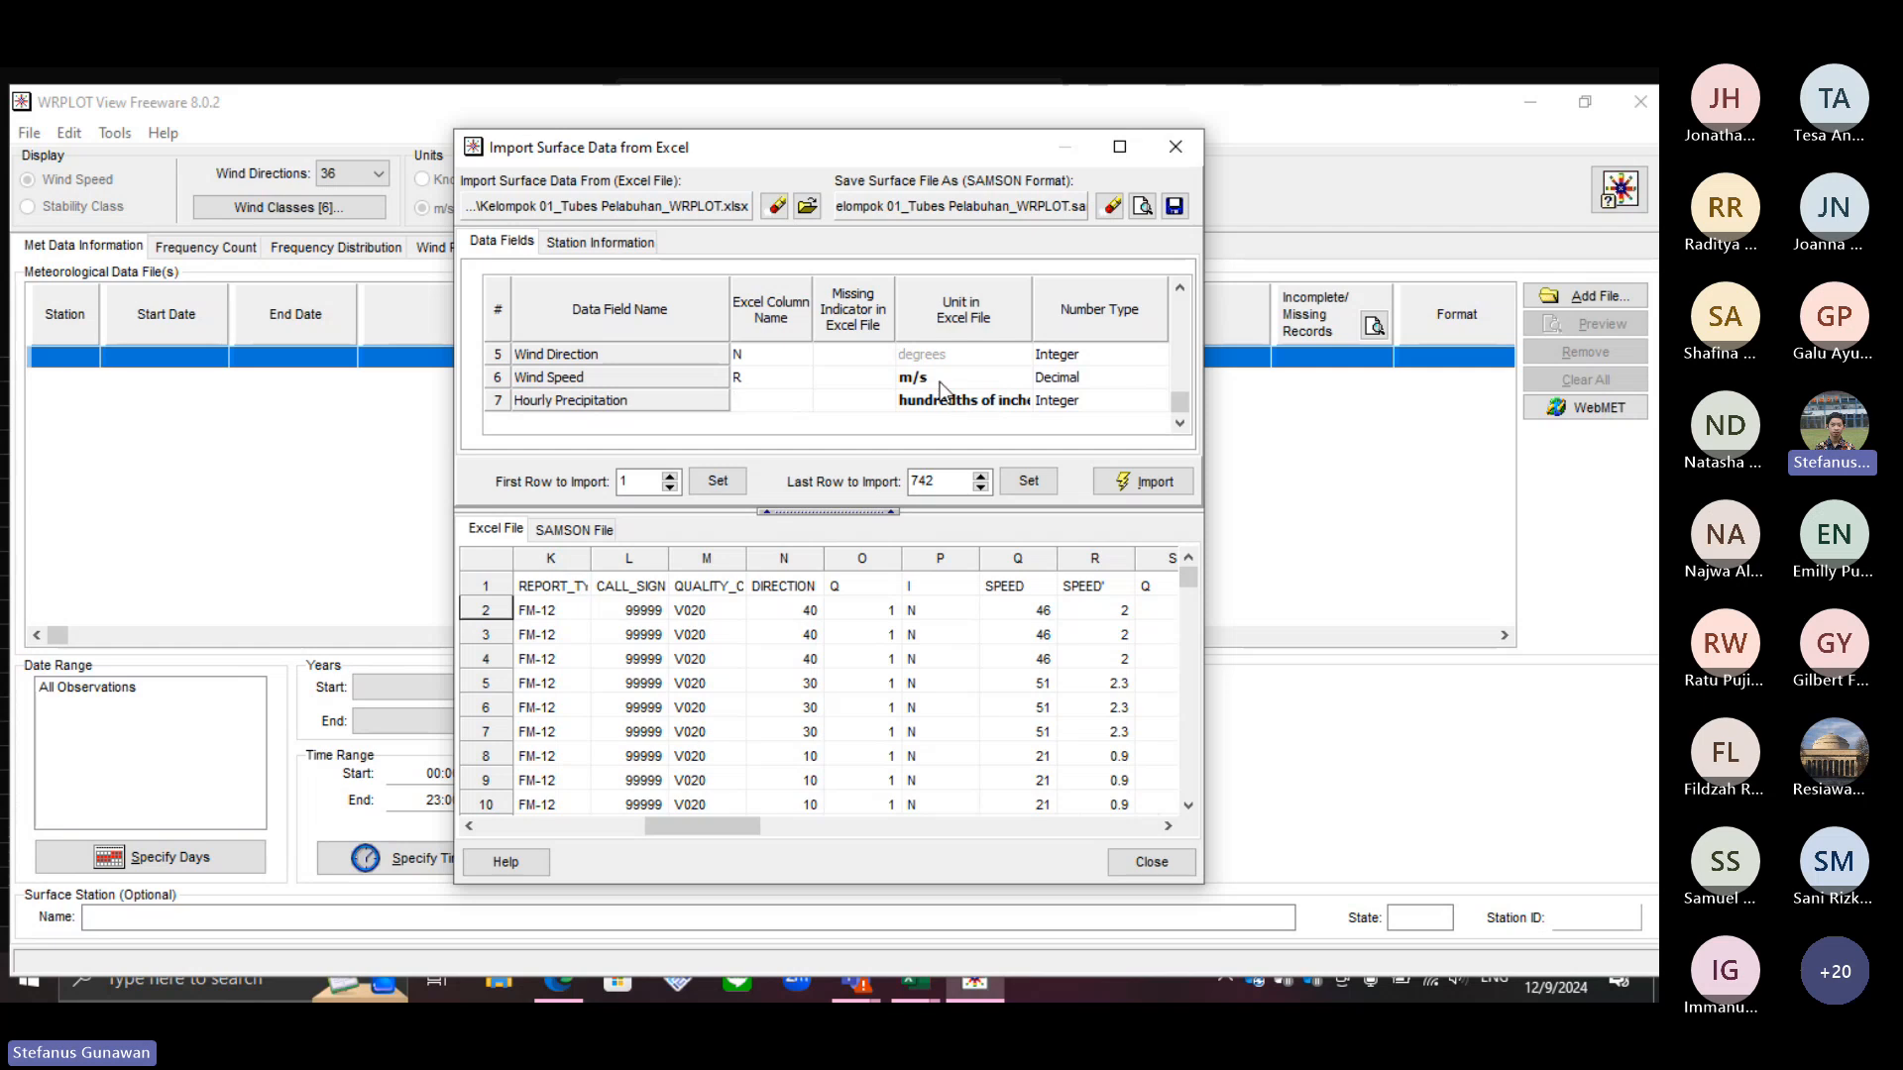
Step: Set the unit of the Hour field to 00 to 23
{"action": "left_click", "coordinate": [1179, 288]}
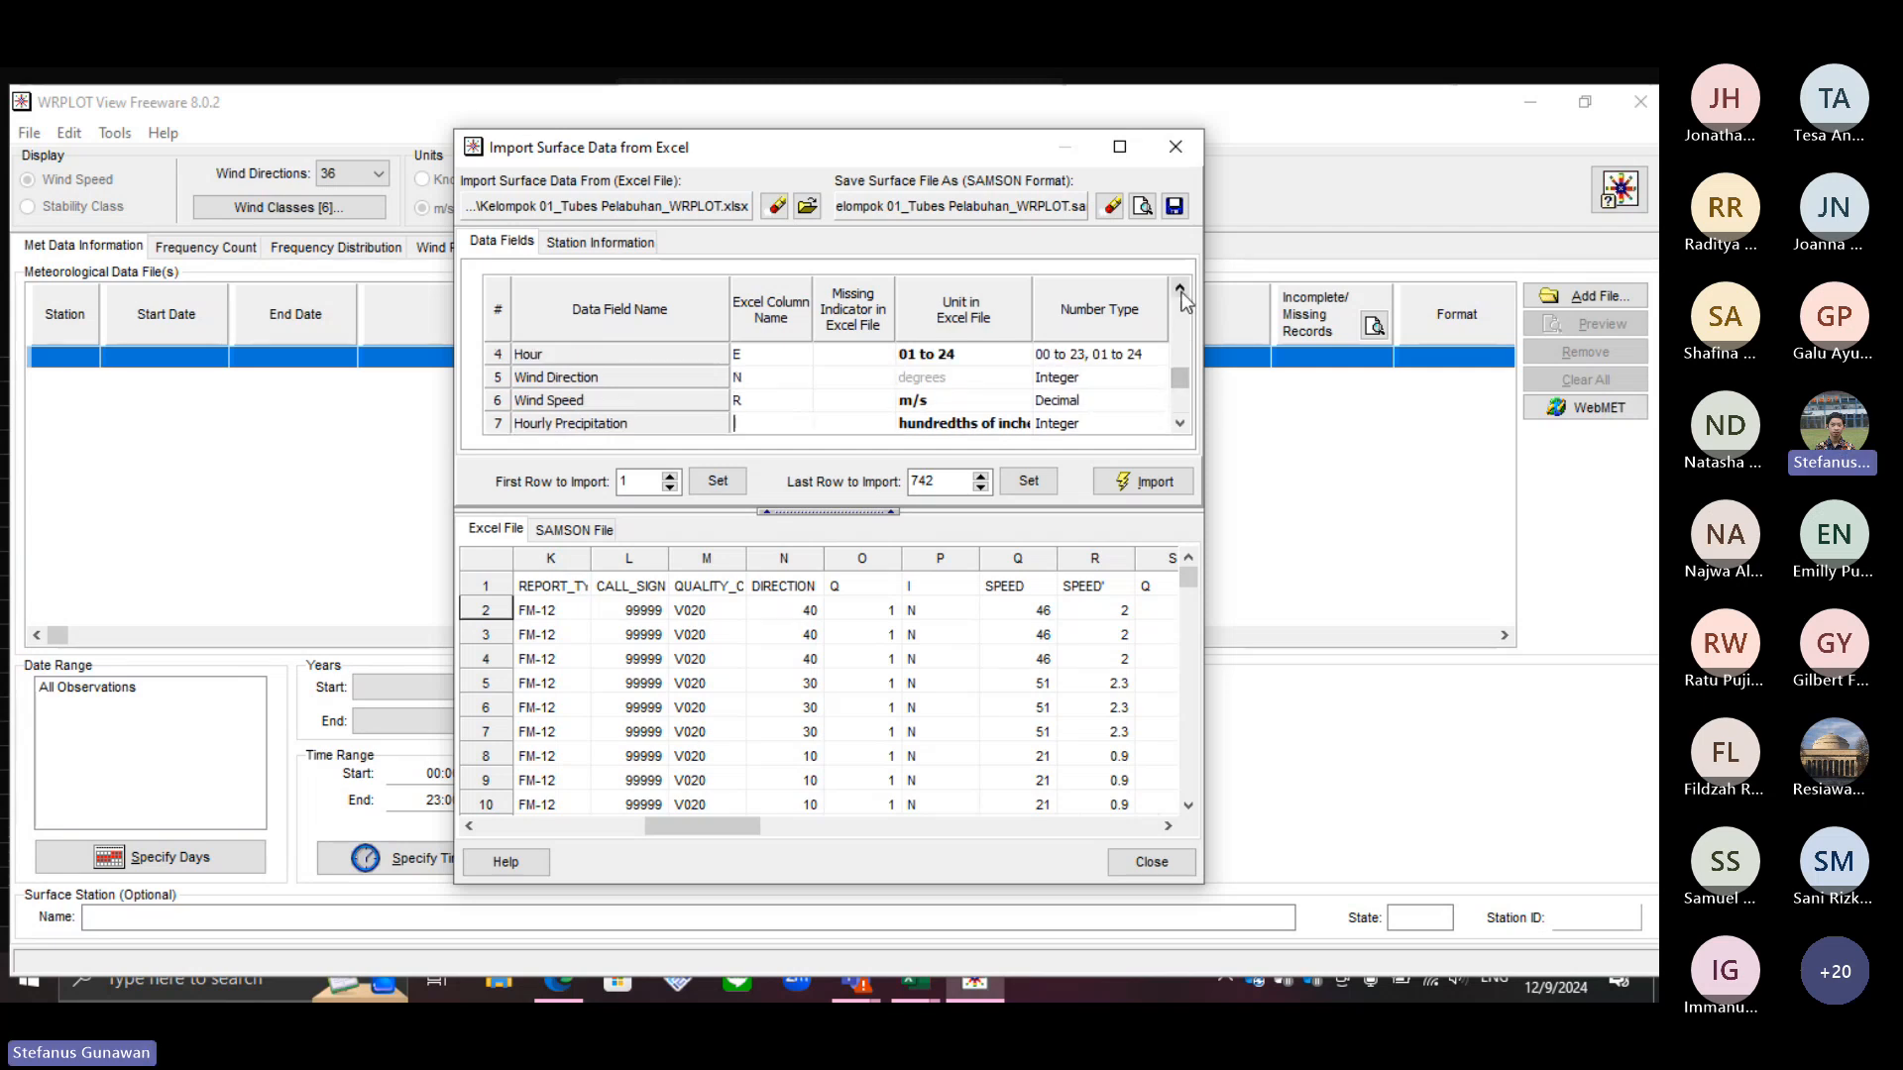
{"action": "left_click", "coordinate": [1179, 289]}
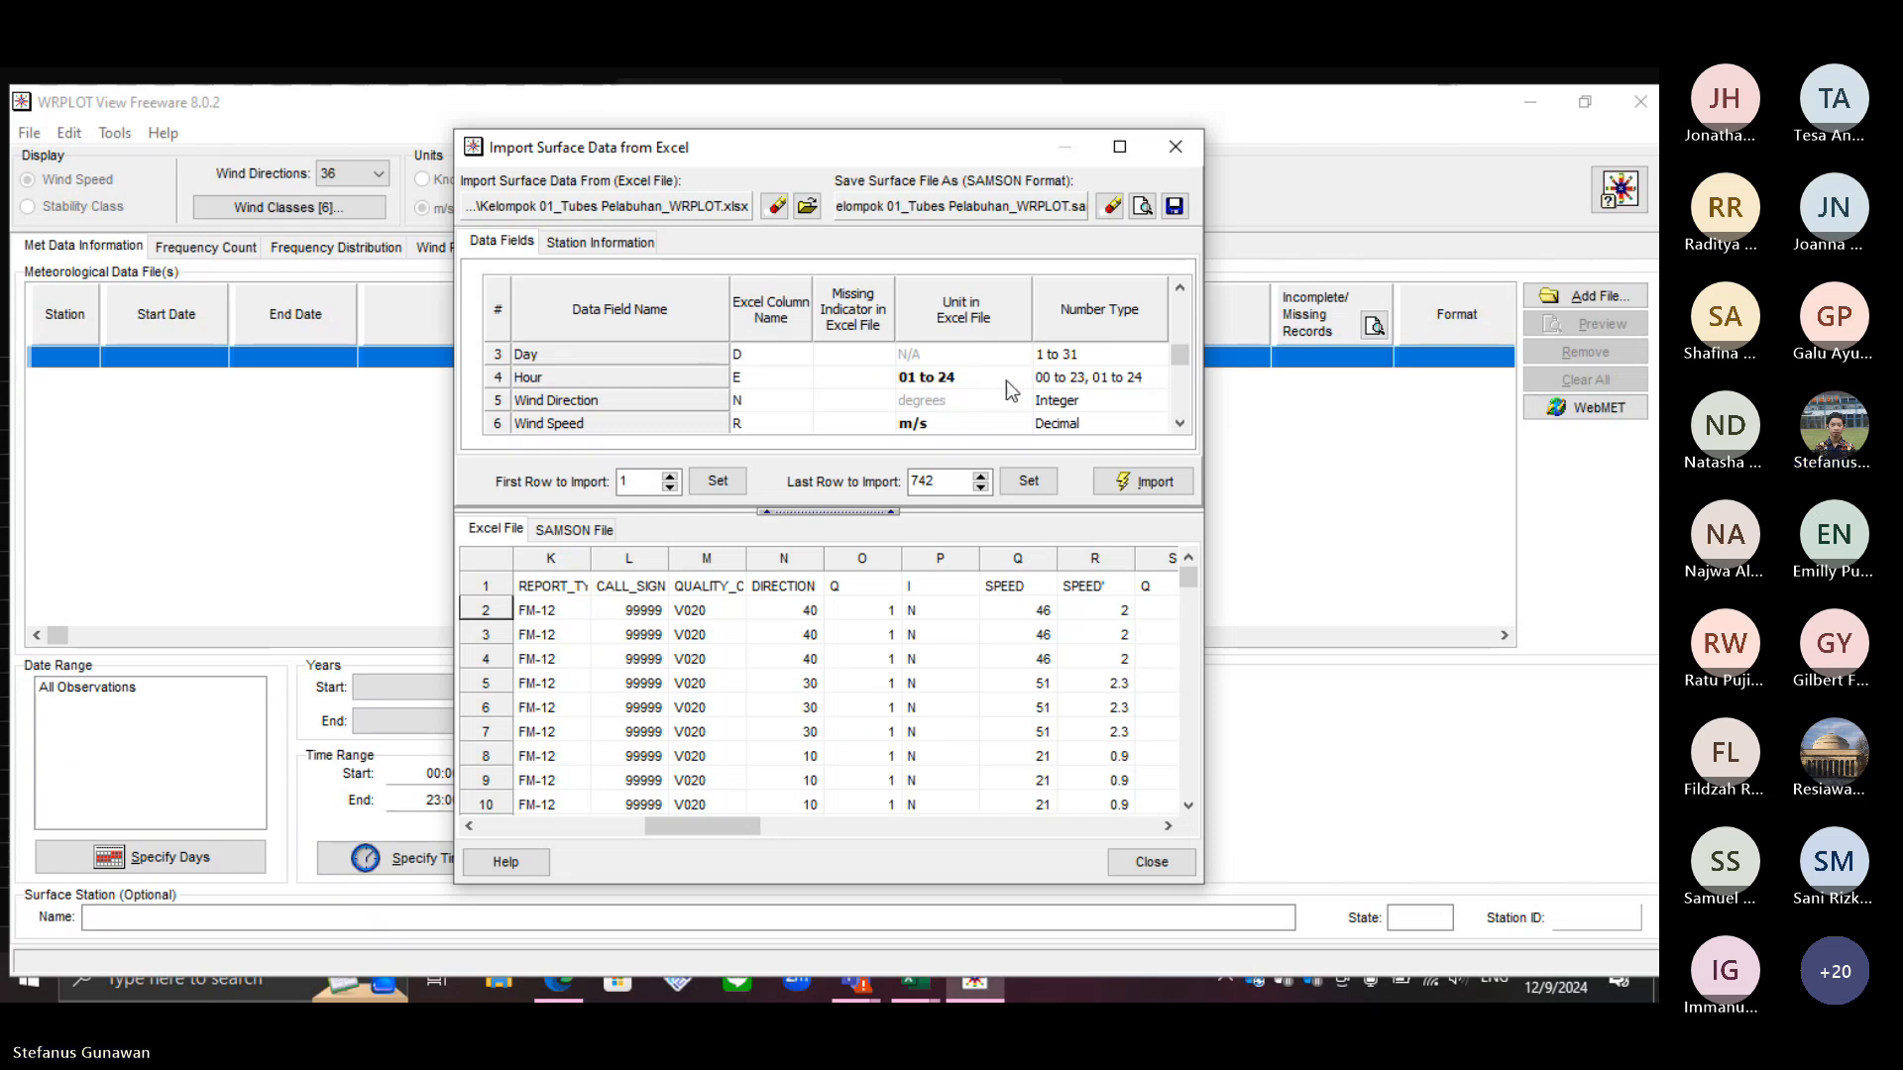
{"action": "left_click", "coordinate": [1179, 288]}
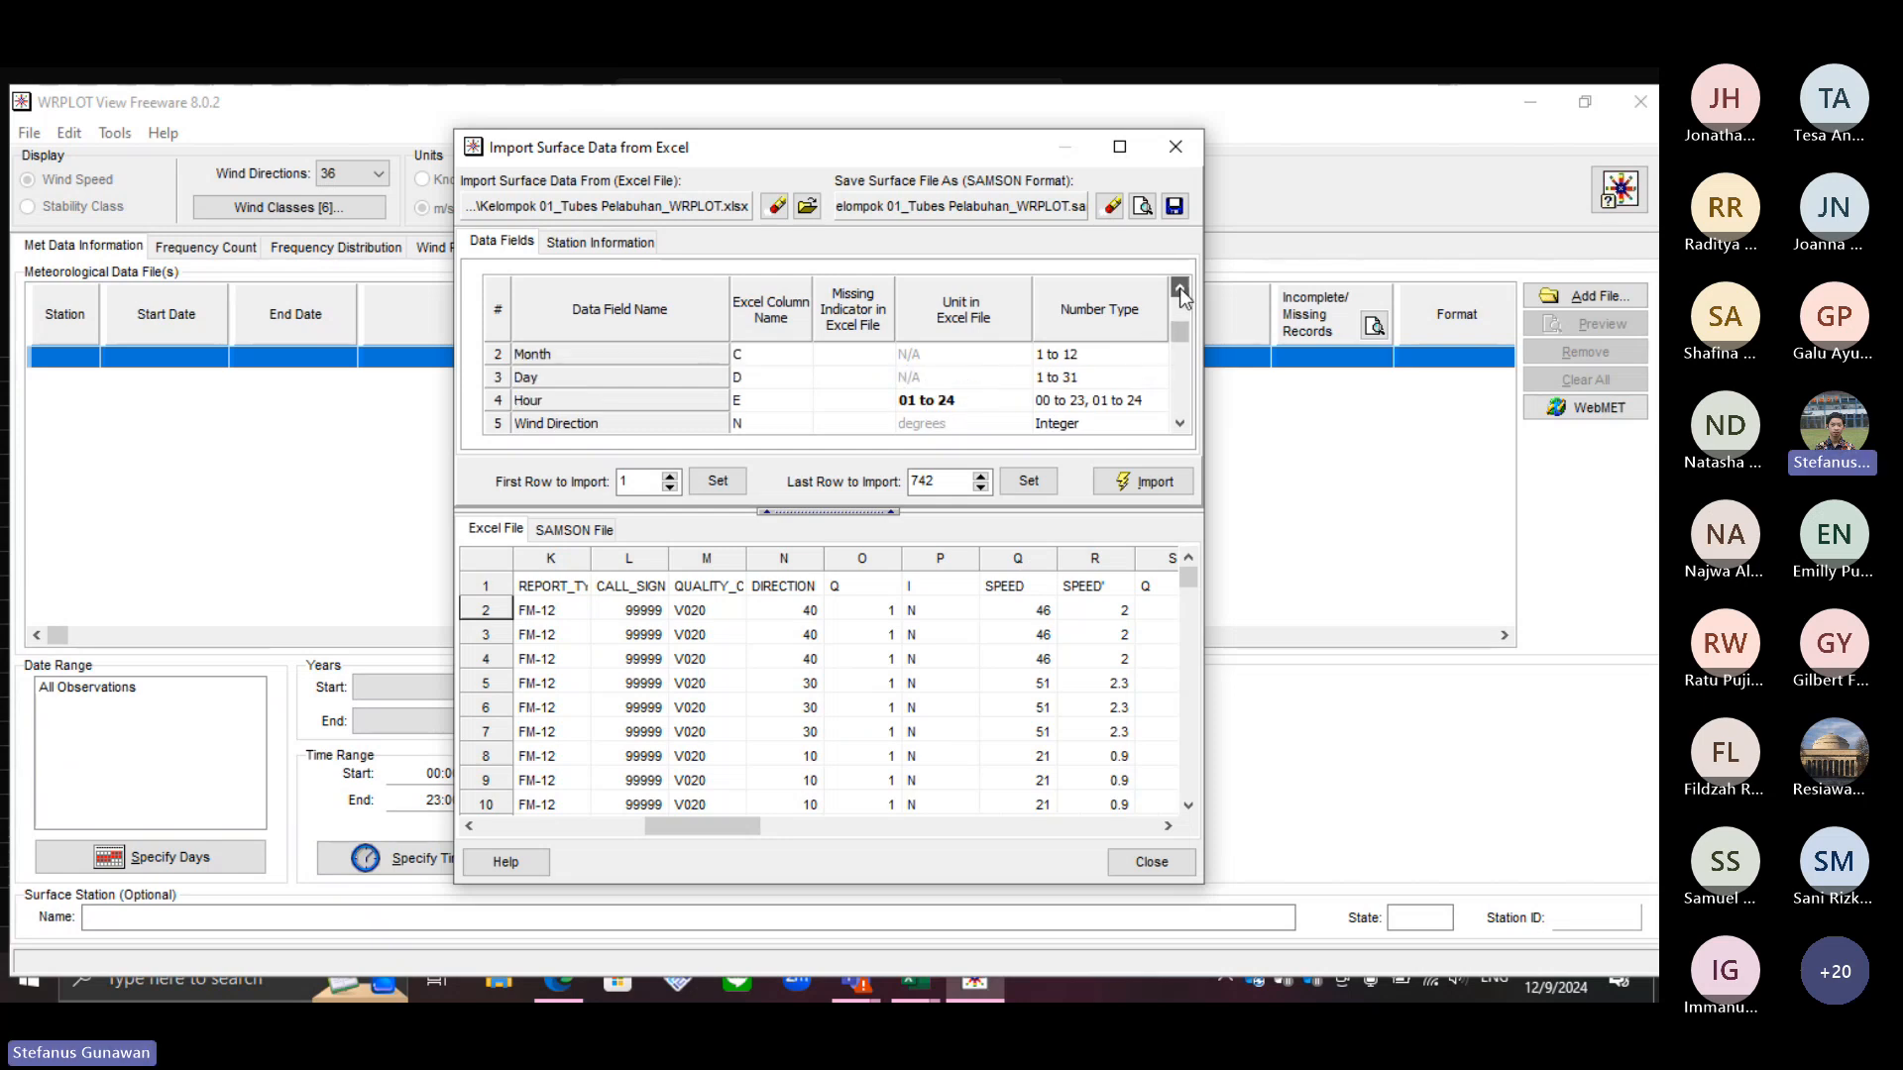
{"action": "left_click", "coordinate": [927, 400]}
{"action": "left_click", "coordinate": [1021, 401]}
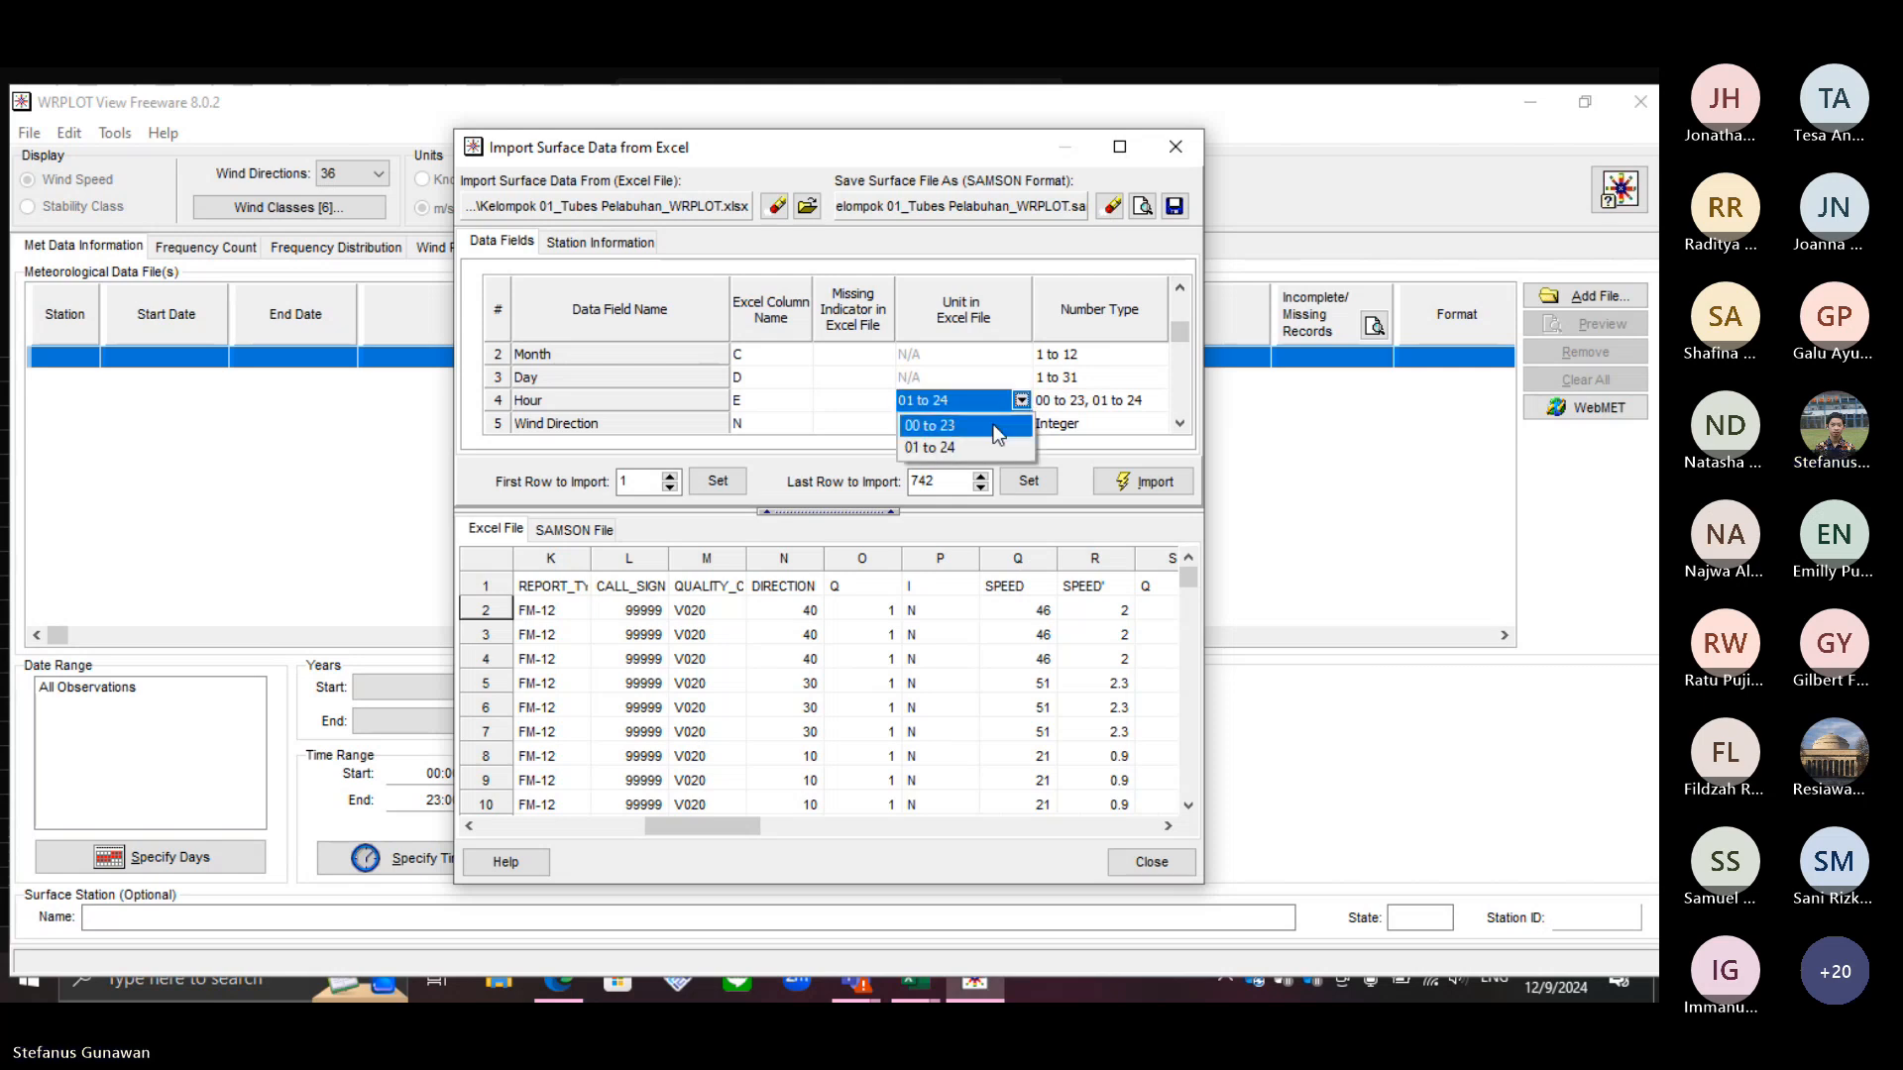
{"action": "left_click", "coordinate": [932, 425]}
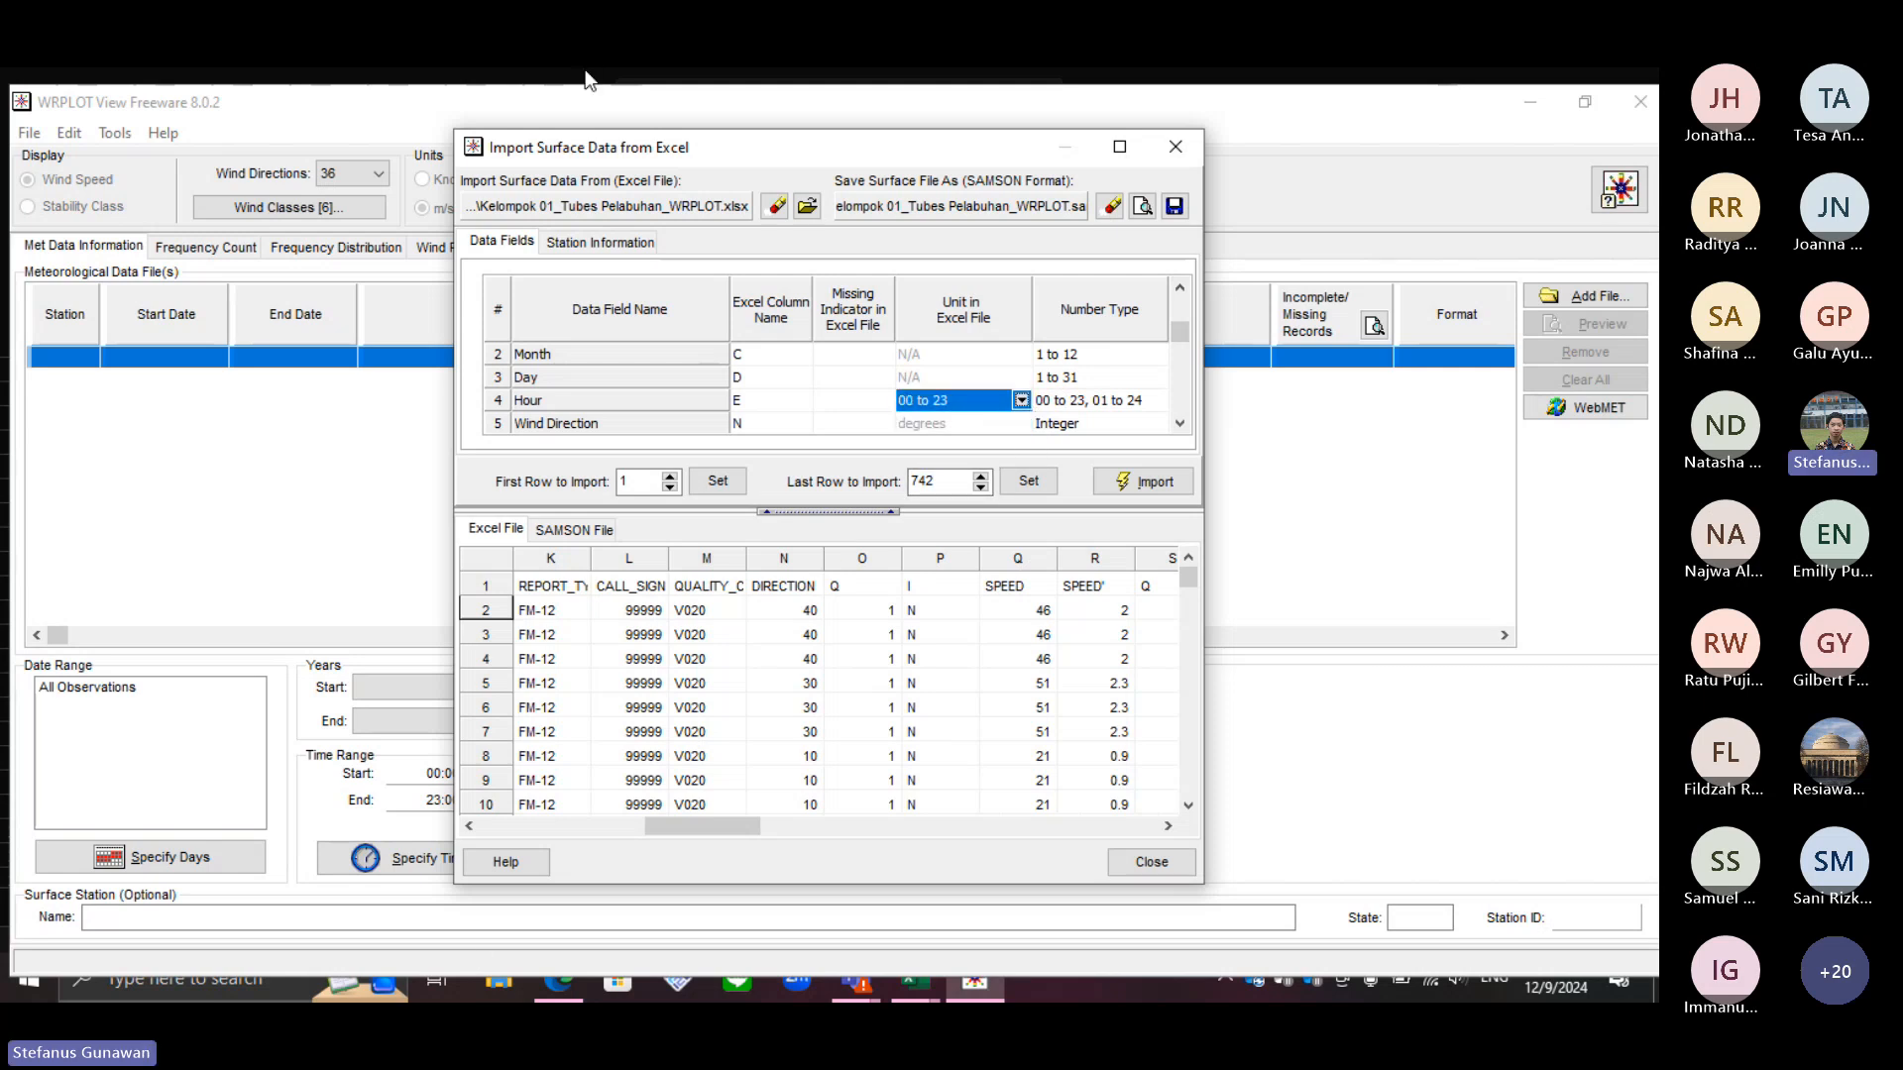
Step: Switch to the Canva presentation and review the page 31 slide on column mapping, hour unit and first import row
{"action": "left_click", "coordinate": [558, 985]}
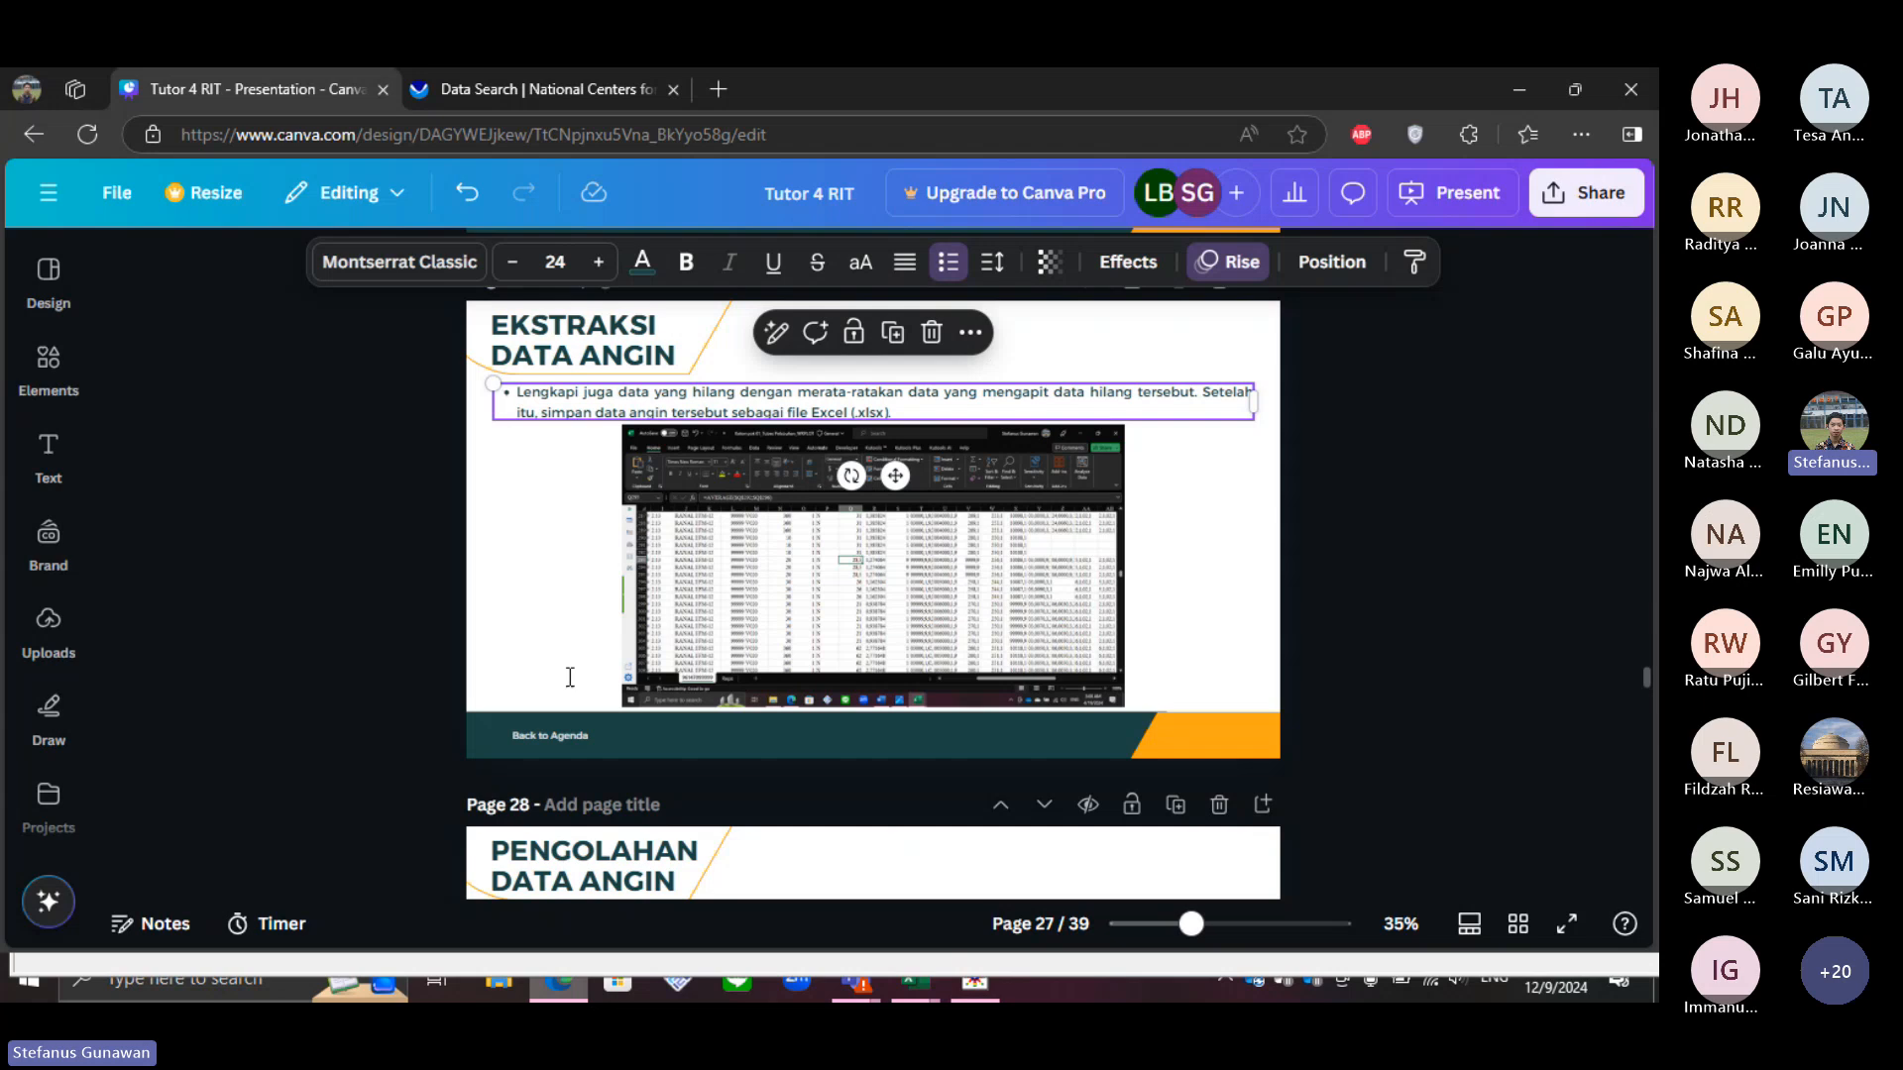
{"action": "scroll", "coordinate": [836, 654], "scroll_direction": "down", "scroll_amount": 15}
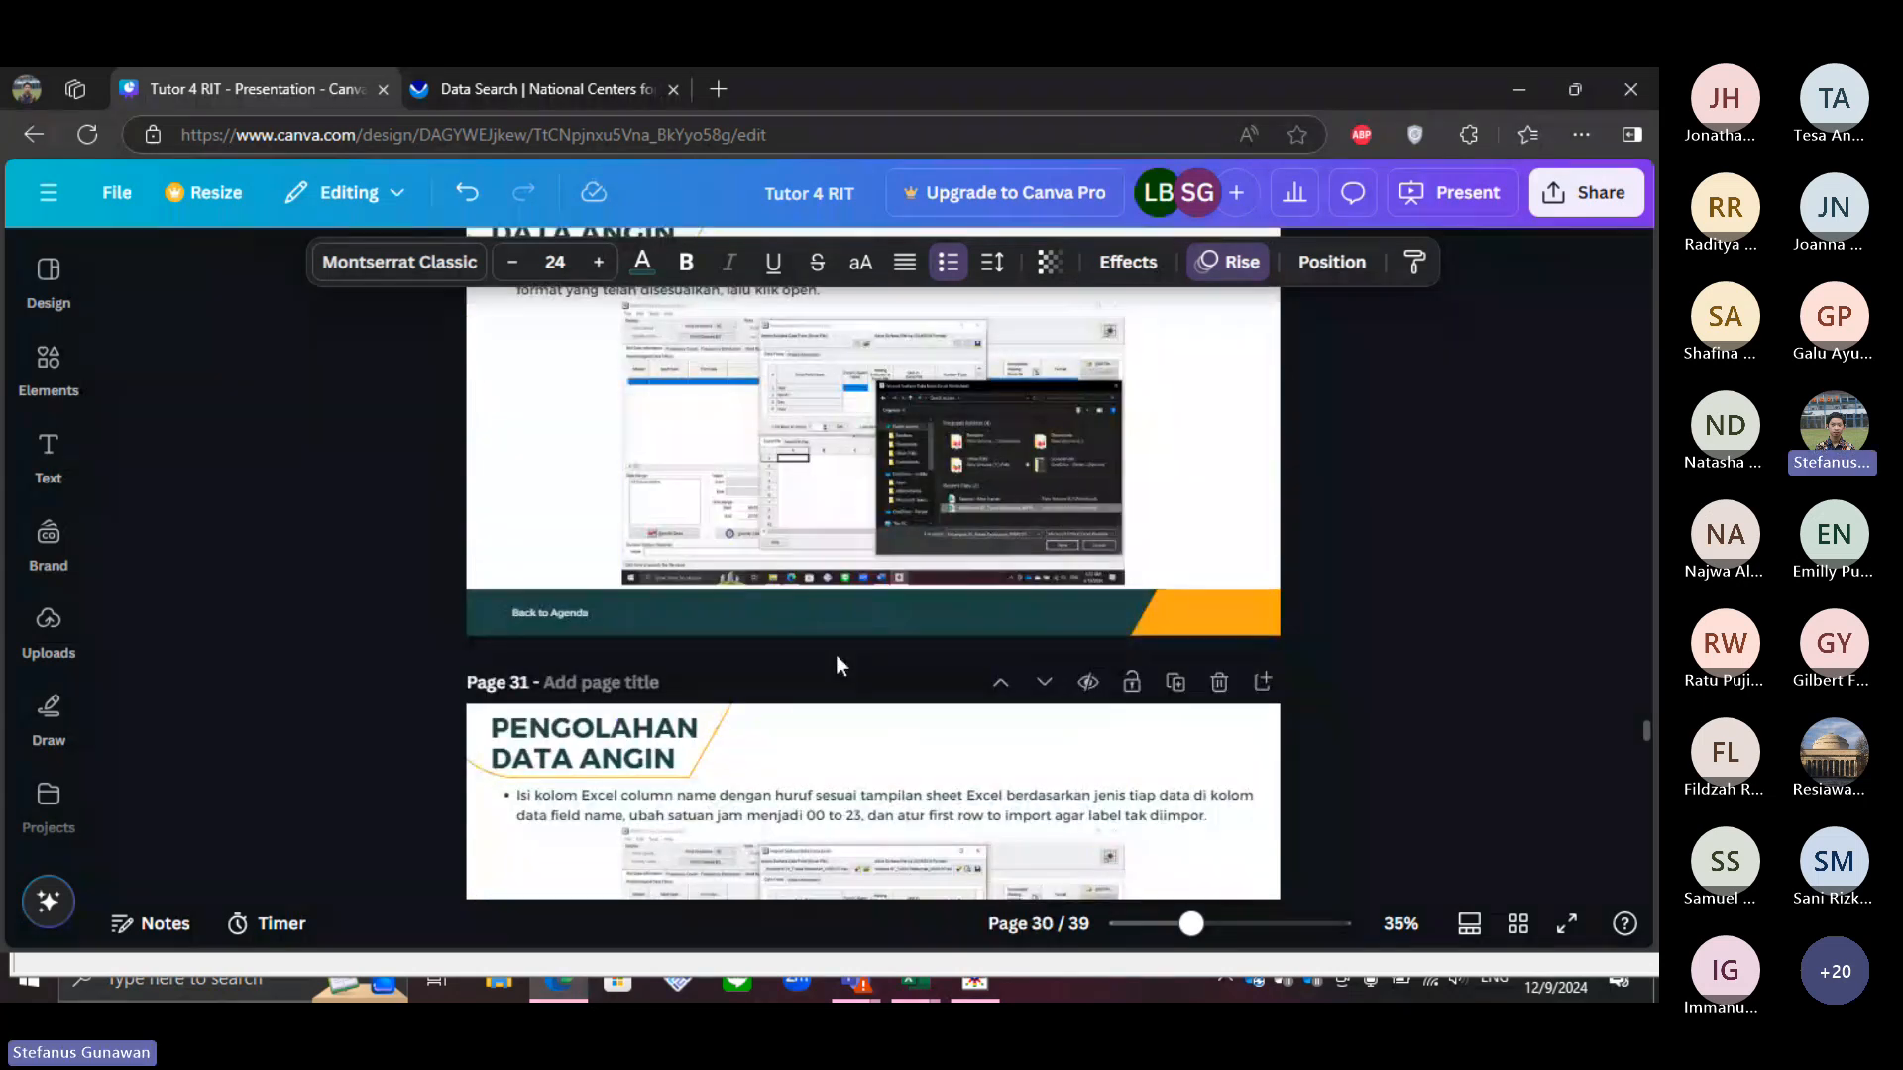
{"action": "scroll", "coordinate": [836, 664], "scroll_direction": "up", "scroll_amount": 3}
{"action": "scroll", "coordinate": [835, 664], "scroll_direction": "down", "scroll_amount": 5}
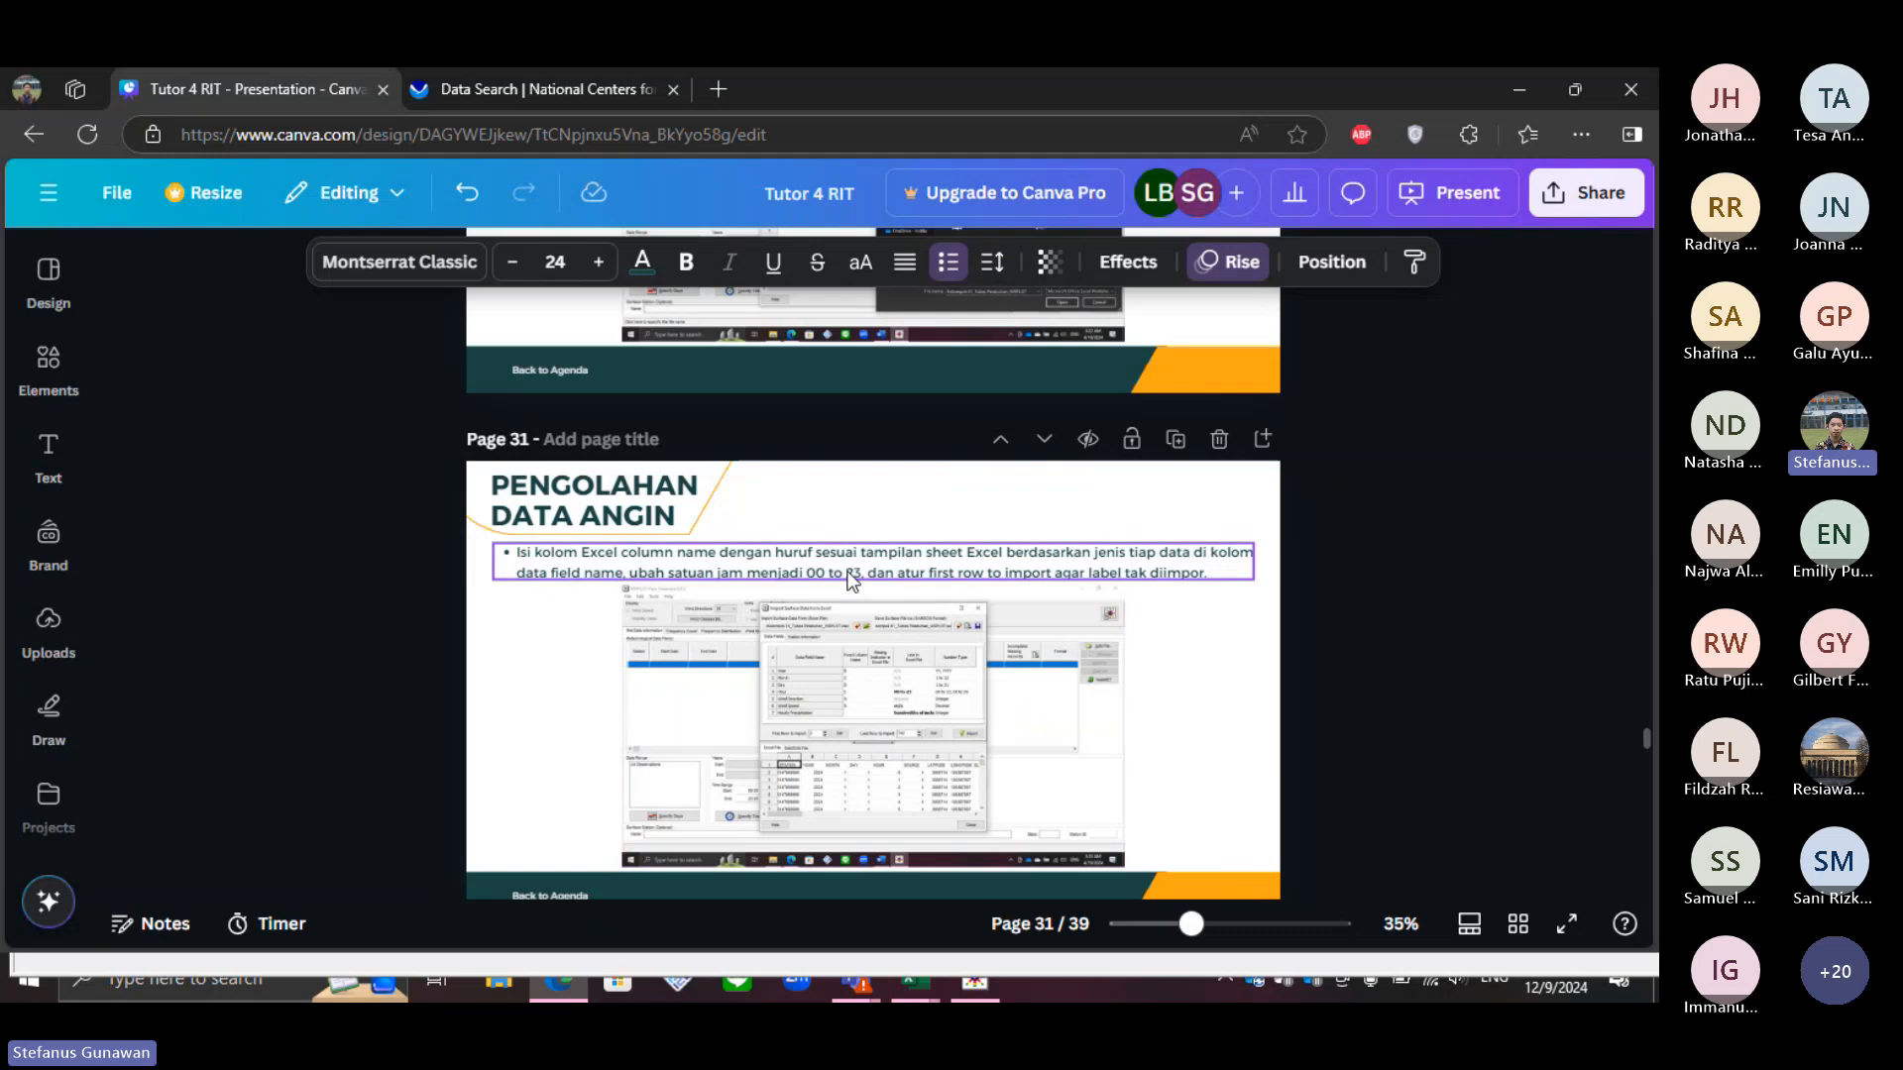
{"action": "scroll", "coordinate": [858, 577], "scroll_direction": "down", "scroll_amount": 1}
{"action": "scroll", "coordinate": [860, 575], "scroll_direction": "down", "scroll_amount": 5}
{"action": "scroll", "coordinate": [860, 575], "scroll_direction": "up", "scroll_amount": 4}
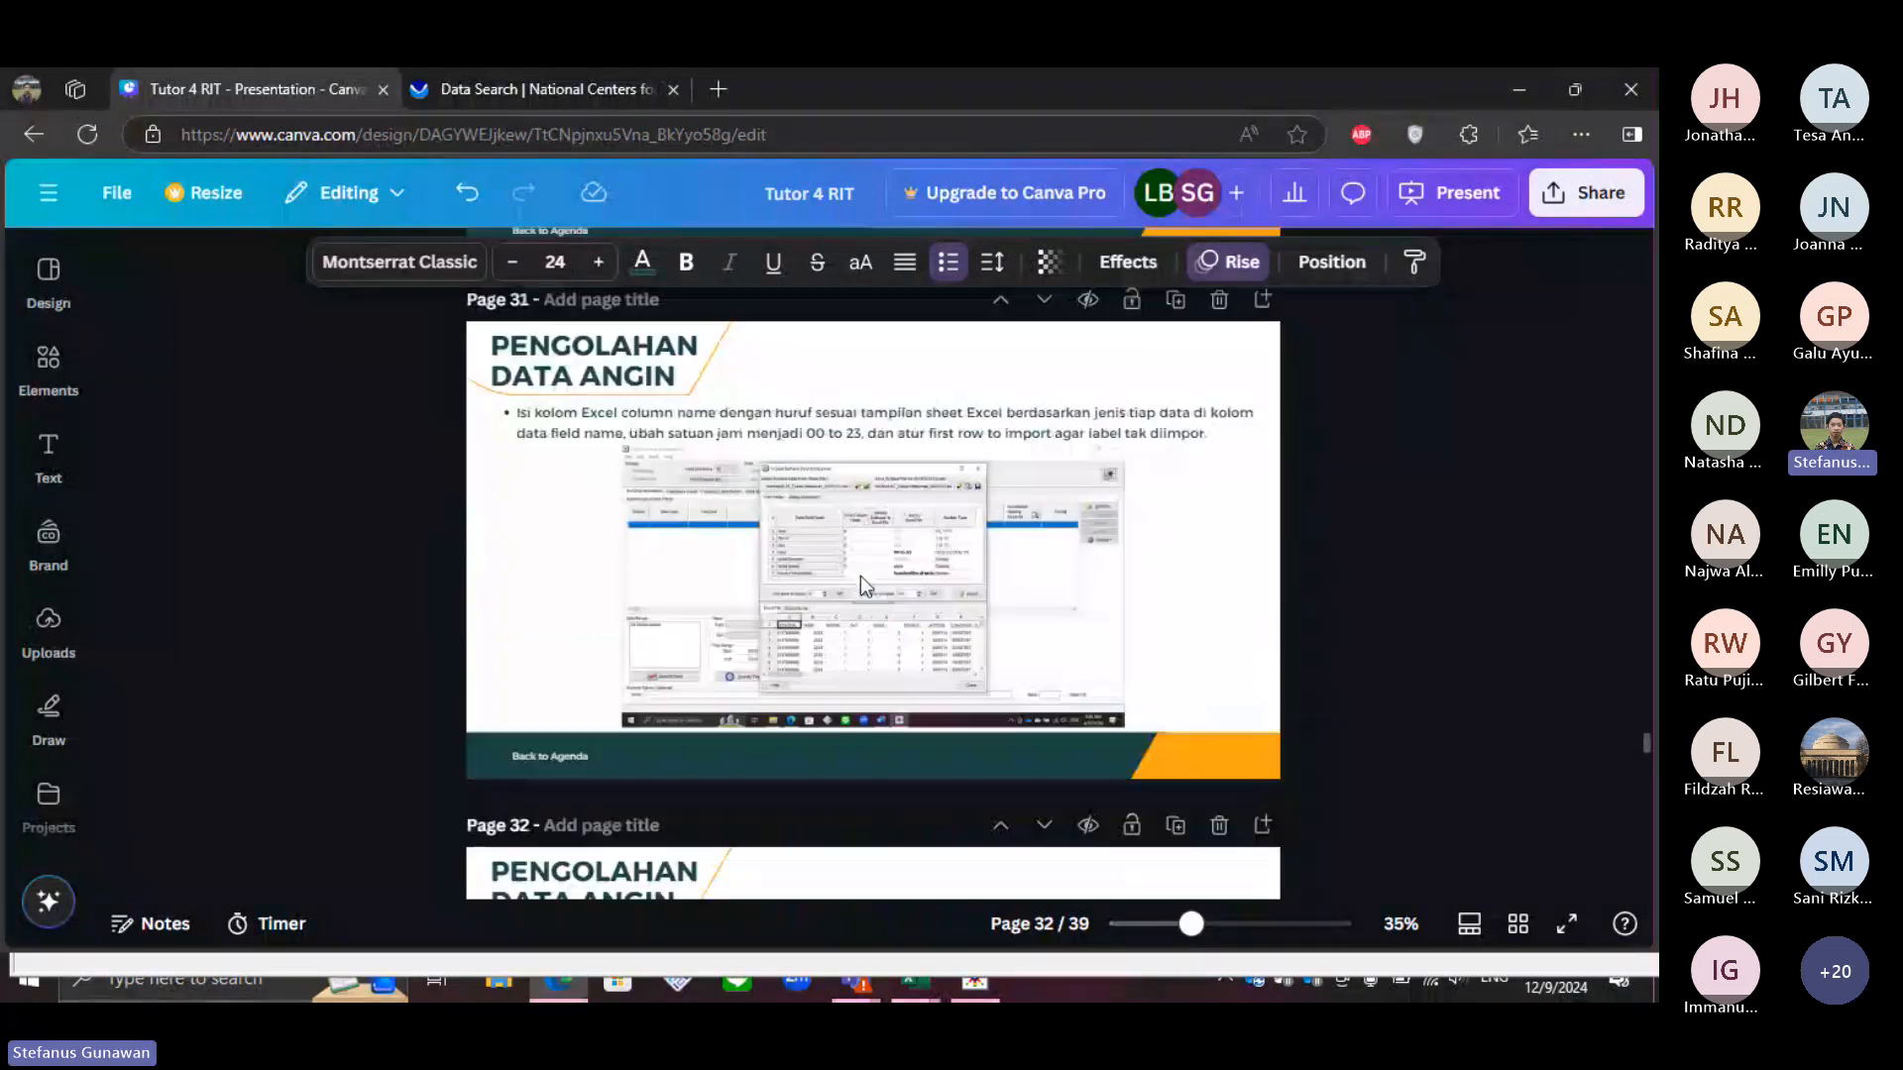
{"action": "scroll", "coordinate": [860, 575], "scroll_direction": "up", "scroll_amount": 1}
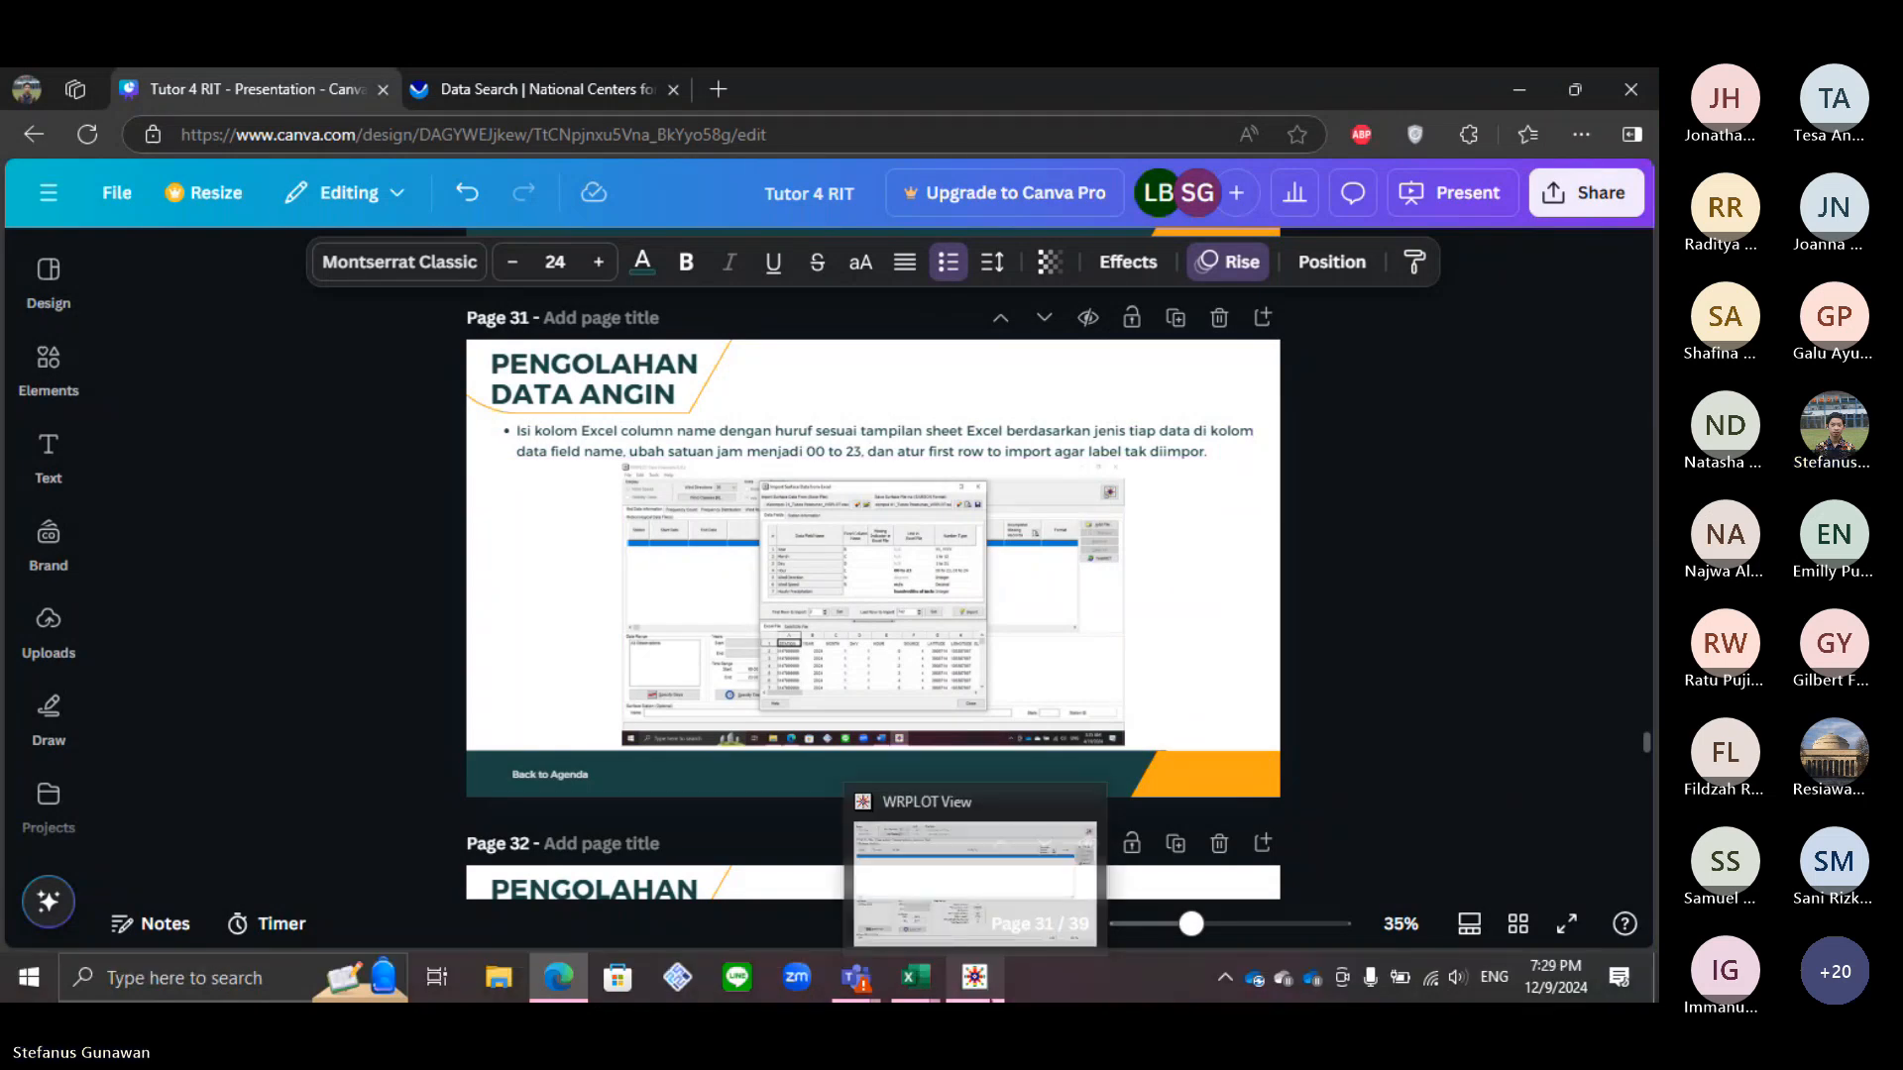
Step: Return to WRPLOT View and set the first row to import to 2
{"action": "left_click", "coordinate": [974, 979]}
{"action": "left_click", "coordinate": [670, 477]}
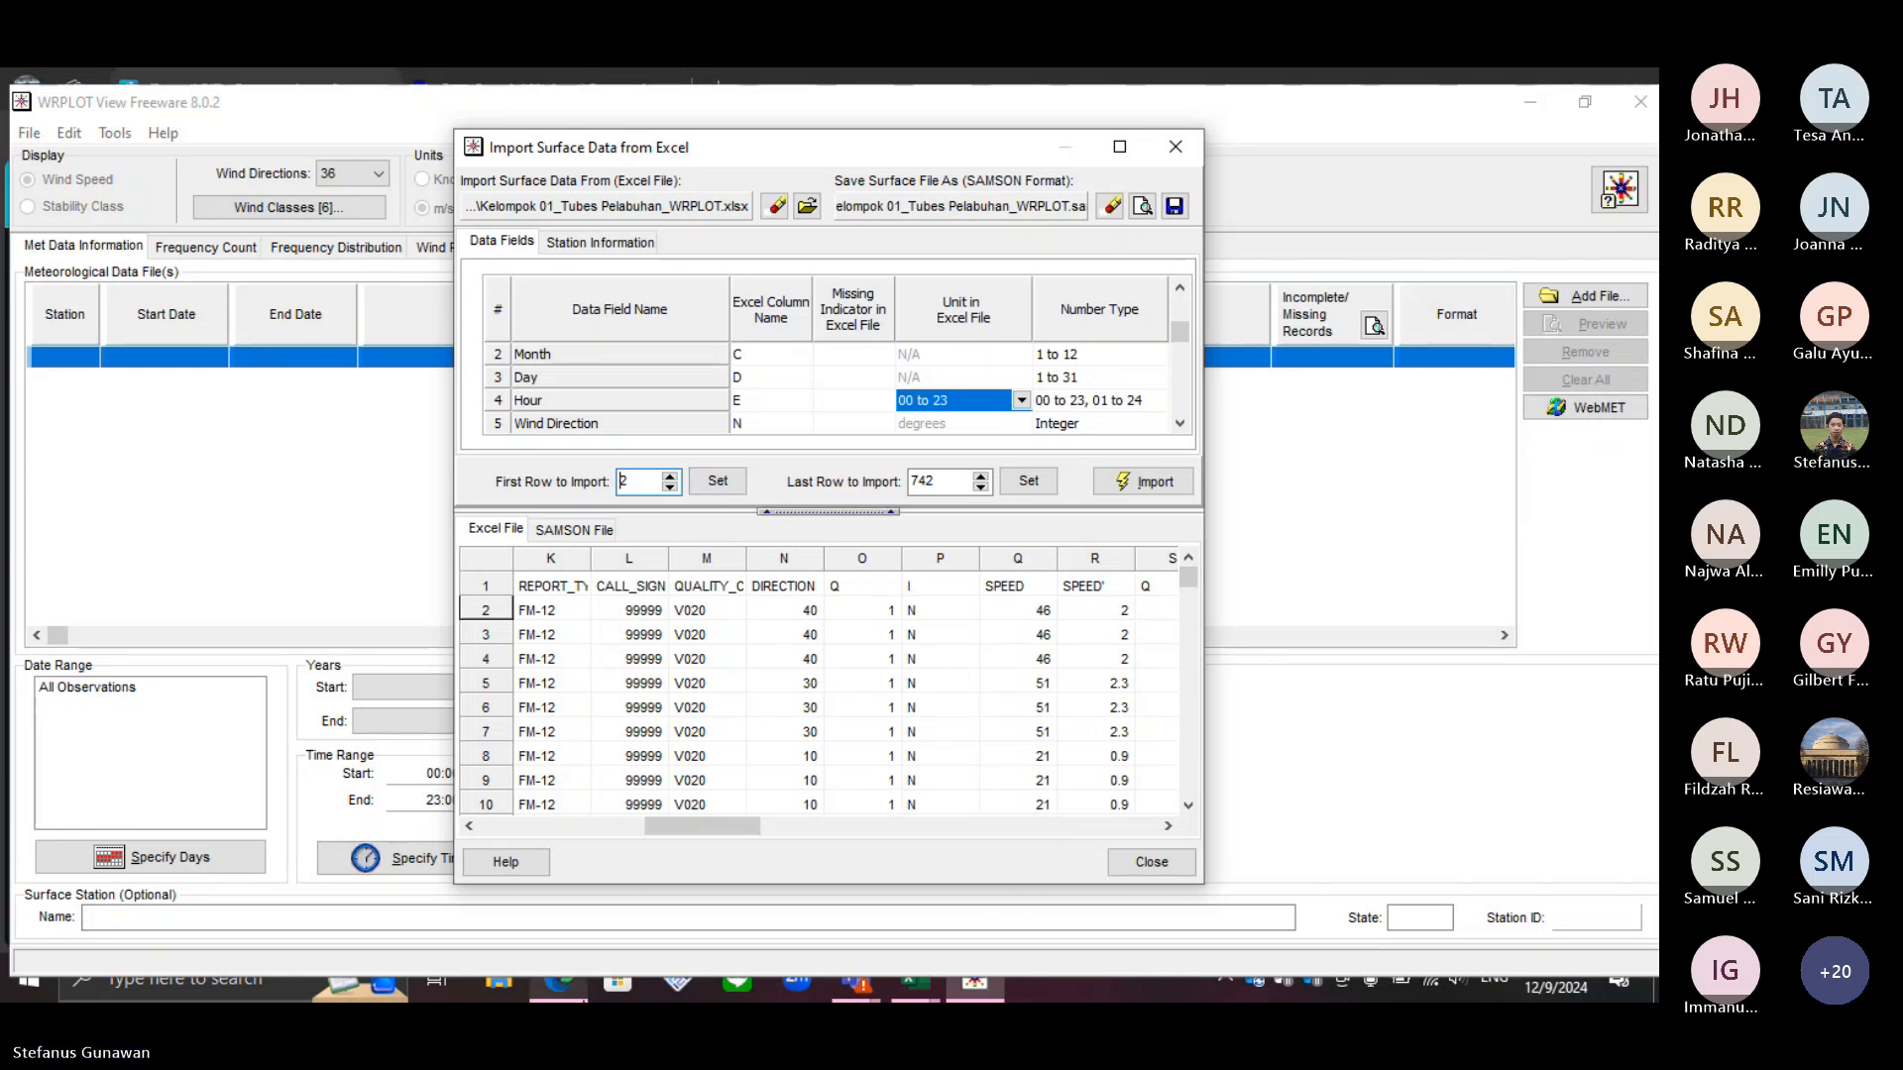
Step: Consult the page 32 slide in Canva and open the station information of the import in WRPLOT View
{"action": "left_click", "coordinate": [583, 985]}
{"action": "scroll", "coordinate": [687, 753], "scroll_direction": "down", "scroll_amount": 5}
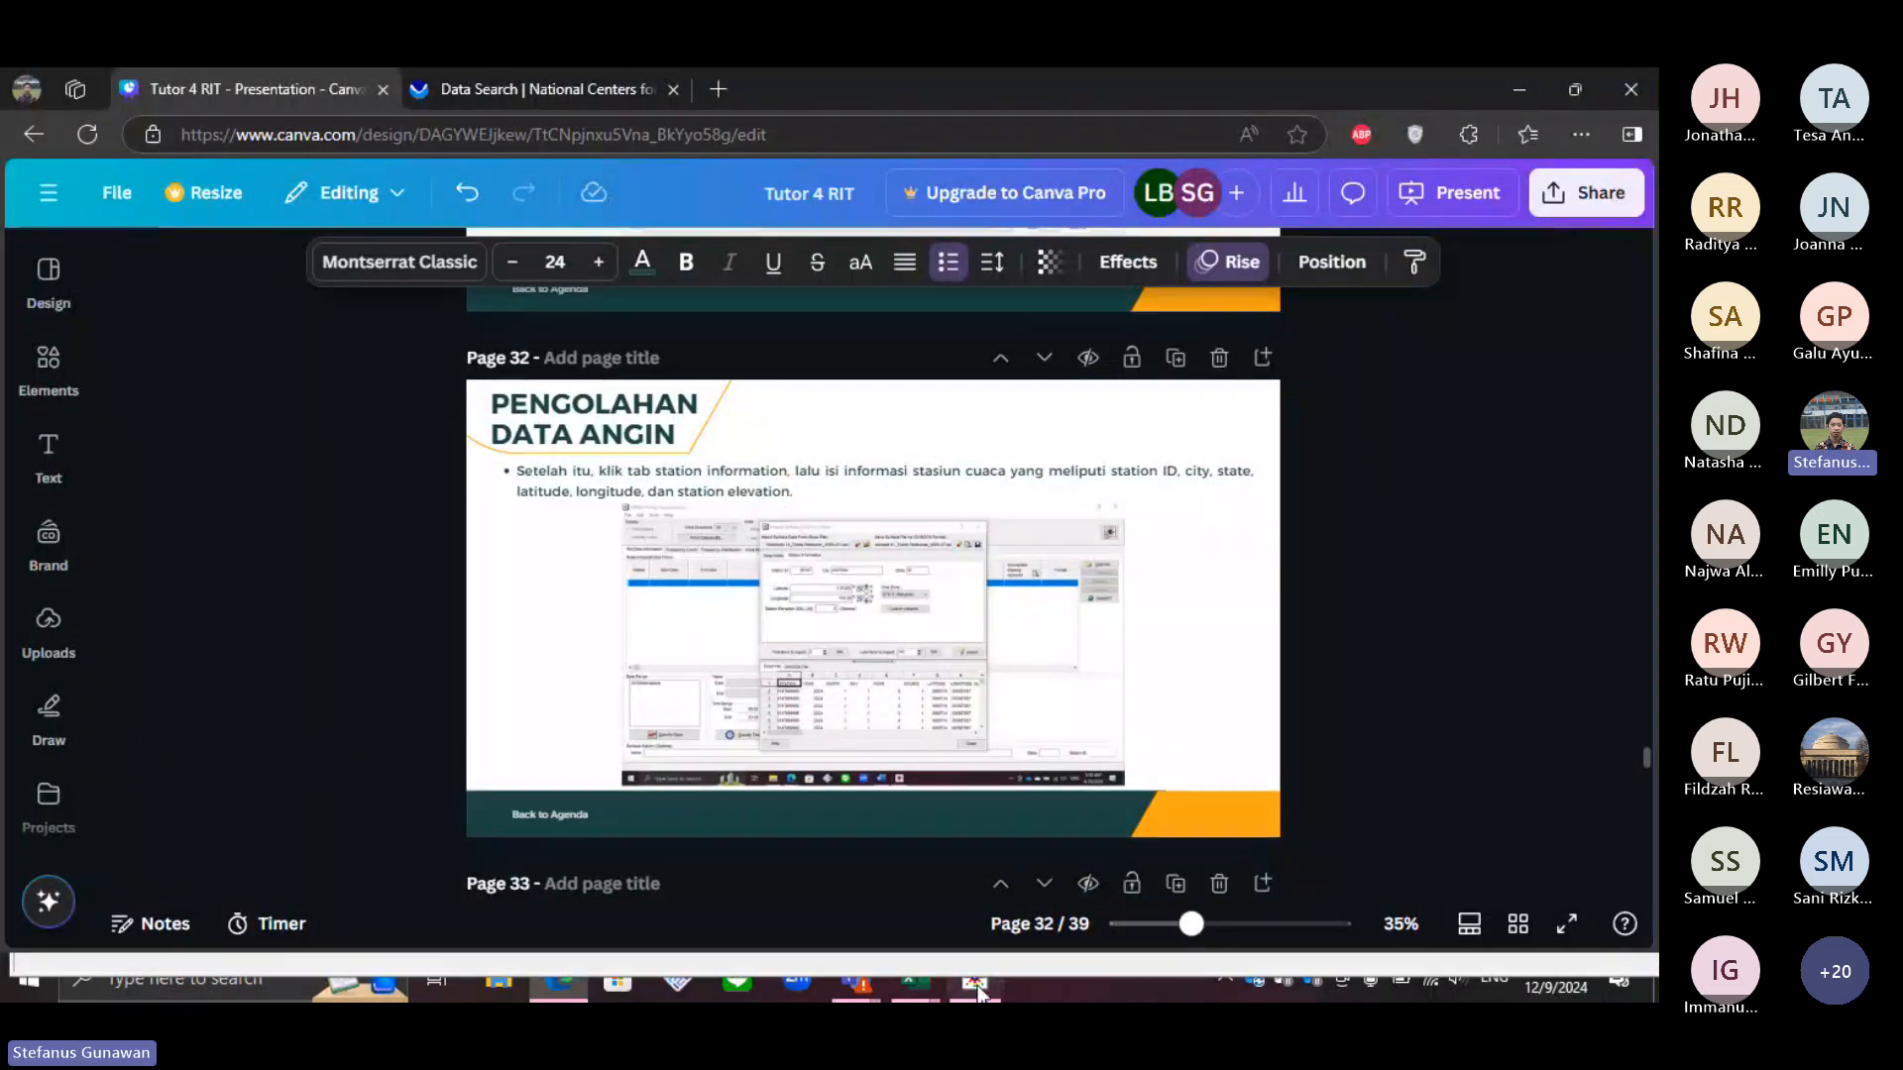
{"action": "left_click", "coordinate": [977, 987]}
{"action": "left_click", "coordinate": [601, 241]}
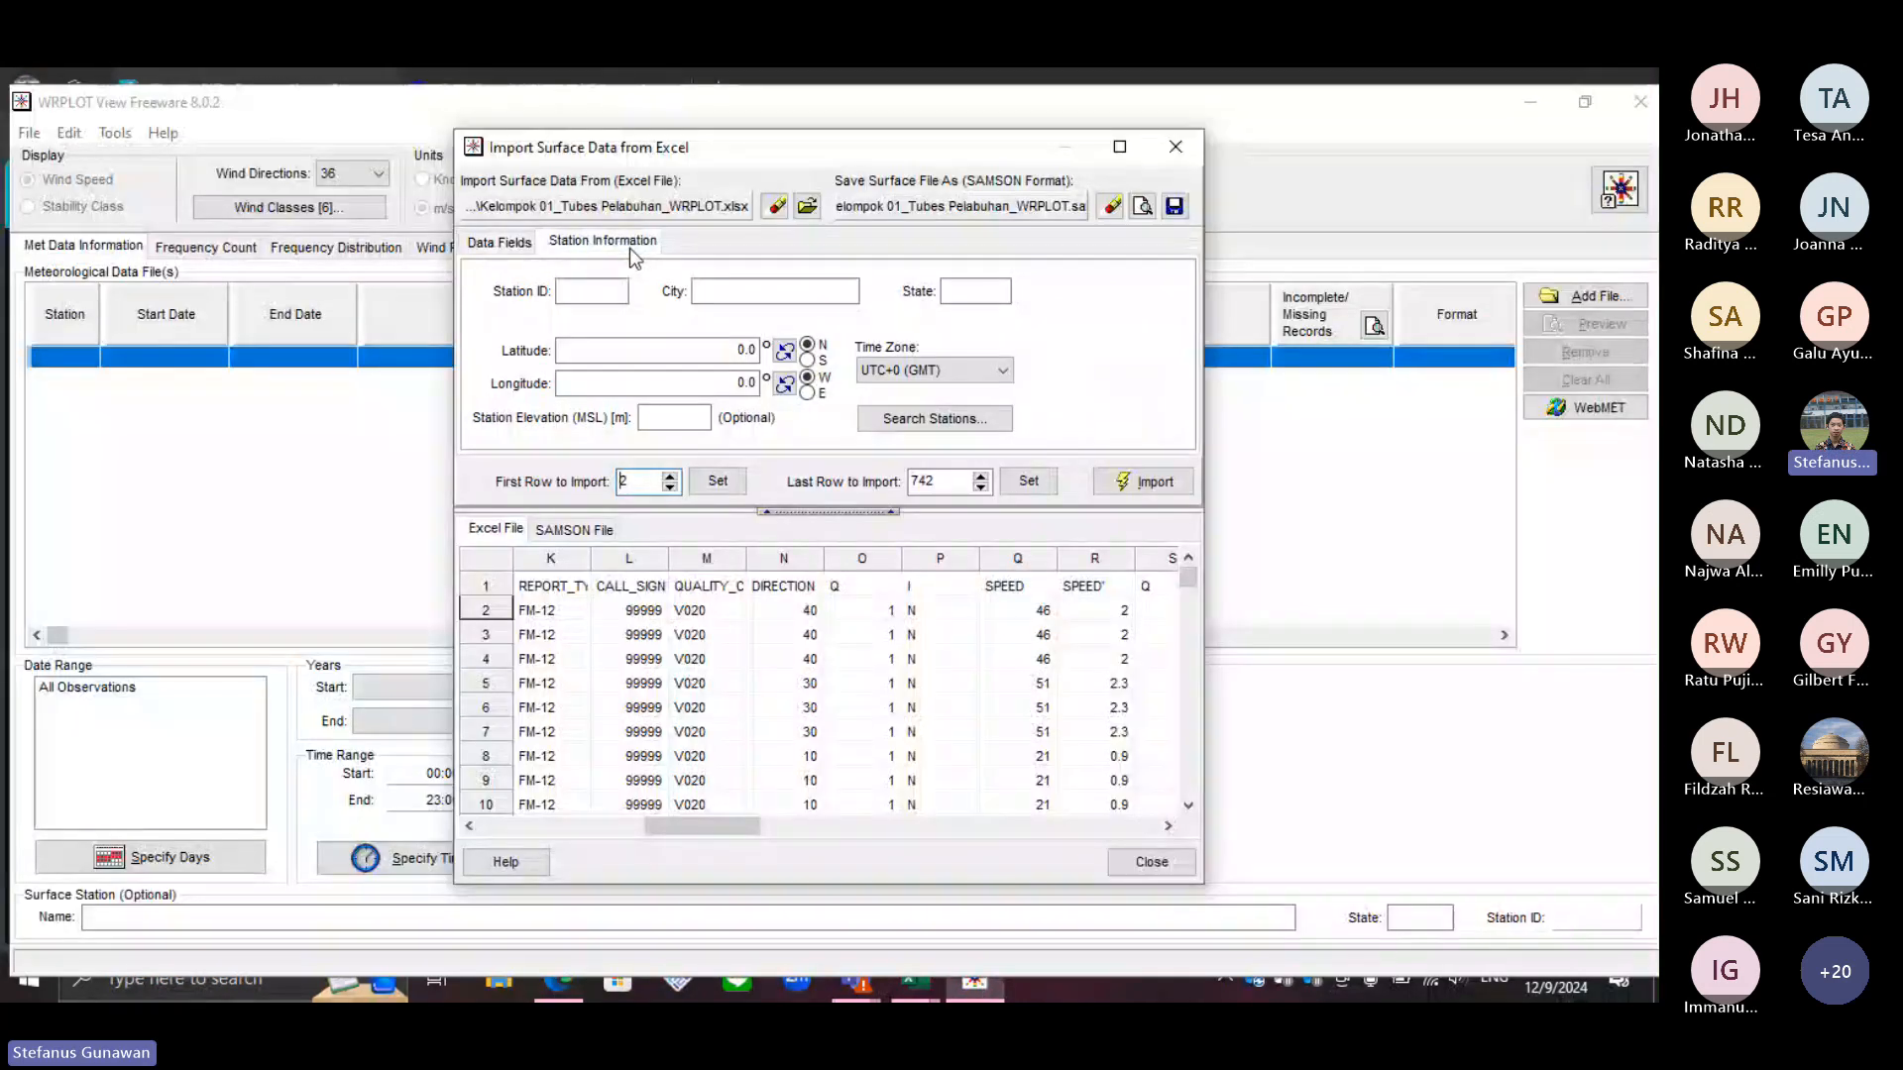
Step: Fill in the station information with station ID 1, city EF and state RG
{"action": "left_click", "coordinate": [580, 291]}
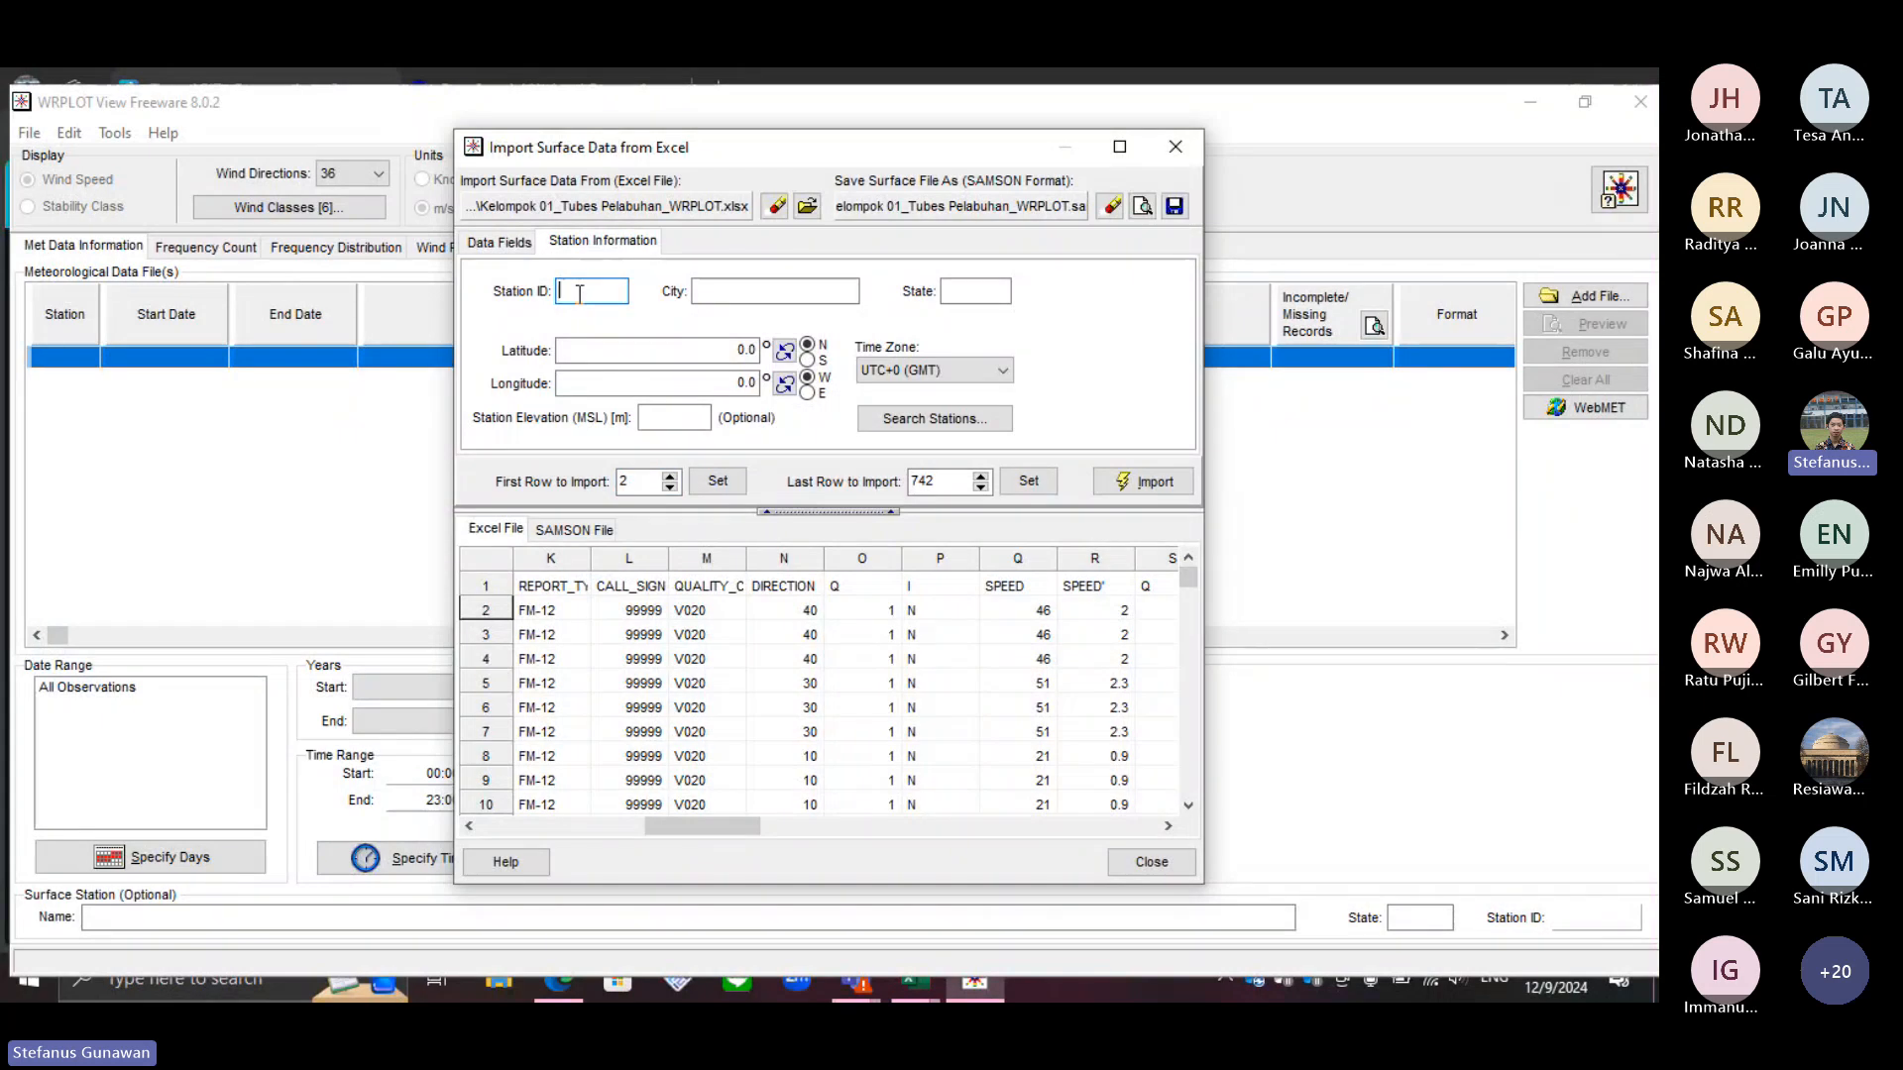
{"action": "type", "text": "1"}
{"action": "left_click", "coordinate": [724, 295]}
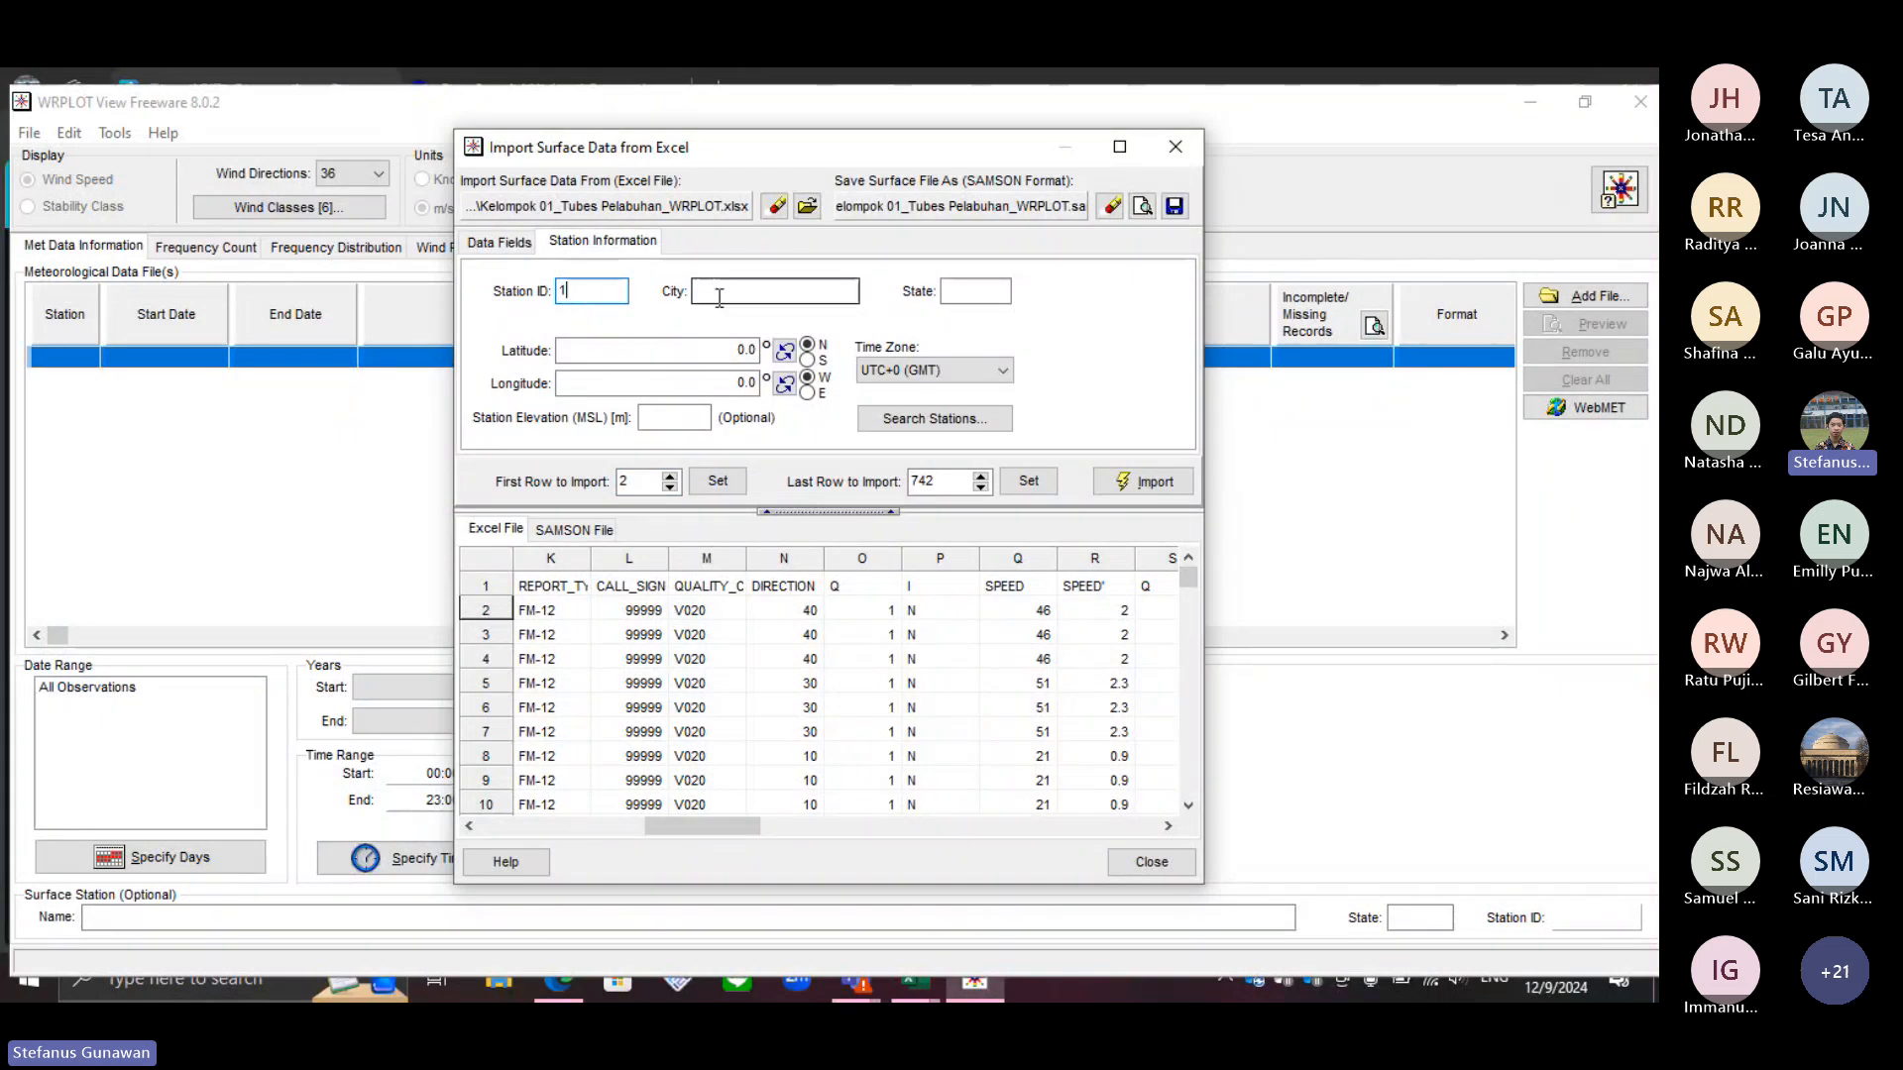
{"action": "type", "text": "EF"}
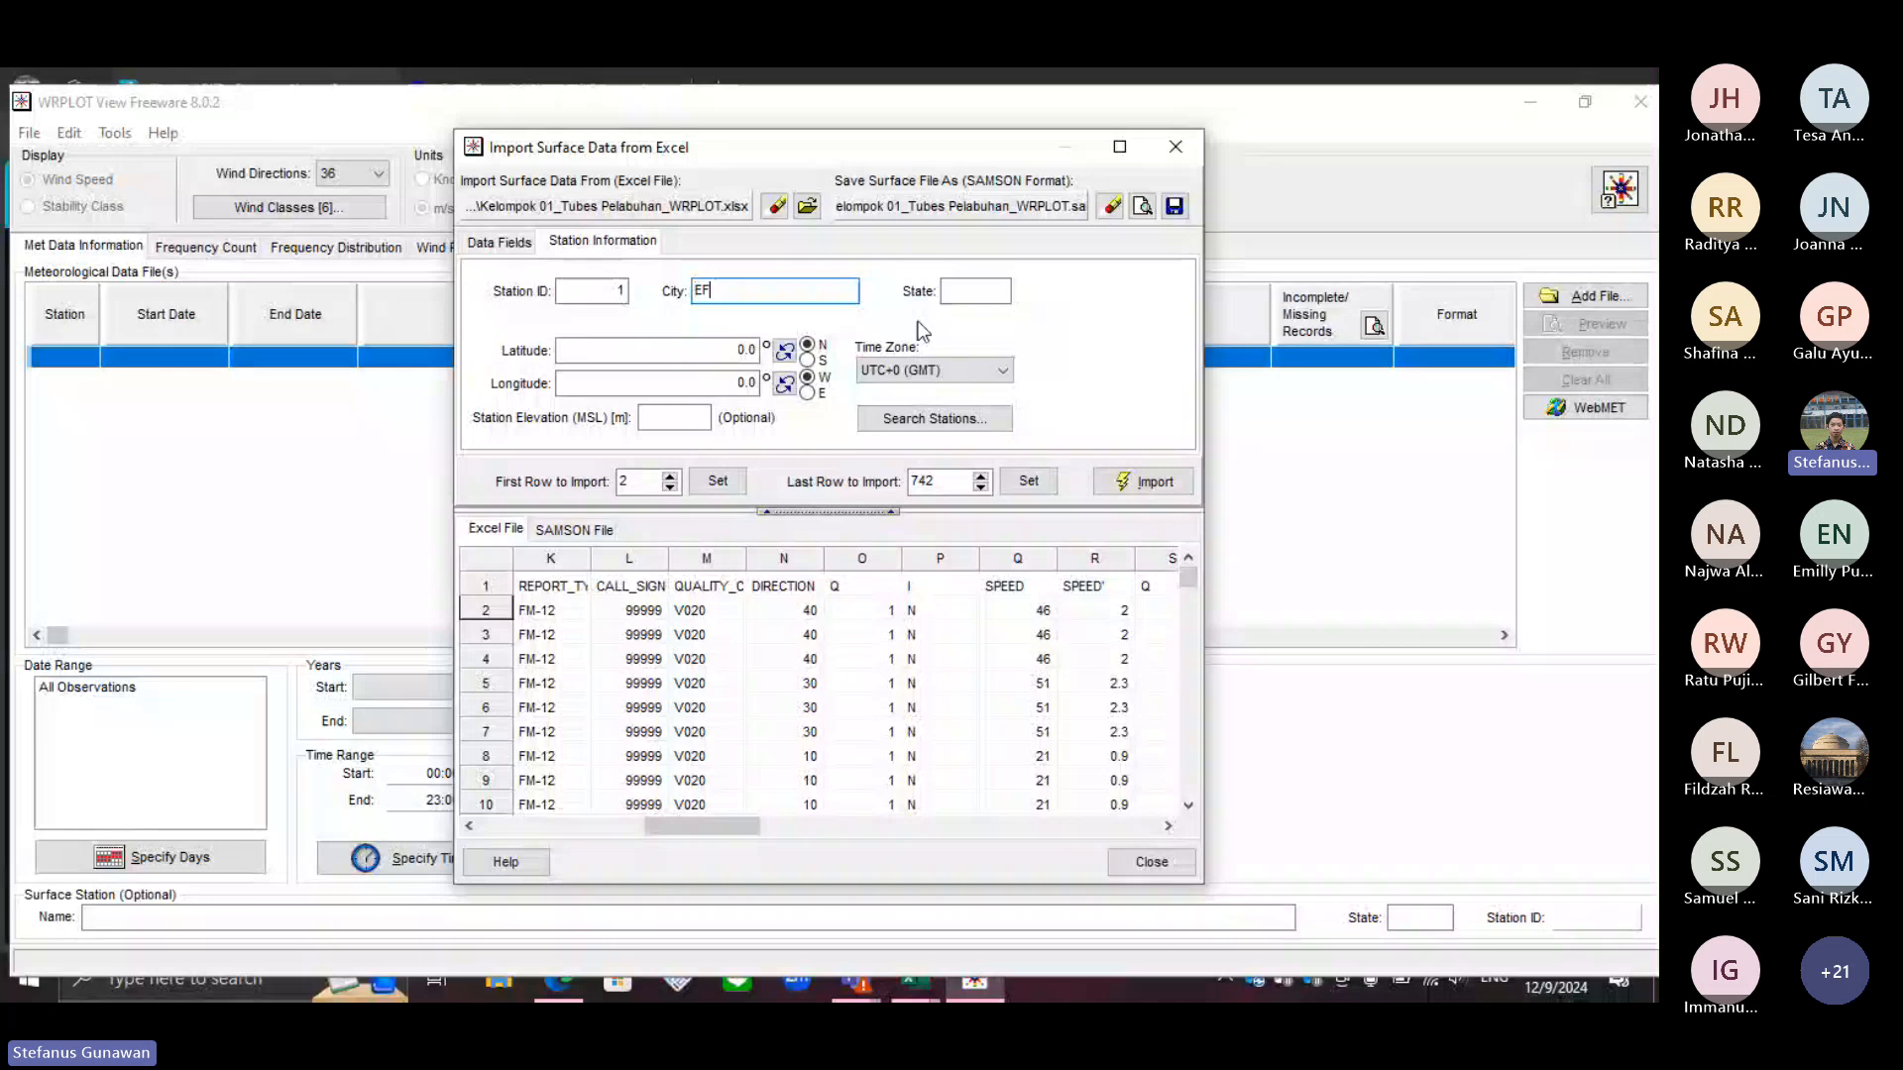
{"action": "left_click", "coordinate": [950, 291]}
{"action": "type", "text": "RG"}
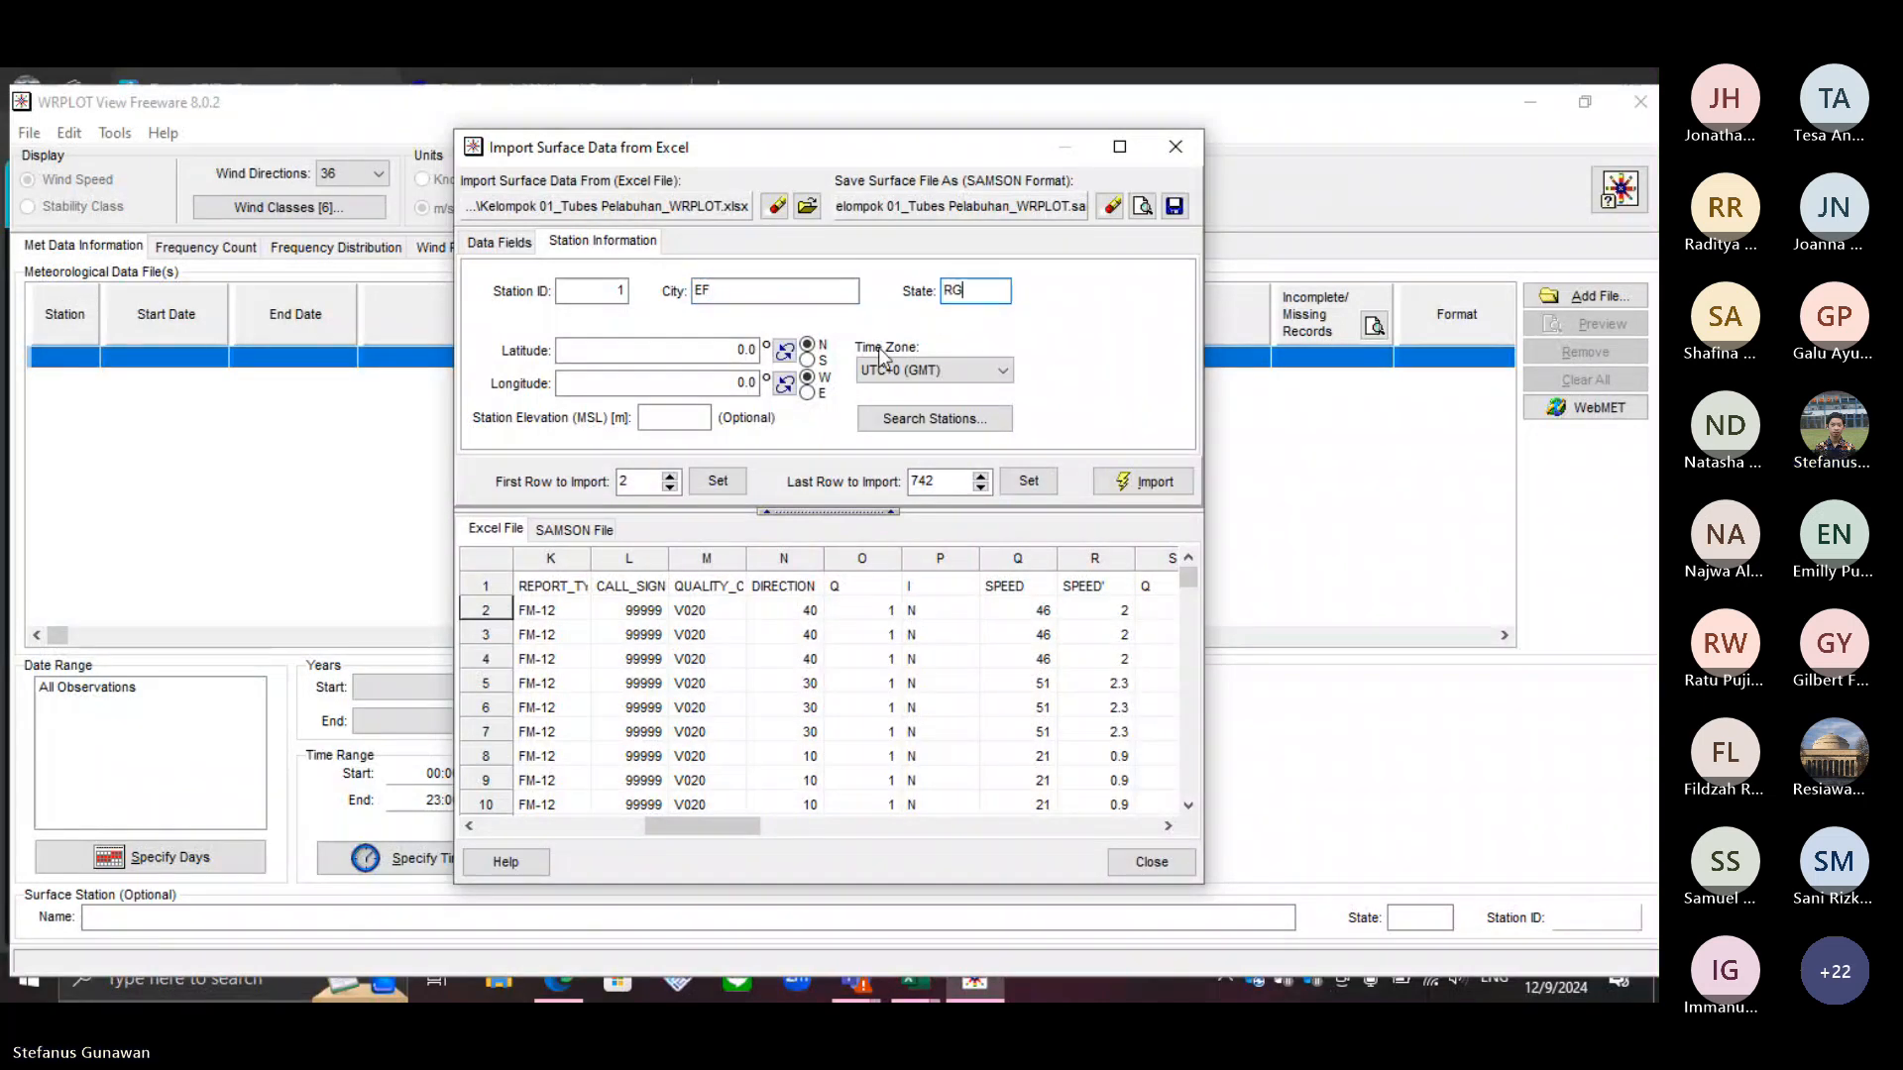
{"action": "left_click", "coordinate": [706, 358]}
{"action": "left_click", "coordinate": [658, 384]}
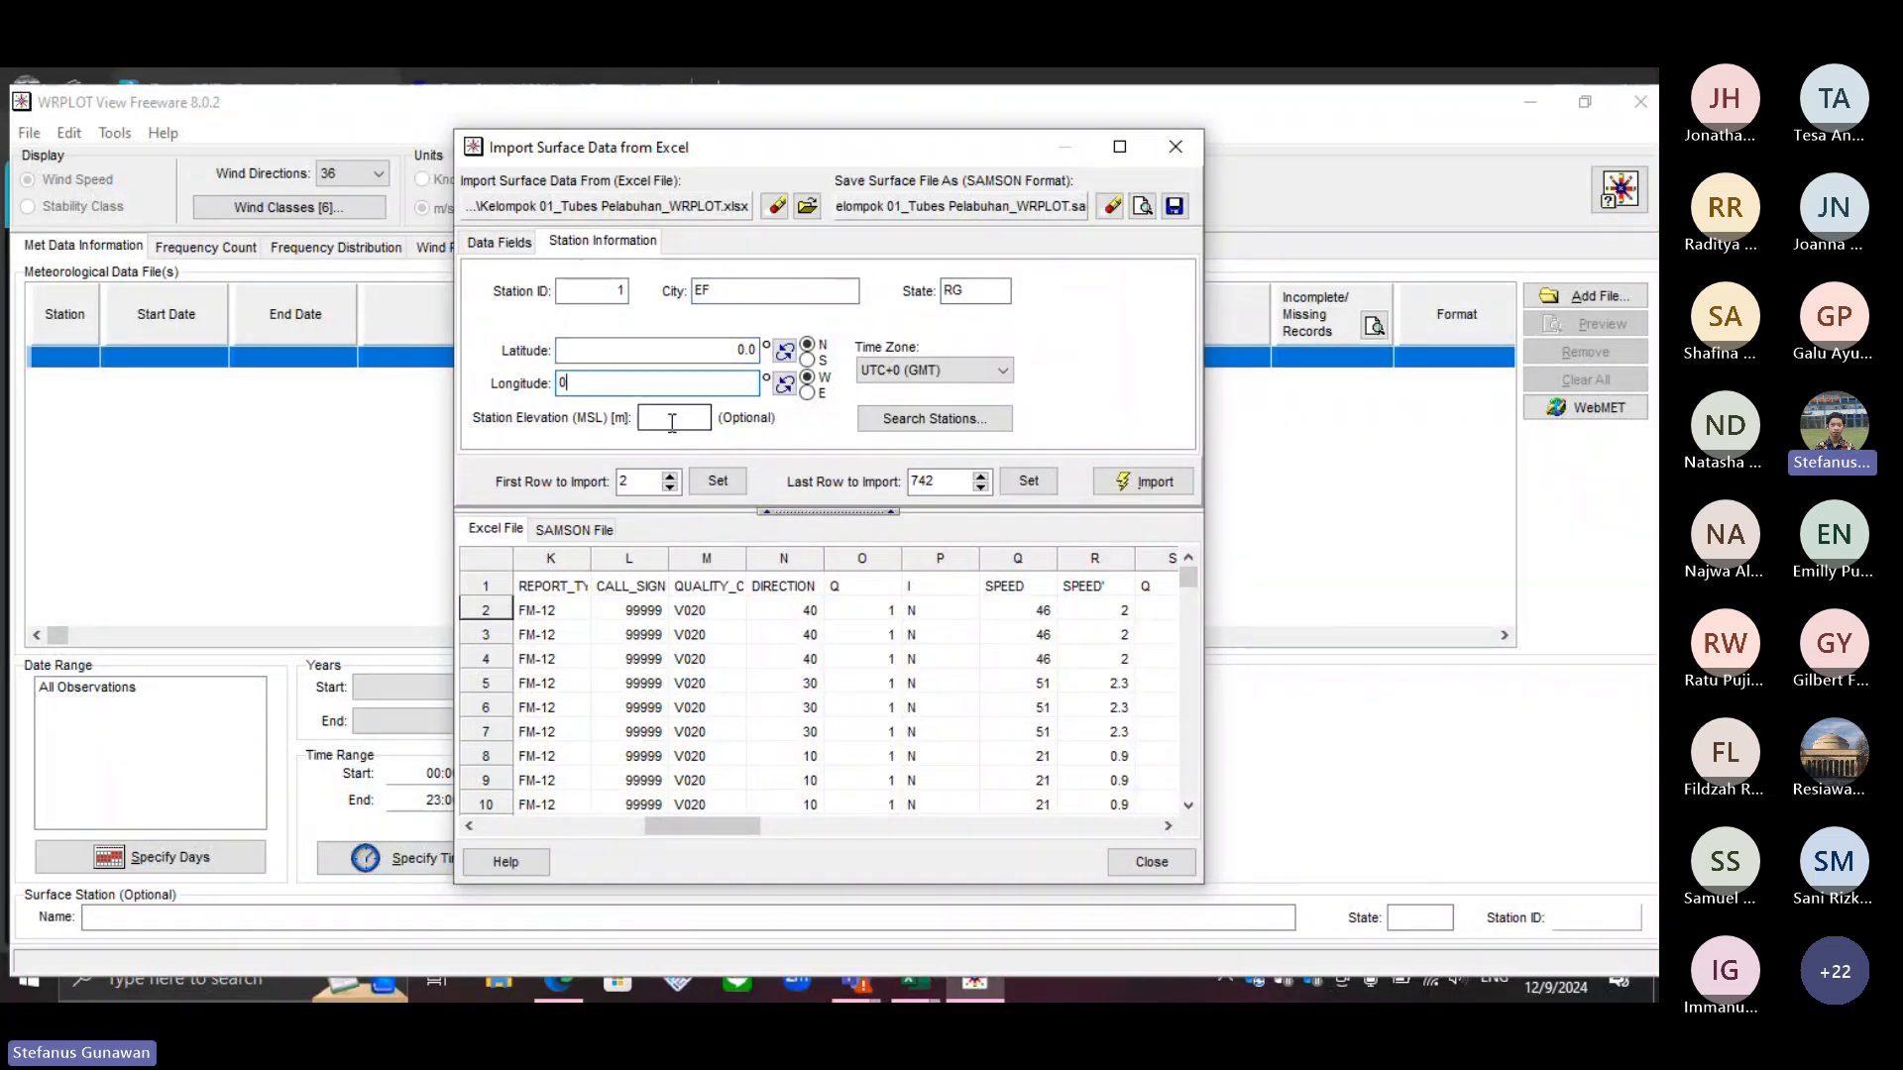
{"action": "left_click", "coordinate": [672, 420]}
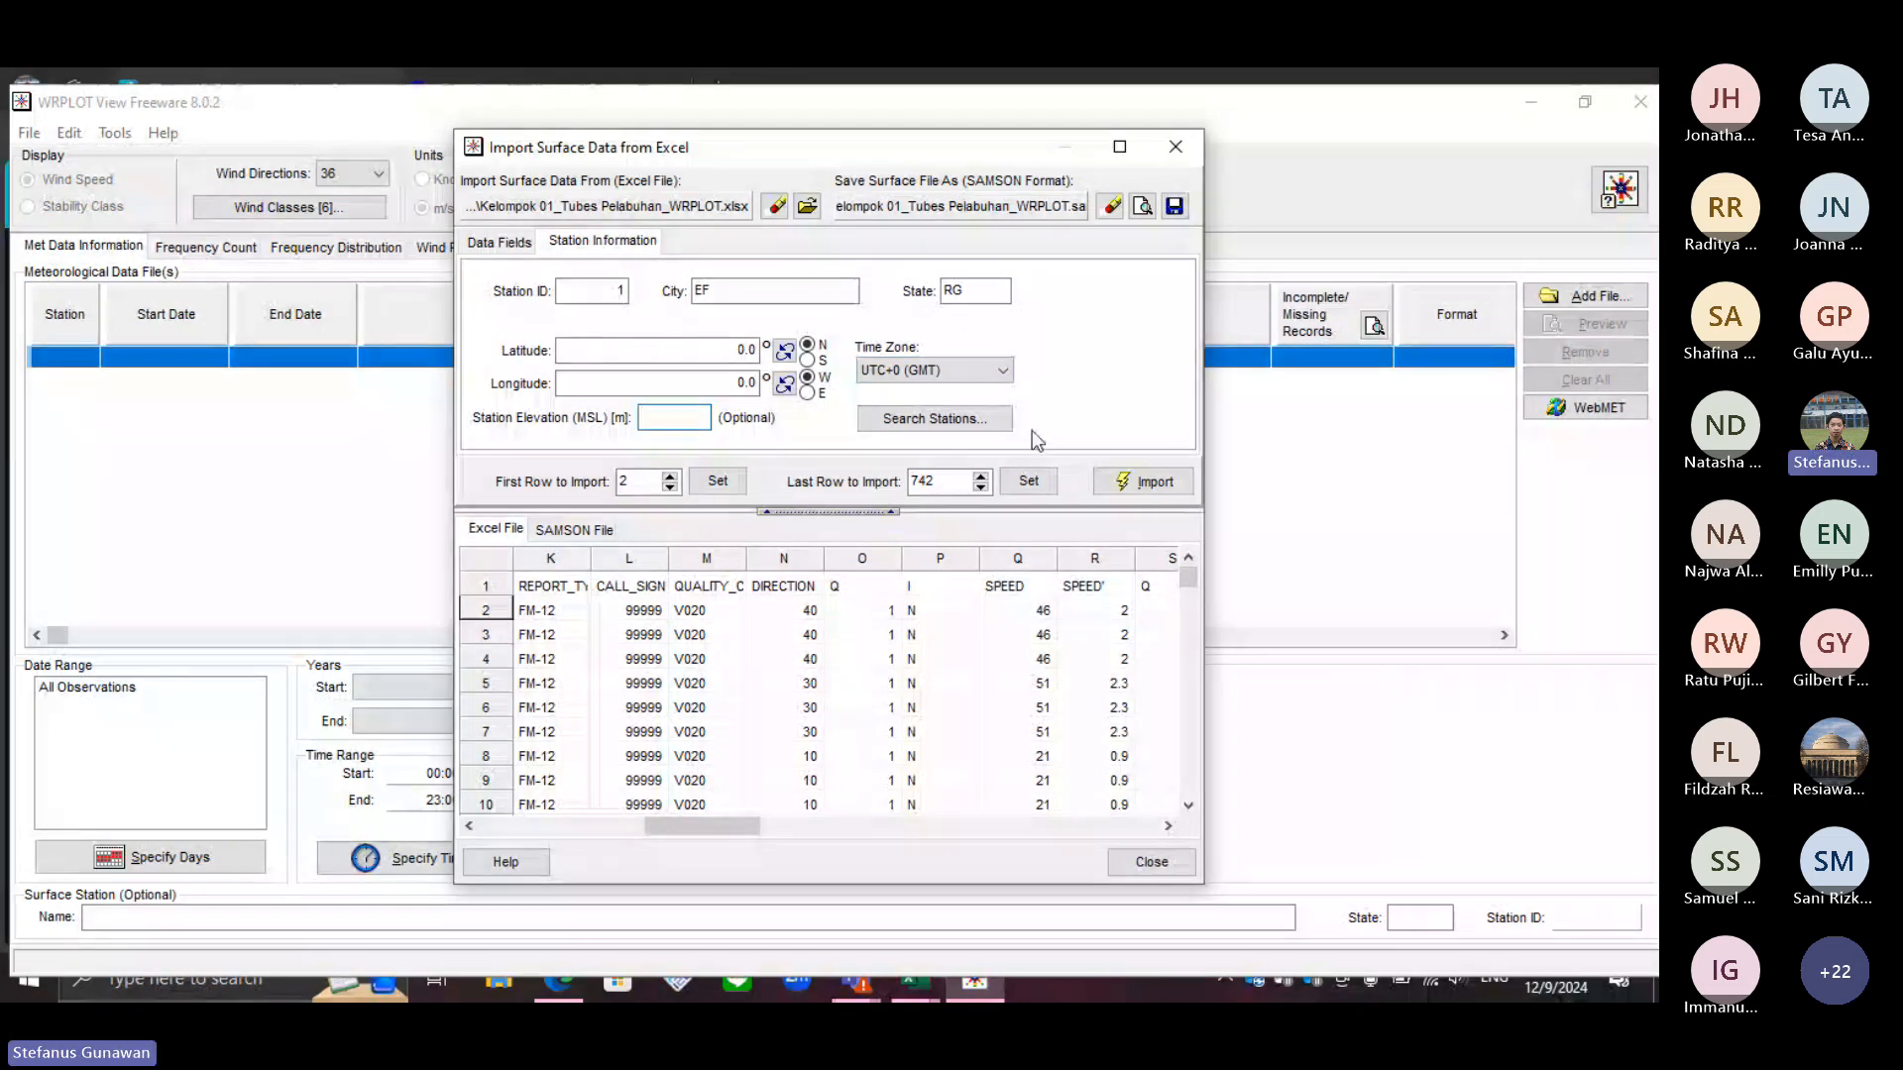
Step: Set the station's time zone to UTC+7 (Bangkok)
{"action": "left_click", "coordinate": [926, 381]}
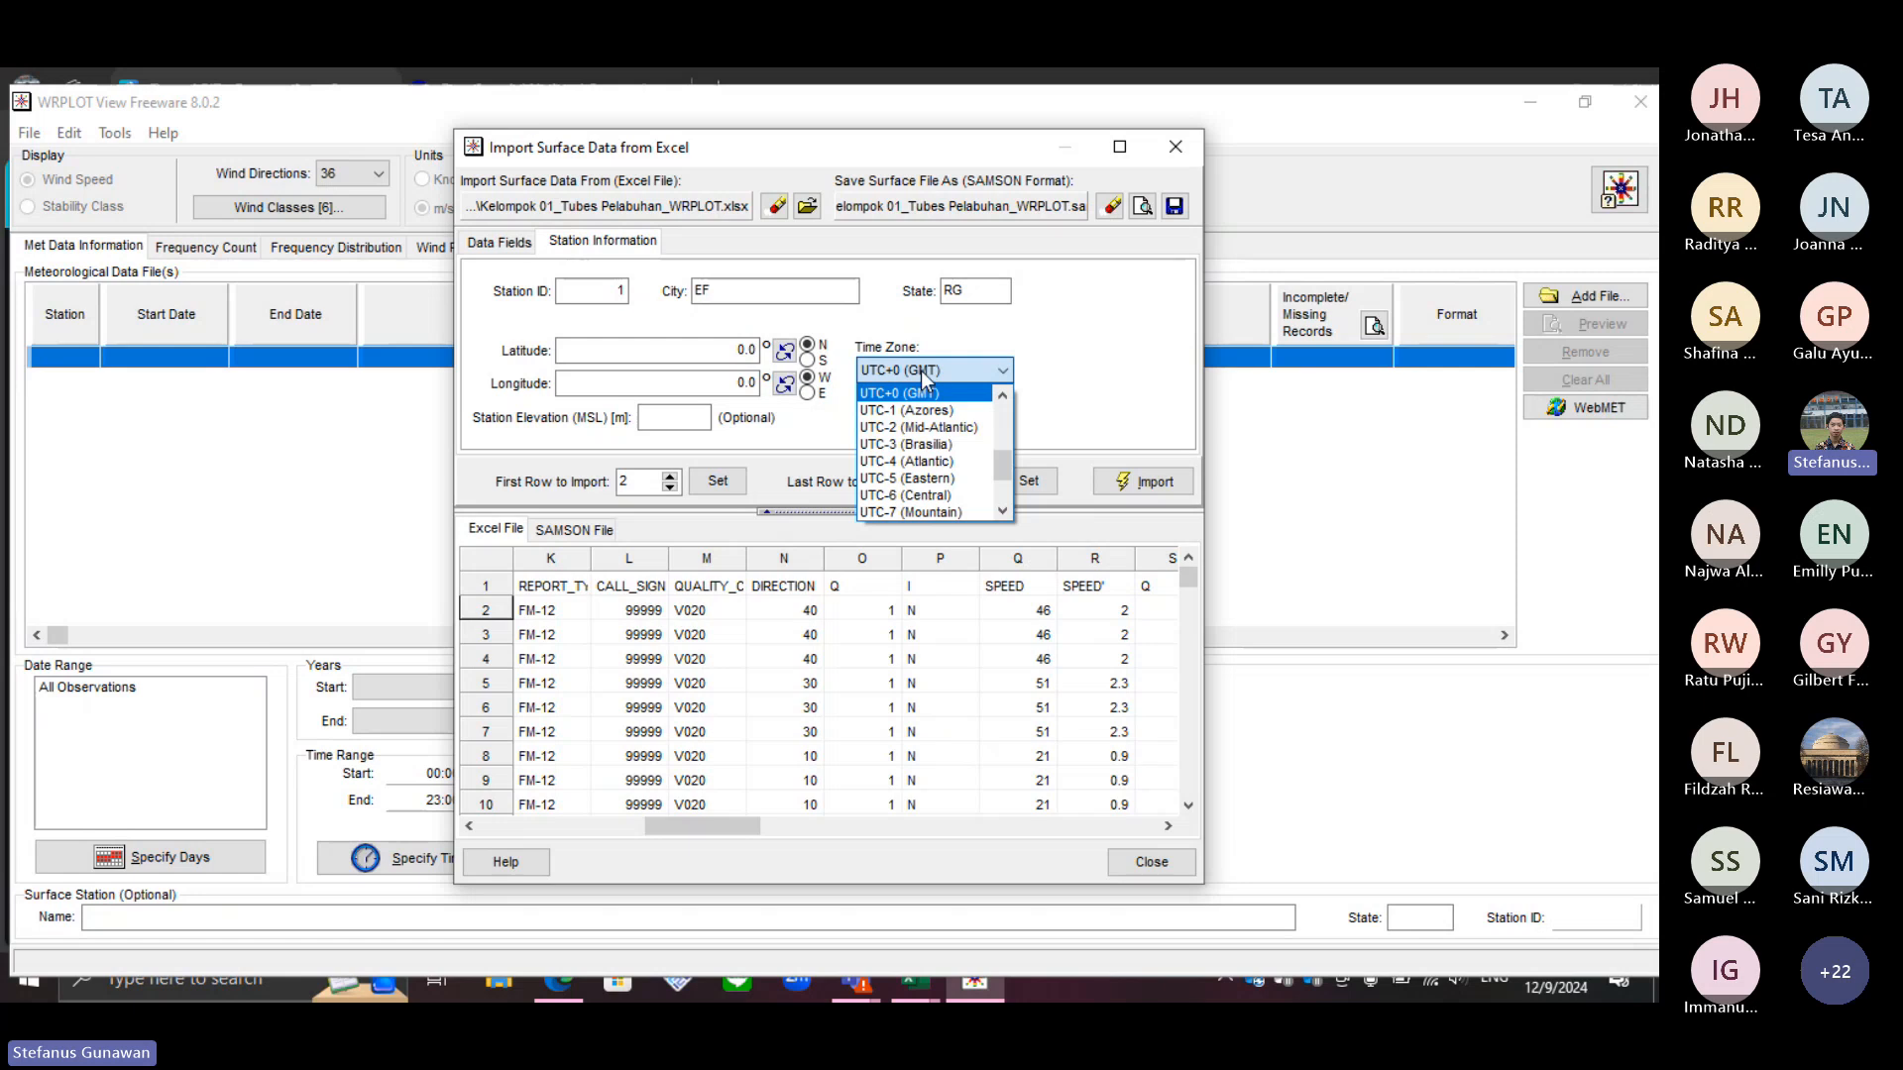
{"action": "scroll", "coordinate": [928, 501], "scroll_direction": "down", "scroll_amount": 2}
{"action": "scroll", "coordinate": [928, 501], "scroll_direction": "up", "scroll_amount": 5}
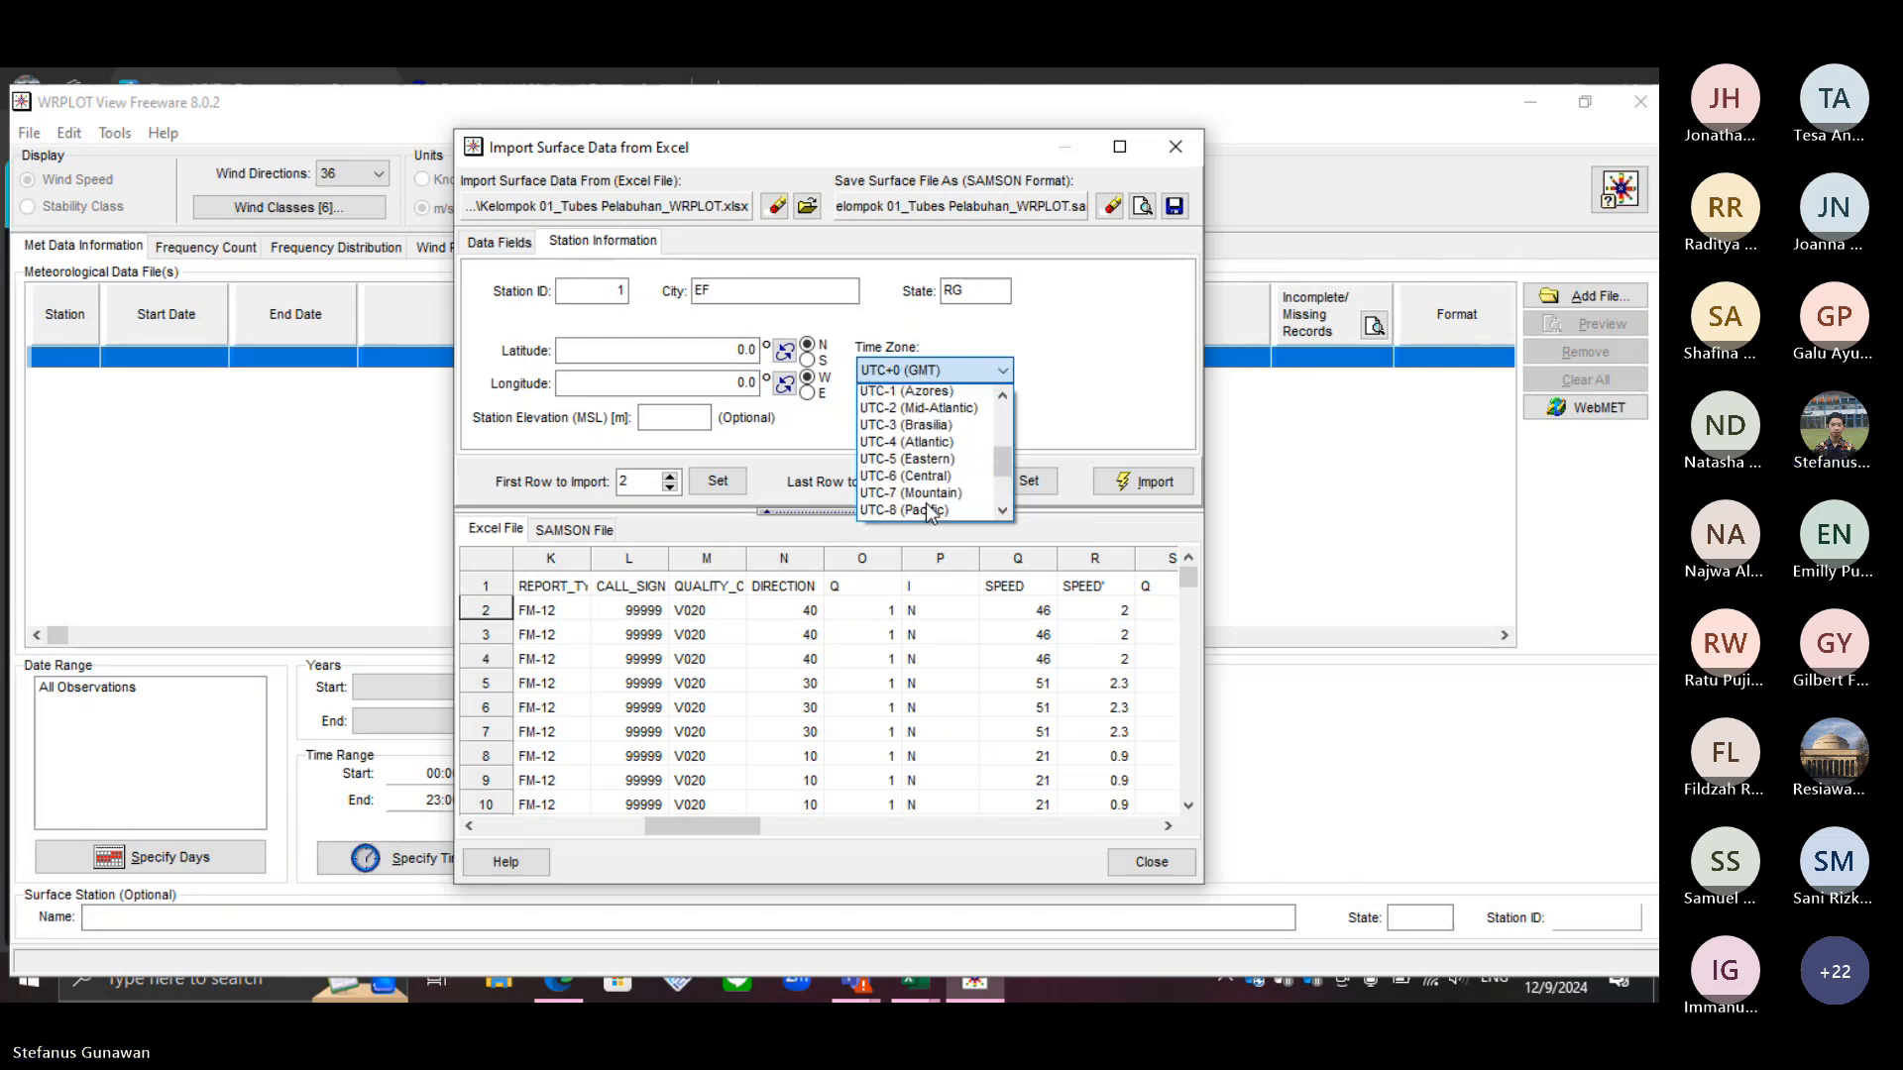
{"action": "left_click", "coordinate": [917, 445]}
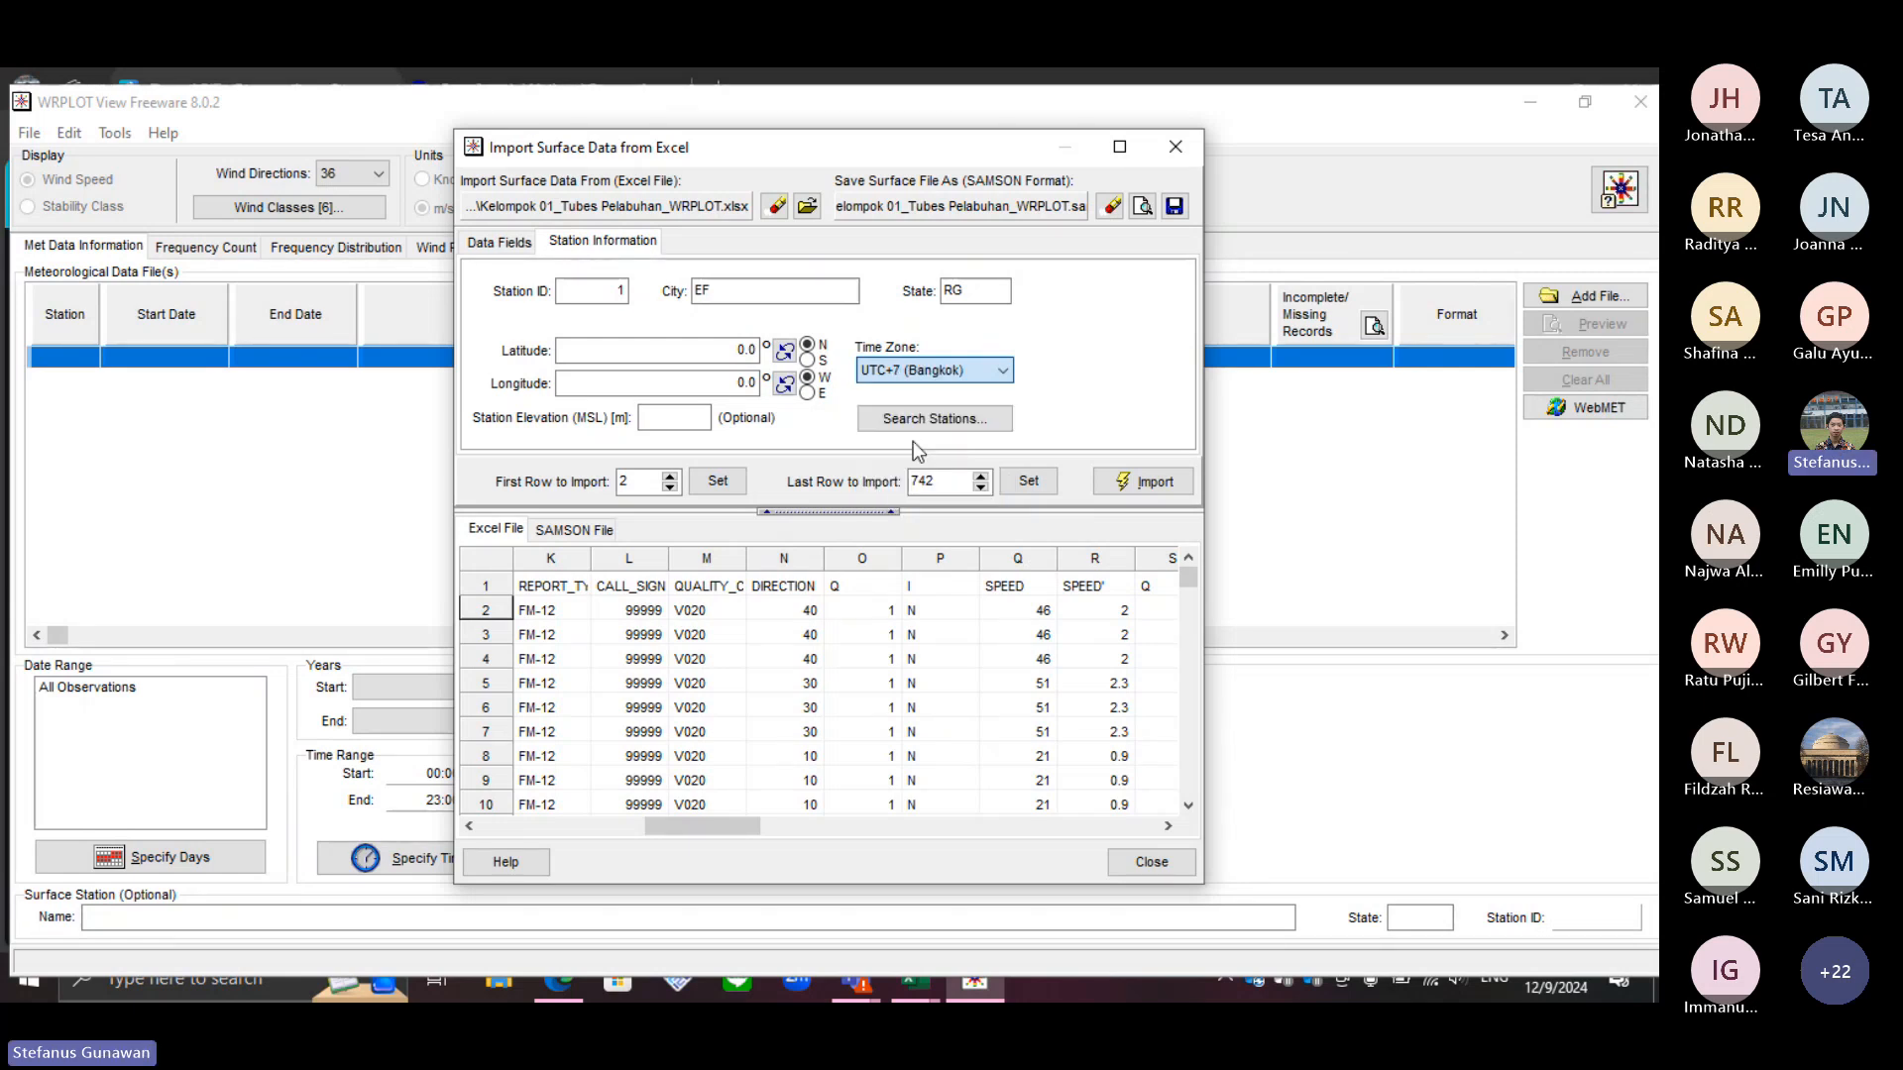
Step: Import the Excel data into a SAMSON file, decline viewing it and close the import dialog
{"action": "left_click", "coordinate": [1107, 493]}
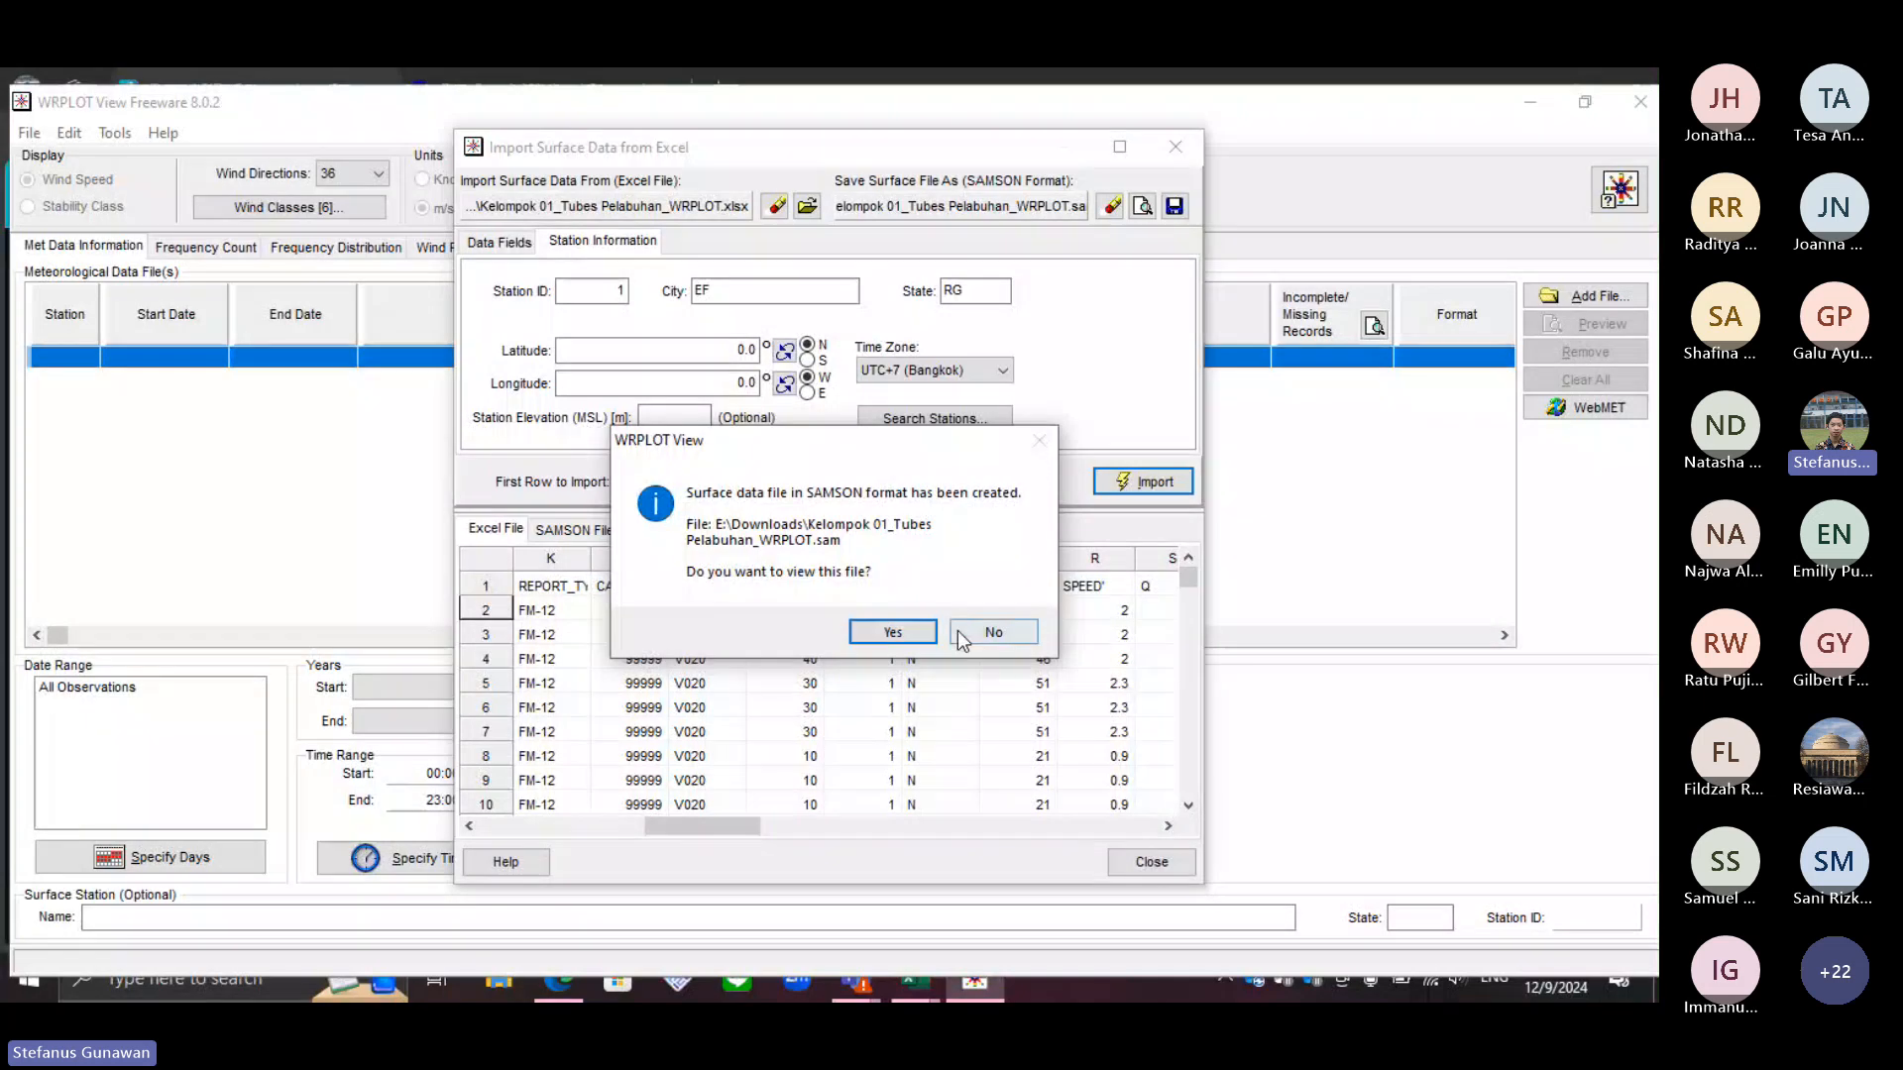
{"action": "left_click", "coordinate": [993, 633]}
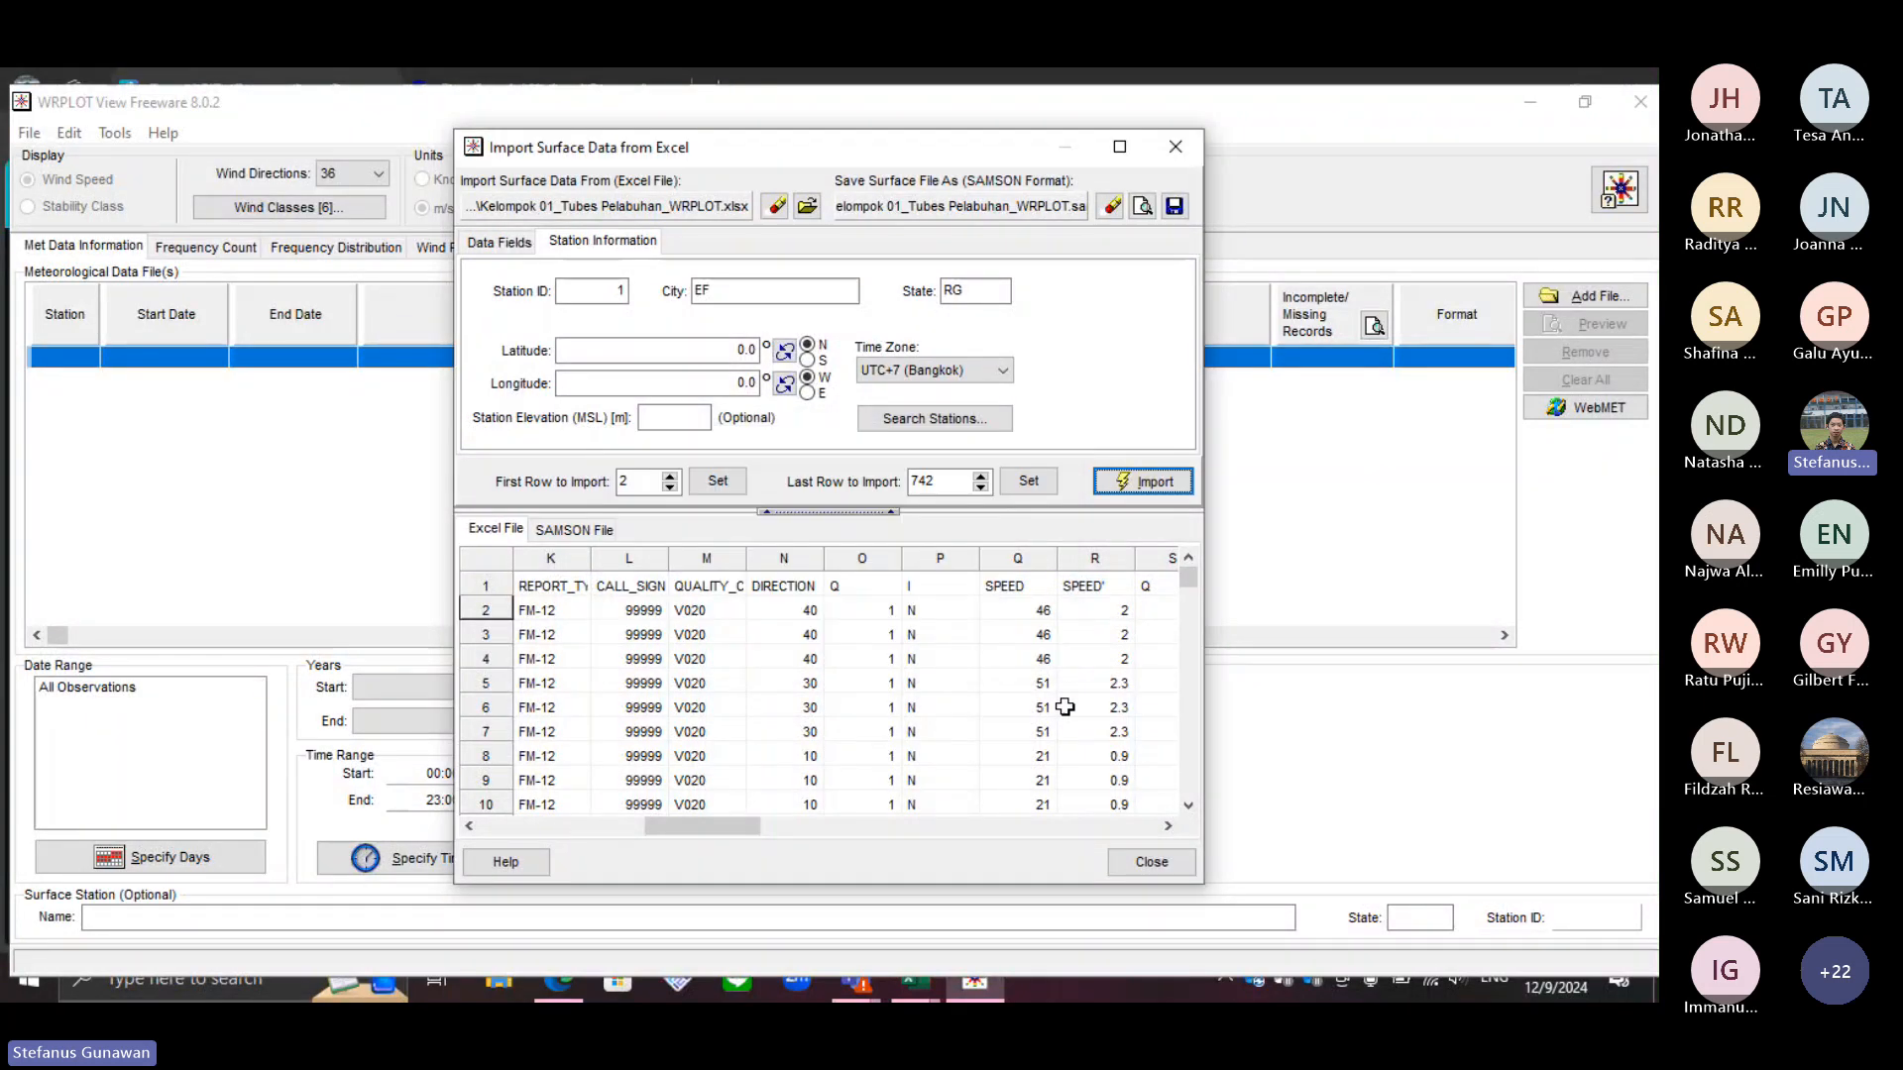
{"action": "left_click", "coordinate": [1139, 864]}
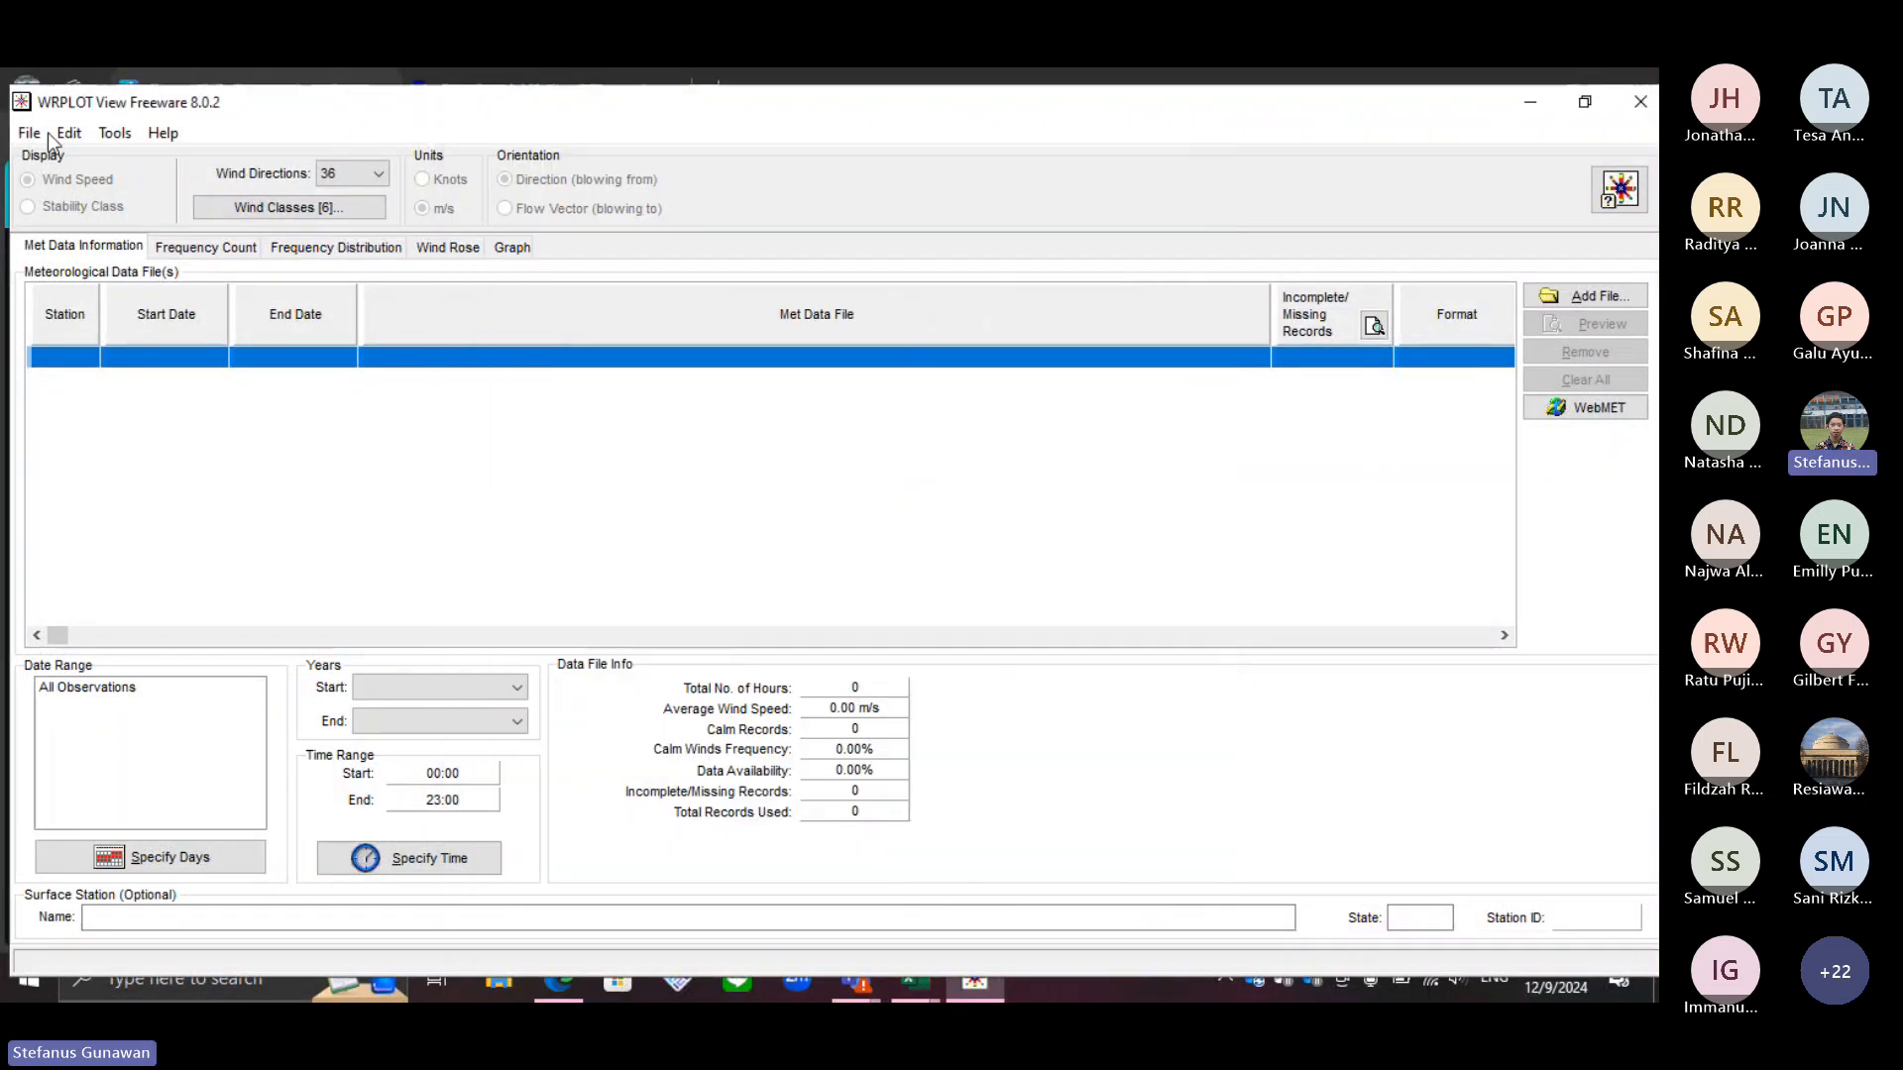
{"action": "left_click", "coordinate": [115, 134]}
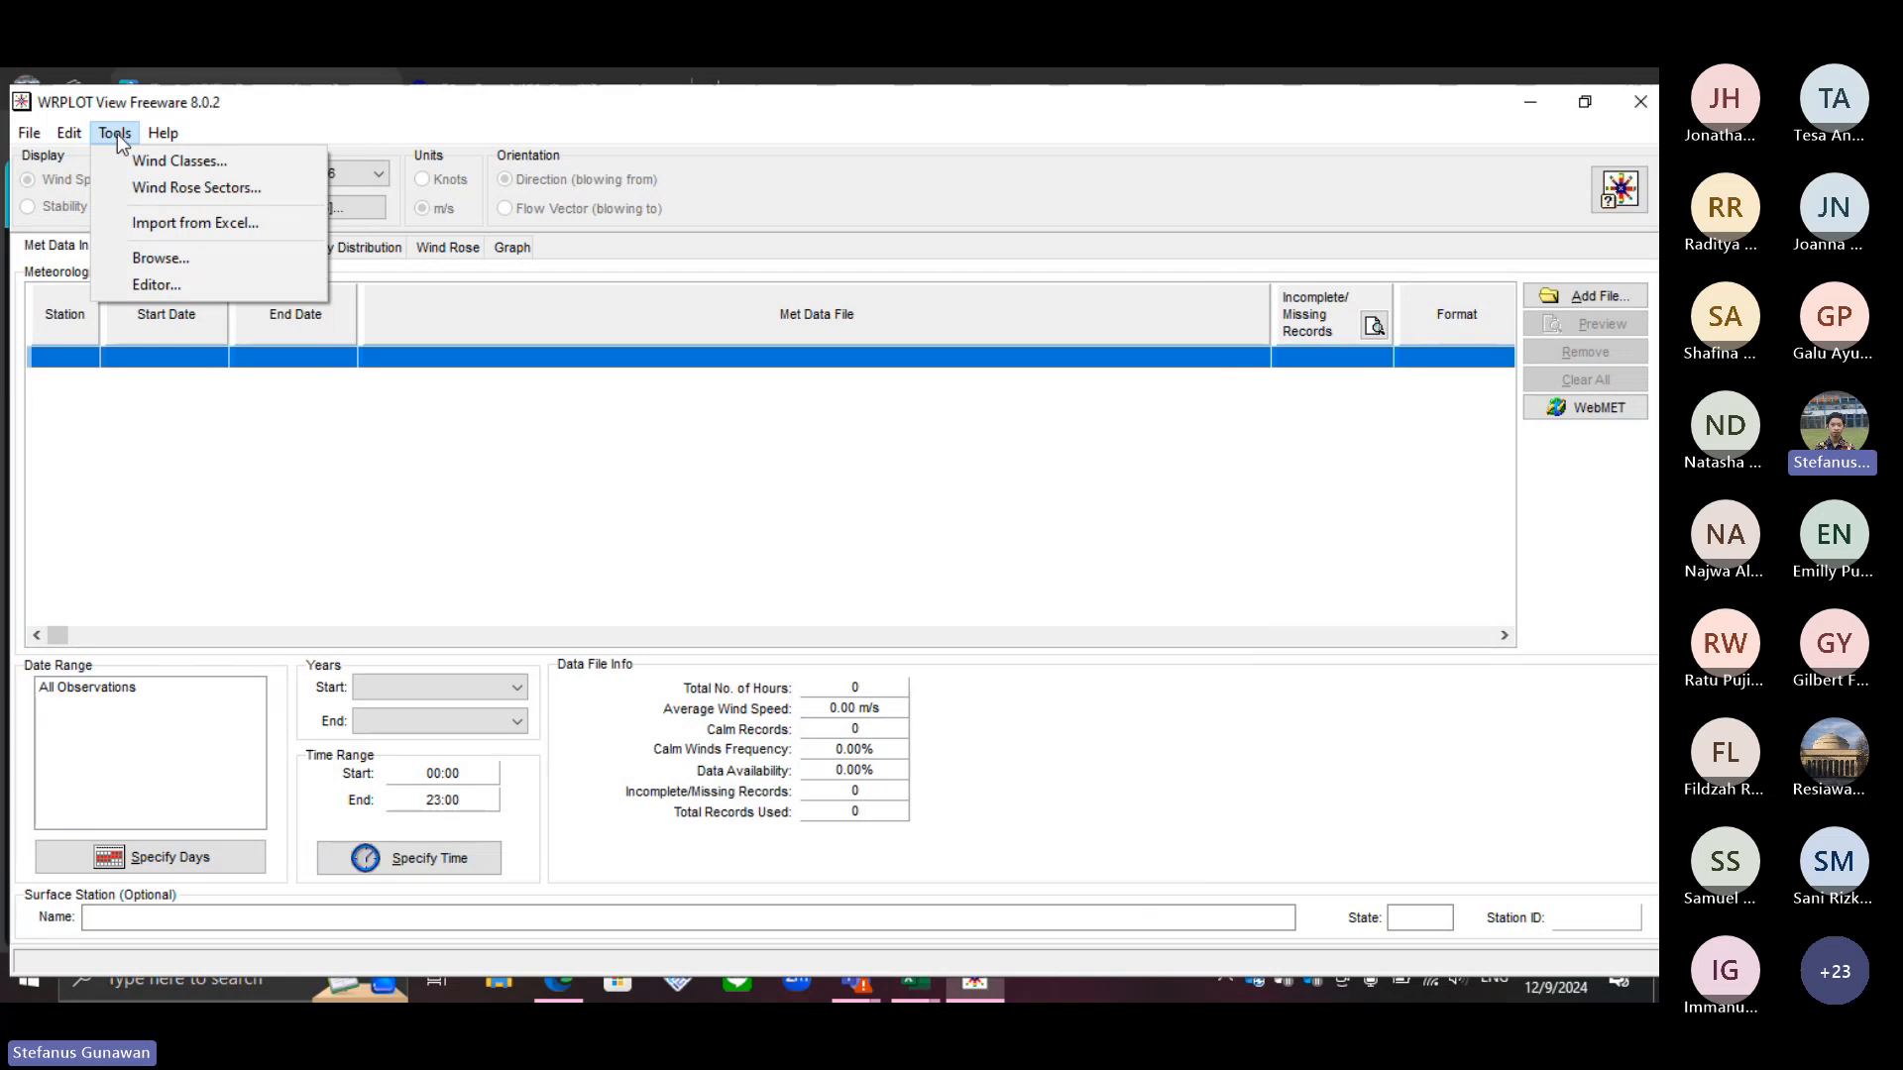
{"action": "left_click", "coordinate": [47, 139]}
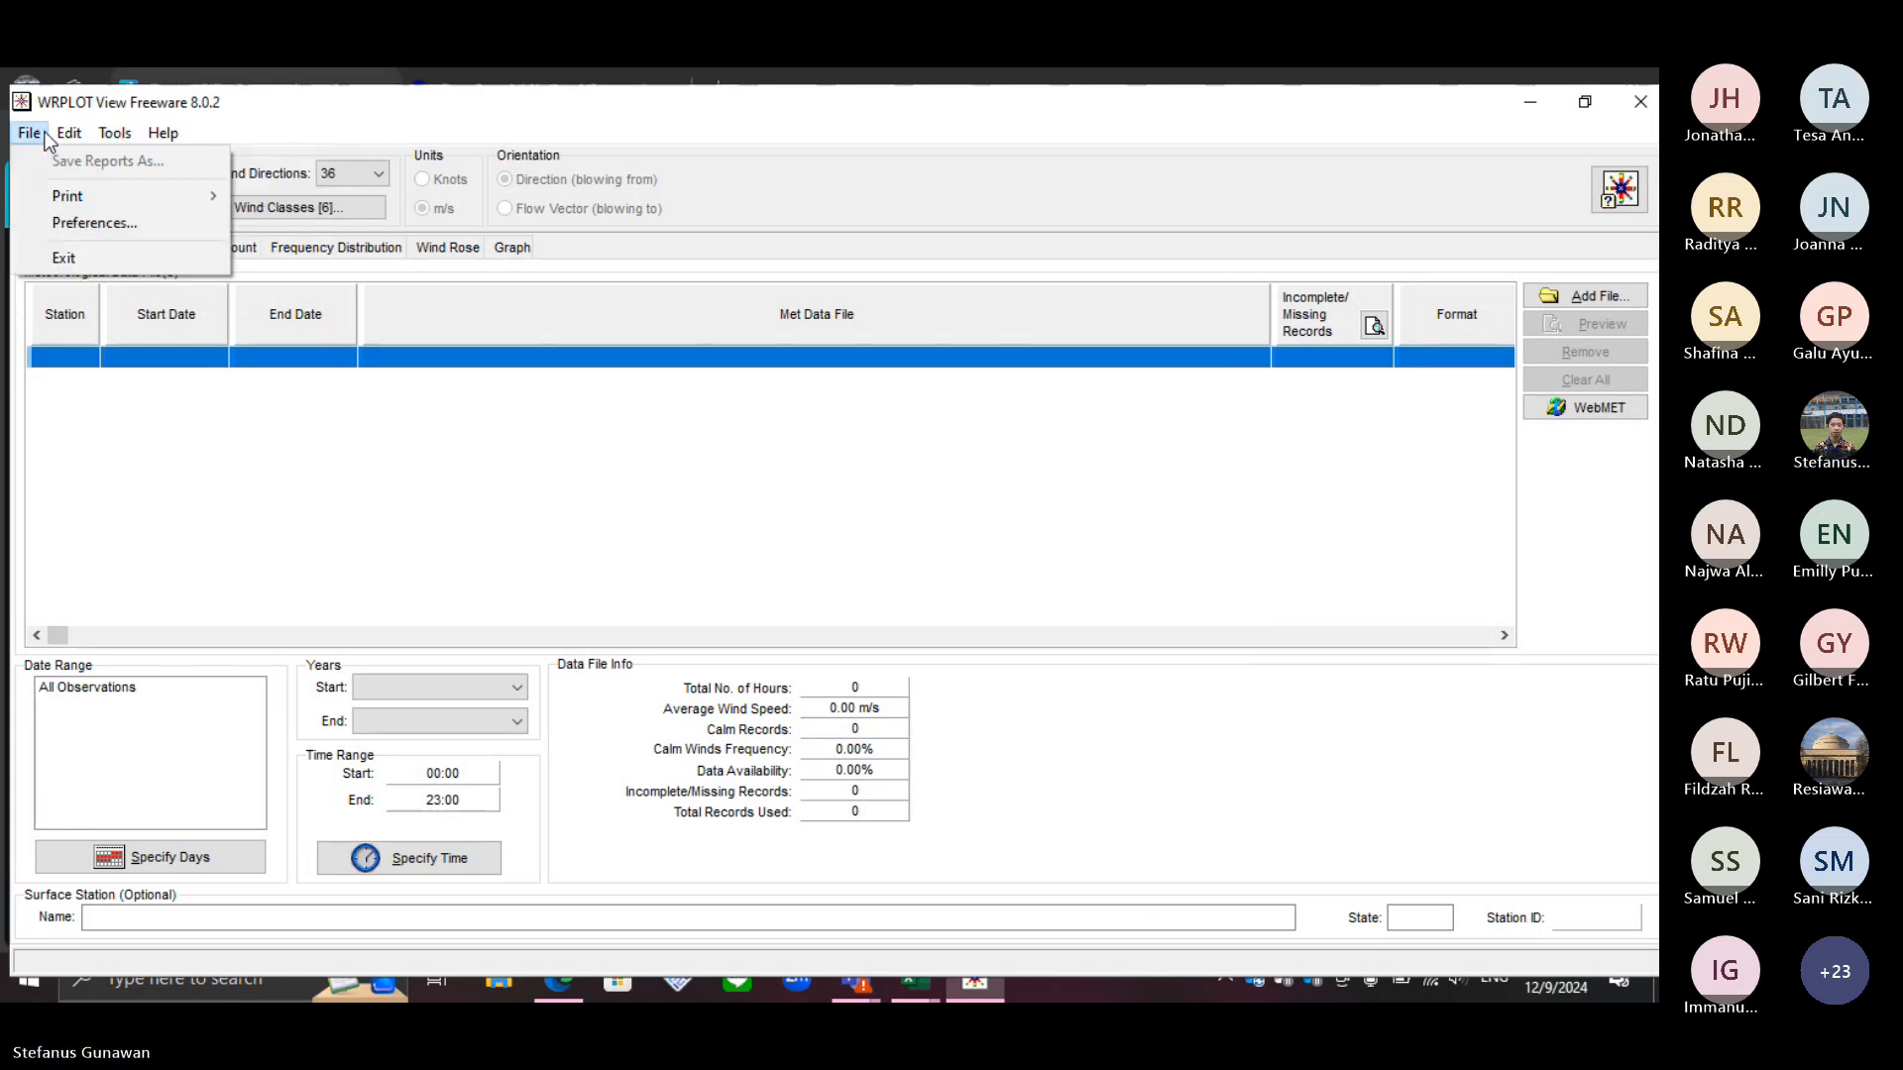
{"action": "left_click", "coordinate": [117, 135]}
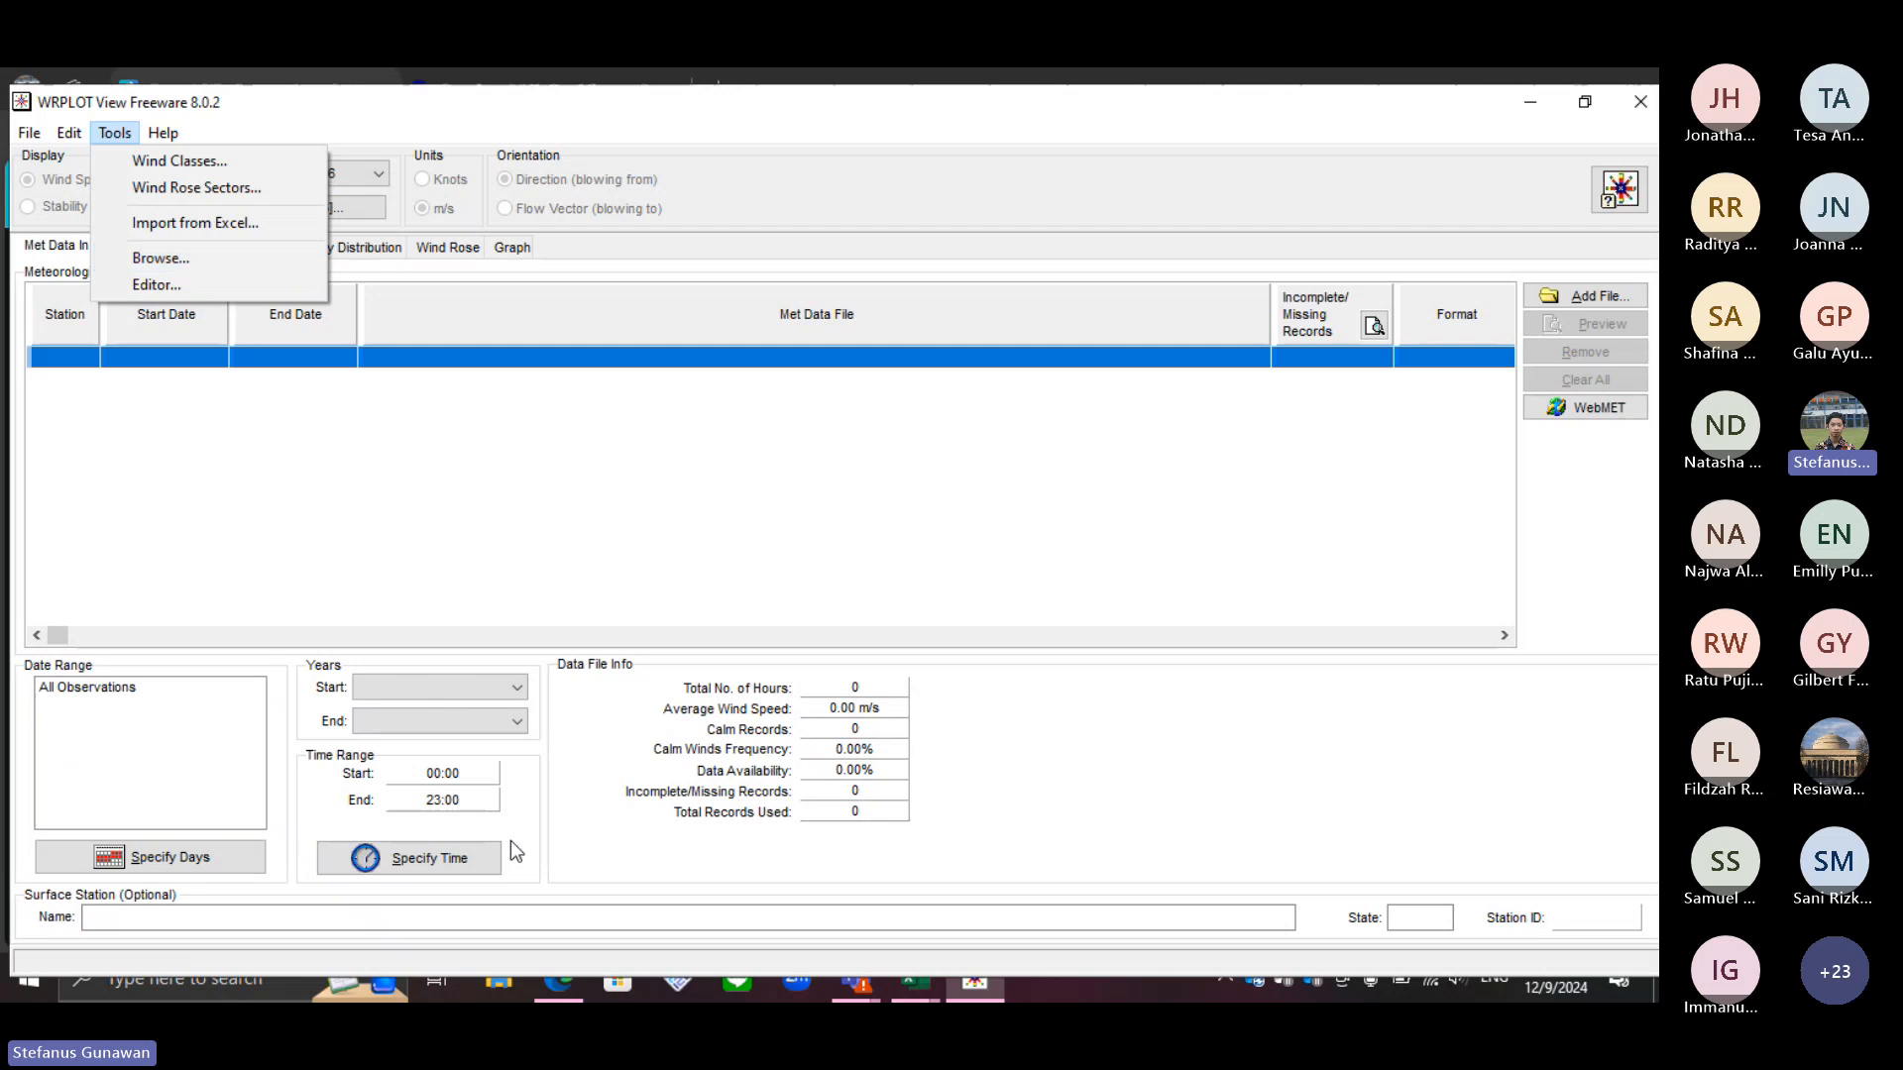
Step: Switch to the Canva presentation and review the page 33 to 35 slides on finishing the import and adding the .sam file
{"action": "left_click", "coordinate": [558, 995]}
{"action": "scroll", "coordinate": [608, 888], "scroll_direction": "down", "scroll_amount": 10}
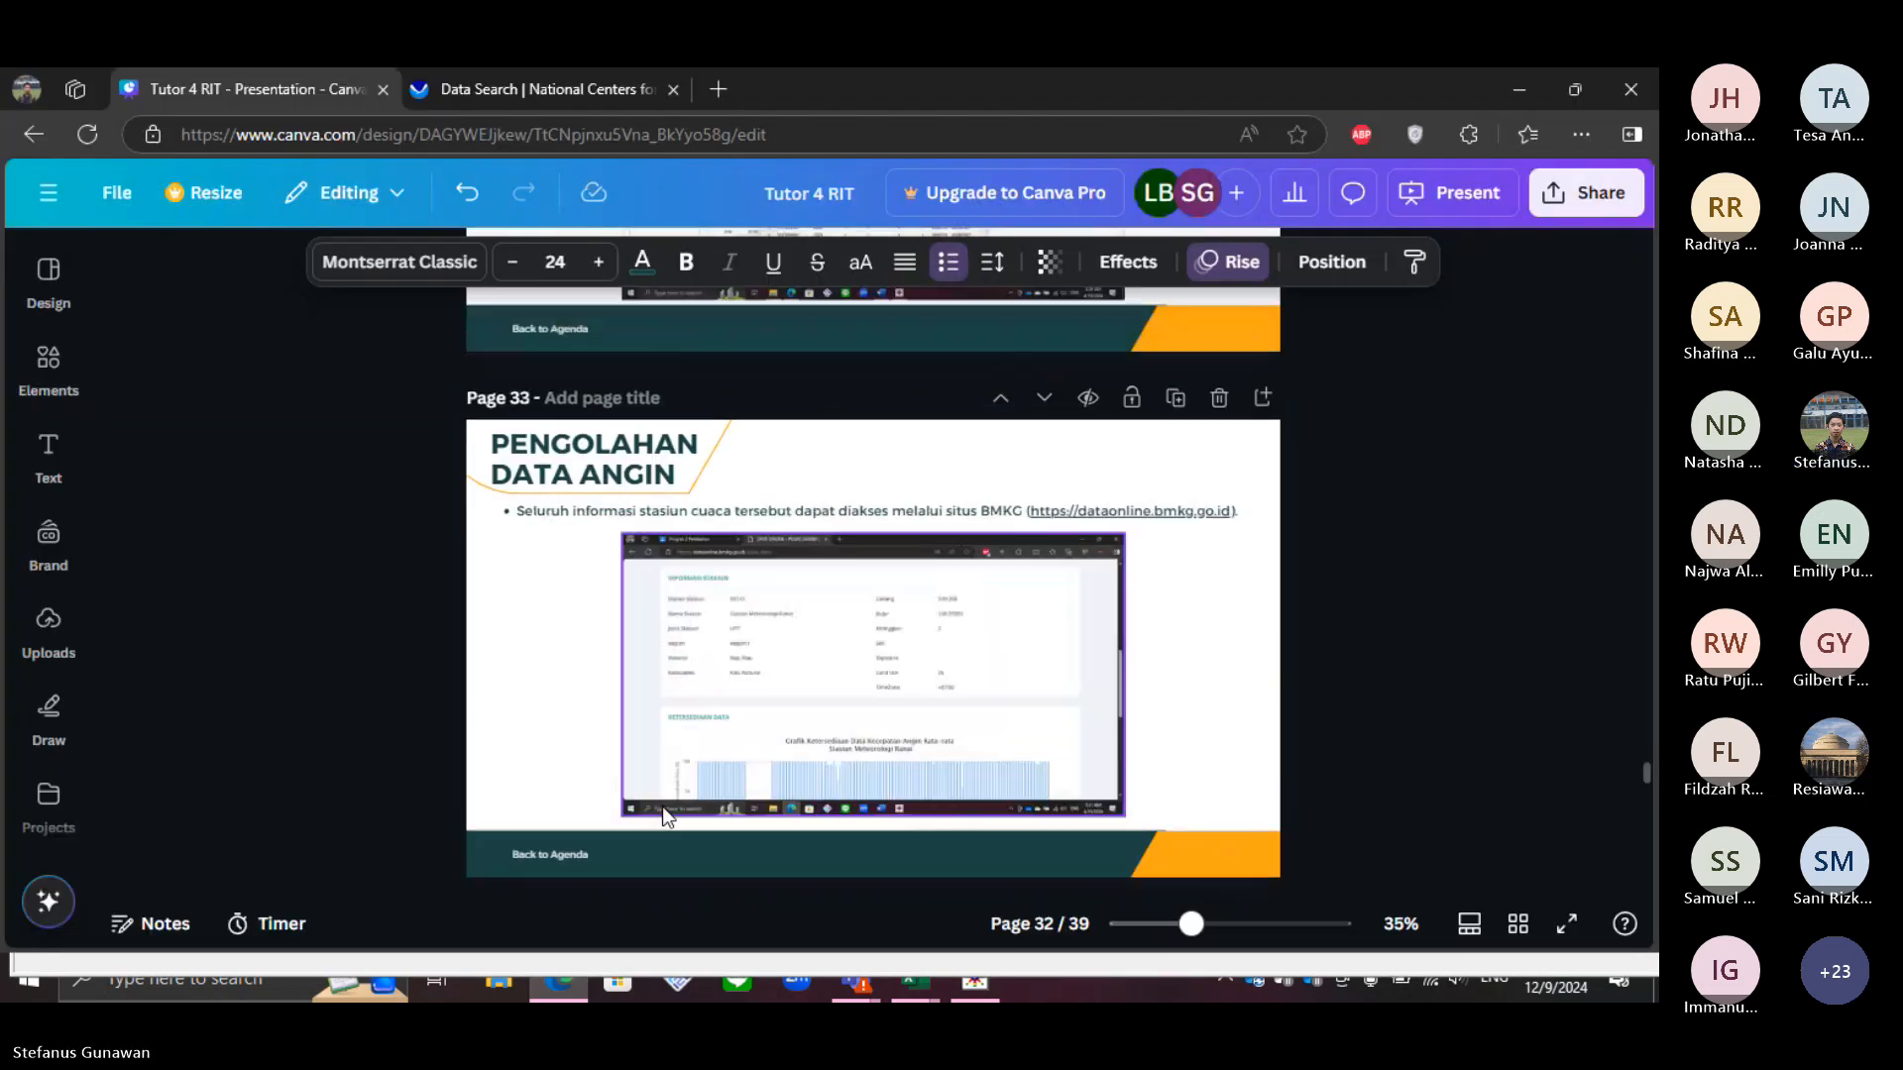
{"action": "scroll", "coordinate": [652, 818], "scroll_direction": "down", "scroll_amount": 3}
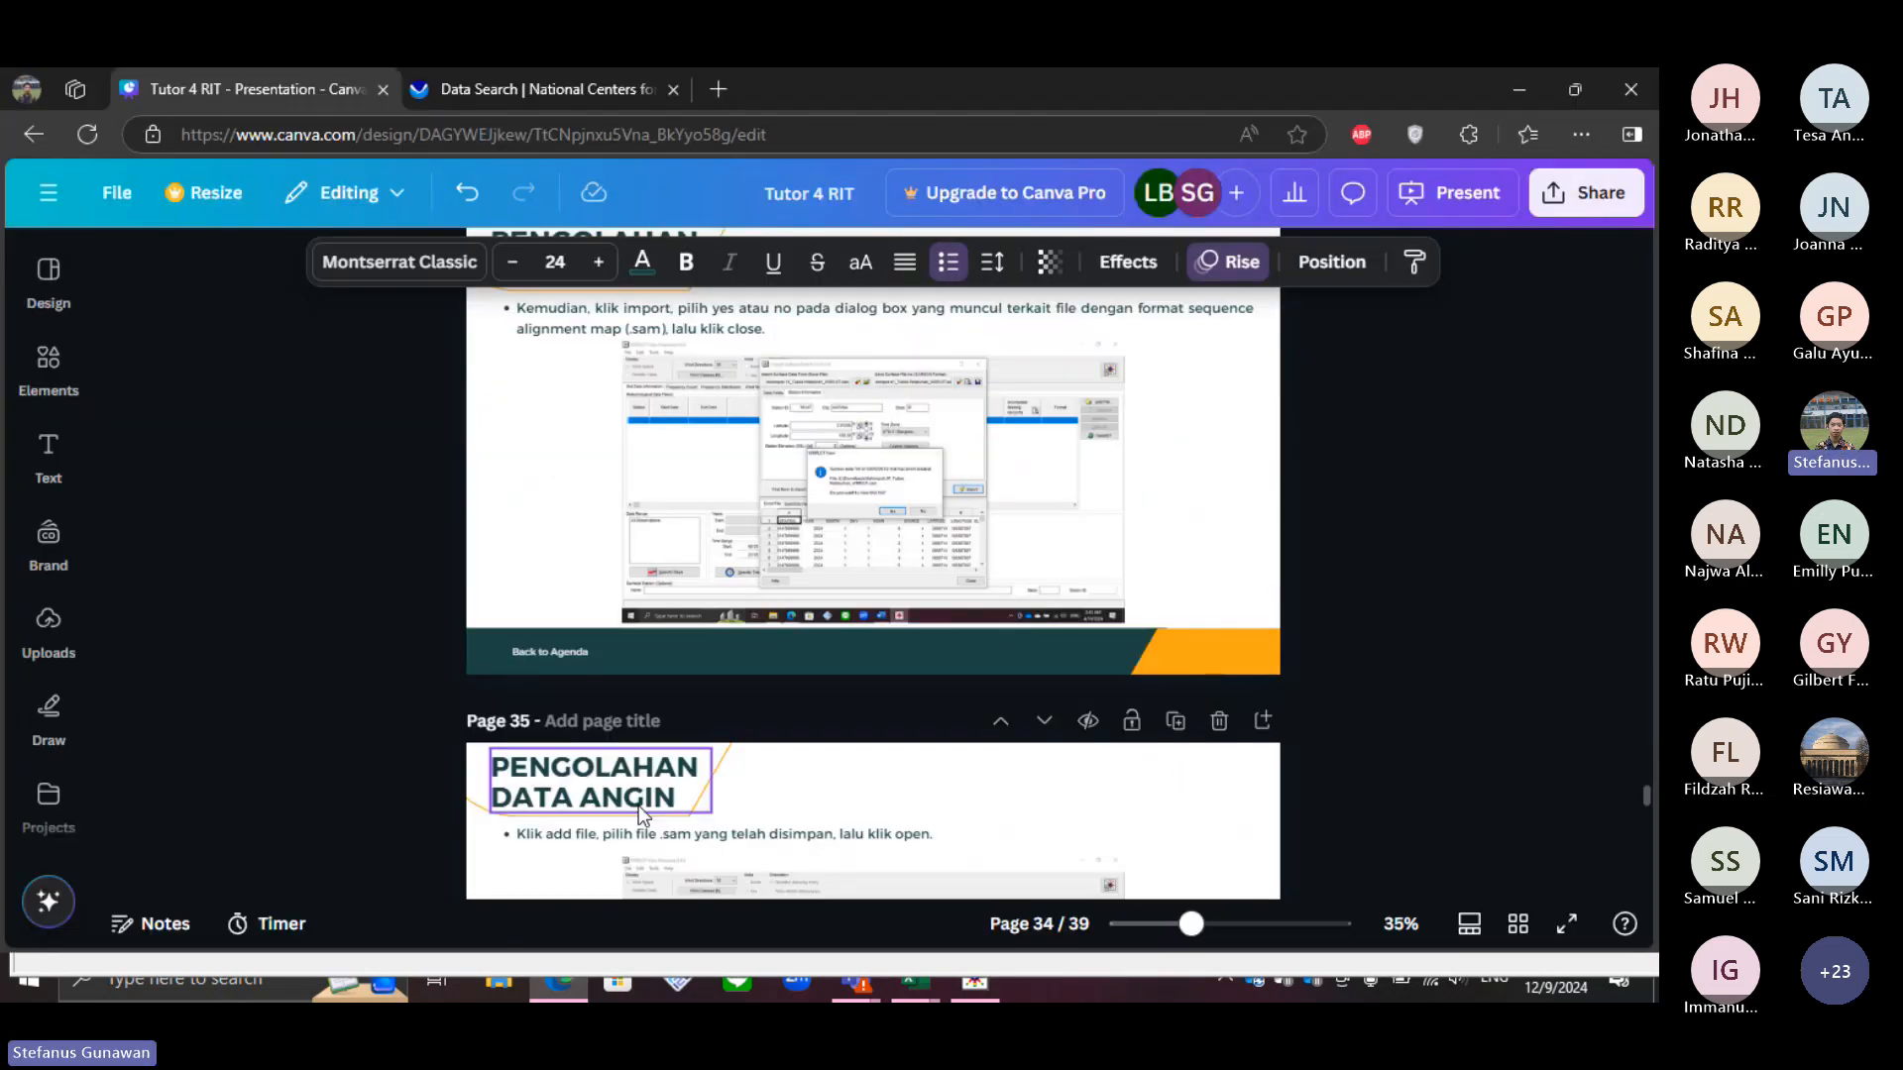
{"action": "scroll", "coordinate": [646, 812], "scroll_direction": "up", "scroll_amount": 1}
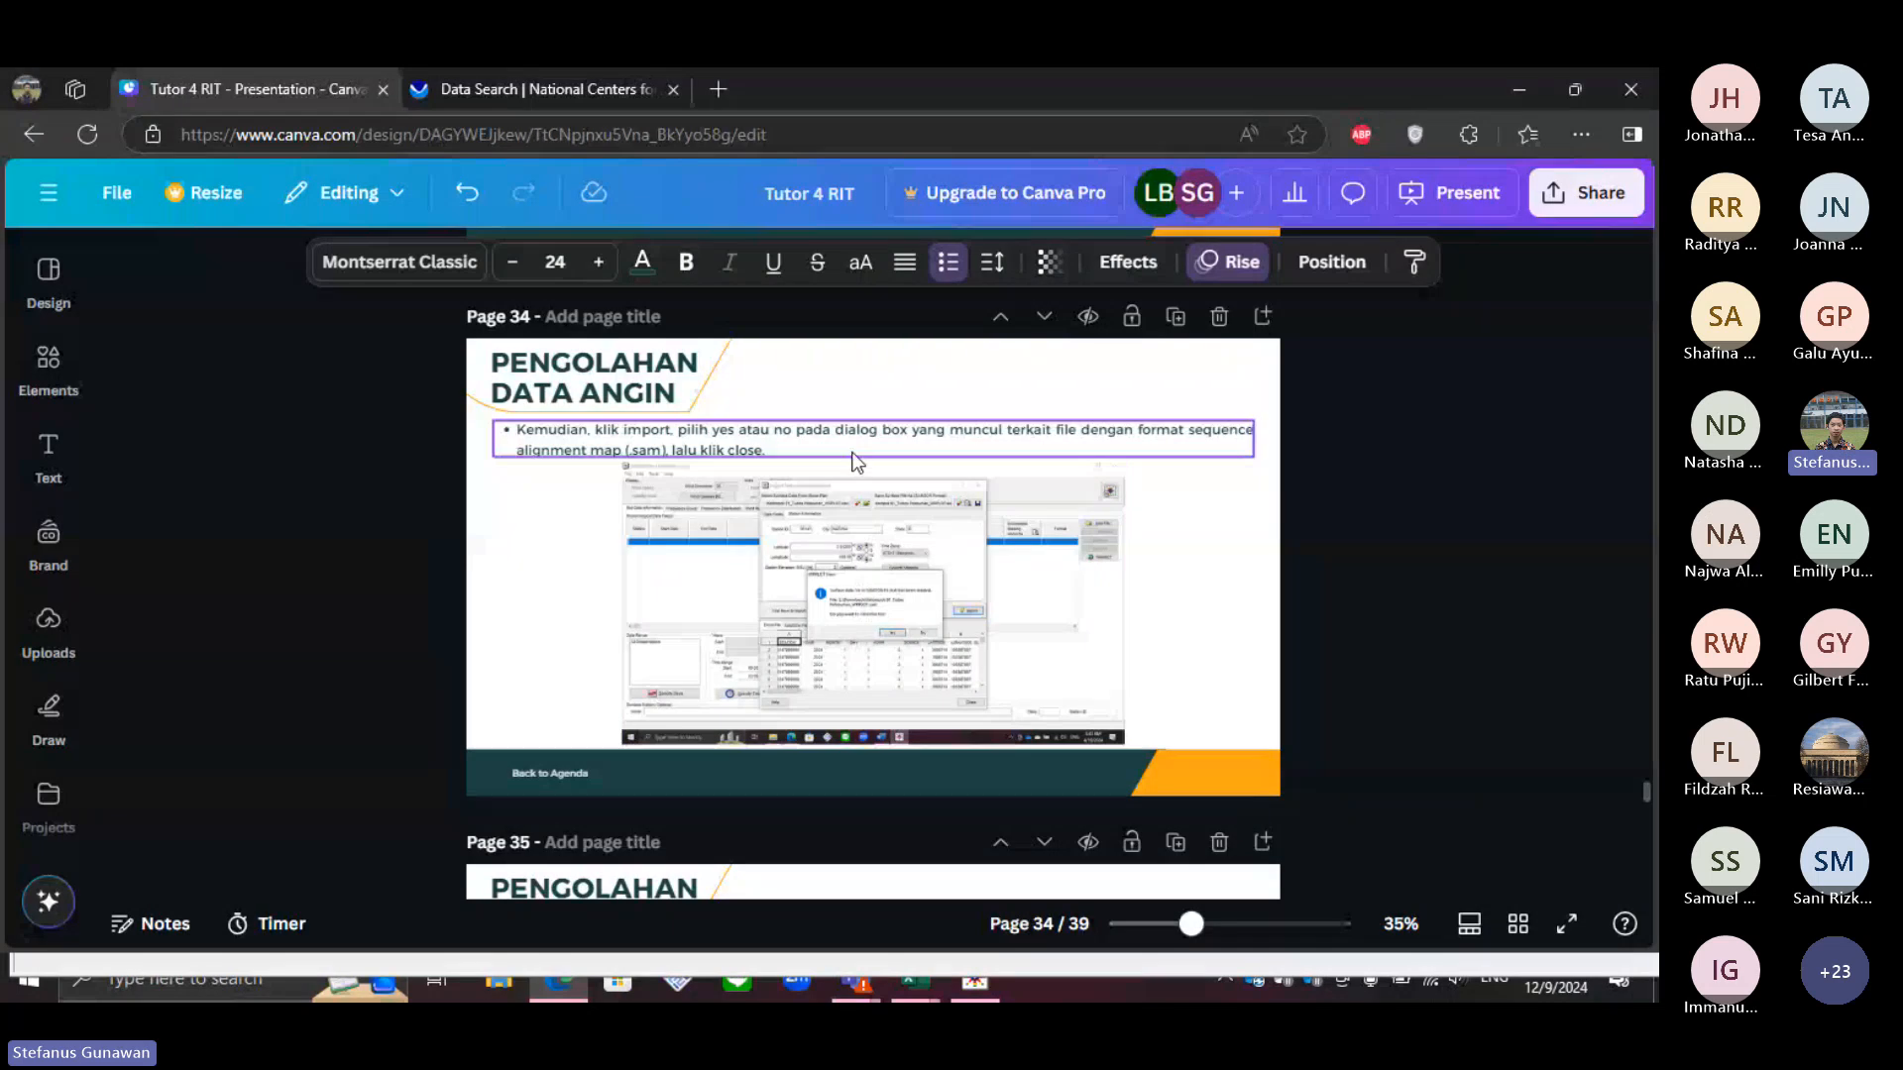
Step: Switch back to WRPLOT View and add the met data file Kelompok 01_Tubes Pelabuhan_WRPLOT.sam from the Downloads folder
{"action": "scroll", "coordinate": [863, 486], "scroll_direction": "down", "scroll_amount": 5}
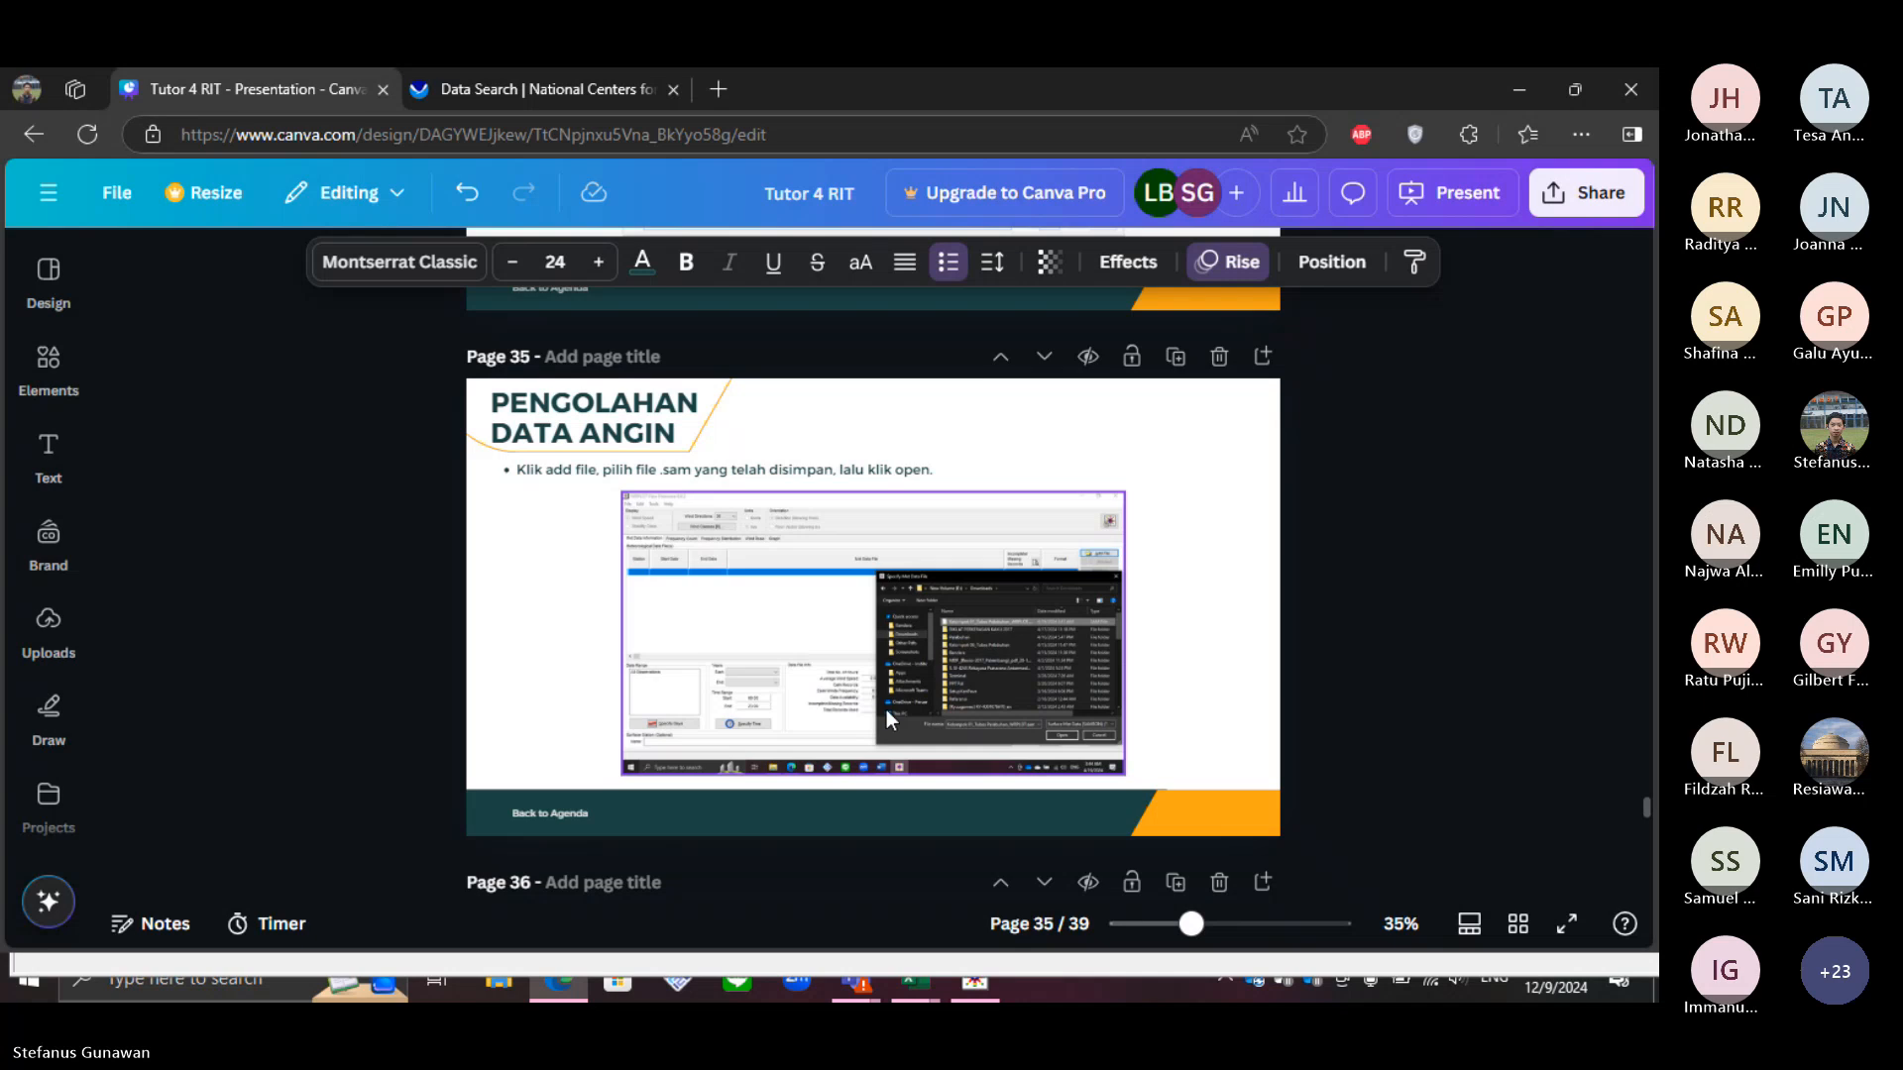
{"action": "left_click", "coordinate": [979, 985]}
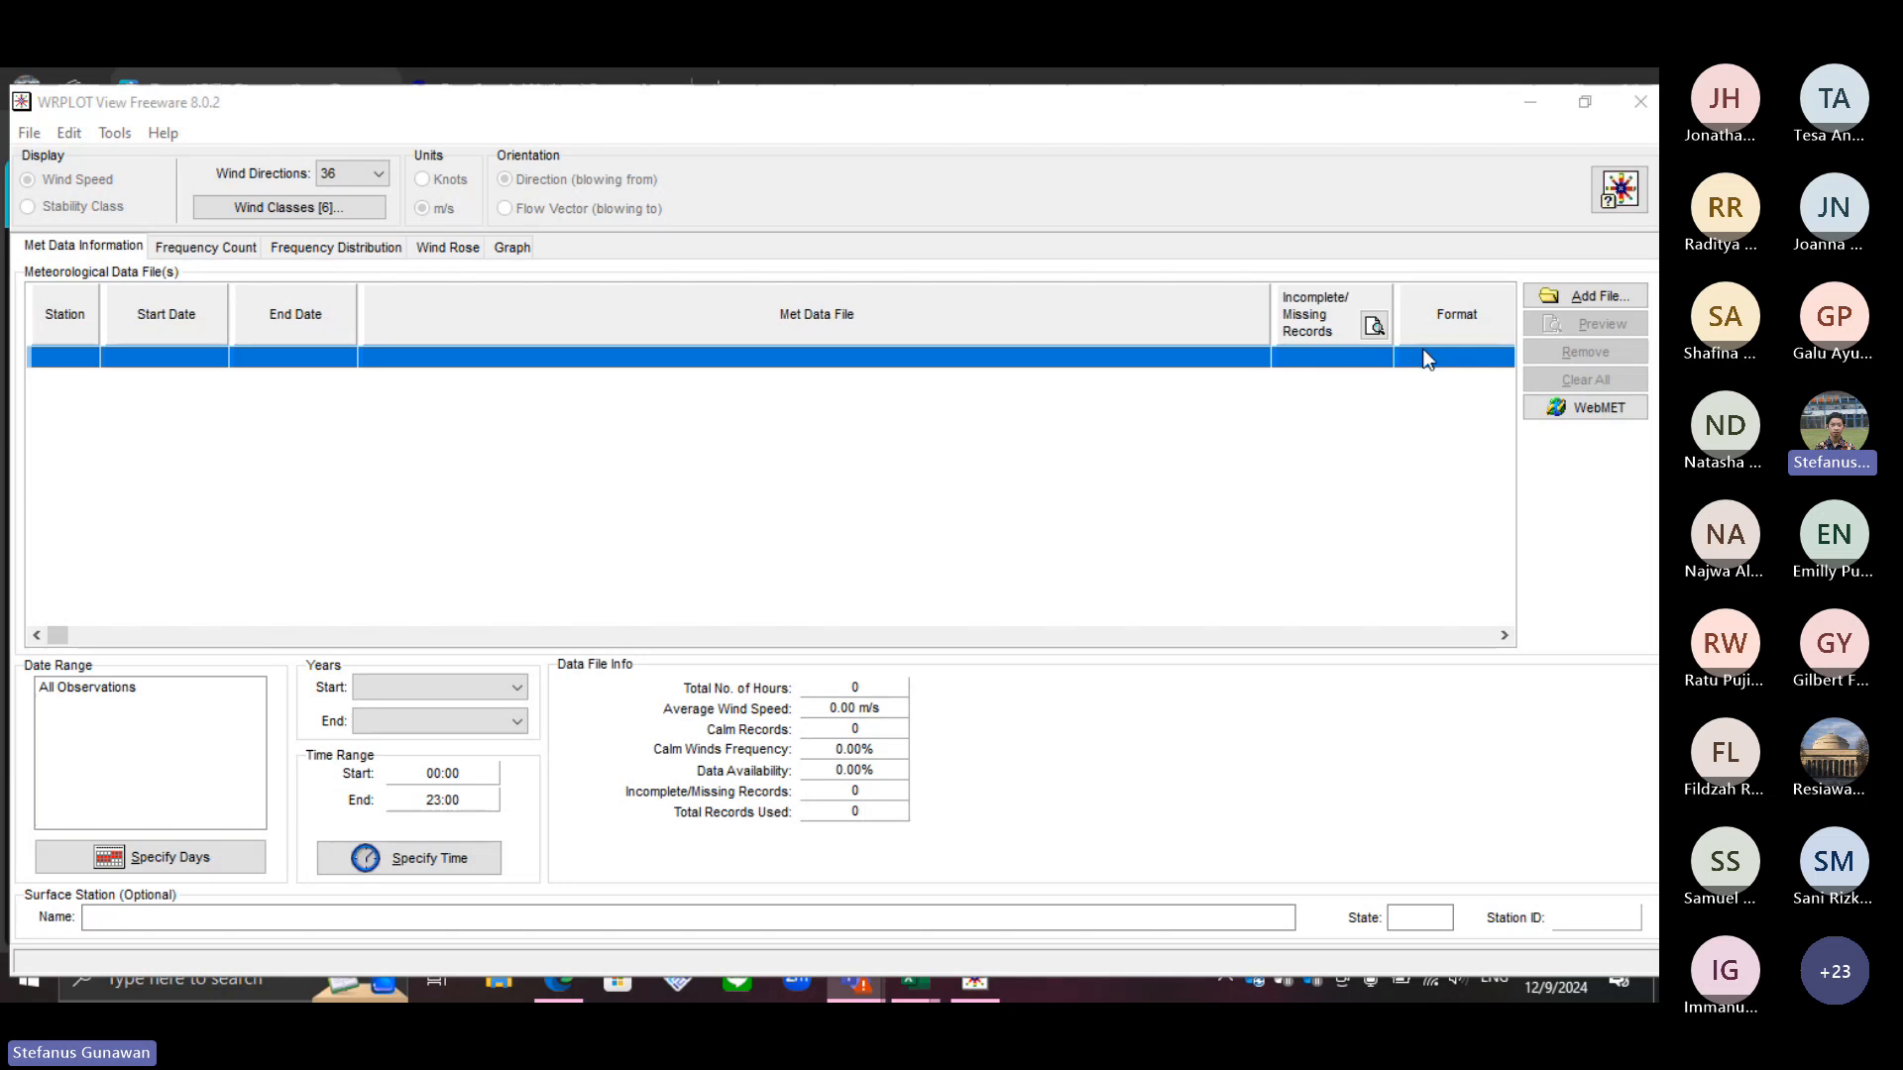
{"action": "left_click", "coordinate": [1564, 295]}
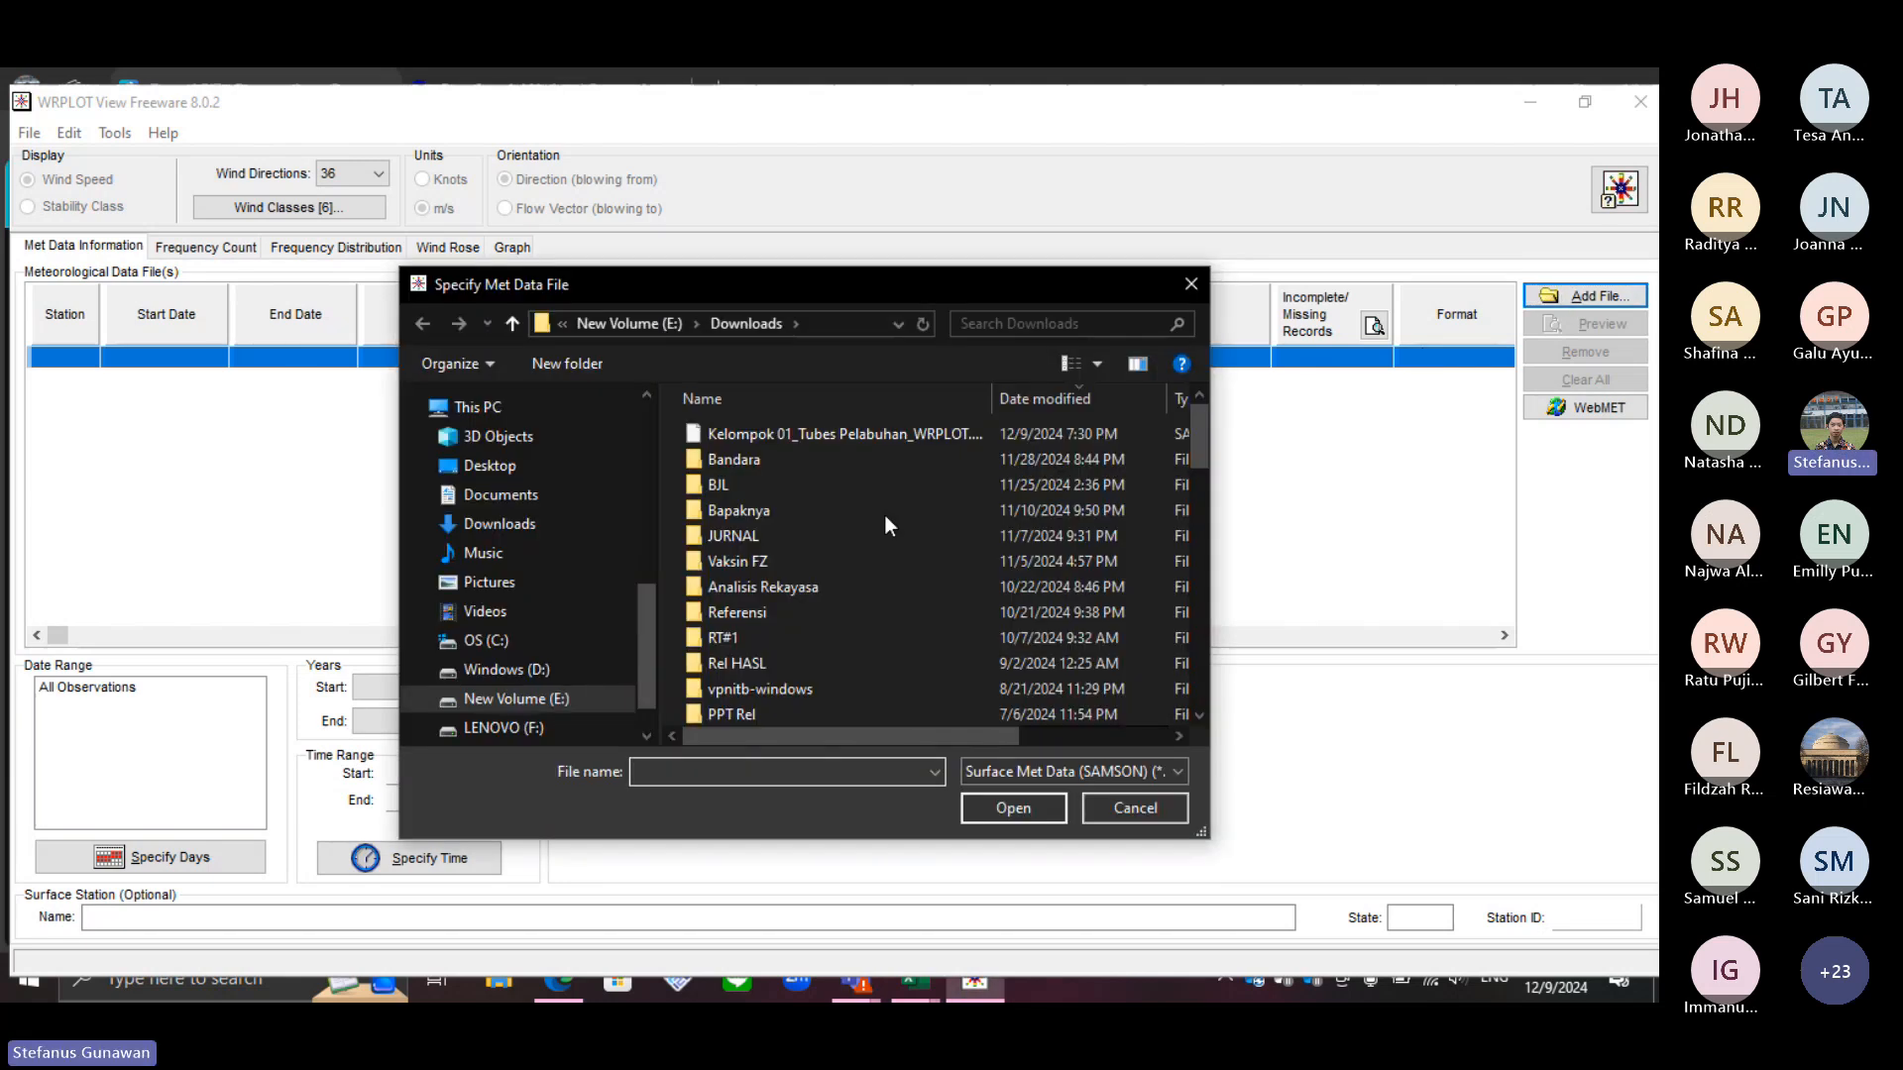
{"action": "left_click", "coordinate": [797, 437]}
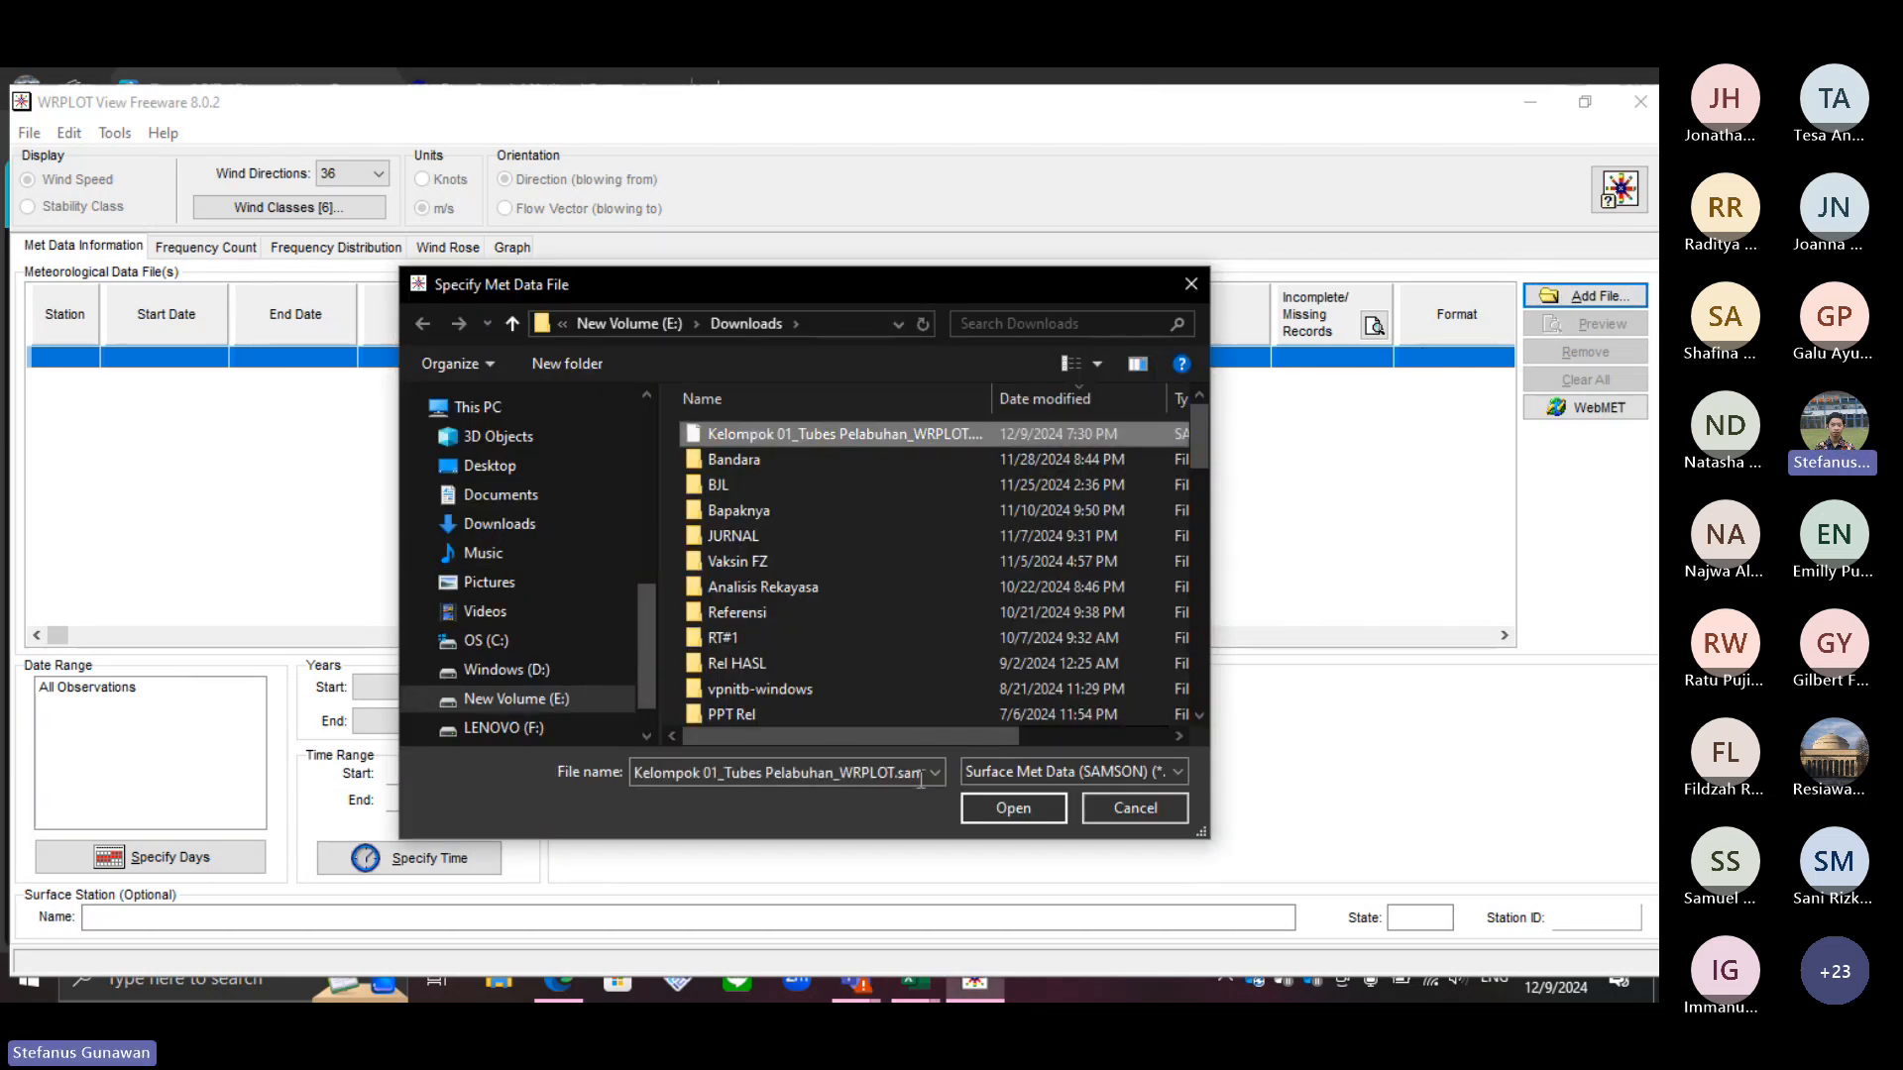
{"action": "left_click", "coordinate": [996, 818]}
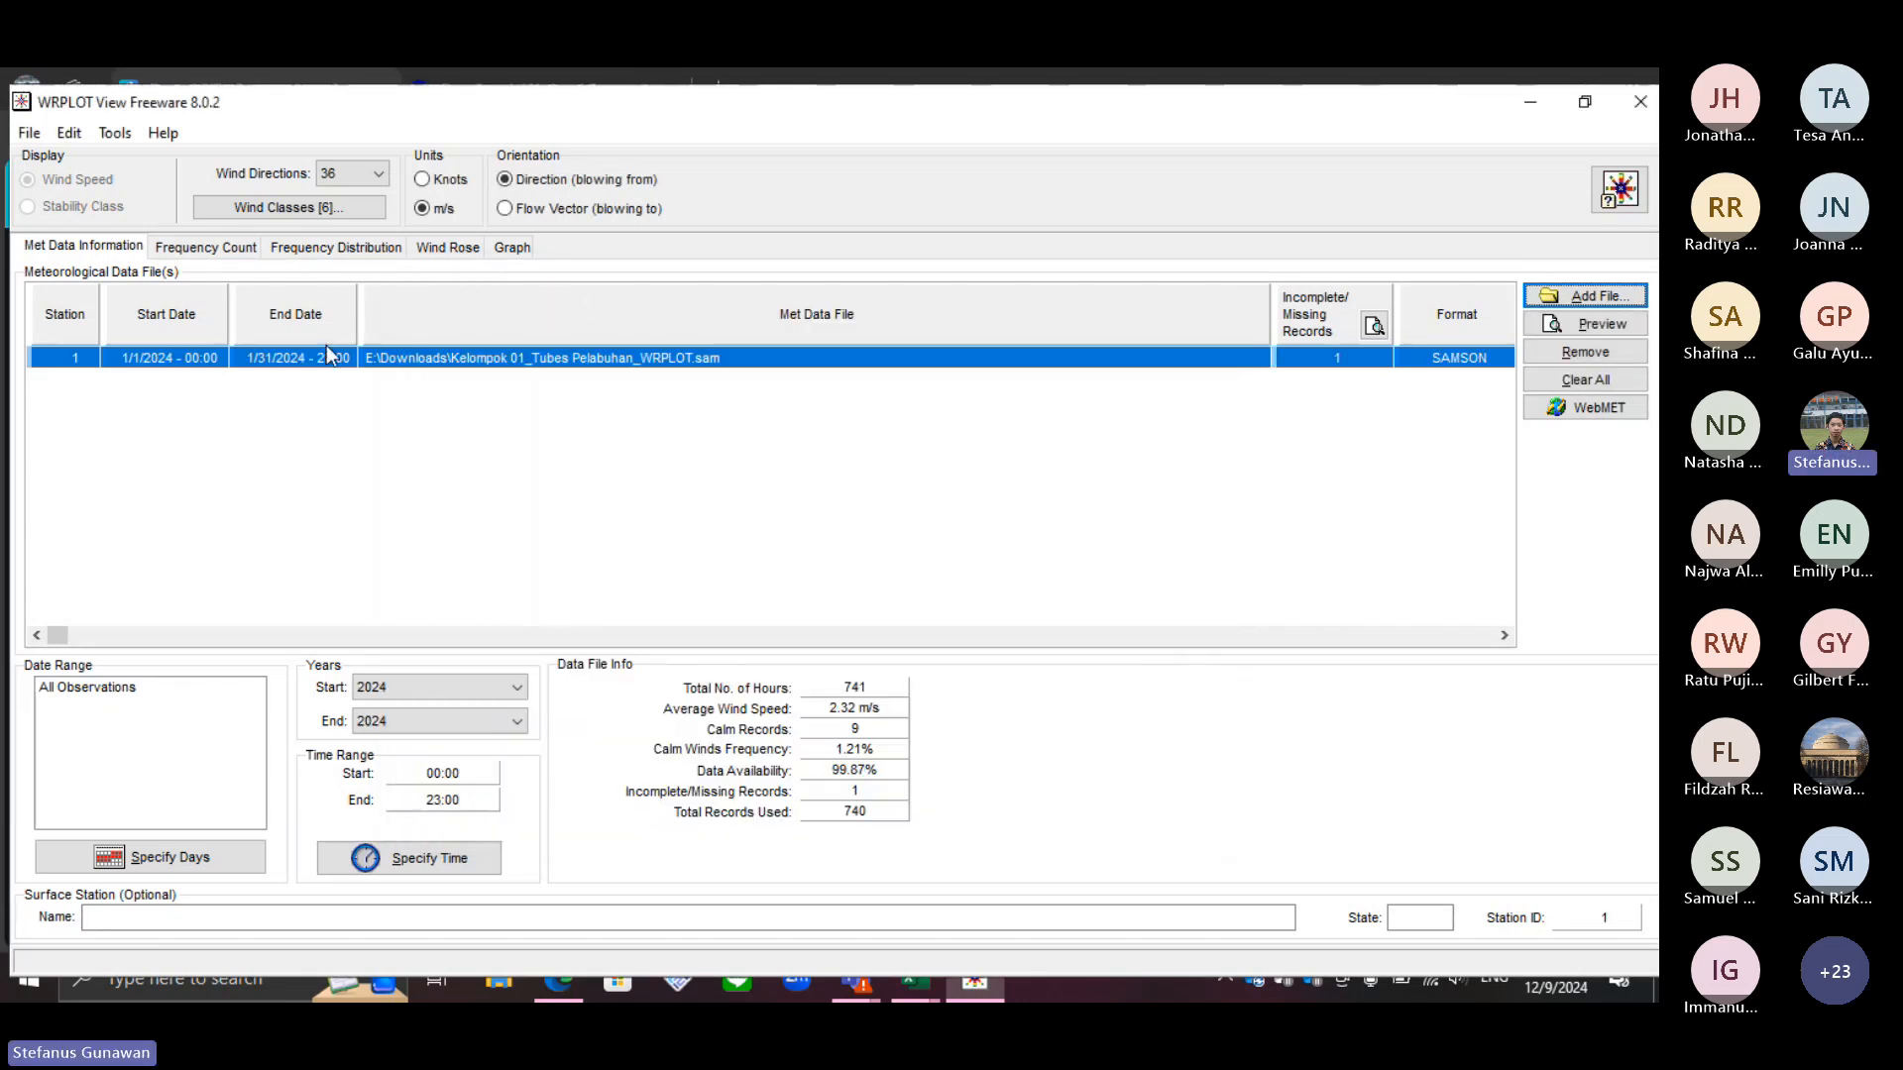
Step: Review the wind frequency count, frequency distribution, wind rose and wind class frequency graph for the loaded station data
{"action": "left_click", "coordinate": [217, 261]}
{"action": "left_click", "coordinate": [286, 258]}
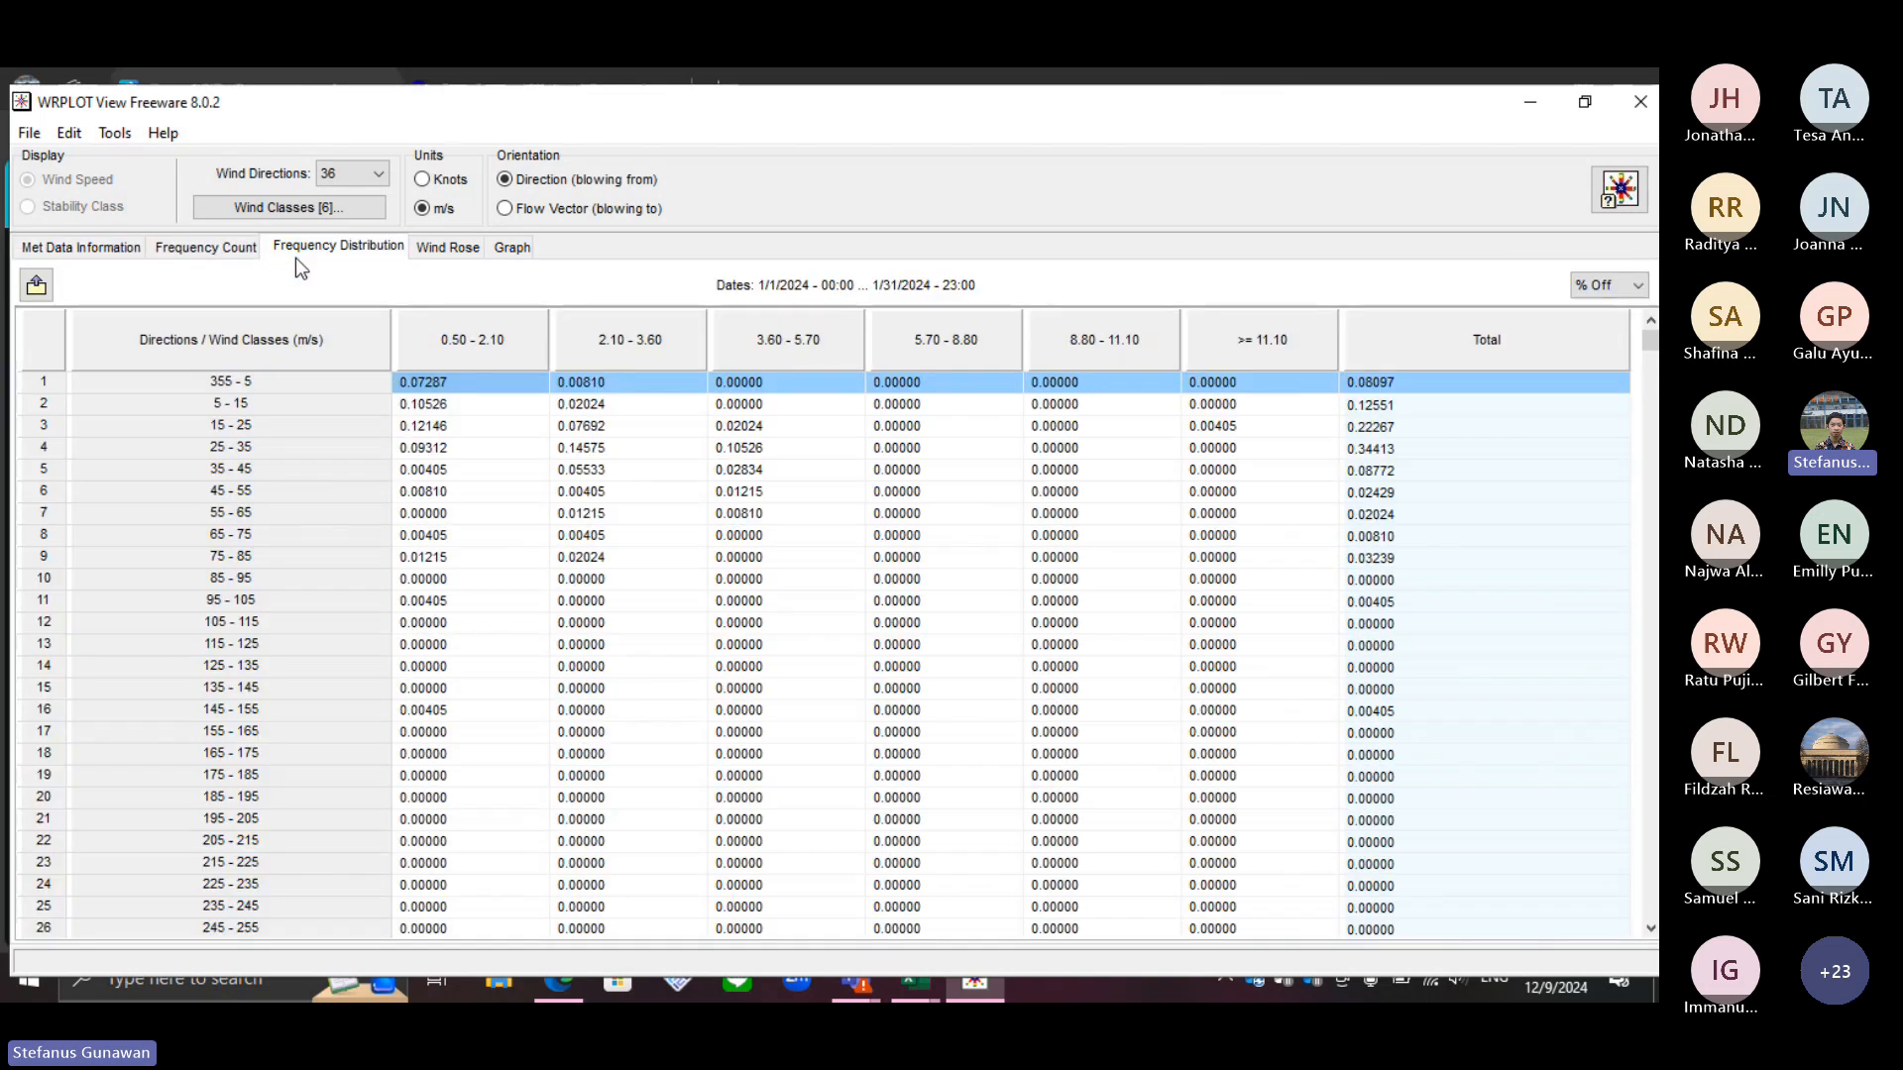
{"action": "left_click", "coordinate": [417, 248]}
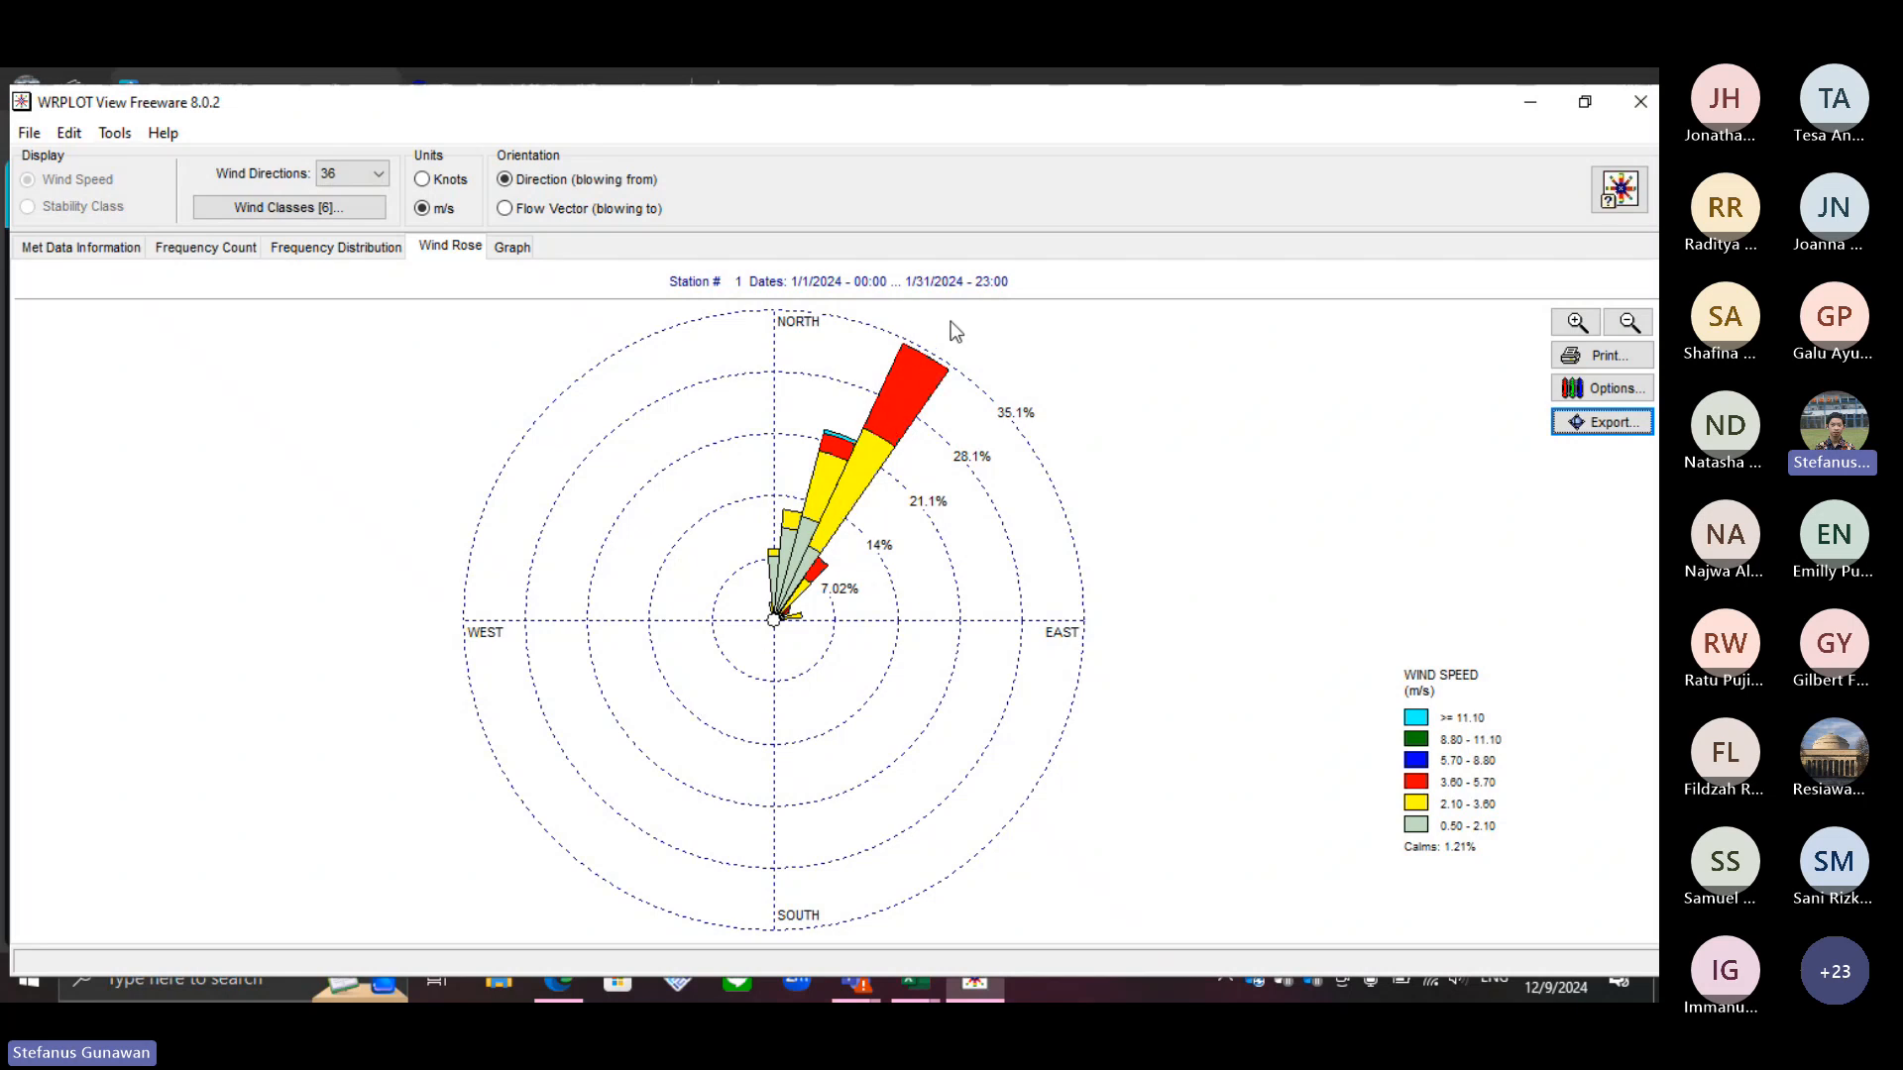
{"action": "left_click", "coordinate": [880, 475]}
{"action": "left_click", "coordinate": [1254, 371]}
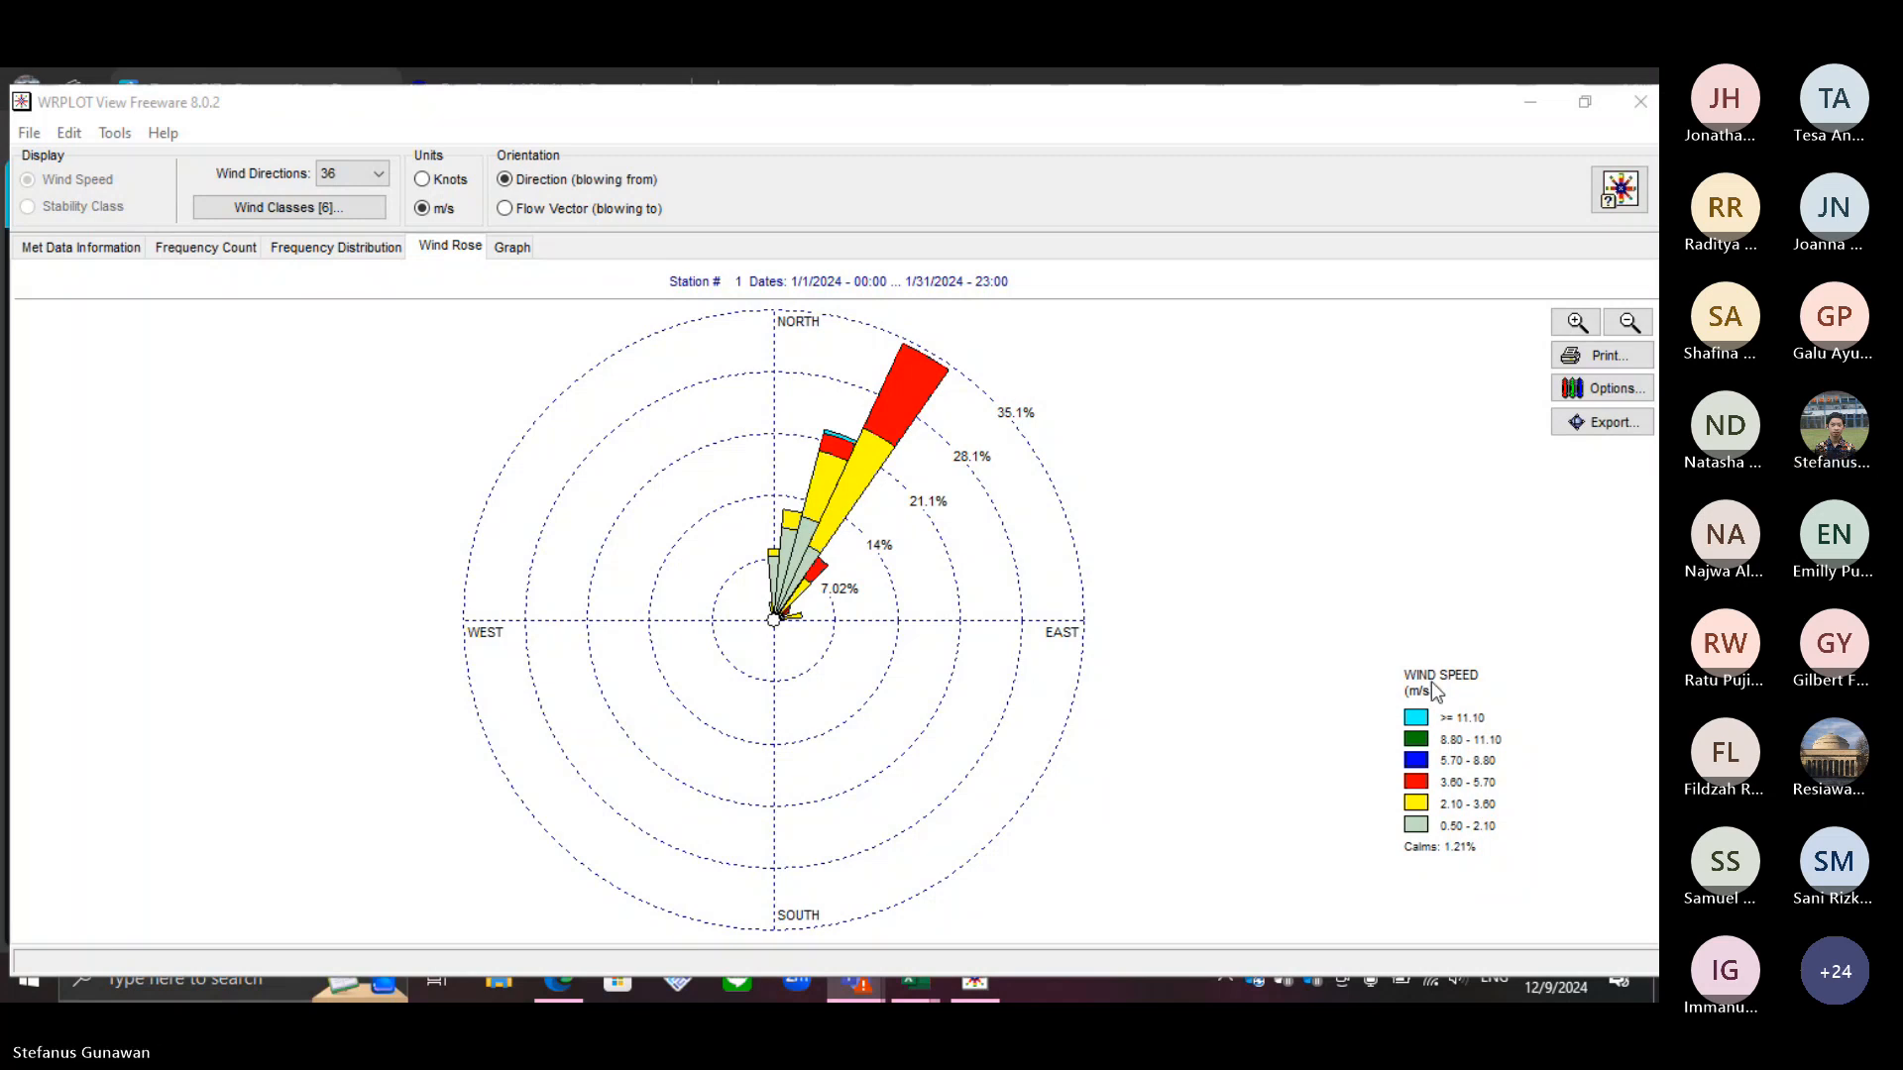
{"action": "left_click", "coordinate": [513, 247]}
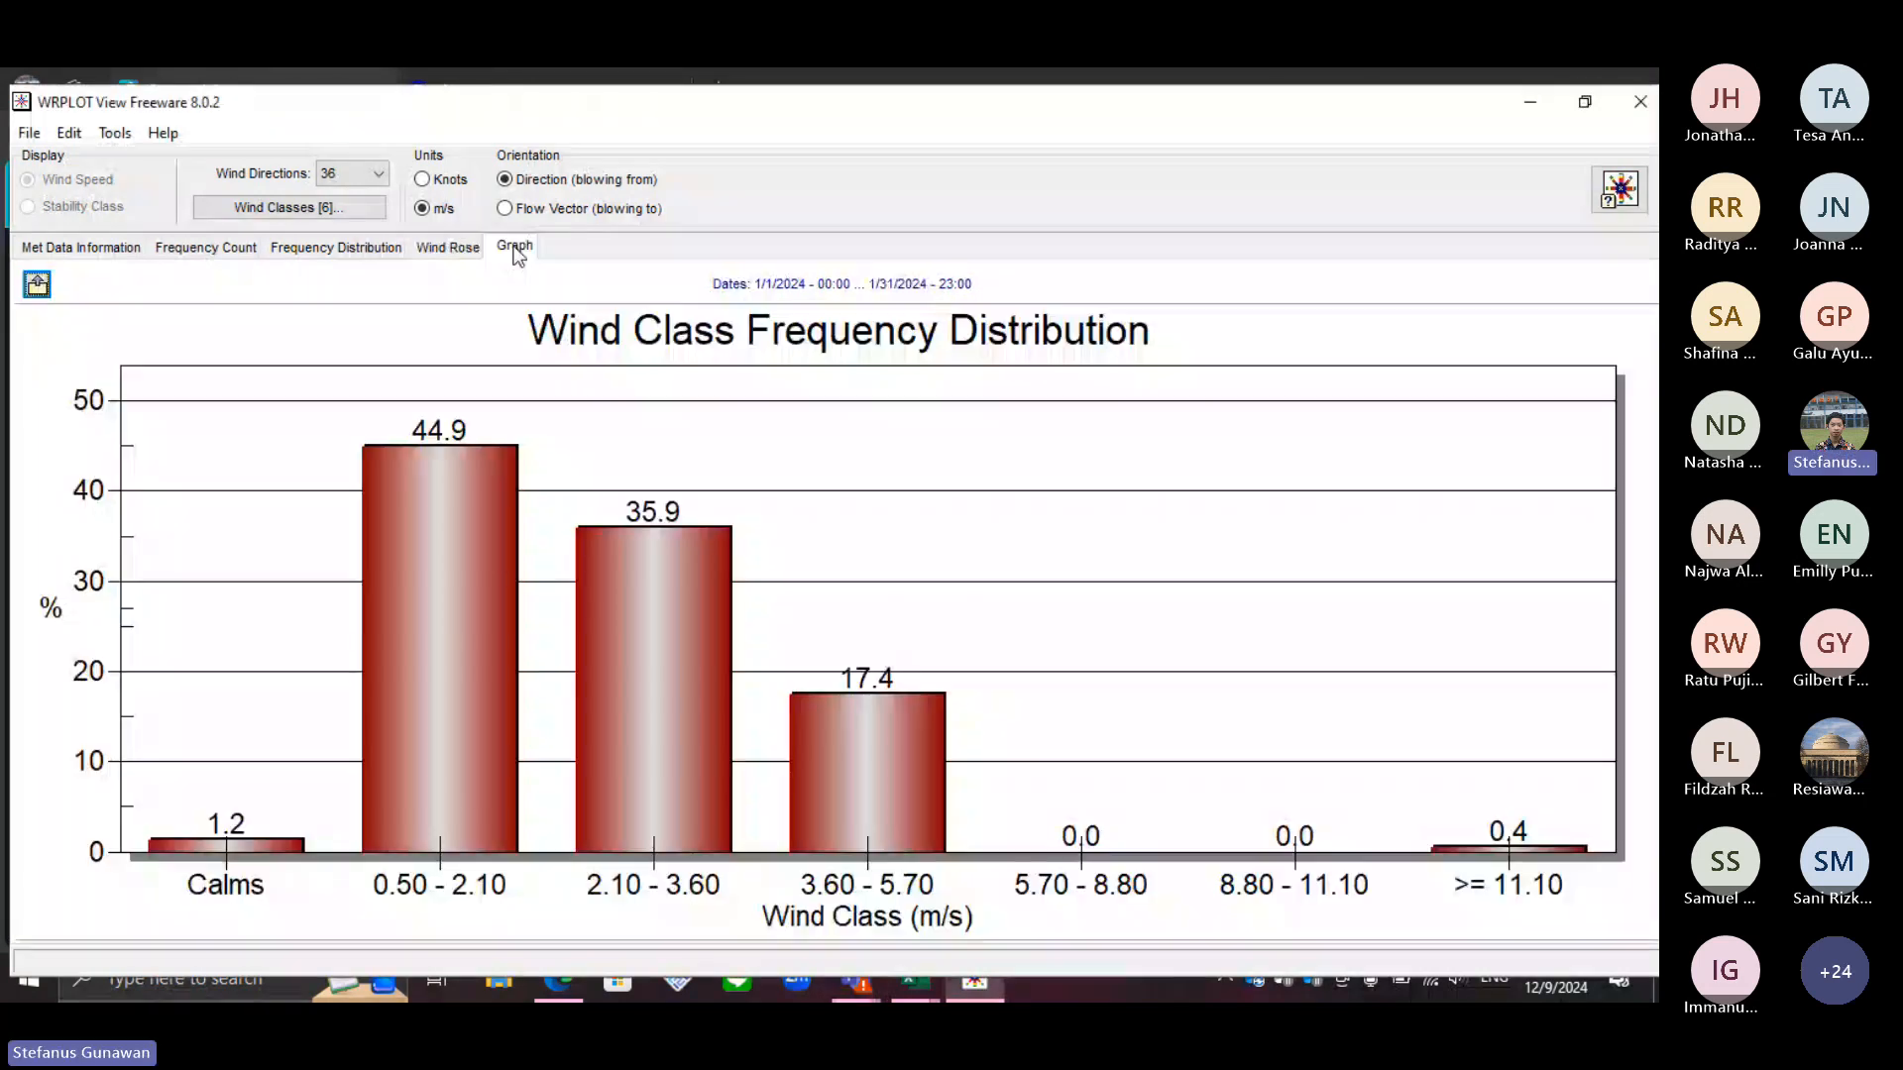